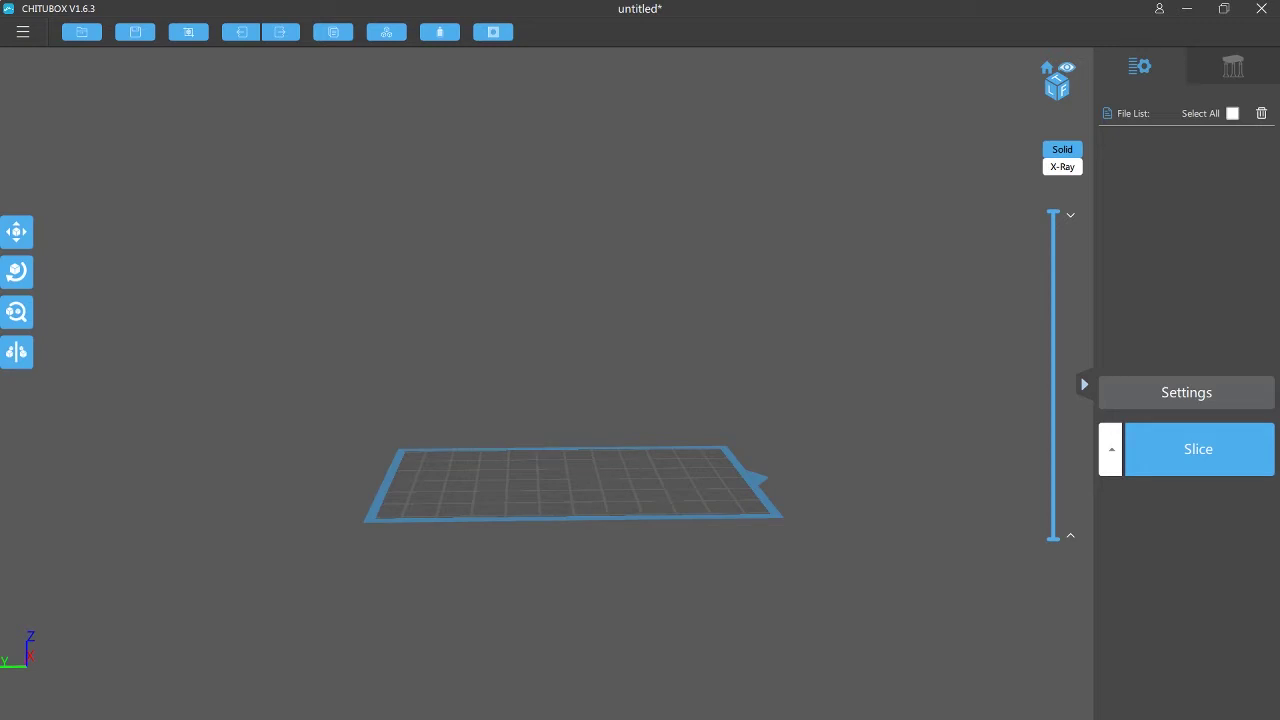
Load the Medusa bust model onto the build plate and select it.
drag(786, 335, 560, 386)
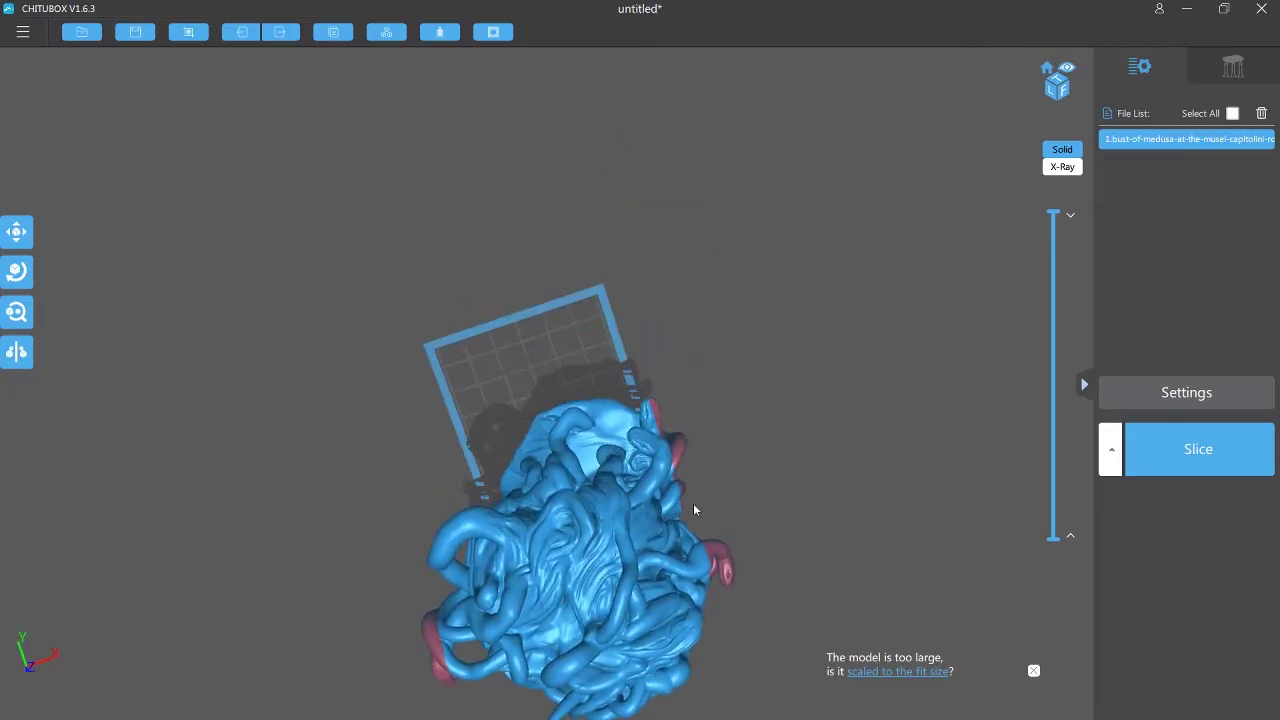
drag(694, 508, 720, 403)
drag(420, 223, 561, 442)
click(561, 442)
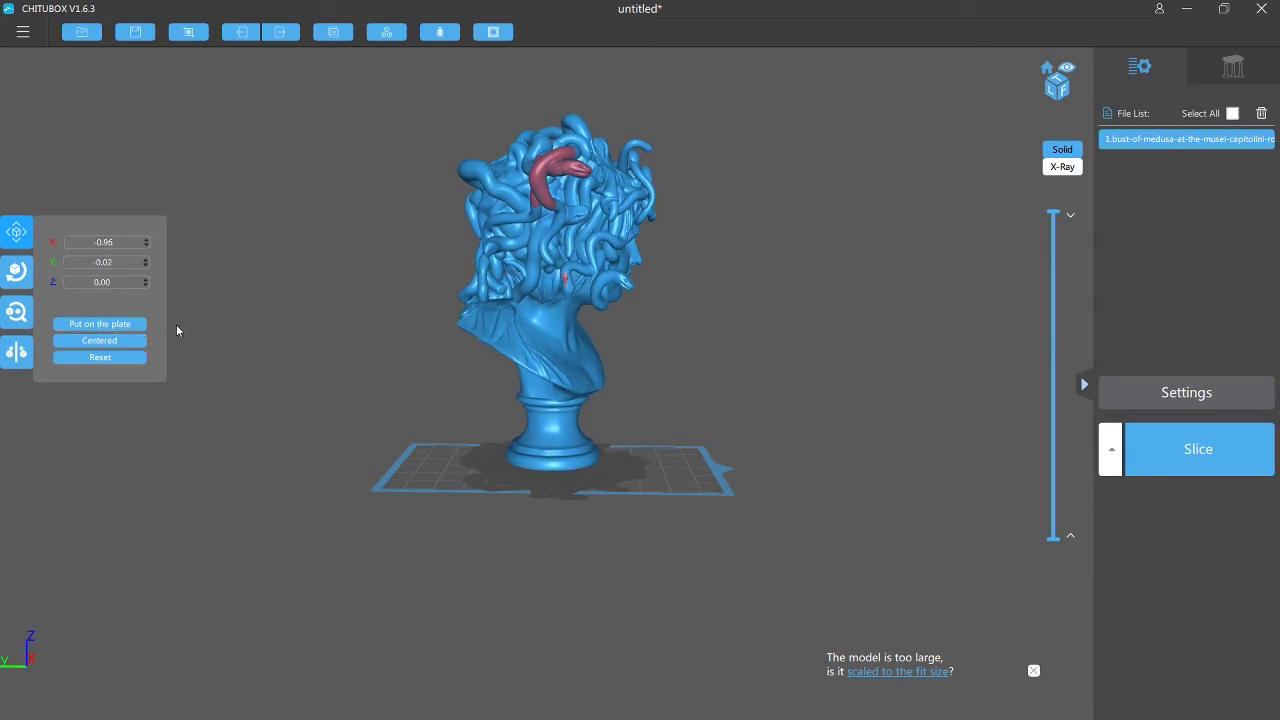
Scale the Medusa bust down uniformly to roughly half its original size.
click(16, 312)
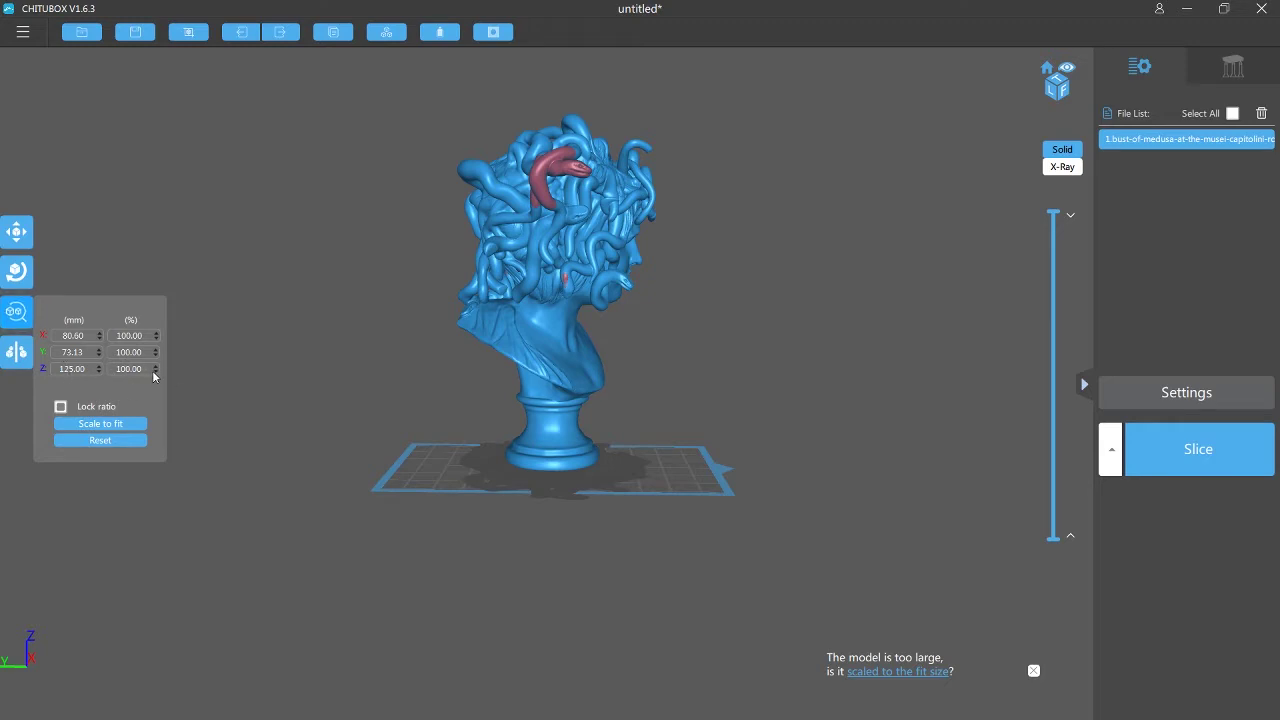
click(155, 372)
scroll(155, 372, down, 8)
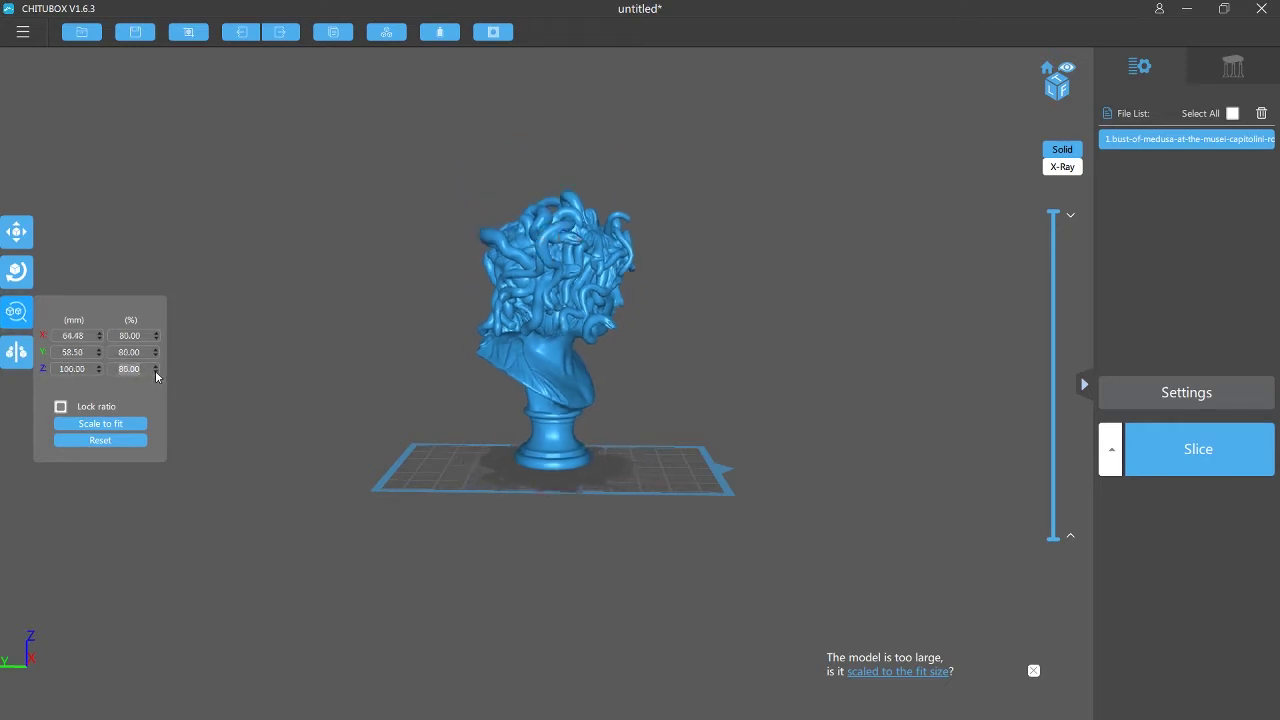
scroll(156, 377, down, 1)
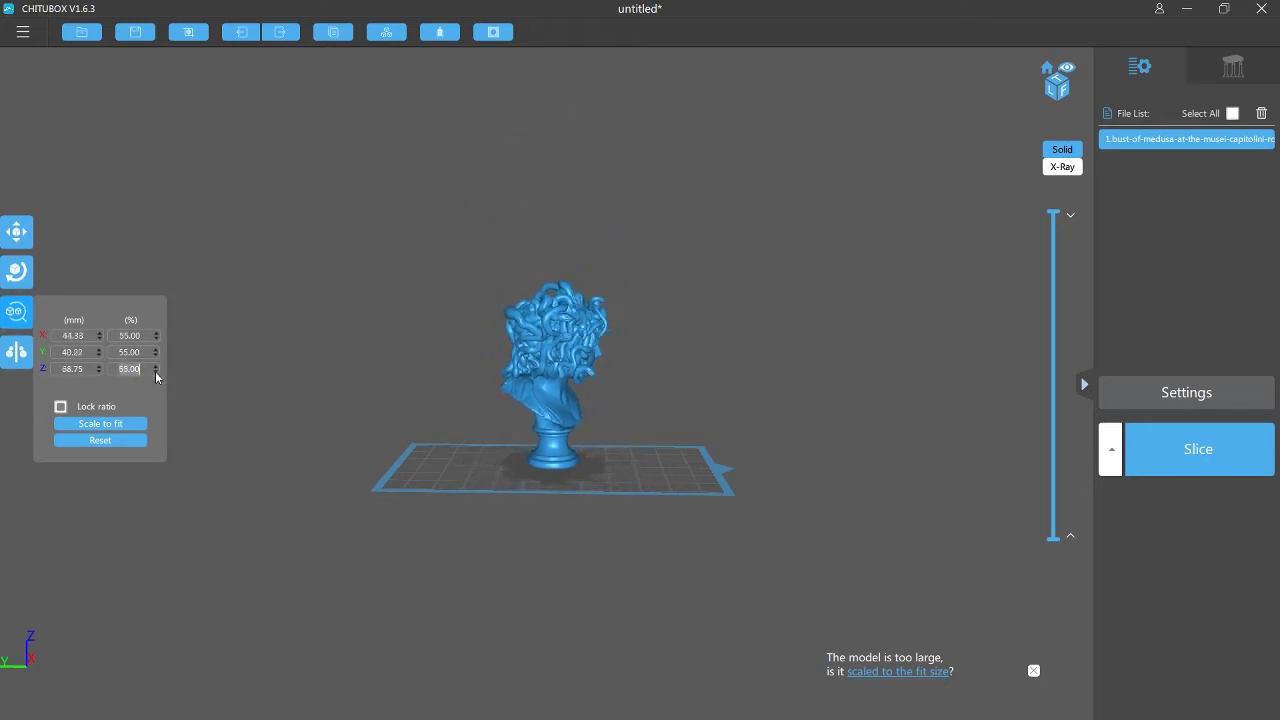
scroll(156, 377, down, 1)
Move the Medusa bust toward one end of the plate, to about X -9.4, Y 20.8.
mouse_move(586, 449)
mouse_down()
mouse_move(500, 443)
mouse_move(596, 454)
mouse_up()
right_drag(596, 454, 568, 462)
drag(569, 463, 514, 470)
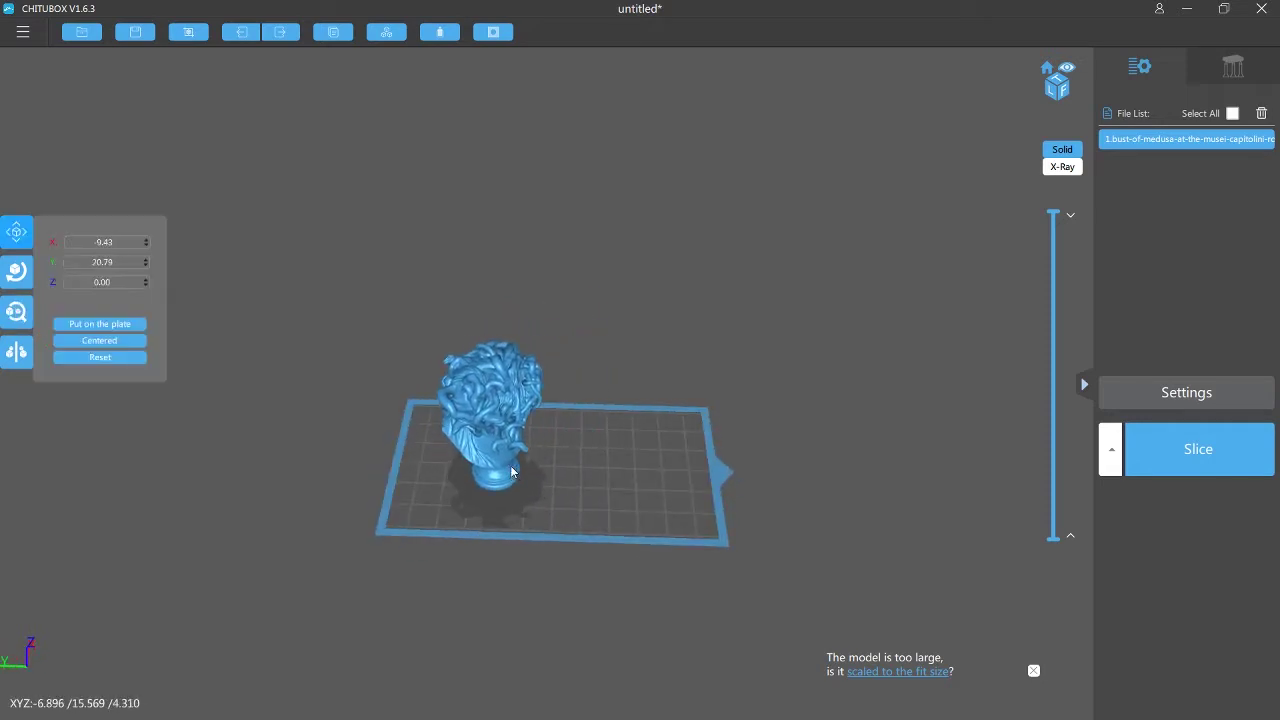
right_drag(513, 459, 454, 443)
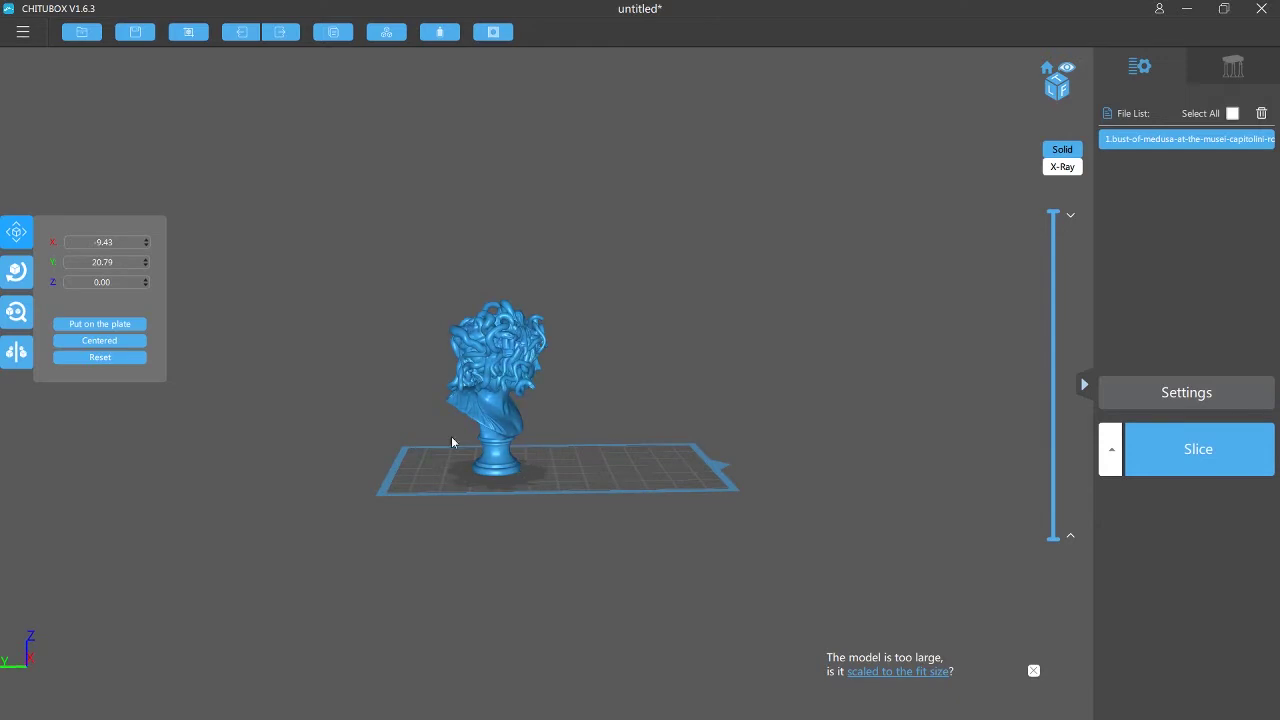
Rotate the Medusa bust about the vertical axis so its face points toward the plate's long front side.
click(16, 271)
right_drag(566, 409, 503, 449)
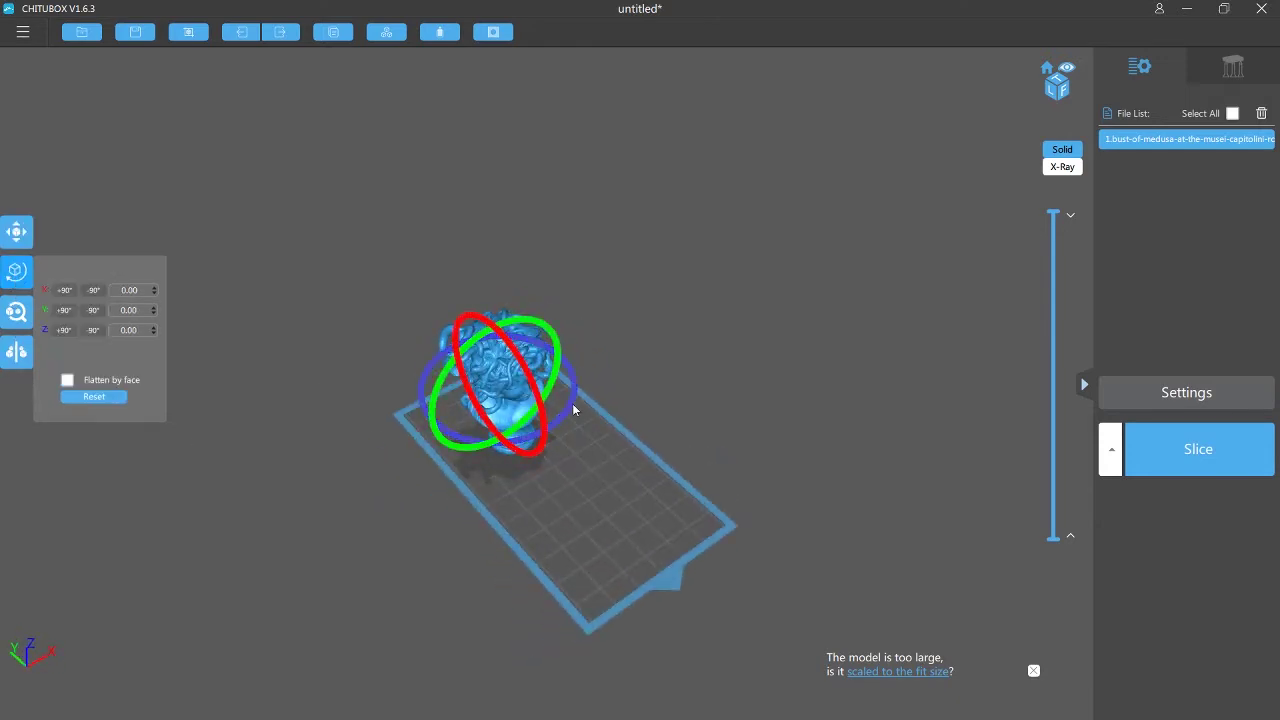
drag(572, 409, 528, 430)
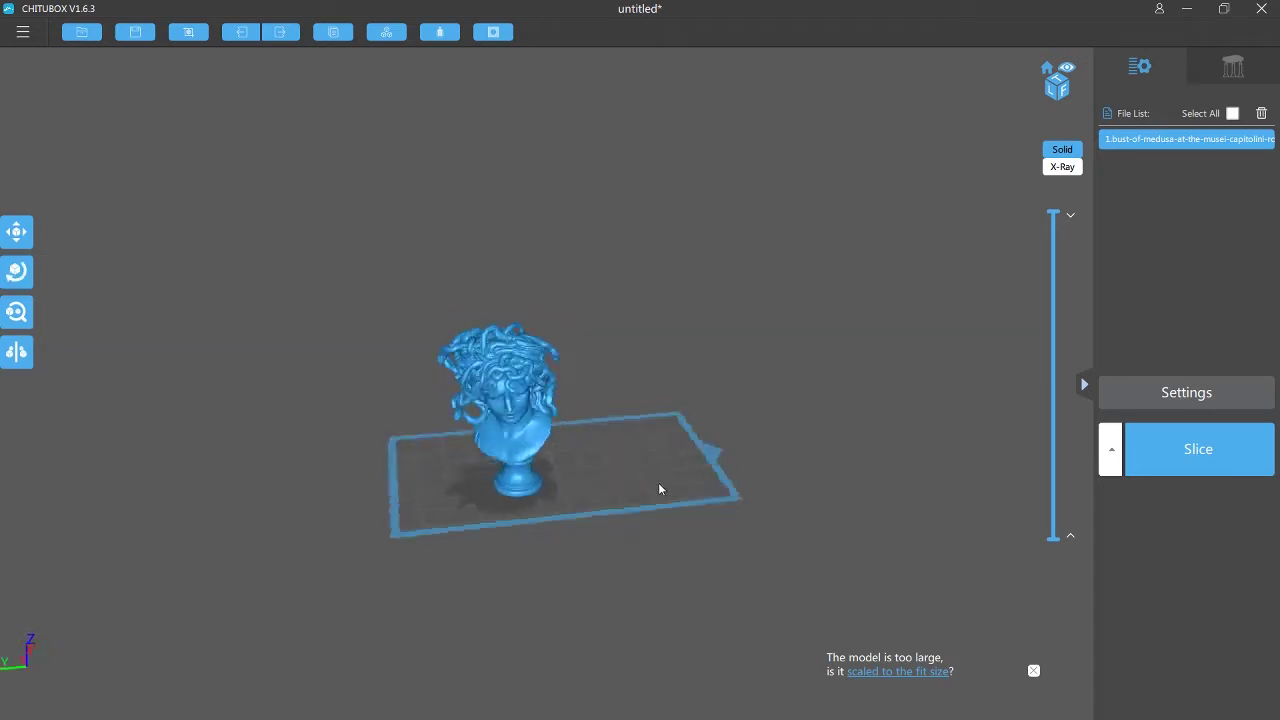
Shift the Medusa bust across the plate toward the middle of its width.
right_drag(658, 484, 768, 498)
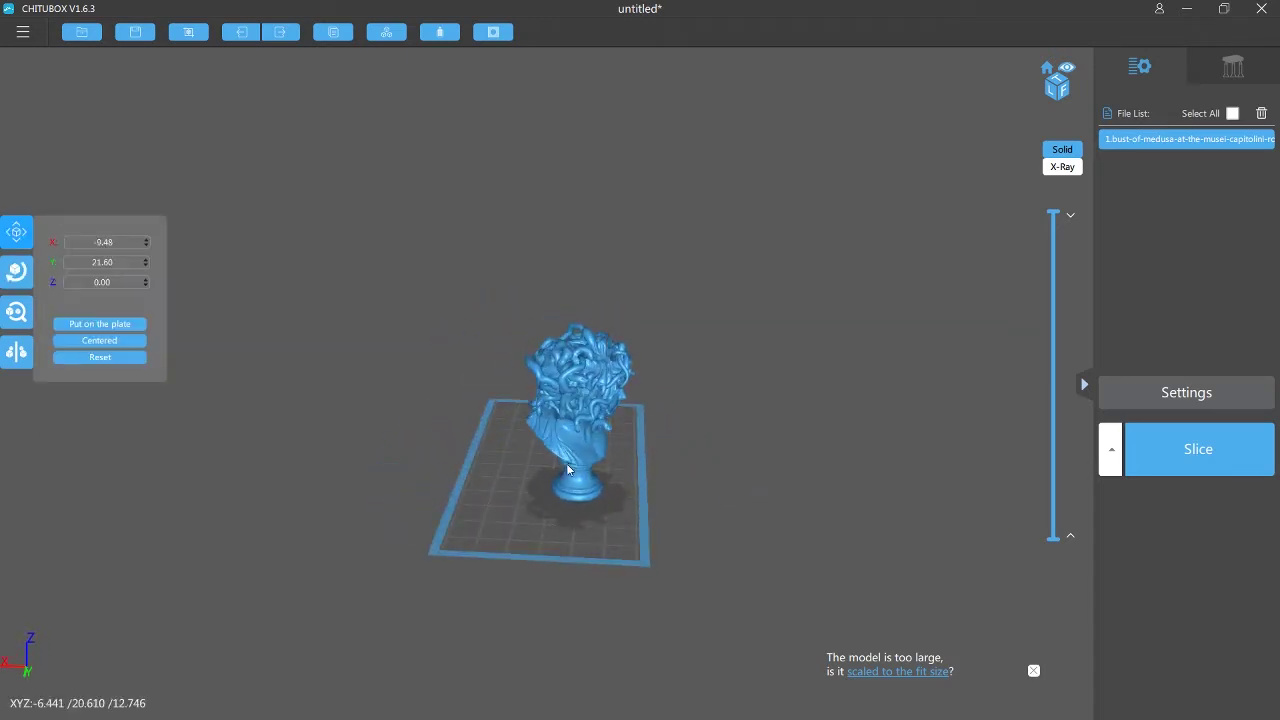
drag(567, 464, 522, 479)
right_drag(640, 491, 514, 478)
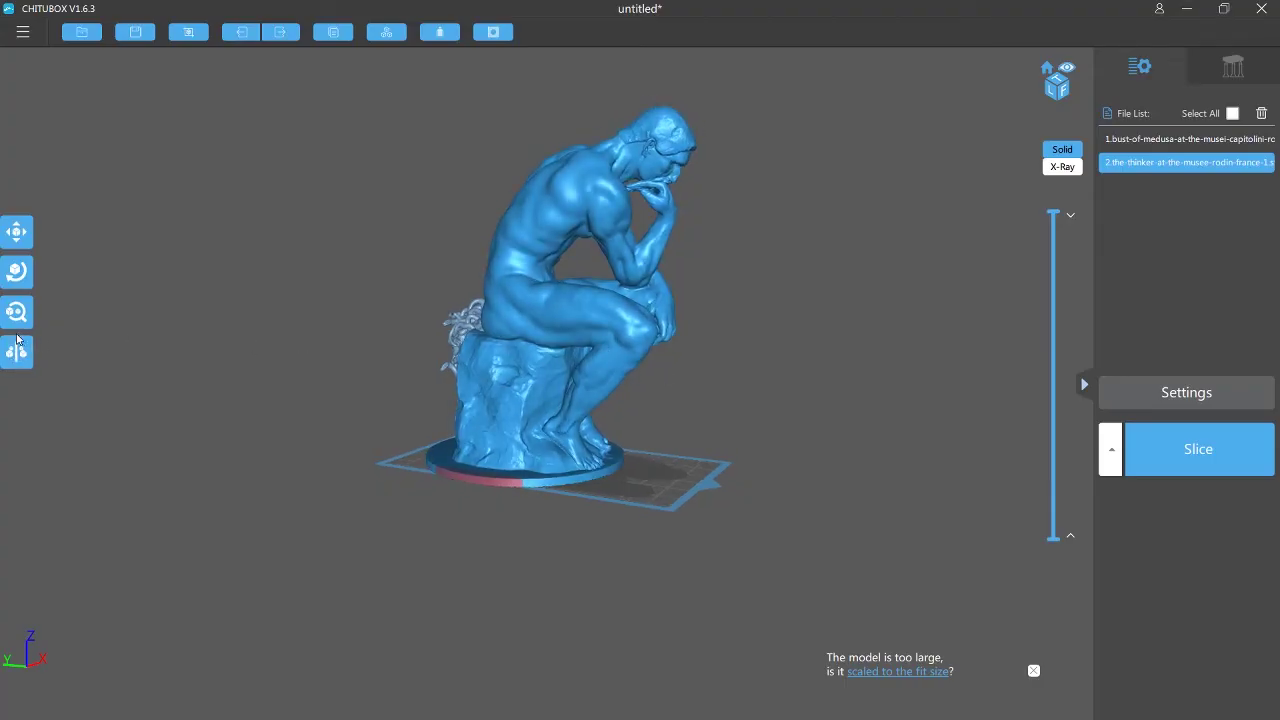
Scale the Thinker statue down uniformly to a height of 58.5 mm.
click(16, 311)
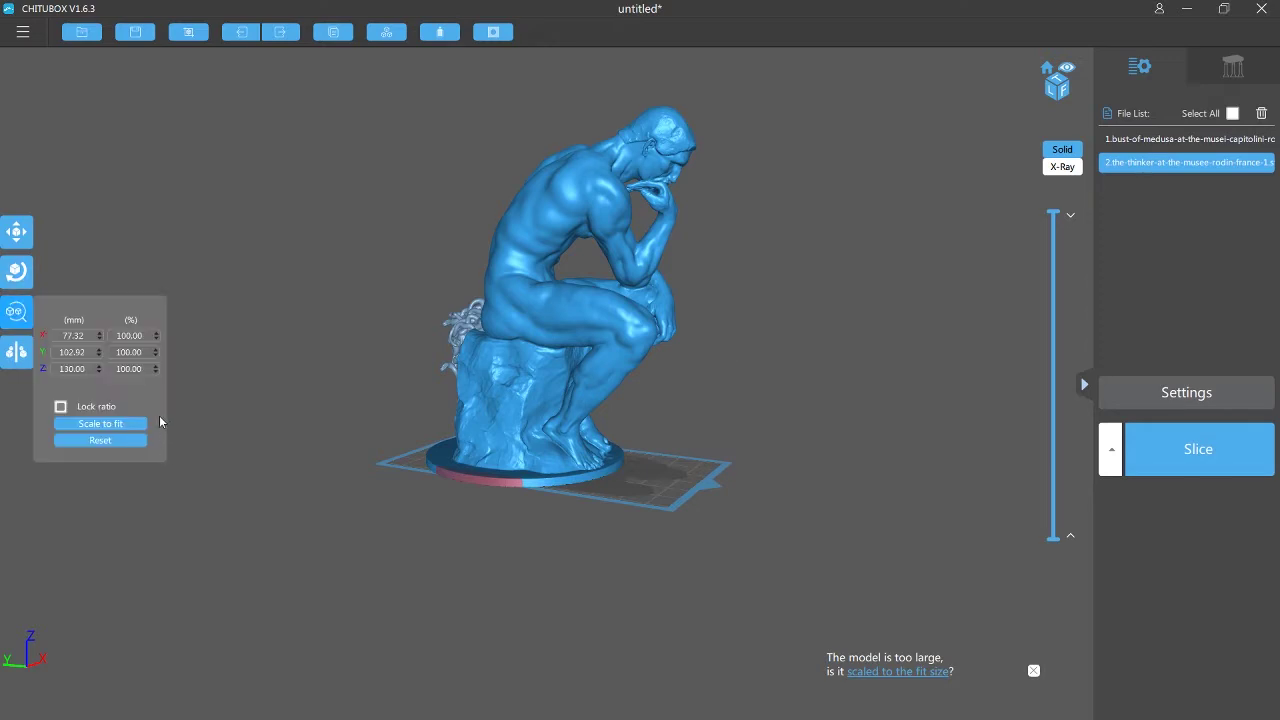
click(155, 373)
click(155, 373)
click(155, 373)
click(155, 373)
click(155, 373)
click(155, 373)
click(155, 373)
double_click(155, 373)
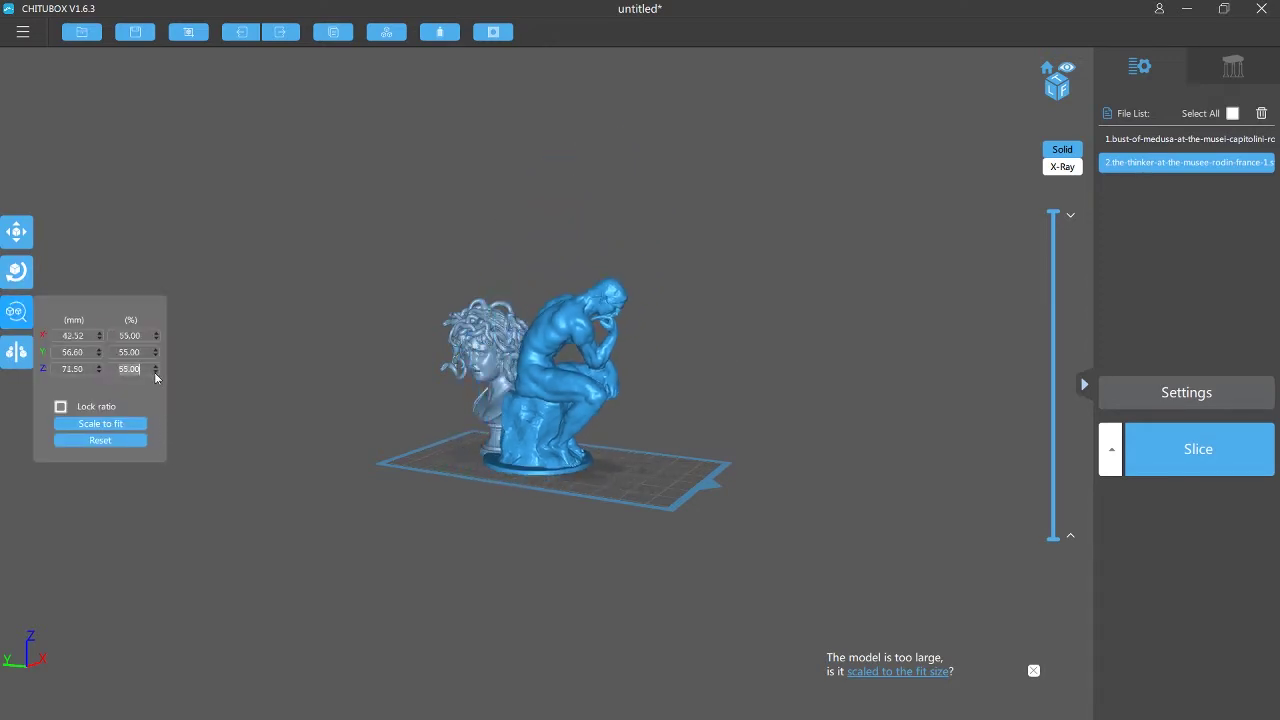
Move the Thinker to the free end of the plate and rotate it about the vertical axis to face the long front side.
drag(545, 440, 610, 440)
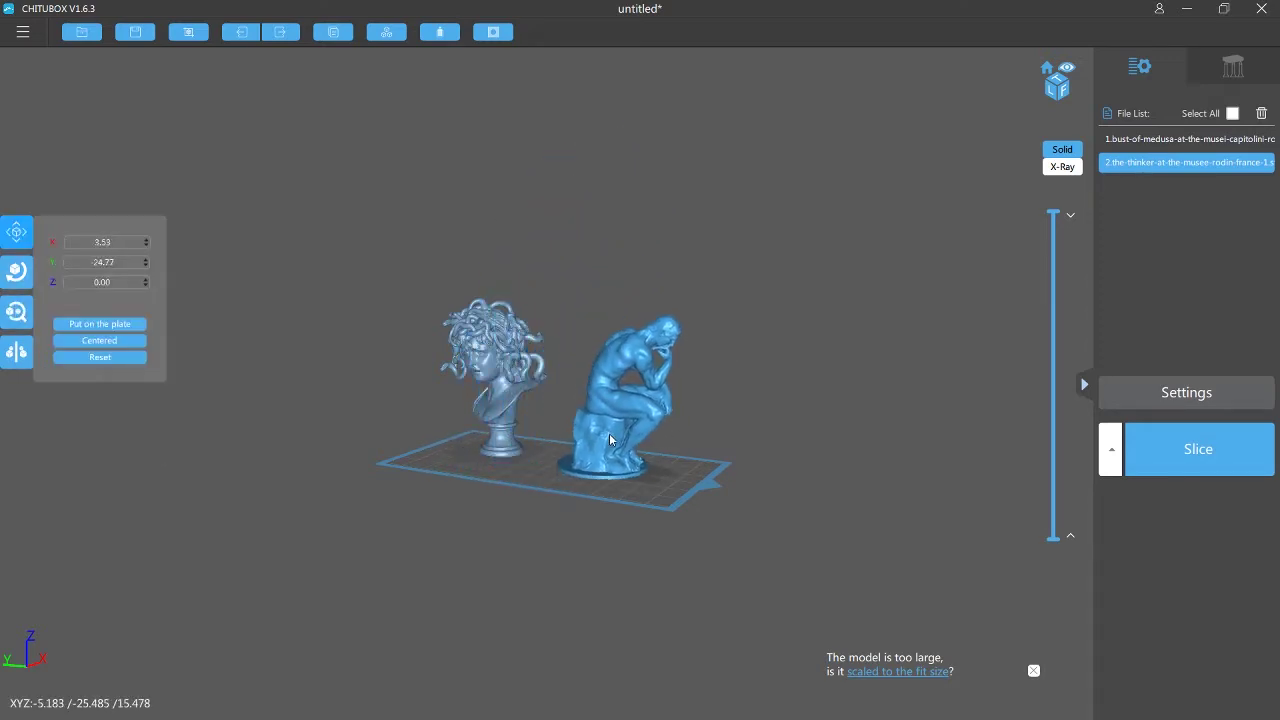
click(20, 284)
mouse_move(799, 426)
right_down()
mouse_move(780, 526)
mouse_move(709, 443)
mouse_move(820, 434)
right_up()
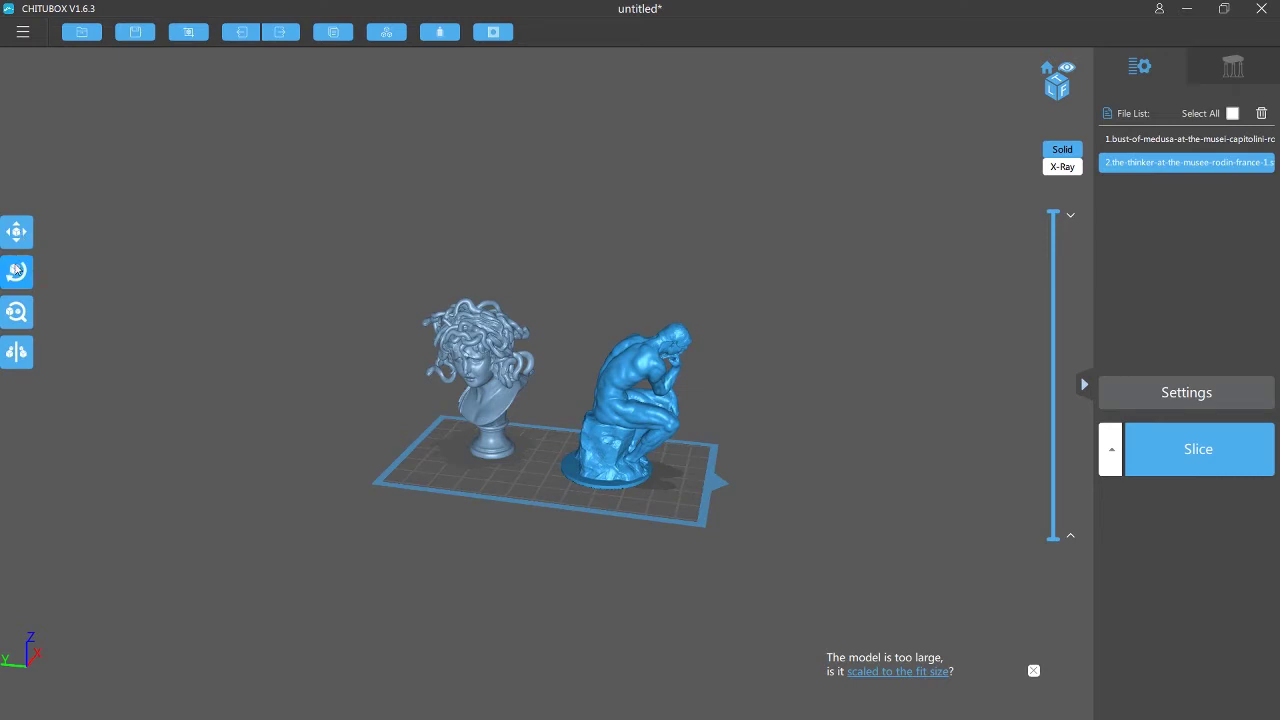
click(17, 270)
drag(694, 414, 614, 420)
click(831, 418)
Nudge the Thinker to about X 1, Y -23 on the plate.
right_drag(831, 418, 757, 492)
drag(672, 488, 660, 485)
right_drag(832, 531, 822, 456)
right_drag(617, 563, 554, 557)
Examine the Medusa bust and the Thinker from several angles to check their shapes, placement and spacing.
click(543, 563)
right_drag(737, 586, 612, 515)
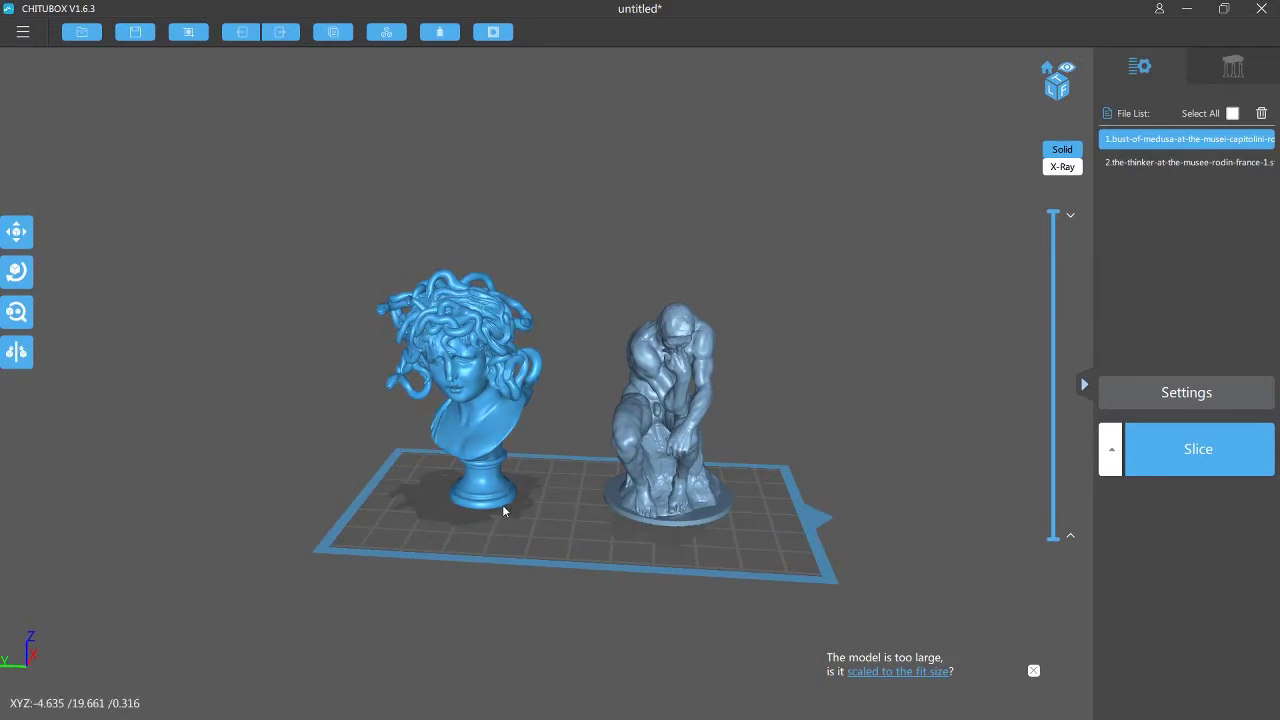
mouse_move(502, 504)
right_down()
mouse_move(496, 583)
mouse_move(637, 517)
mouse_move(523, 490)
mouse_move(508, 392)
mouse_move(506, 507)
mouse_move(520, 500)
right_up()
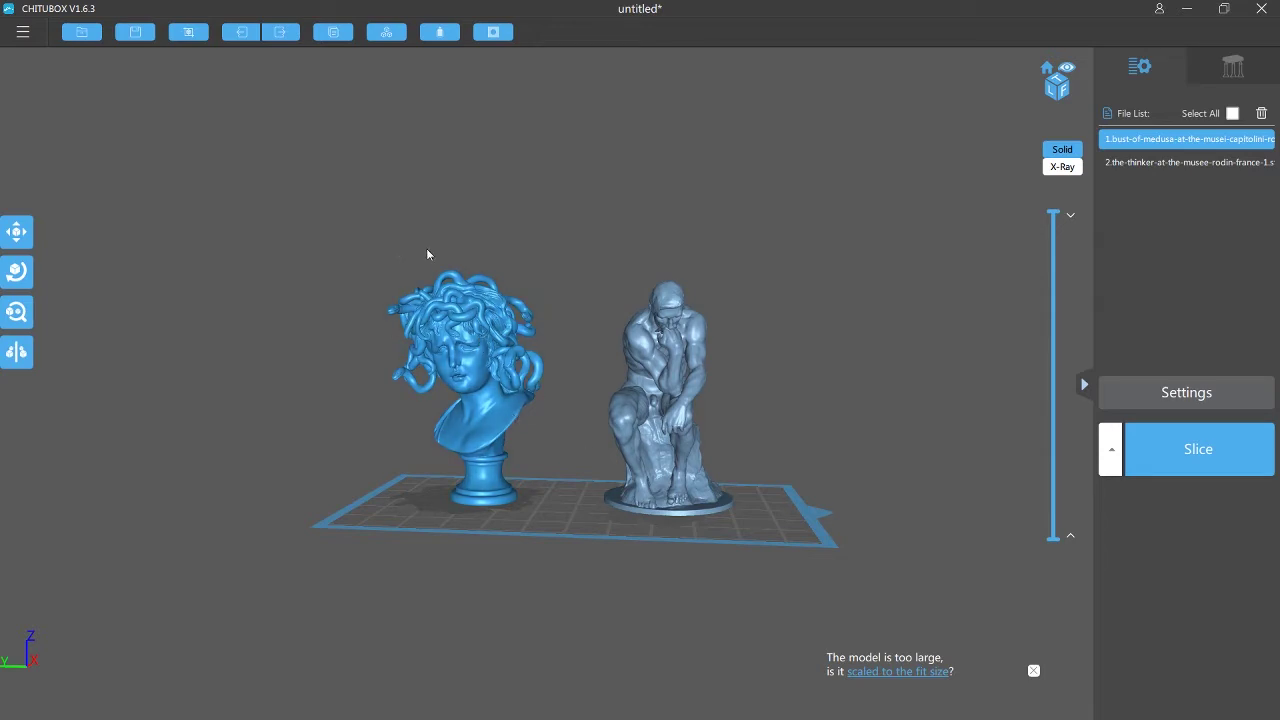
click(657, 305)
mouse_move(657, 305)
mouse_down()
mouse_move(674, 319)
mouse_move(657, 284)
mouse_up()
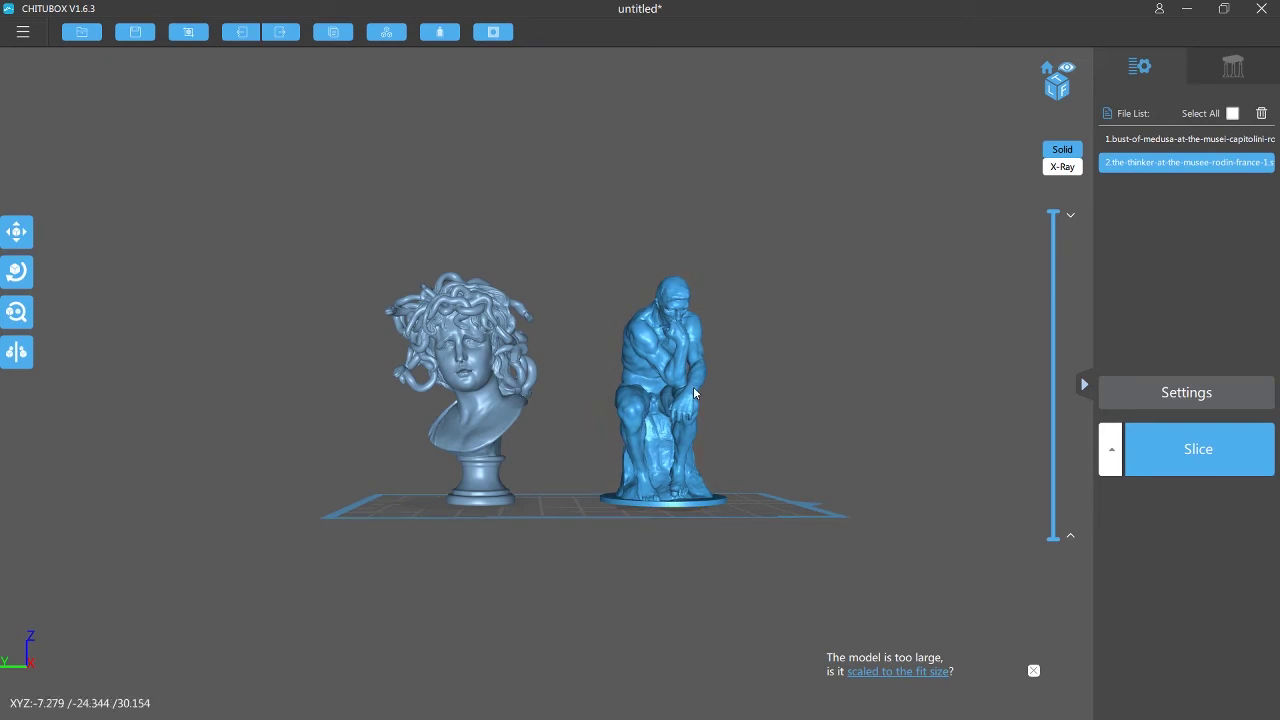
click(499, 425)
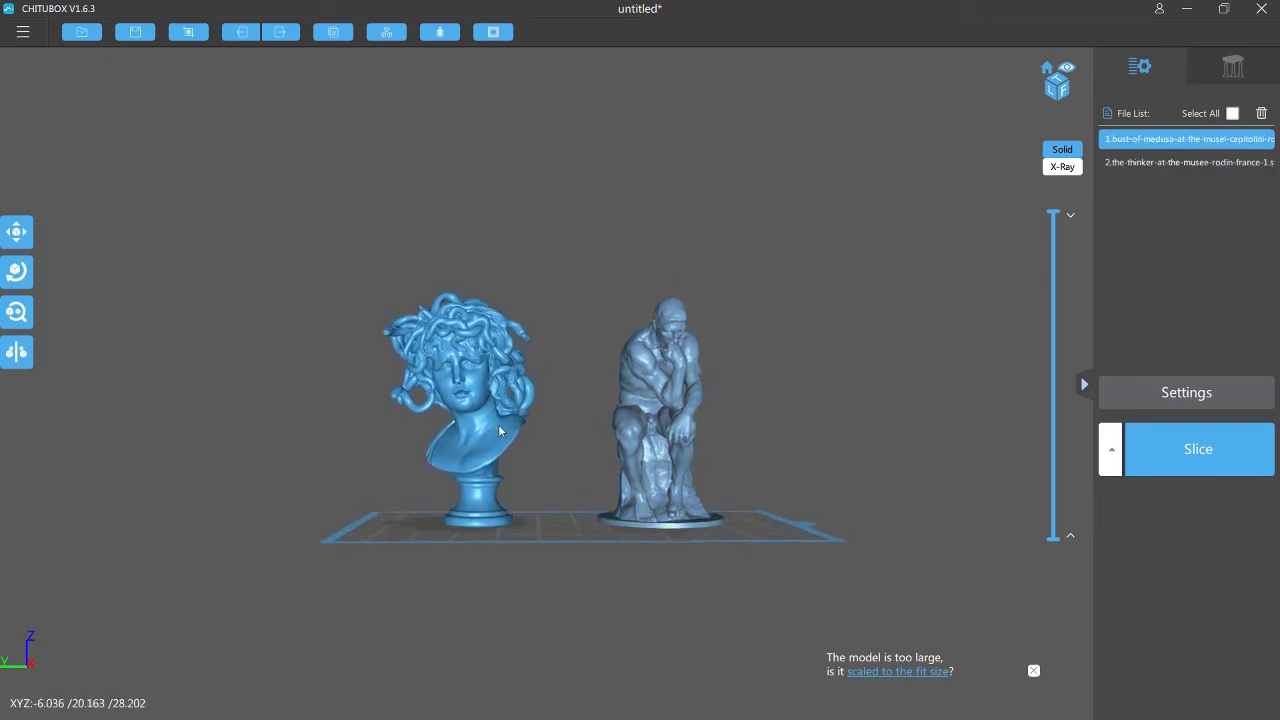
right_drag(500, 430, 604, 484)
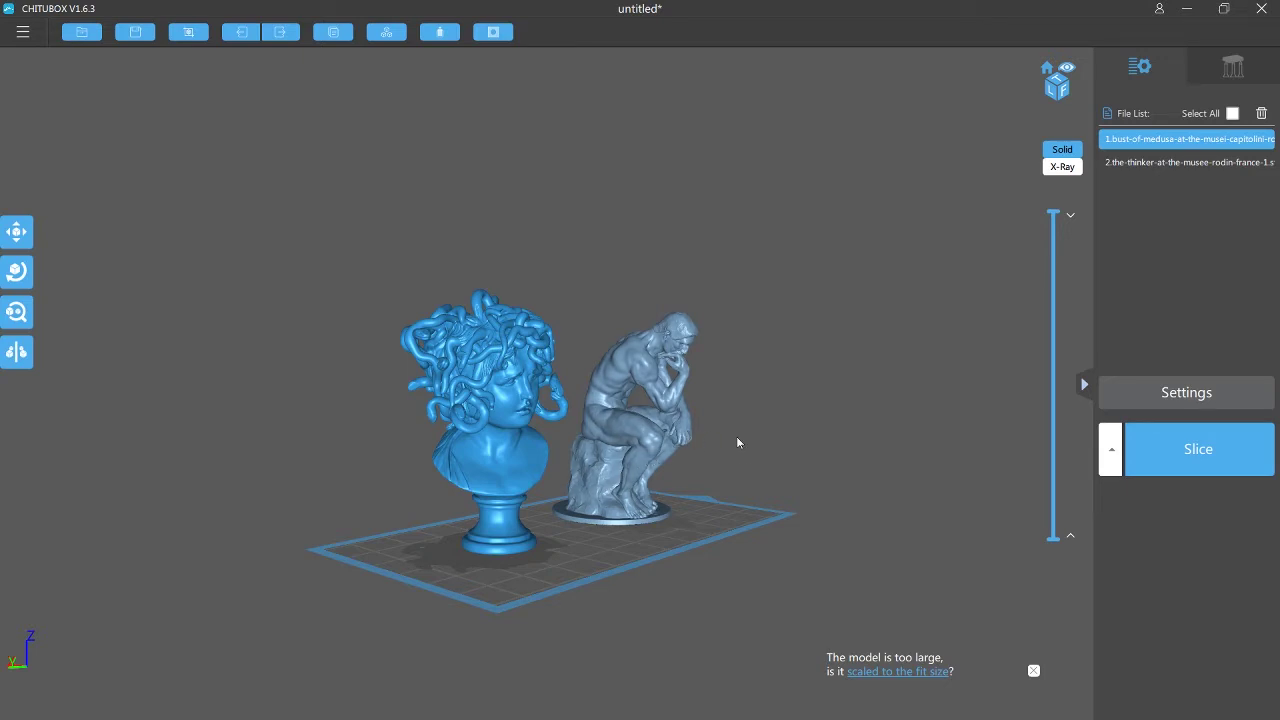
right_drag(708, 545, 797, 519)
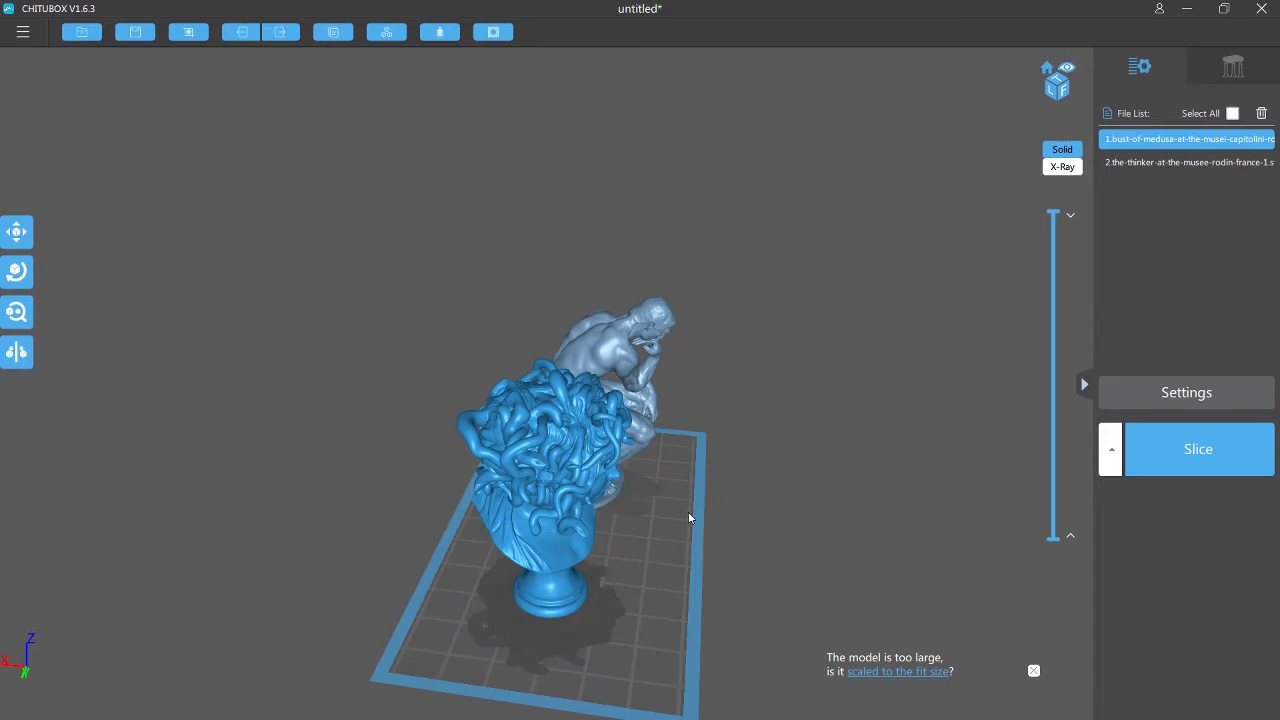
right_drag(800, 561, 737, 522)
click(739, 577)
right_drag(714, 617, 714, 514)
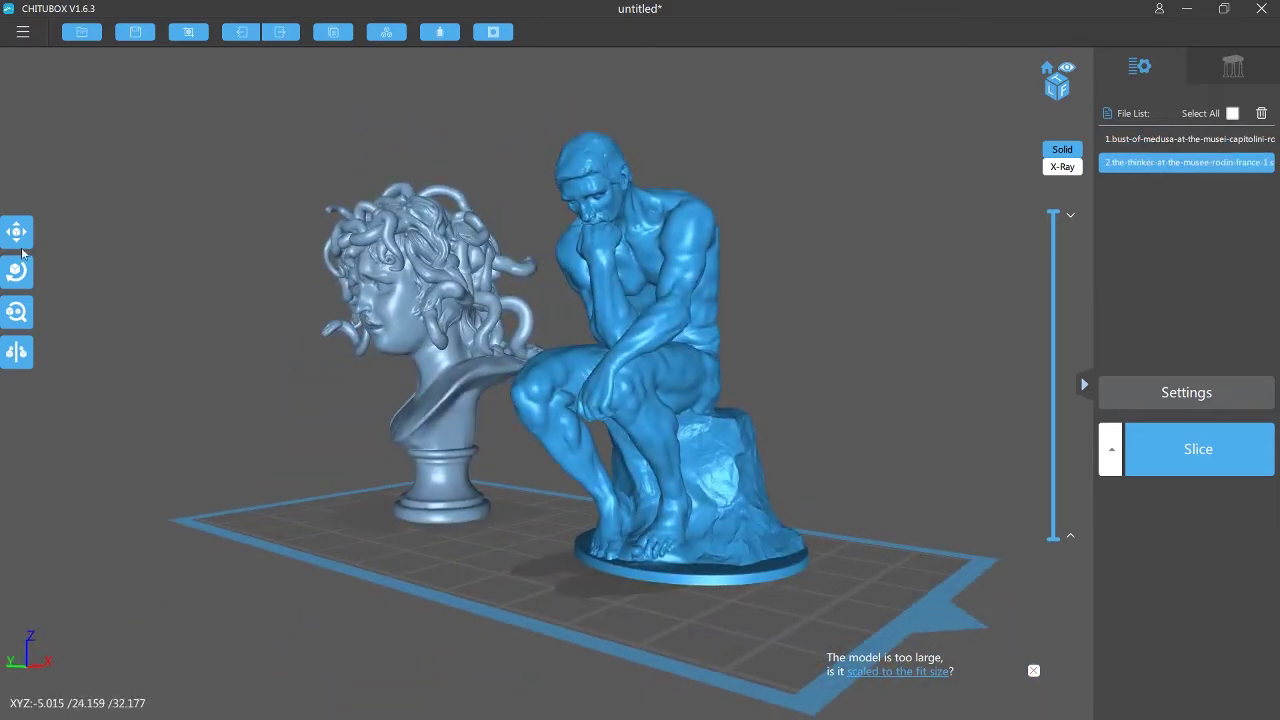
Check the Thinker's scaled dimensions and compare both statues from the front.
click(16, 312)
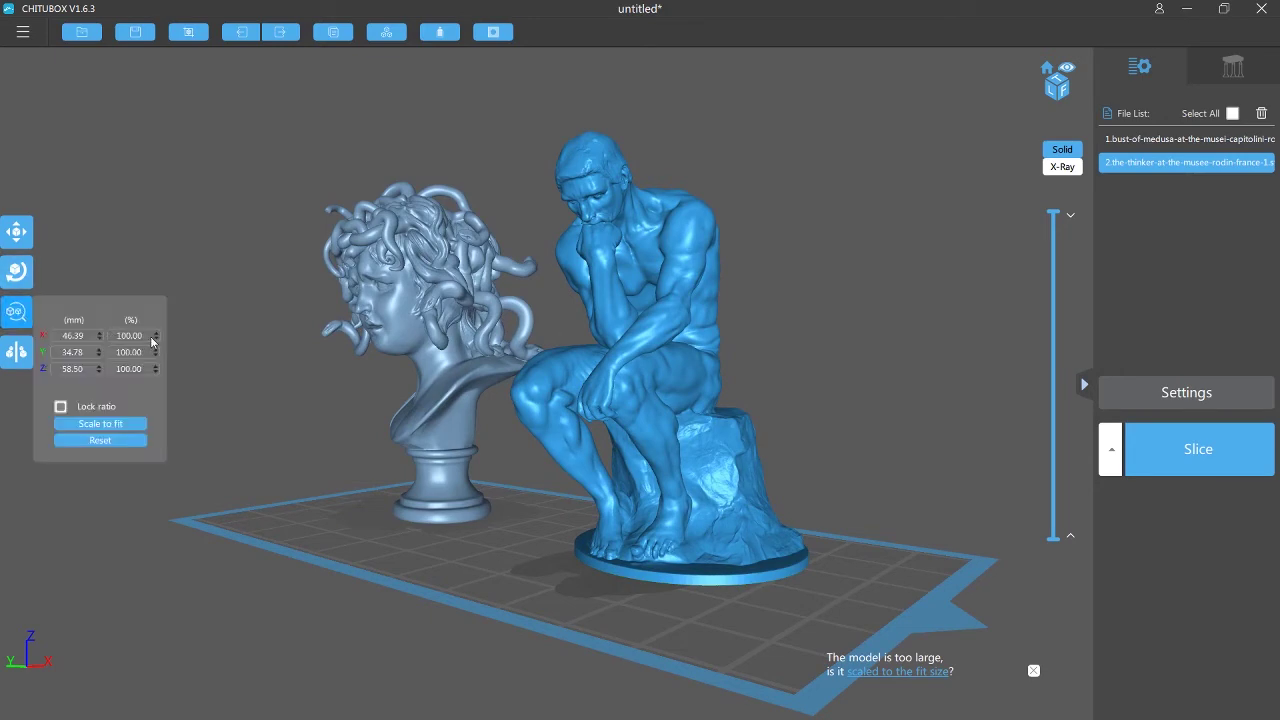
right_drag(654, 440, 519, 469)
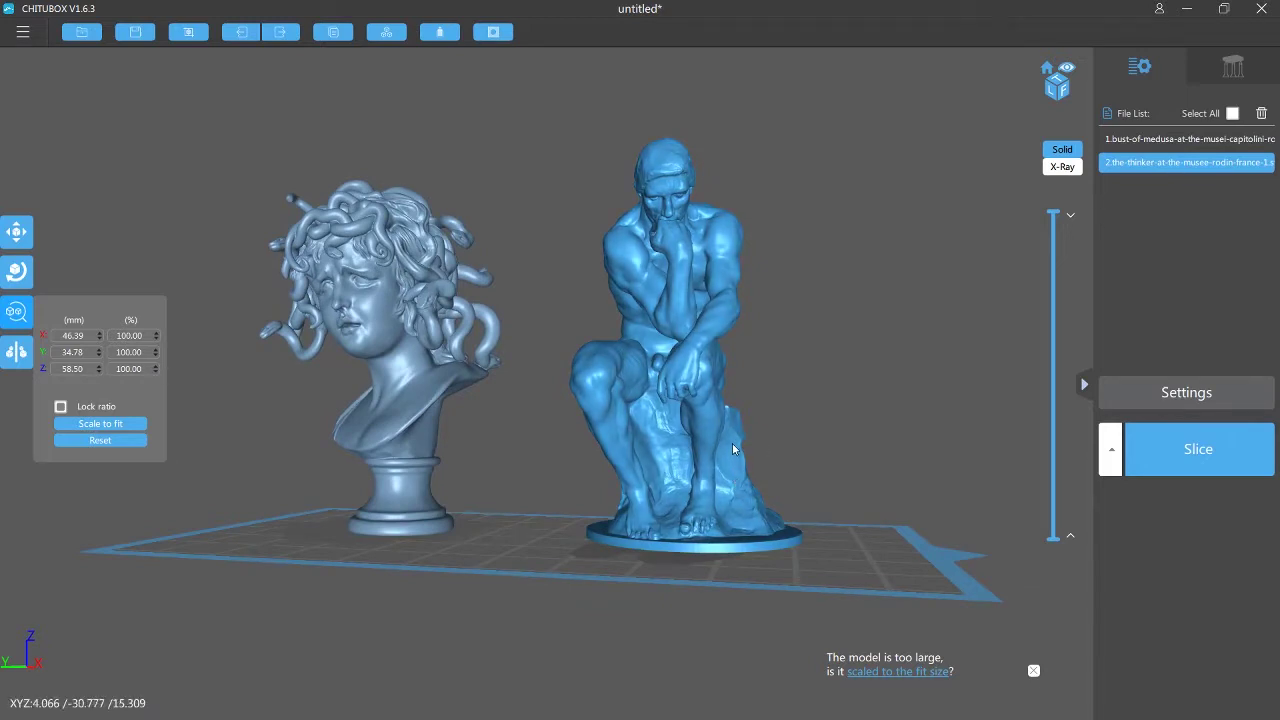
mouse_move(692, 360)
right_down()
mouse_move(704, 432)
mouse_move(702, 342)
right_up()
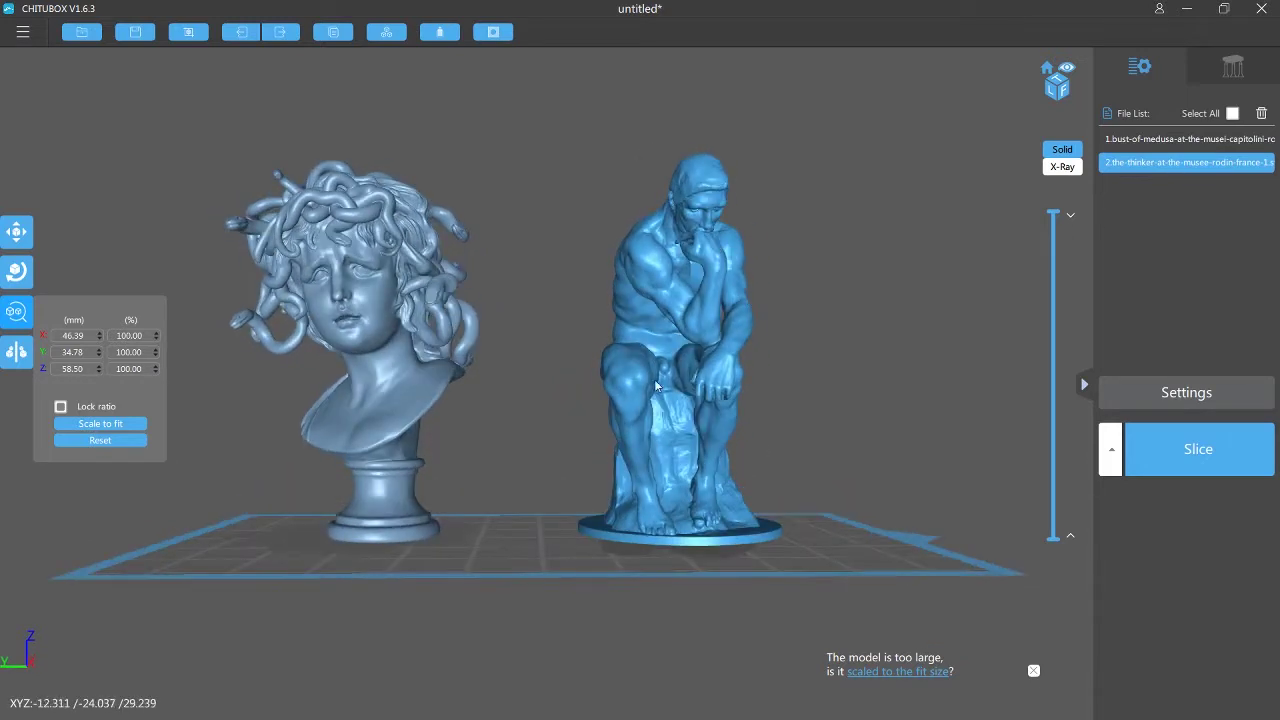
right_drag(450, 468, 580, 409)
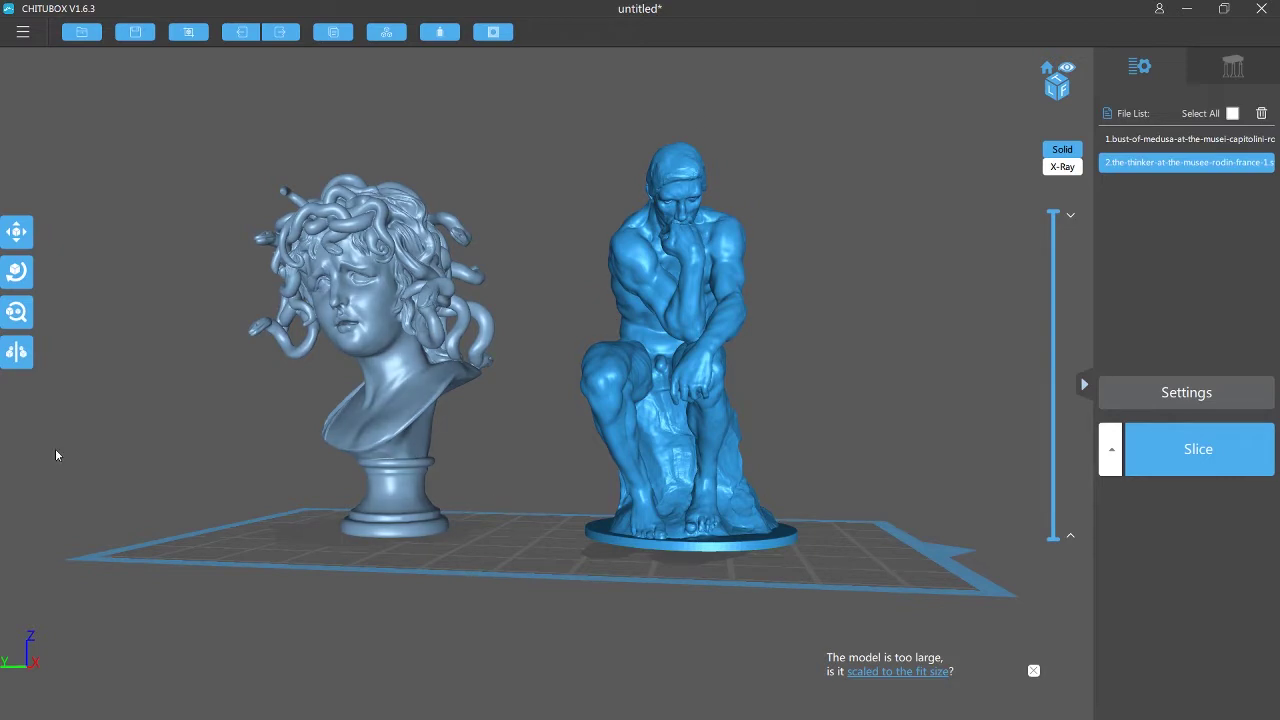
Raise the Thinker above the build plate by setting its Z position to 5 mm.
click(16, 313)
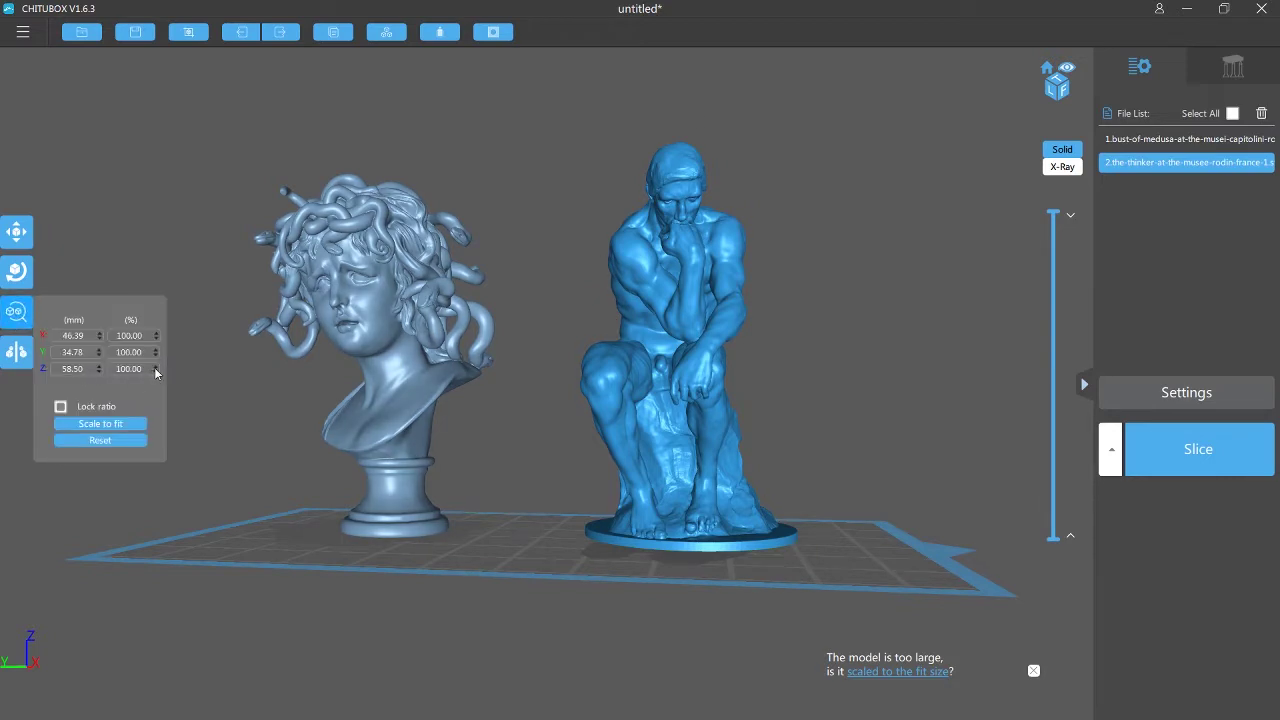
click(145, 280)
click(145, 280)
click(145, 280)
click(145, 280)
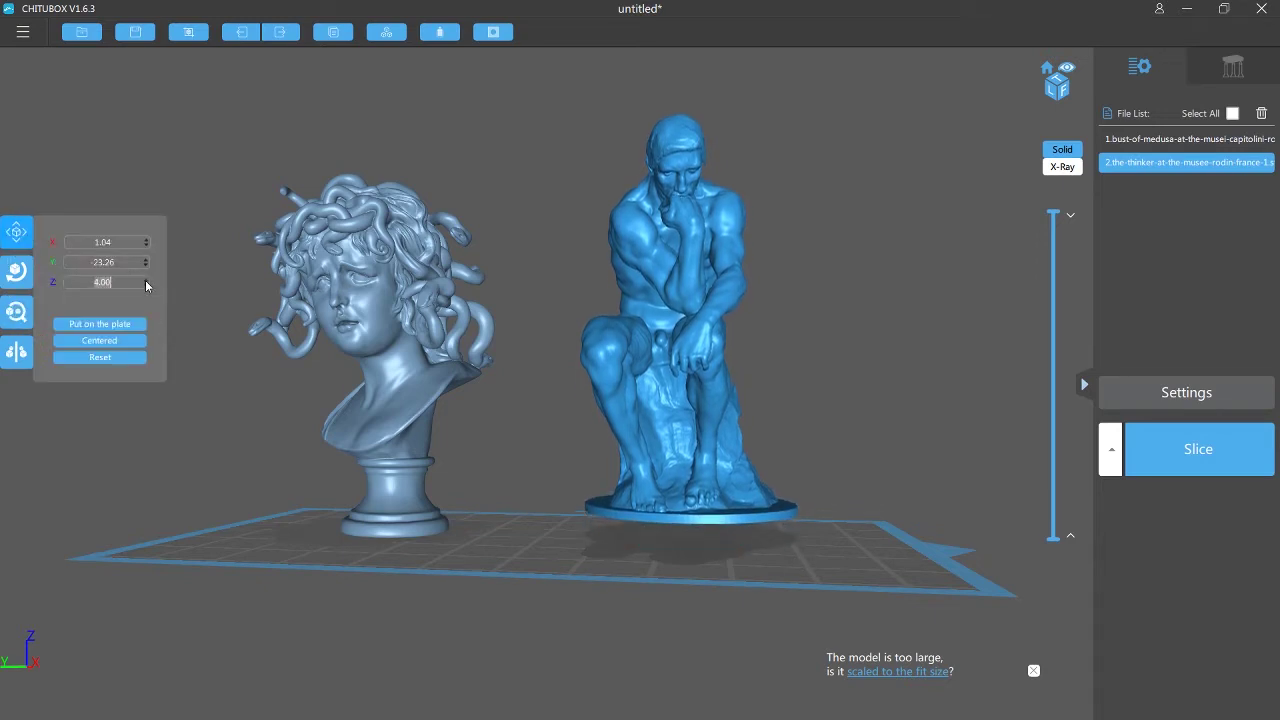
click(145, 280)
click(145, 280)
Raise the Medusa bust above the build plate by setting its Z position to 5 mm.
click(338, 415)
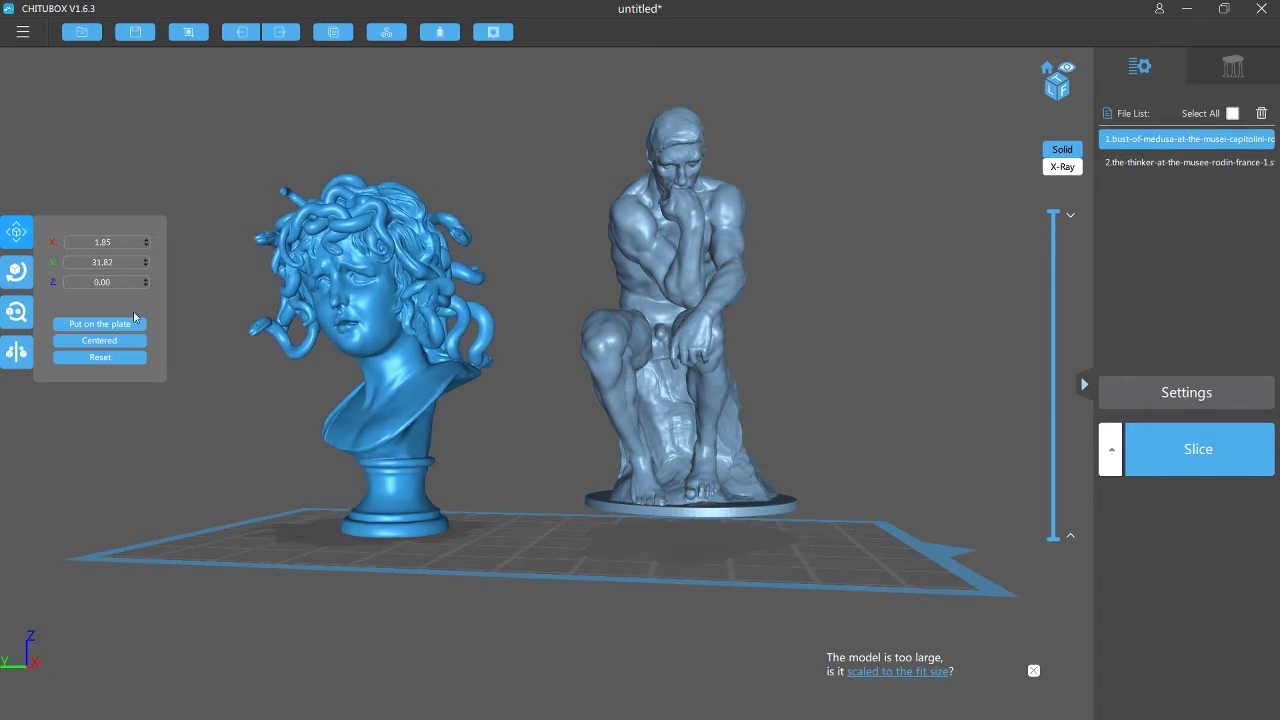
click(143, 280)
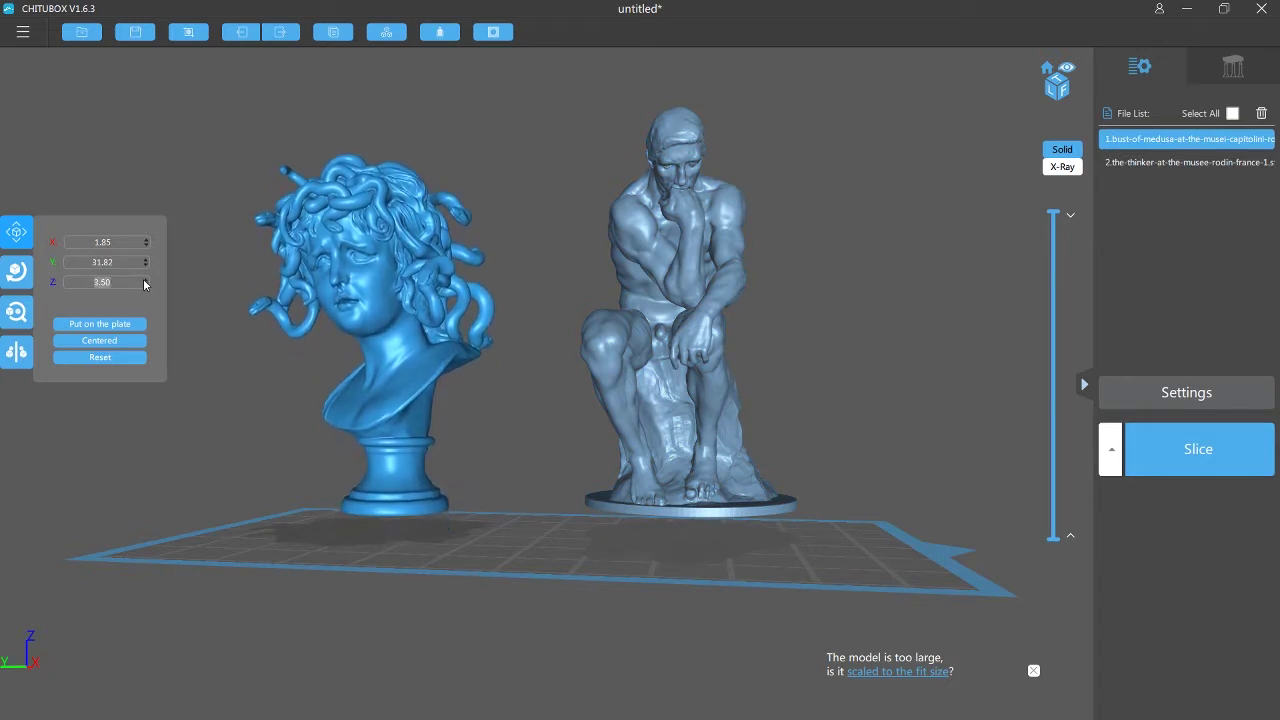
click(145, 281)
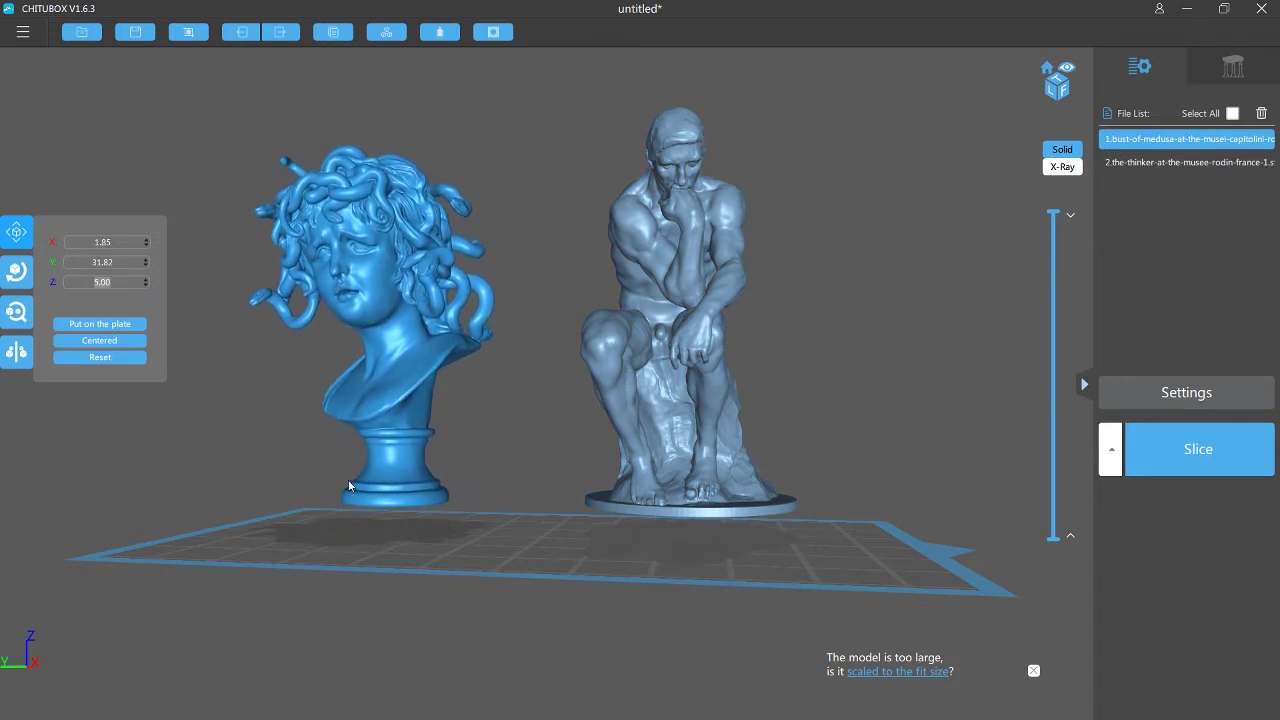
Hollow the Medusa bust with an inner wall at 100% precision.
right_drag(352, 488, 631, 497)
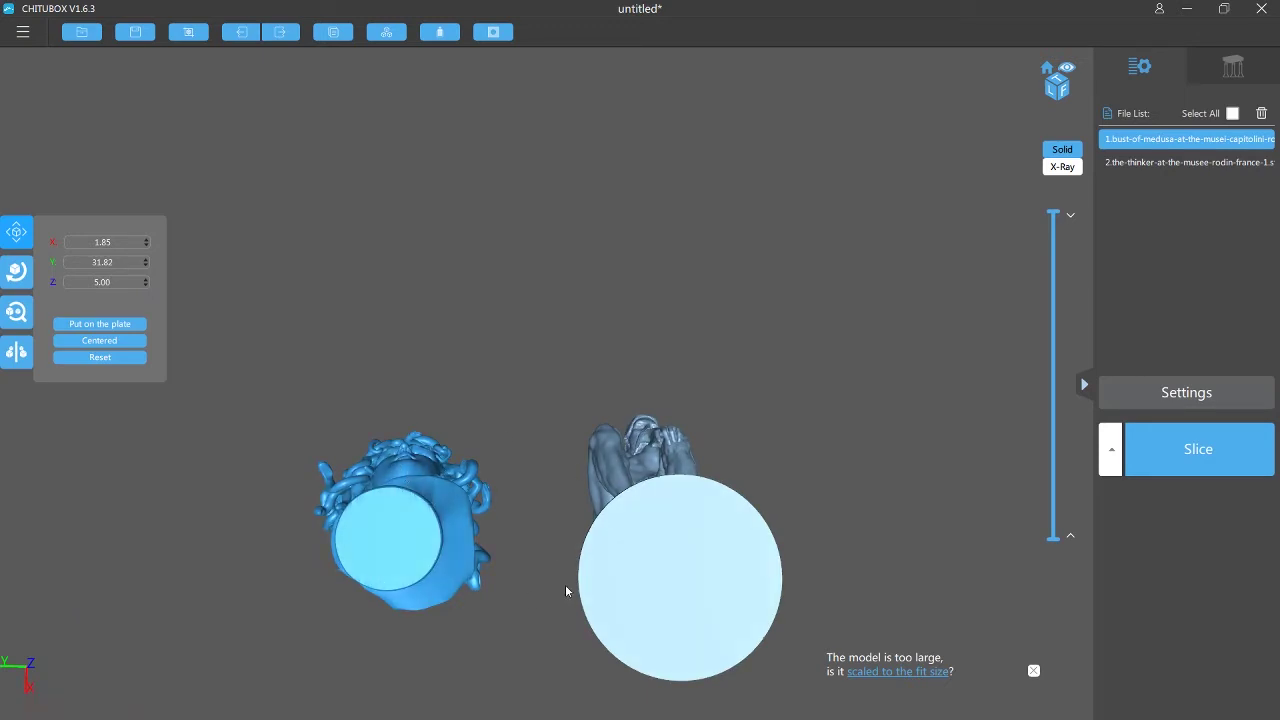
right_drag(392, 561, 373, 644)
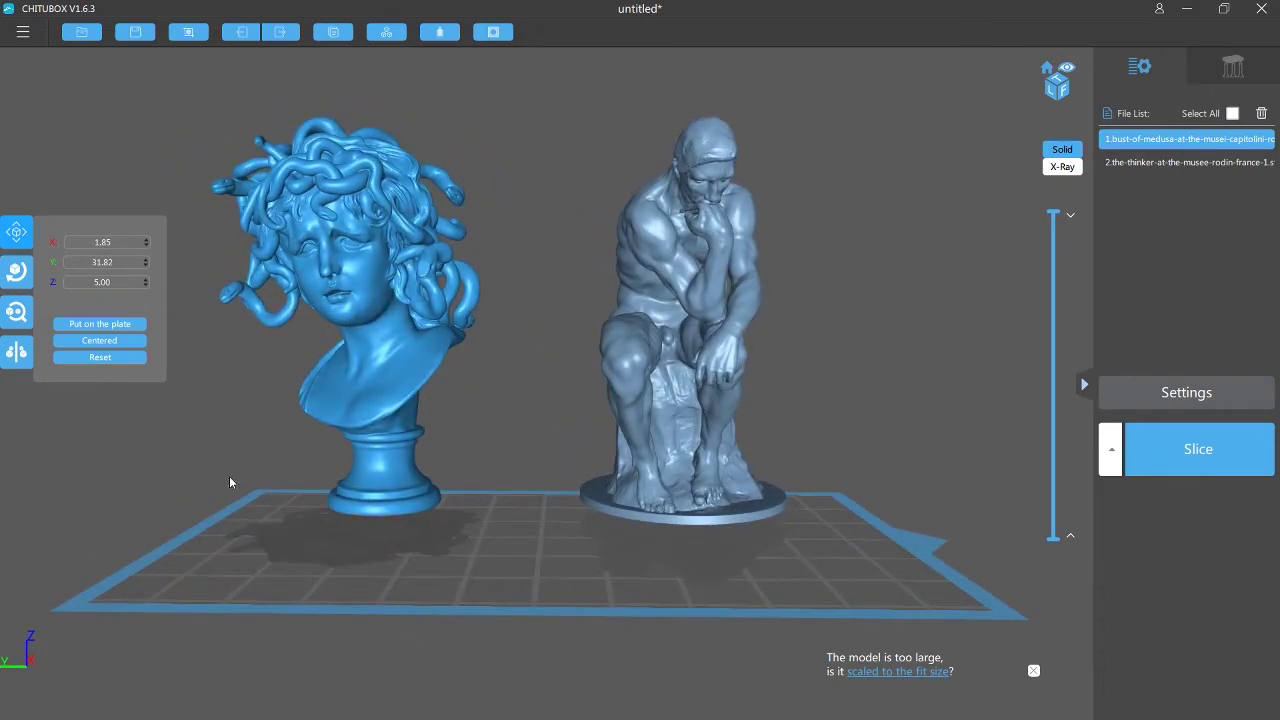
click(442, 34)
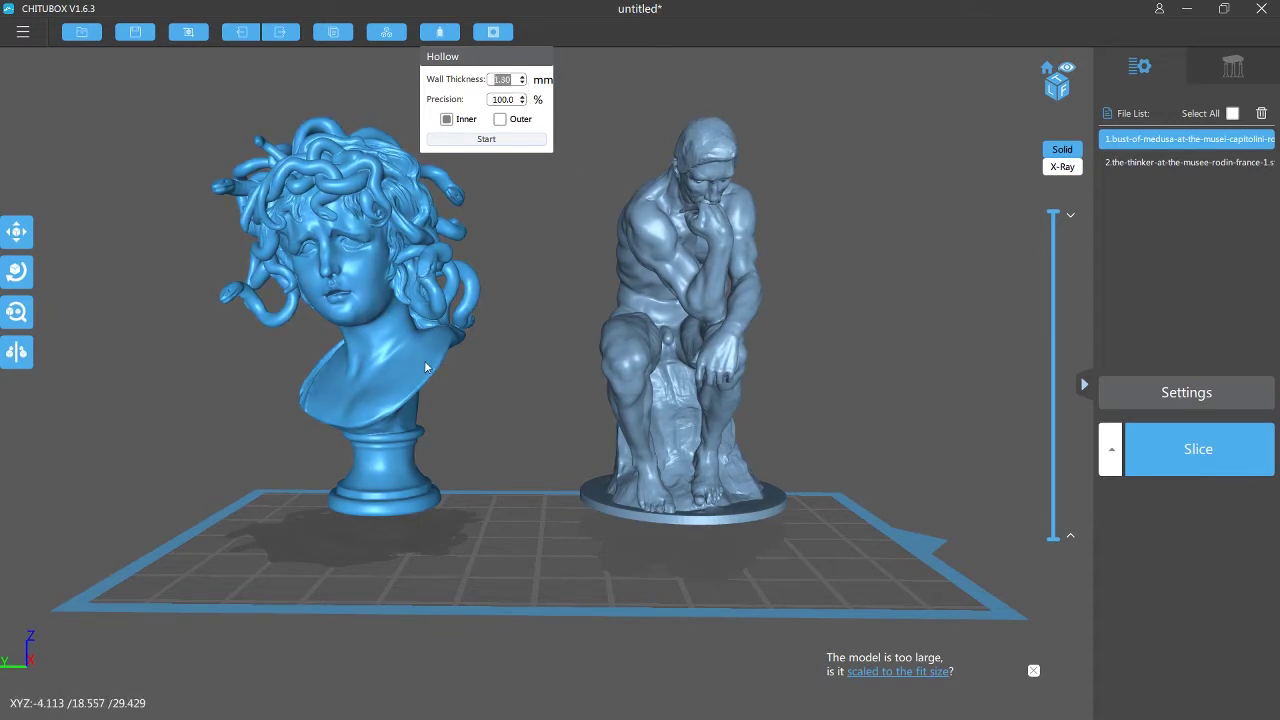
click(487, 139)
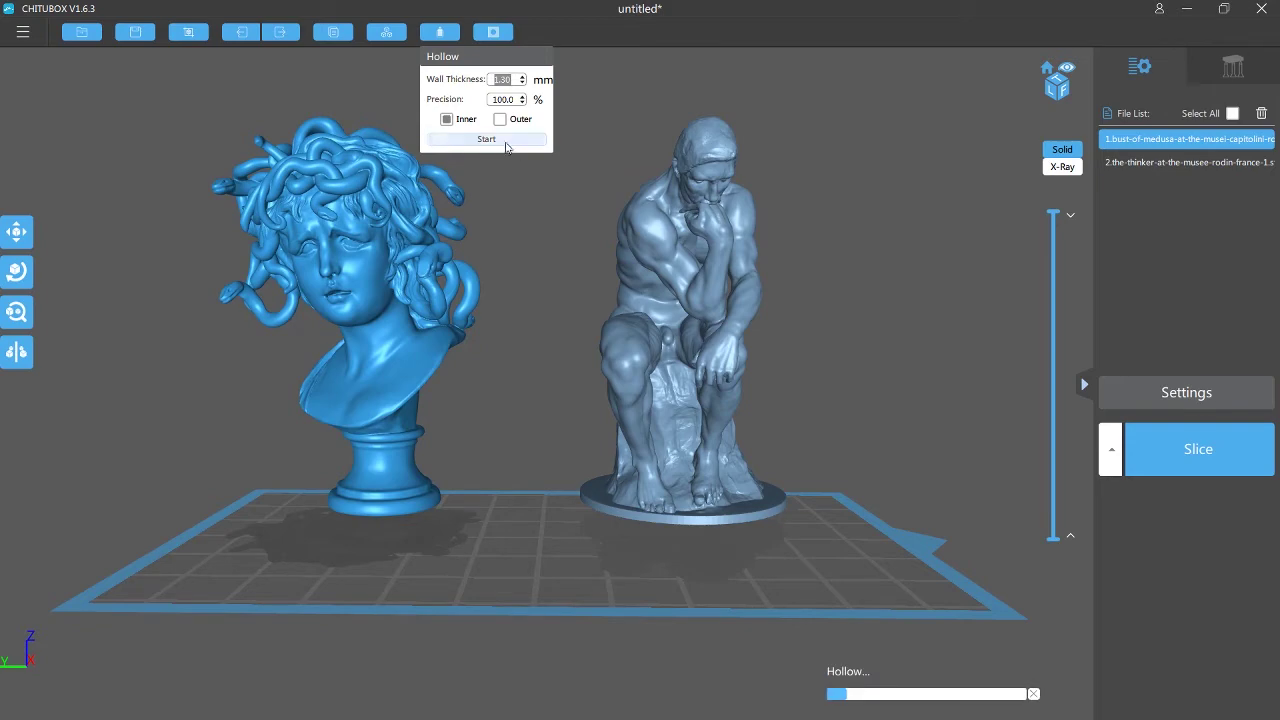
Inspect the hollowed Medusa bust from several angles and in cross-section through its layers, restoring the full-height view.
drag(535, 326, 553, 364)
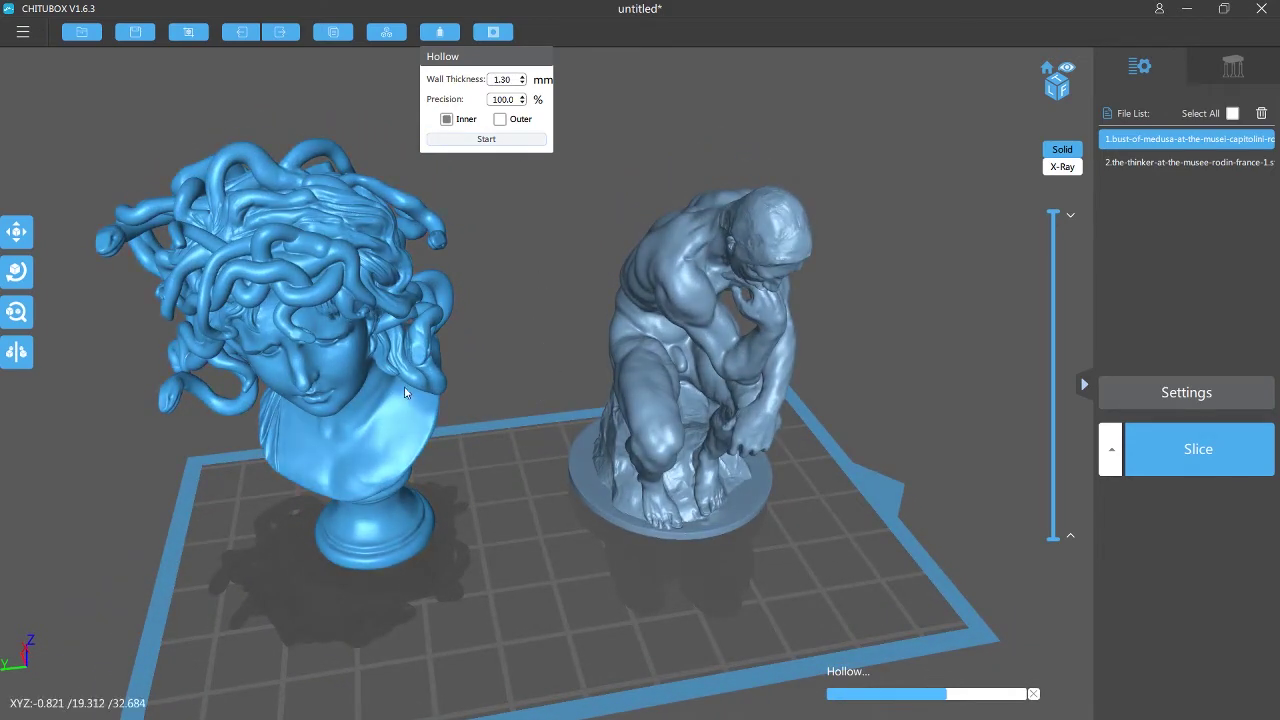
drag(504, 422, 554, 447)
drag(634, 404, 507, 454)
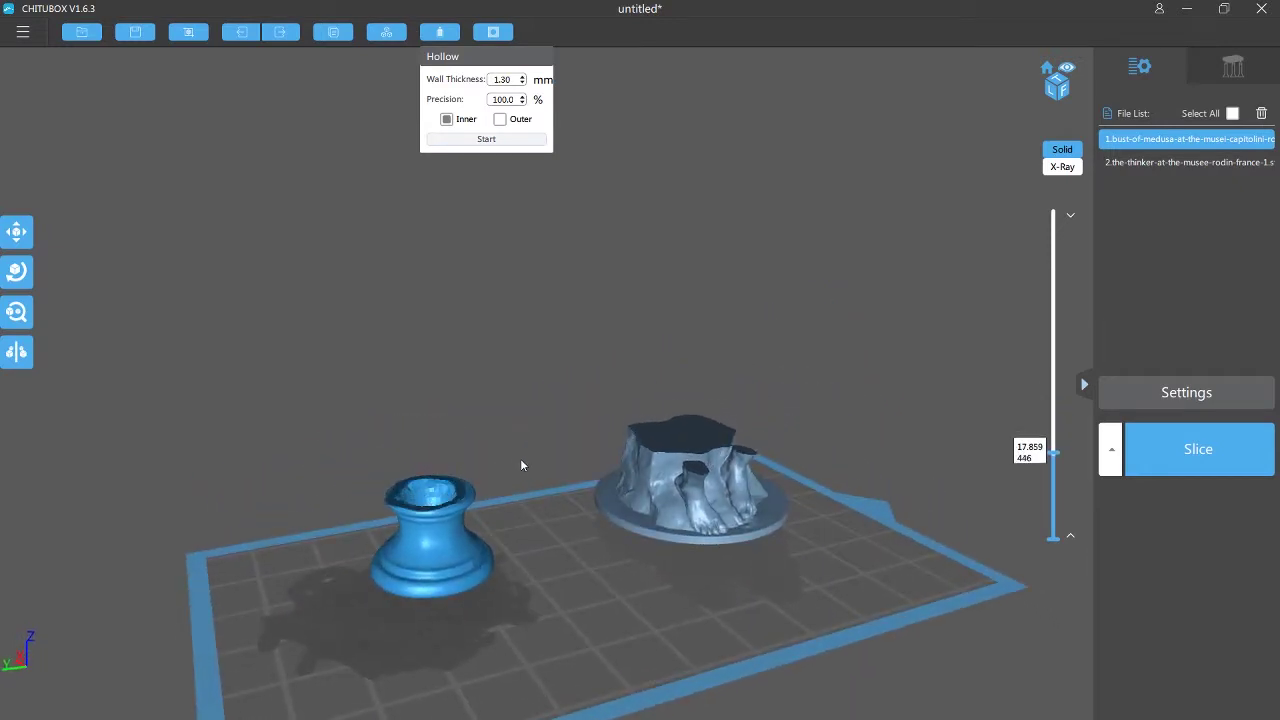
drag(514, 477, 493, 535)
right_drag(492, 530, 513, 493)
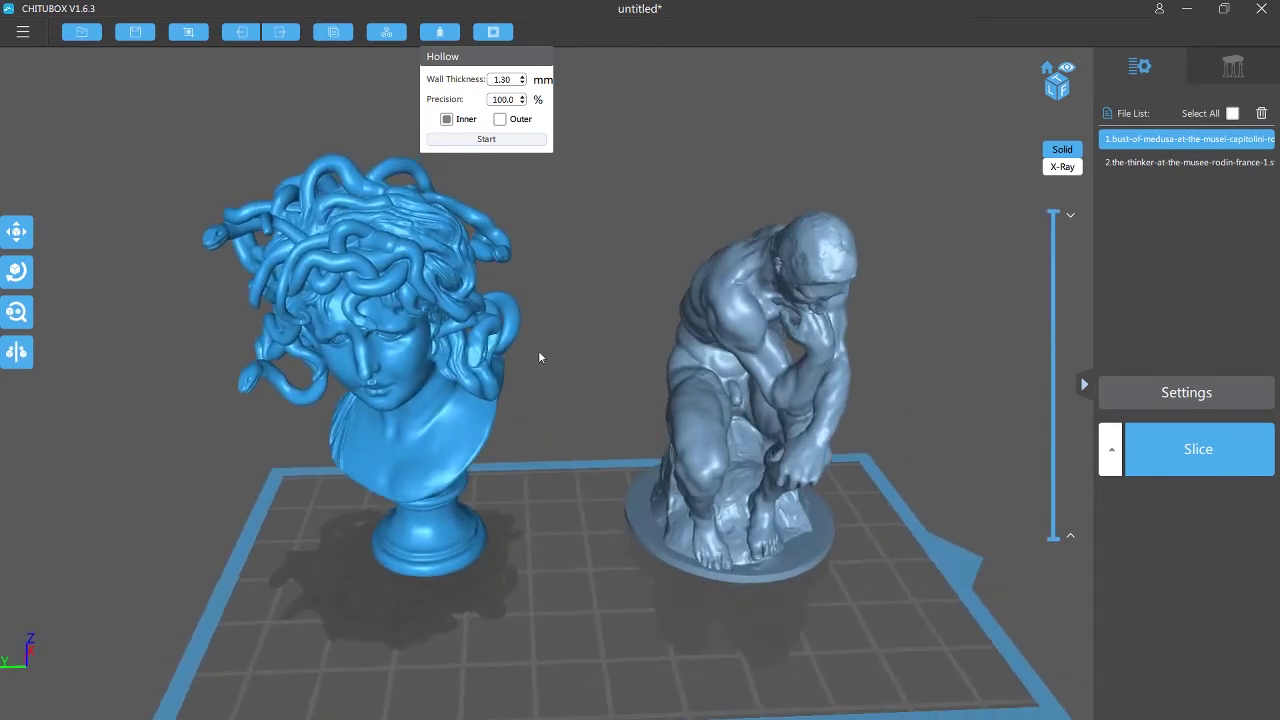
Open the hole-digging settings and examine the underside of the Medusa bust's base up close.
click(492, 33)
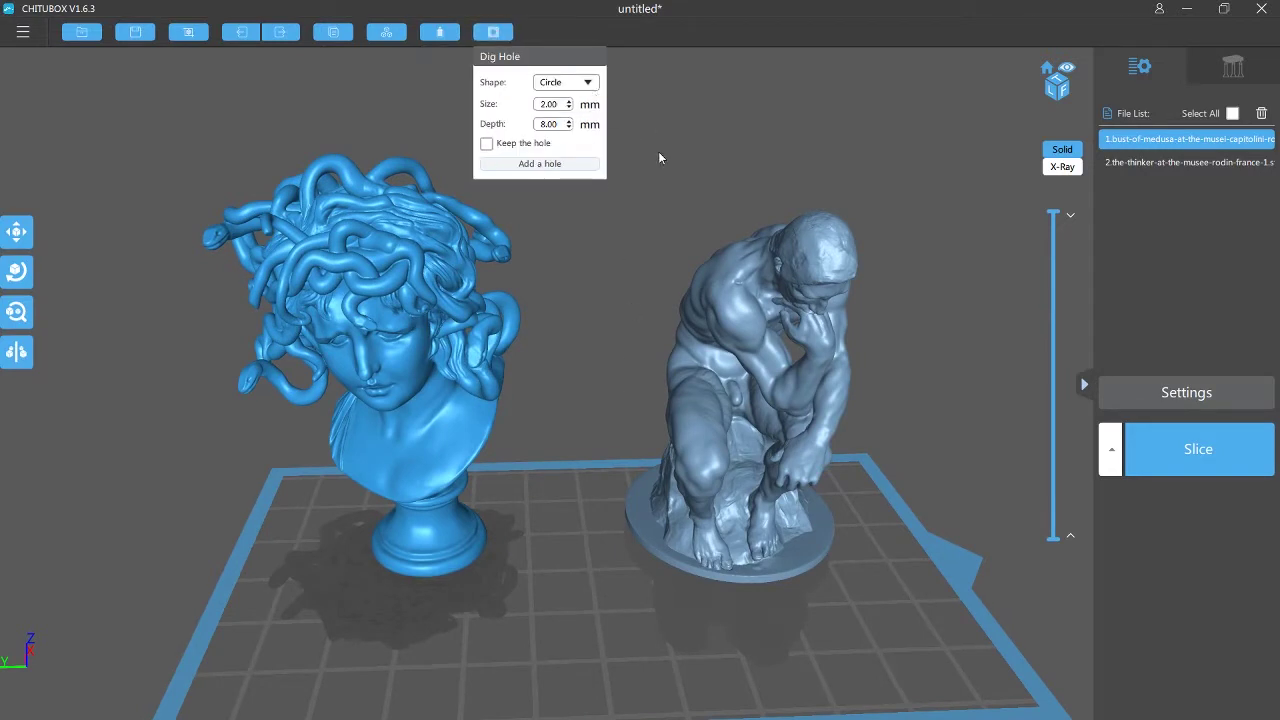
right_drag(569, 569, 573, 436)
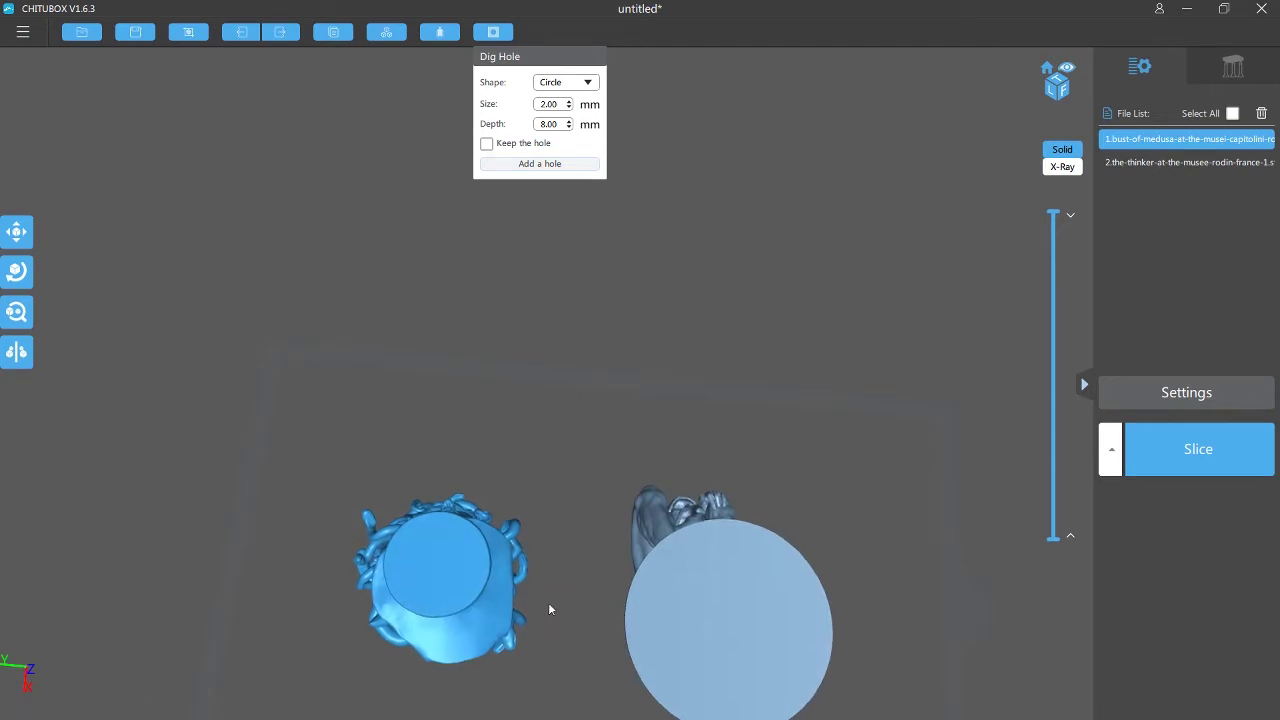
middle_drag(548, 604, 645, 363)
right_drag(645, 369, 437, 306)
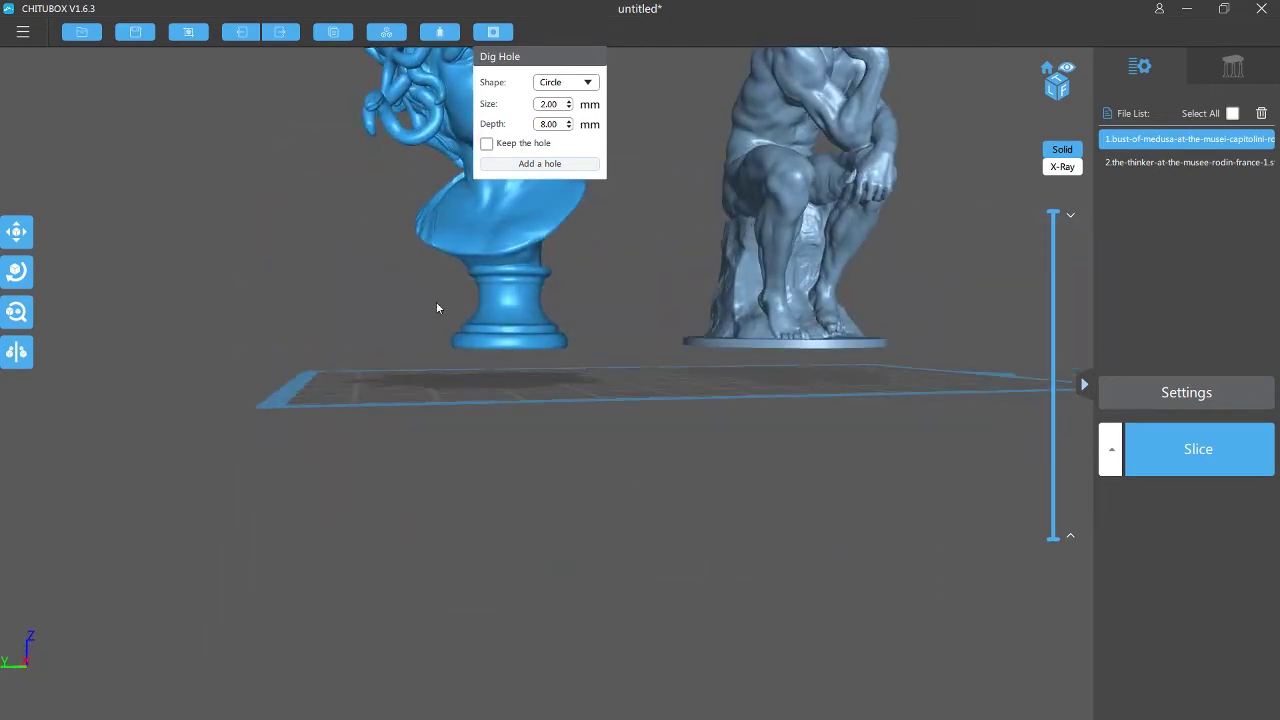
right_drag(601, 432, 598, 365)
scroll(526, 382, up, 5)
right_drag(656, 482, 650, 405)
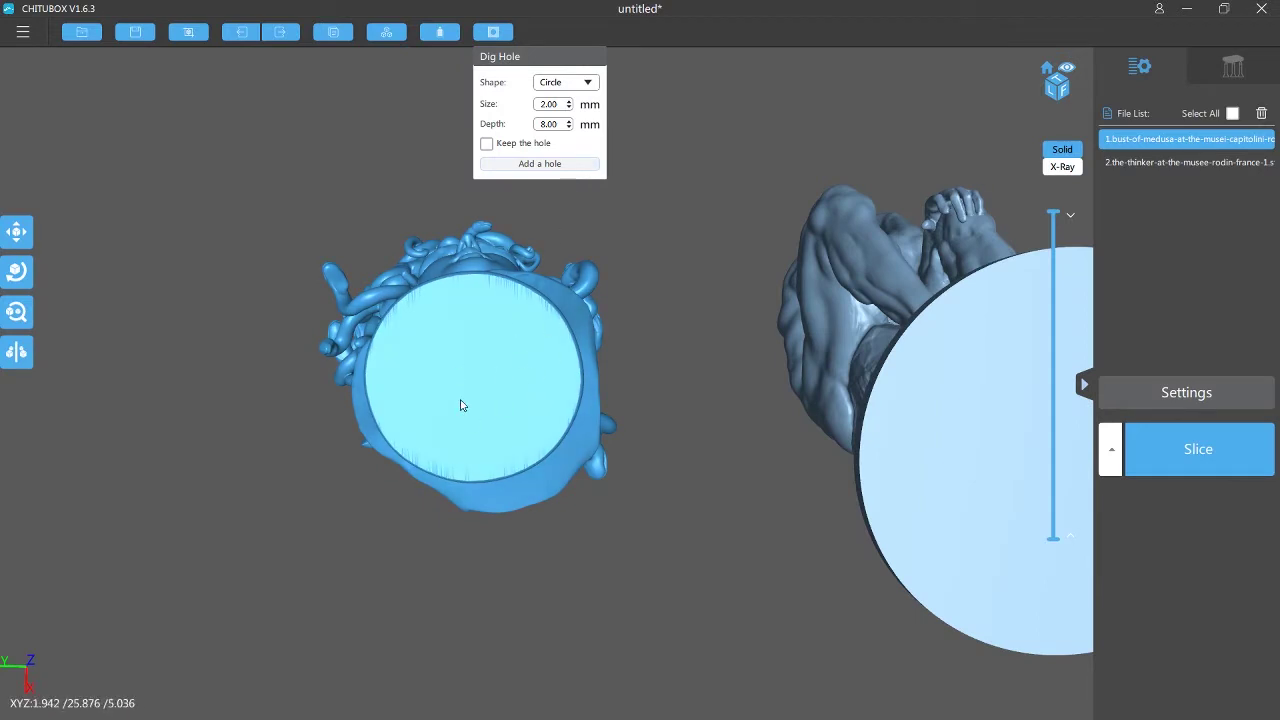
right_drag(505, 420, 549, 183)
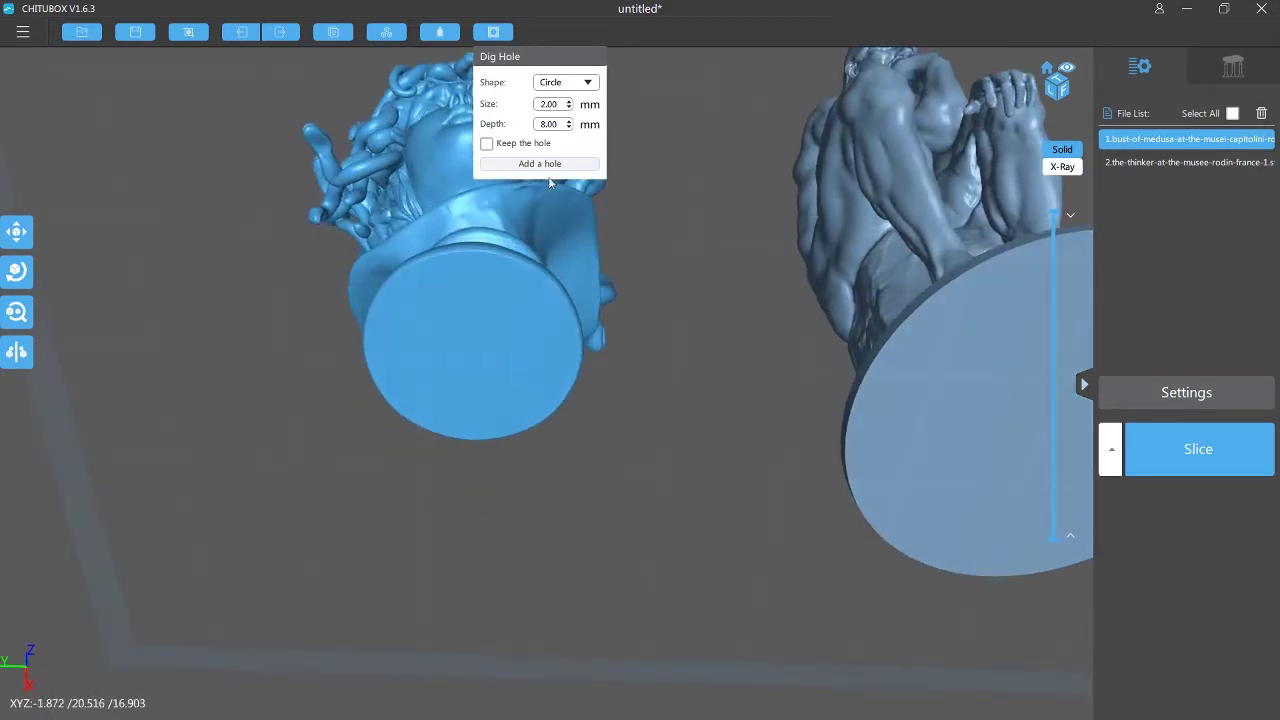
scroll(464, 347, up, 3)
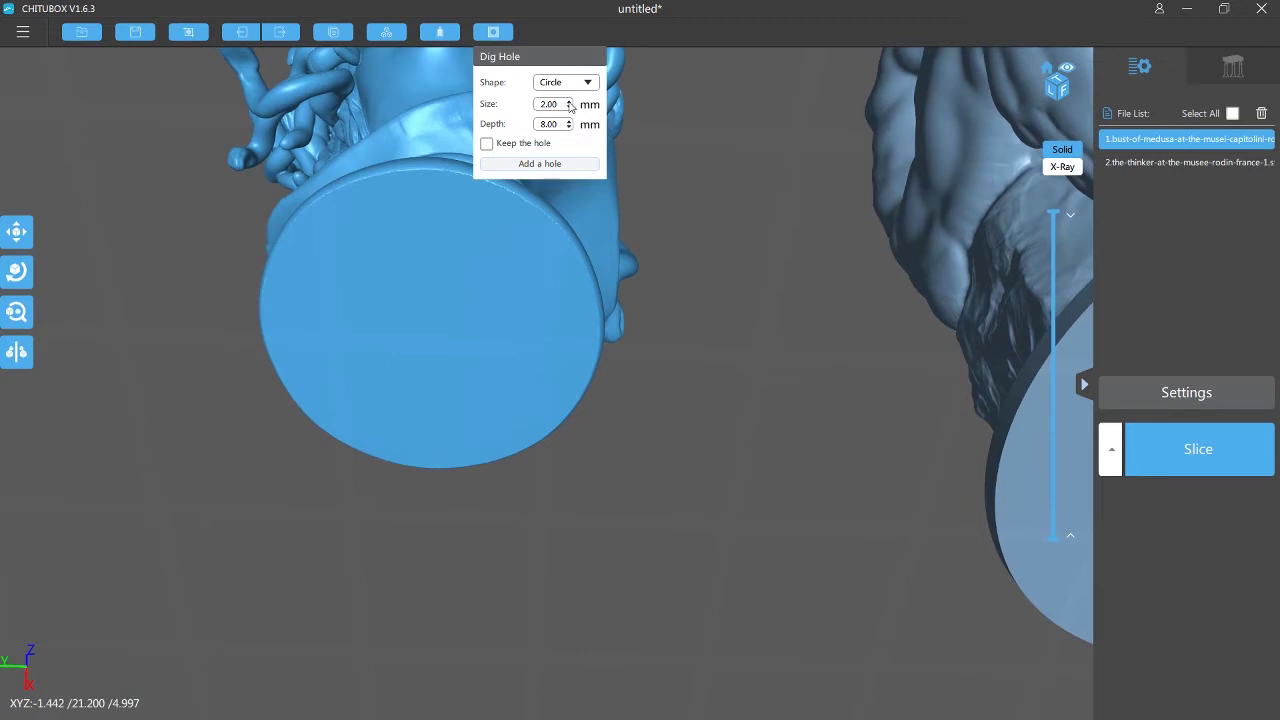
right_drag(650, 230, 736, 352)
Preview a horizontal cutaway of both statues near their bases and restore them to full height.
drag(1052, 322, 1052, 457)
right_drag(984, 434, 803, 428)
scroll(802, 428, down, 5)
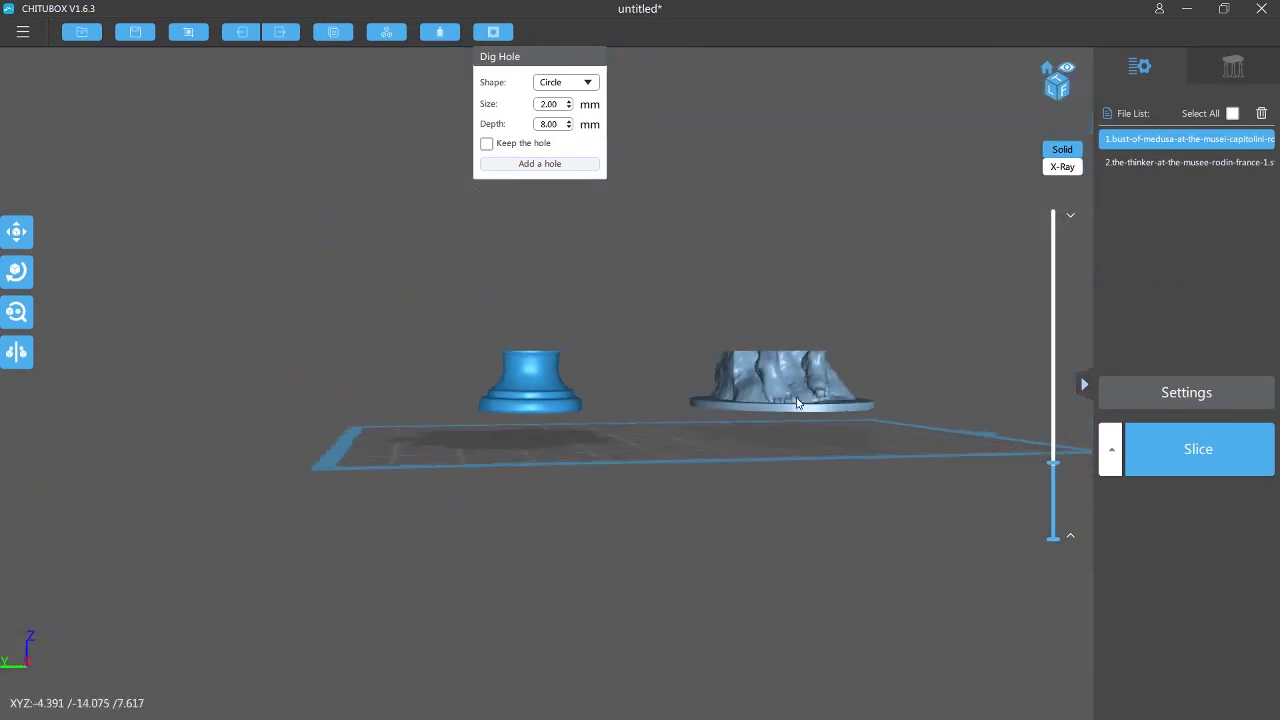
drag(1051, 470, 1052, 212)
mouse_move(1053, 541)
mouse_down()
mouse_move(1054, 431)
mouse_move(1071, 539)
mouse_up()
right_drag(464, 510, 824, 450)
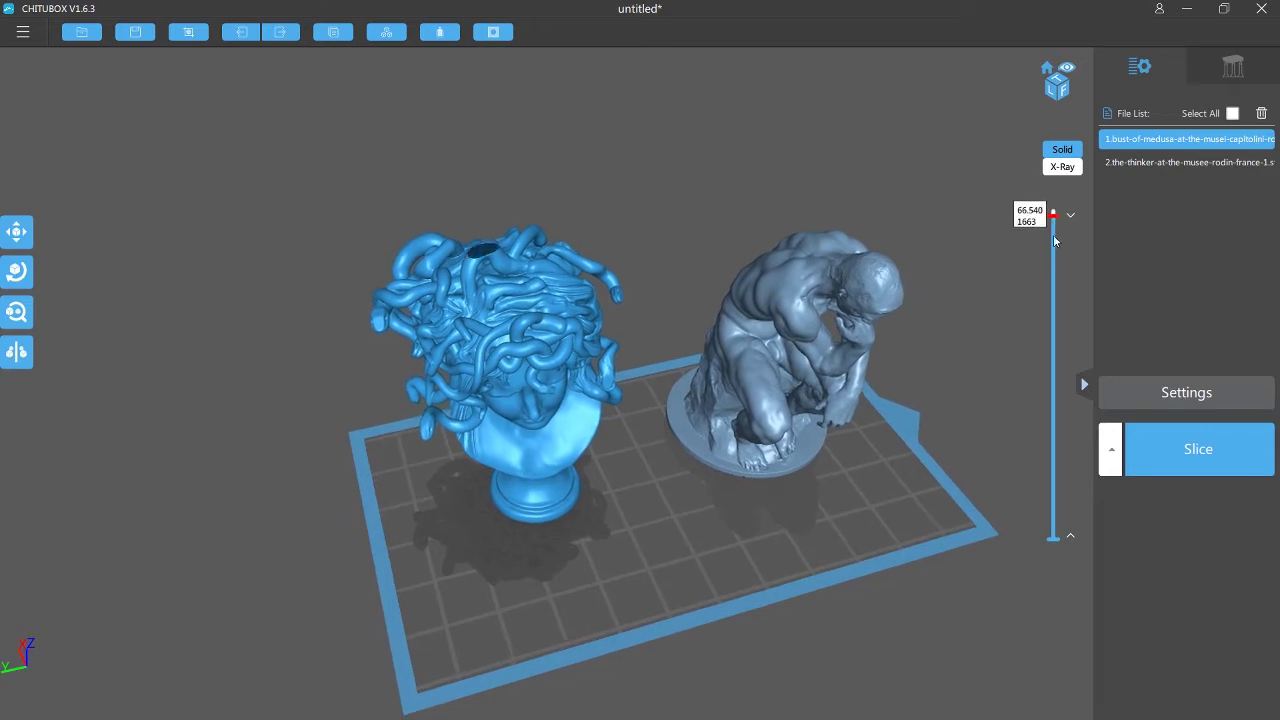
Cut the layer view down to Medusa's base and dig a 2 mm circular hole, 8 mm deep, in its inner floor.
drag(1053, 222, 1056, 502)
scroll(541, 517, up, 10)
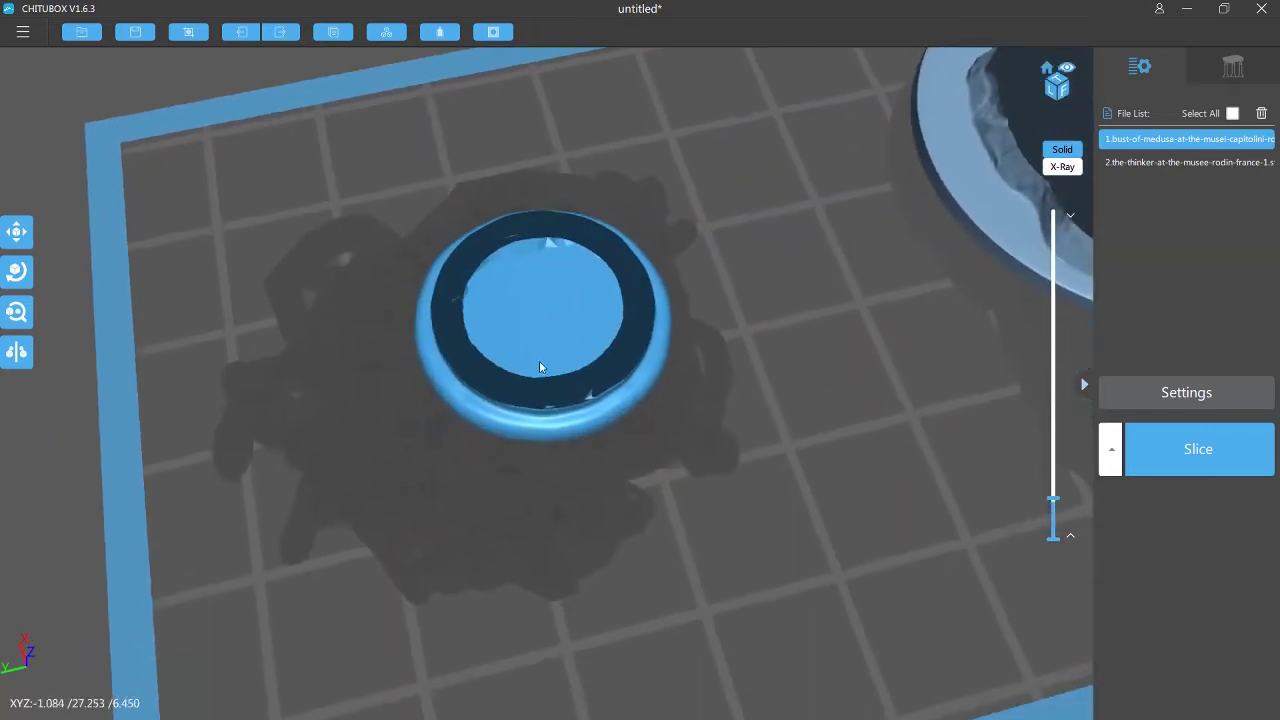
drag(539, 367, 521, 285)
click(493, 33)
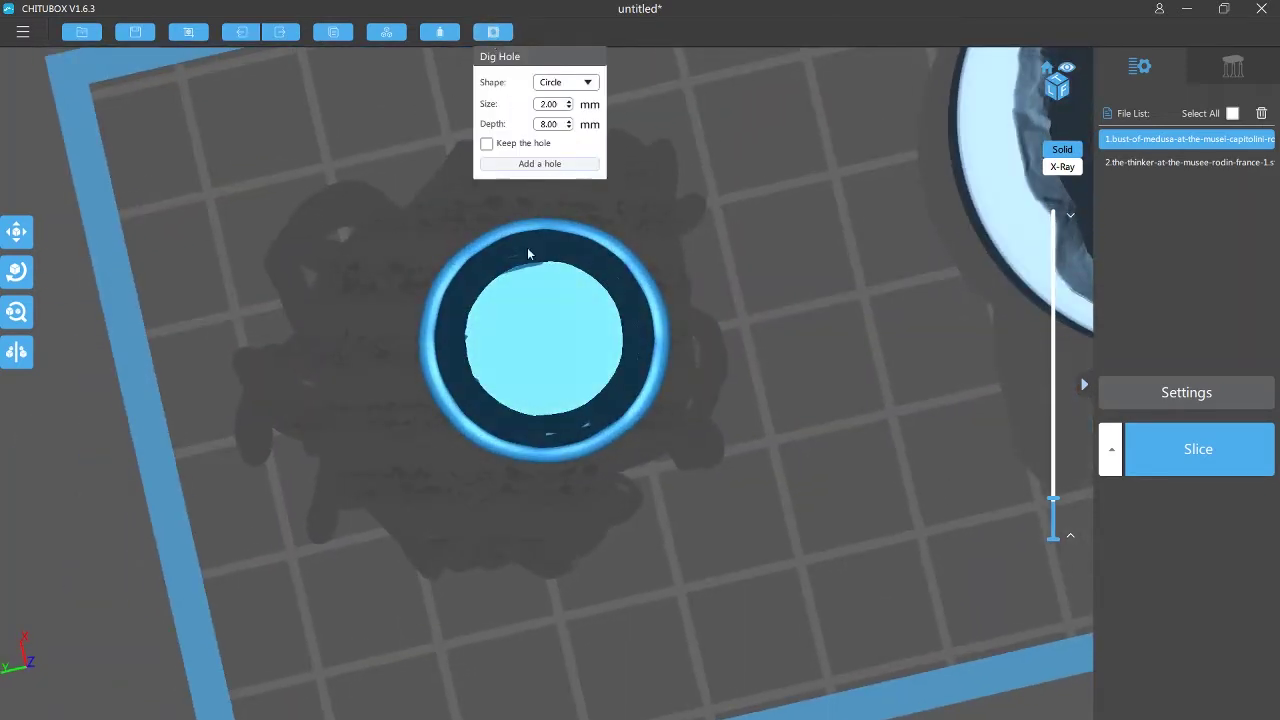
click(528, 166)
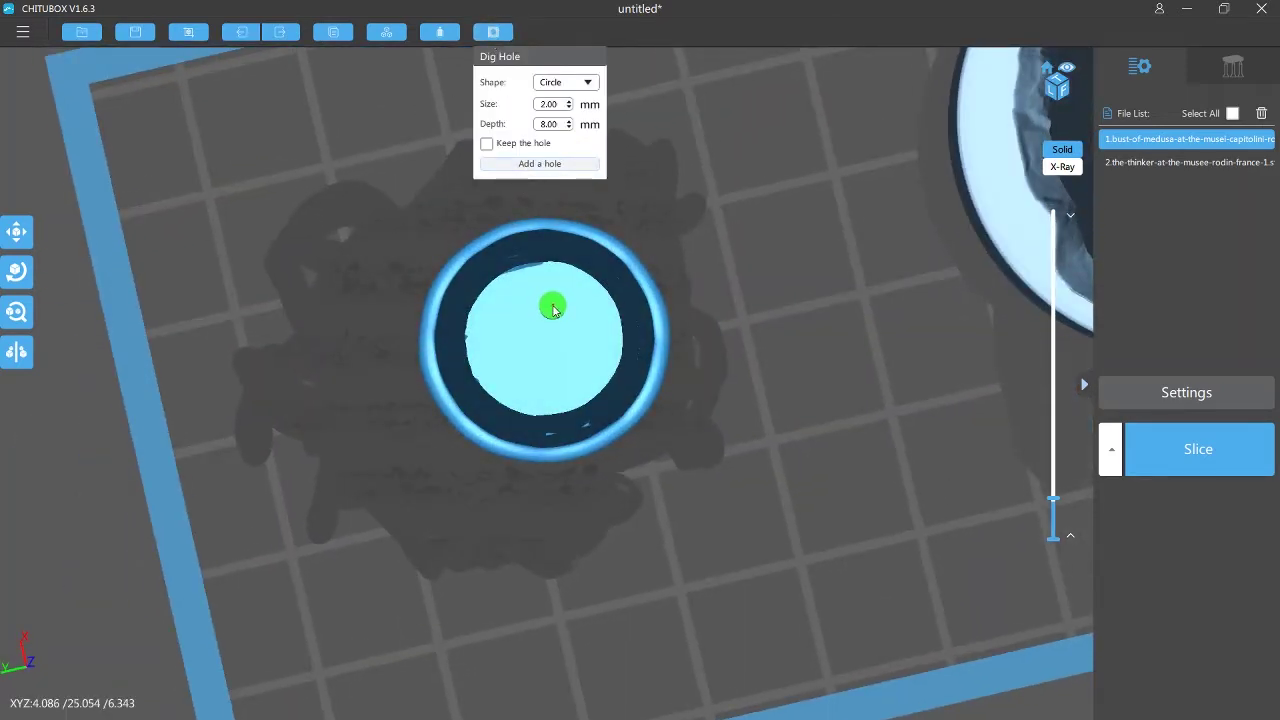
click(563, 306)
drag(624, 485, 583, 334)
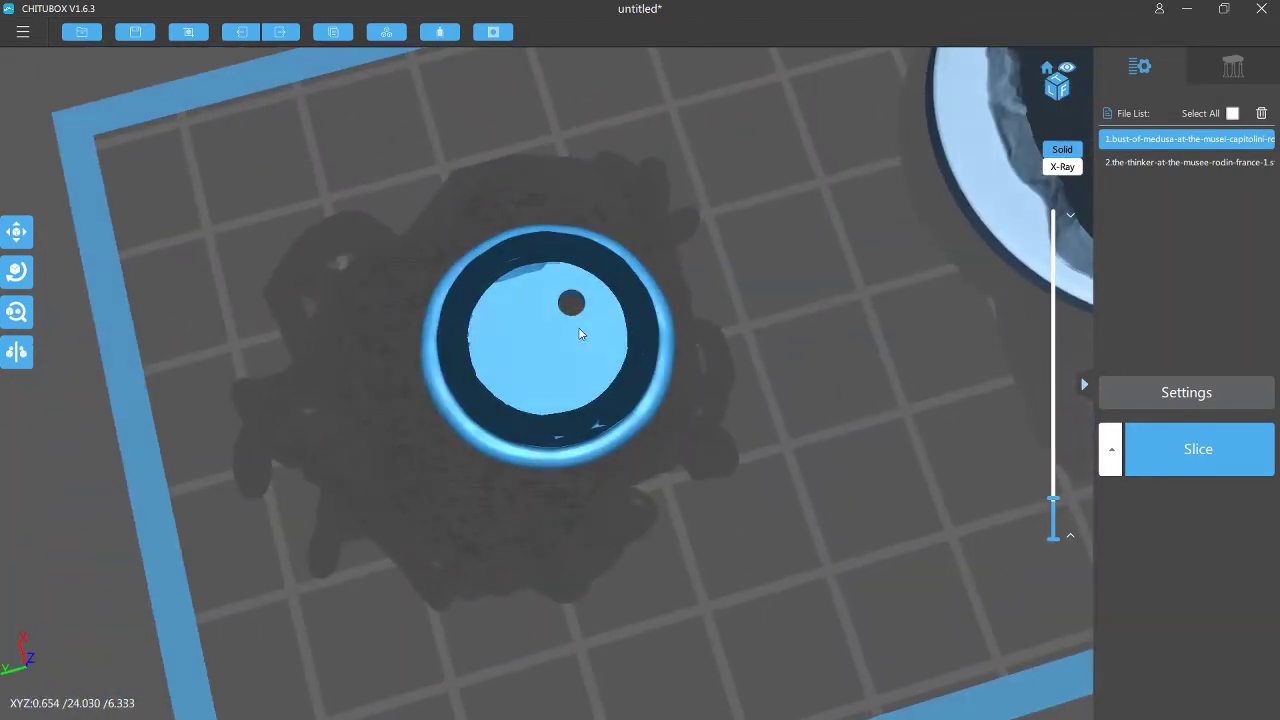
Dig three more 2 mm circular holes, 8 mm deep, spaced around the inner floor of Medusa's base.
click(493, 32)
click(538, 166)
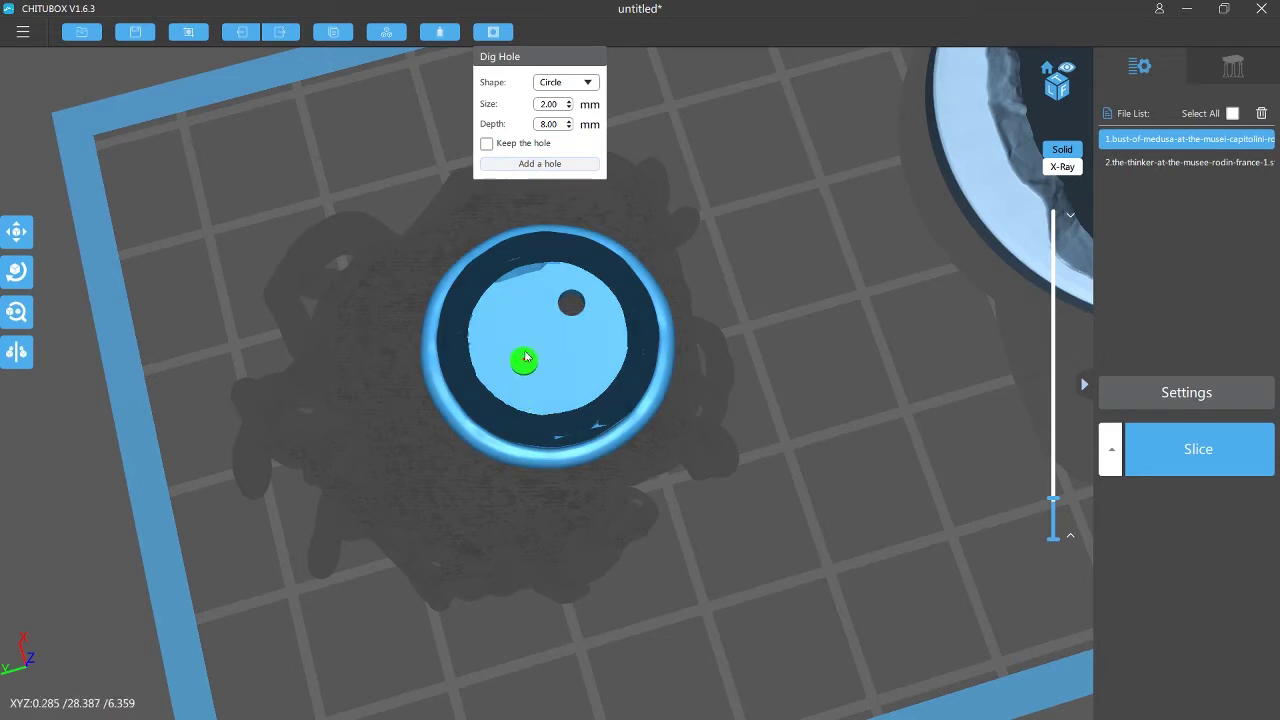
click(511, 317)
click(482, 34)
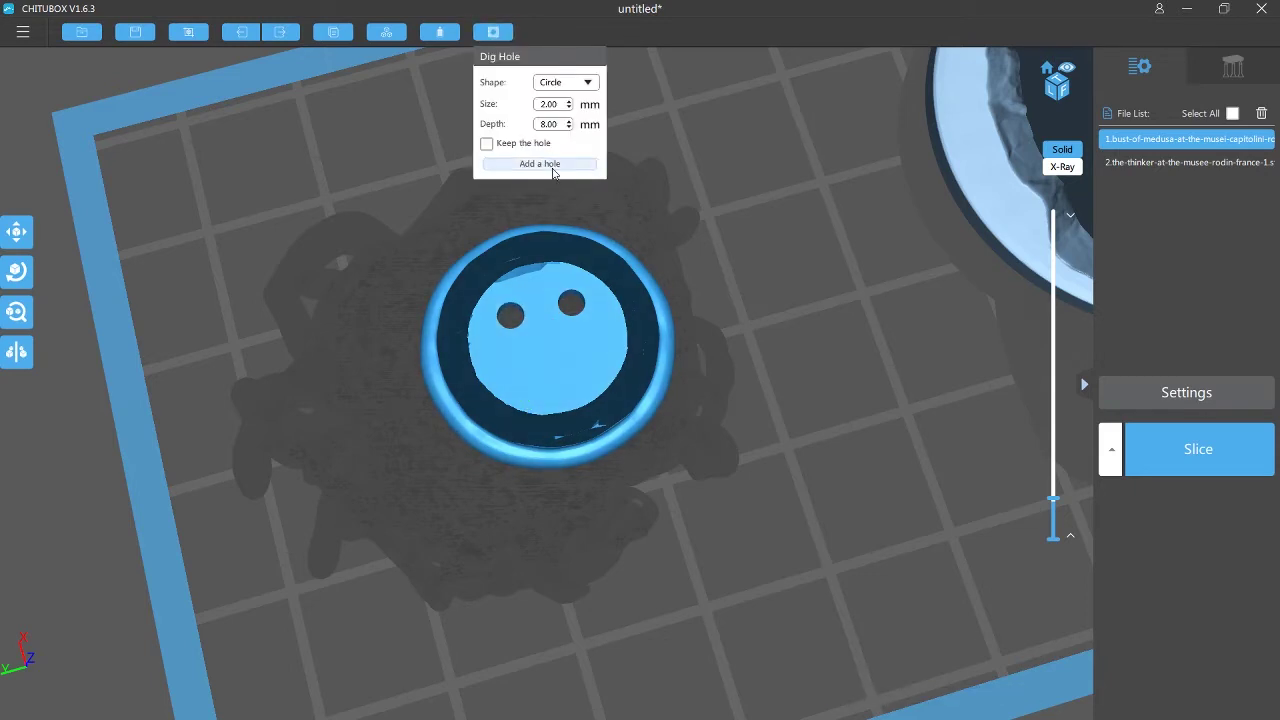
click(592, 353)
click(482, 38)
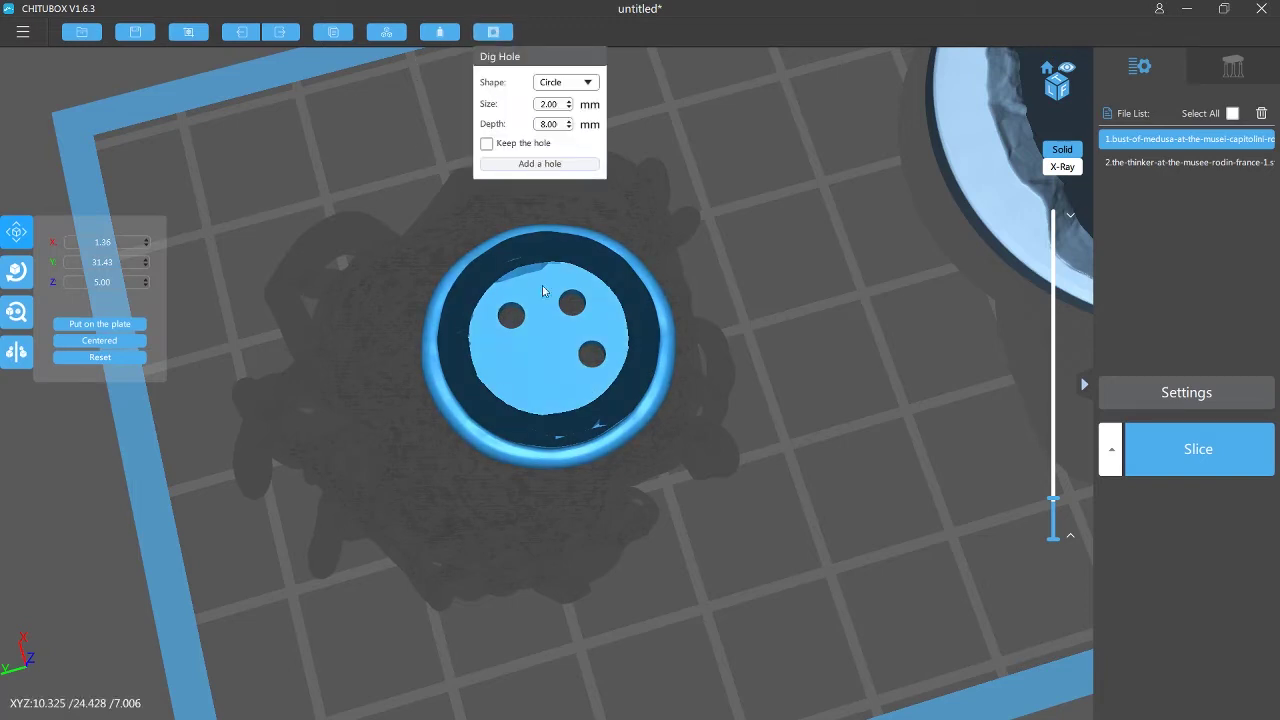
click(532, 371)
Inspect the drain holes in Medusa's base and raise the layer view back to the statues' full height.
right_drag(551, 322, 531, 285)
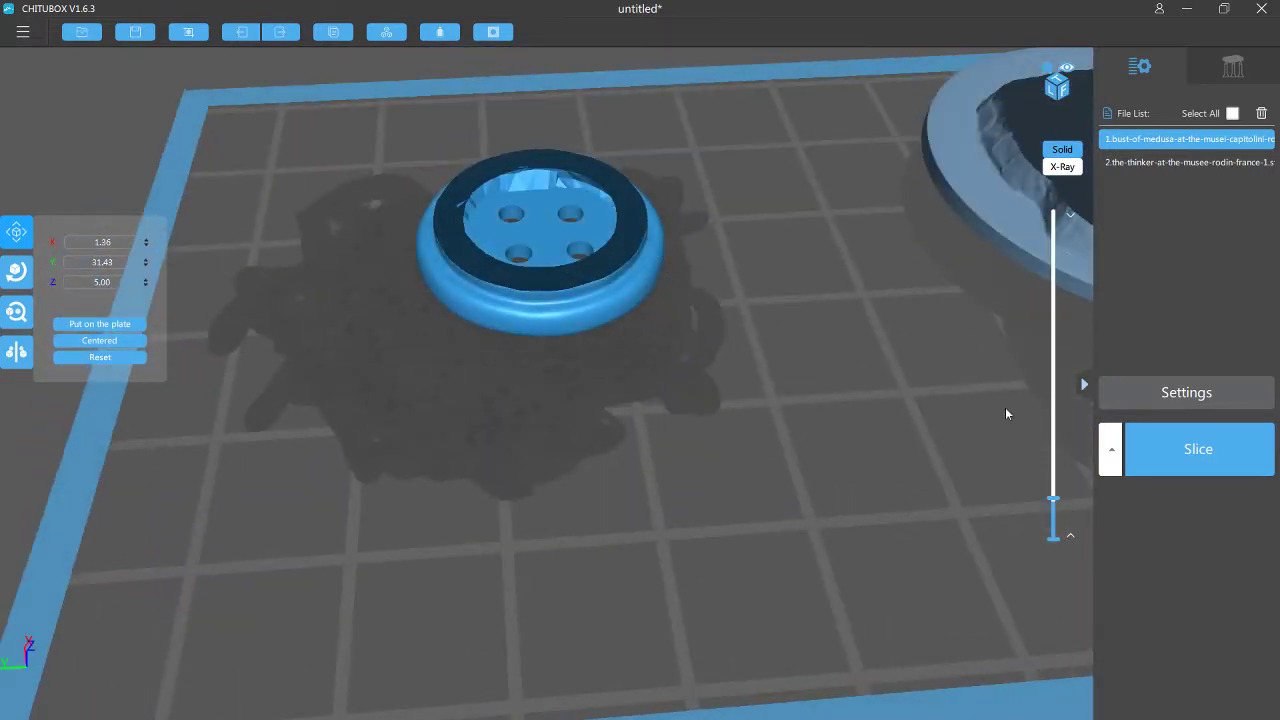
drag(1052, 494, 1053, 265)
mouse_move(1053, 322)
mouse_down()
mouse_move(1053, 525)
mouse_move(1053, 299)
mouse_up()
scroll(662, 408, down, 4)
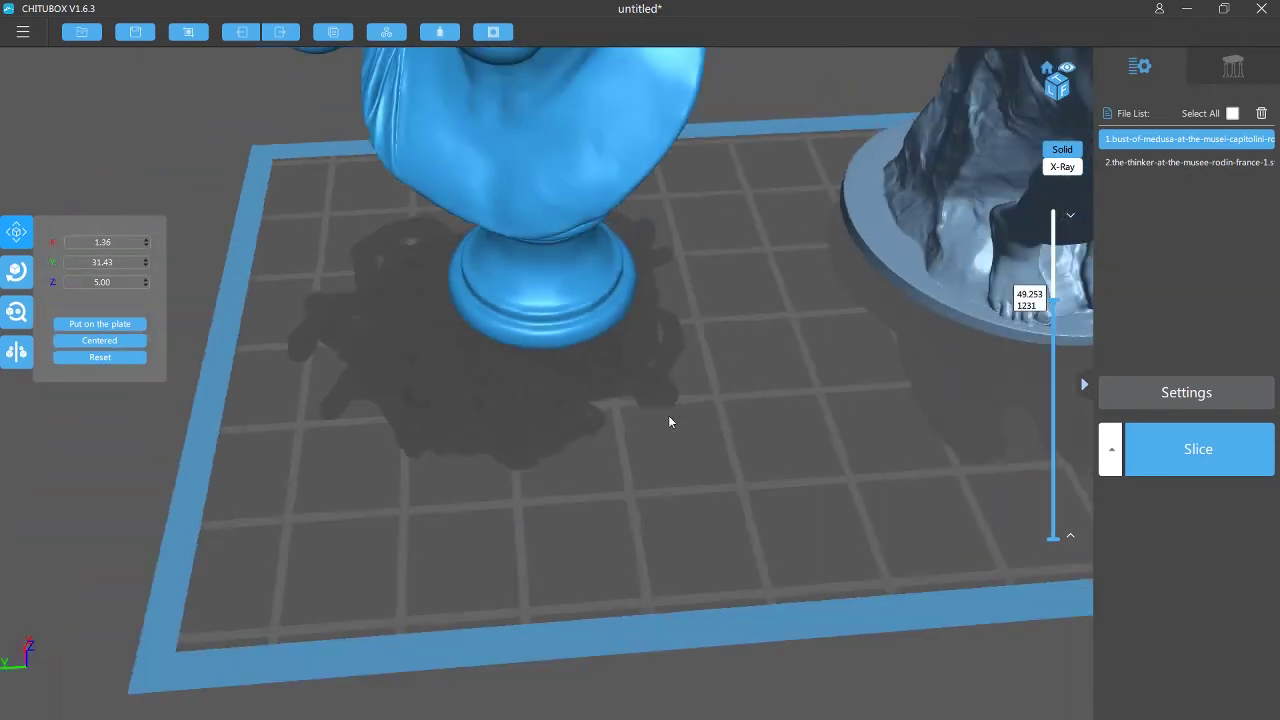
drag(680, 328, 706, 543)
right_drag(706, 543, 709, 541)
drag(709, 545, 916, 448)
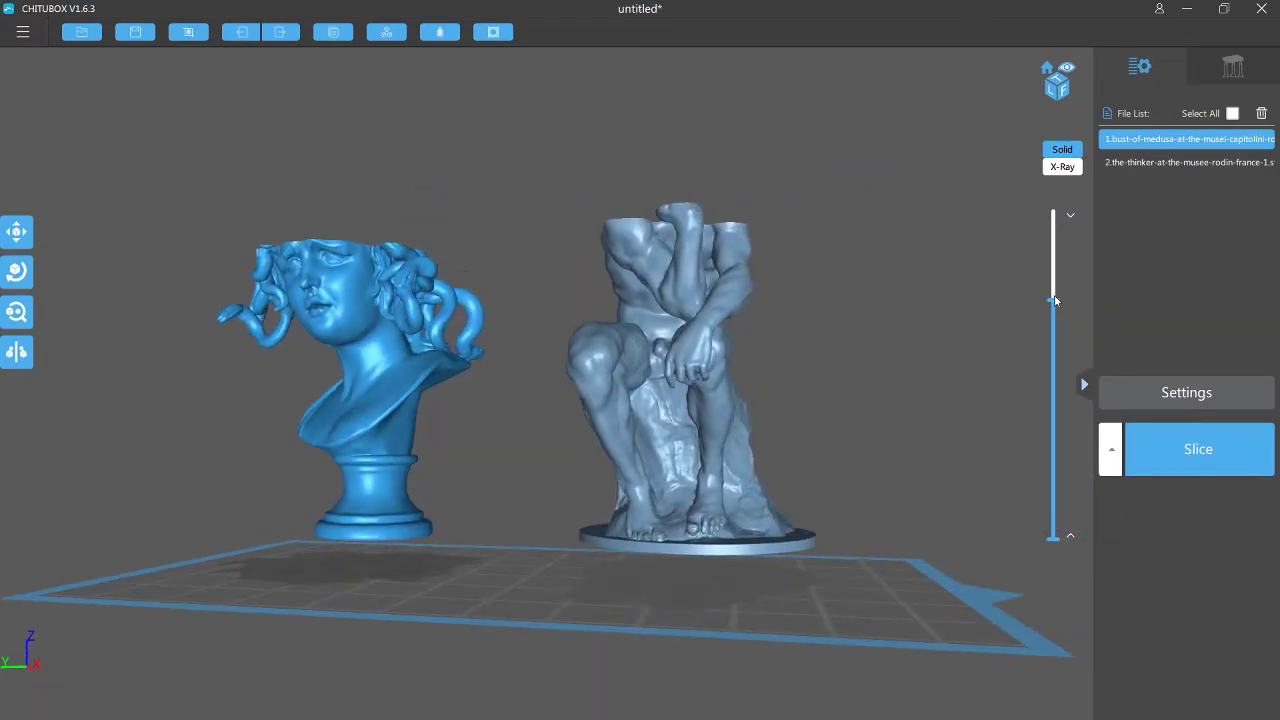
drag(1055, 300, 1050, 208)
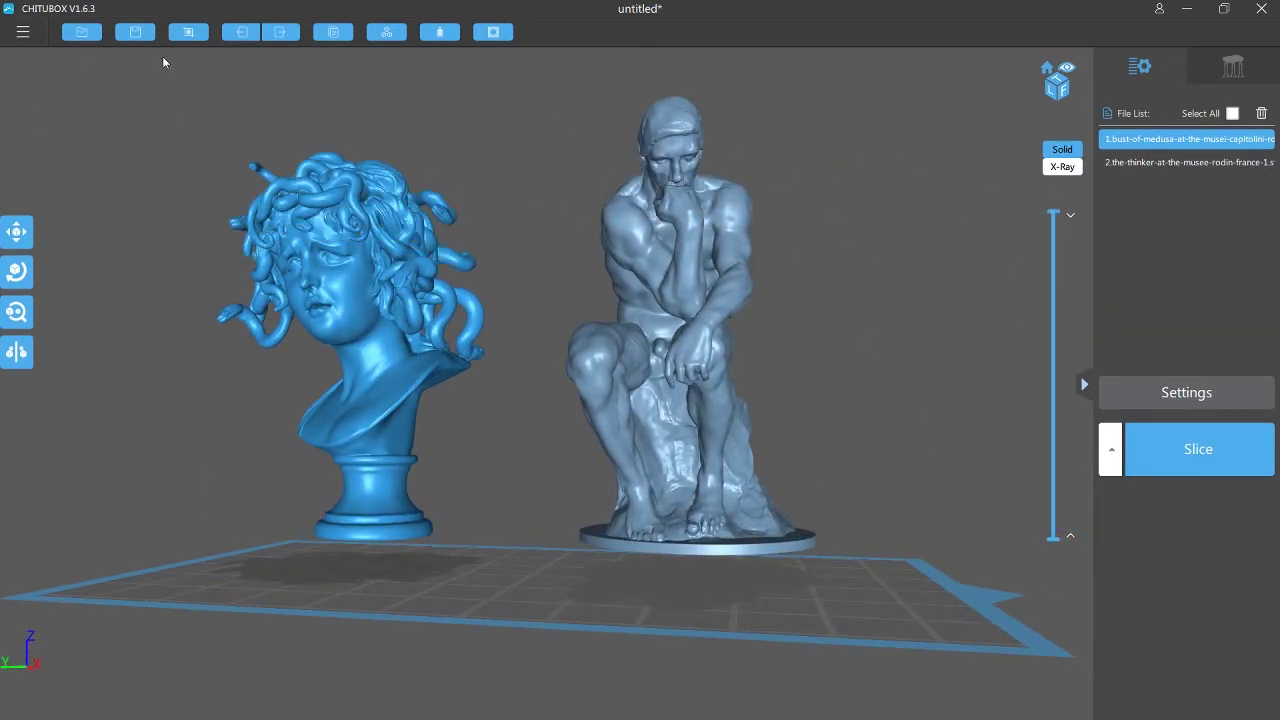
Hollow the Thinker with a 1.30 mm inner wall at 100% precision.
click(673, 187)
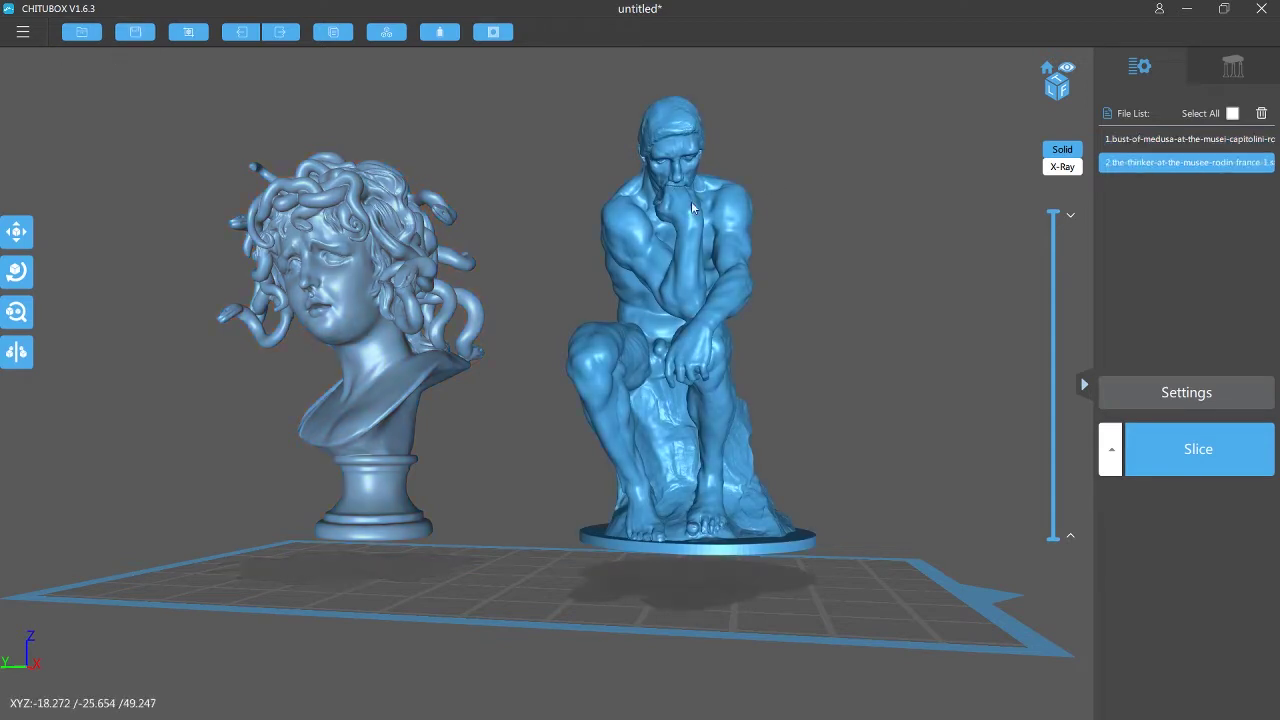
click(441, 33)
click(486, 139)
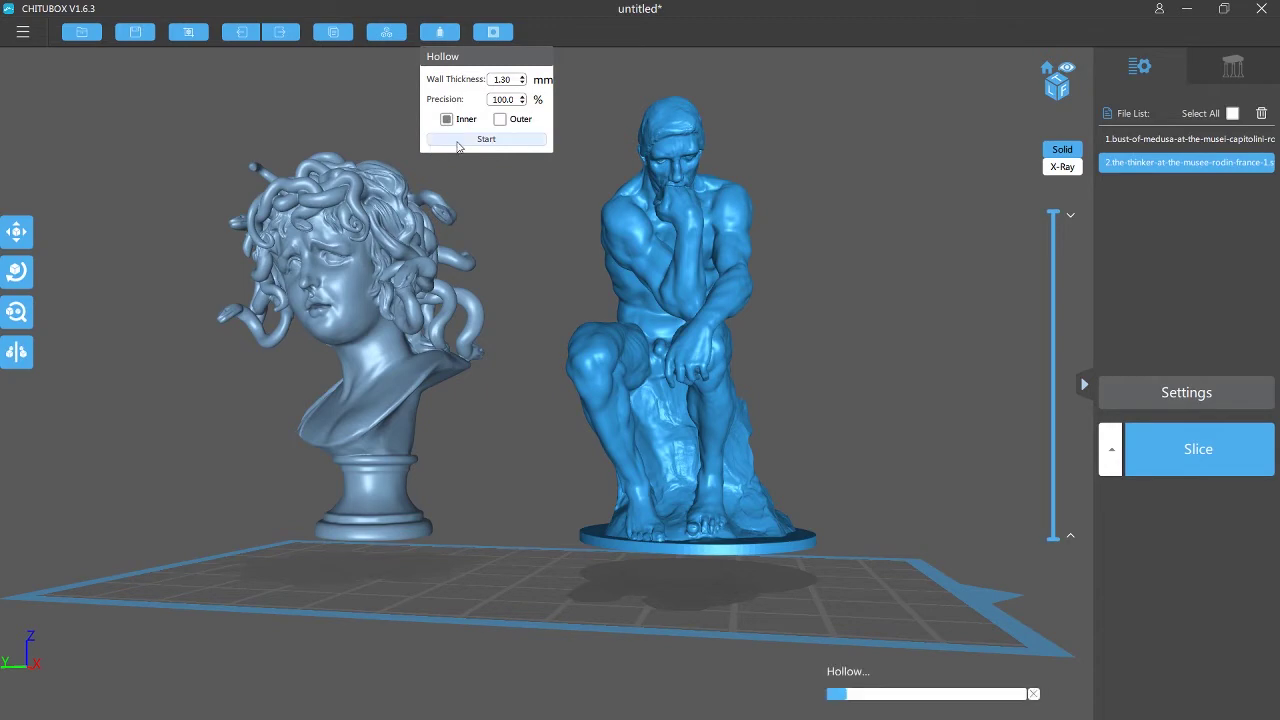
Examine the Thinker's hollow interior layer by layer from head to base, restoring the full-height view.
right_drag(820, 250, 837, 429)
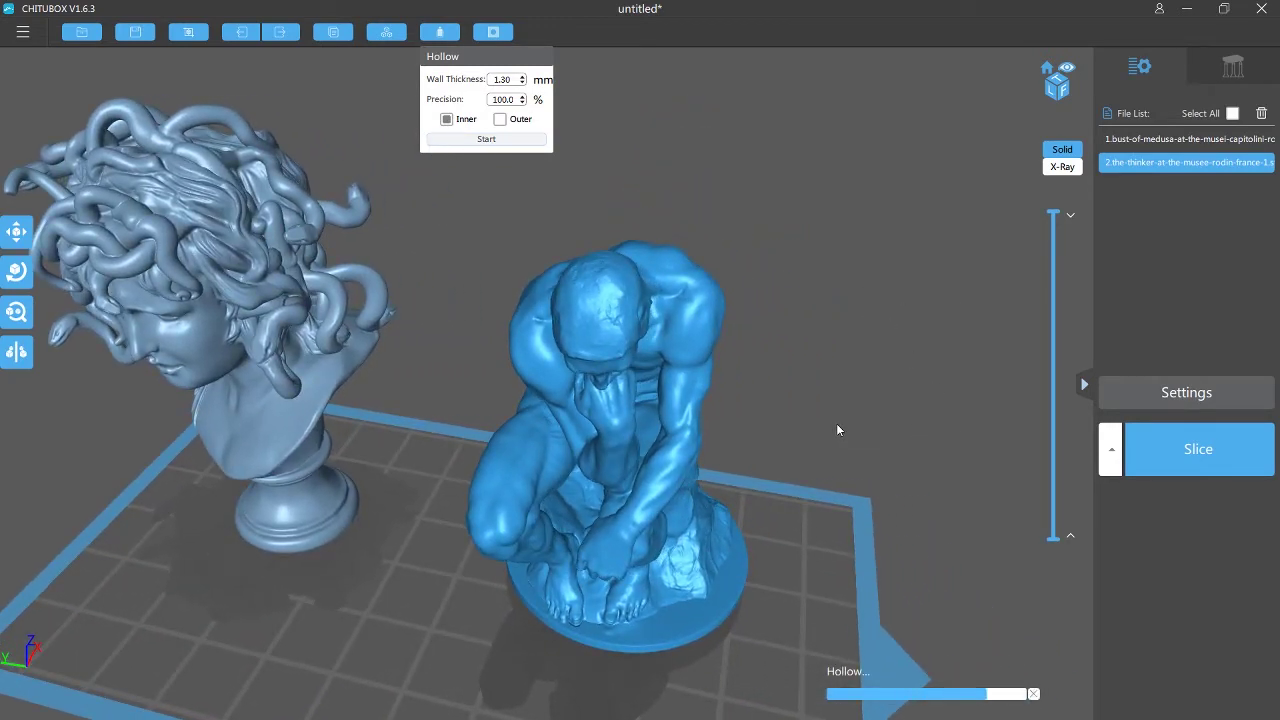
shift+scroll(838, 430, down, 14)
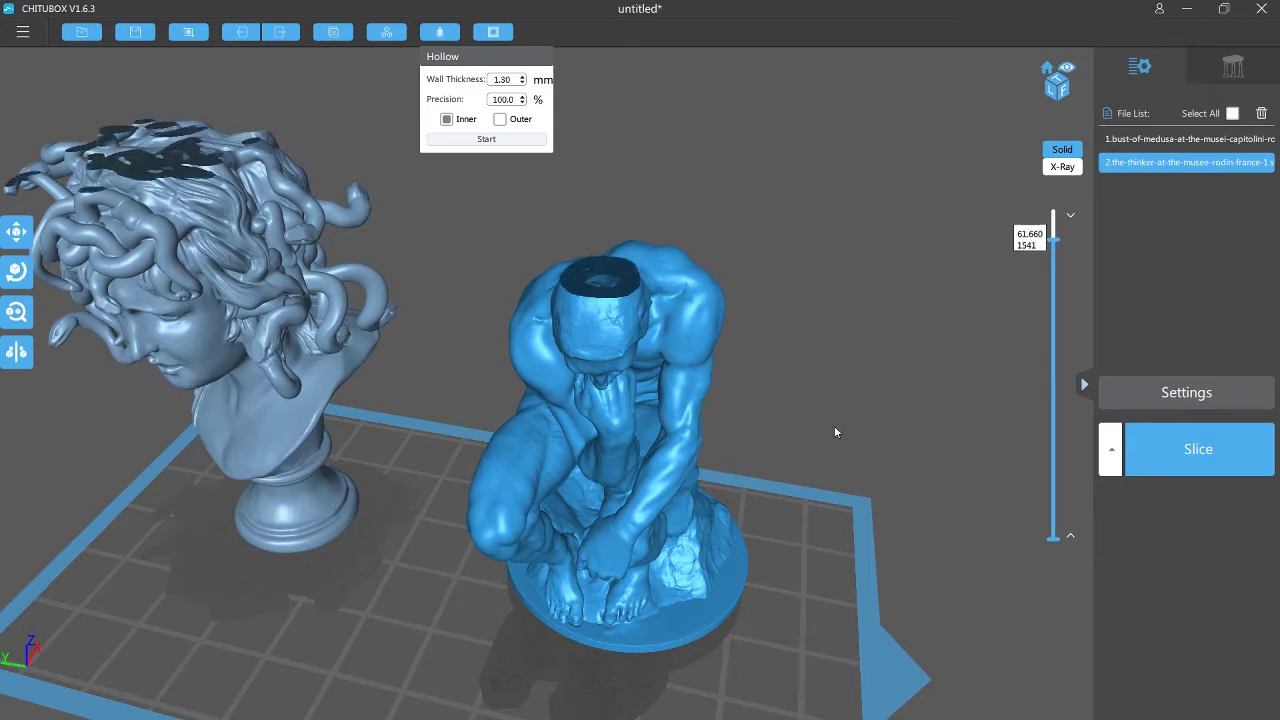
right_drag(836, 432, 826, 448)
shift+scroll(824, 452, down, 6)
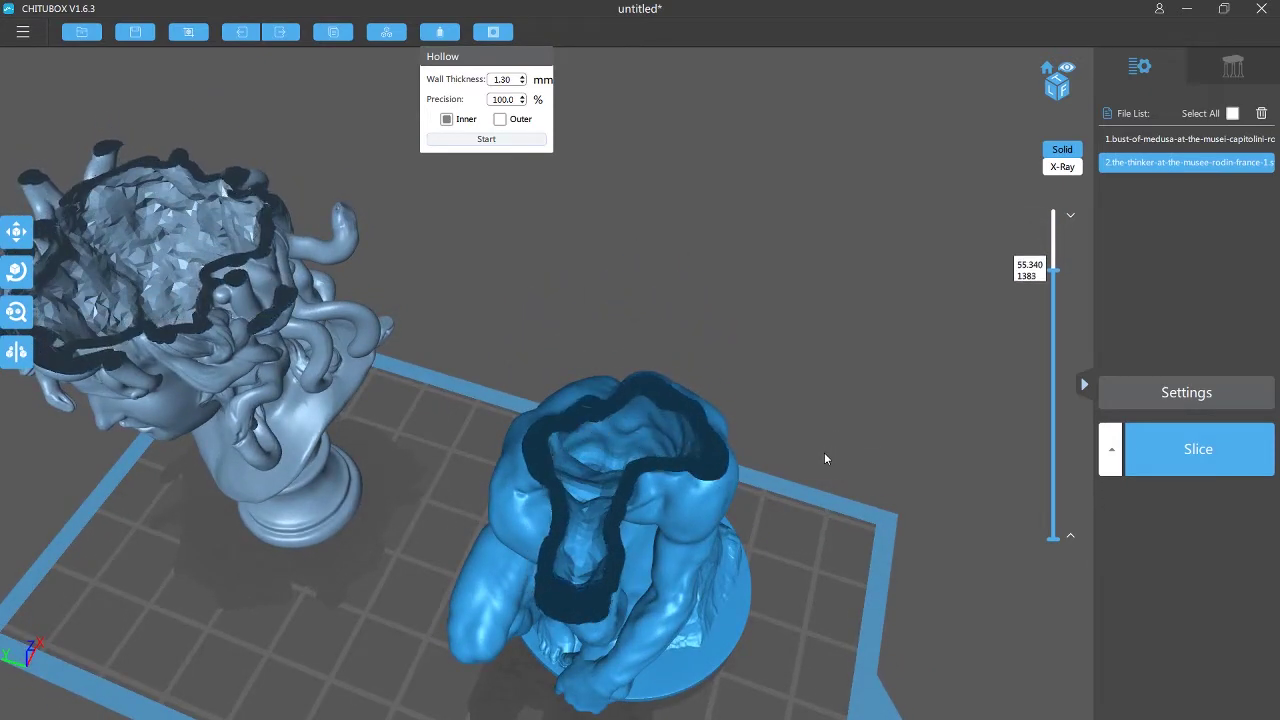
shift+scroll(825, 458, down, 5)
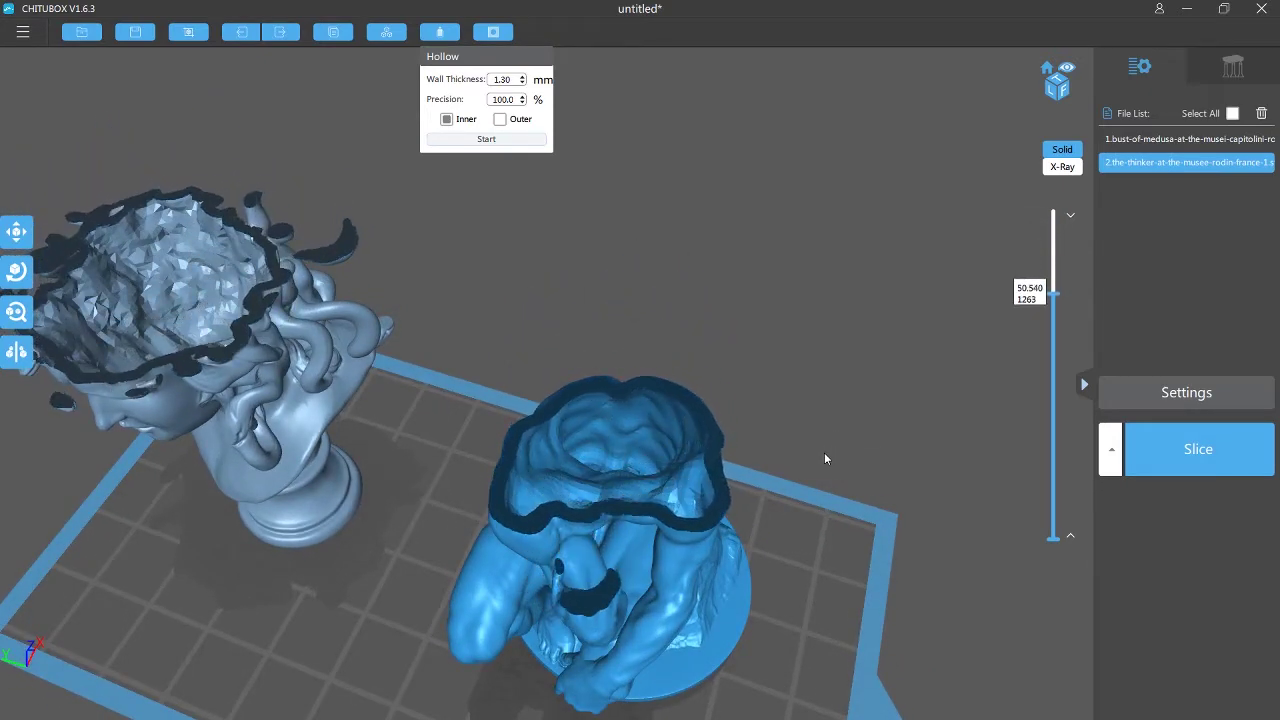
shift+scroll(825, 458, down, 6)
right_drag(829, 480, 826, 470)
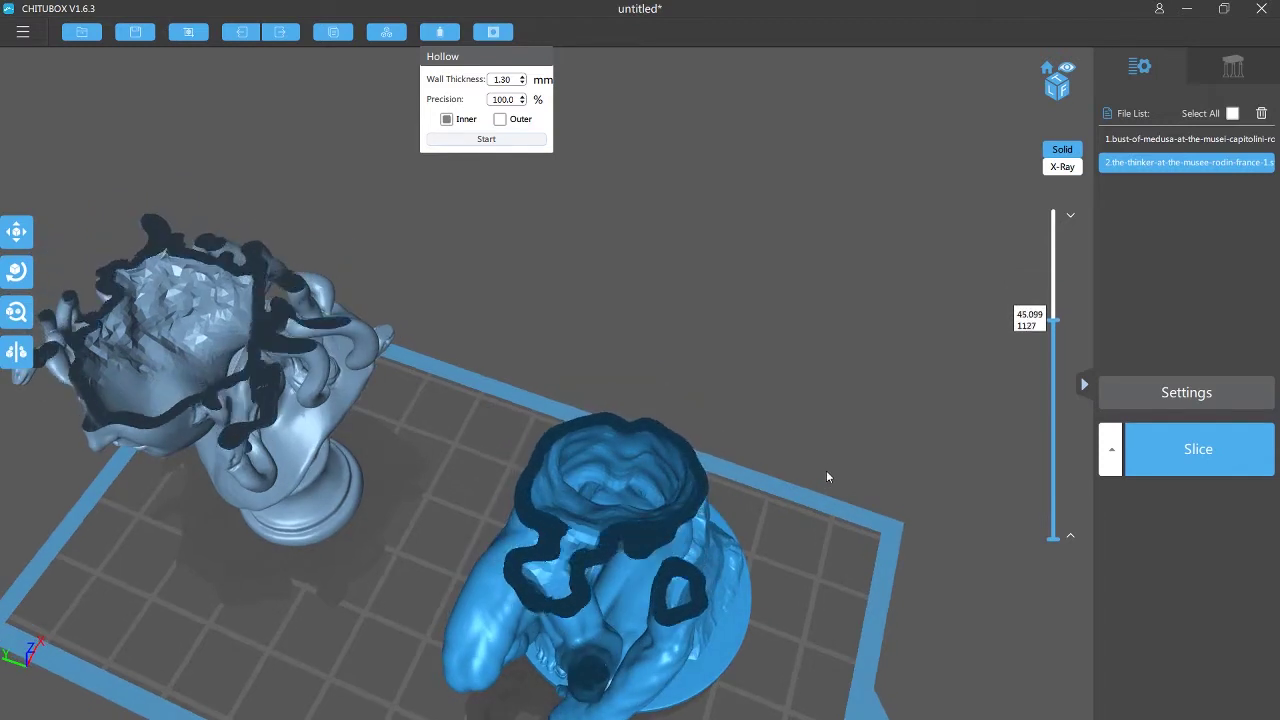
shift+scroll(826, 467, down, 7)
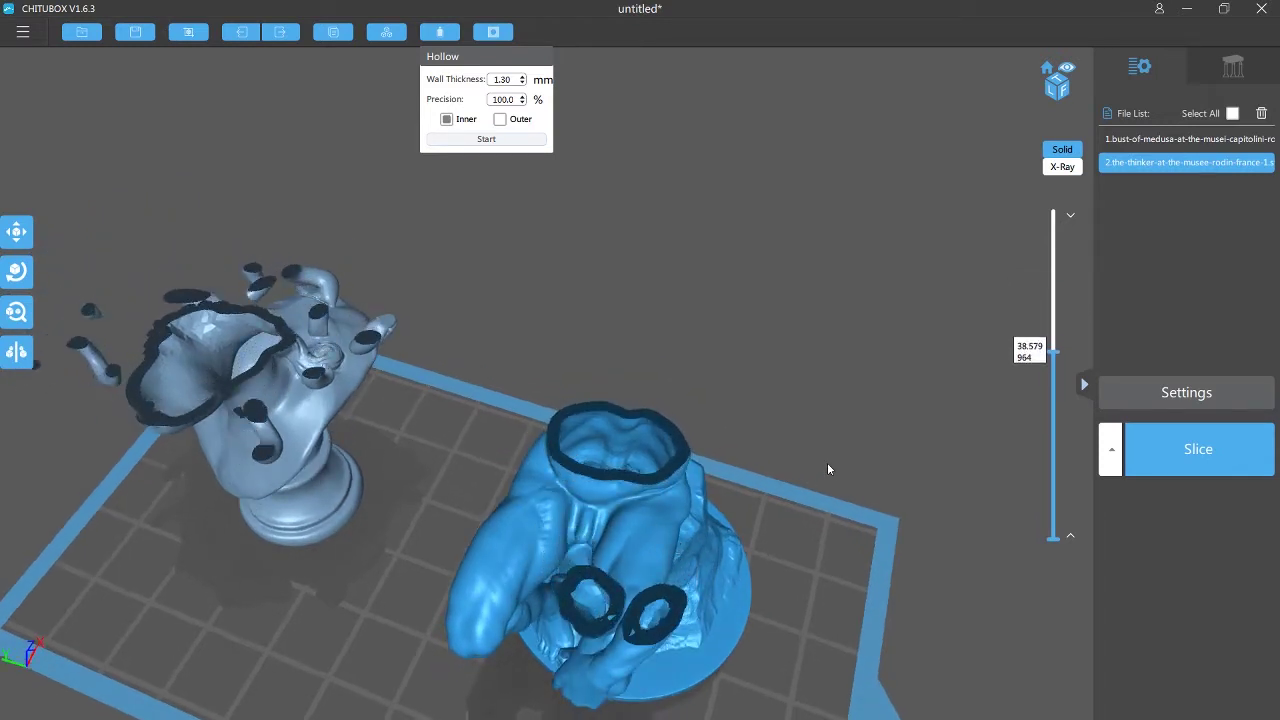
shift+scroll(827, 467, down, 3)
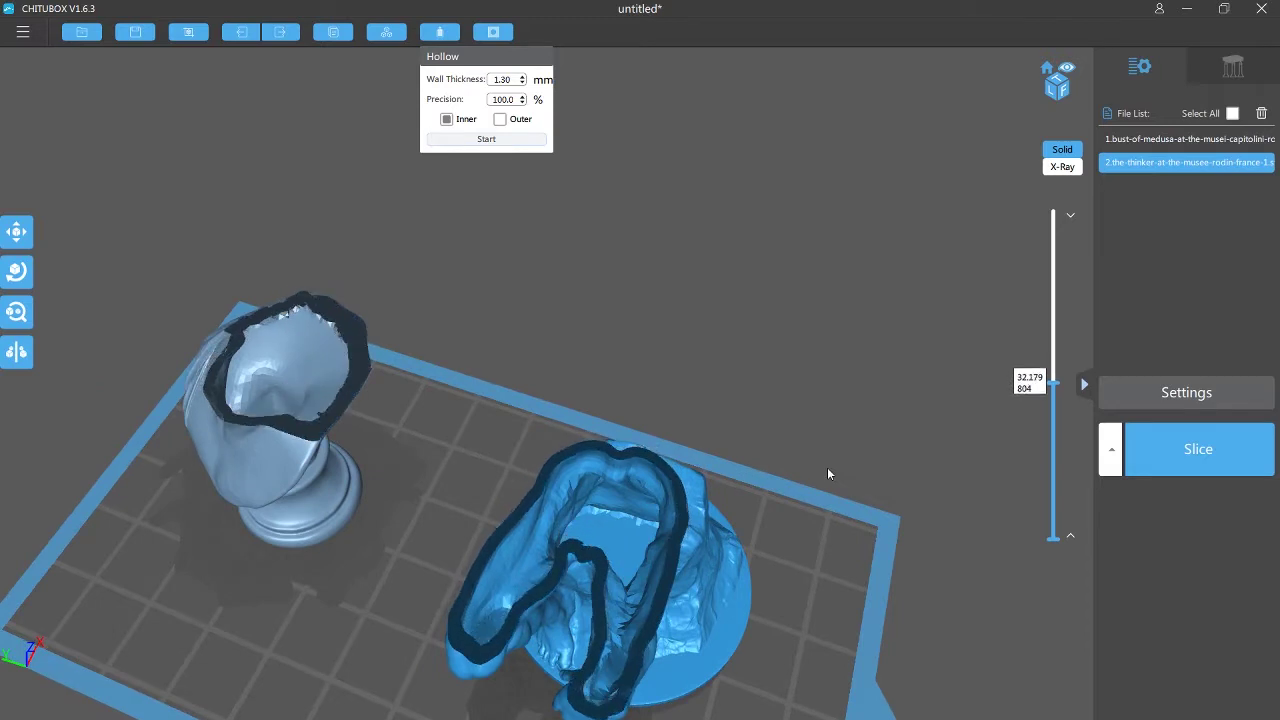
drag(827, 467, 854, 431)
mouse_move(854, 435)
right_down()
mouse_move(844, 457)
mouse_move(838, 436)
right_up()
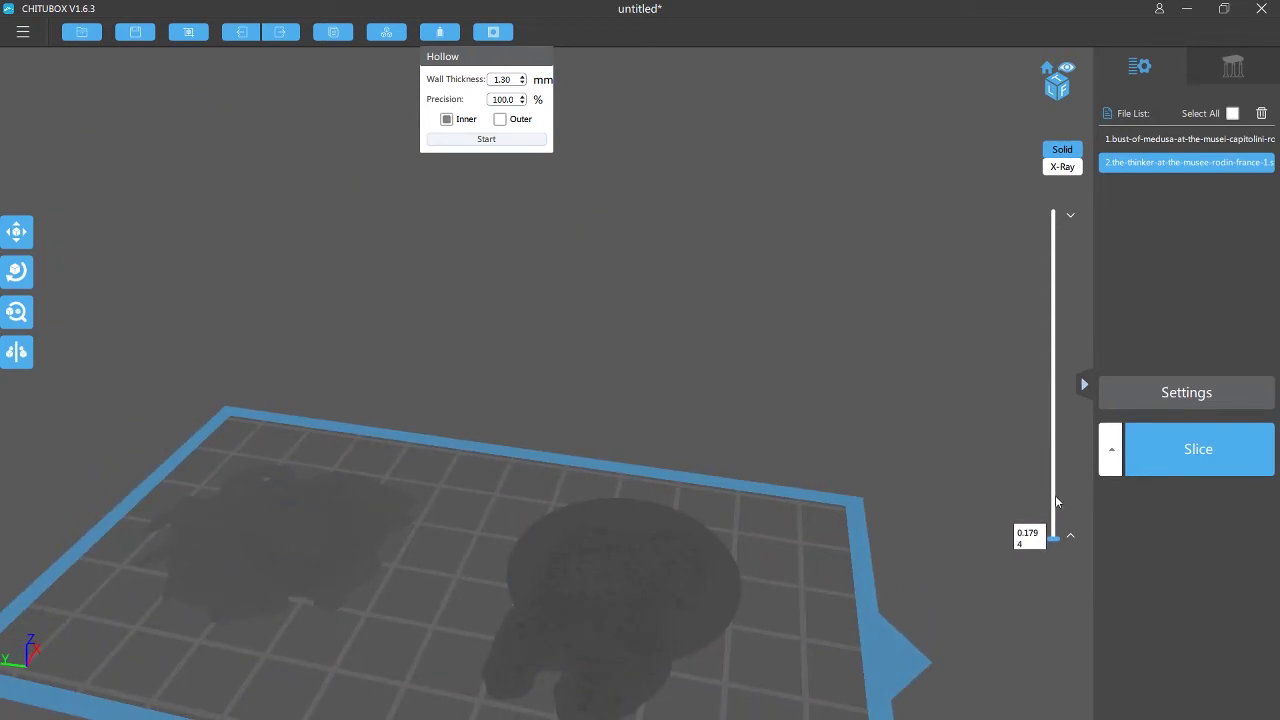
click(1052, 218)
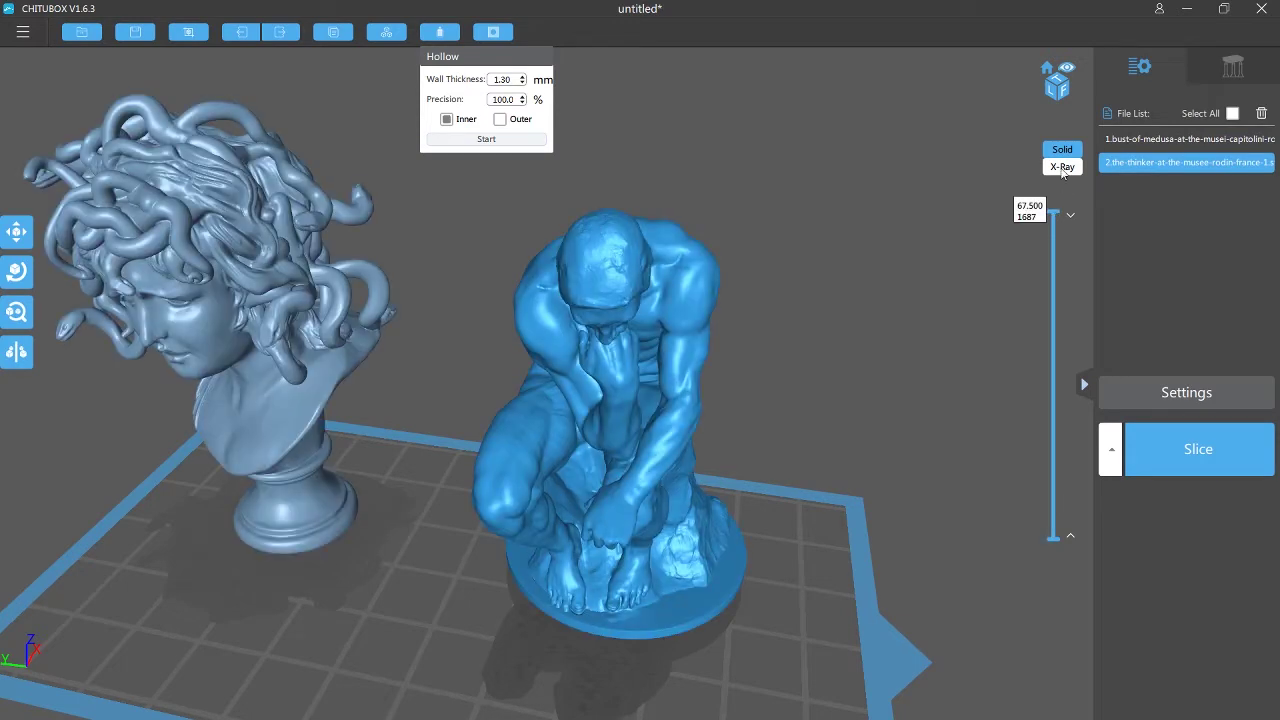
Switch to X-Ray display and examine the Thinker's wall thickness up close from the side.
click(1062, 167)
drag(889, 391, 738, 451)
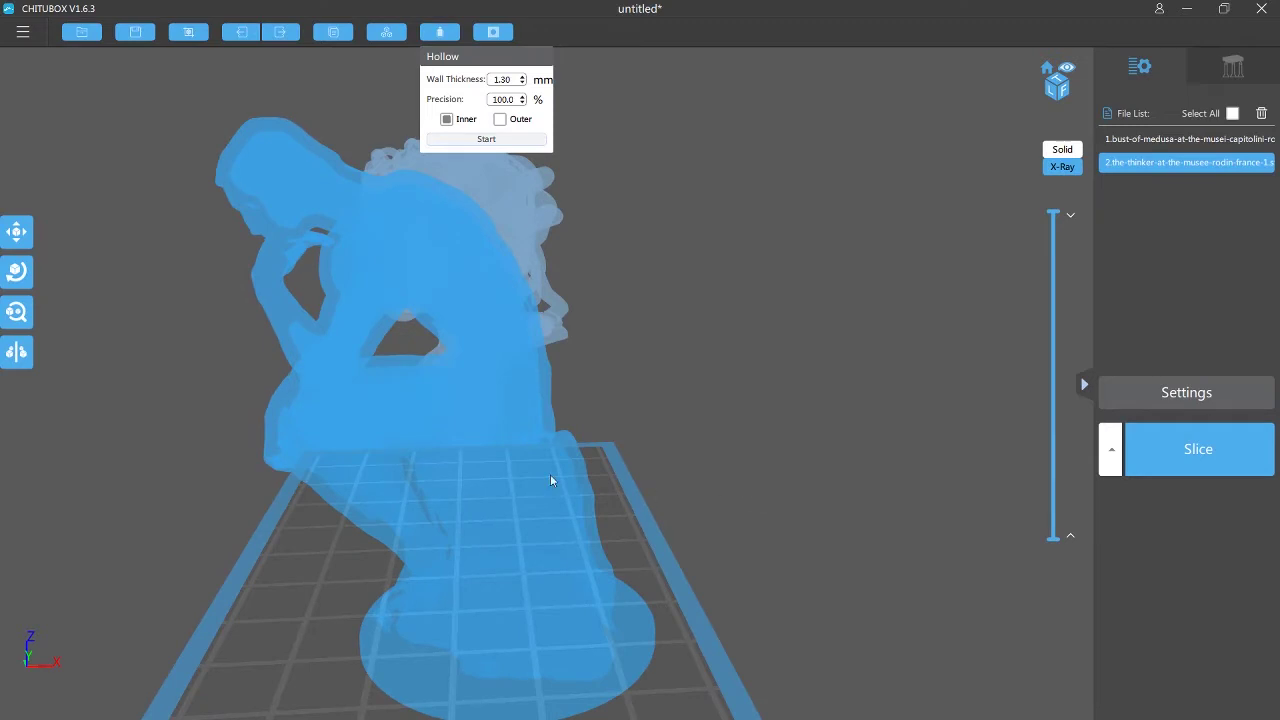
scroll(537, 445, up, 6)
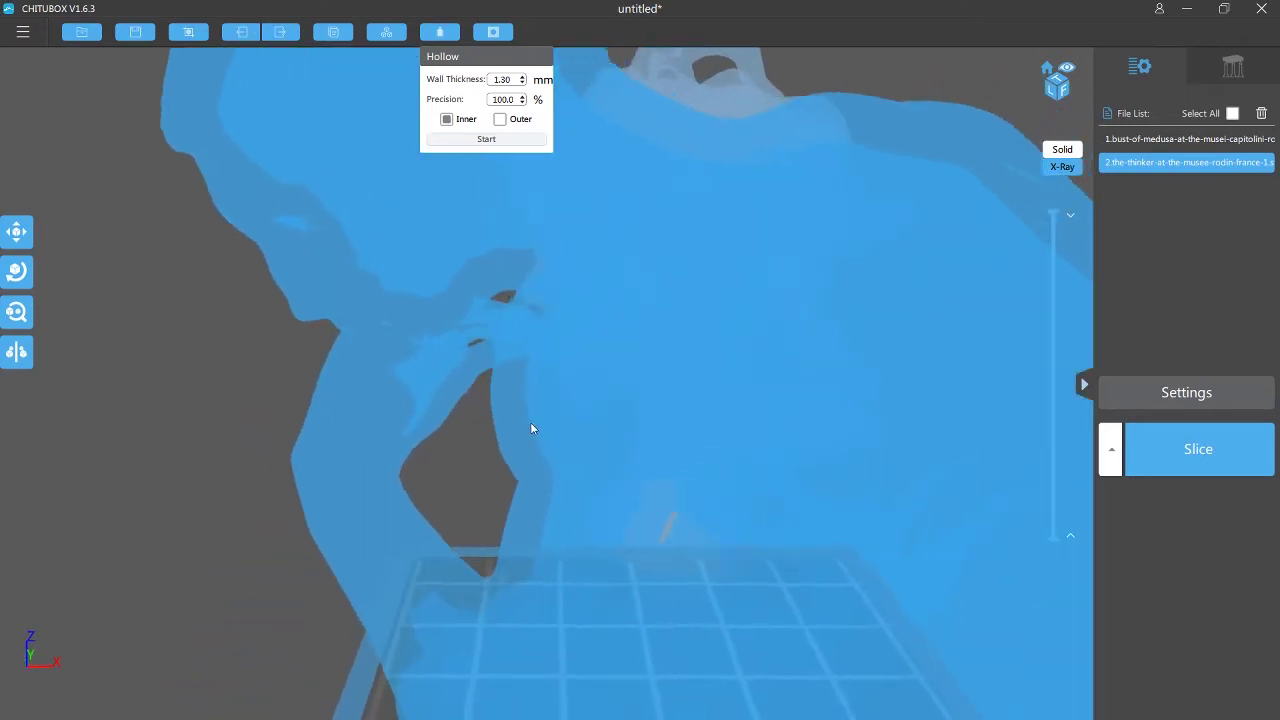
Examine the Thinker's wall thickness in X-Ray around the arms, torso and knees from several close-up angles.
drag(531, 428, 261, 378)
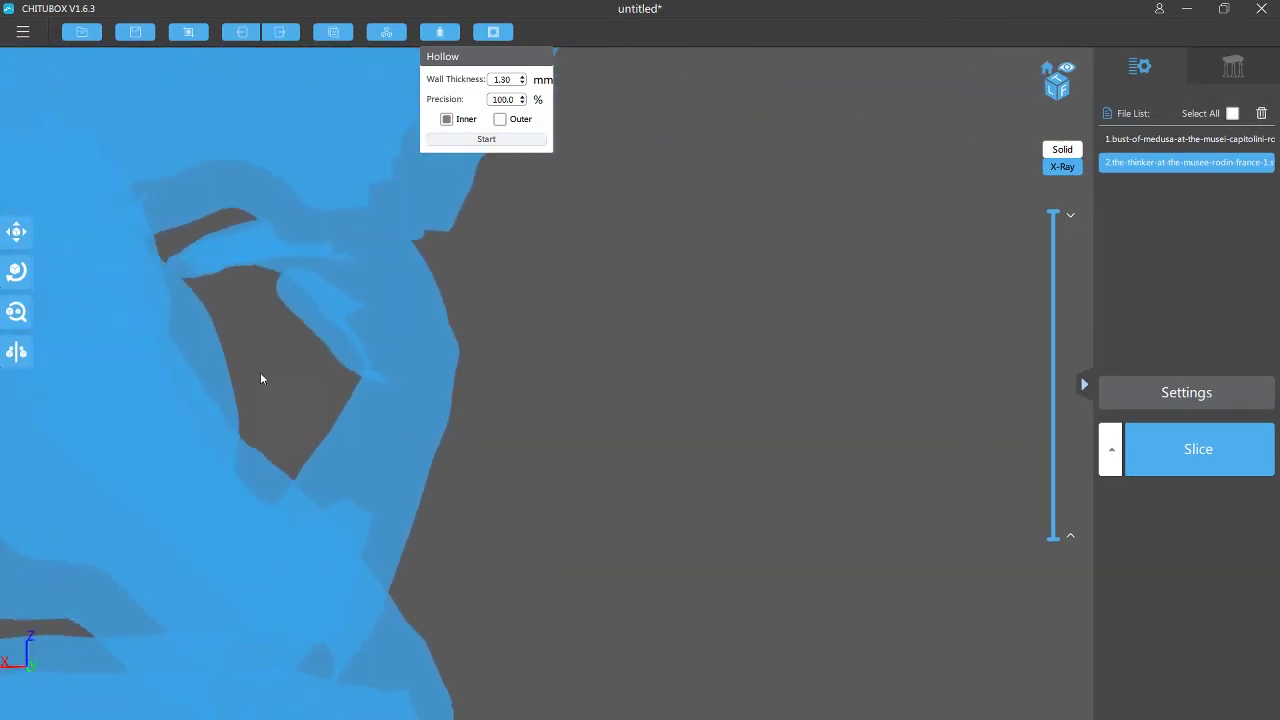
right_drag(261, 378, 429, 267)
scroll(420, 432, down, 8)
scroll(422, 269, up, 5)
middle_drag(421, 269, 441, 333)
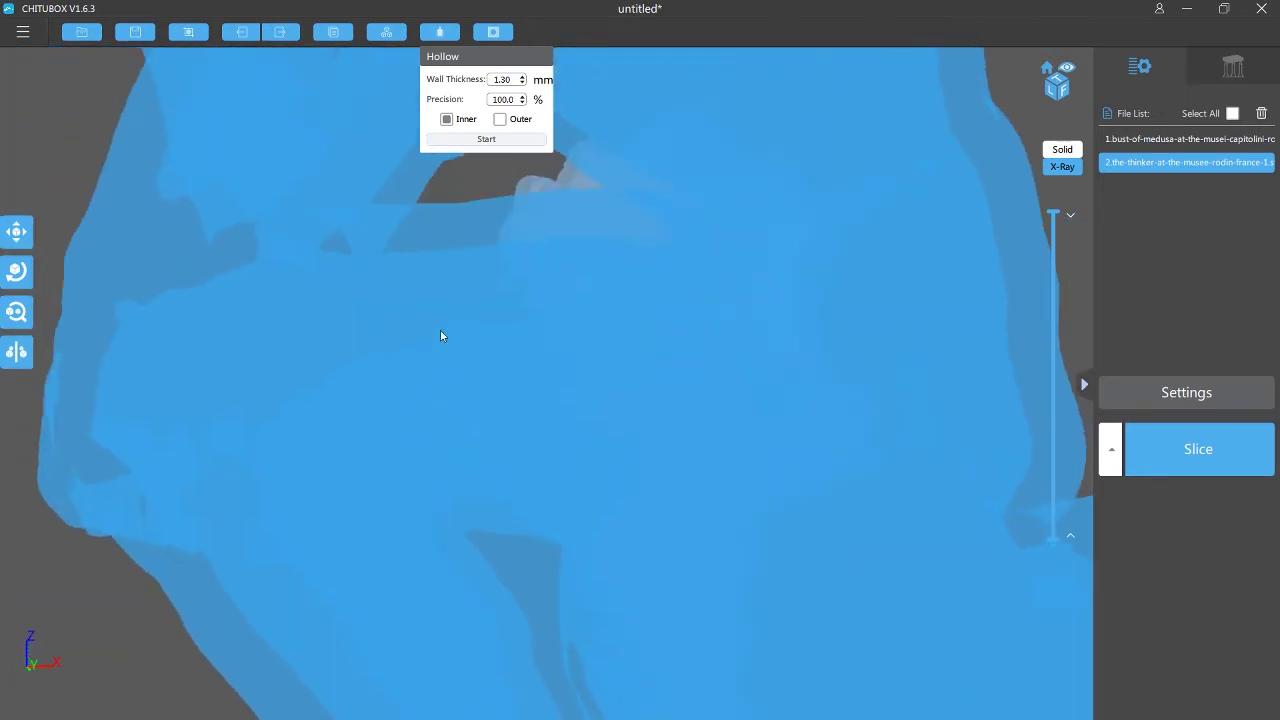
right_drag(441, 336, 612, 420)
scroll(600, 454, down, 3)
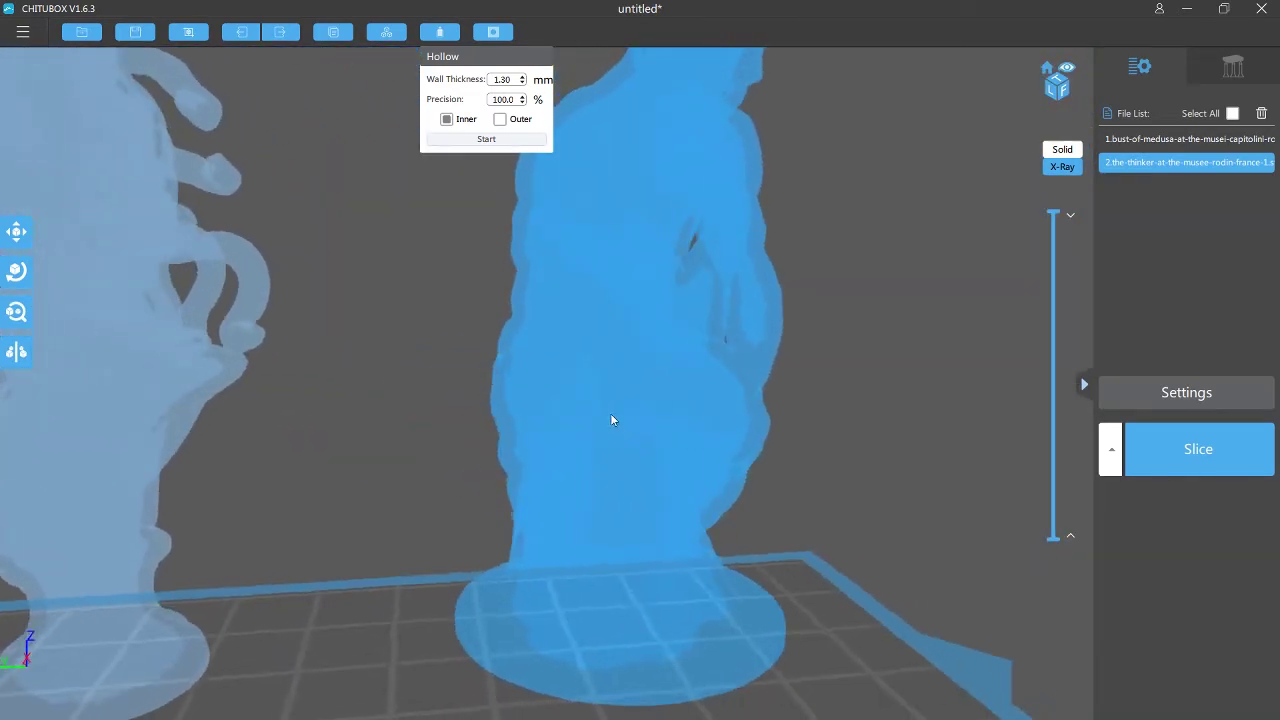
scroll(722, 397, up, 3)
right_drag(782, 408, 609, 369)
scroll(615, 362, up, 3)
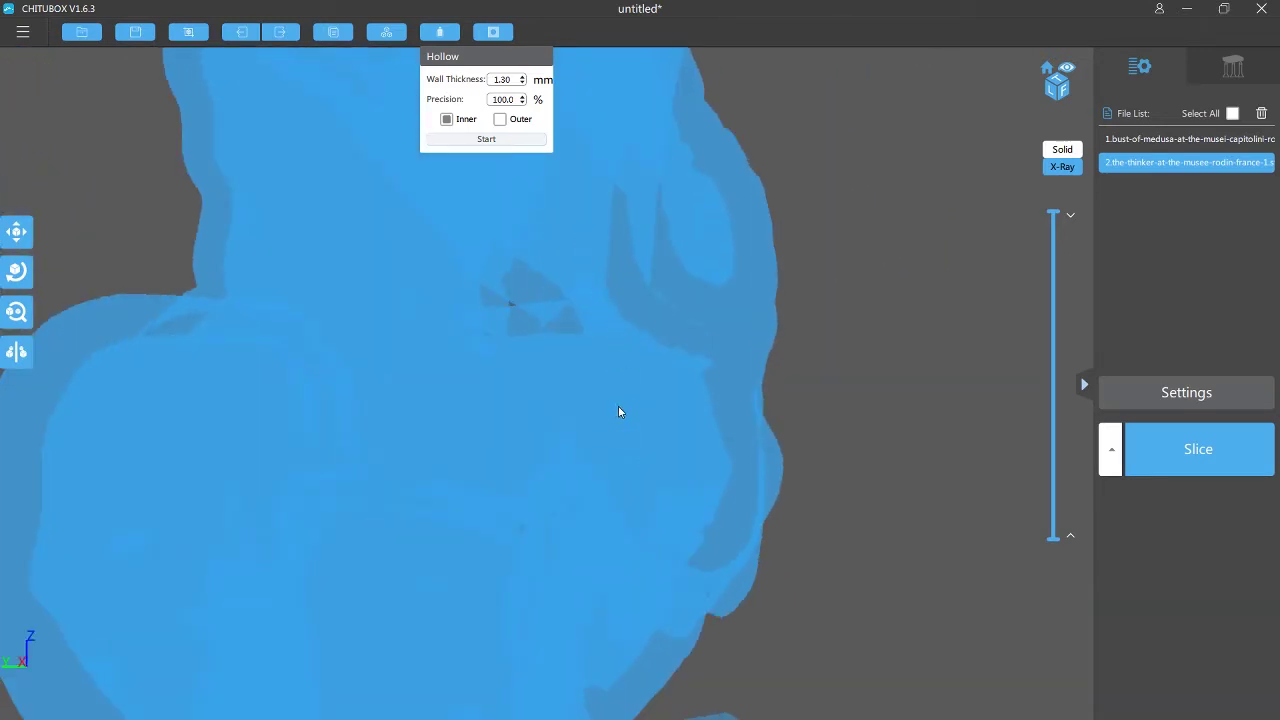
scroll(608, 365, down, 3)
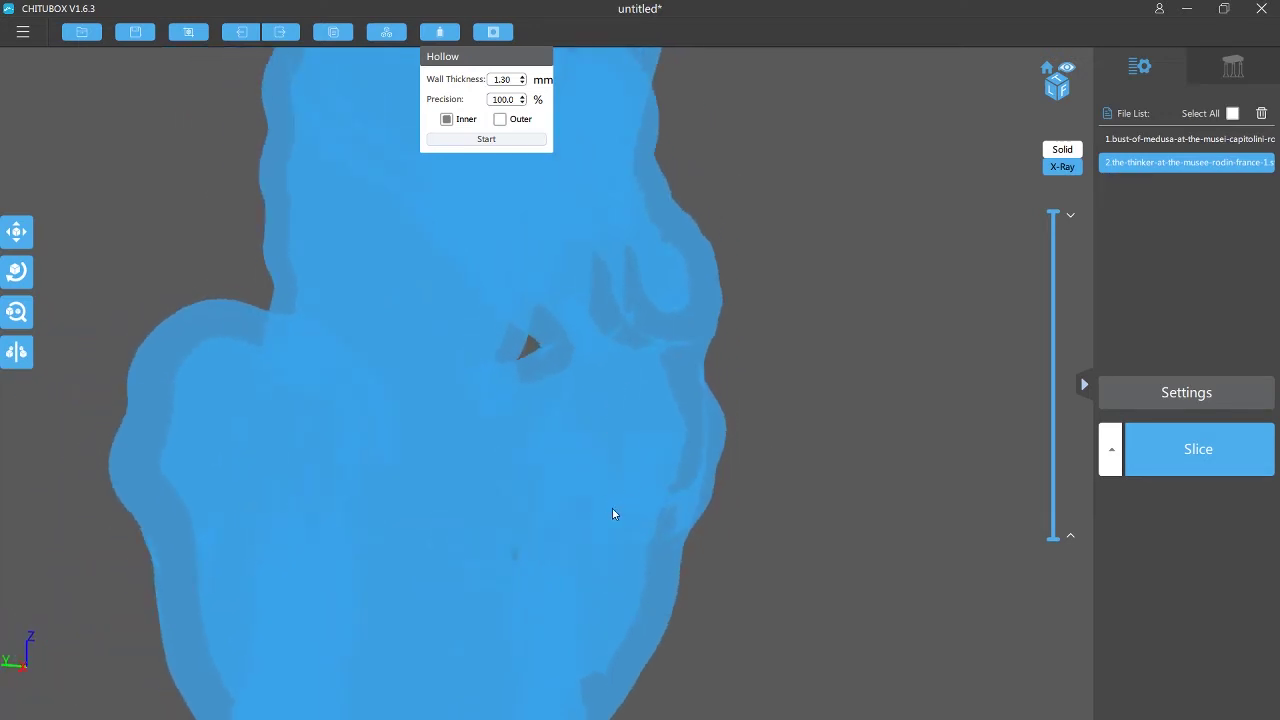
Examine the whole Thinker in X-Ray from the front, side and back, comparing it with the Medusa bust.
scroll(612, 508, down, 5)
right_drag(588, 448, 590, 408)
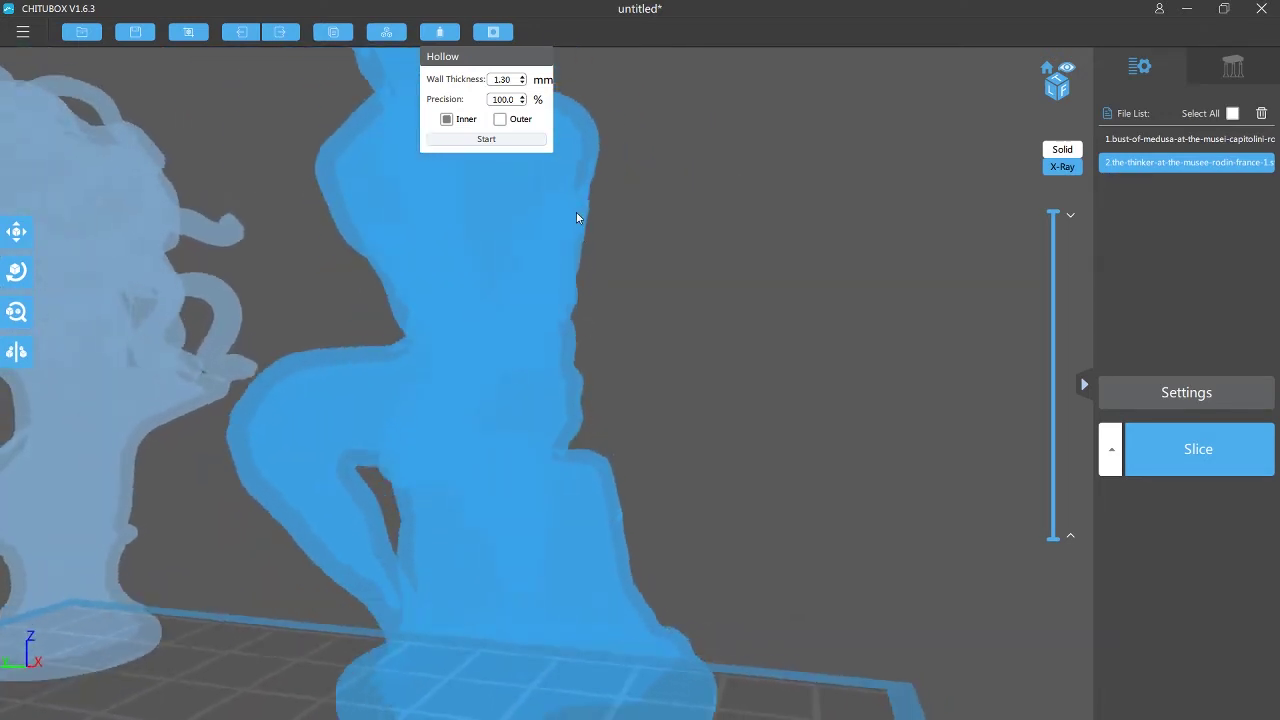
right_drag(521, 331, 608, 405)
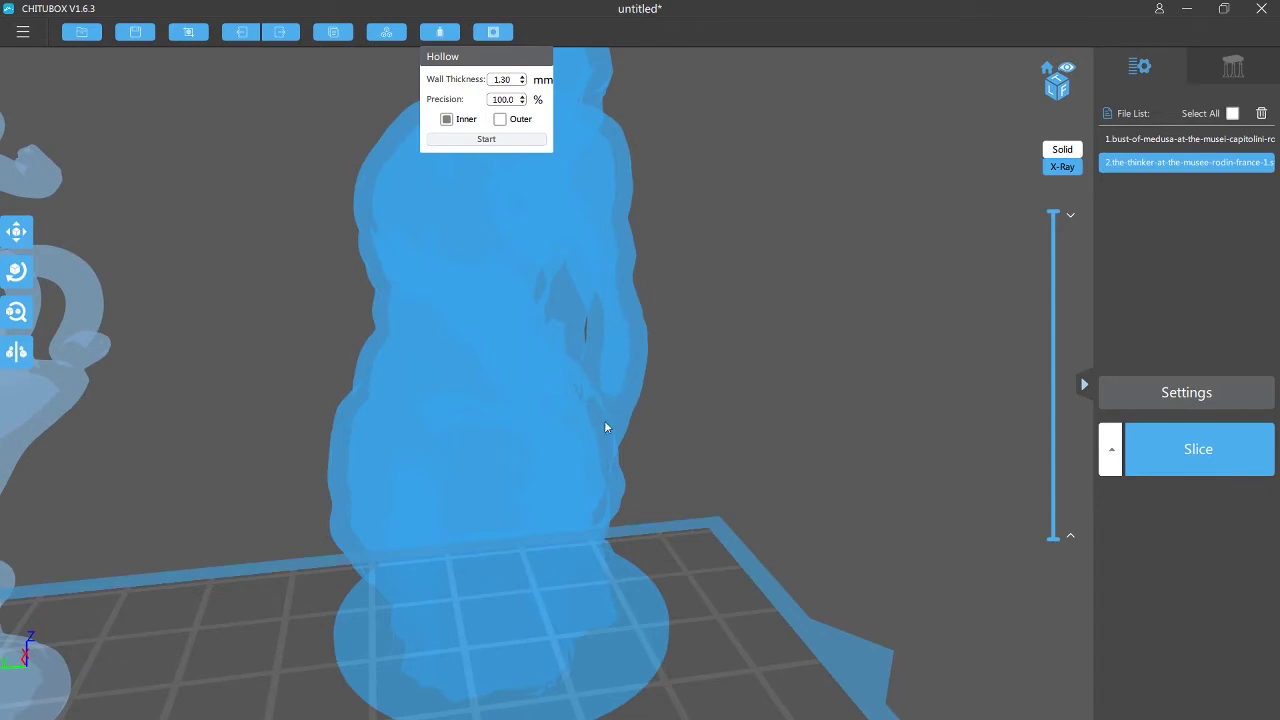
mouse_move(606, 428)
right_down()
mouse_move(628, 443)
mouse_move(617, 418)
right_up()
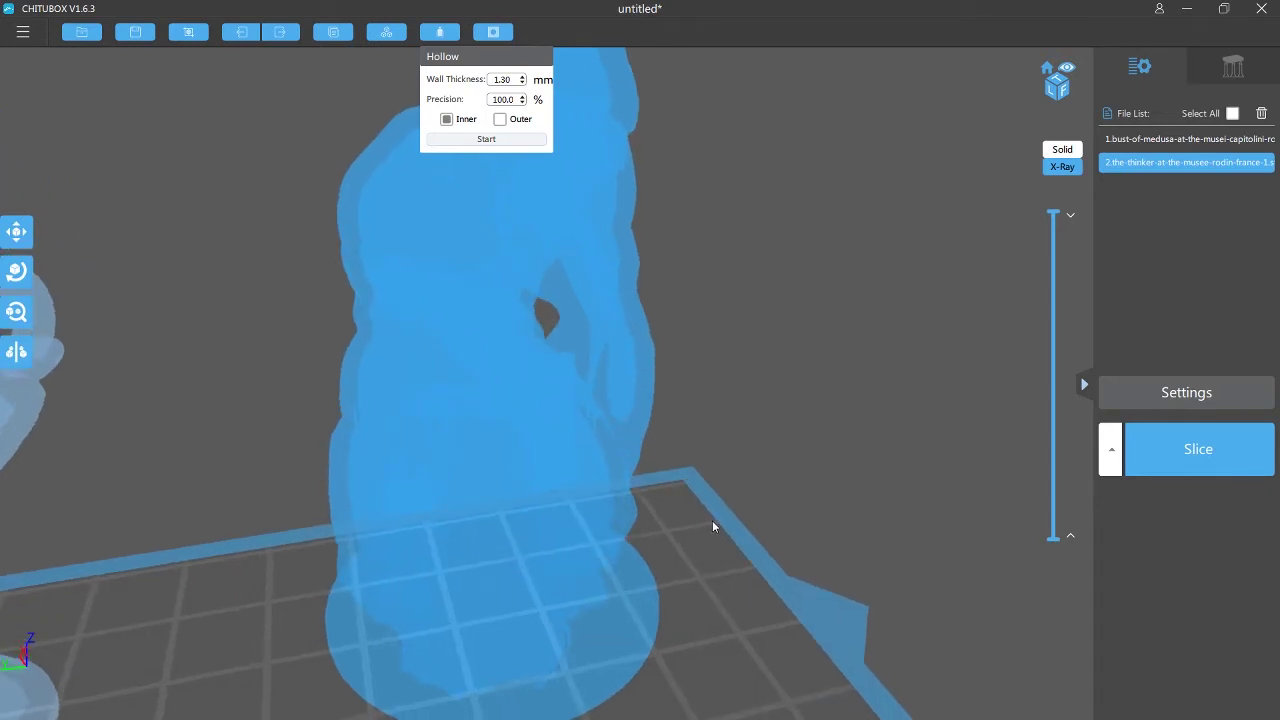
scroll(713, 521, down, 5)
right_drag(656, 502, 500, 607)
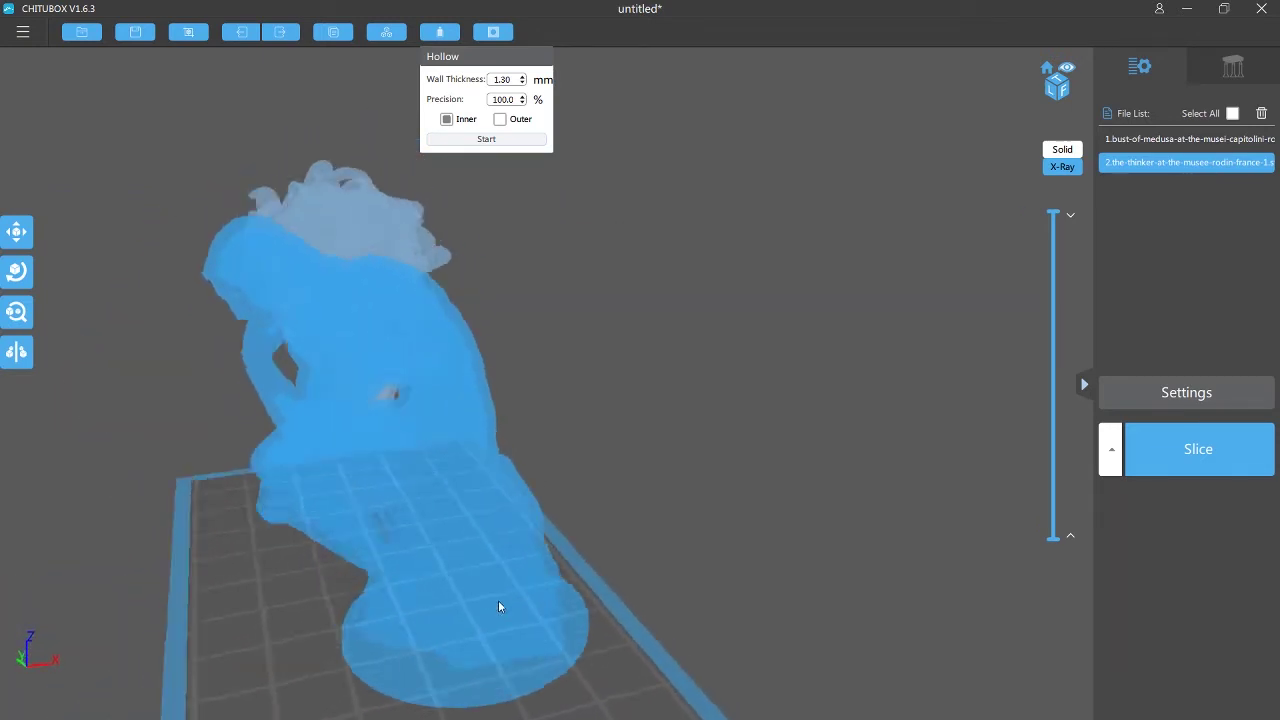
right_drag(471, 457, 520, 468)
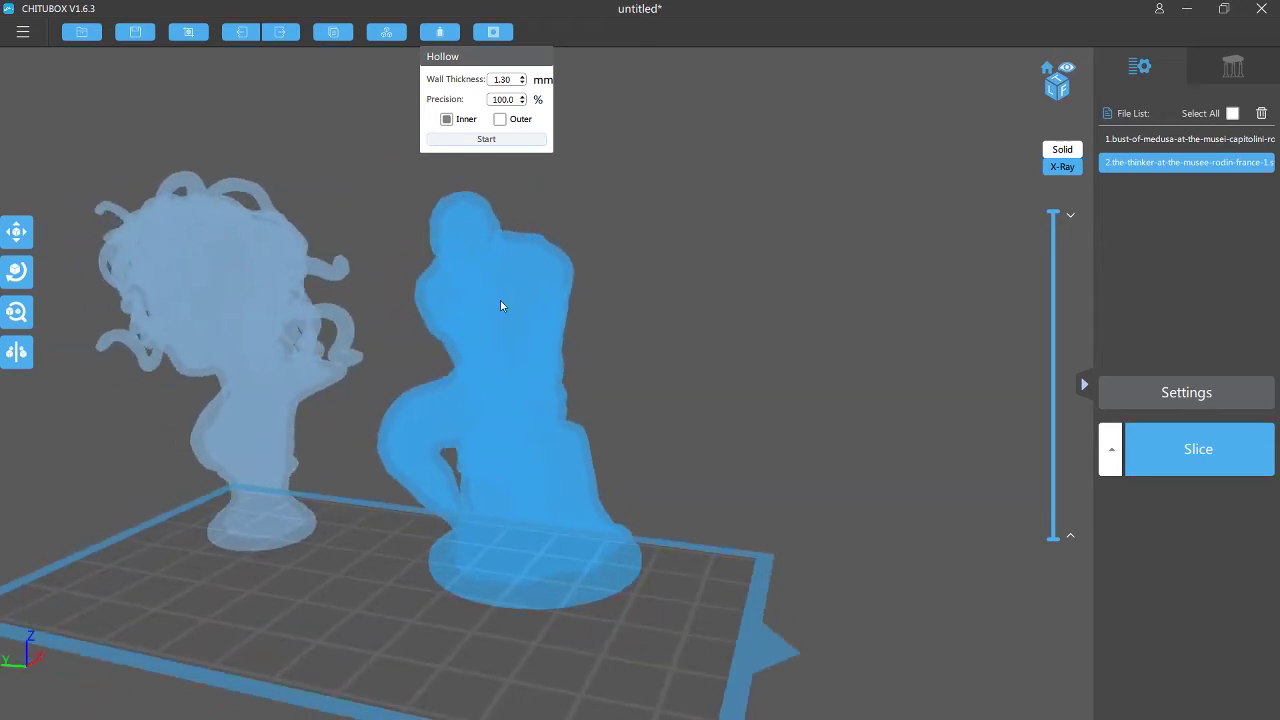
right_drag(516, 545, 500, 562)
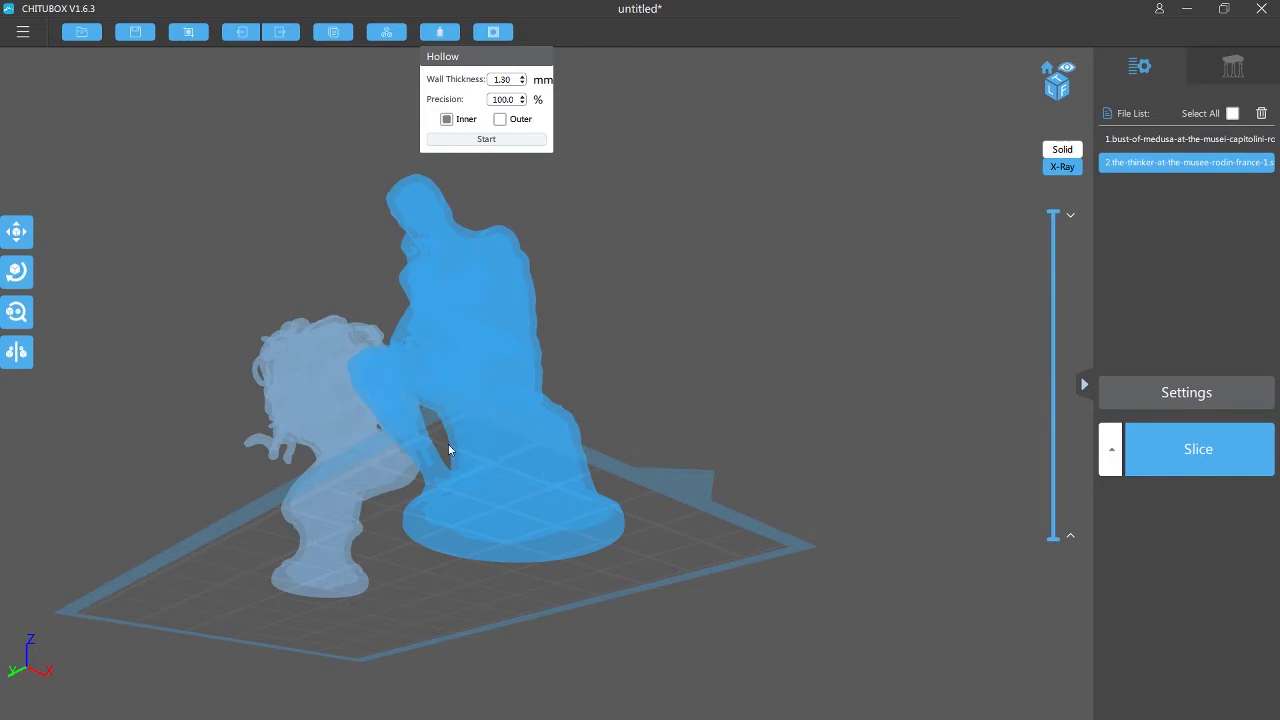
right_drag(449, 446, 497, 470)
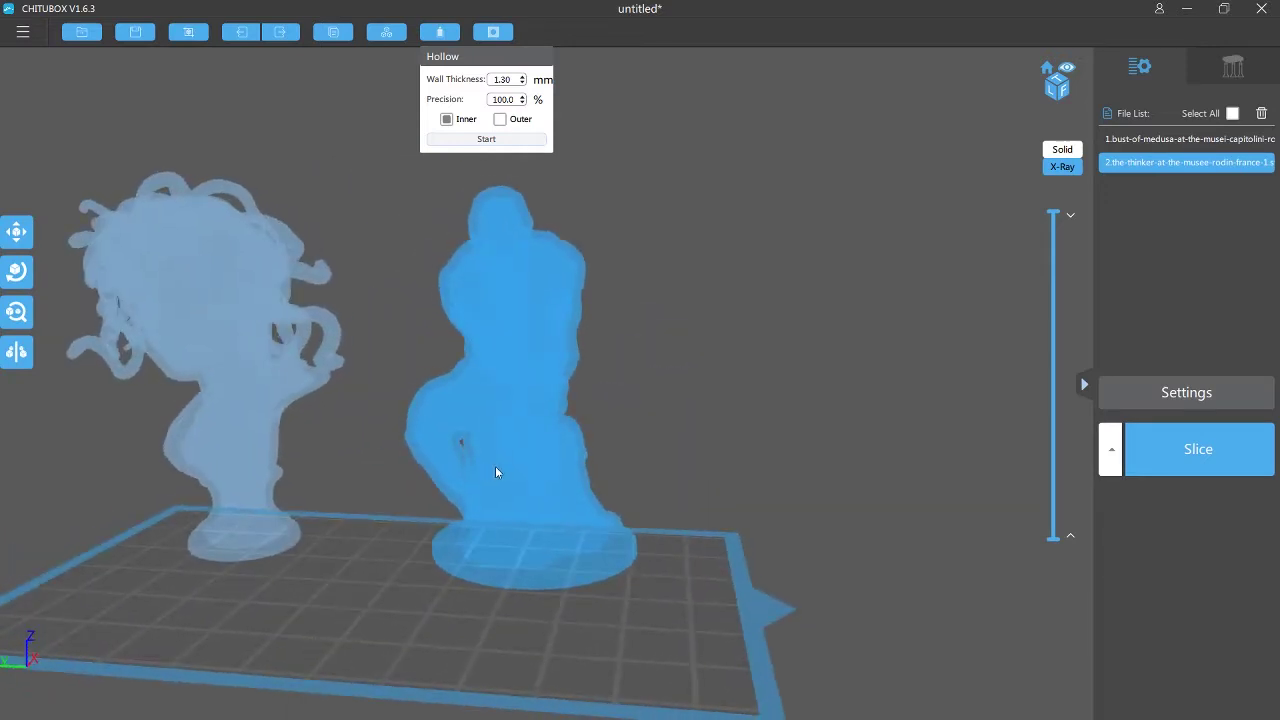
Return to Solid display and lower the layer view until the hollow interior of the Thinker's base is exposed.
click(1064, 150)
right_drag(697, 369, 776, 292)
drag(1053, 214, 1048, 510)
right_drag(826, 464, 823, 566)
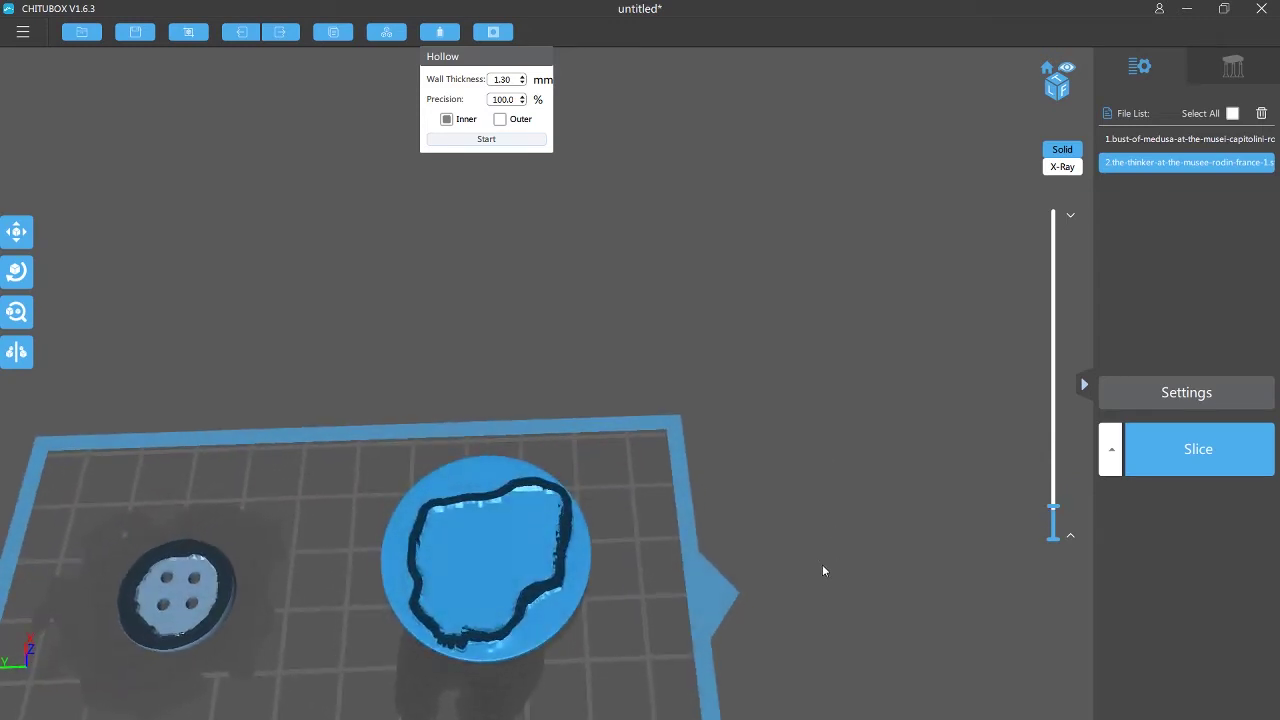
scroll(519, 494, up, 2)
Dig a row of three circular drain holes, 2.00 mm in size and 8.00 mm deep, in the Thinker's hollow base.
click(494, 33)
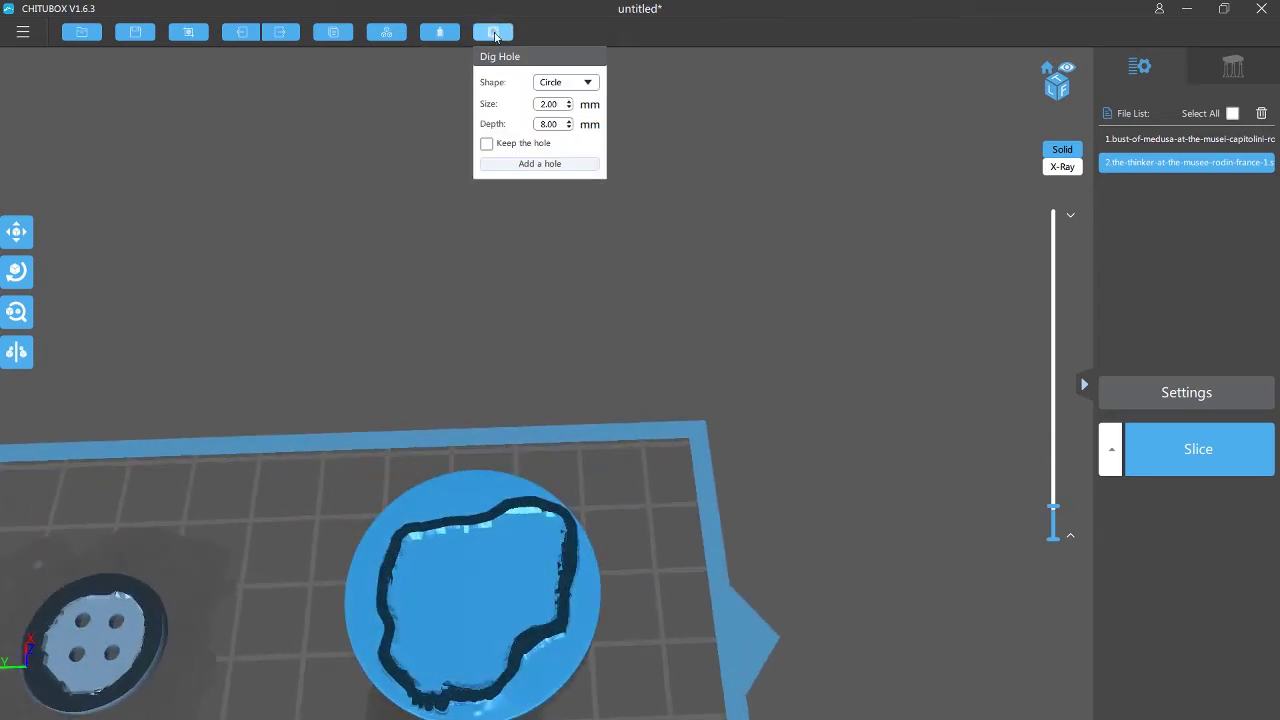
click(425, 563)
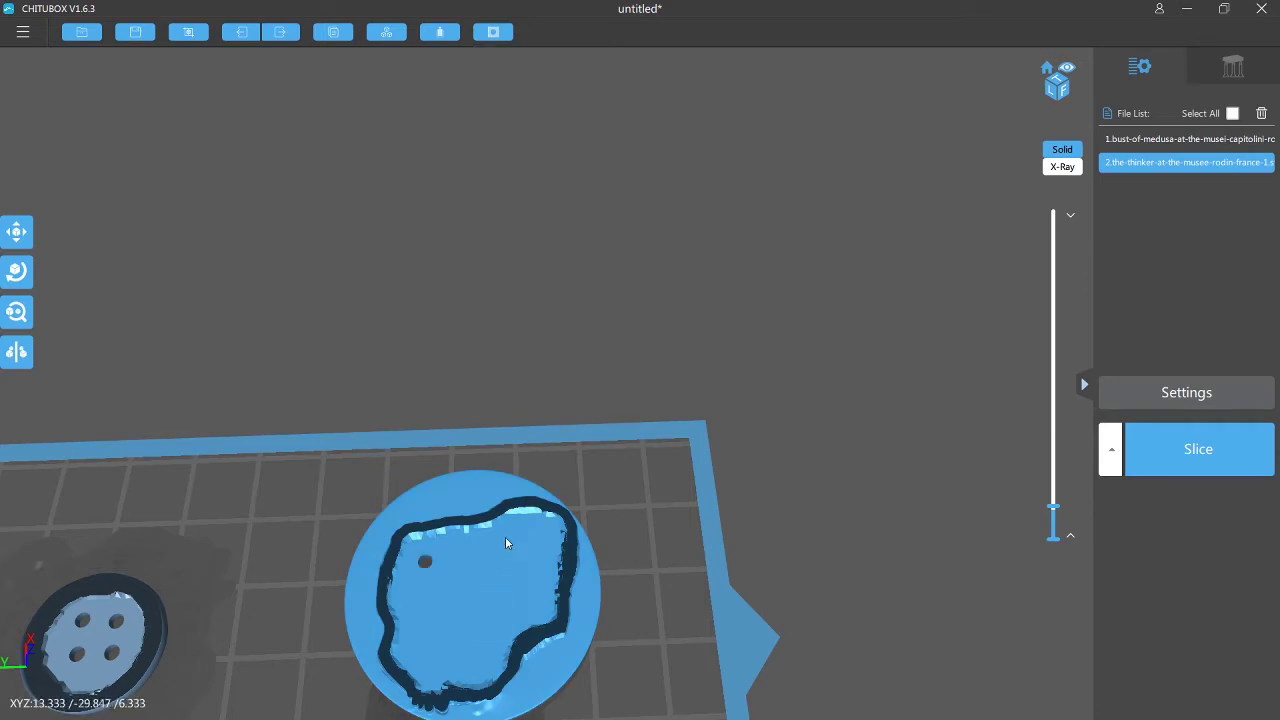
click(493, 32)
click(527, 164)
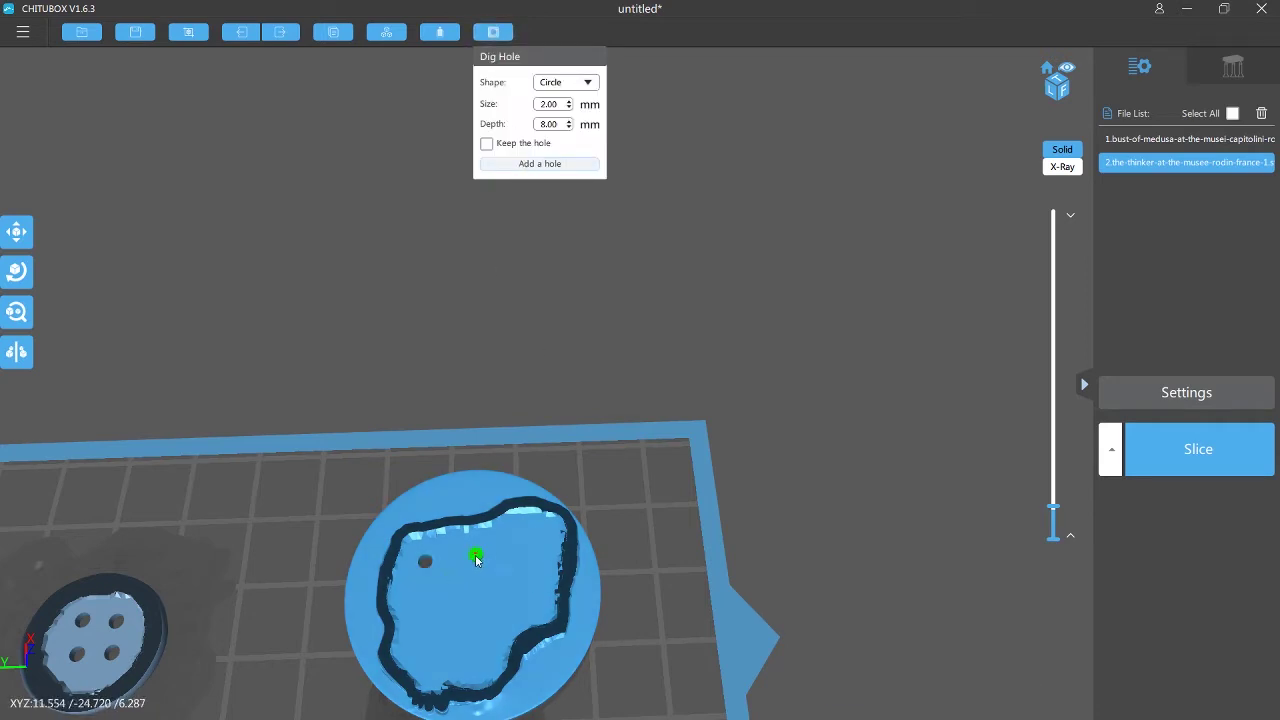
click(476, 560)
click(493, 32)
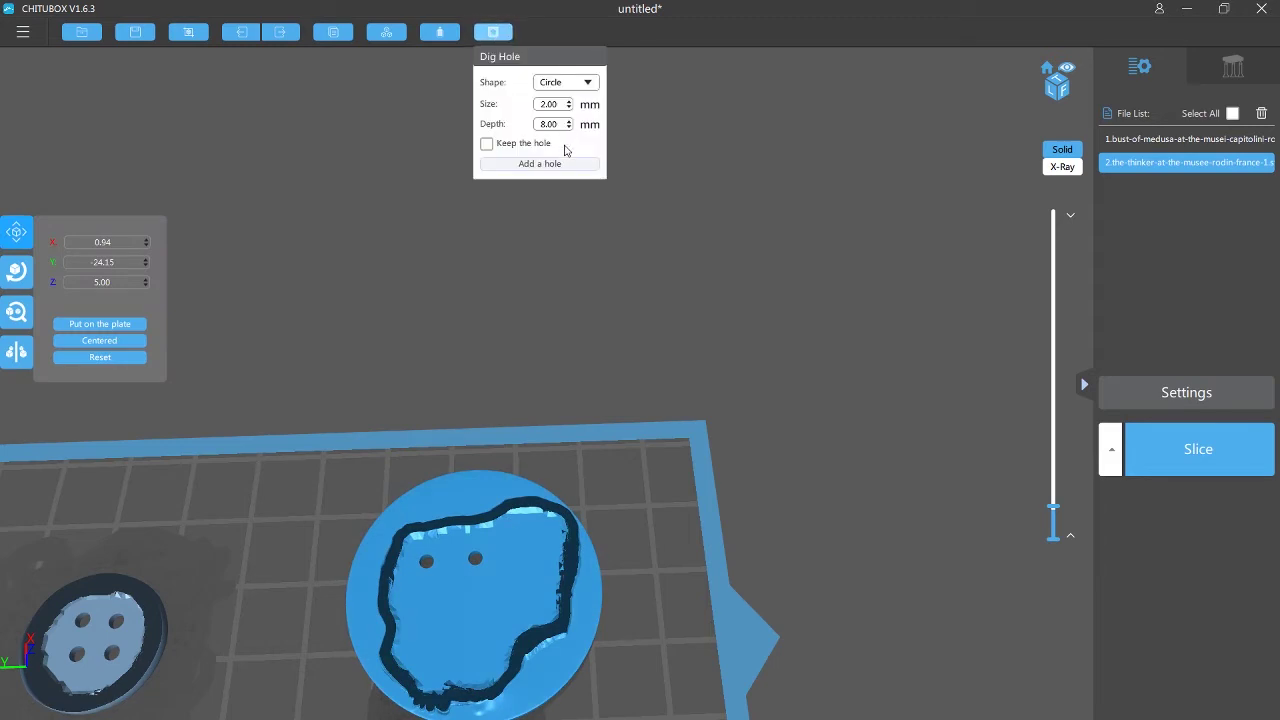
click(540, 164)
click(526, 550)
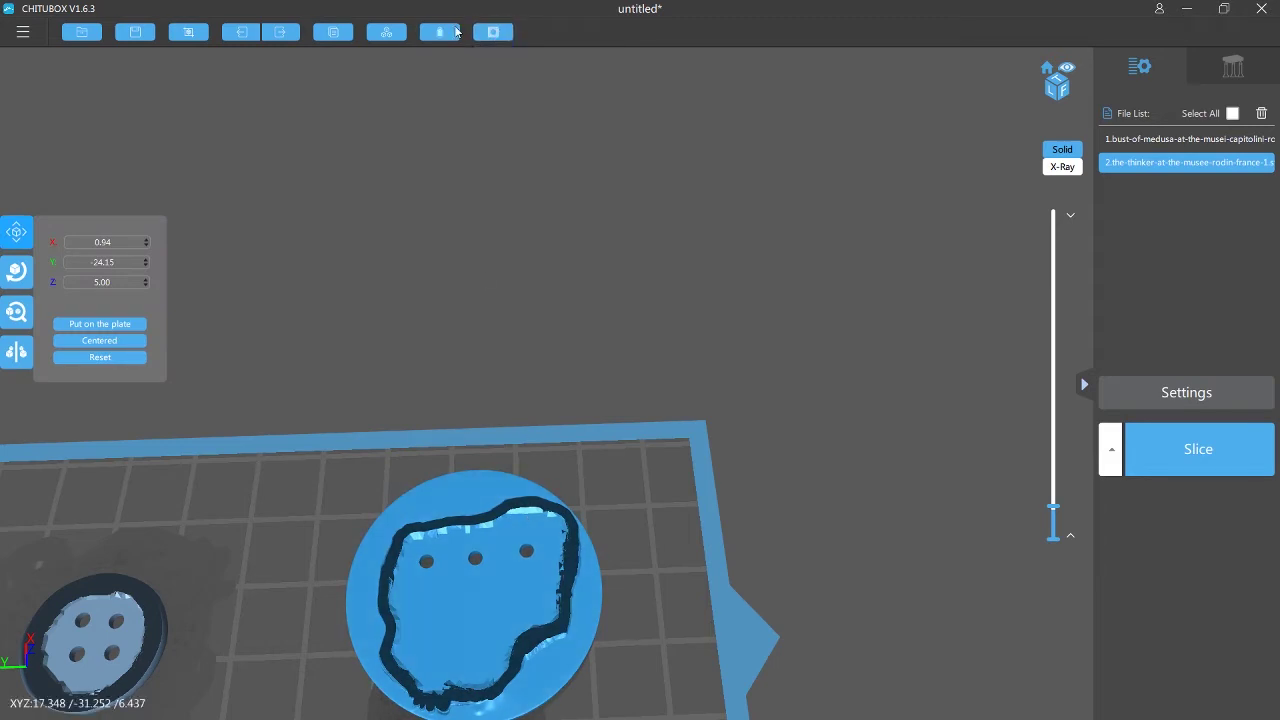
Dig two more 2.00 mm circular holes, 8.00 mm deep, as a second row in the Thinker's base.
click(493, 32)
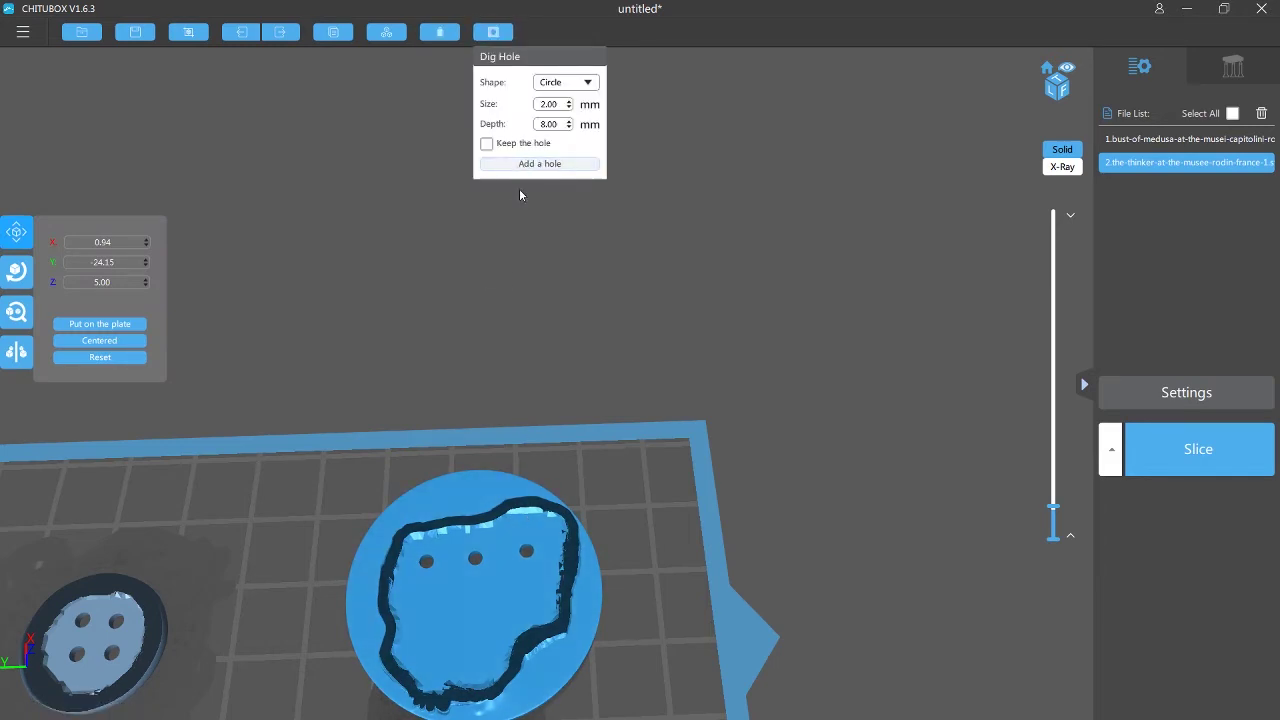
click(525, 164)
click(433, 620)
click(493, 32)
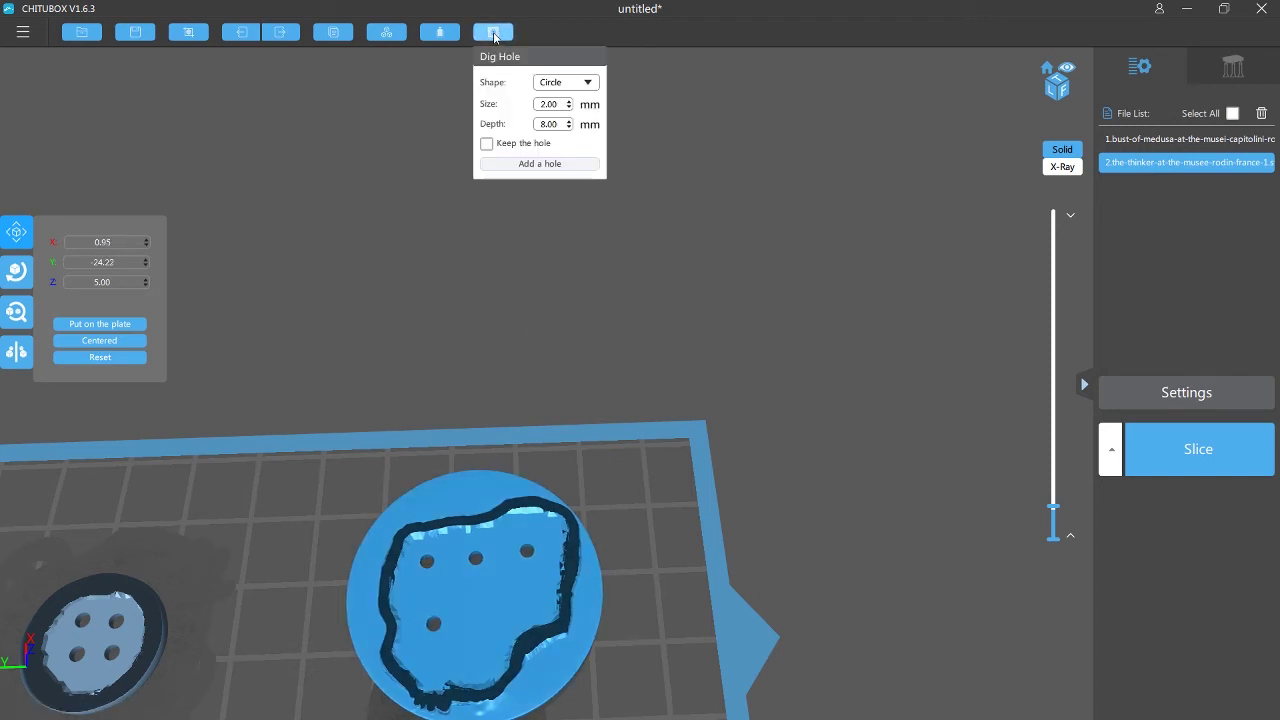
click(537, 166)
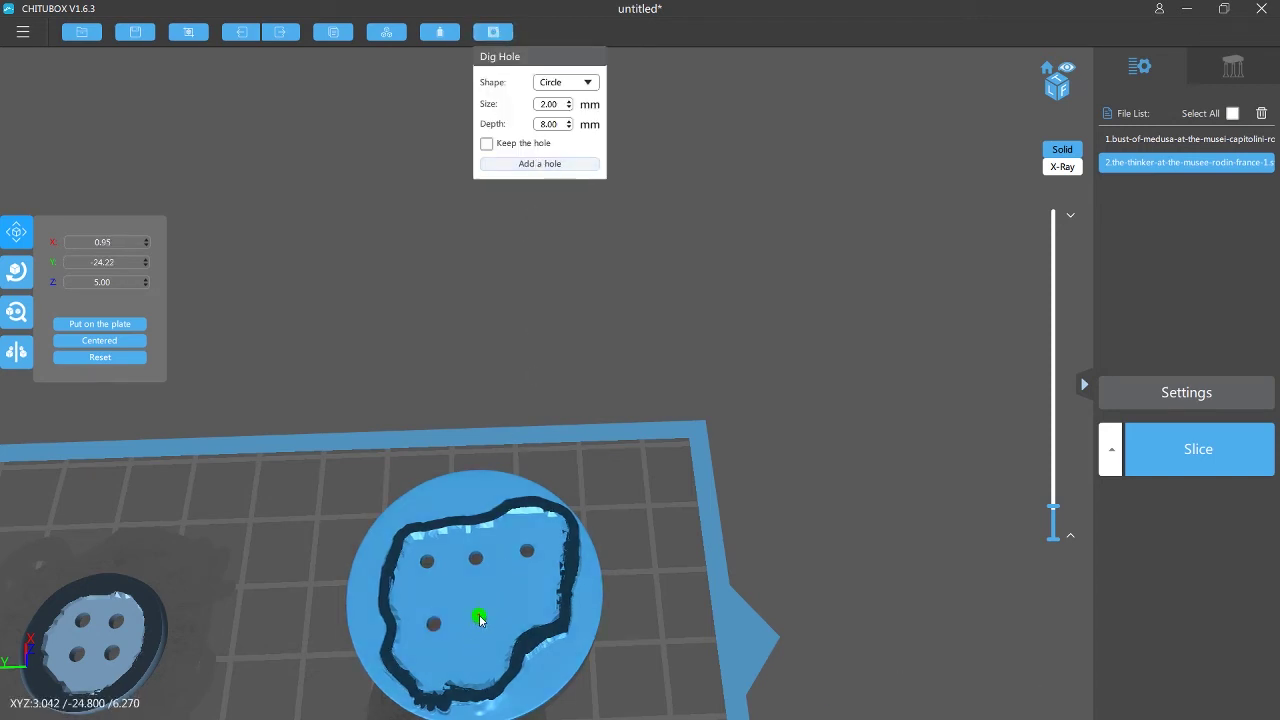
click(479, 620)
Try to dig a third 2.00 mm hole at the end of the second row in the Thinker's base.
click(493, 32)
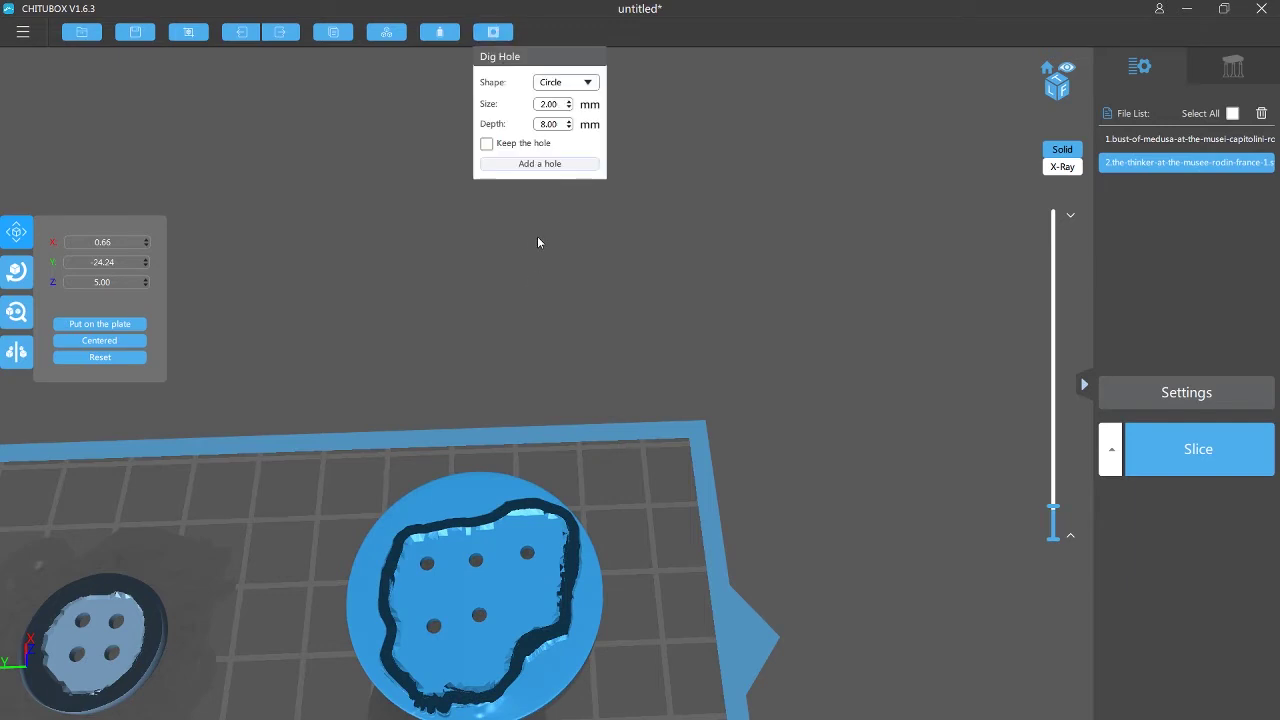
click(527, 557)
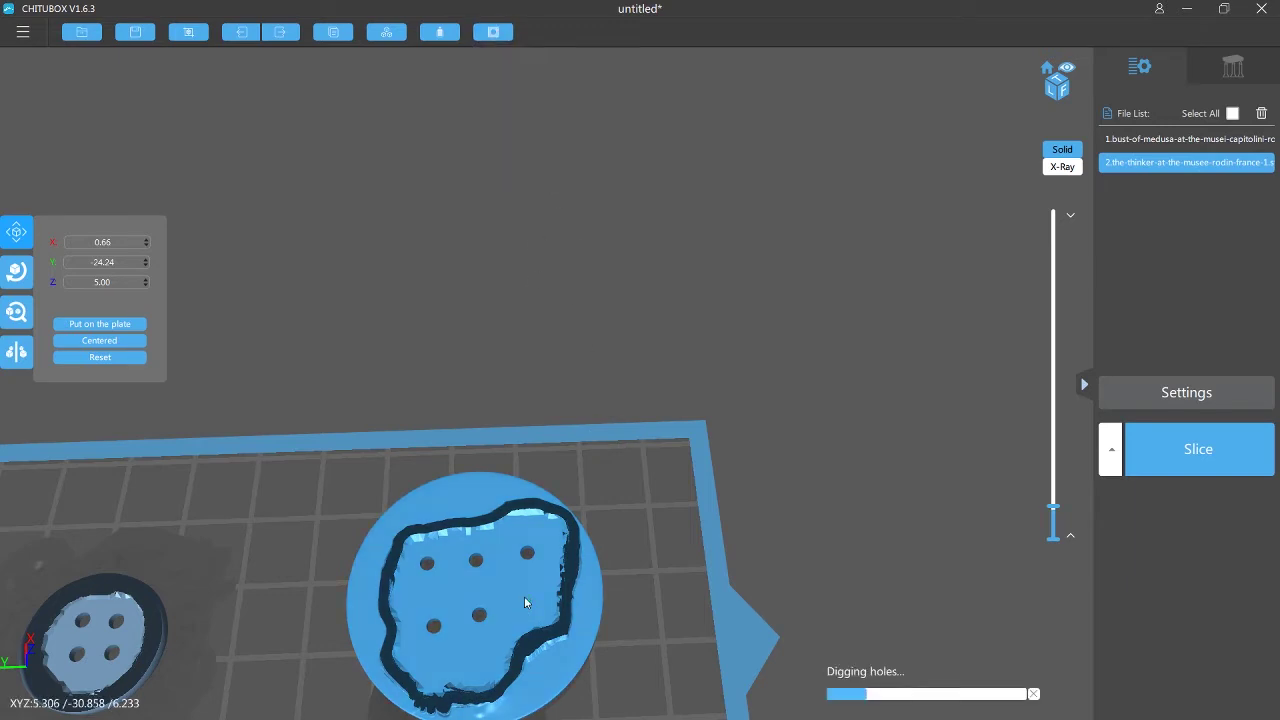
drag(531, 556, 507, 538)
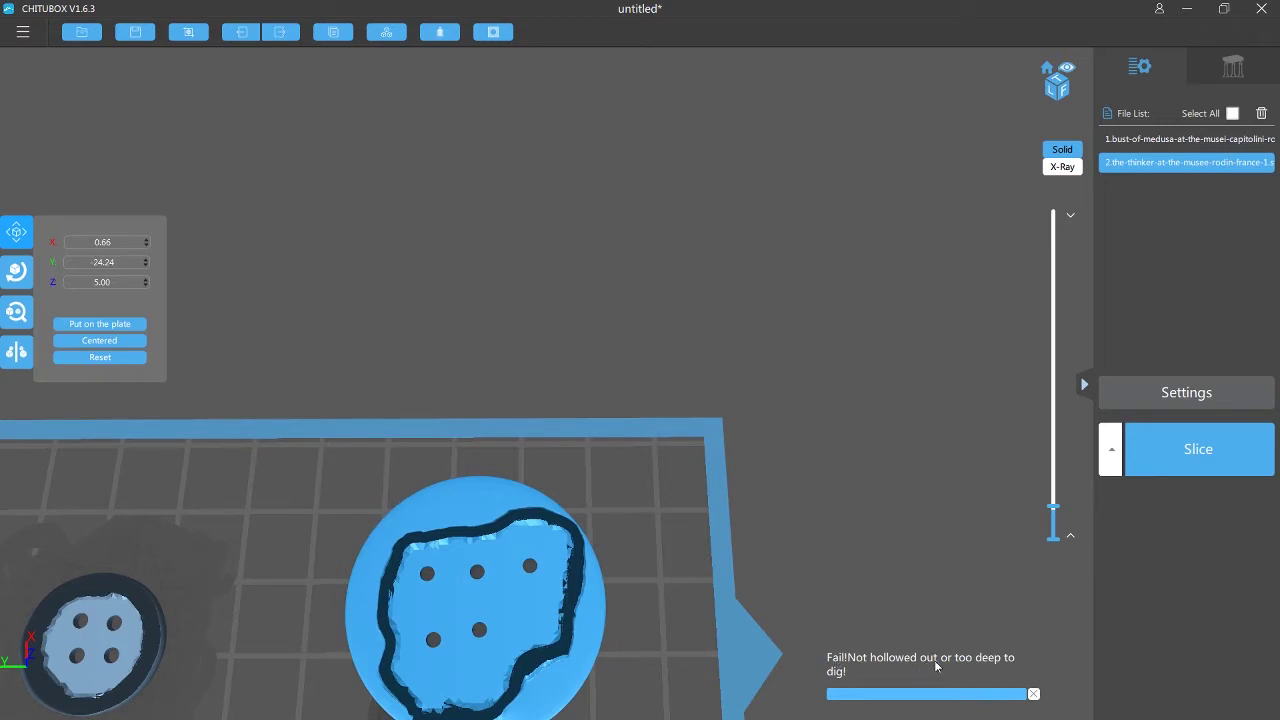
click(492, 32)
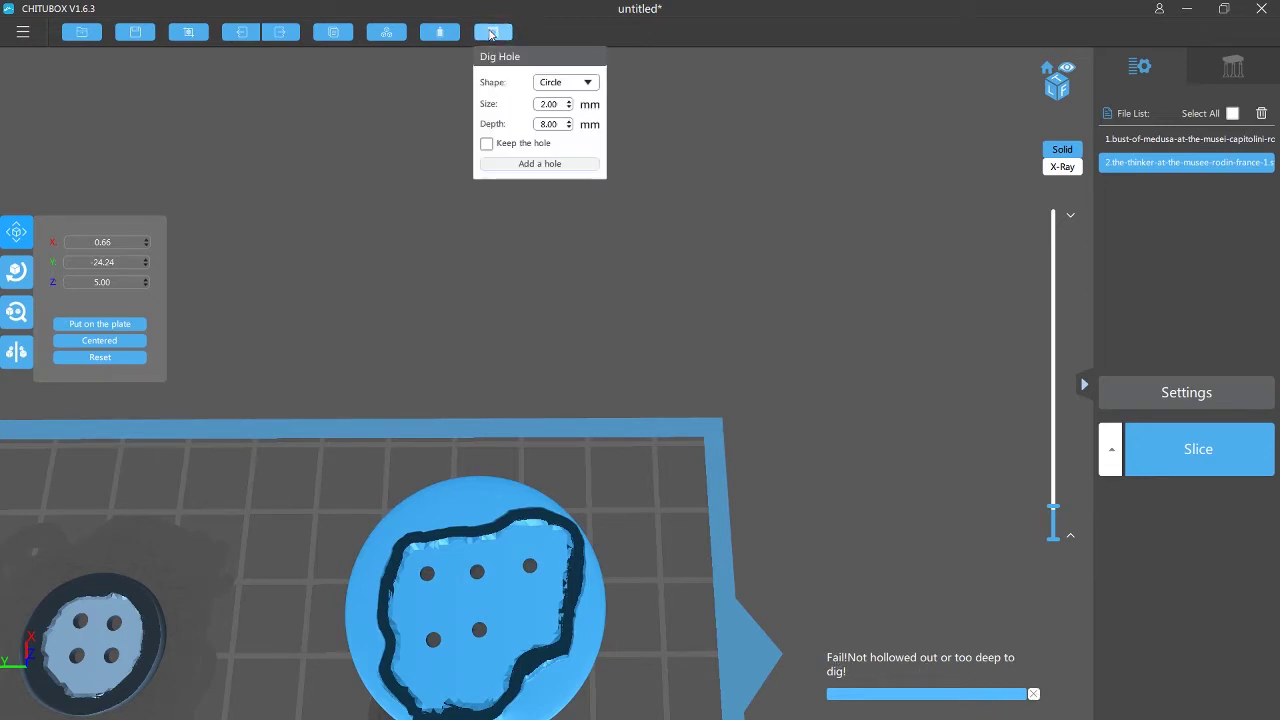
click(521, 606)
Inspect the Thinker's drain holes from beneath and above, checking the wall outline a few layers above the base.
right_drag(712, 608, 698, 386)
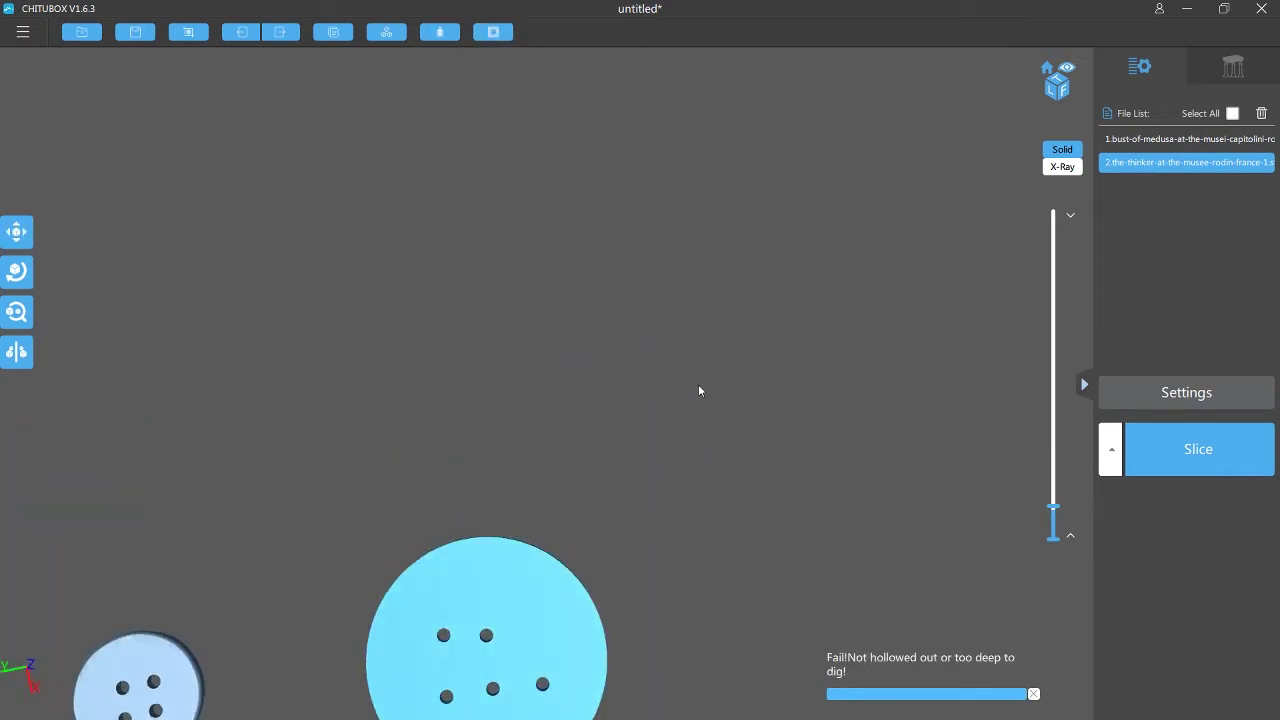
middle_drag(648, 591, 608, 274)
scroll(520, 317, up, 4)
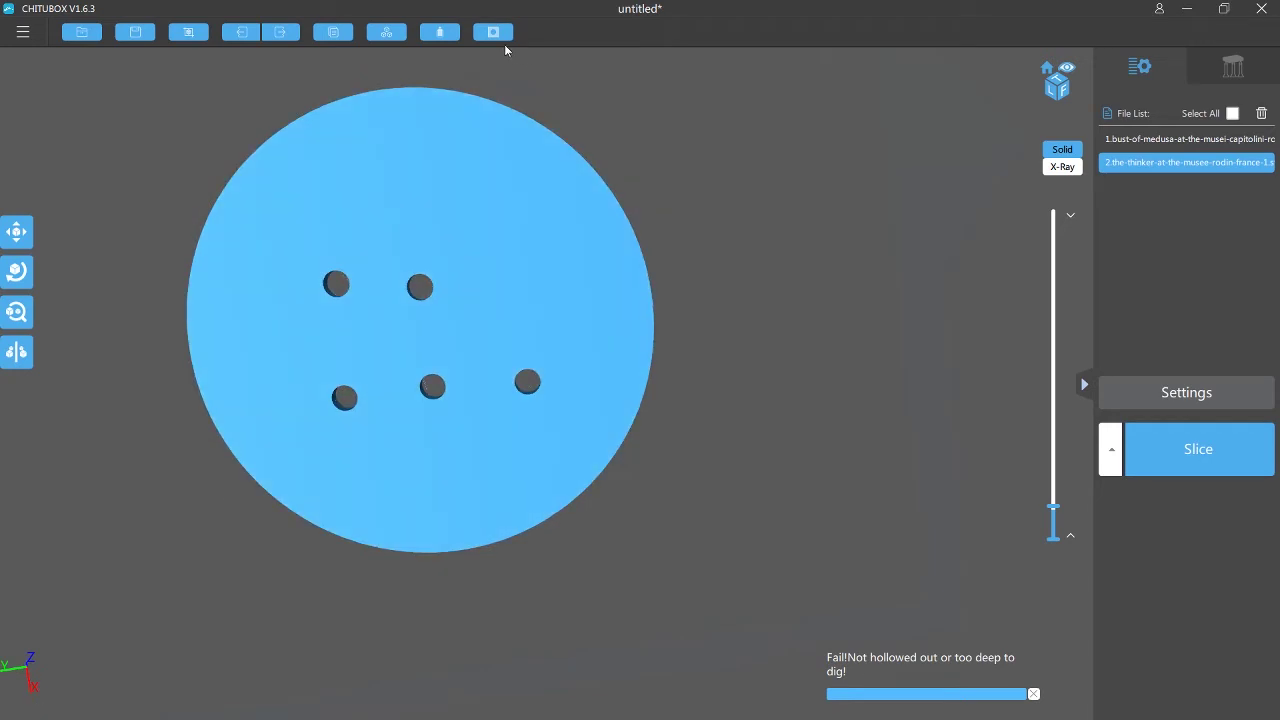
right_drag(796, 190, 811, 380)
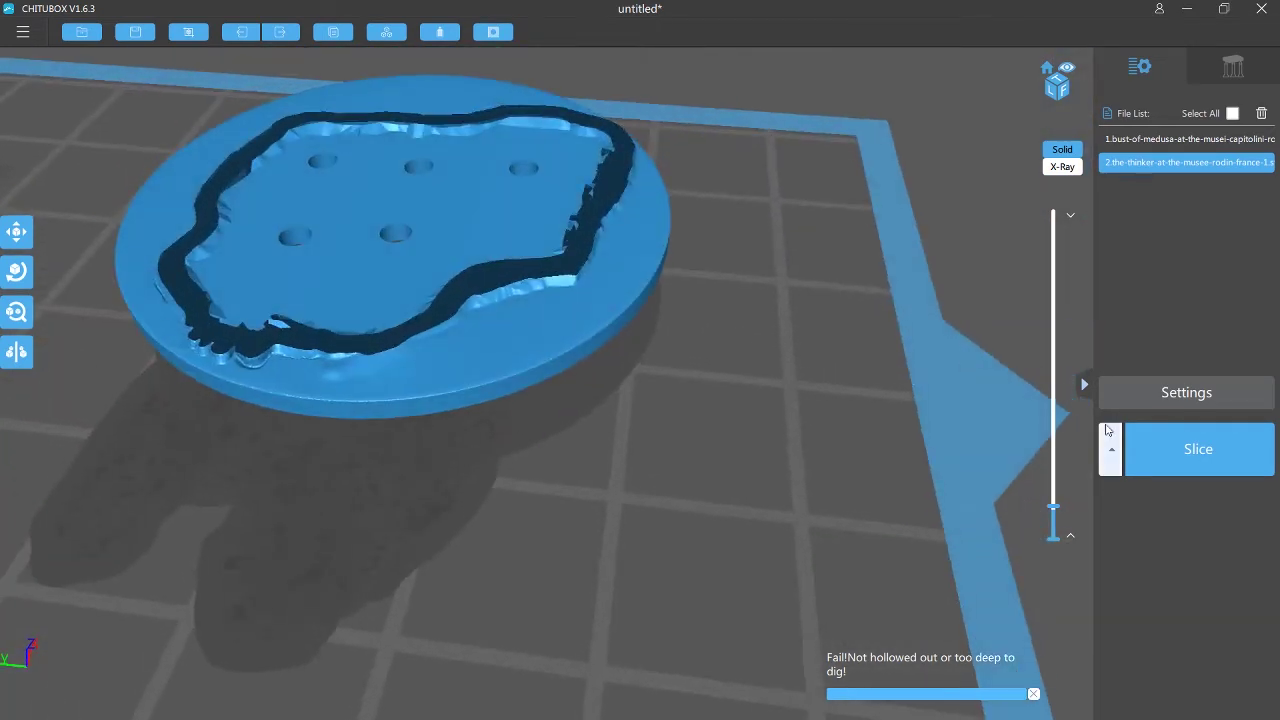
drag(1052, 505, 1053, 494)
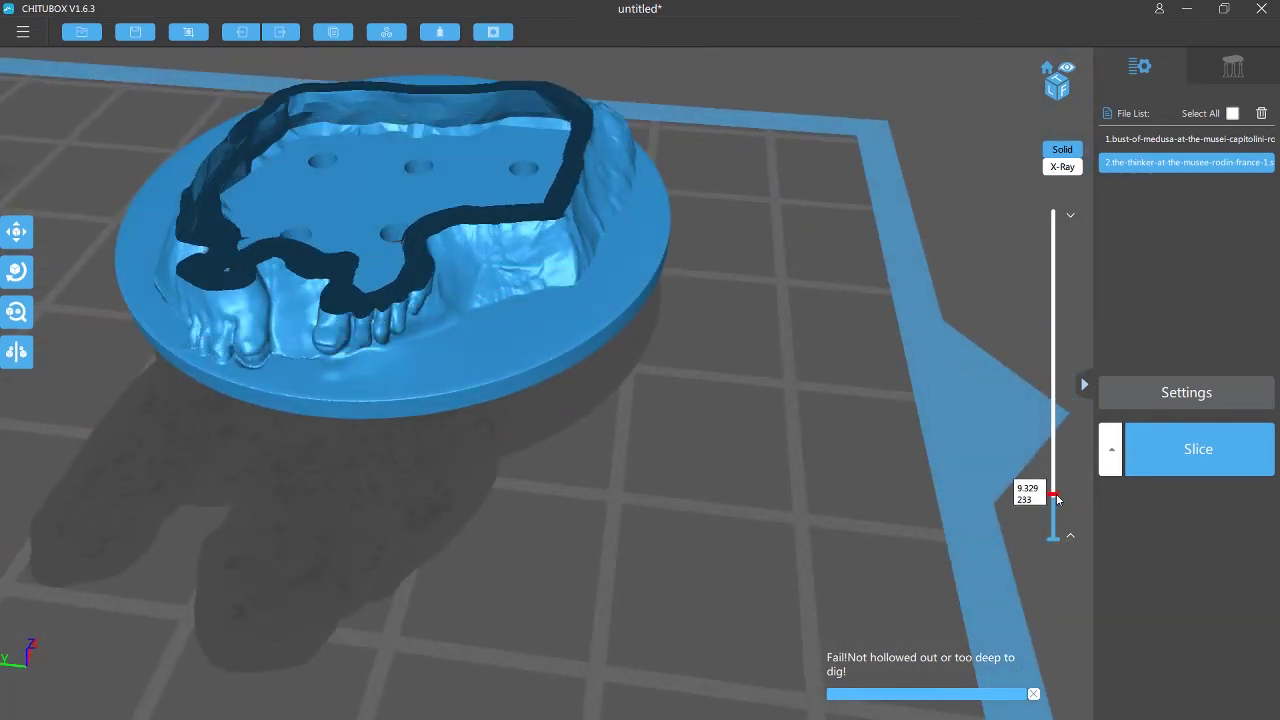
right_drag(852, 290, 800, 434)
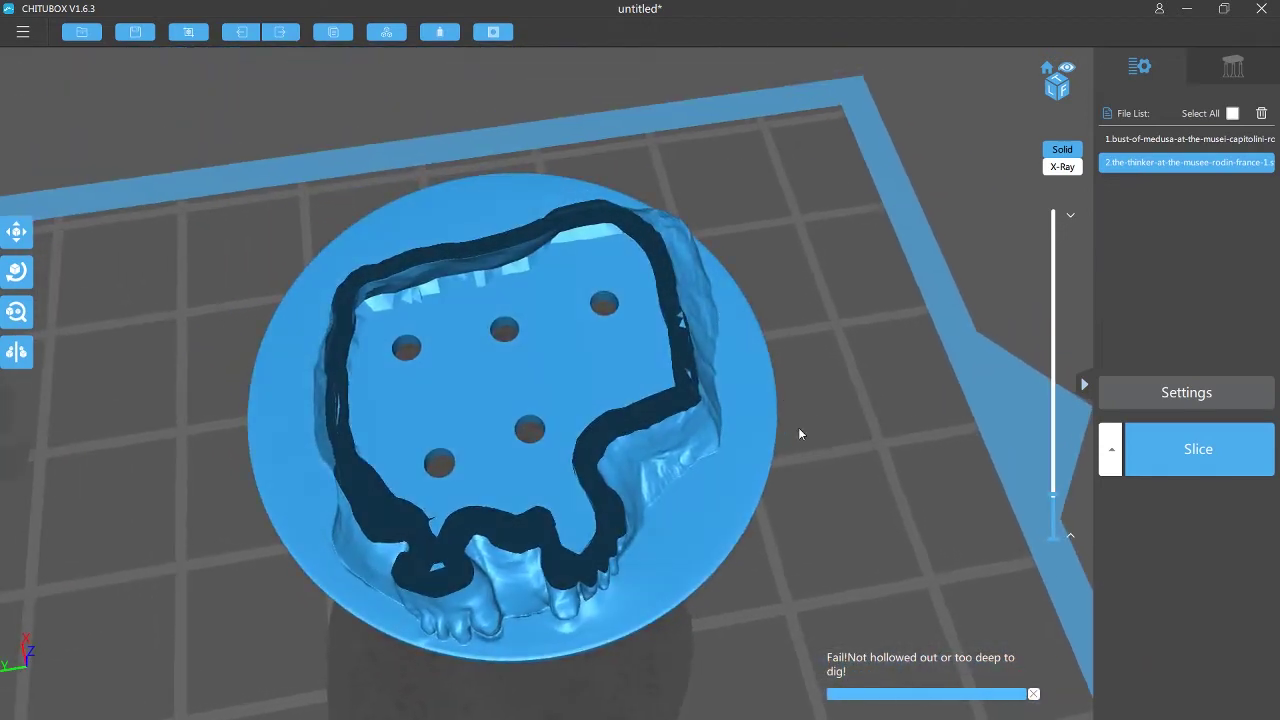
drag(1053, 497, 1053, 505)
Try to dig a 2.00 mm hole beyond the second row, toward the feet, and dismiss the digging notification.
click(492, 33)
click(525, 165)
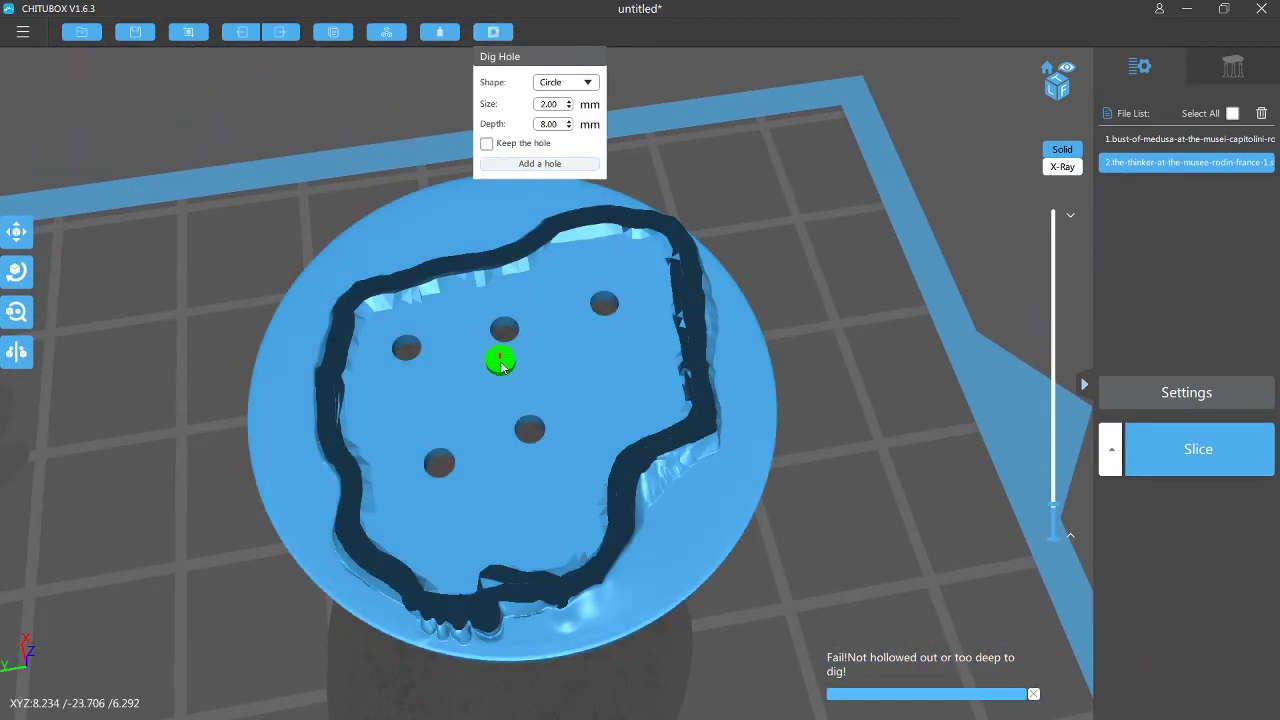
click(514, 502)
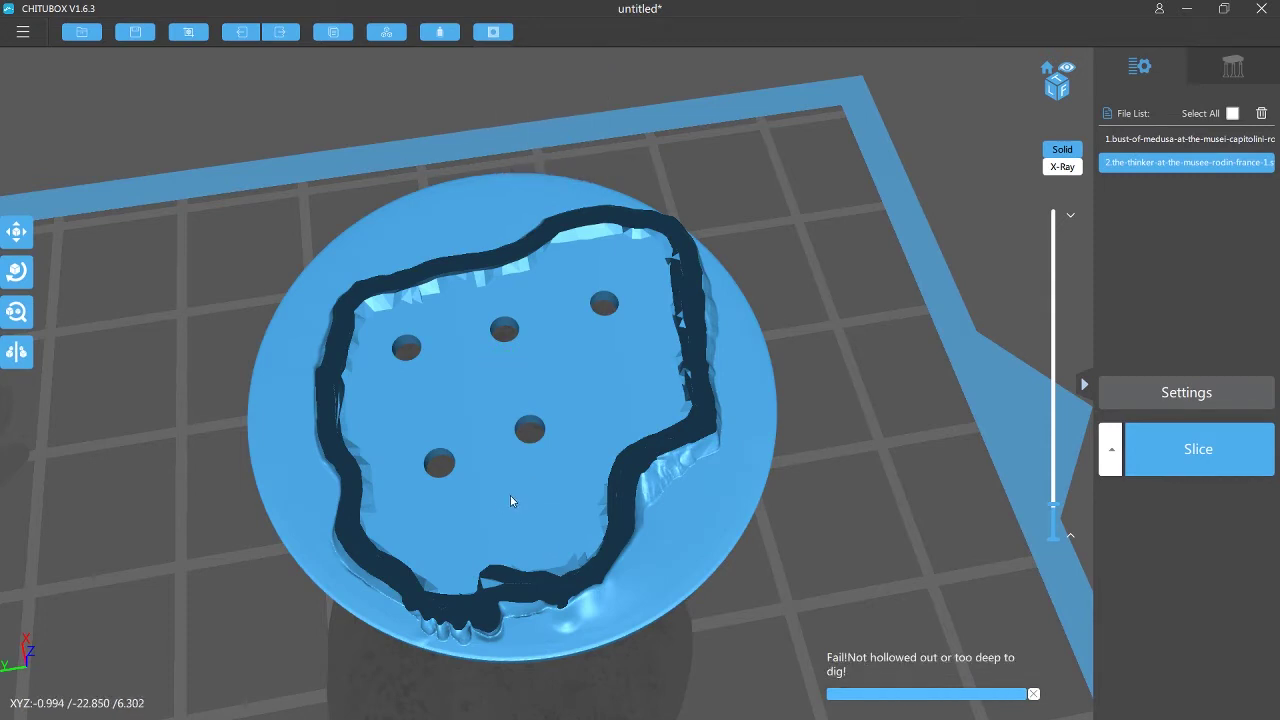
click(1034, 694)
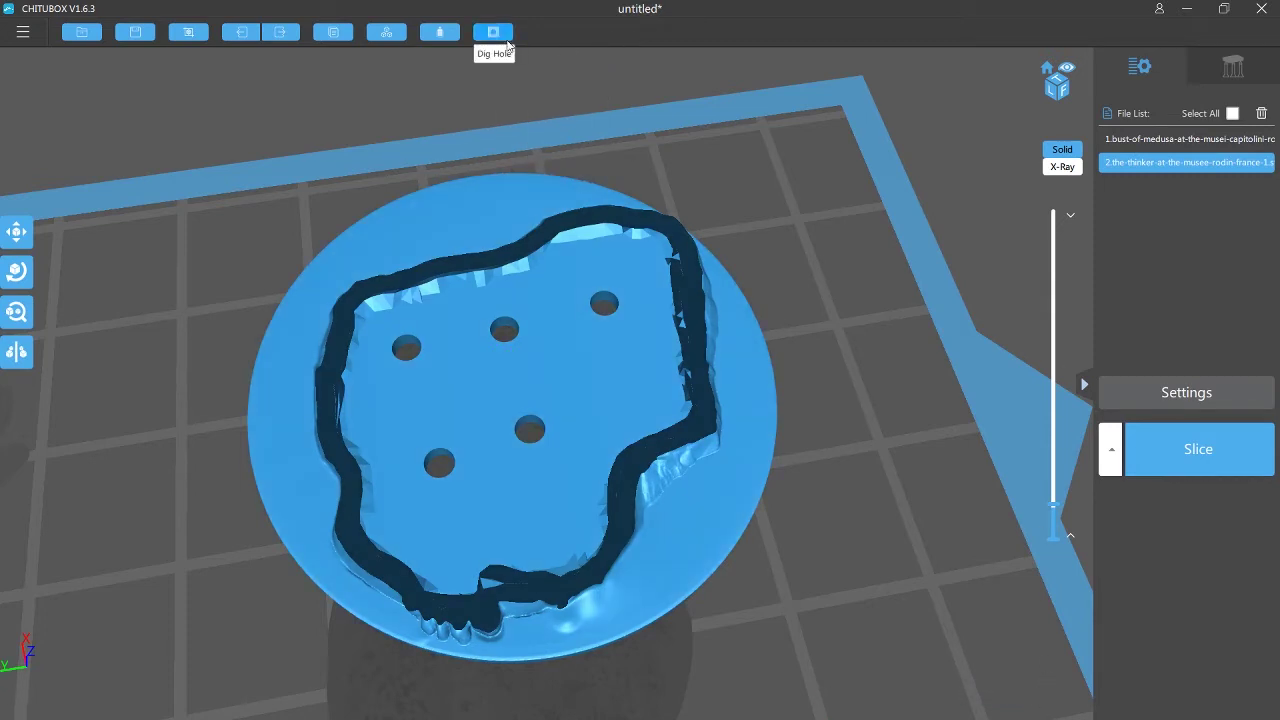
Dig a 2.00 mm circular hole, 8.00 mm deep, between the two rows of holes in the Thinker's base.
click(500, 34)
click(528, 164)
click(472, 387)
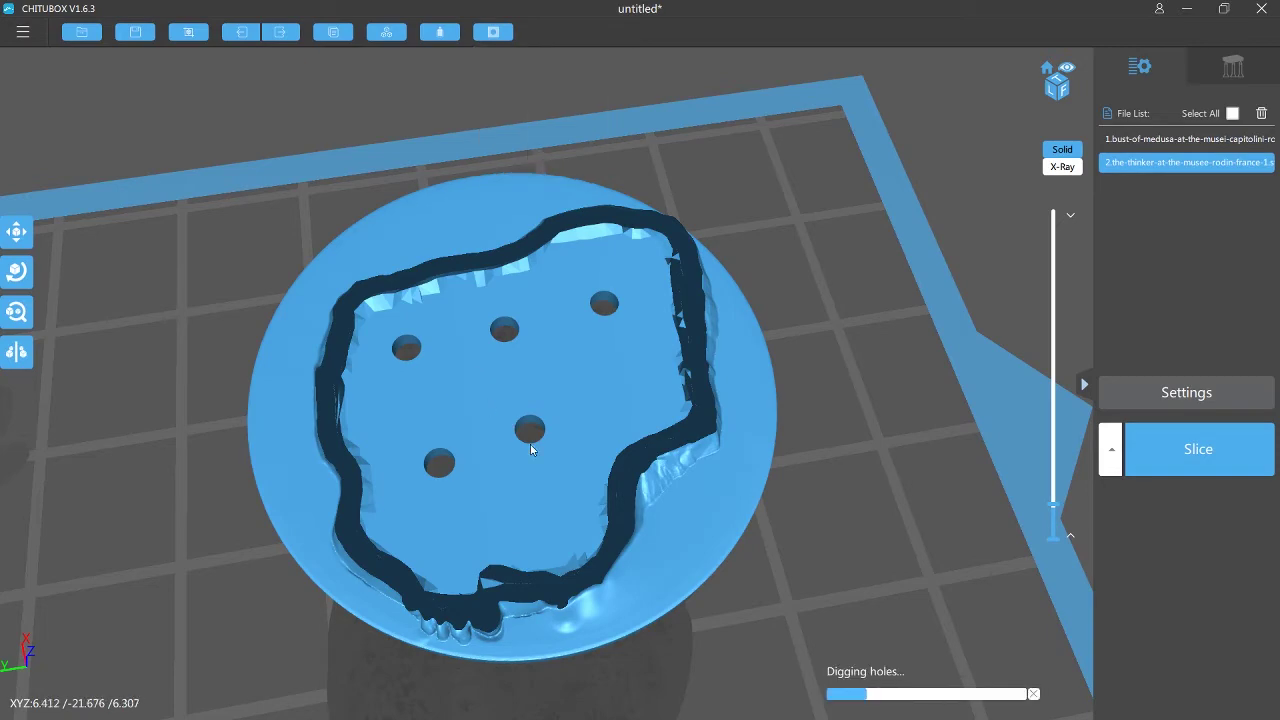
mouse_move(535, 442)
right_down()
mouse_move(551, 499)
mouse_move(532, 503)
right_up()
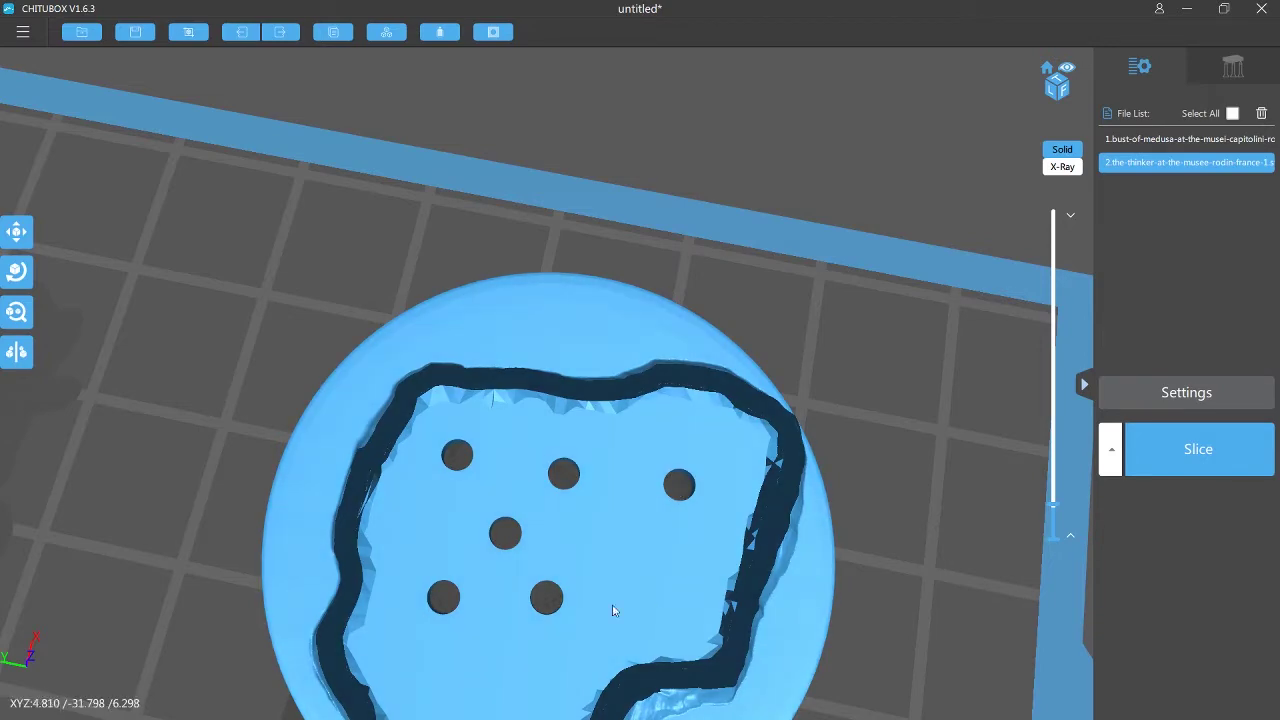
Inspect the drain holes in both bases from beneath, then restore the layer view to the models' full height.
right_drag(614, 606, 571, 392)
scroll(517, 464, down, 5)
right_drag(516, 463, 536, 392)
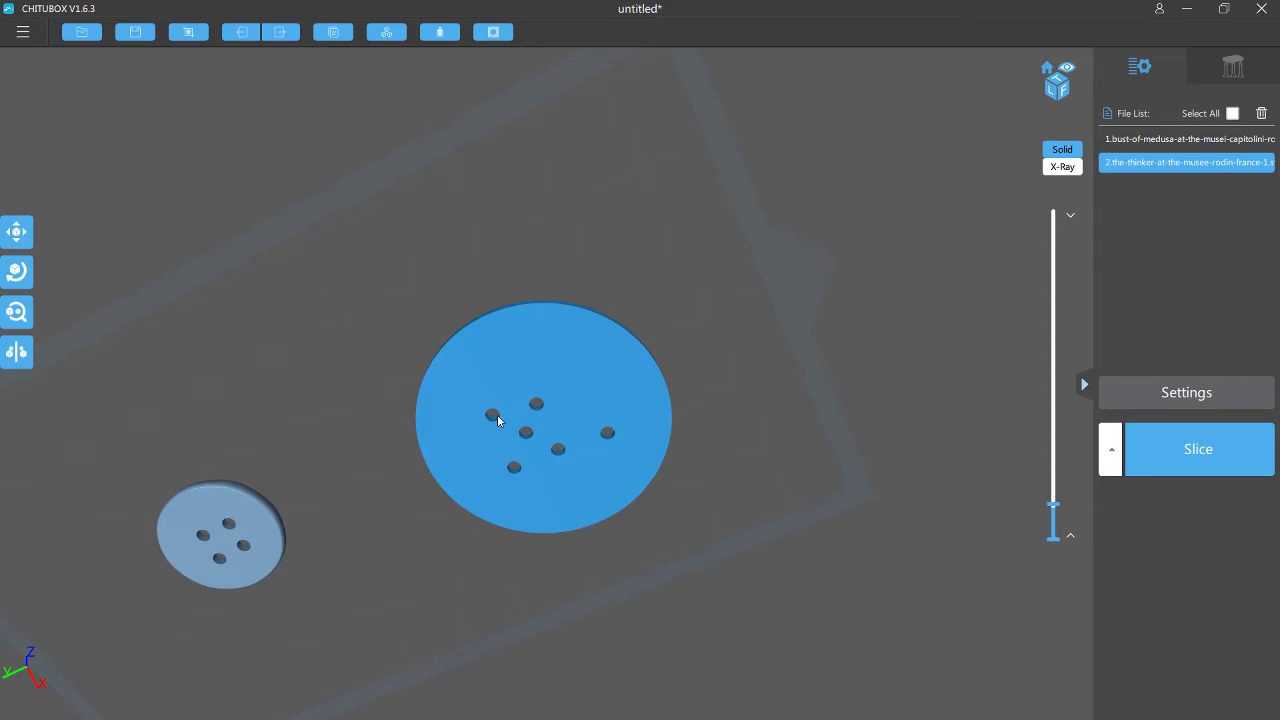
drag(488, 422, 545, 528)
drag(1062, 507, 1068, 213)
drag(920, 327, 528, 495)
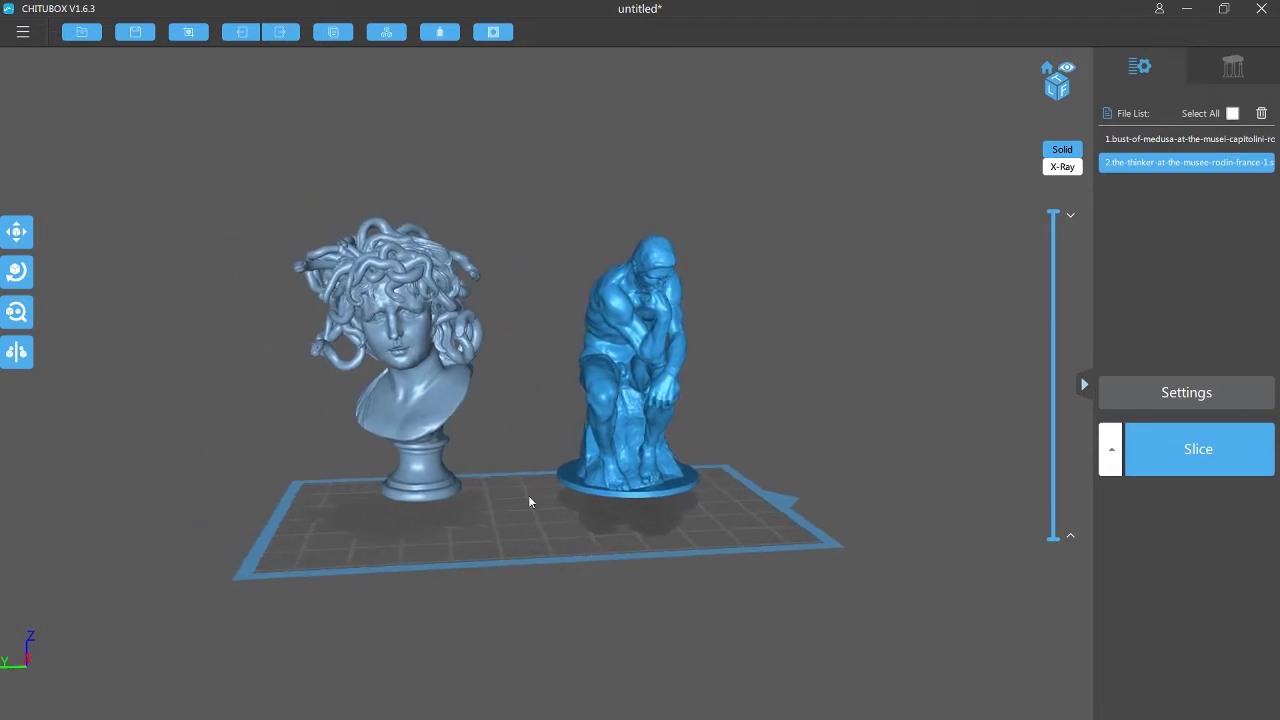
Select the Thinker statue and open the support settings.
click(417, 434)
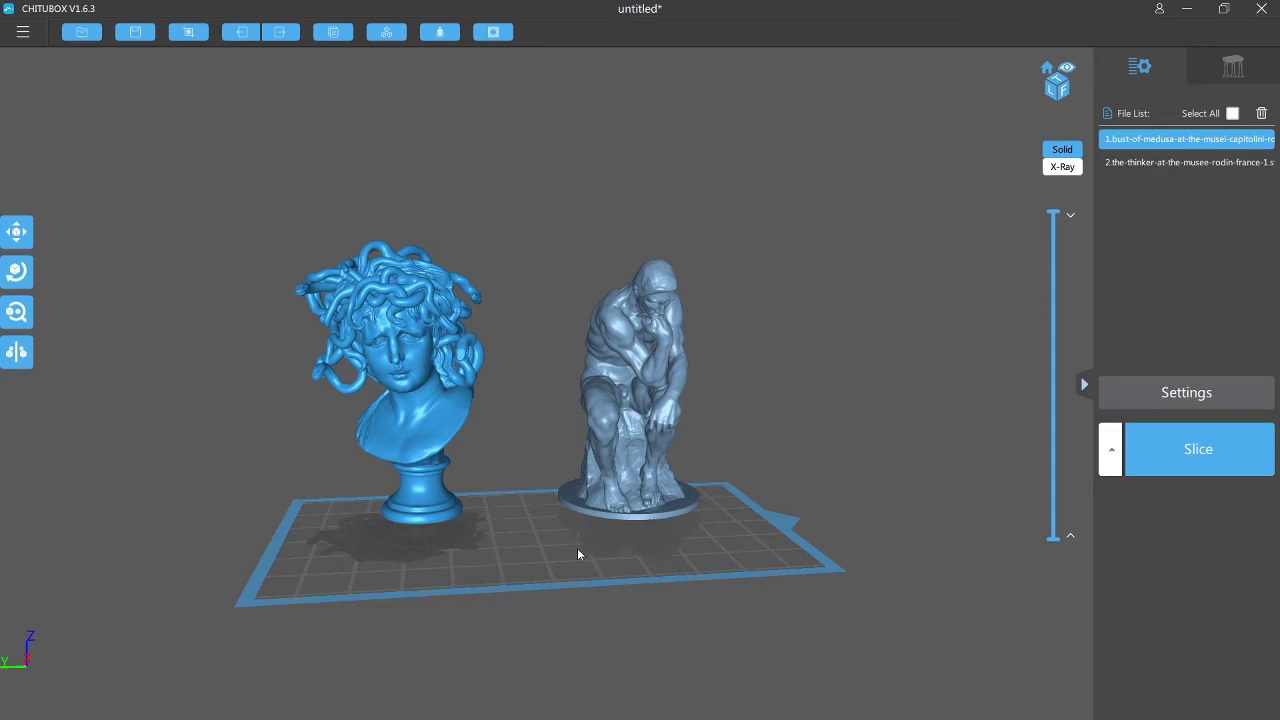
drag(426, 404, 616, 543)
click(651, 491)
right_drag(597, 516, 688, 471)
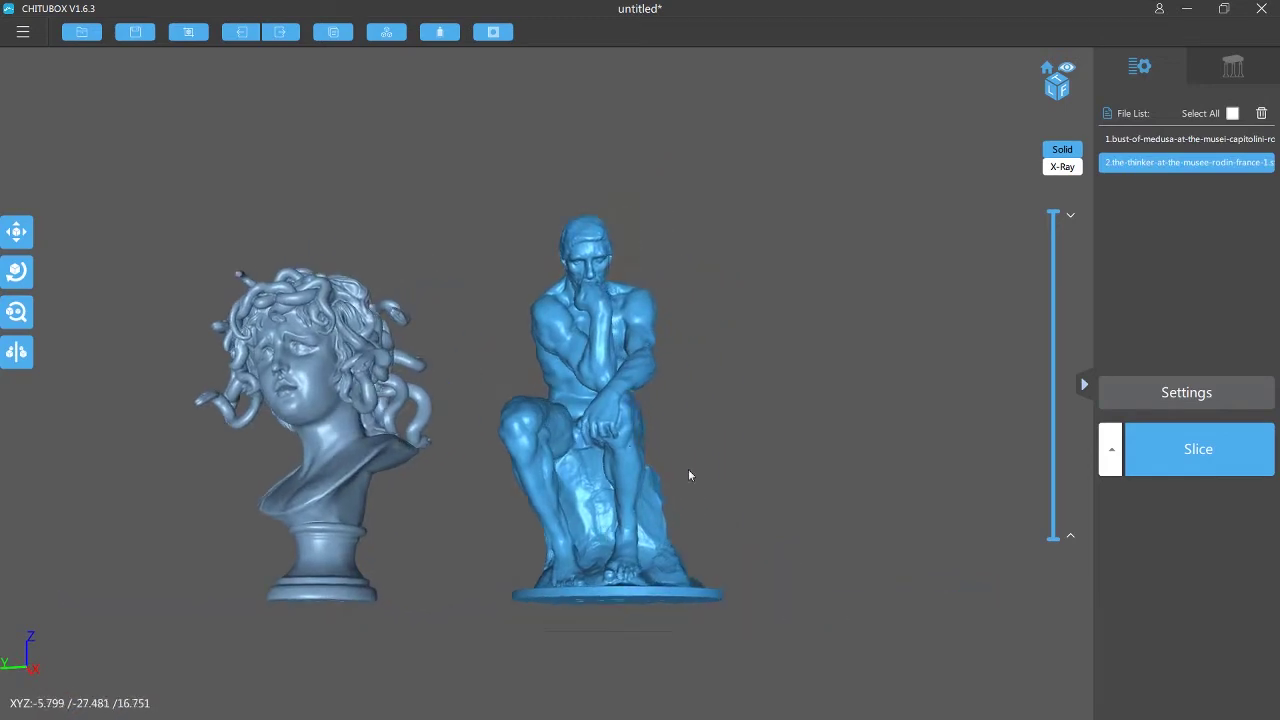
click(1236, 67)
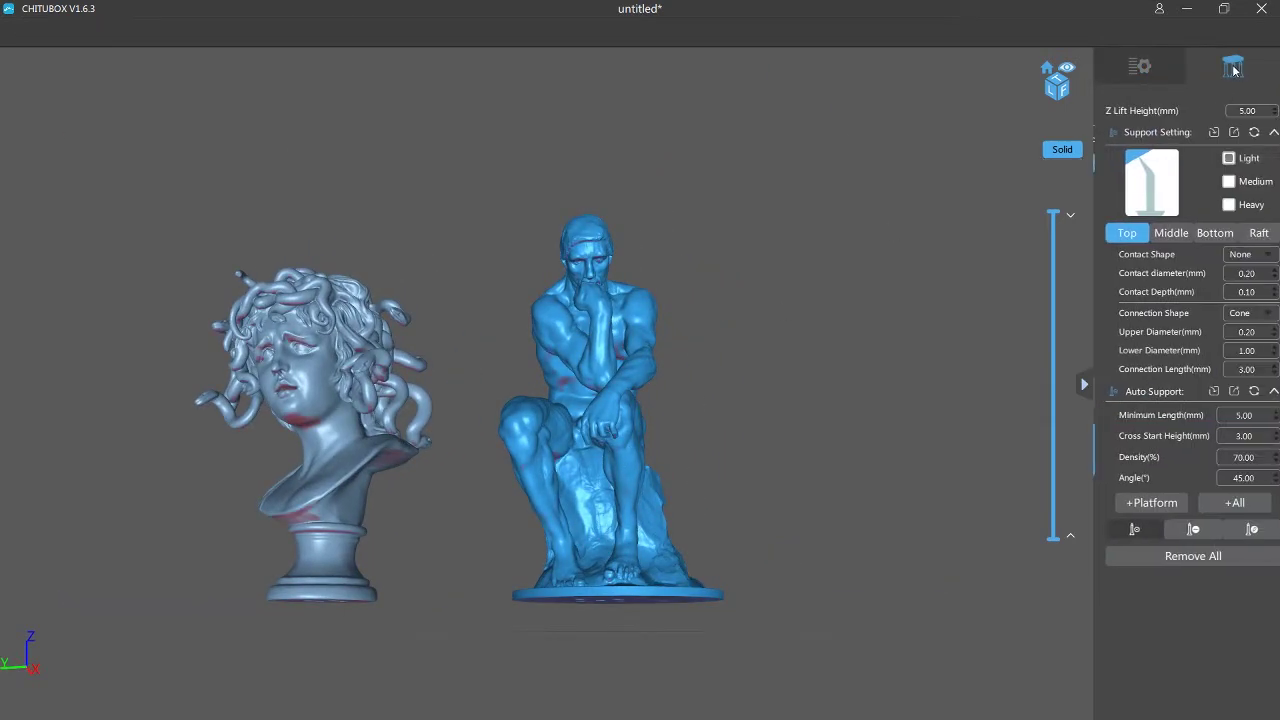
Examine the hollow interiors and wall thickness of both models through layer cross-sections, lowering the cut to about 32.24 mm.
right_drag(714, 567, 1023, 218)
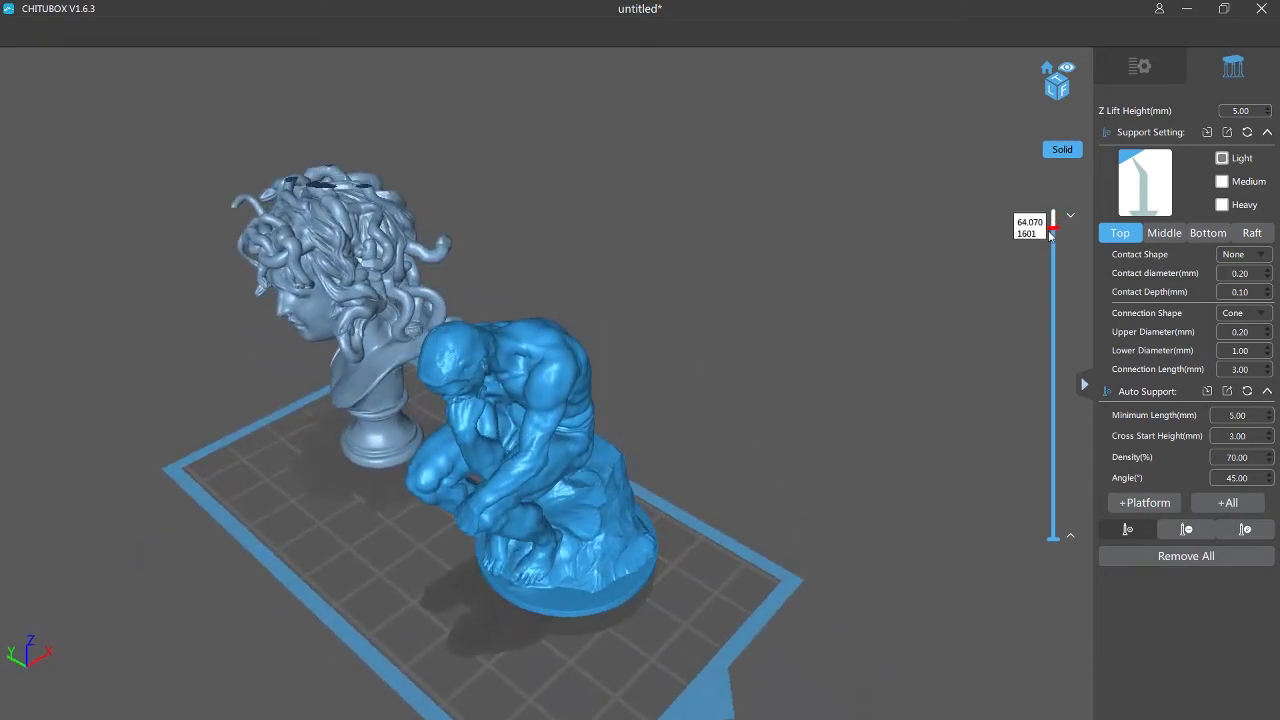
mouse_move(1050, 235)
mouse_down()
mouse_move(1052, 425)
mouse_move(1079, 512)
mouse_move(1055, 214)
mouse_up()
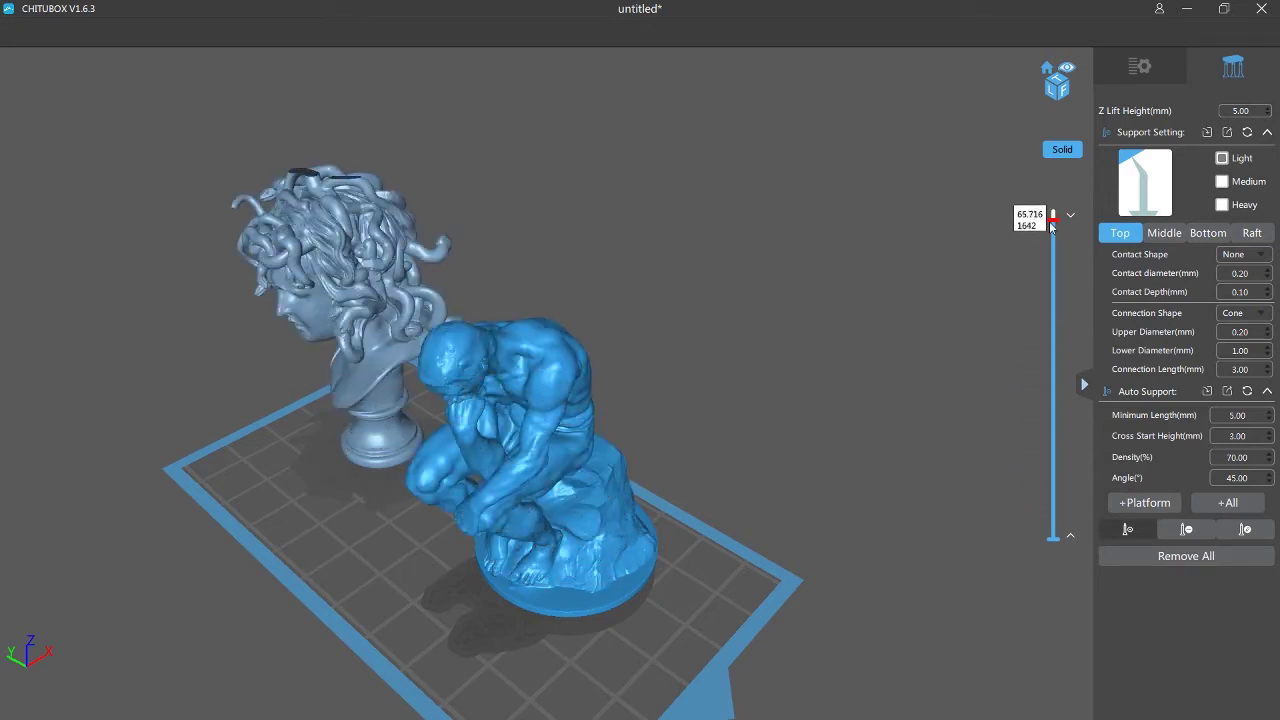
drag(1052, 259, 1056, 279)
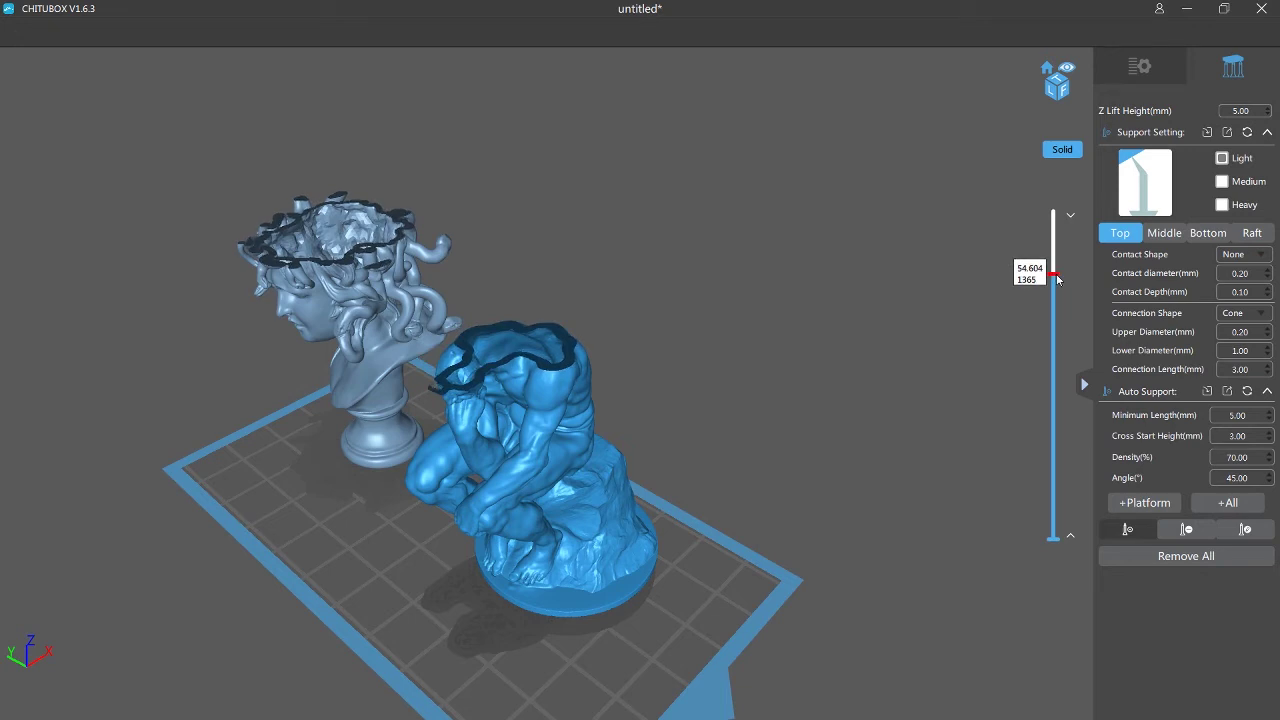
right_drag(516, 518, 508, 544)
scroll(460, 521, up, 3)
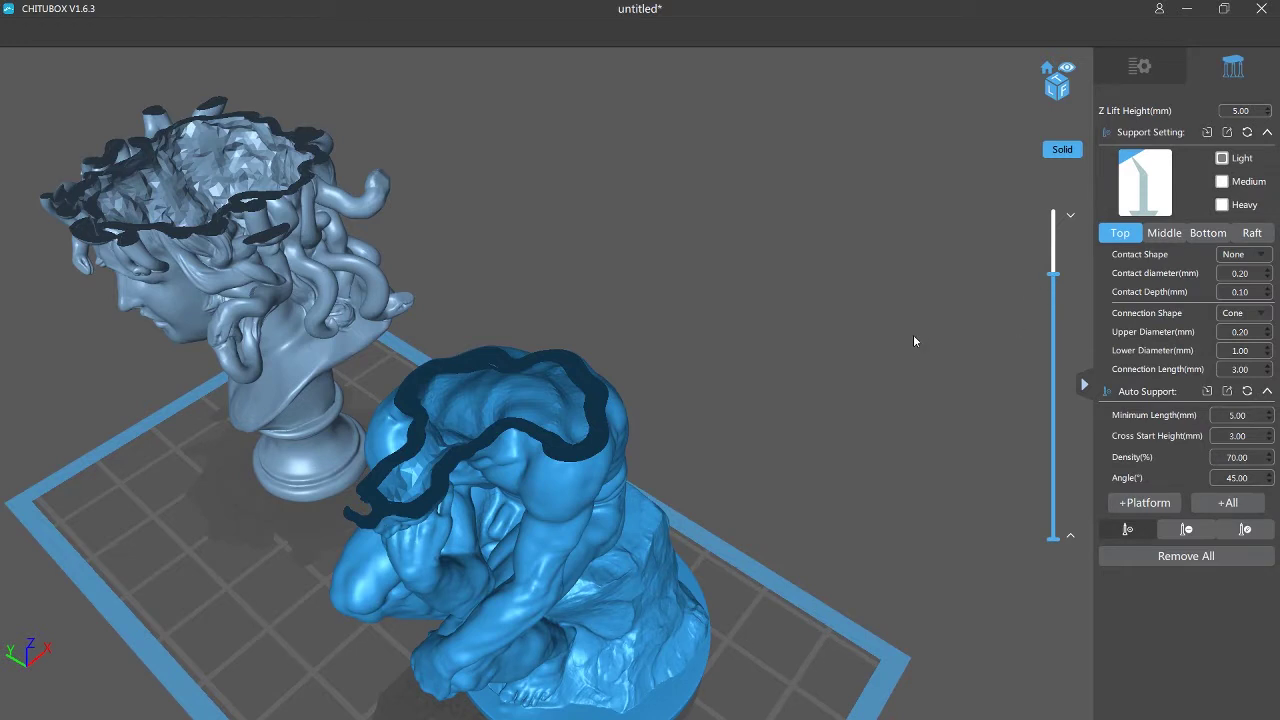
drag(1052, 280, 1073, 384)
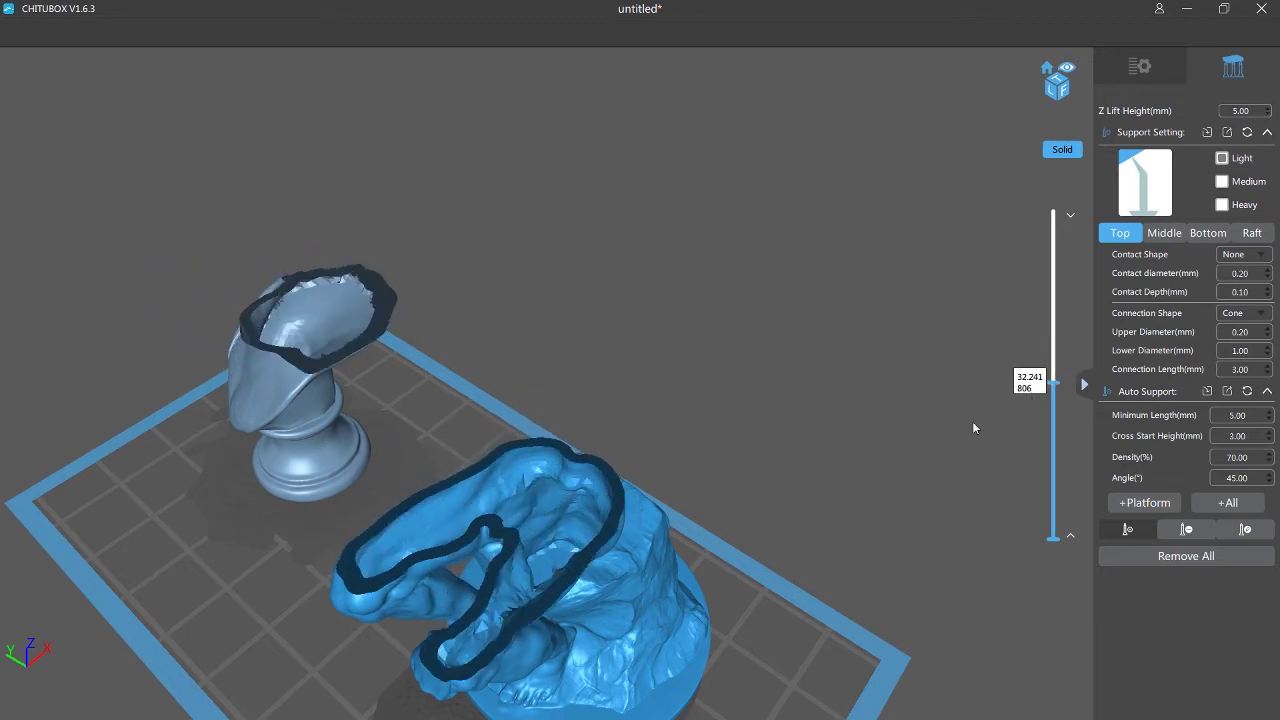
right_drag(973, 428, 808, 403)
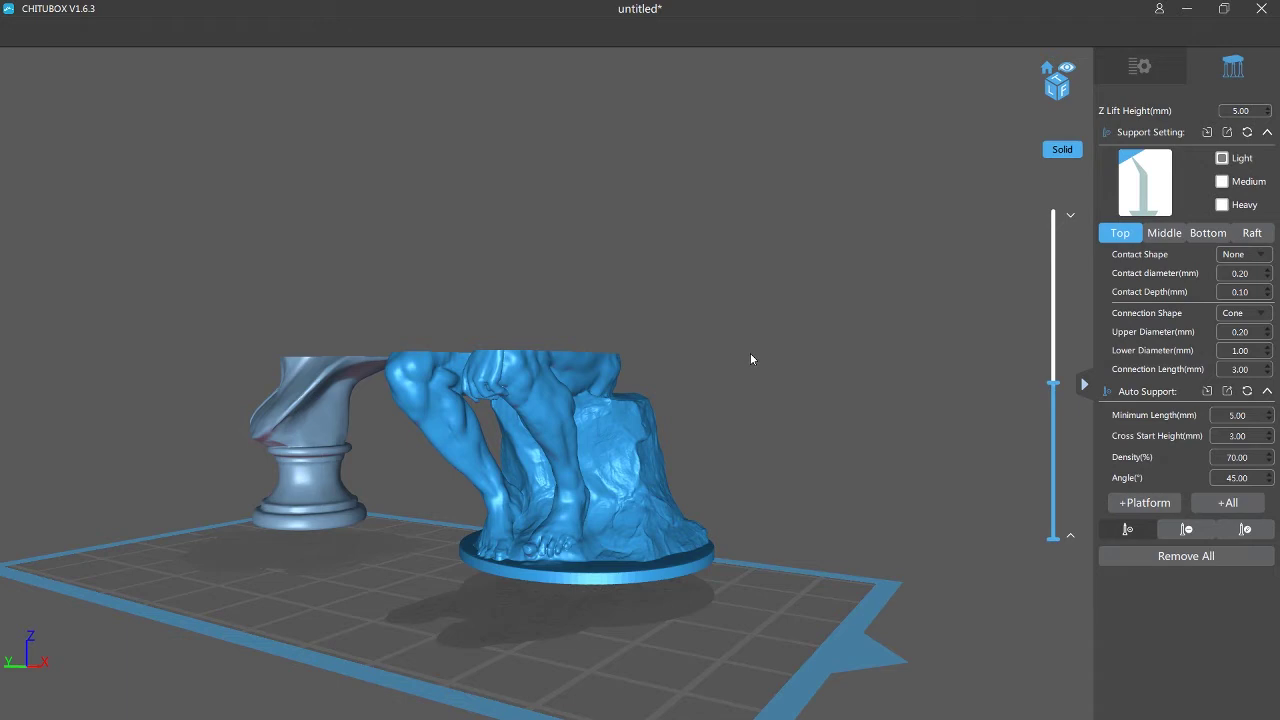
right_drag(797, 412, 618, 400)
Choose the Heavy support preset for supporting the underside of the Thinker's base.
right_drag(632, 517, 608, 277)
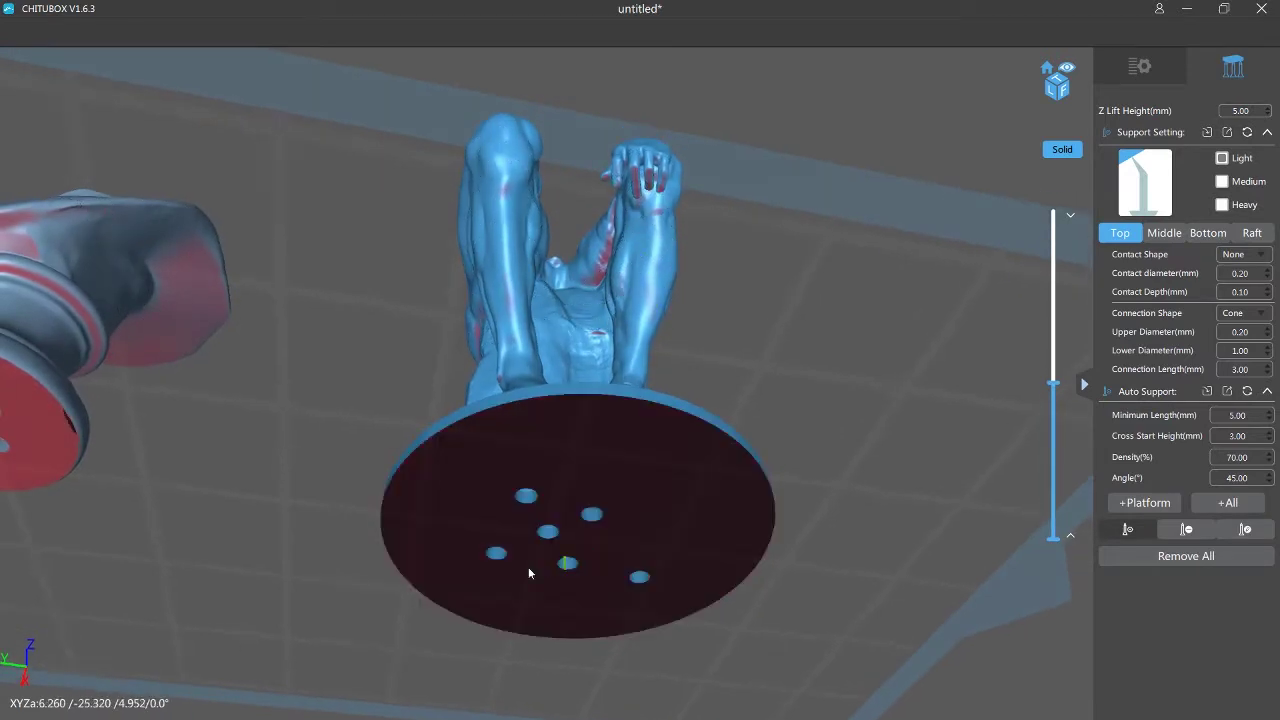
right_drag(505, 557, 643, 595)
drag(706, 355, 738, 257)
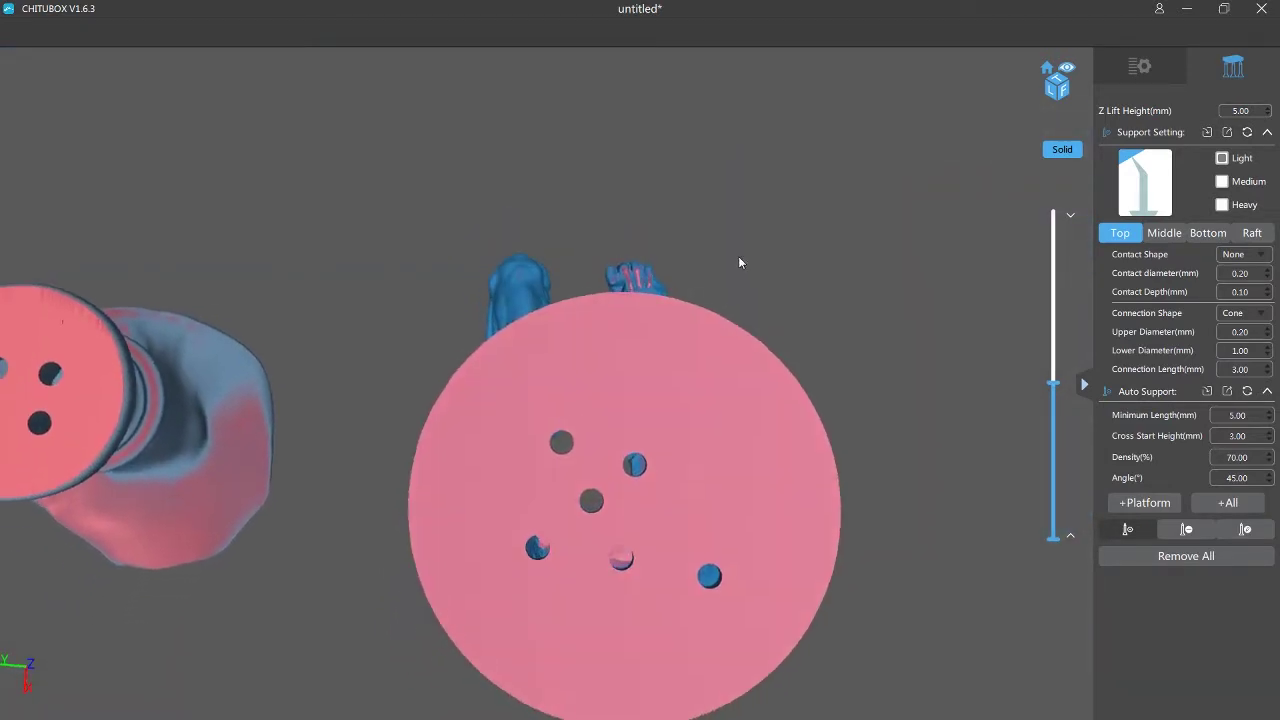
scroll(643, 600, down, 5)
drag(543, 577, 517, 569)
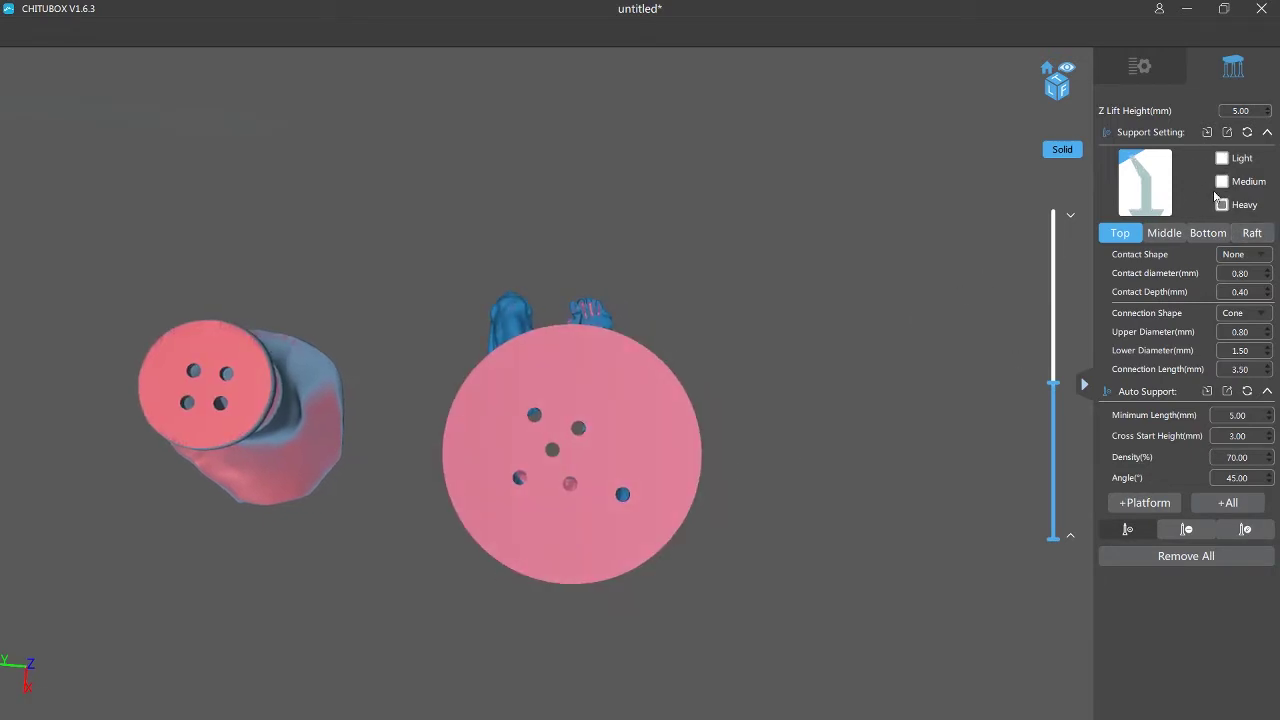
mouse_move(724, 298)
right_down()
mouse_move(731, 380)
mouse_move(700, 567)
mouse_move(688, 375)
mouse_move(733, 320)
mouse_move(724, 297)
right_up()
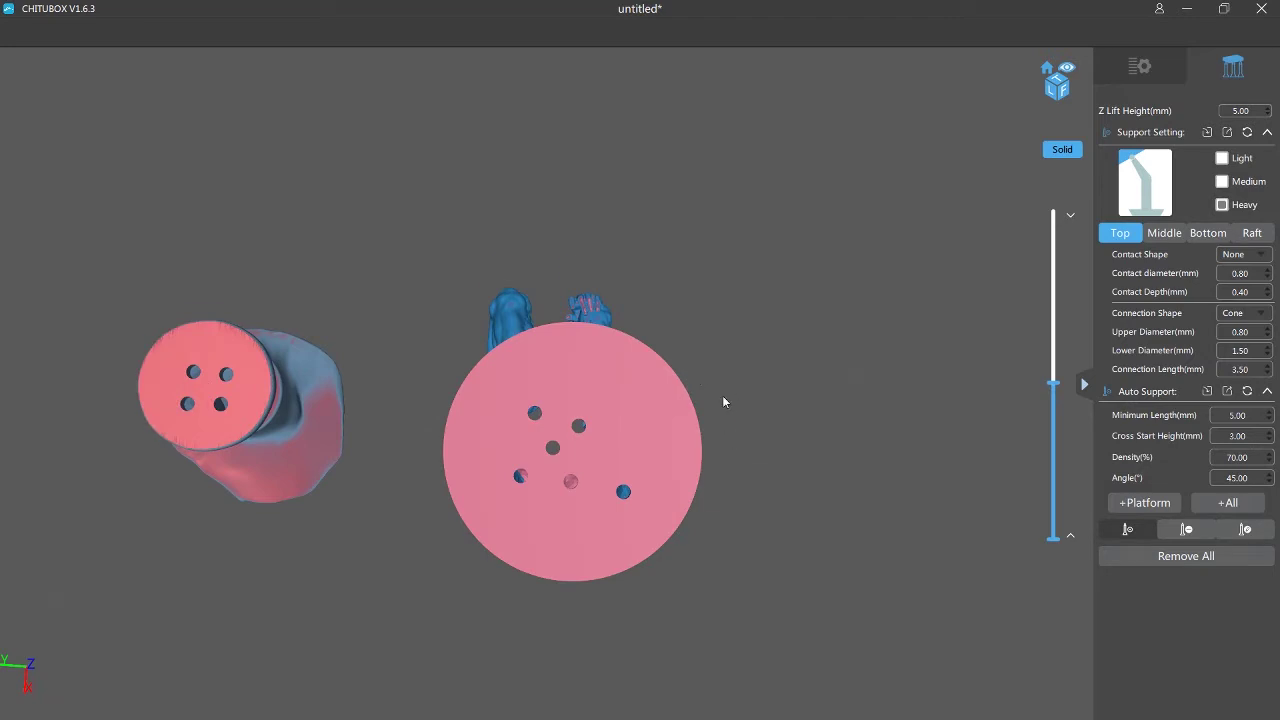
Place heavy supports along the outer edge of the Thinker's base, from the rear around the side farther from Medusa to the front.
right_drag(724, 402, 723, 425)
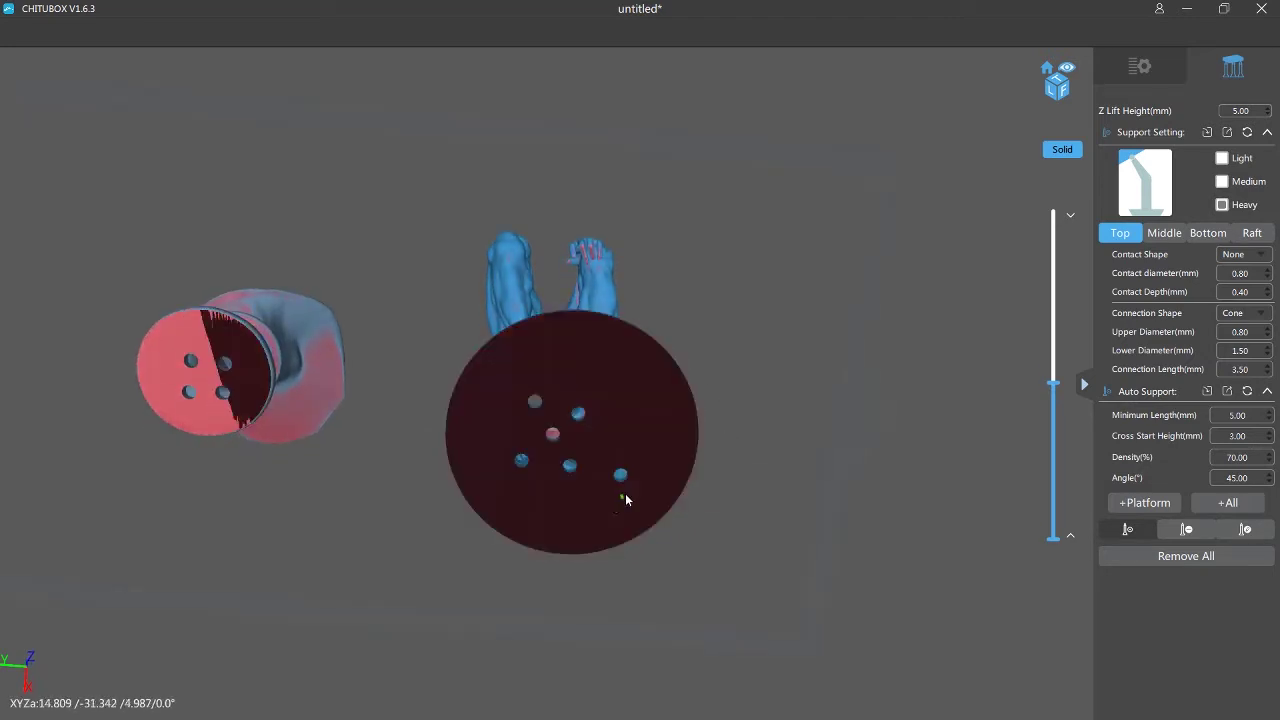
right_drag(773, 455, 611, 533)
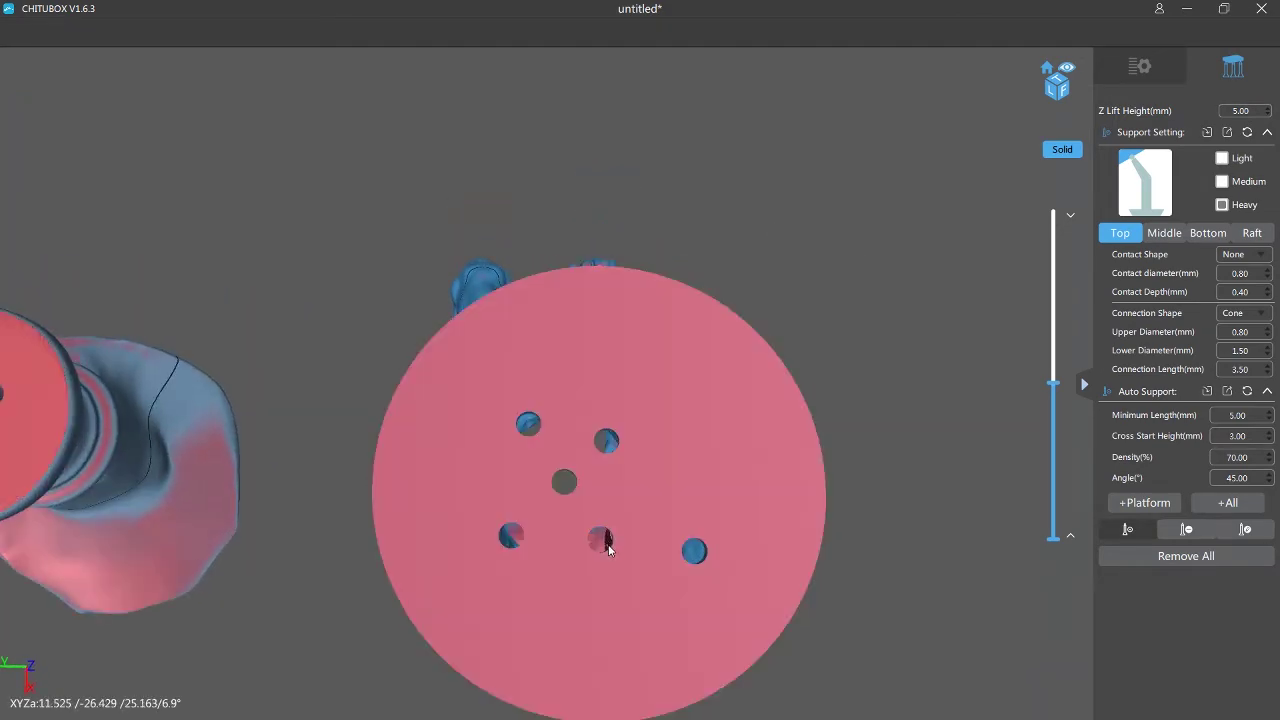
mouse_move(583, 383)
right_down()
mouse_move(578, 453)
mouse_move(580, 306)
mouse_move(580, 360)
right_up()
right_drag(590, 434, 580, 391)
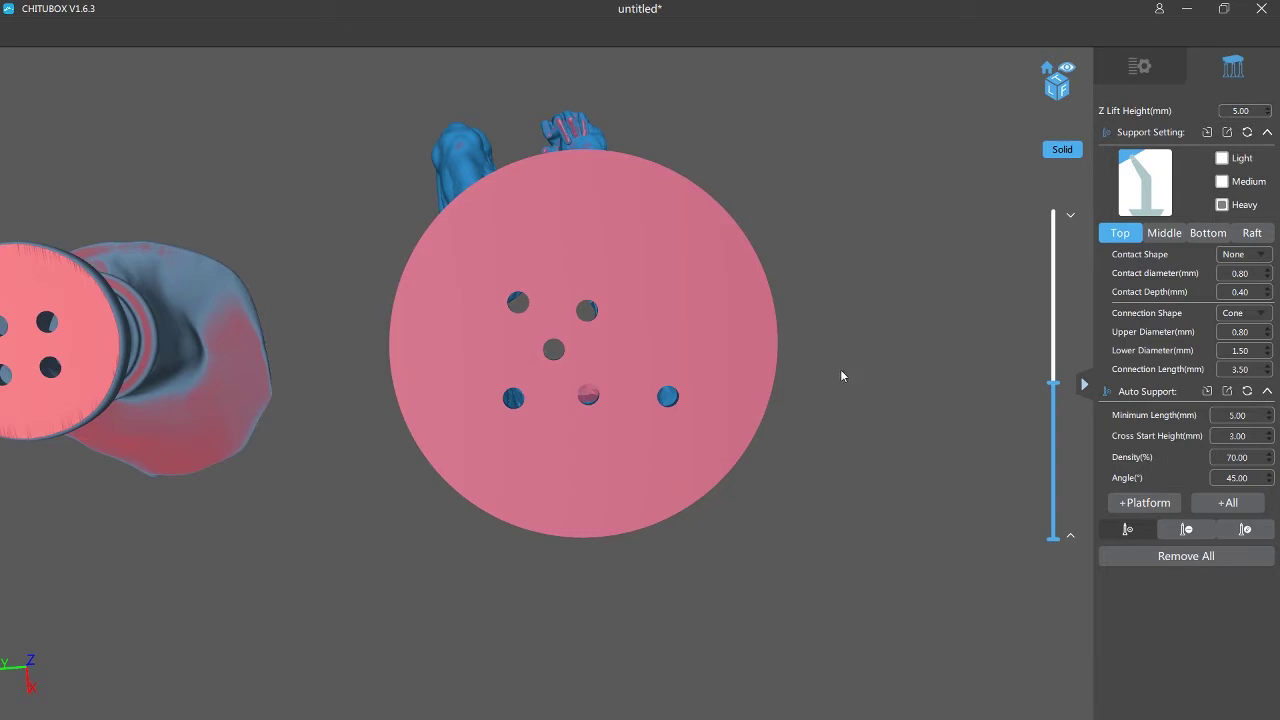
middle_drag(822, 303, 952, 391)
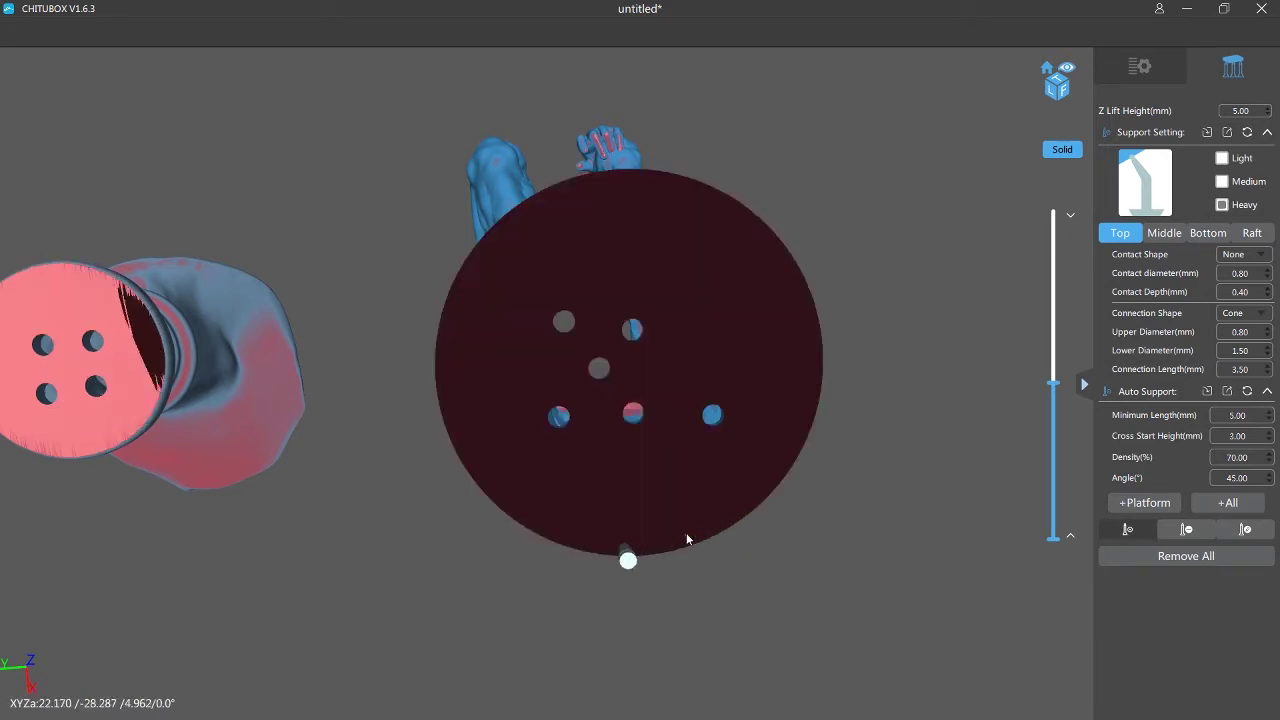
click(689, 540)
click(753, 505)
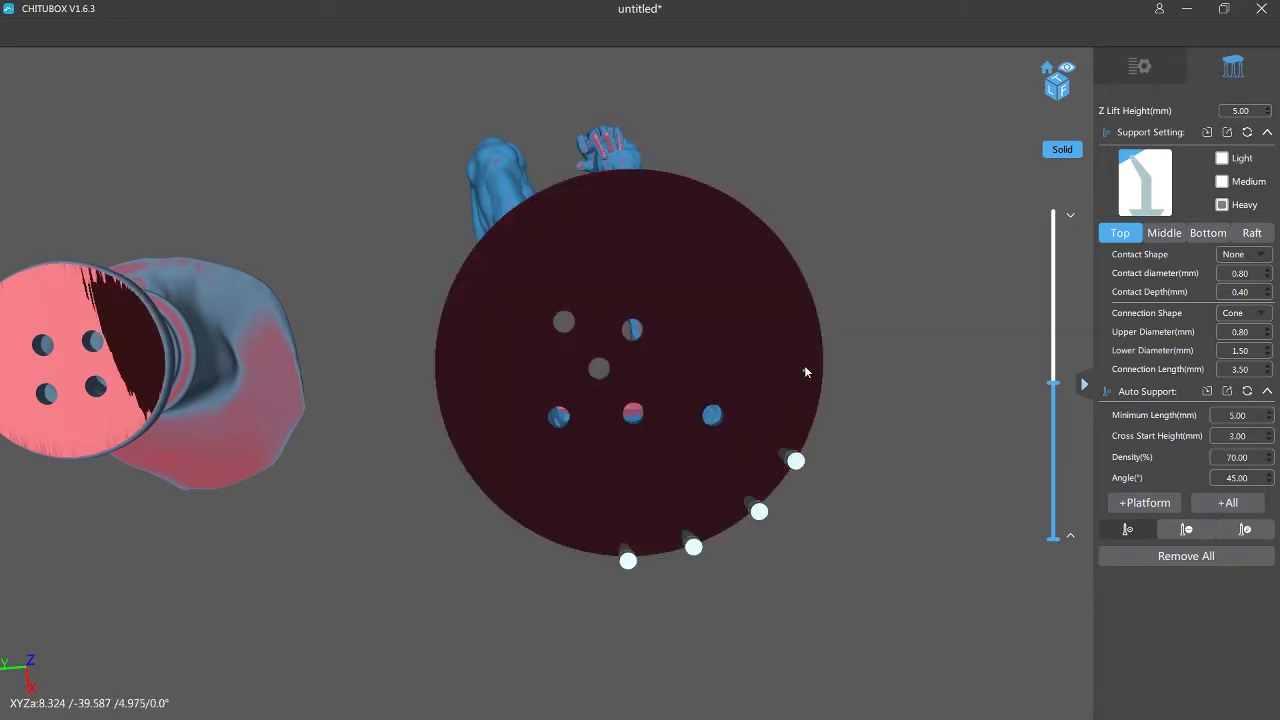
click(815, 358)
click(761, 221)
click(686, 181)
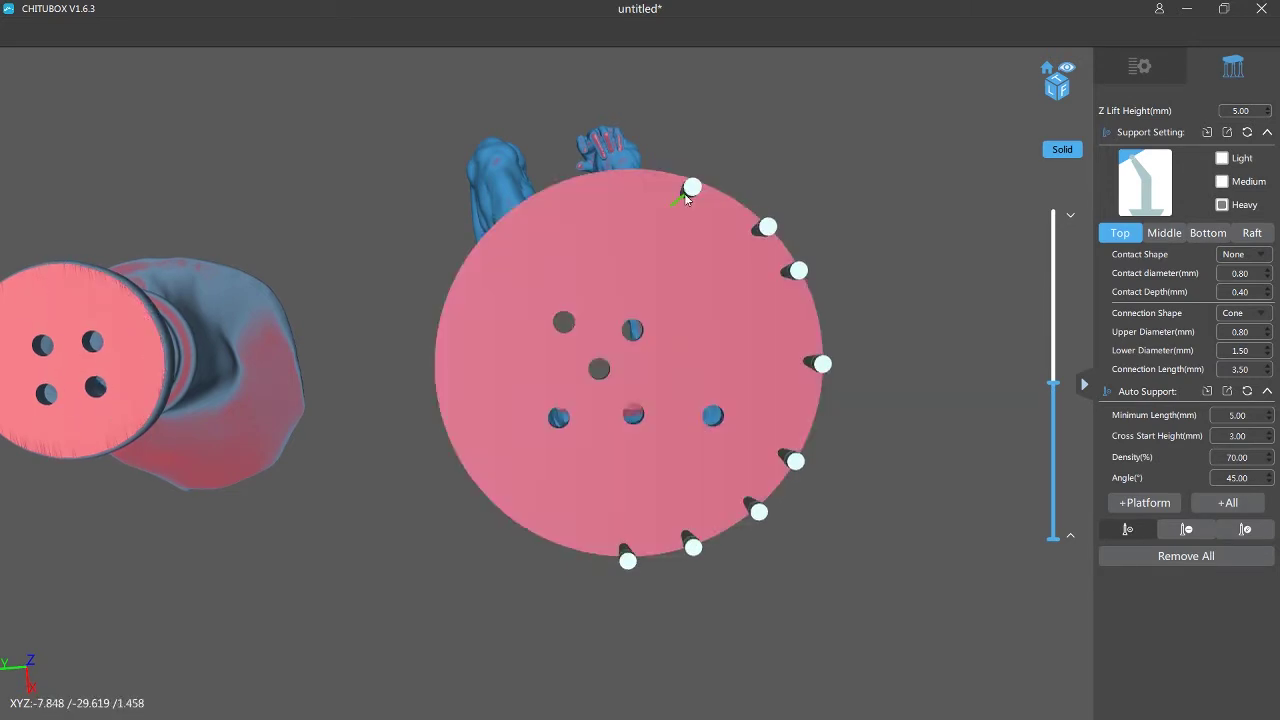
Complete the outer ring of heavy supports from the front around the Medusa-facing side to the rear of the Thinker's base.
click(622, 181)
click(536, 206)
click(479, 258)
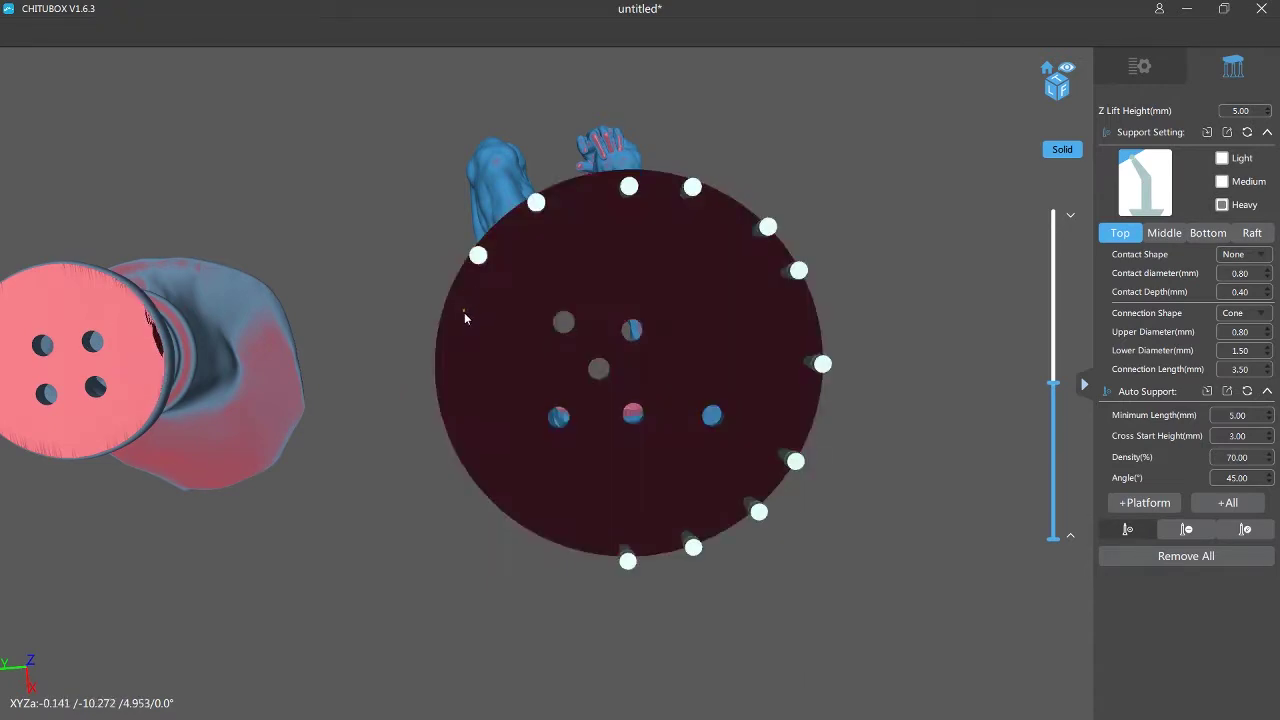
click(458, 321)
click(452, 386)
click(509, 506)
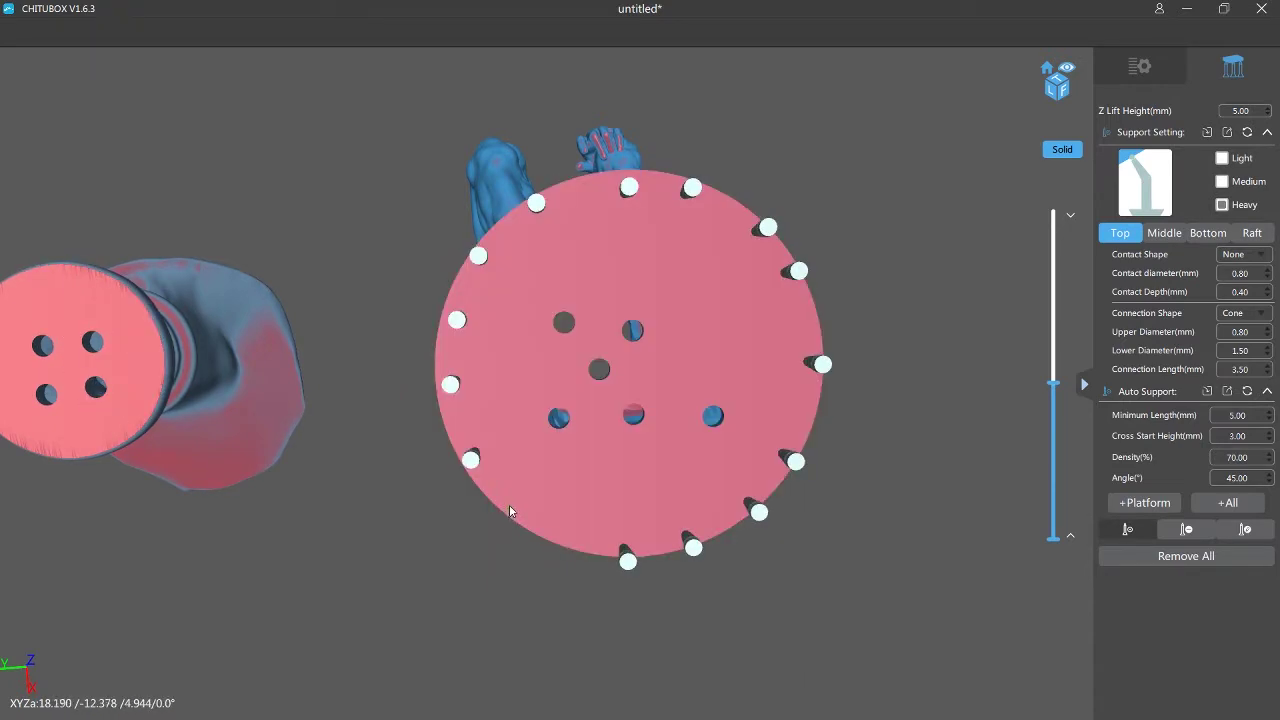
click(563, 540)
Undo a misplaced support, then start an inner ring of heavy supports along the rear and Medusa-facing side of the Thinker's base.
click(734, 489)
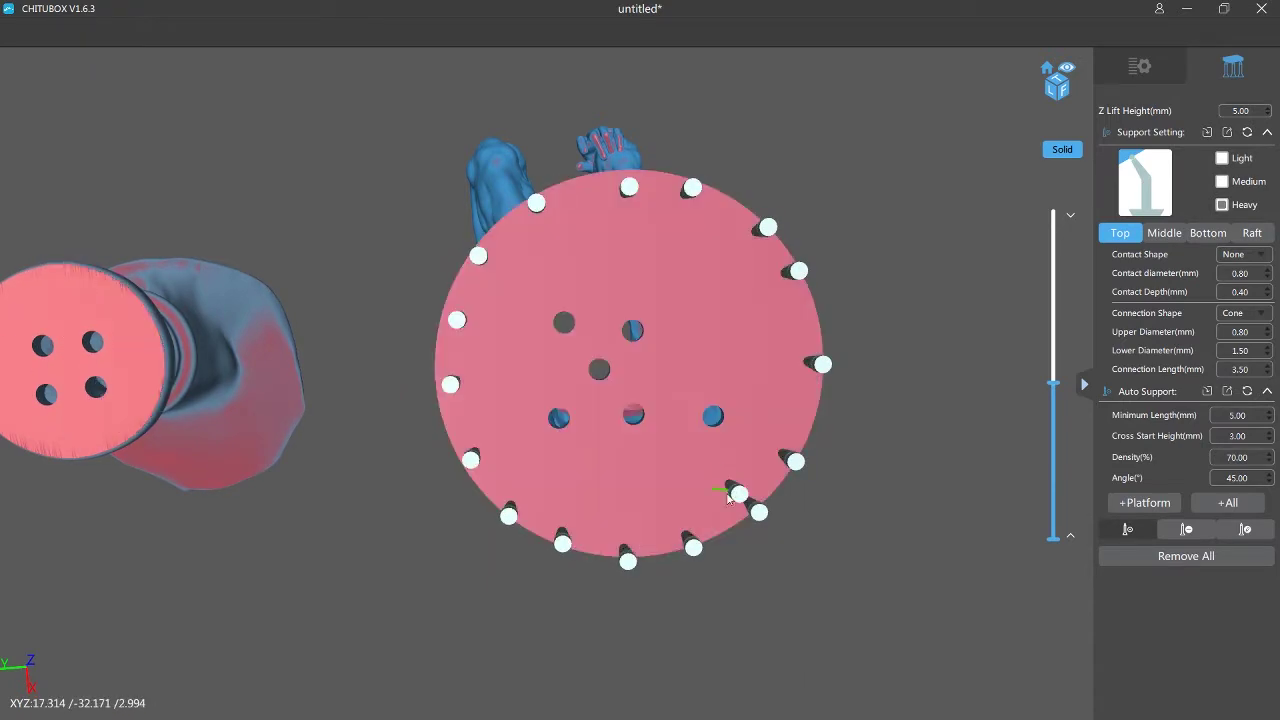
key(ctrl+z)
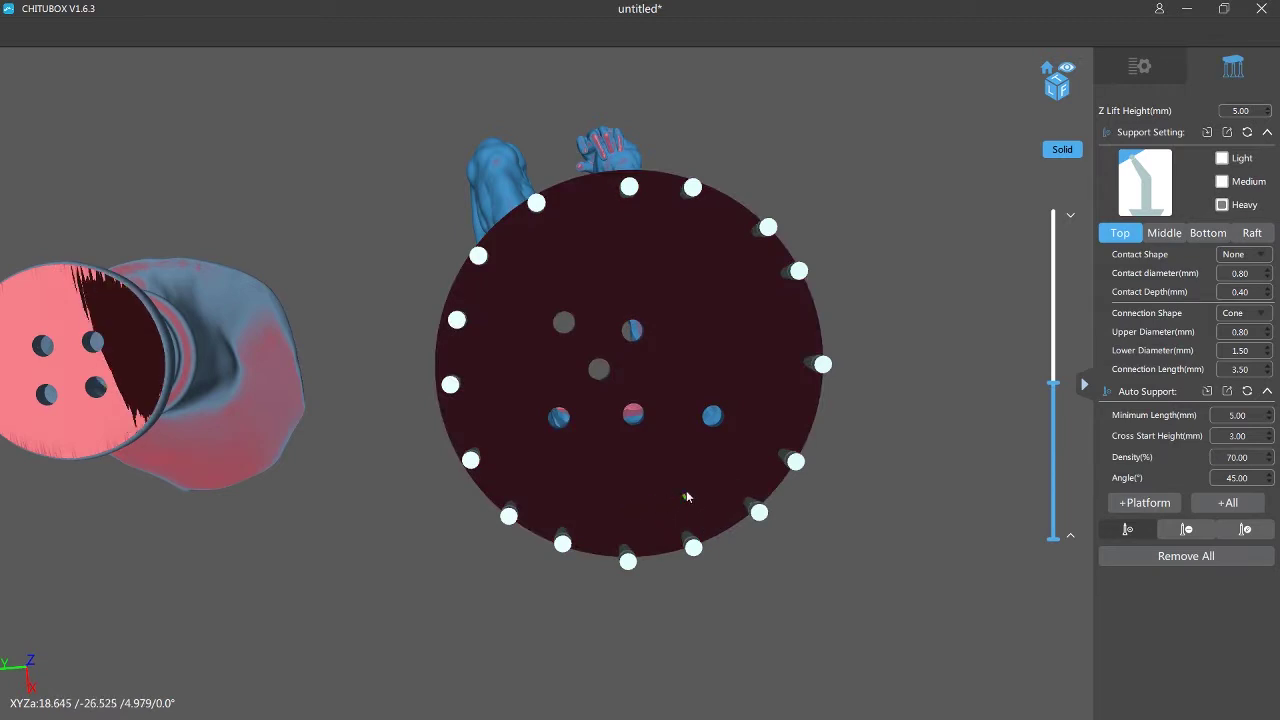
click(714, 499)
click(653, 514)
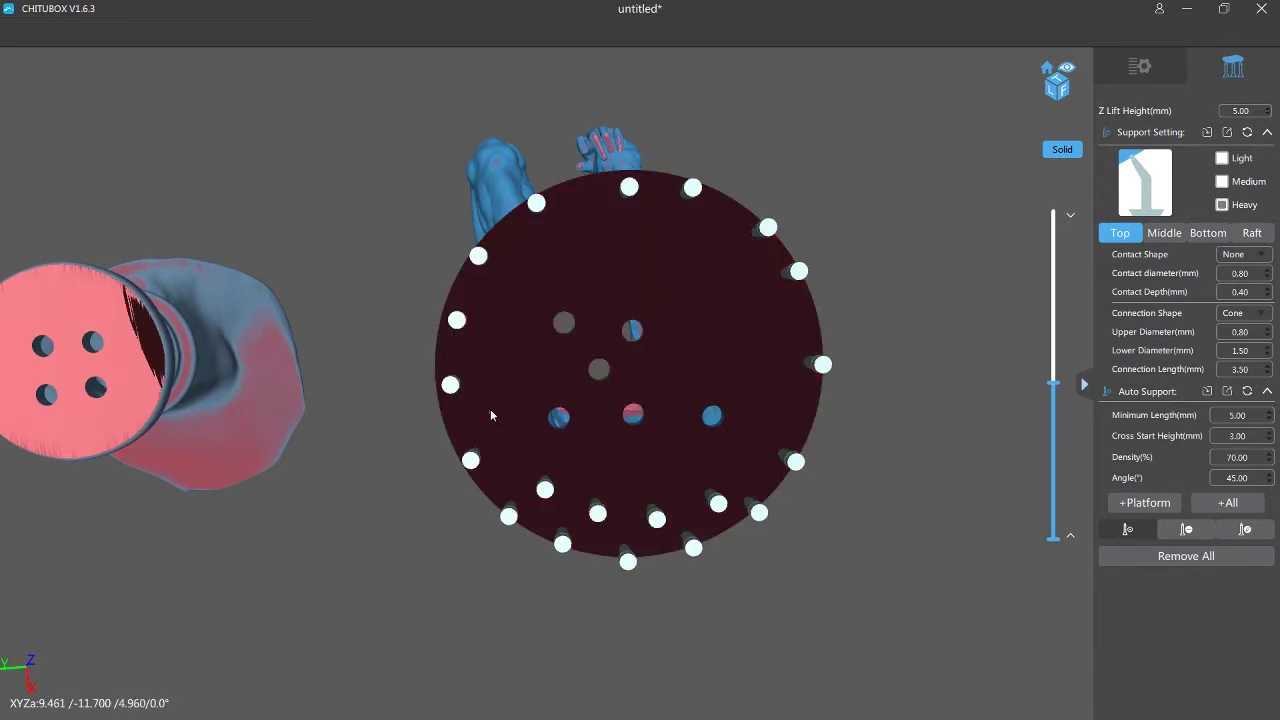
click(488, 413)
click(487, 354)
click(509, 289)
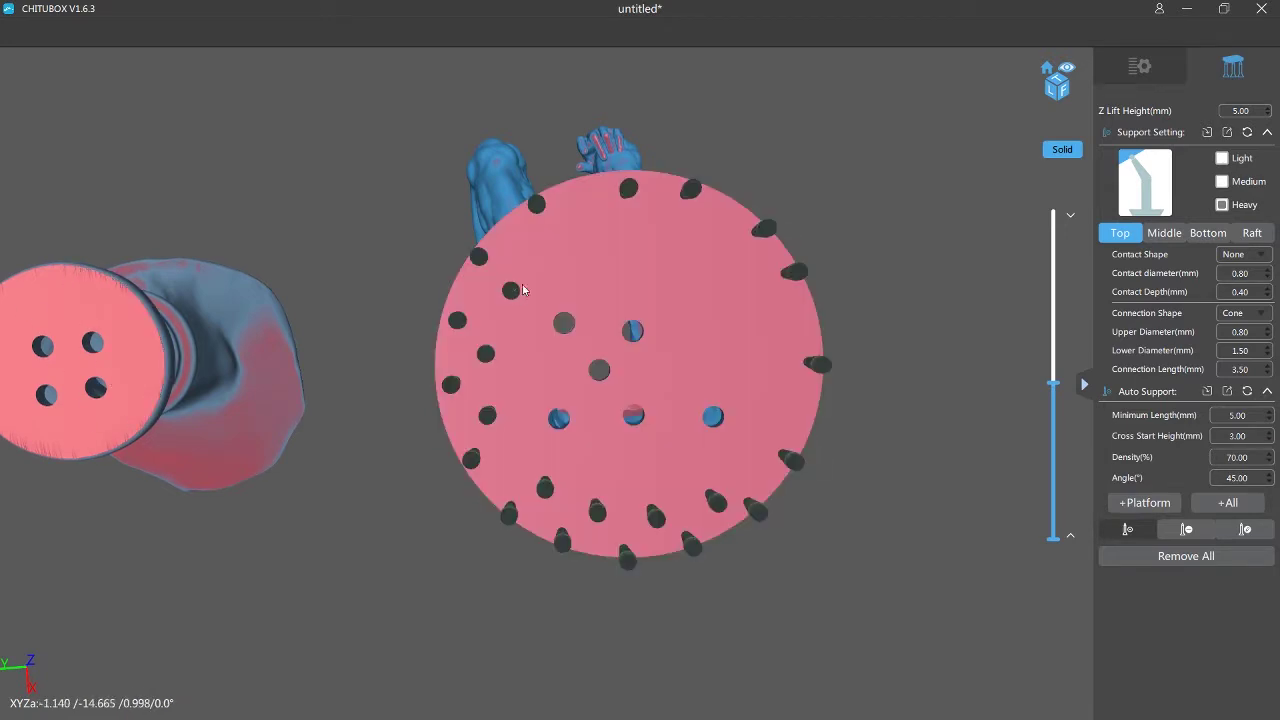
Complete the inner ring of heavy supports across the front and the side of the Thinker's base farther from Medusa.
click(551, 253)
click(605, 230)
click(667, 230)
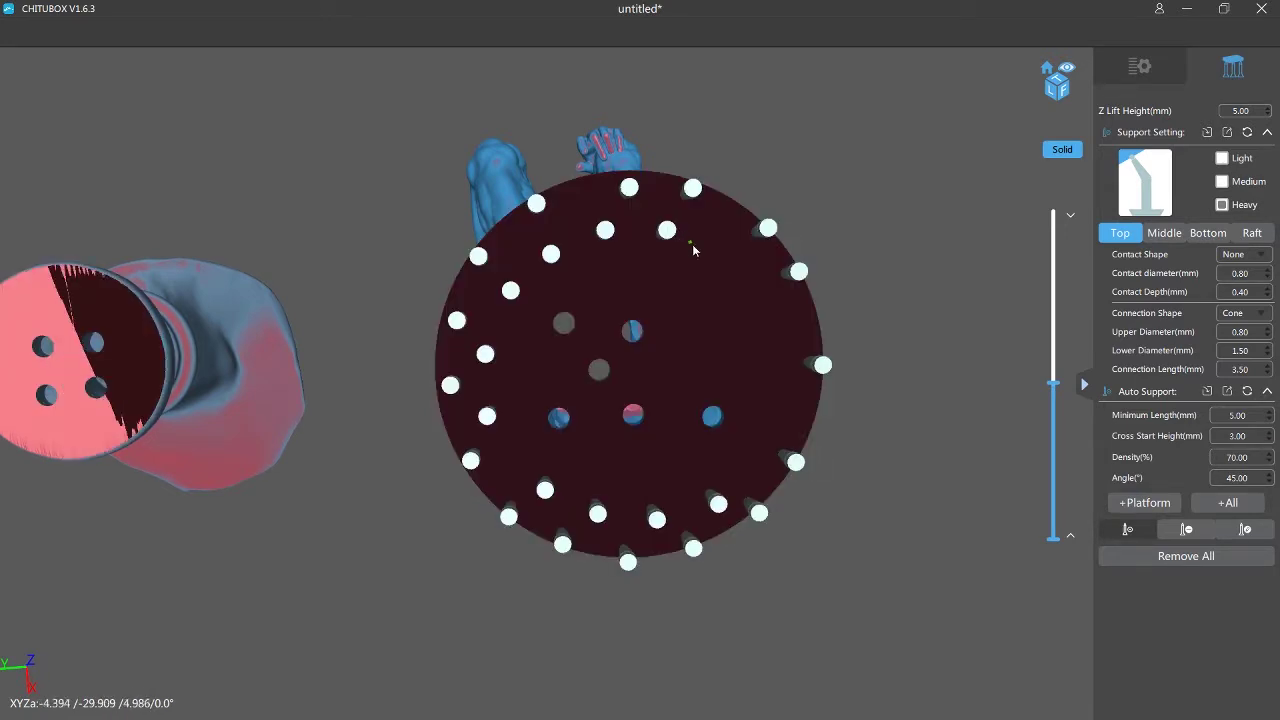
click(723, 254)
click(755, 304)
click(783, 378)
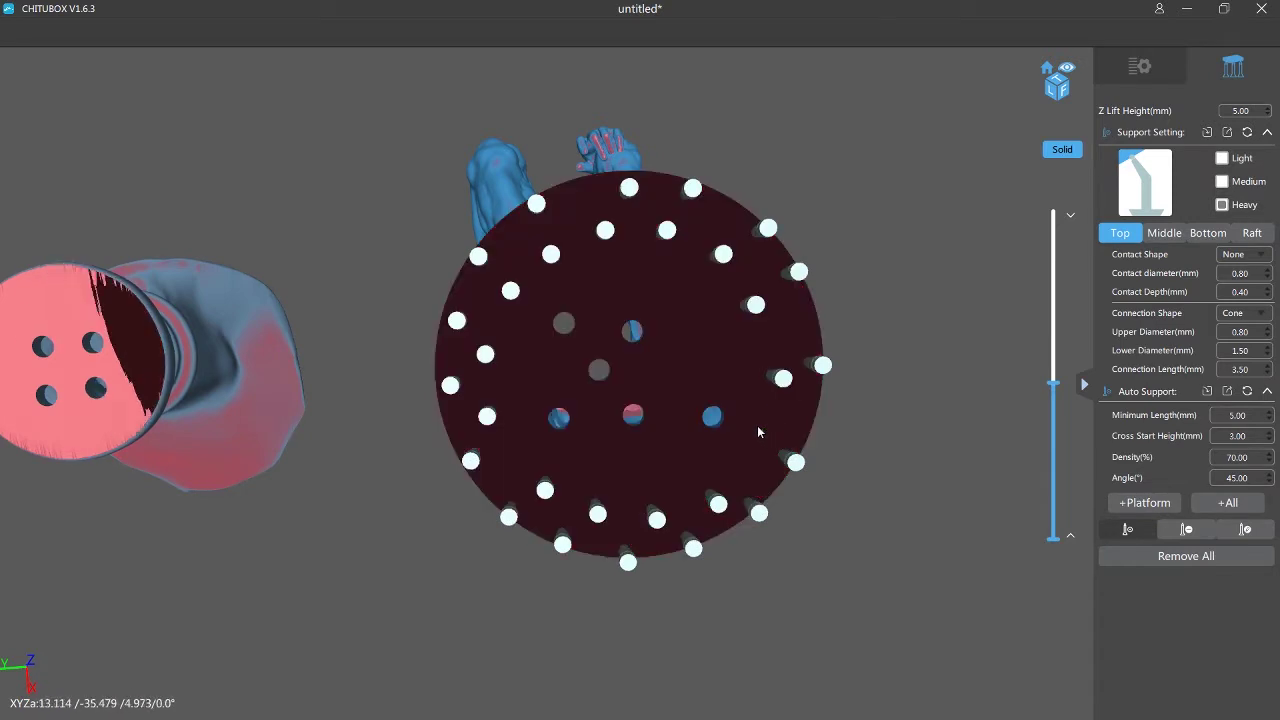
click(761, 424)
Place heavy supports around the group of drain holes, inside the inner ring on the Thinker's base.
click(662, 282)
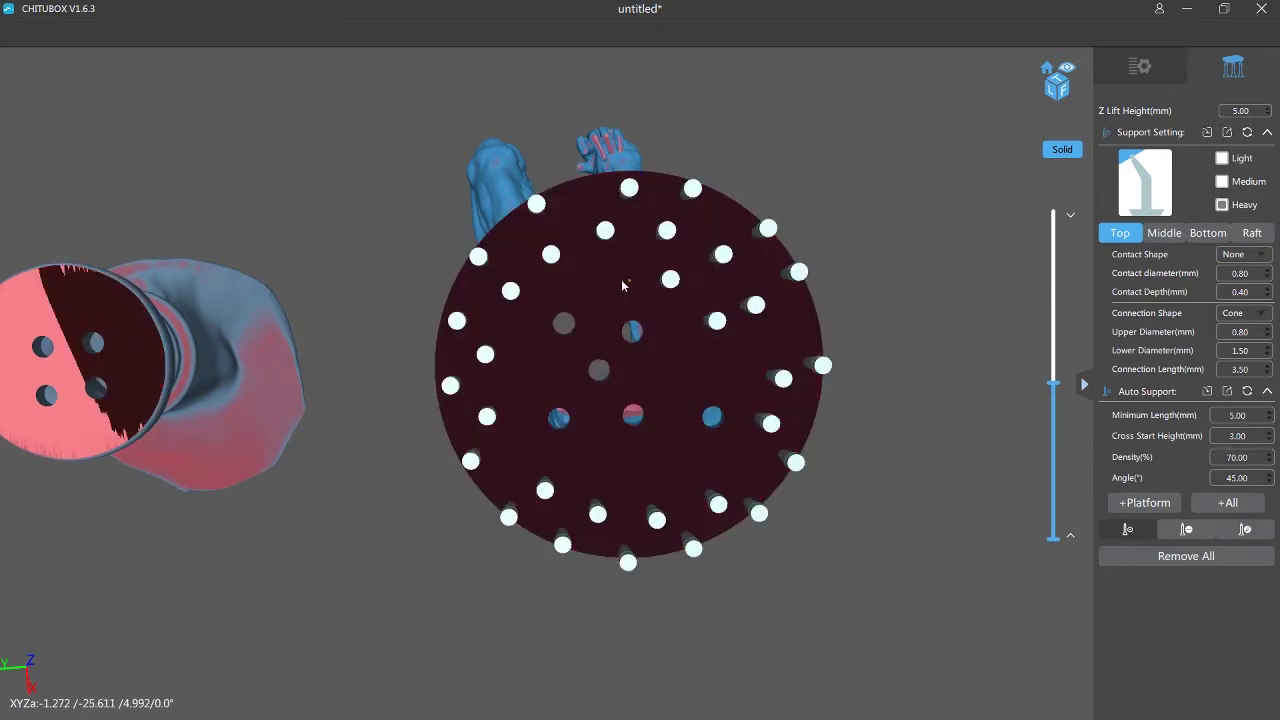
click(604, 288)
click(530, 368)
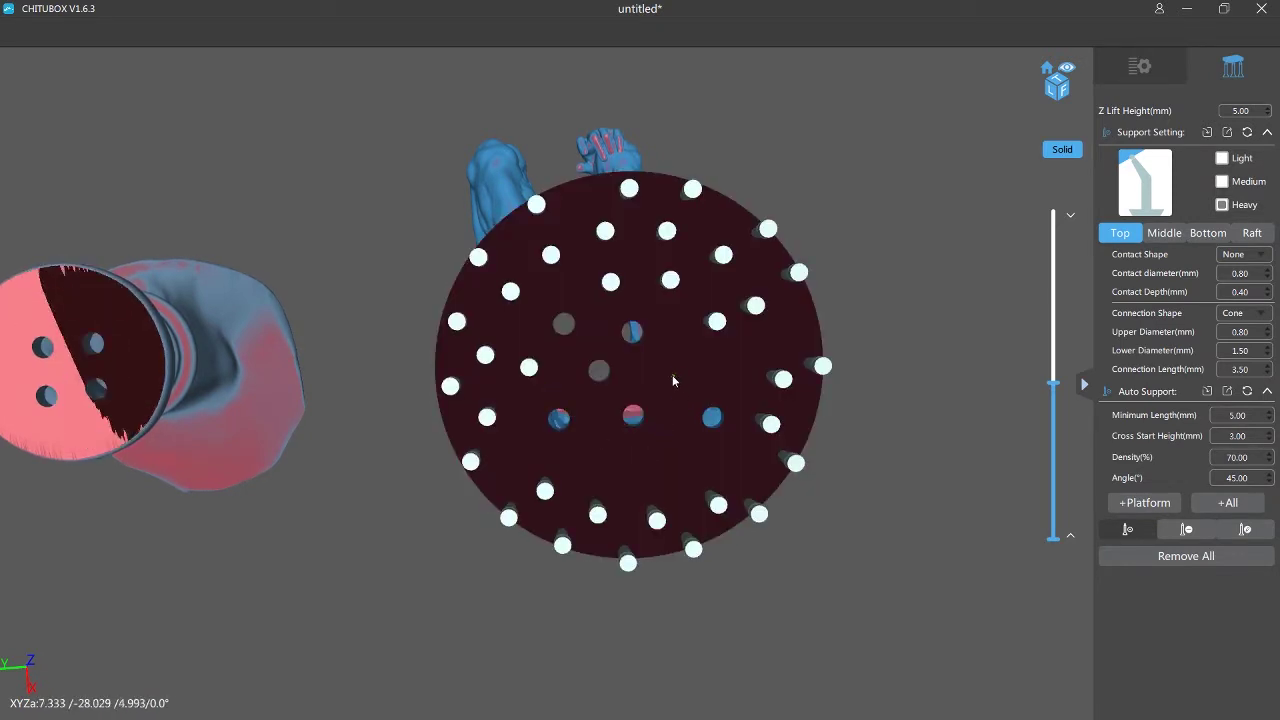
click(674, 377)
click(681, 474)
click(606, 466)
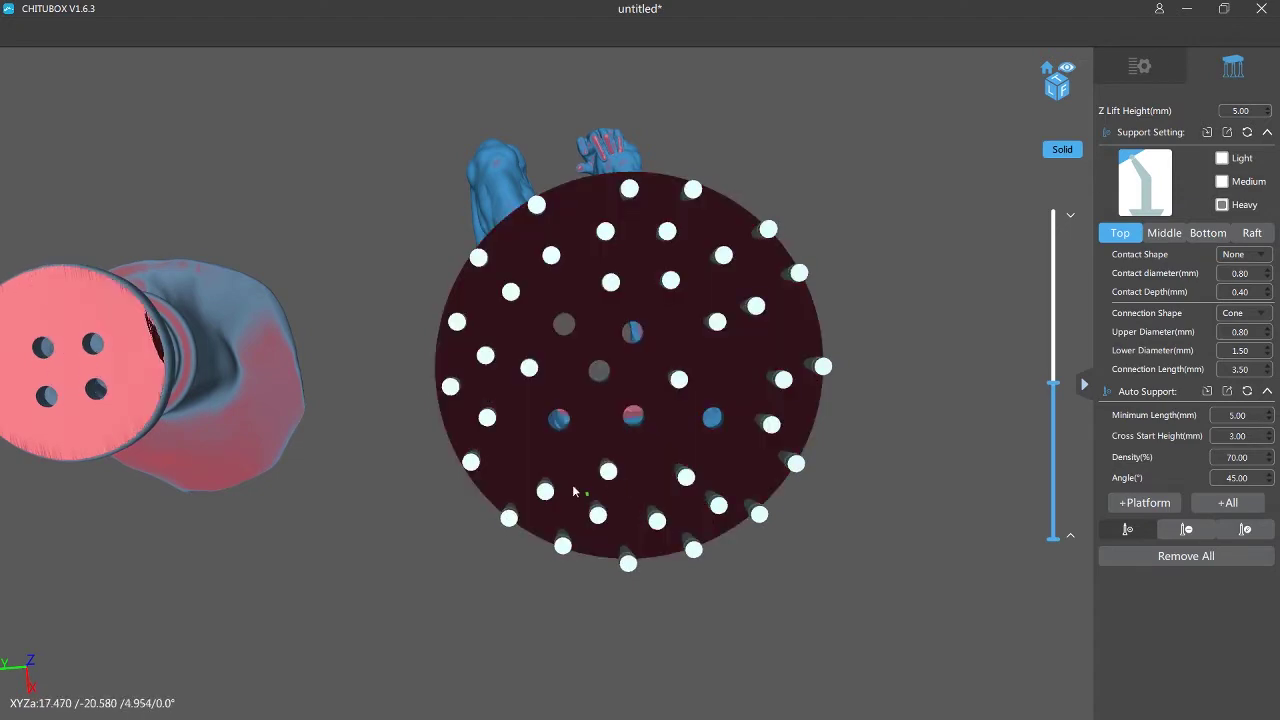
click(520, 451)
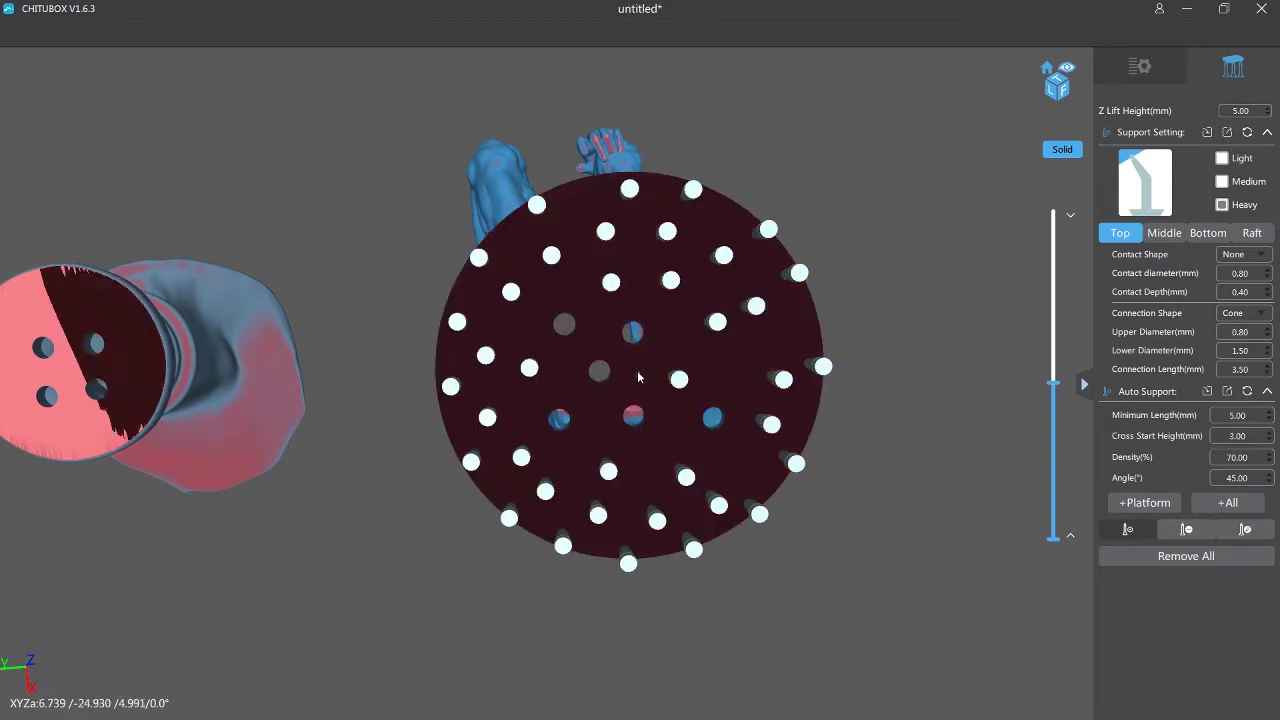
Fill the remaining gaps between and beside the Thinker's drain holes with heavy supports.
click(600, 416)
click(601, 336)
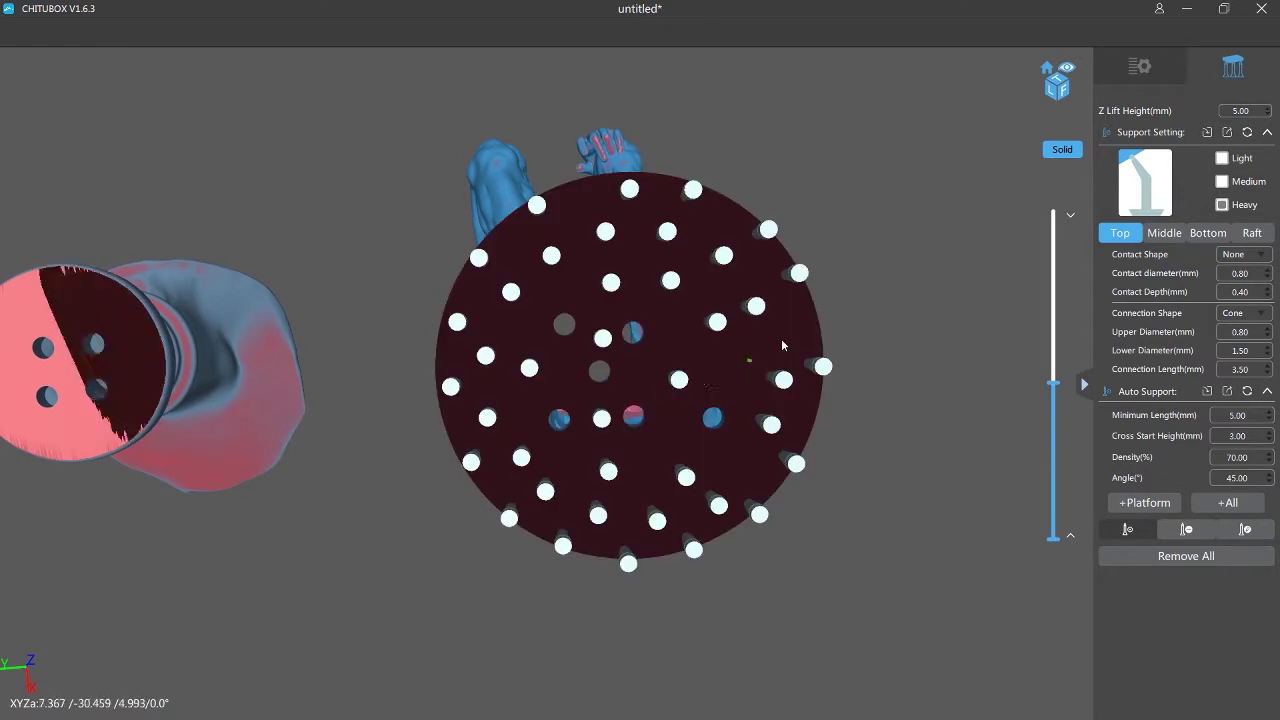
click(739, 364)
right_drag(713, 350, 628, 370)
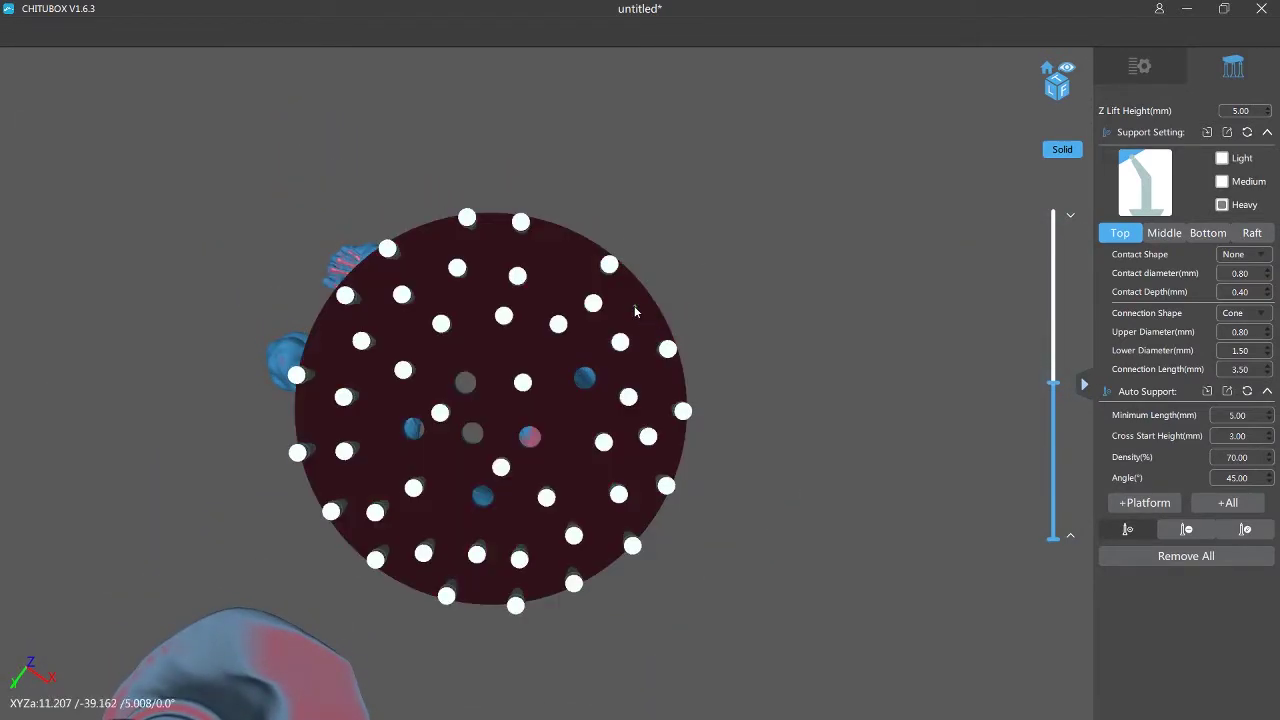
Start saving the scene into the The thinker_Medusa folder, with CHITUBOX project (*.chitubox) as the file type.
right_drag(634, 311, 632, 400)
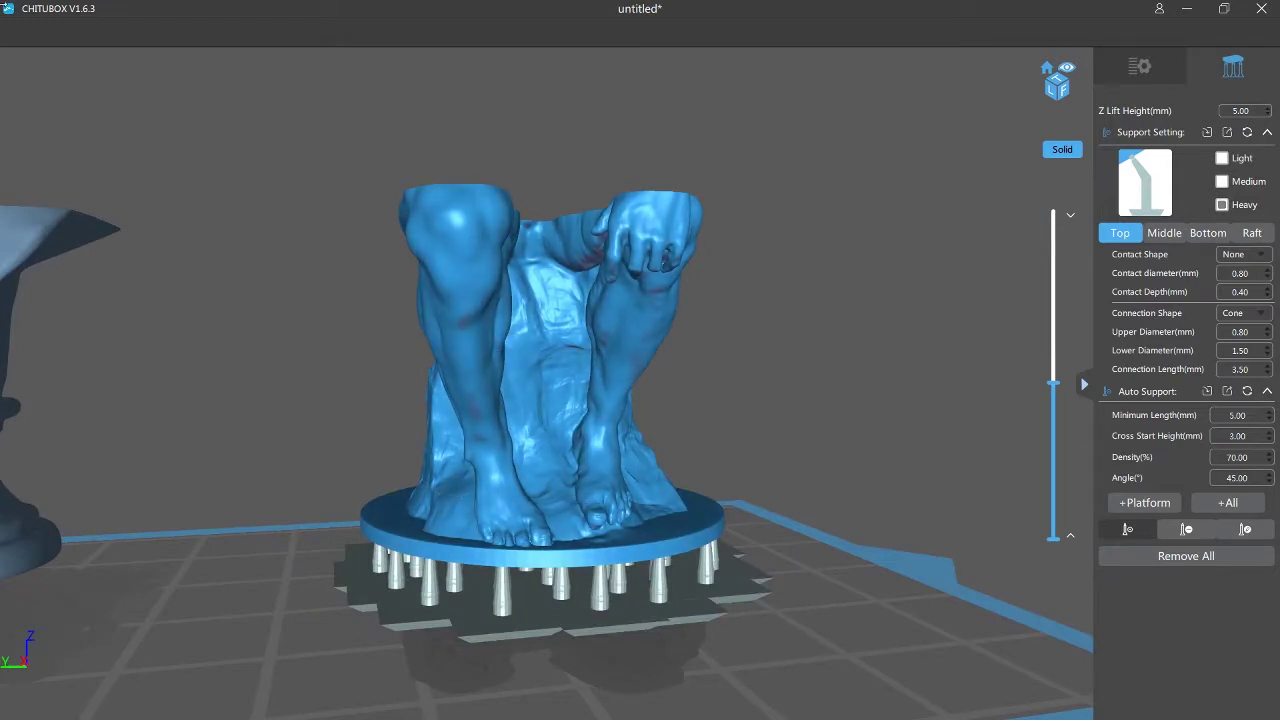
click(1139, 68)
click(27, 36)
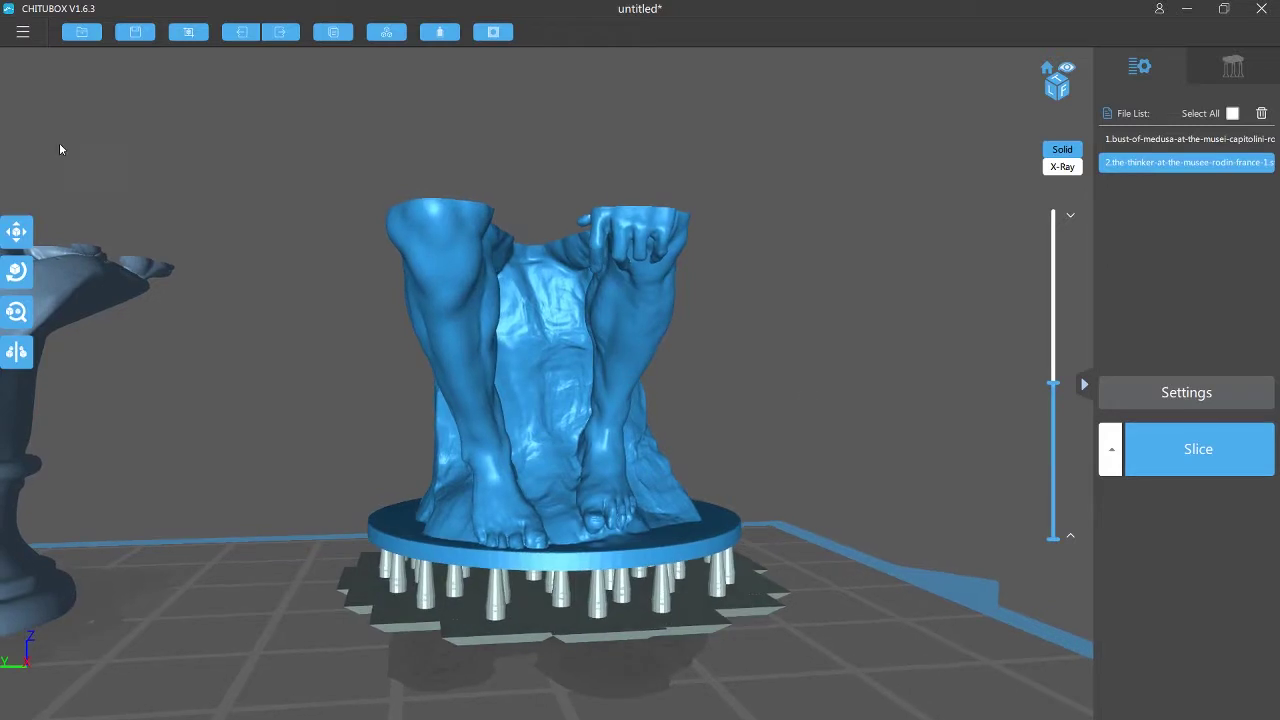
click(22, 34)
click(22, 34)
click(21, 35)
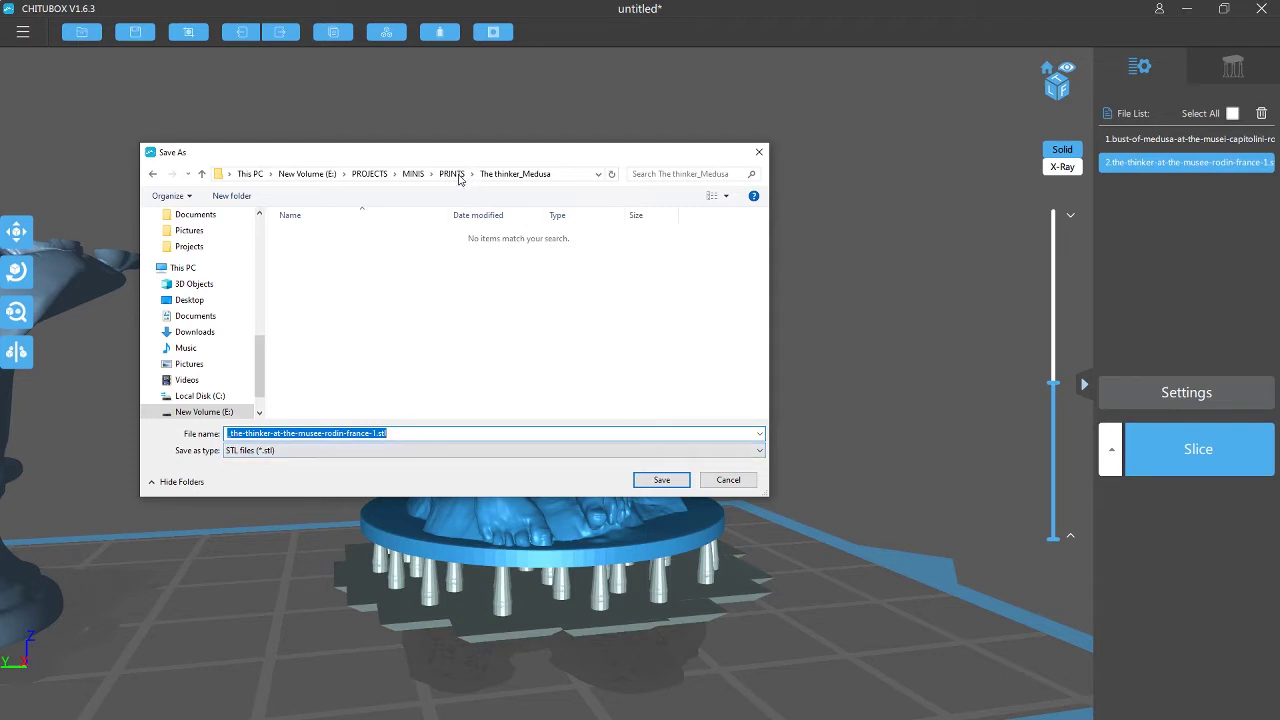
click(363, 437)
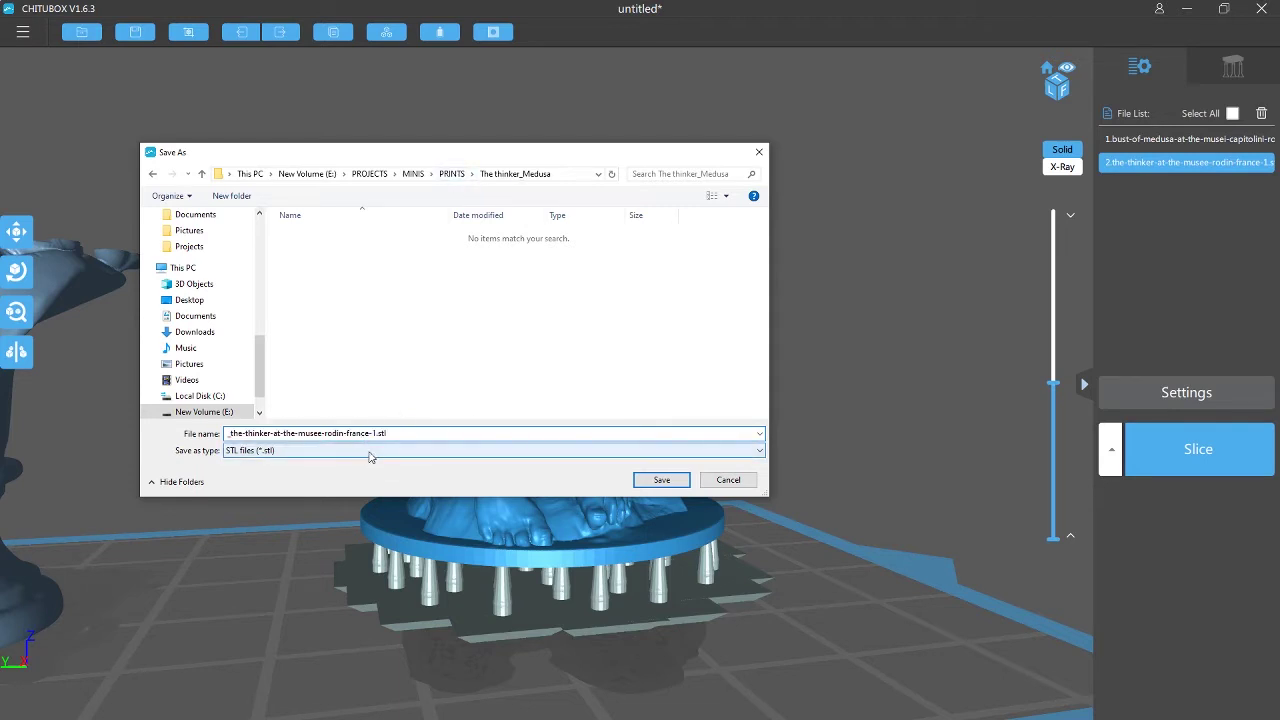
click(317, 454)
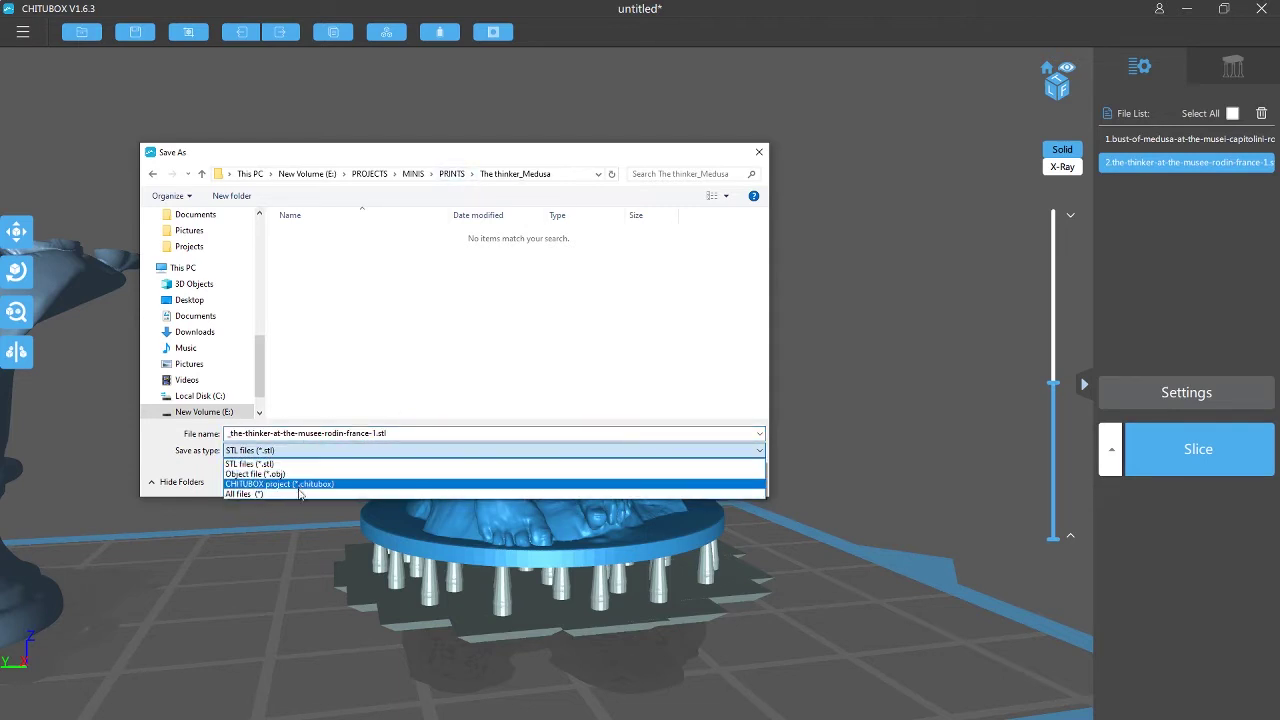
click(300, 484)
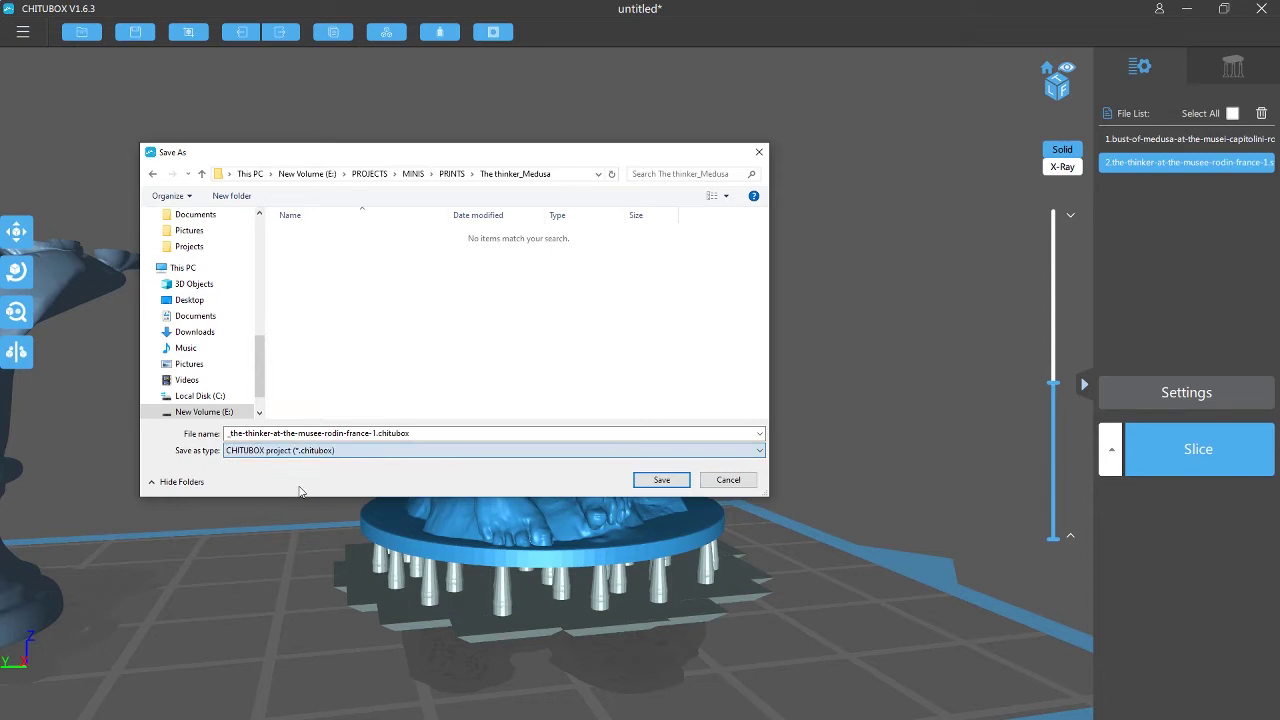
Name the project file The_thinker_medusa_print_01.chitubox and save it.
double_click(374, 433)
click(374, 433)
drag(376, 433, 226, 433)
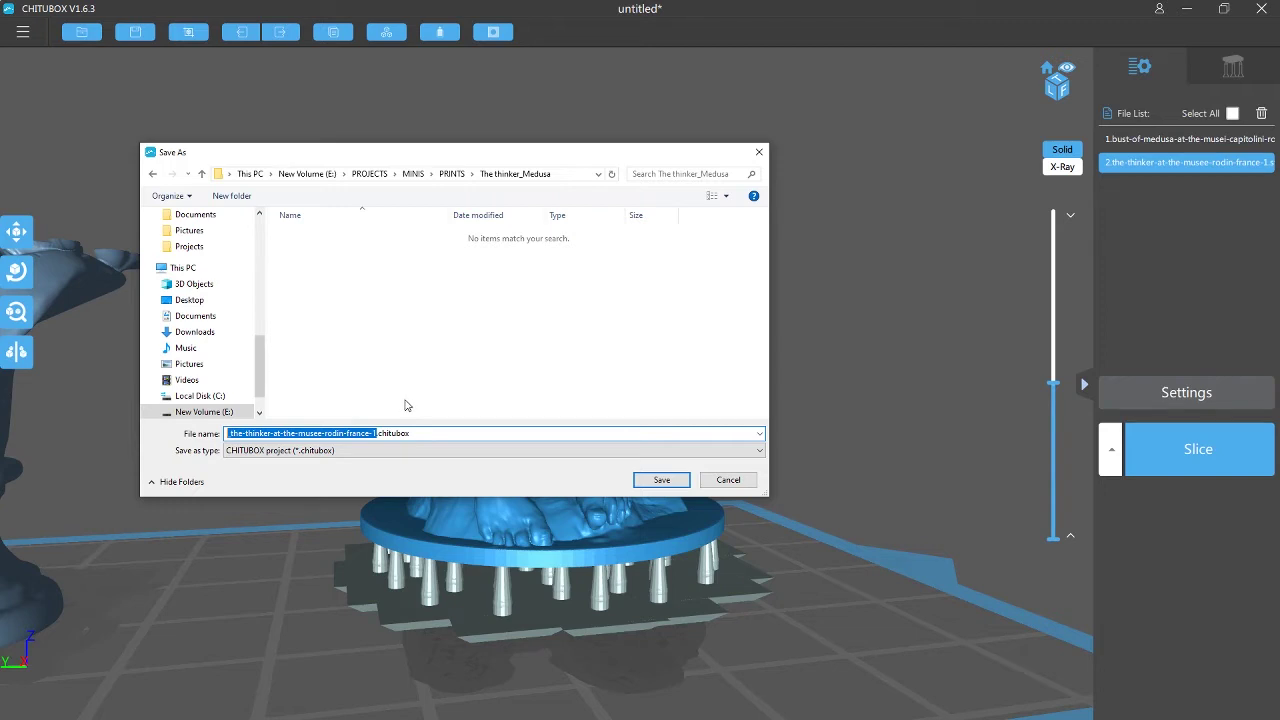
click(422, 451)
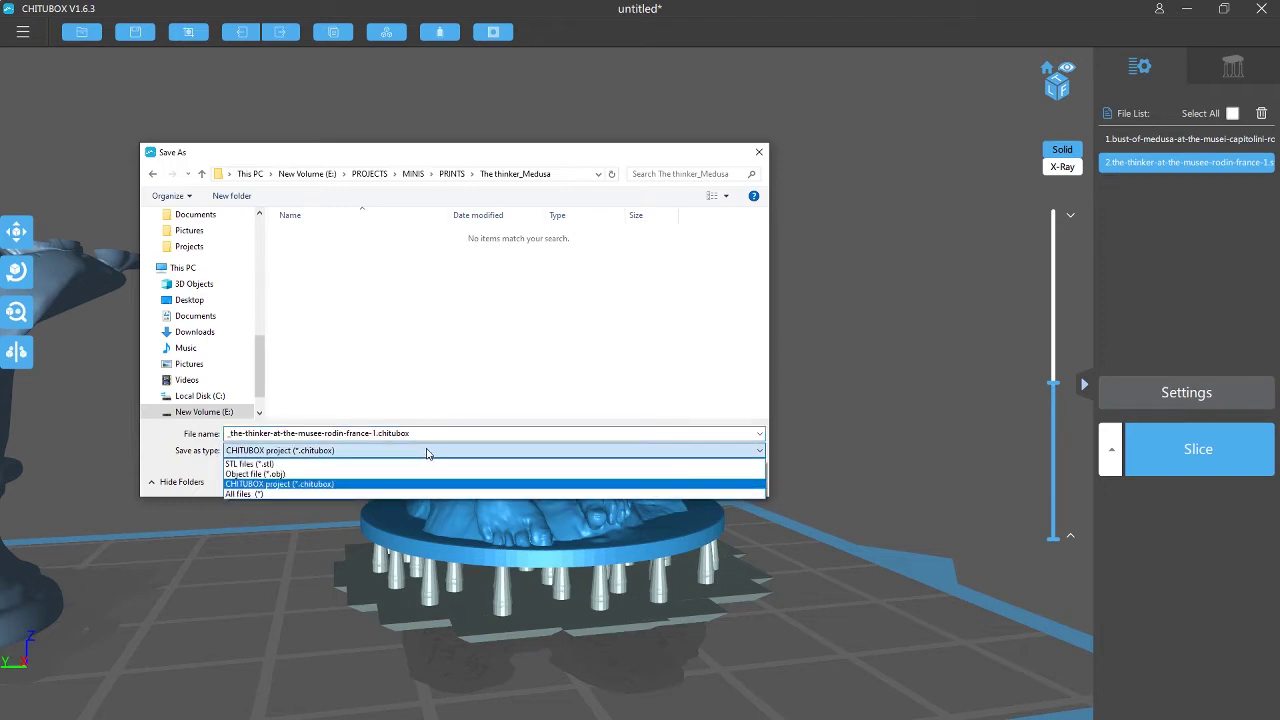
click(427, 452)
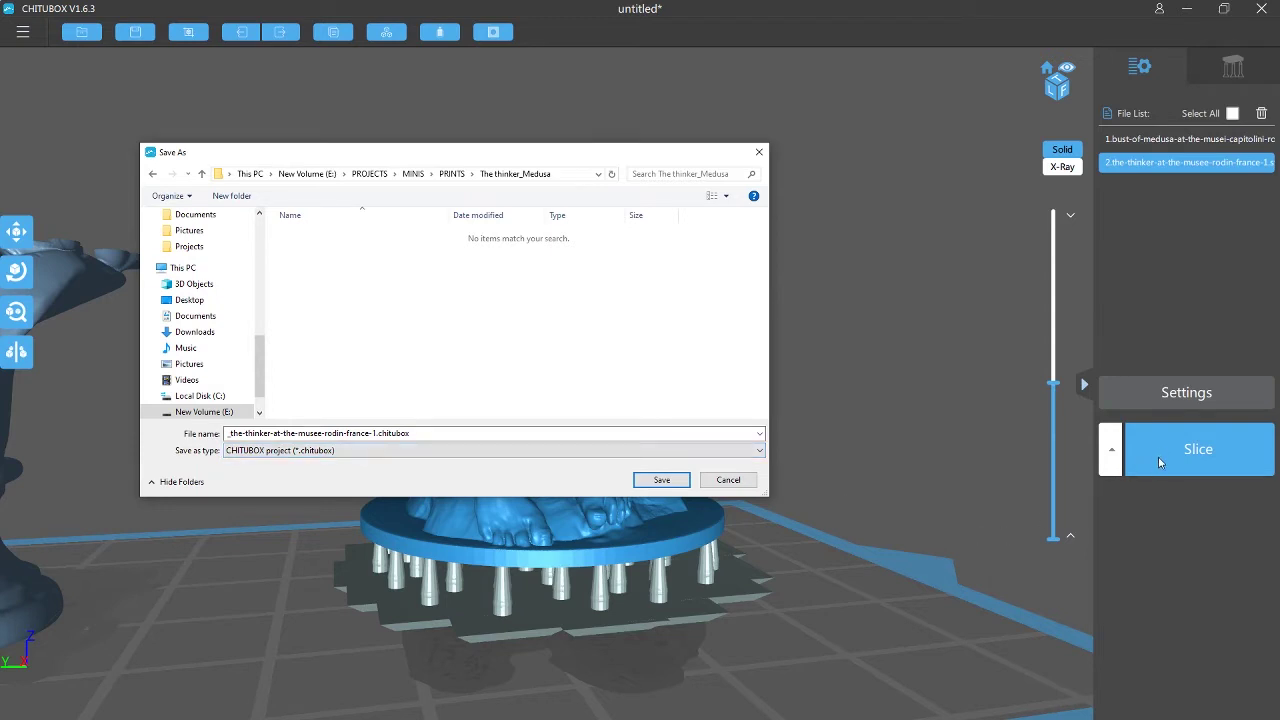
click(400, 433)
click(377, 433)
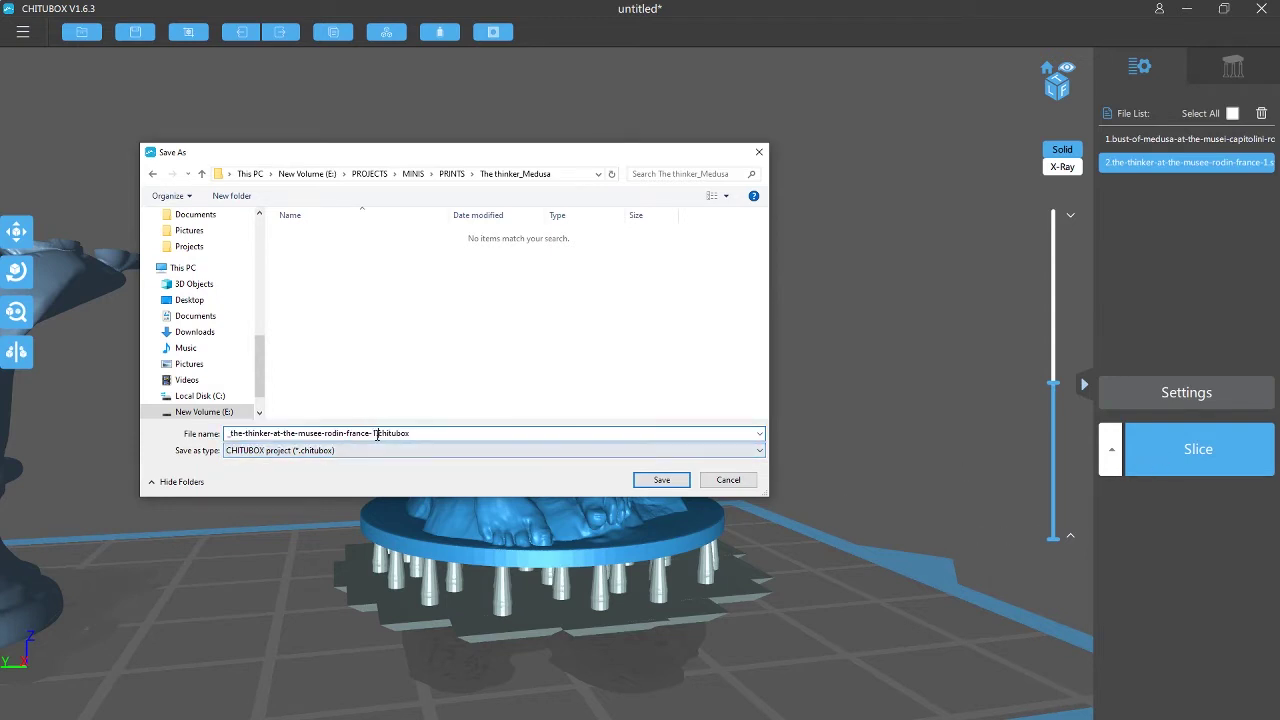
drag(370, 433, 229, 432)
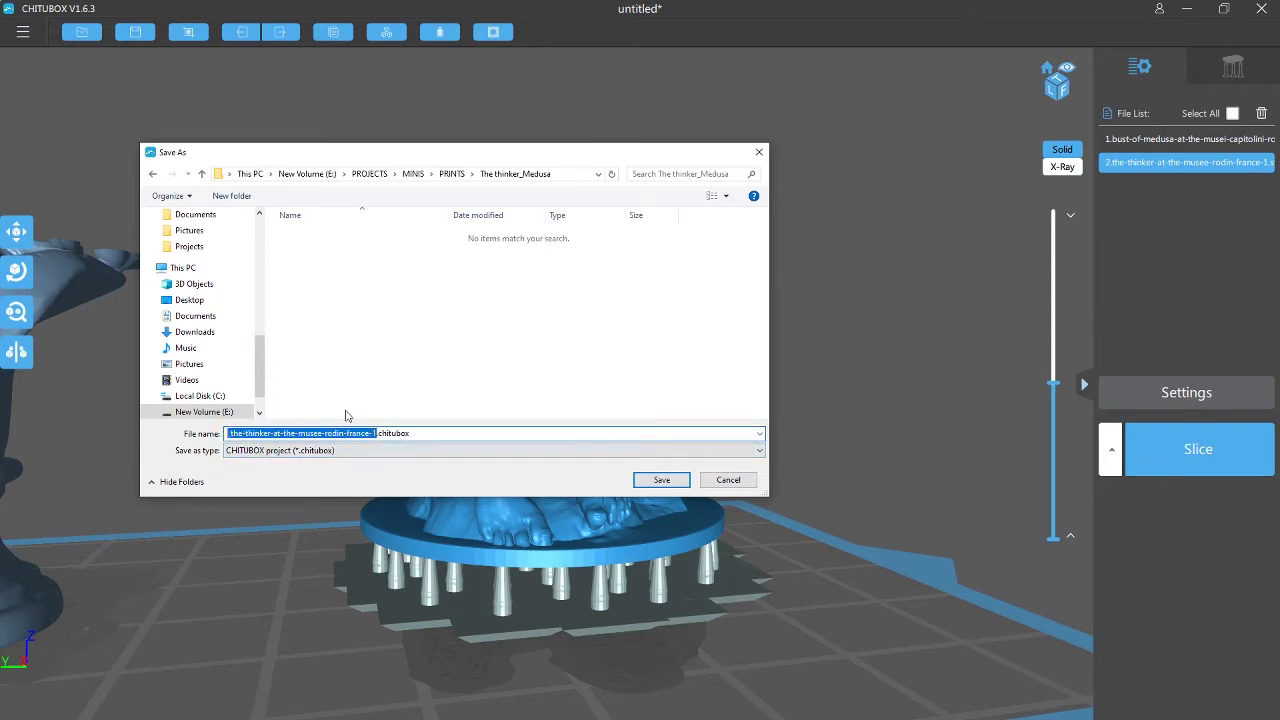
text(The)
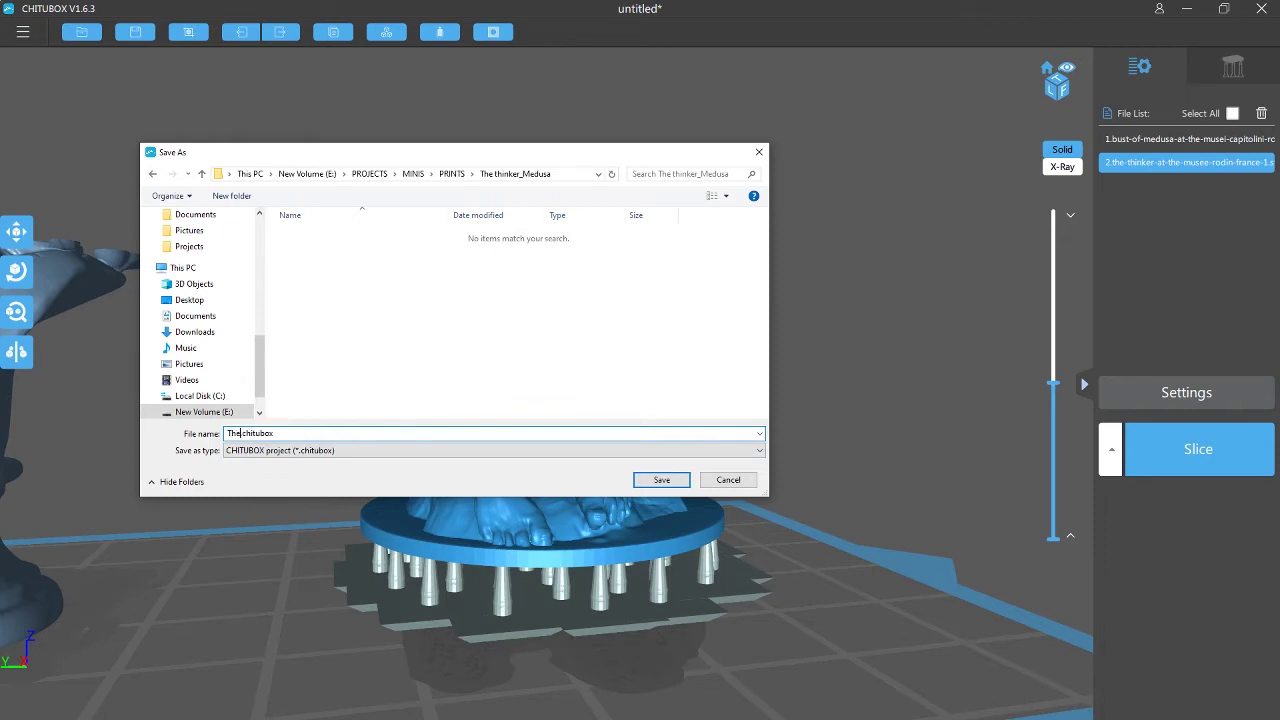
text( thinker_medusa_print_01)
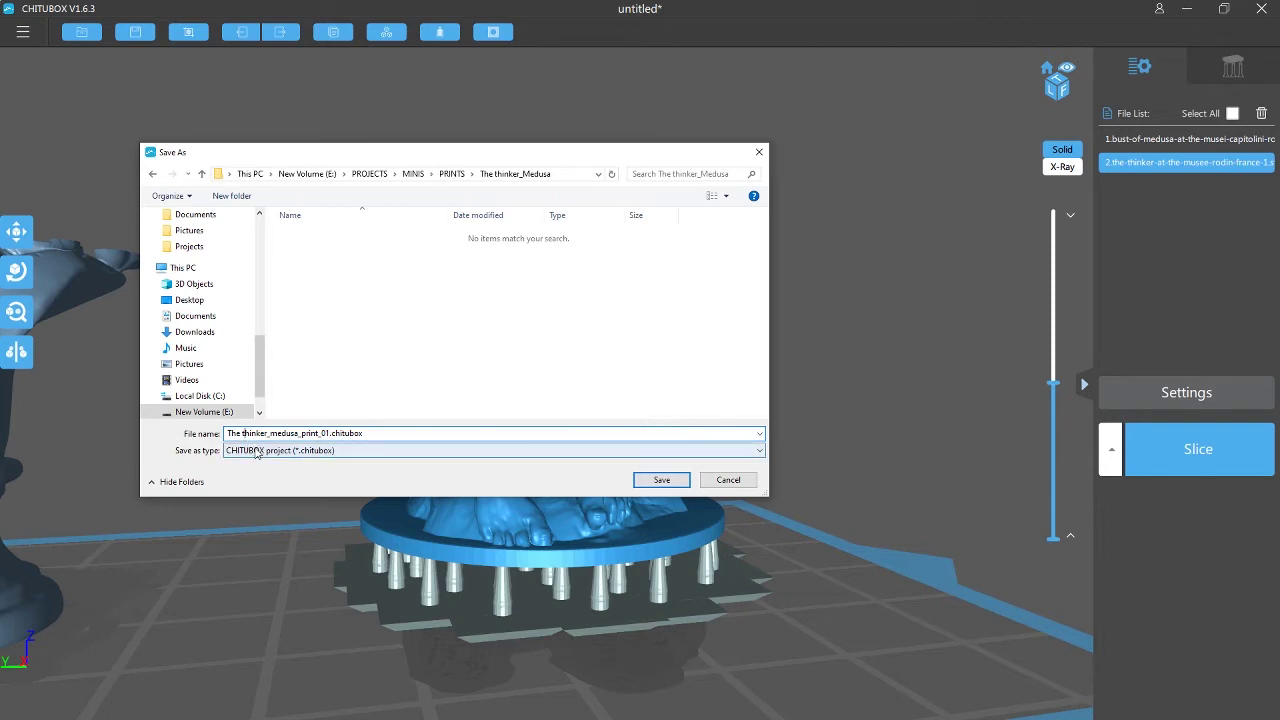
key(BackSpace)
text(_)
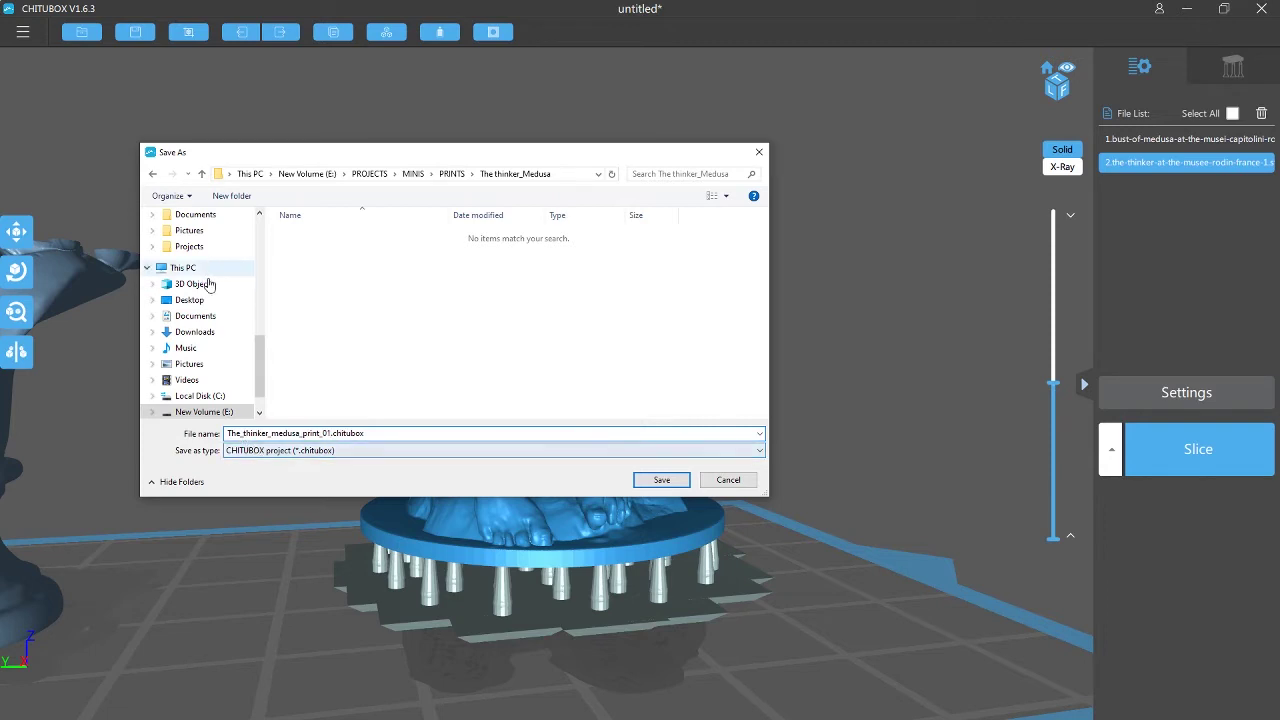
click(662, 480)
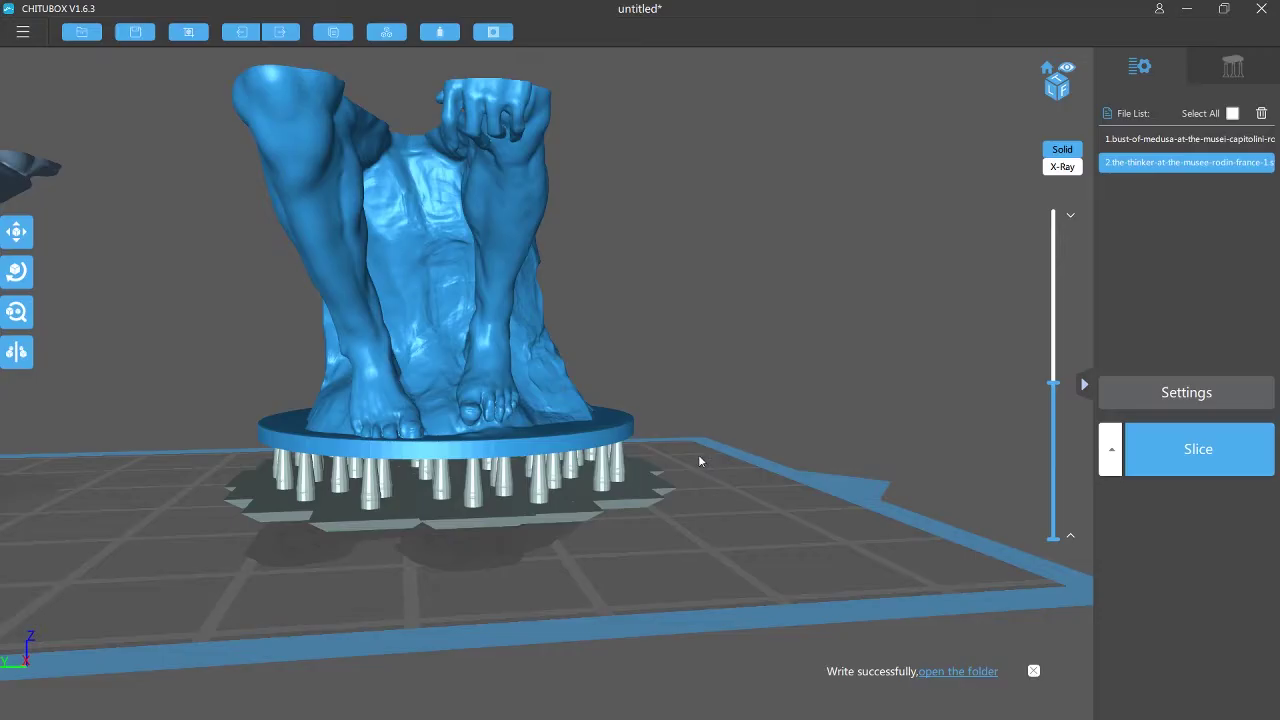
Switch to medium supports and place one beneath each of three neighbouring fingers on the Thinker's hand.
drag(698, 454, 685, 420)
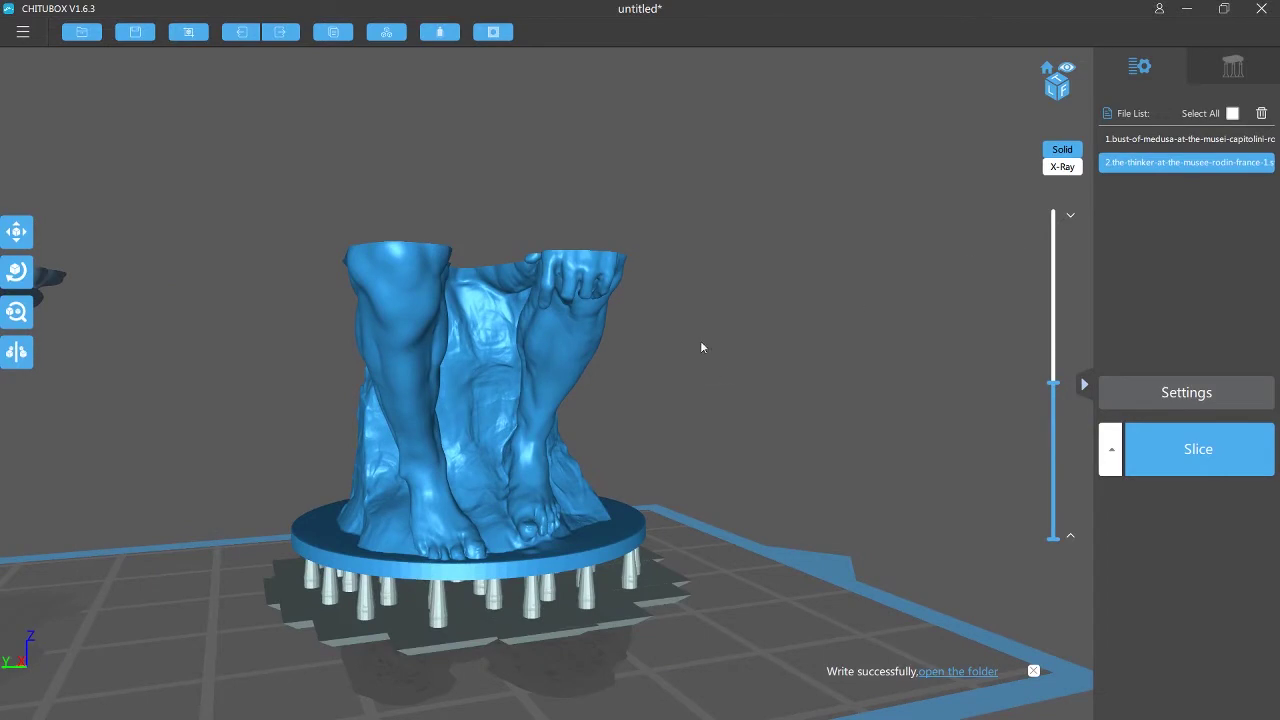
drag(701, 347, 691, 260)
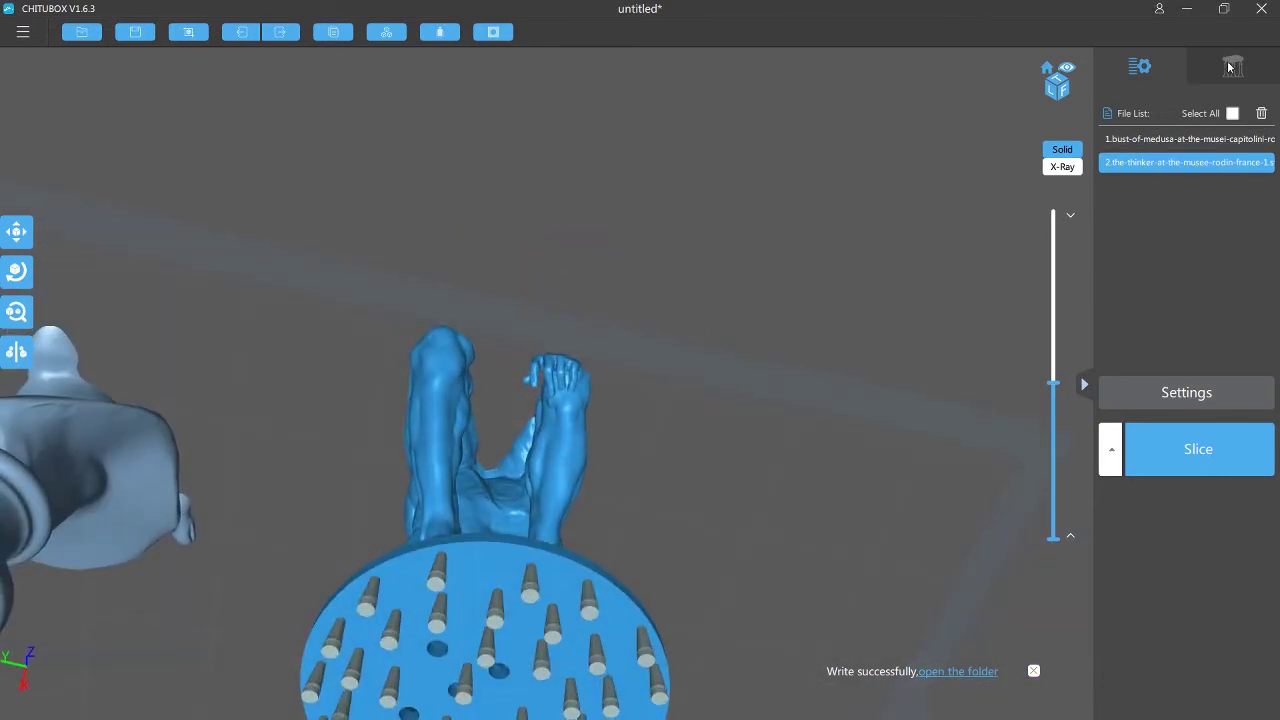
click(1232, 66)
drag(906, 323, 700, 290)
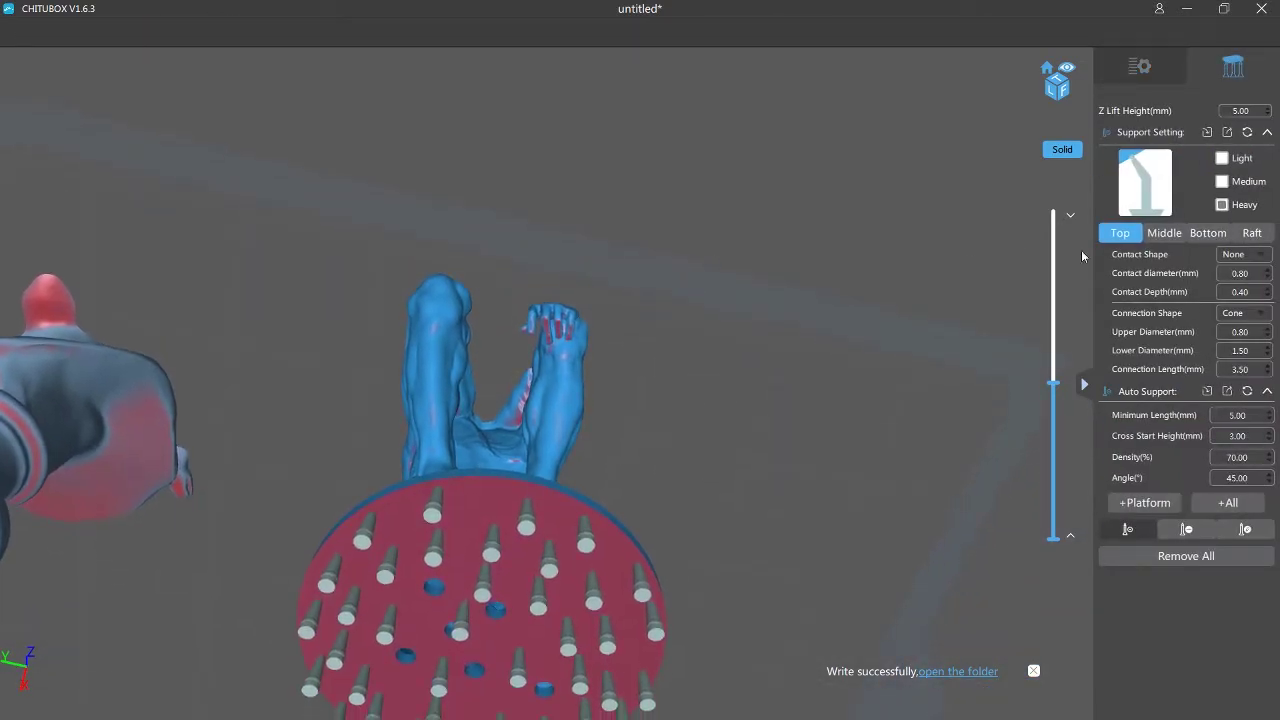
drag(880, 310, 743, 287)
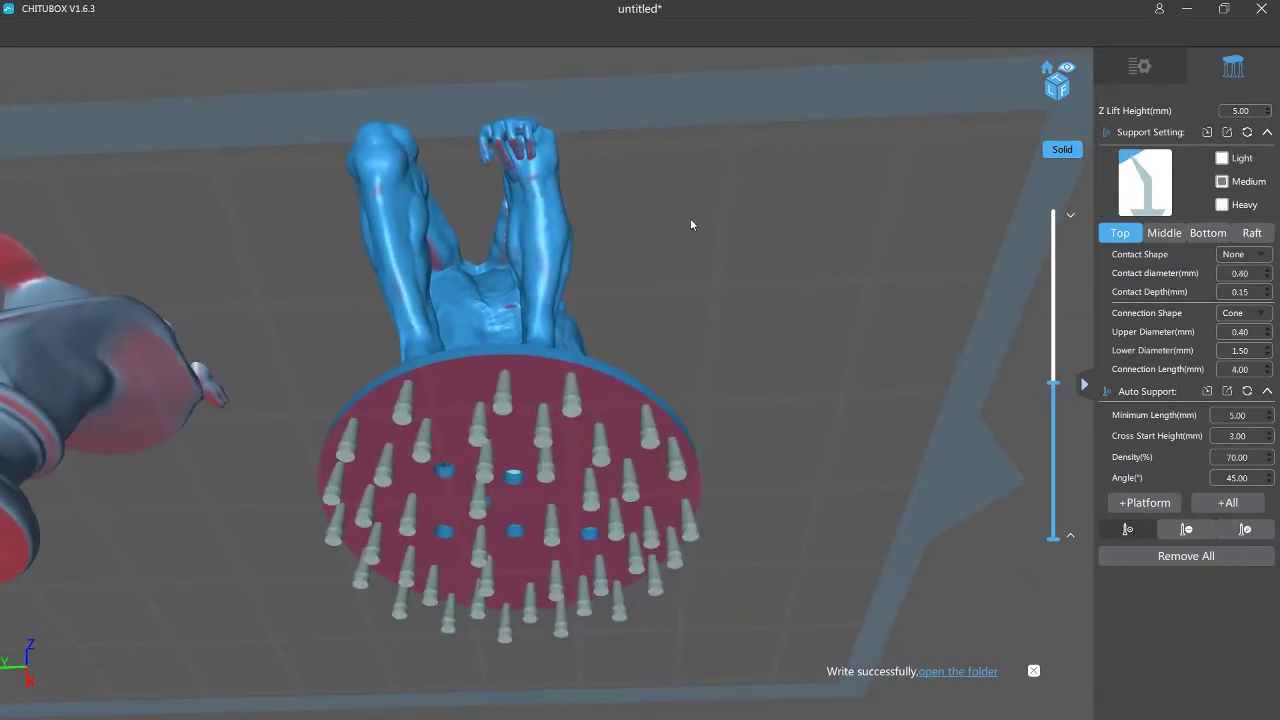
middle_drag(690, 219, 680, 246)
scroll(560, 239, up, 5)
middle_drag(574, 216, 660, 510)
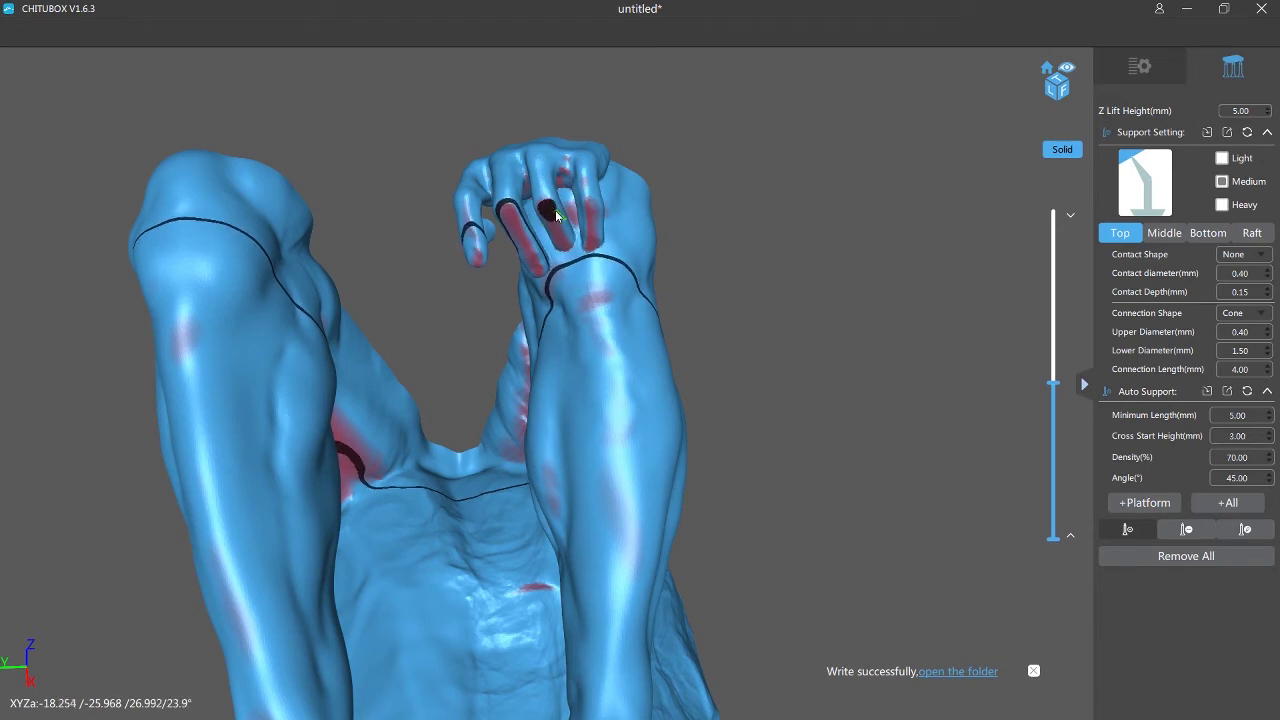
click(549, 208)
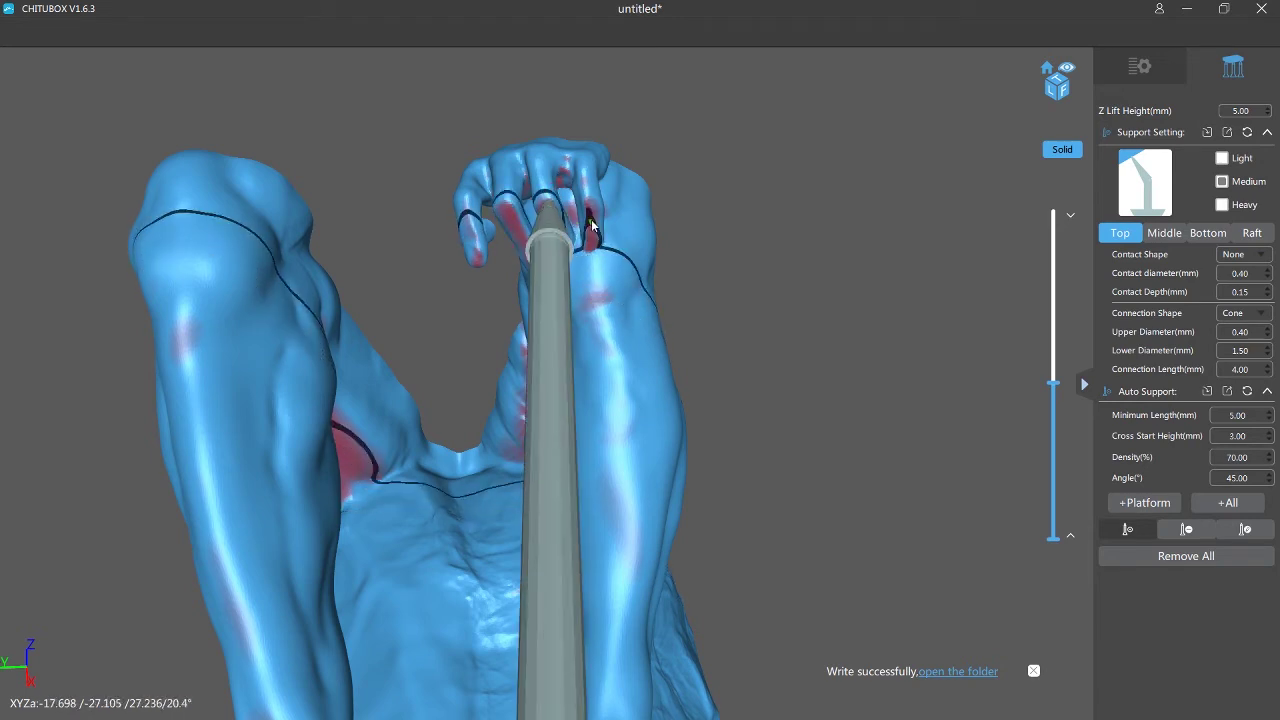
click(592, 236)
click(511, 221)
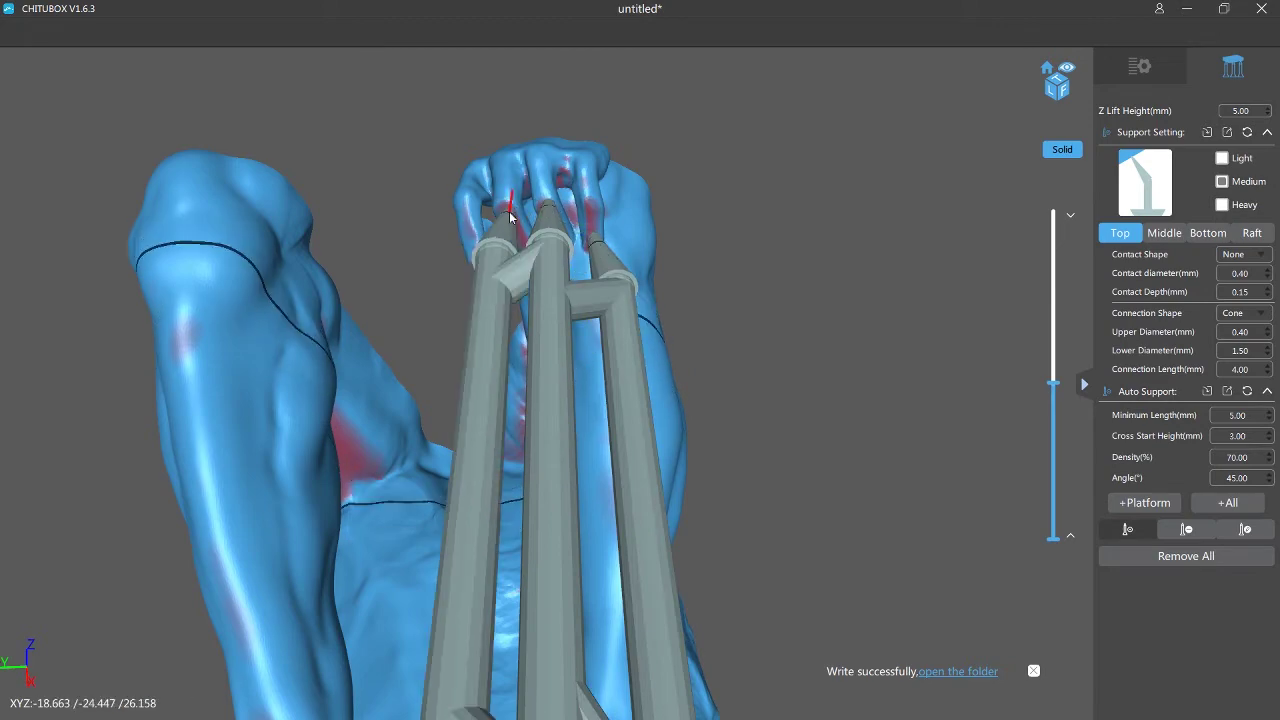
Add medium supports under the tip of the Thinker's remaining finger and under the thumb.
right_drag(446, 226, 530, 256)
right_drag(607, 346, 575, 242)
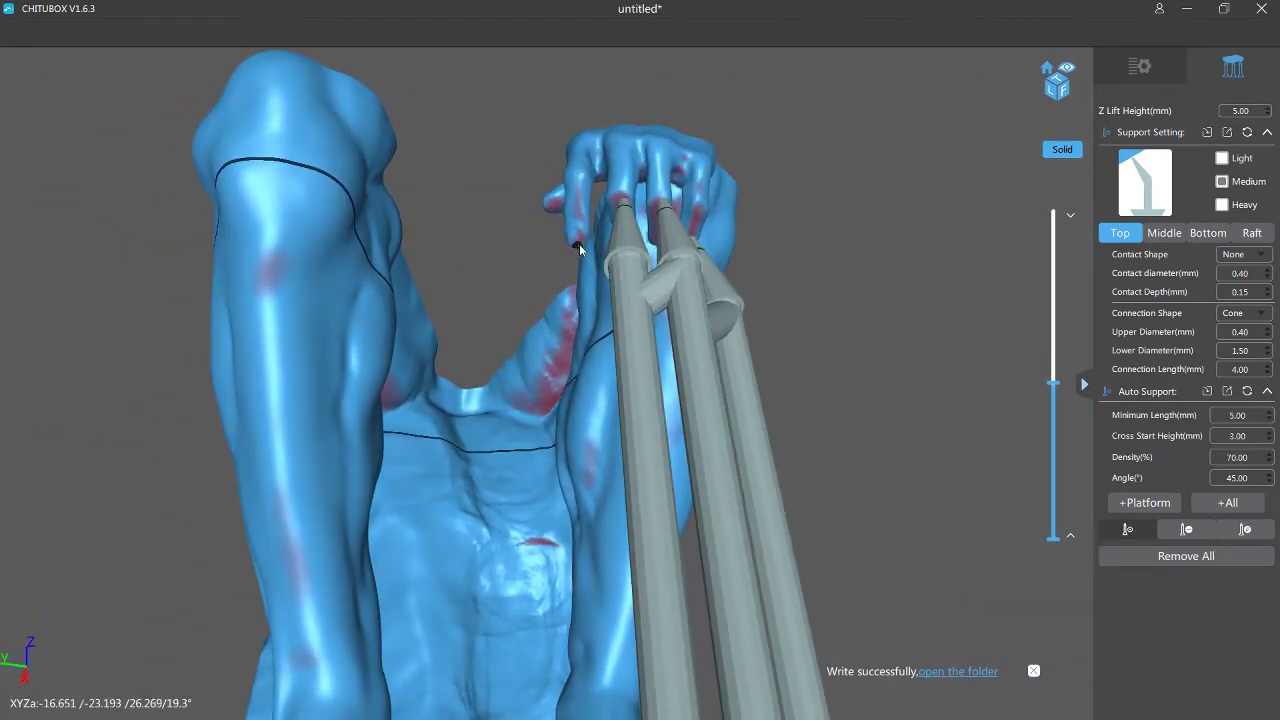
click(579, 244)
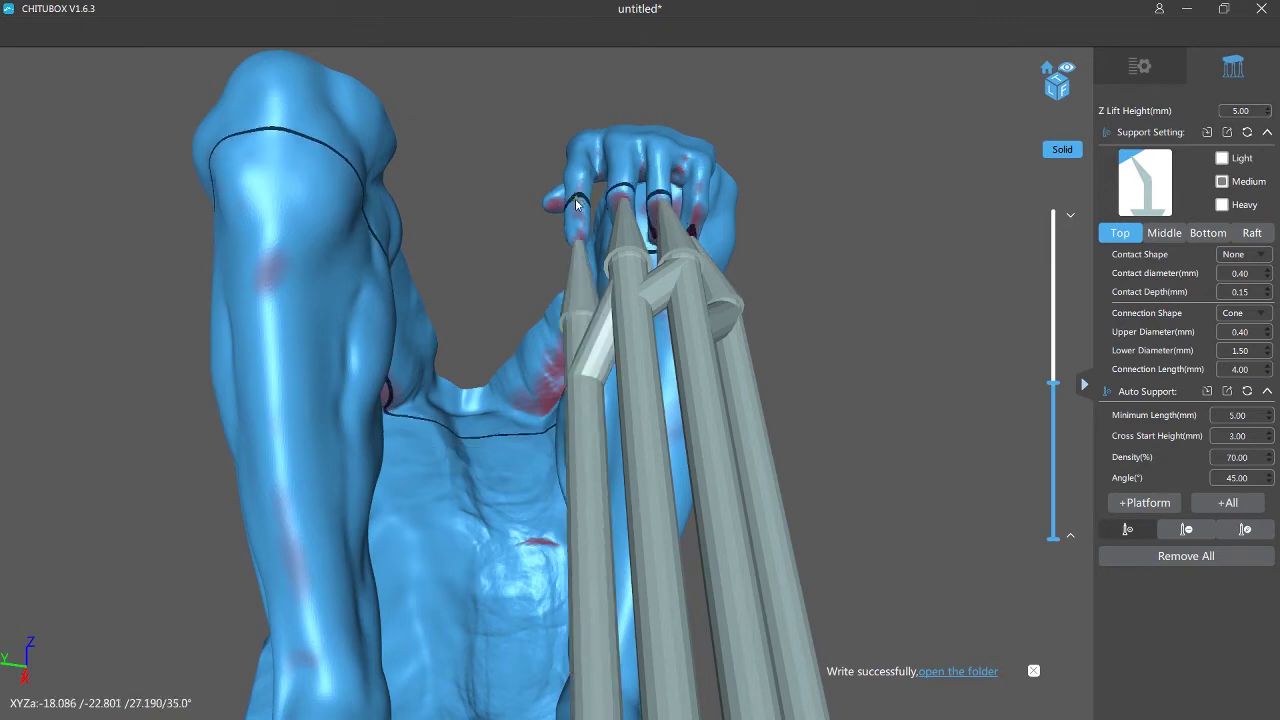
click(546, 206)
right_drag(551, 210, 506, 254)
scroll(606, 408, down, 5)
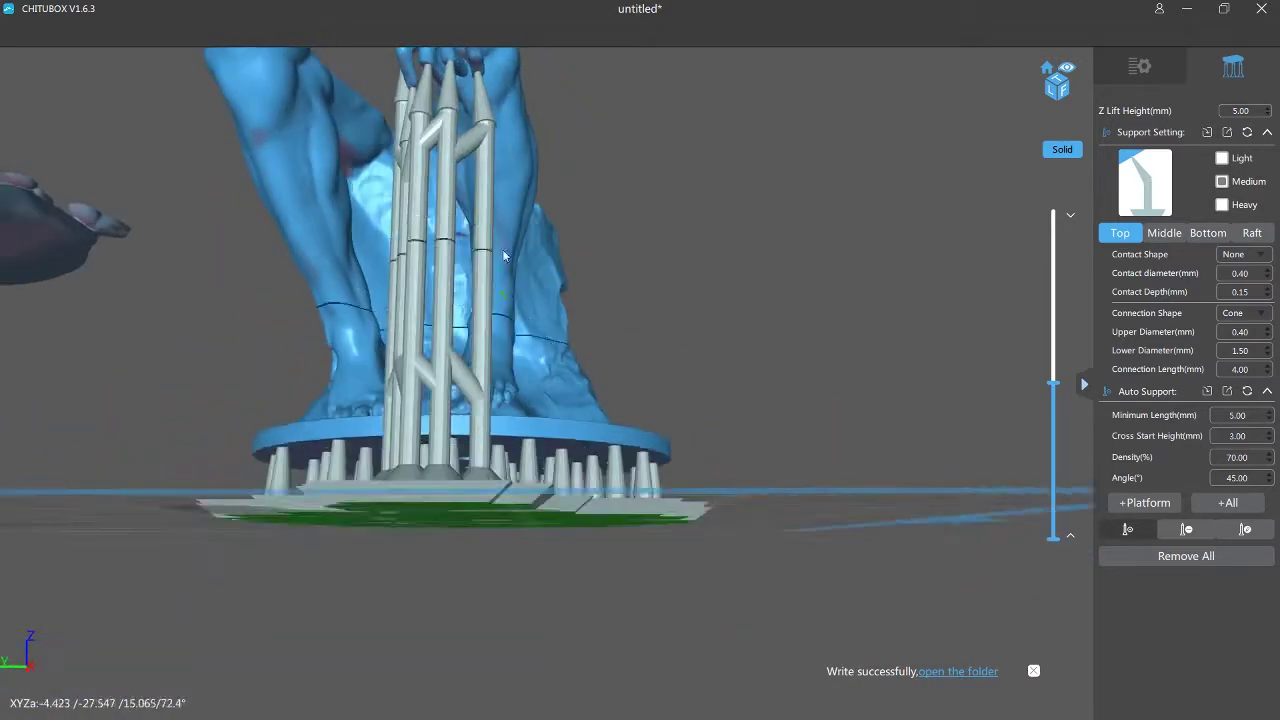
Place additional medium supports on the underside of the Thinker's hand, beside the existing finger supports.
scroll(501, 176, up, 4)
middle_drag(501, 176, 530, 420)
mouse_move(530, 420)
right_down()
mouse_move(531, 323)
mouse_move(490, 278)
mouse_move(431, 258)
mouse_move(450, 207)
mouse_move(578, 510)
mouse_move(509, 400)
mouse_move(905, 512)
right_up()
click(441, 258)
click(433, 260)
Hide the layers below about 21.94 mm and add a medium support beneath the Thinker's finger from underneath.
drag(1054, 530, 1051, 430)
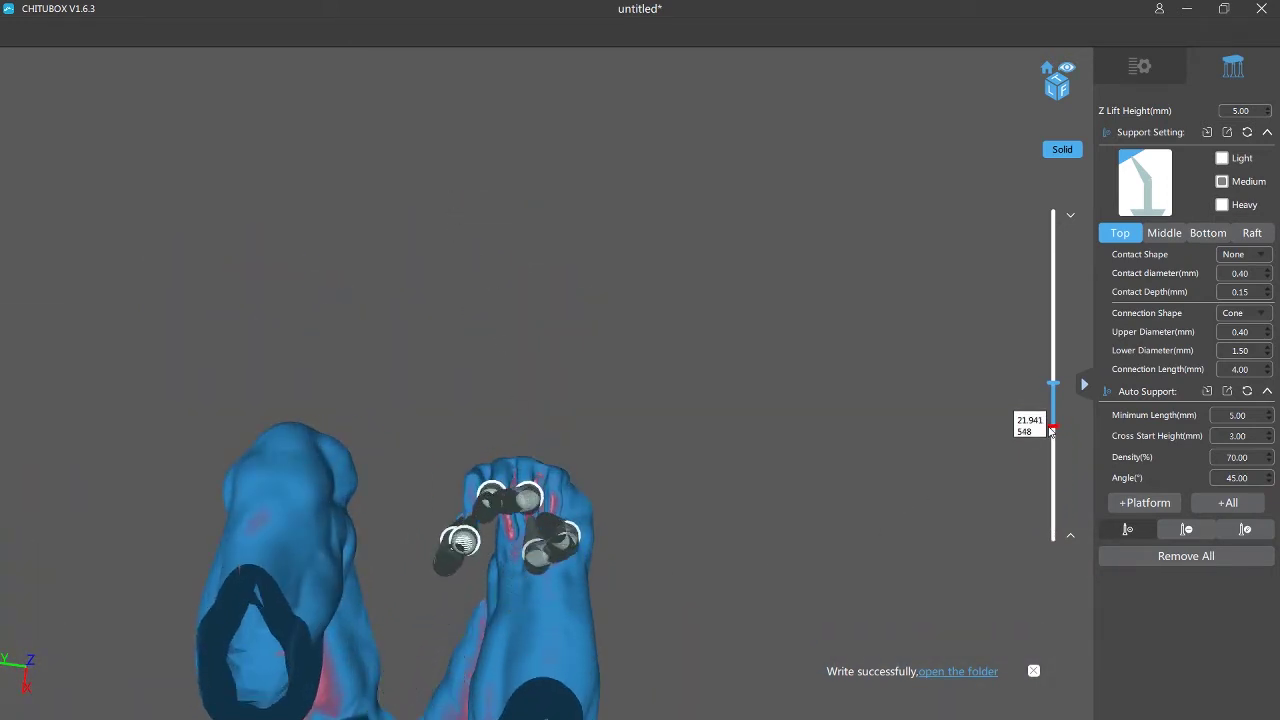
right_drag(700, 400, 556, 500)
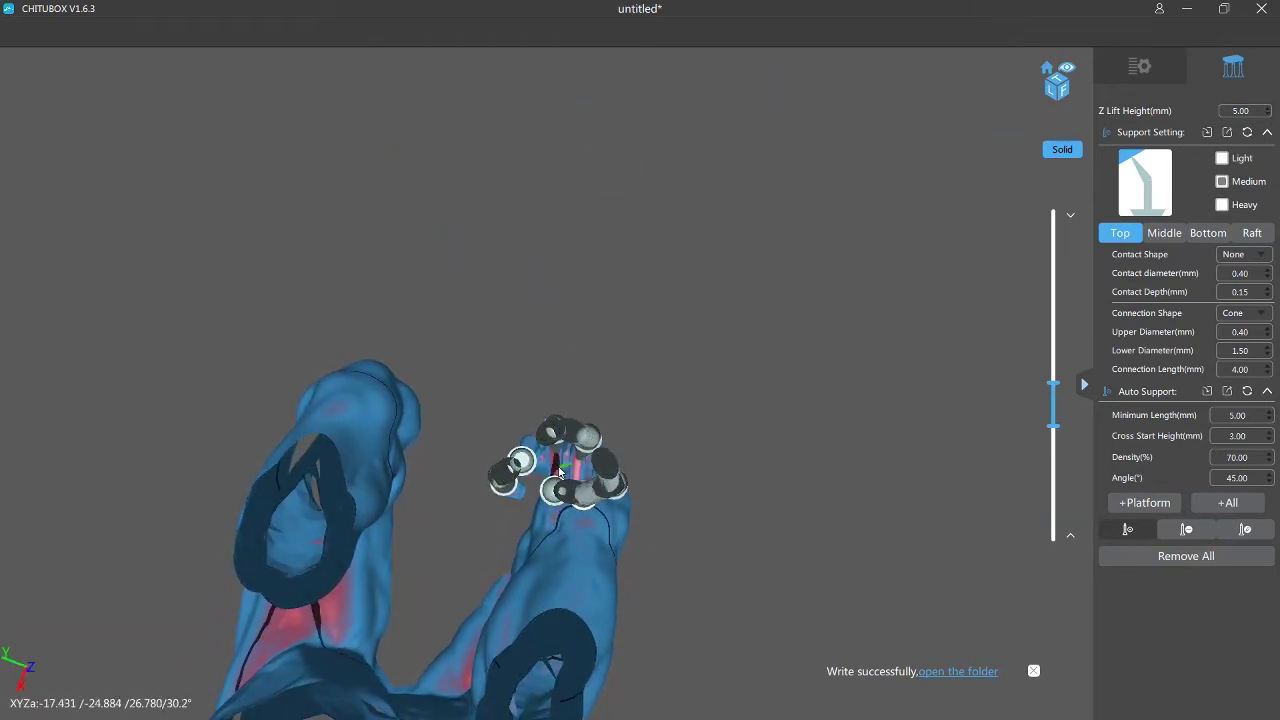
click(556, 462)
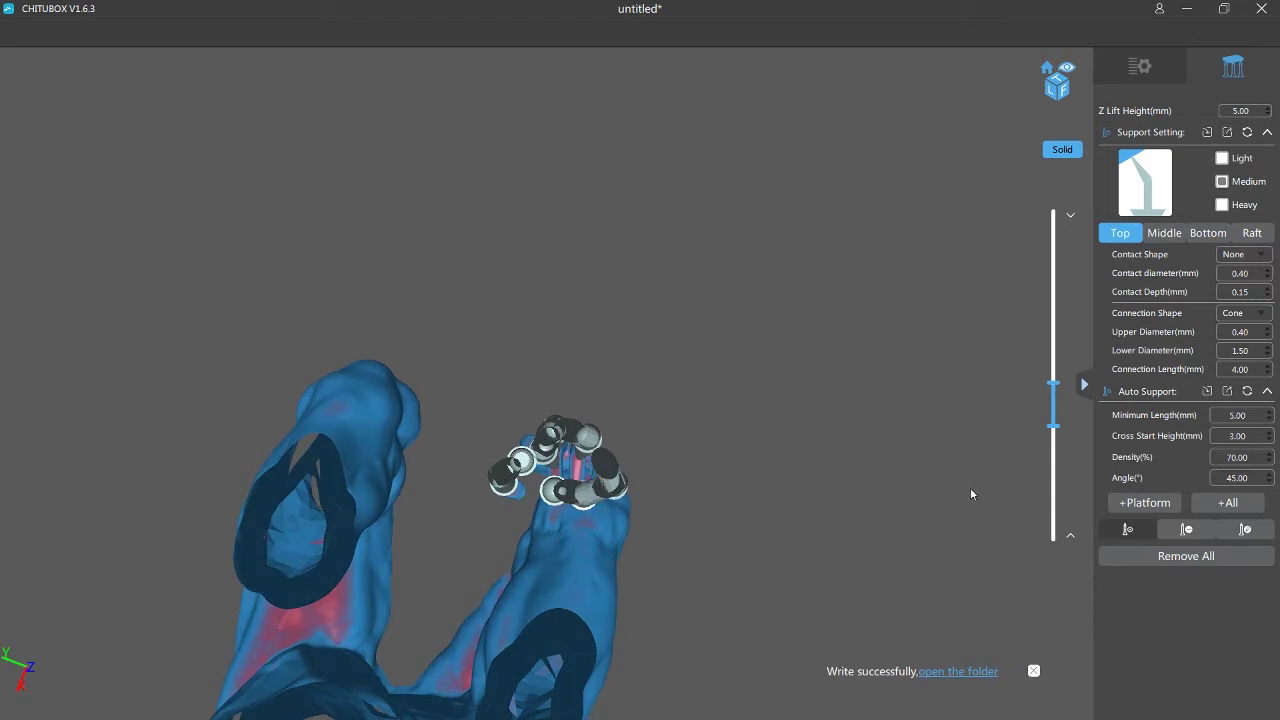
right_drag(719, 549, 914, 368)
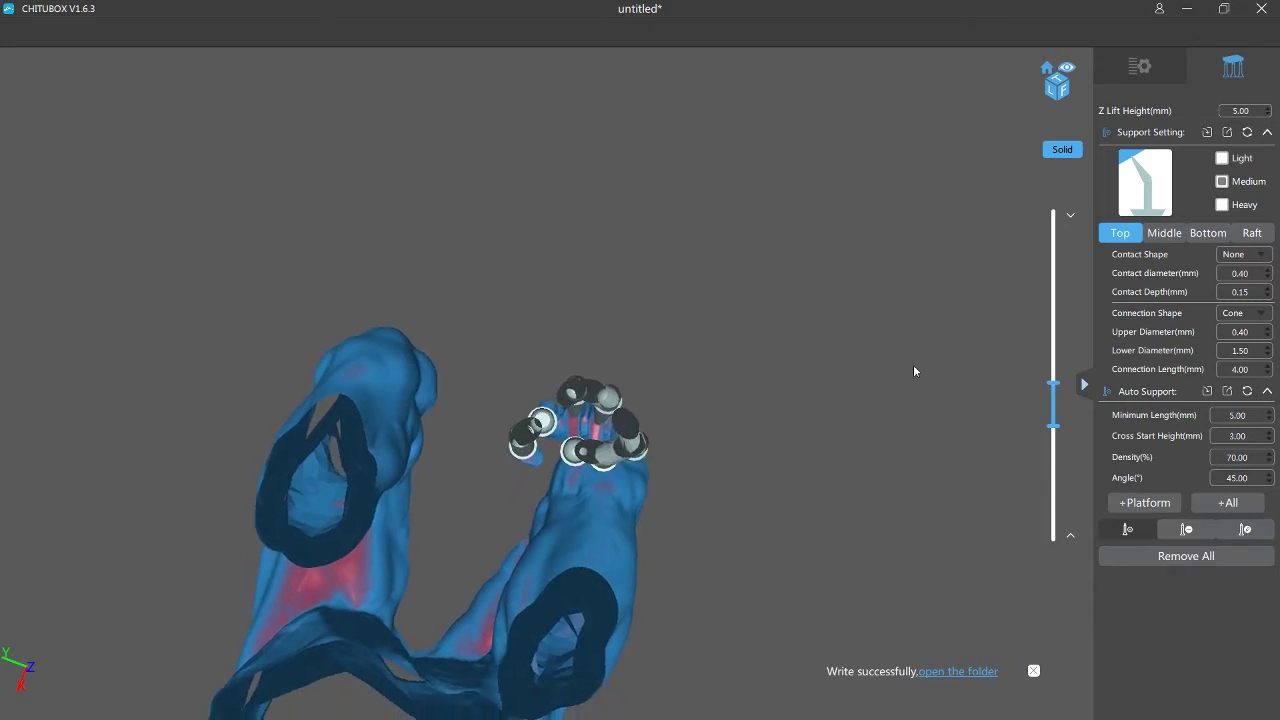
Switch to light supports and place eight along the red overhang inside the Thinker's hollow rock.
click(1226, 160)
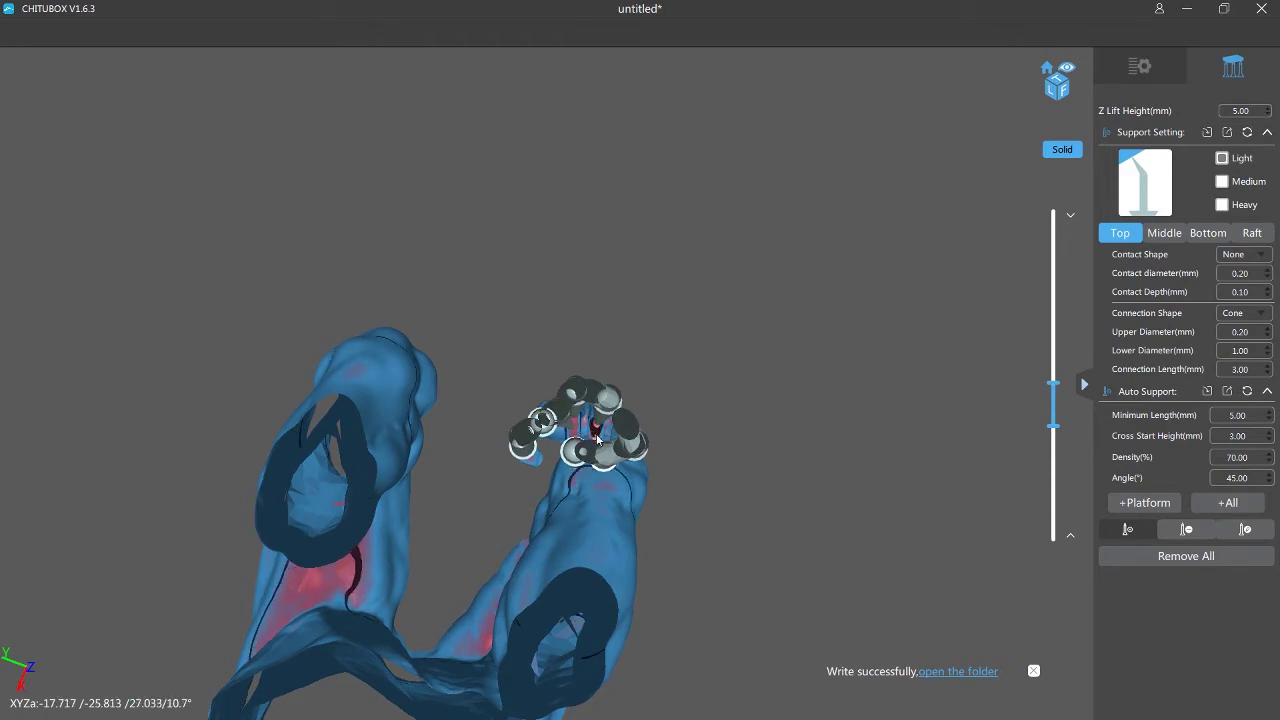
right_drag(588, 437, 611, 164)
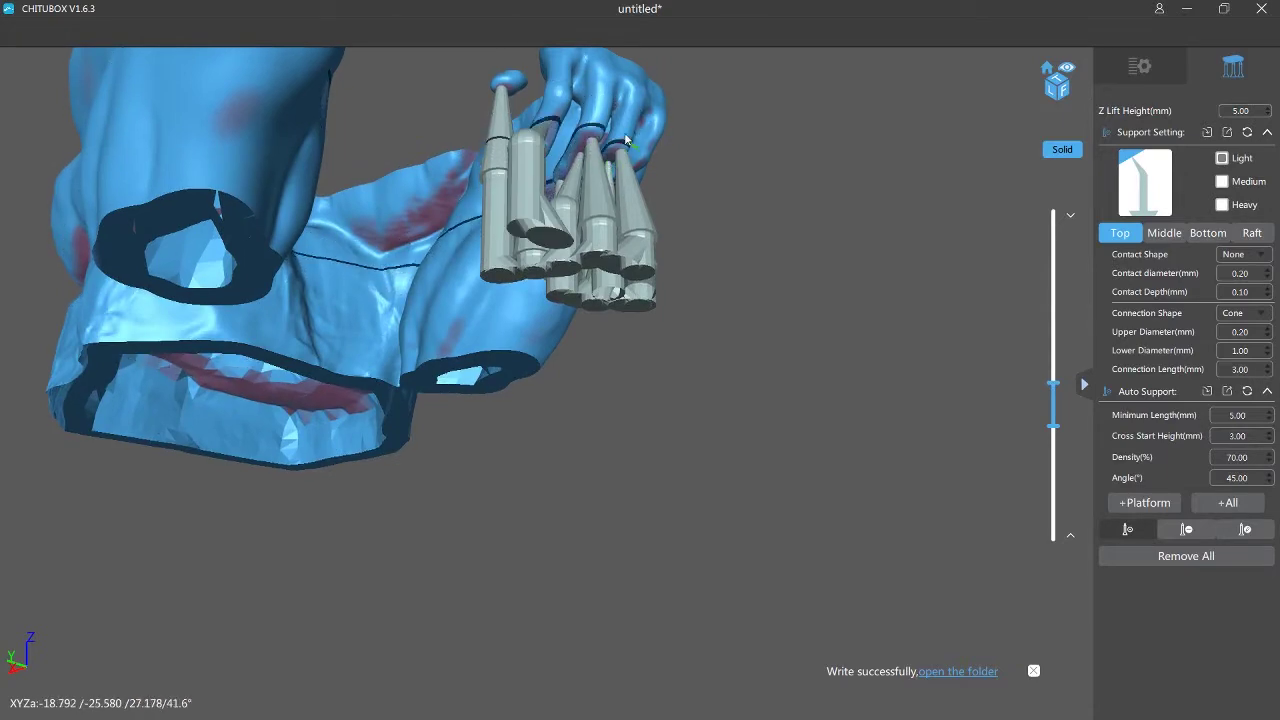
right_drag(354, 240, 648, 492)
middle_drag(648, 492, 274, 135)
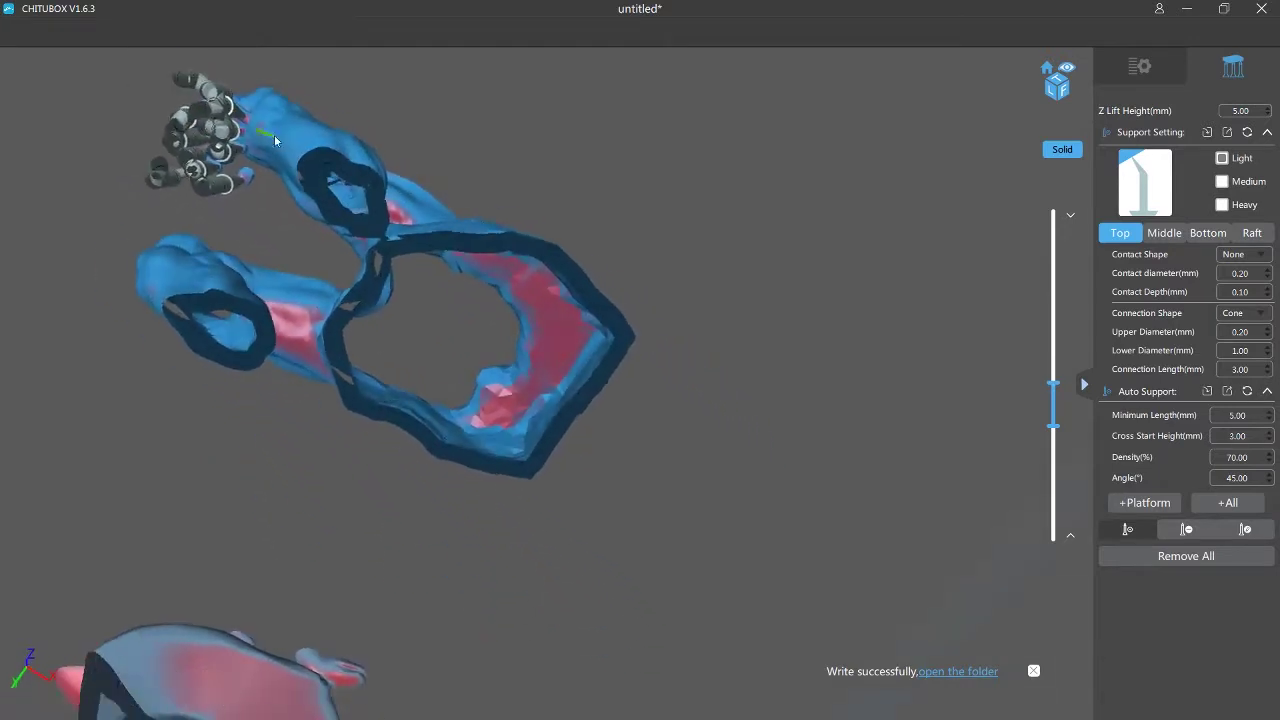
scroll(588, 360, up, 2)
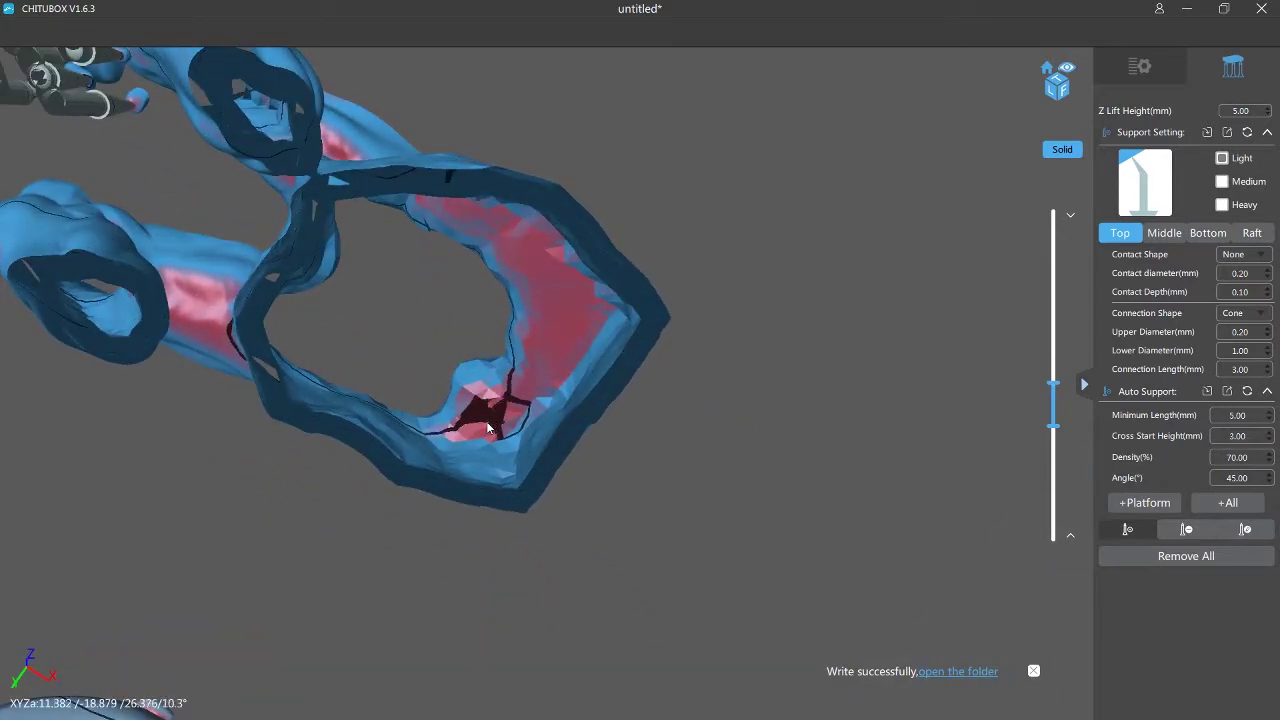
click(483, 430)
click(525, 389)
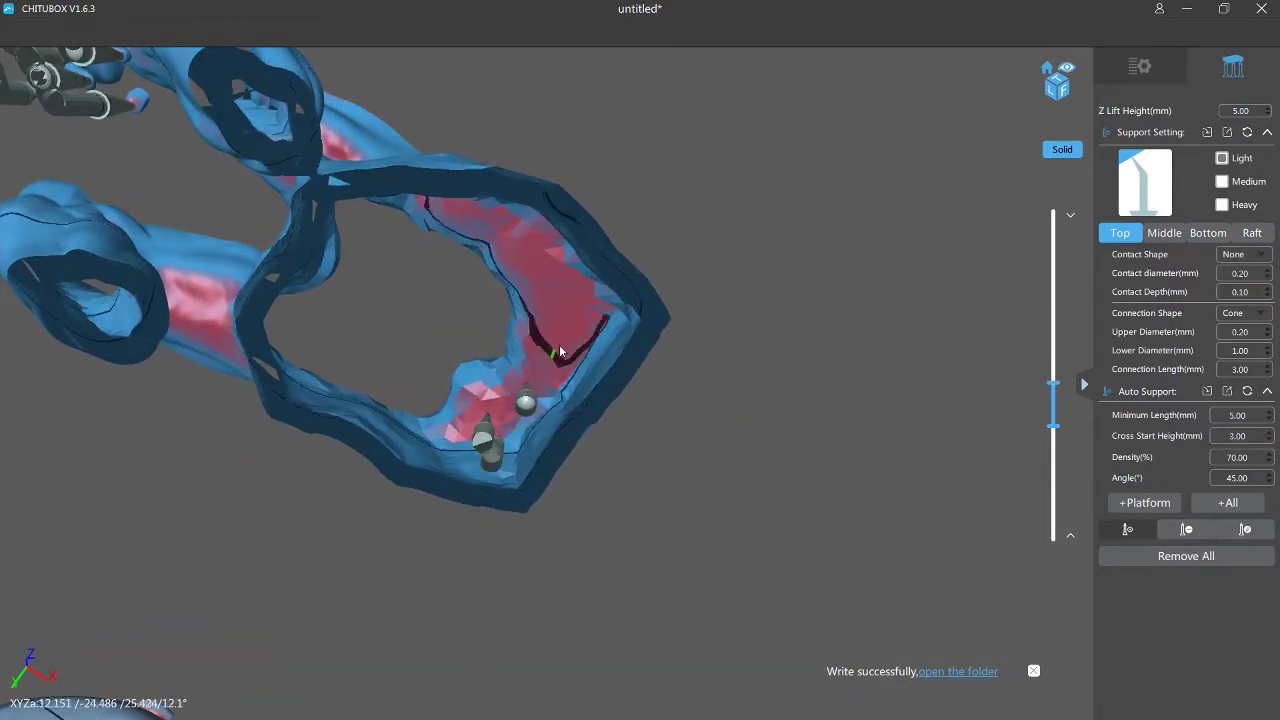
click(560, 347)
click(580, 315)
click(551, 284)
click(524, 253)
click(468, 227)
click(447, 207)
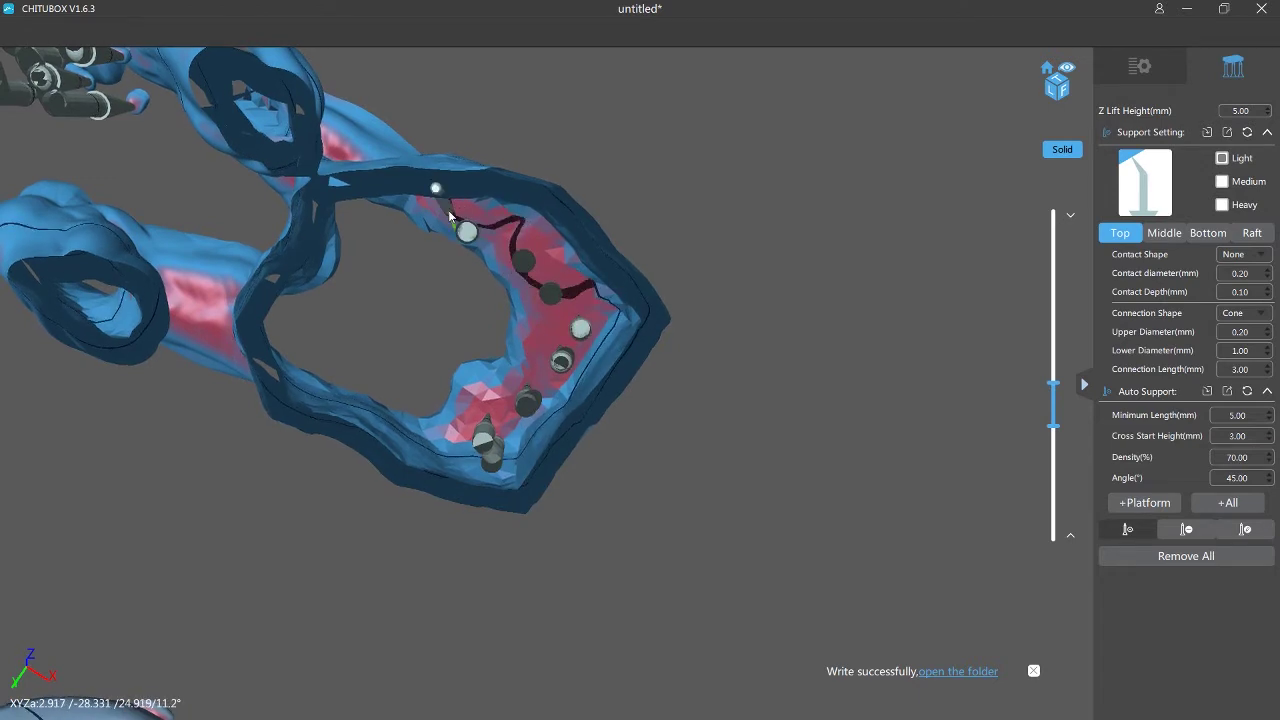
Place six more light supports in the gaps of the red overhang inside the Thinker's hollow rock.
click(507, 225)
click(545, 250)
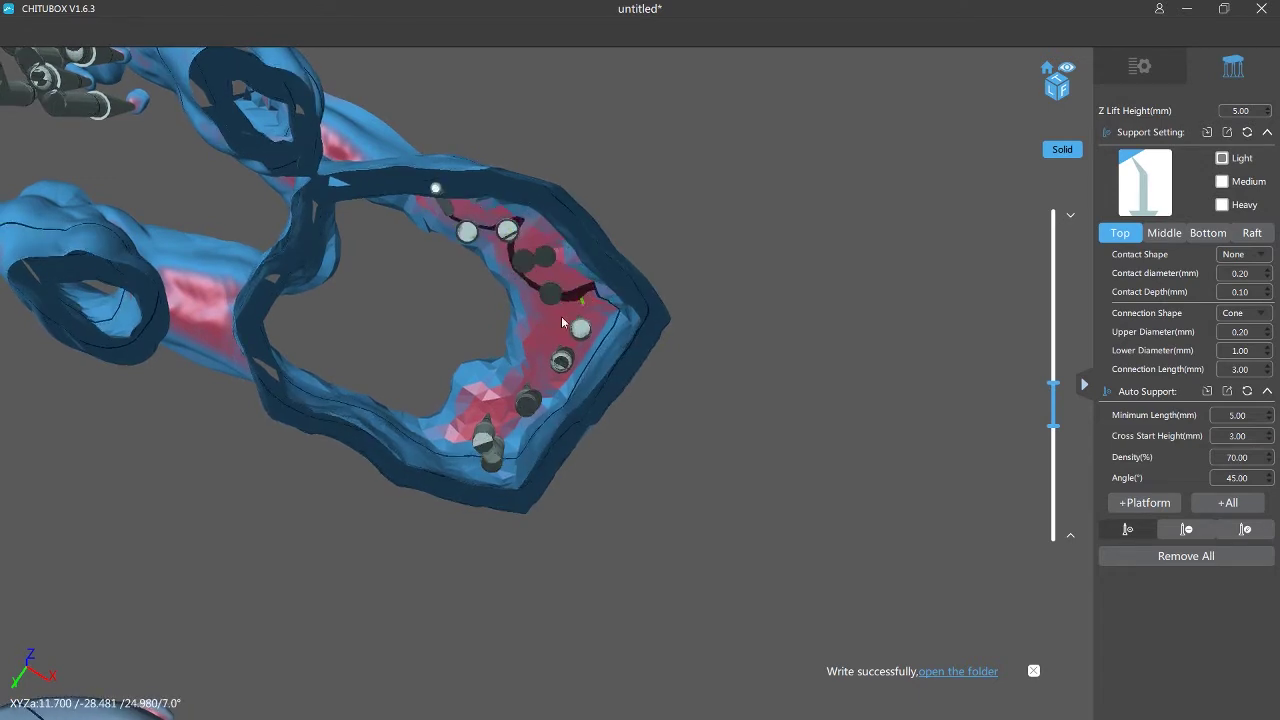
click(544, 344)
click(480, 396)
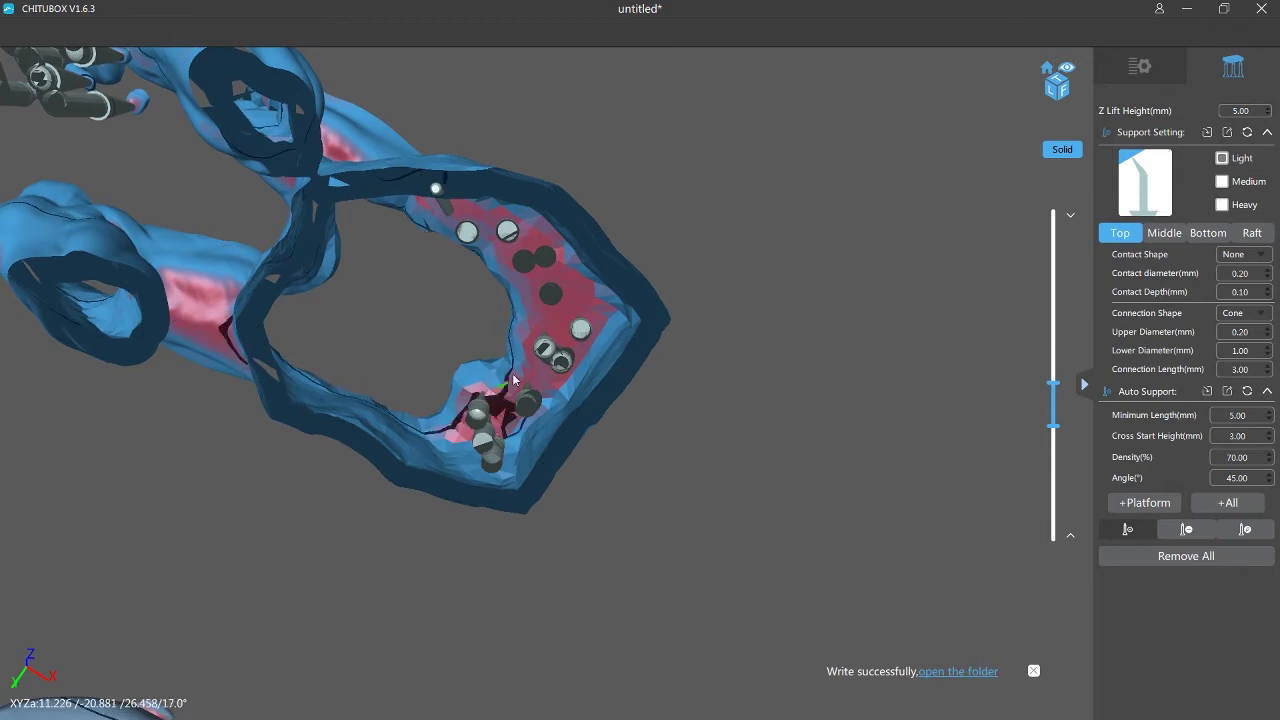
click(582, 294)
click(547, 322)
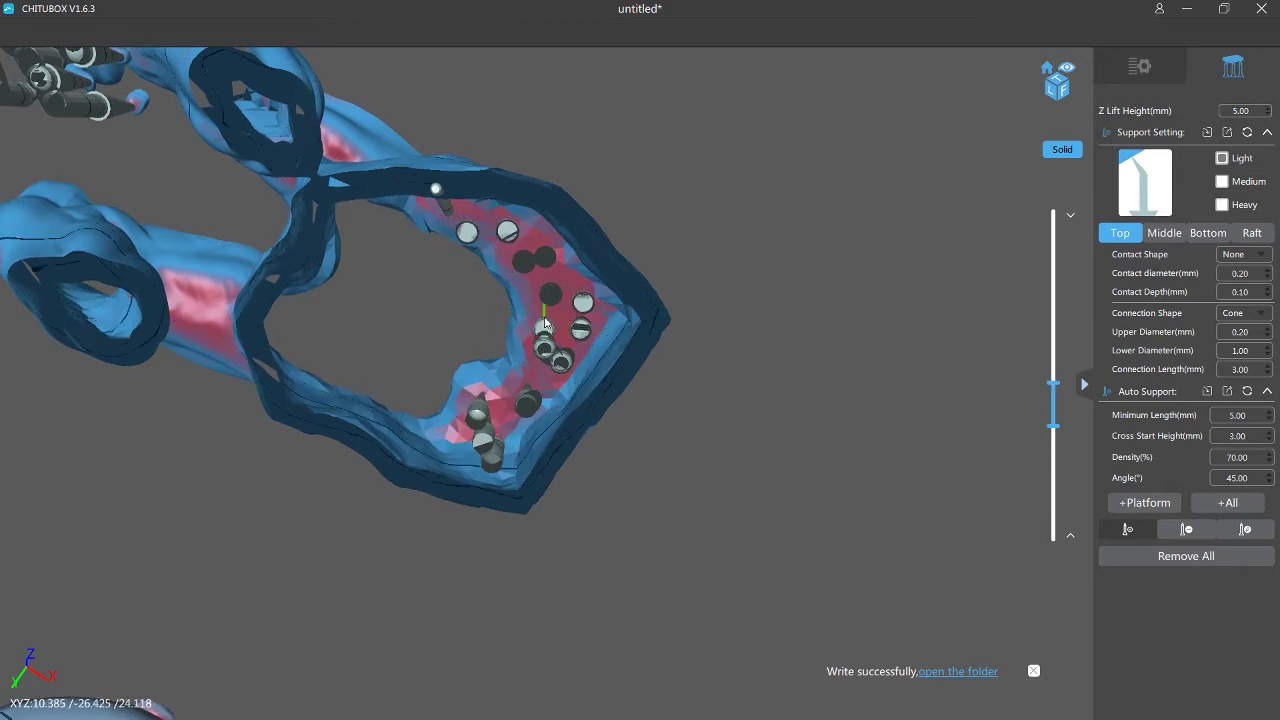
Add four light supports under the red overhang of the Thinker's thigh, hiding the layers below 21.554 mm.
right_drag(528, 342, 345, 333)
middle_drag(345, 333, 996, 576)
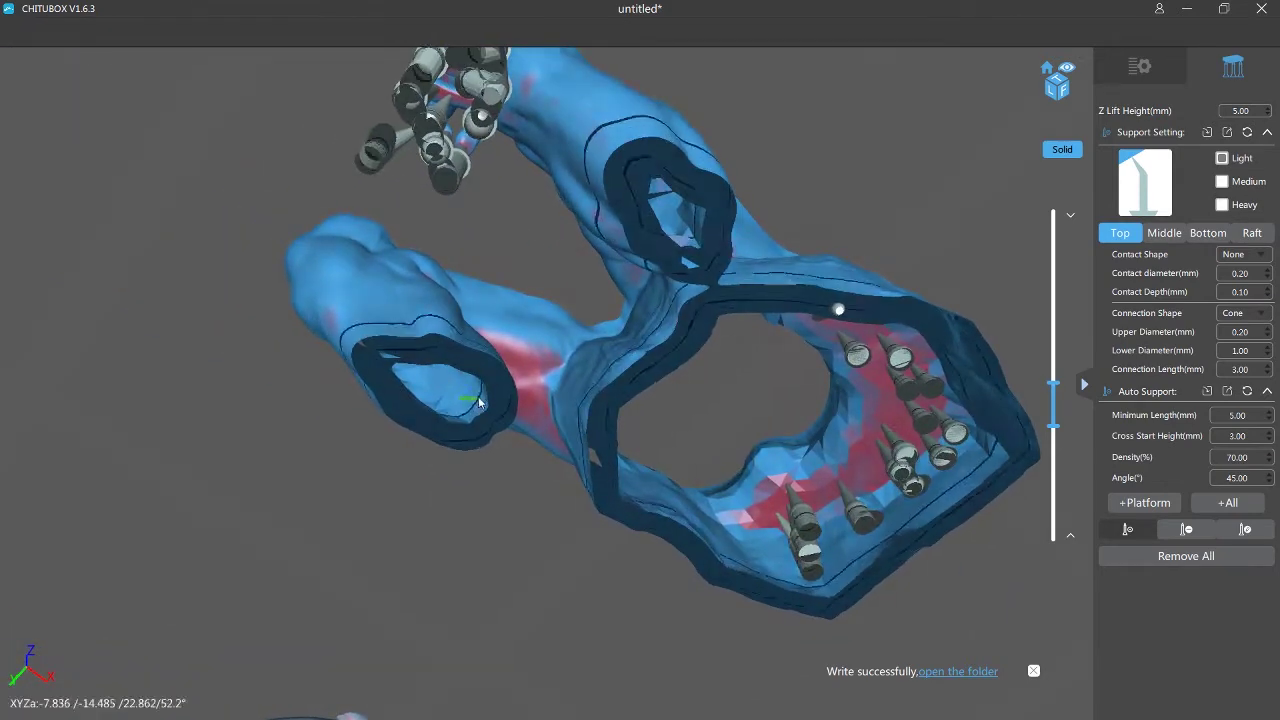
right_drag(478, 396, 430, 420)
scroll(510, 338, up, 4)
mouse_move(551, 323)
right_down()
mouse_move(510, 338)
mouse_move(414, 294)
mouse_move(462, 355)
right_up()
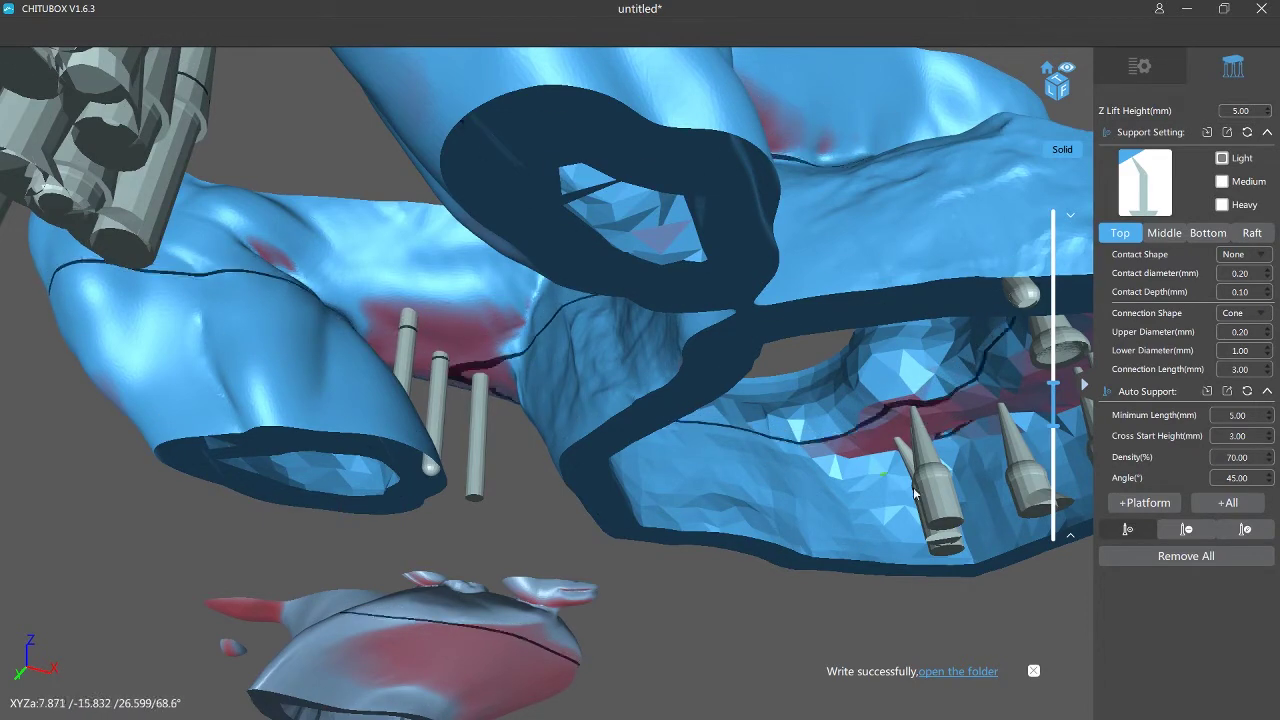
drag(1062, 410, 1009, 417)
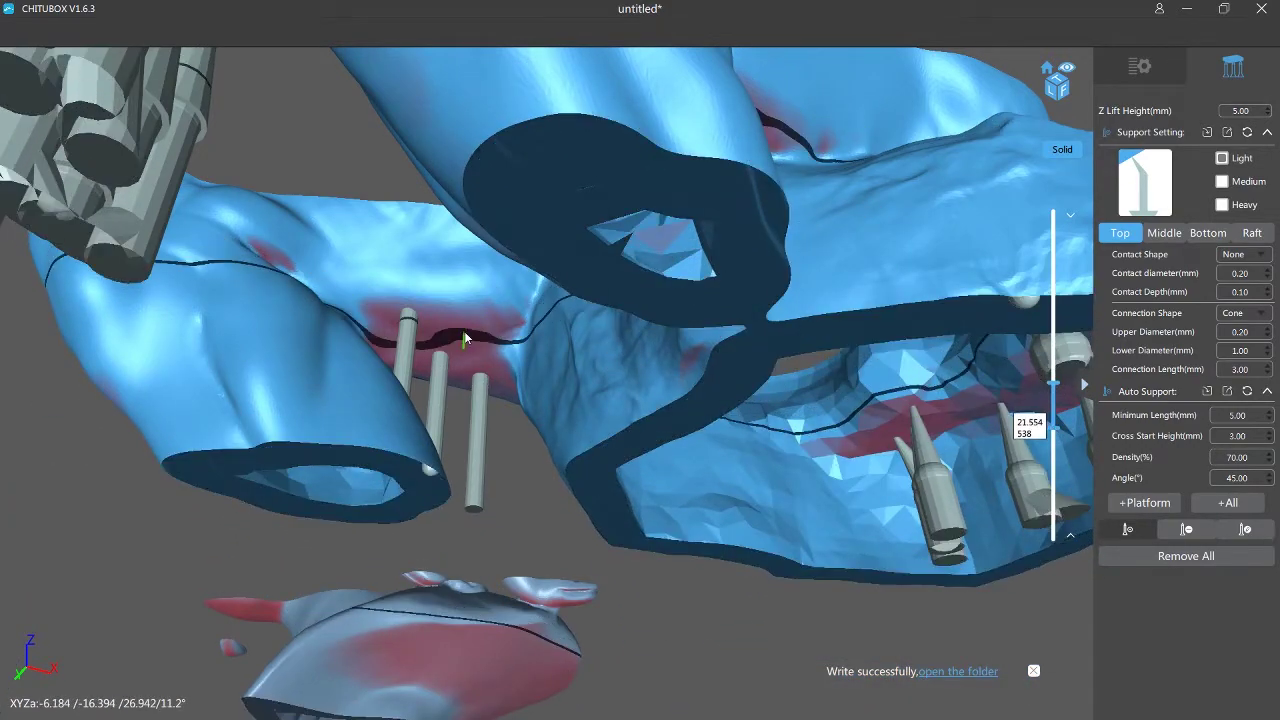
right_drag(467, 333, 506, 298)
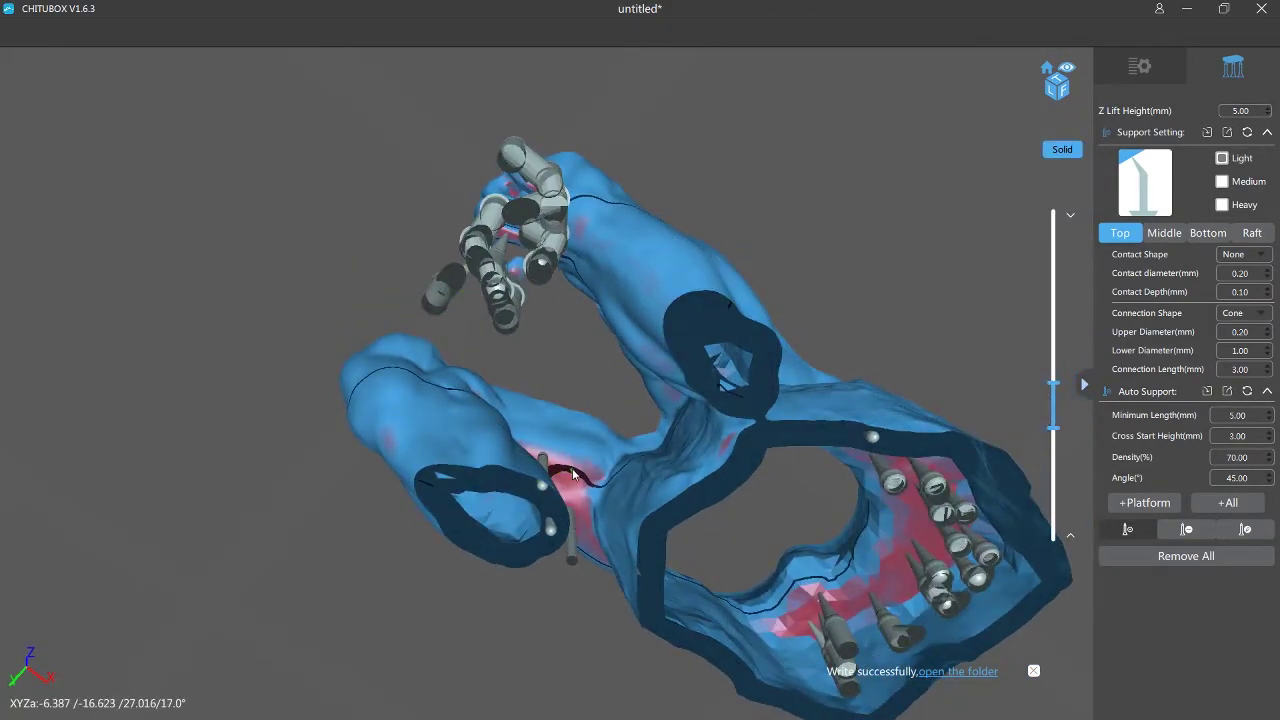
right_drag(582, 492, 957, 527)
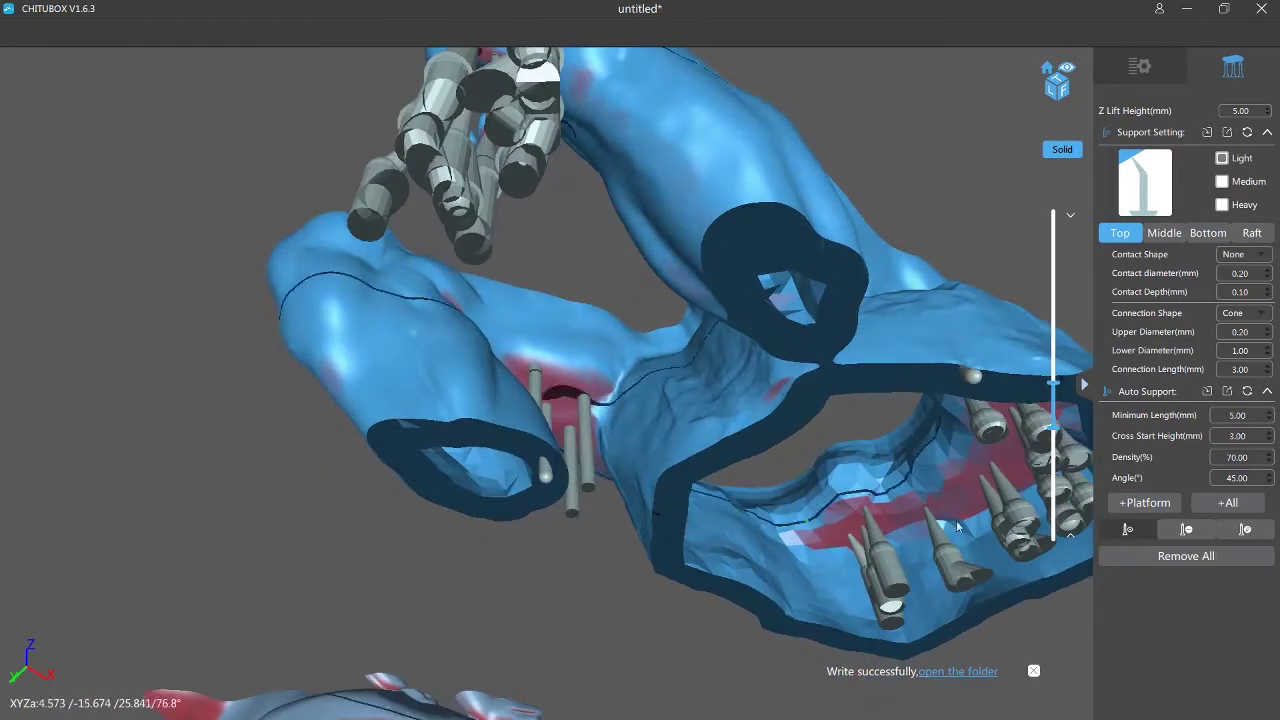
Hide slightly more of the lower layers and fill the unsupported red areas inside the Thinker's hollow rock with light supports.
mouse_move(1053, 432)
mouse_down()
mouse_move(1052, 386)
mouse_move(1060, 528)
mouse_move(1058, 392)
mouse_move(1057, 453)
mouse_move(1057, 422)
mouse_up()
right_drag(757, 372, 321, 454)
scroll(478, 430, down, 5)
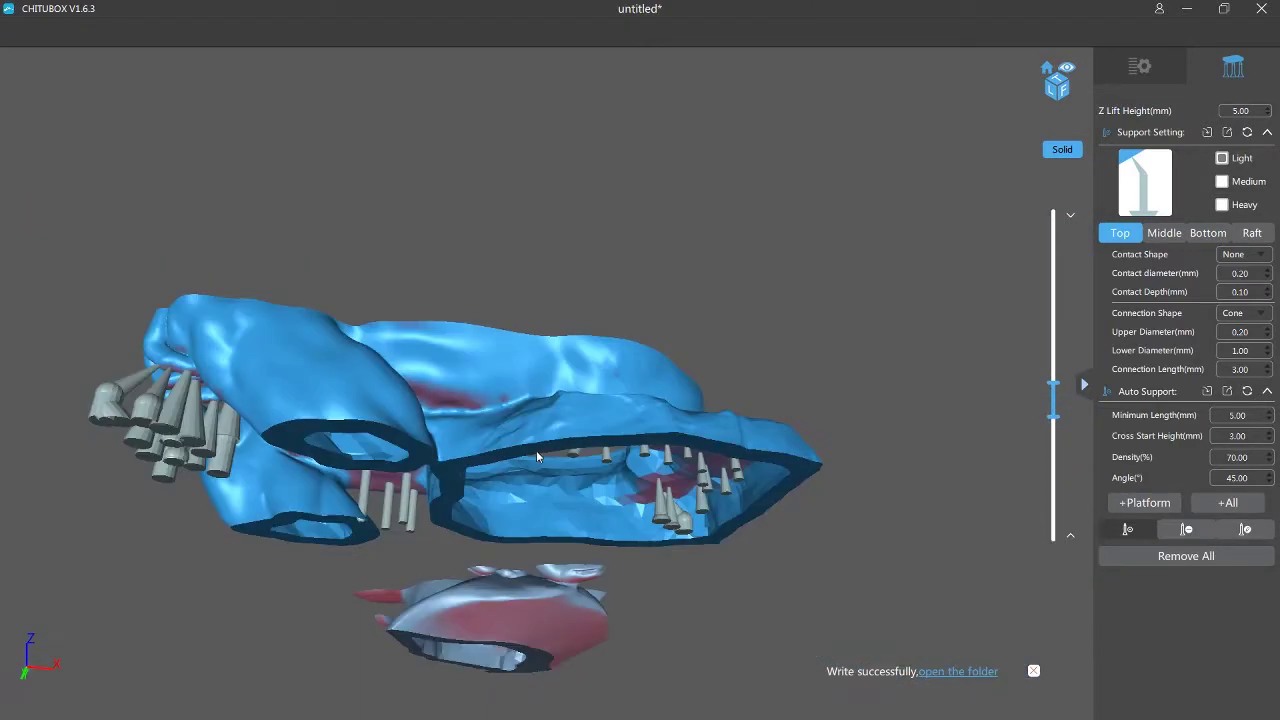
right_drag(500, 425, 495, 370)
right_drag(523, 237, 508, 155)
scroll(509, 238, up, 5)
scroll(509, 238, down, 5)
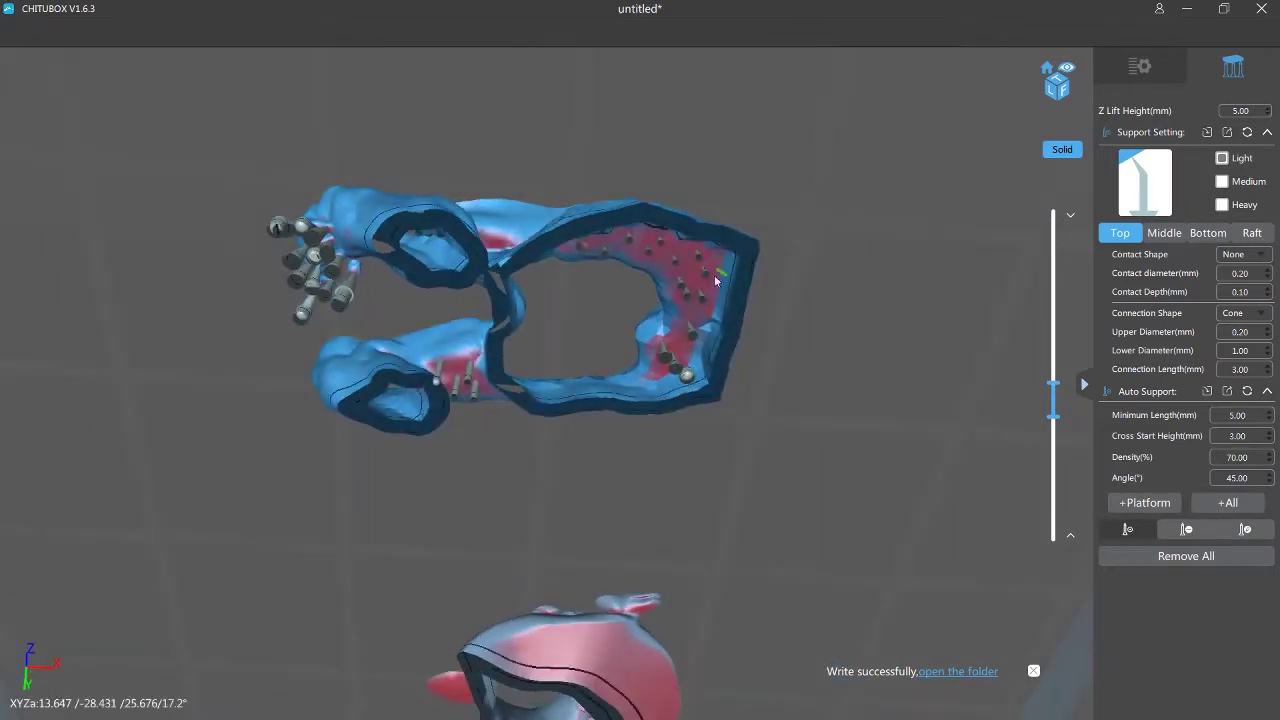
scroll(670, 318, up, 3)
middle_drag(660, 326, 351, 443)
scroll(539, 432, up, 2)
right_drag(539, 432, 522, 386)
middle_drag(517, 496, 545, 262)
scroll(520, 360, up, 2)
right_drag(495, 412, 498, 470)
middle_drag(1045, 295, 719, 403)
right_drag(719, 403, 770, 350)
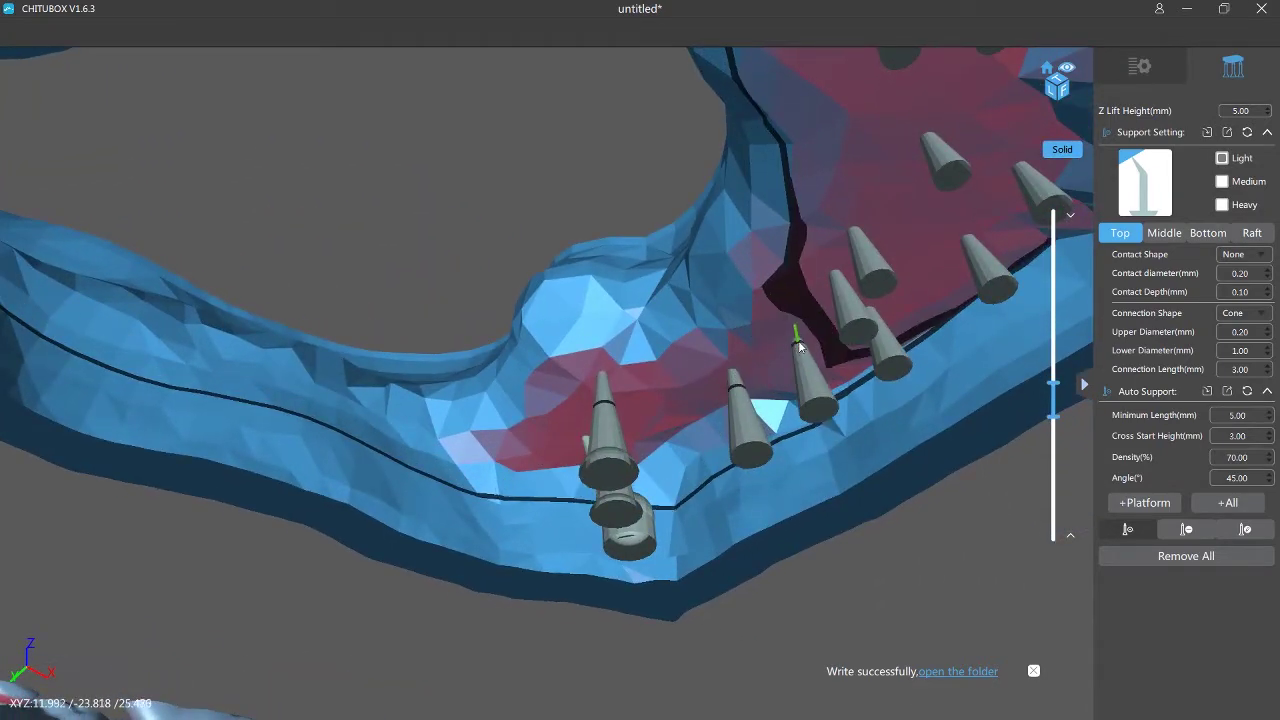
click(879, 89)
scroll(890, 230, down, 2)
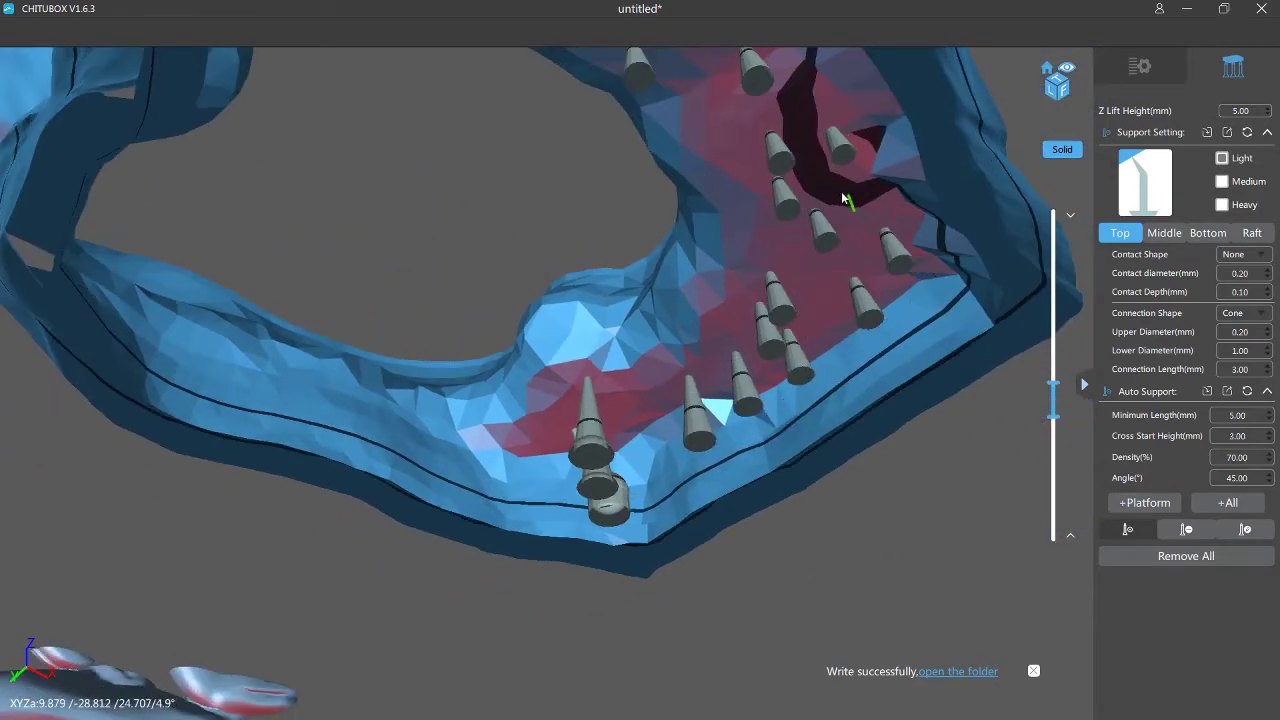
click(842, 196)
Show all lower layers again and raise the upper visible layer limit to 55.111 mm.
drag(1056, 419, 1053, 520)
scroll(554, 505, down, 10)
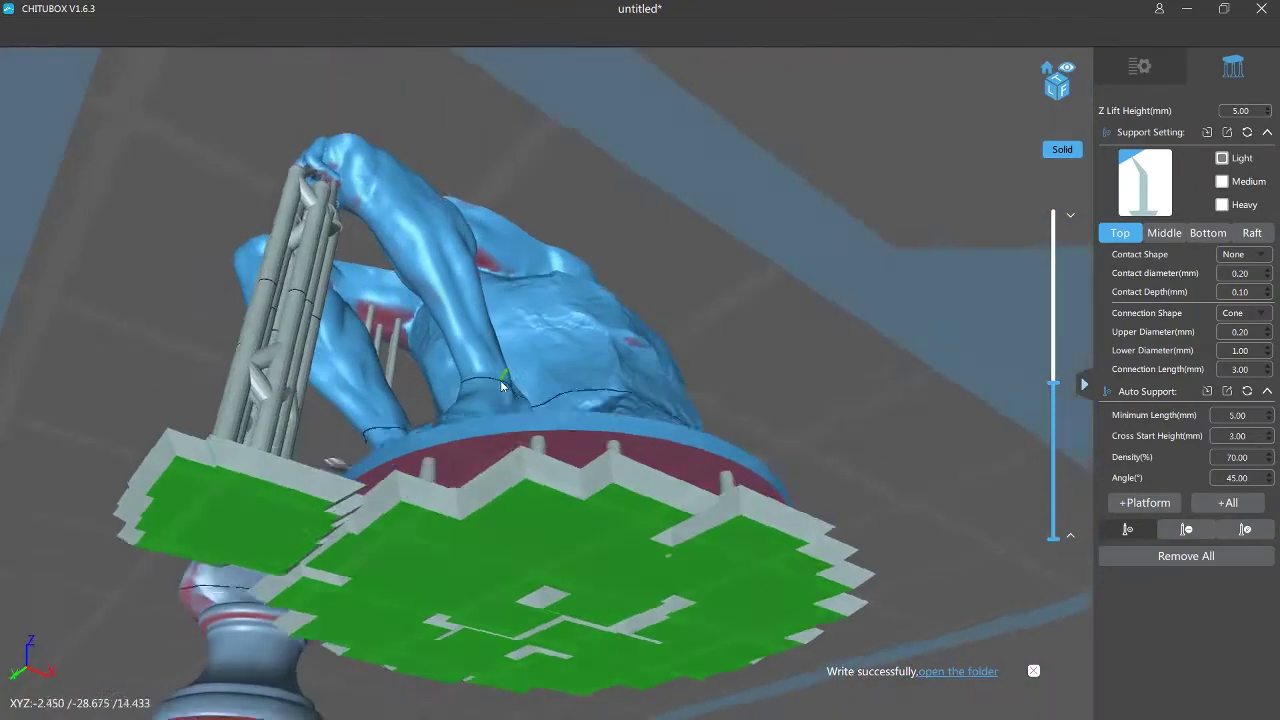
right_drag(508, 382, 525, 510)
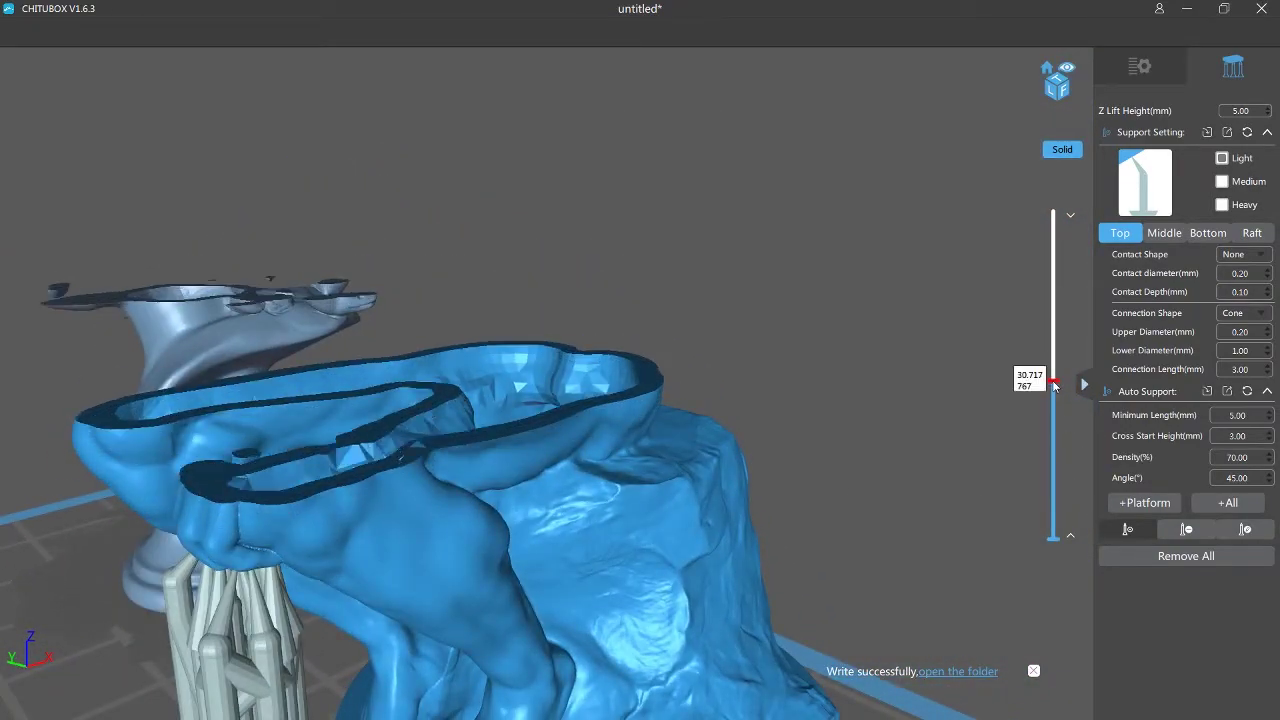
drag(1053, 385, 1052, 308)
drag(1052, 260, 1052, 256)
scroll(629, 362, down, 5)
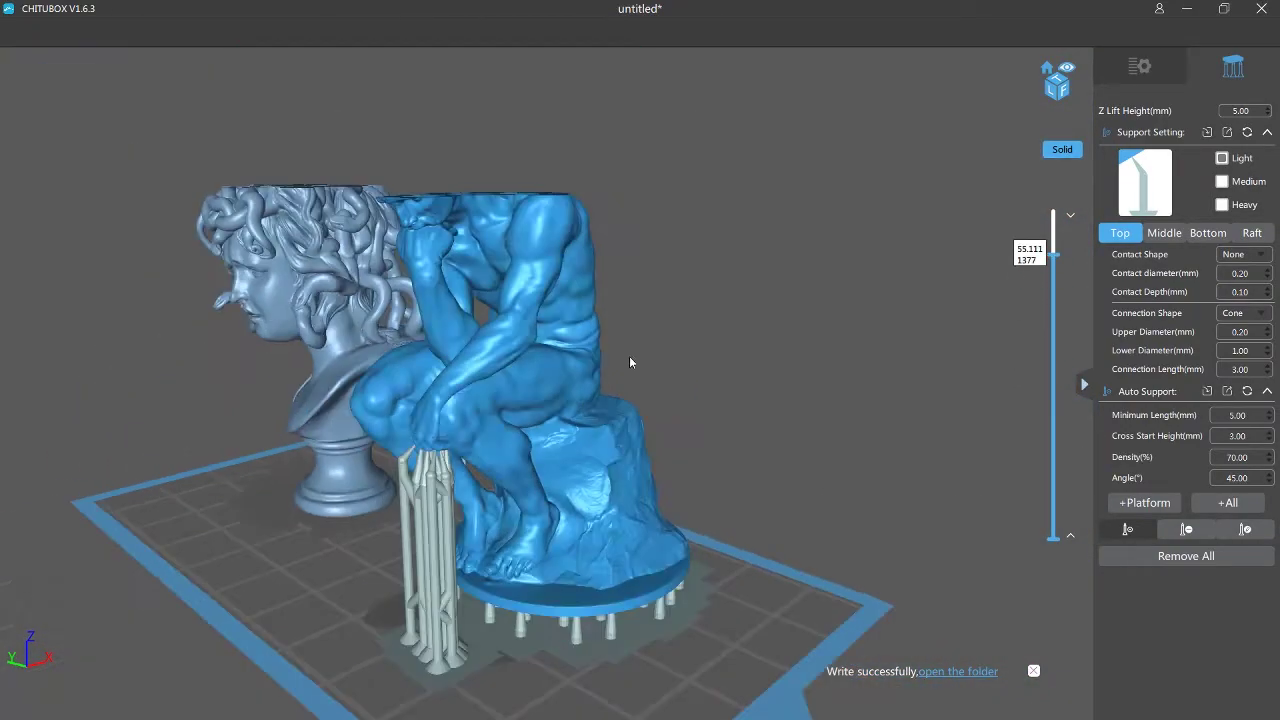
Examine the Thinker's hand and leg supports from the side and the support layout on the underside of its base.
click(312, 385)
right_drag(312, 385, 447, 346)
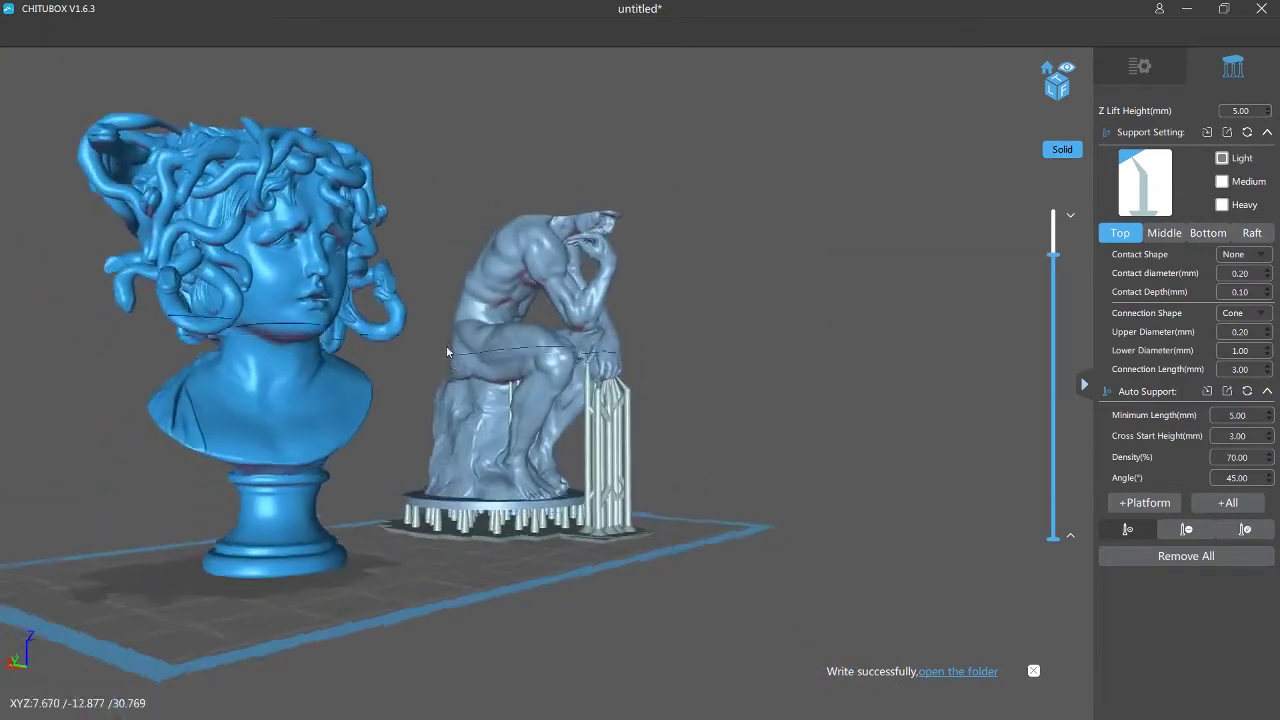
scroll(540, 467, up, 5)
right_drag(540, 467, 545, 528)
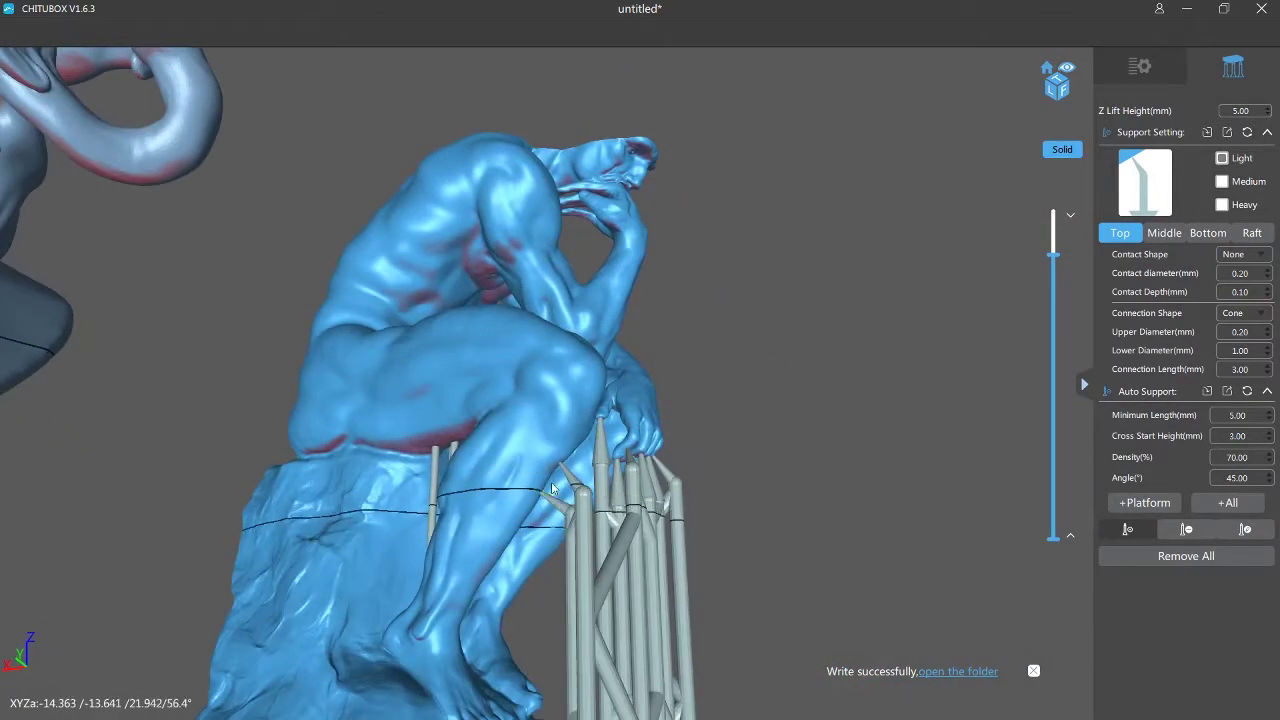
right_drag(535, 517, 486, 368)
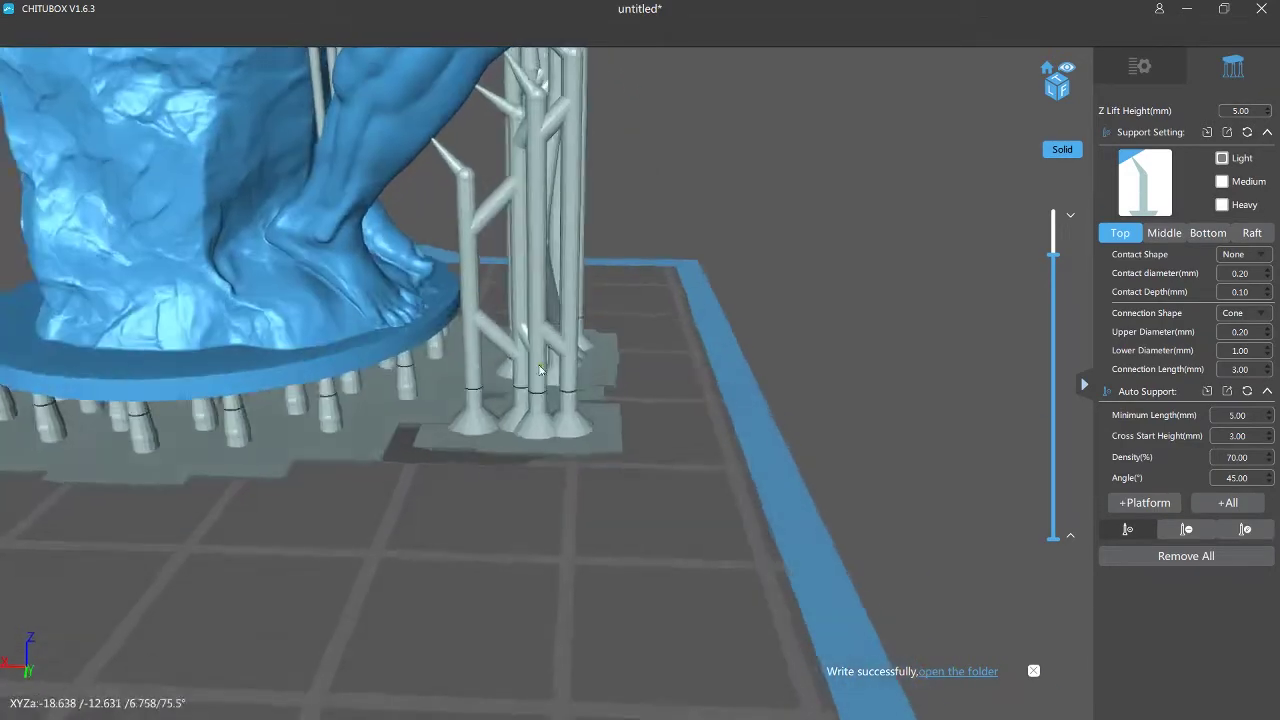
scroll(486, 368, down, 3)
middle_drag(486, 368, 704, 449)
scroll(704, 449, down, 5)
right_drag(760, 417, 540, 292)
right_drag(405, 385, 704, 273)
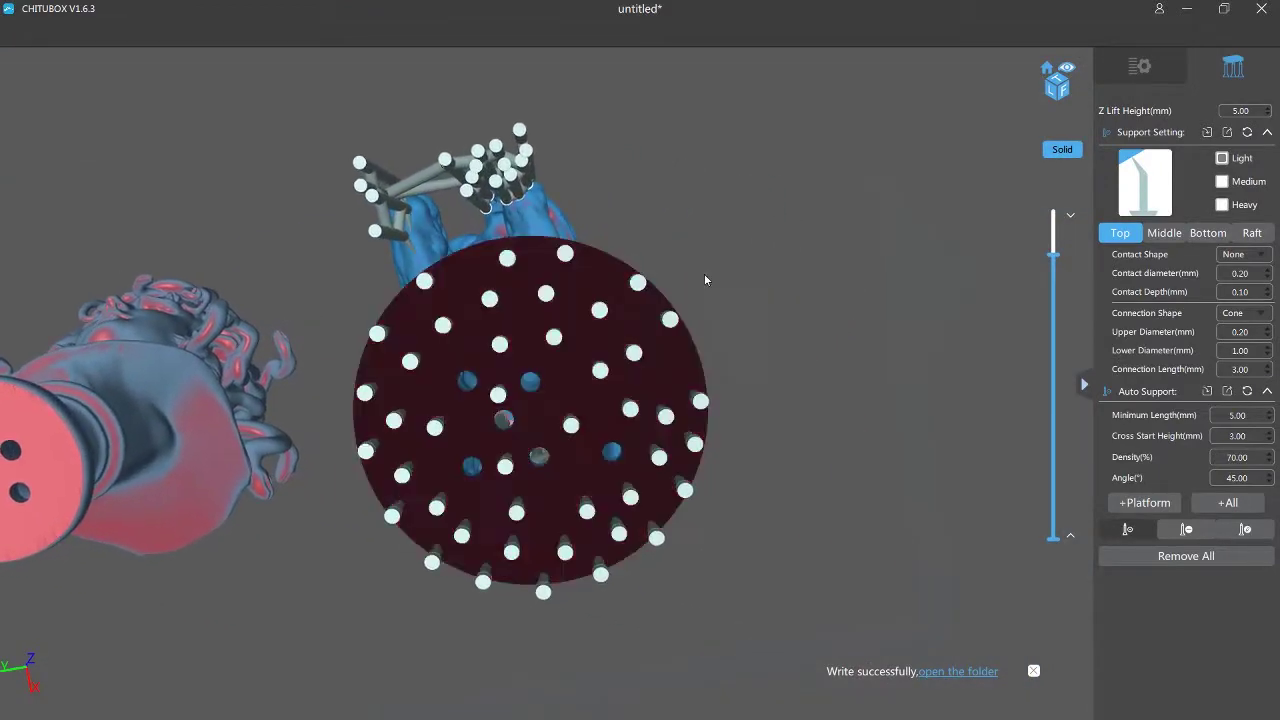
Switch to medium supports and place them in the gaps across the hand-side half and outer rim of the Thinker's base.
click(458, 272)
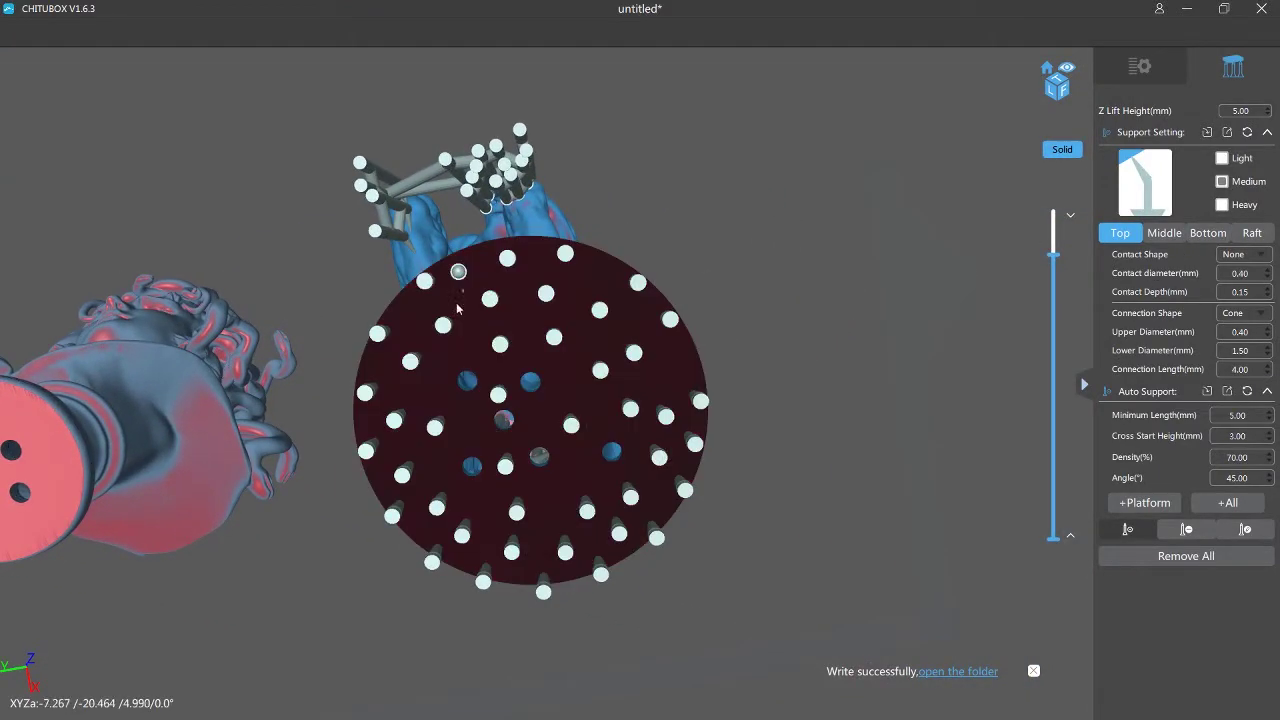
click(409, 323)
click(599, 276)
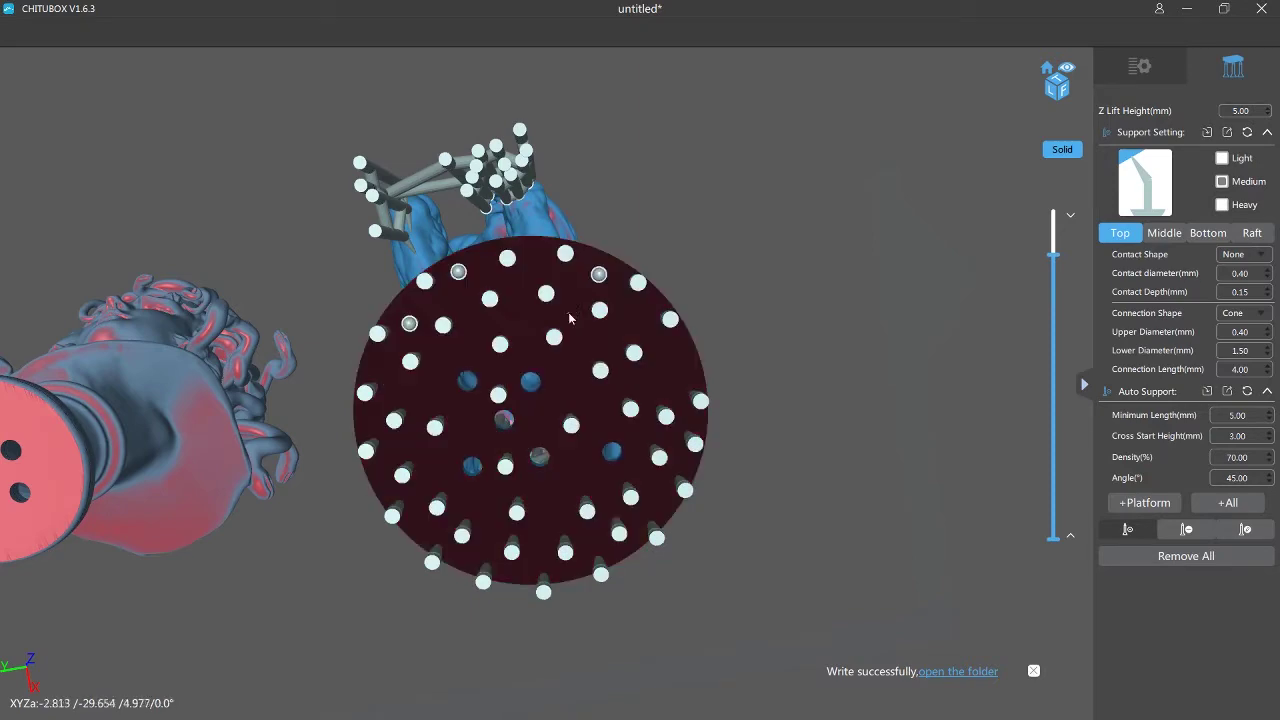
click(679, 371)
click(655, 384)
click(573, 482)
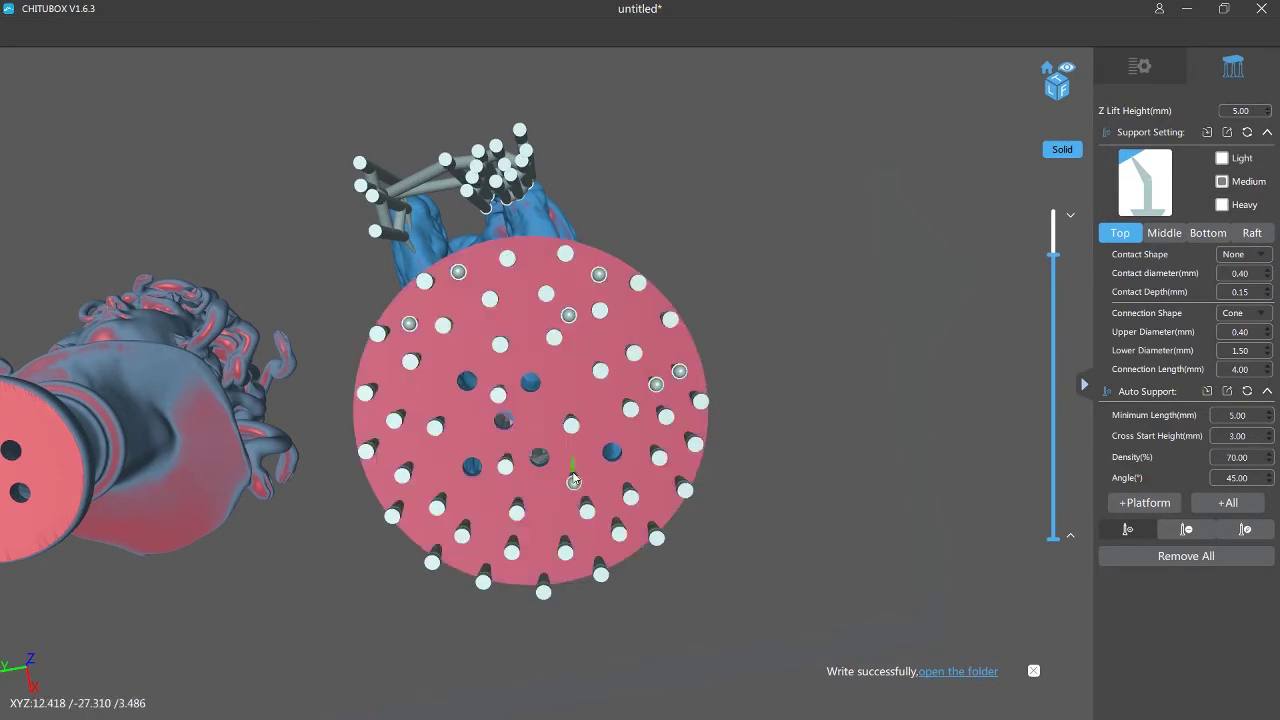
Add medium supports on the rear part of the Thinker's base underside and between its drain holes.
click(534, 510)
click(557, 530)
click(599, 546)
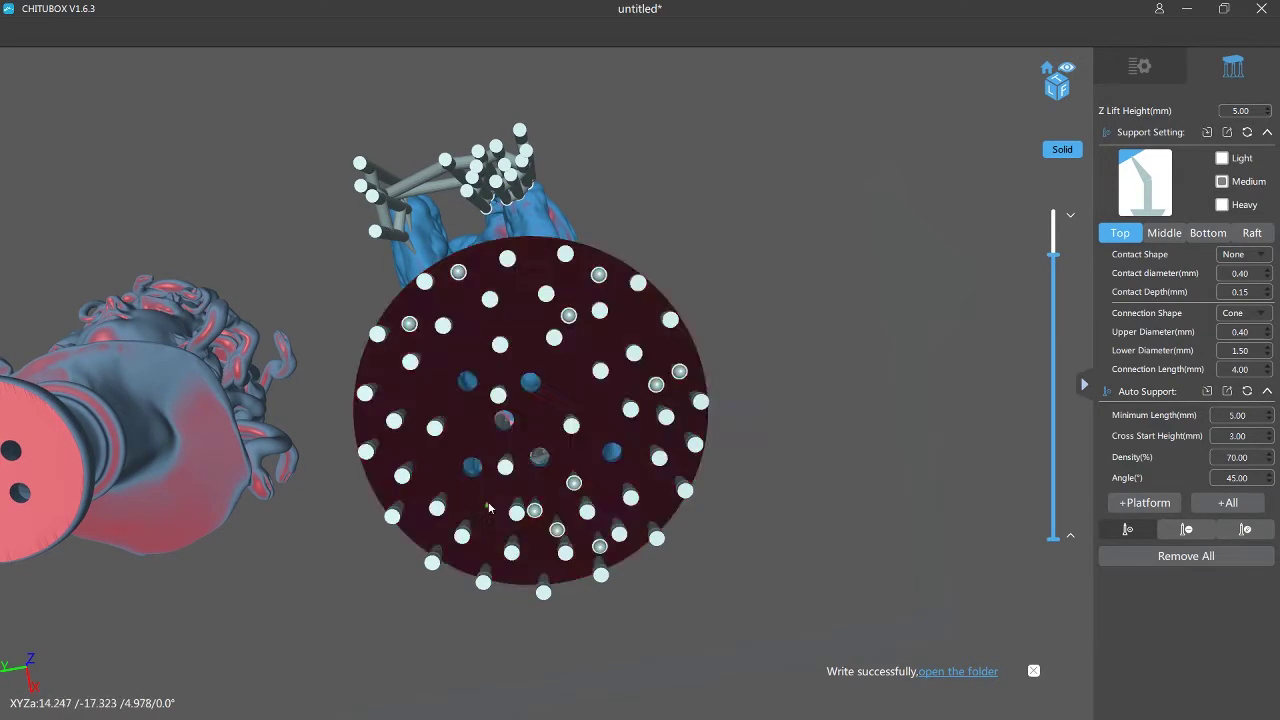
click(536, 425)
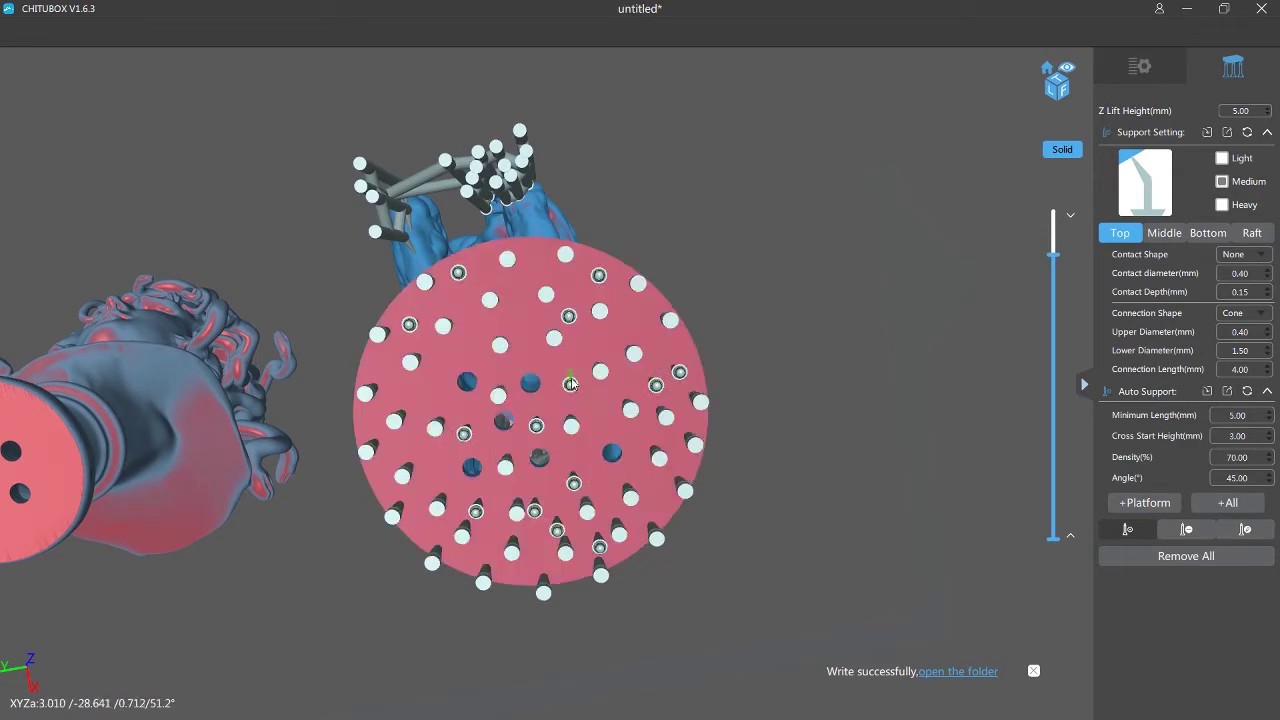
click(462, 347)
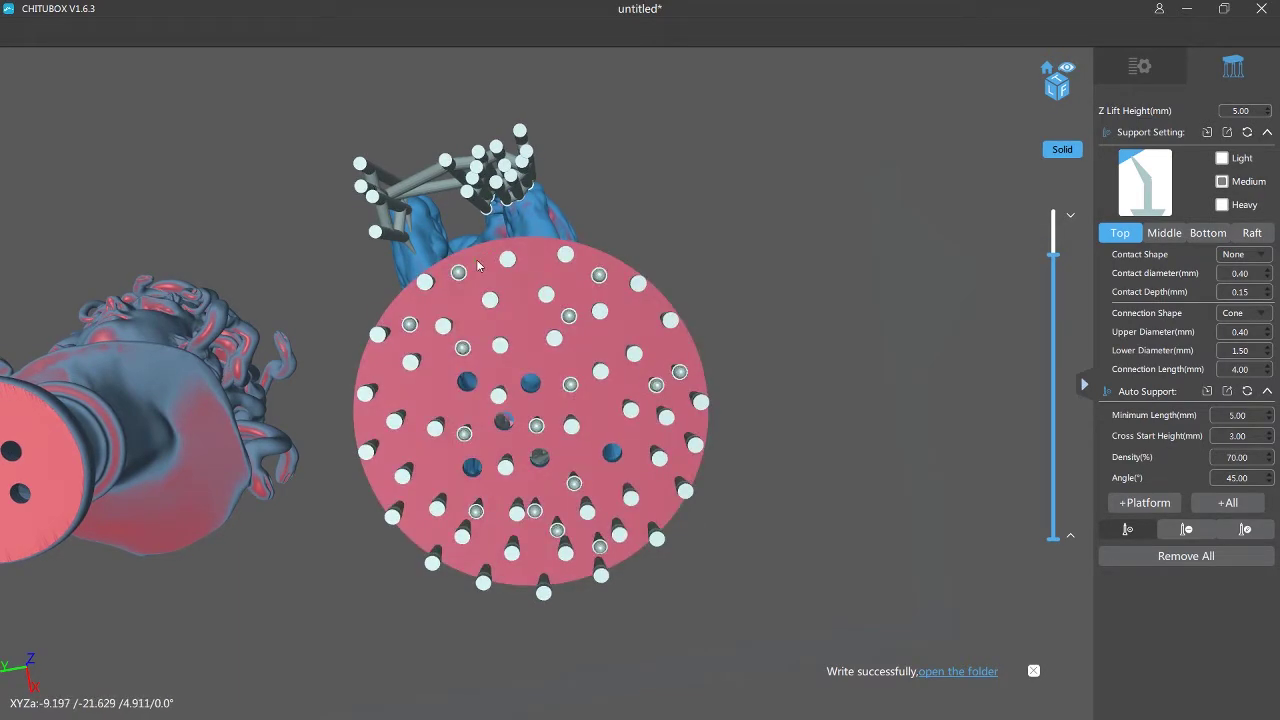
Fill further gaps between the existing supports around the rim and middle of the Thinker's base with medium supports.
click(477, 261)
click(634, 326)
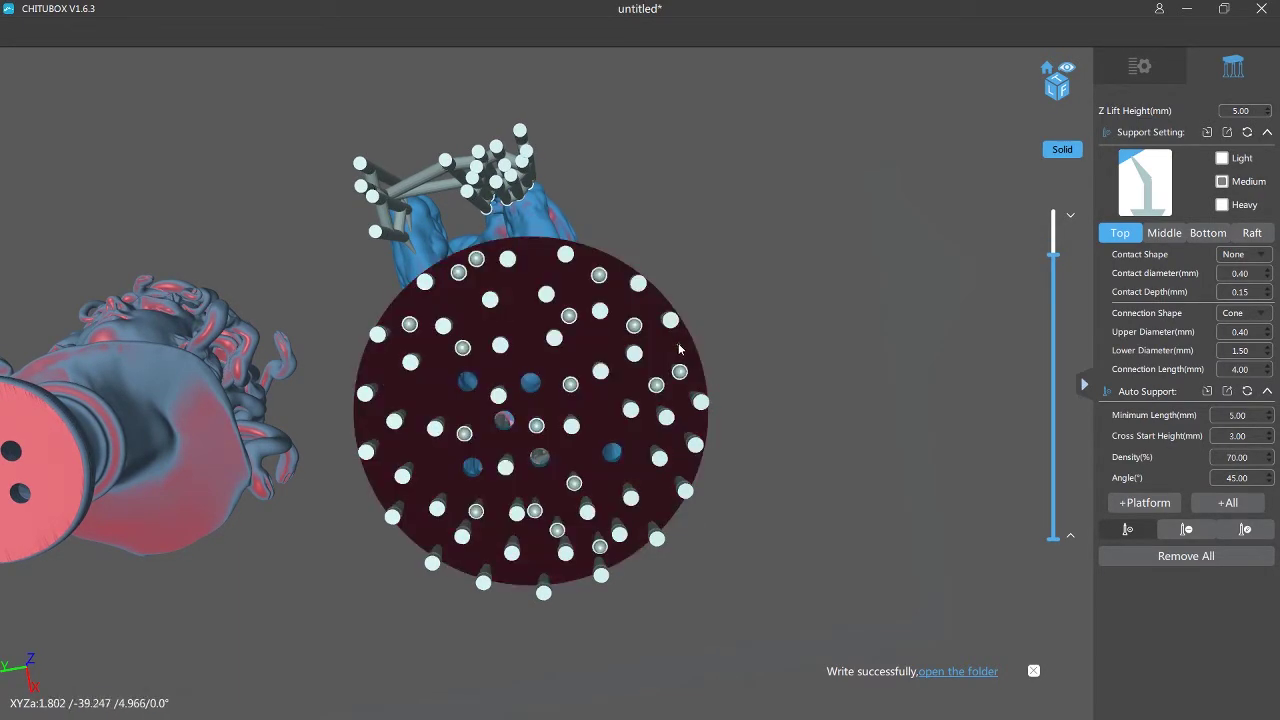
click(667, 353)
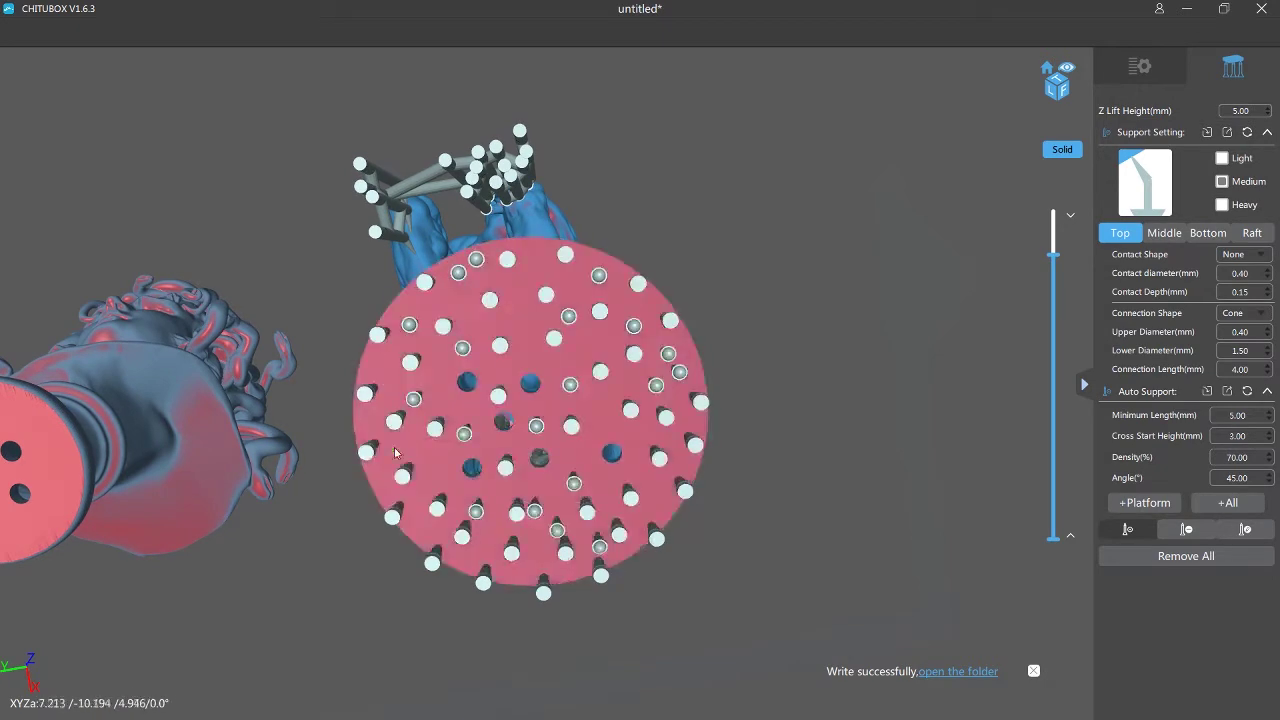
click(520, 493)
click(600, 428)
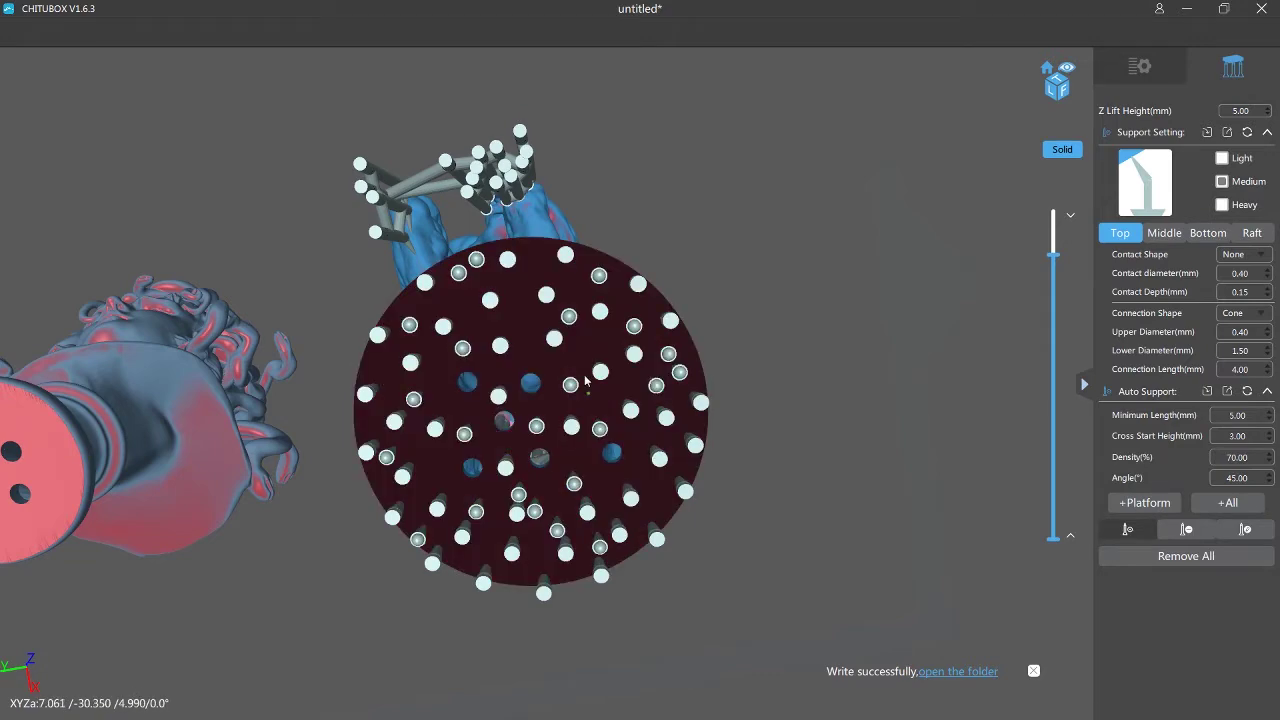
click(594, 350)
click(515, 317)
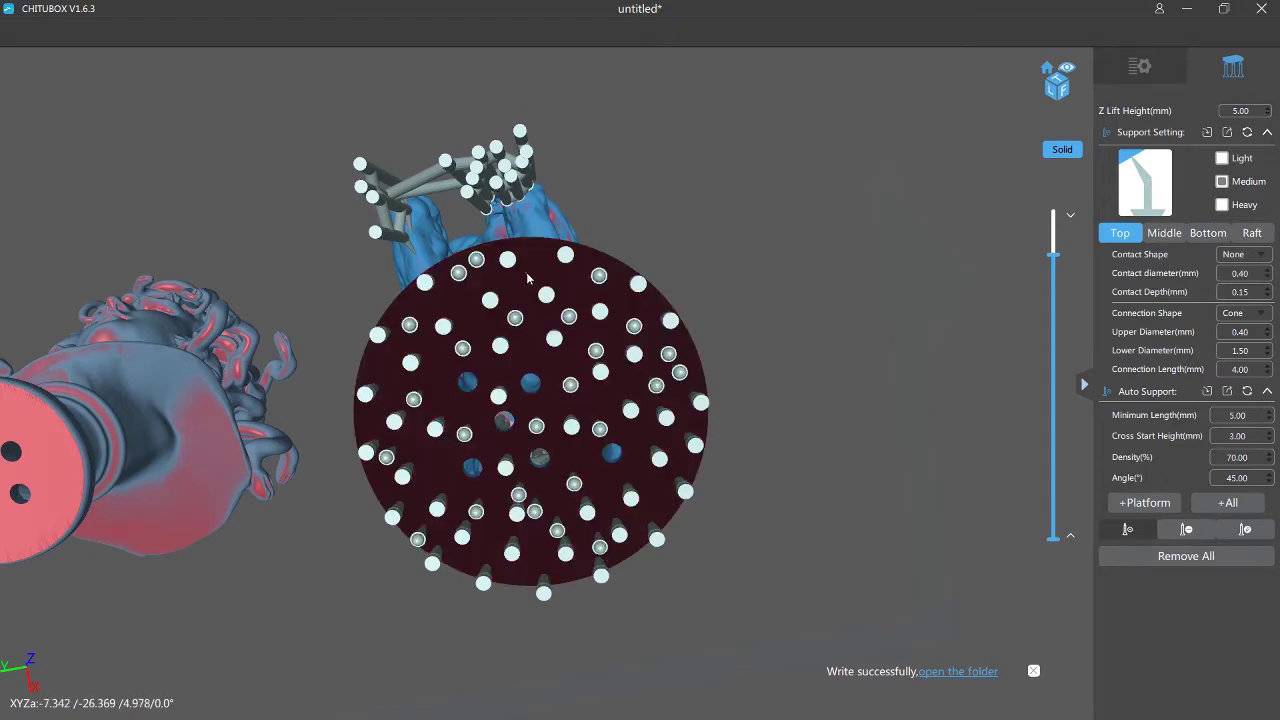
Place medium supports in the remaining gaps at the front edge and both rear sides of the Thinker's base.
click(538, 262)
click(447, 302)
click(605, 497)
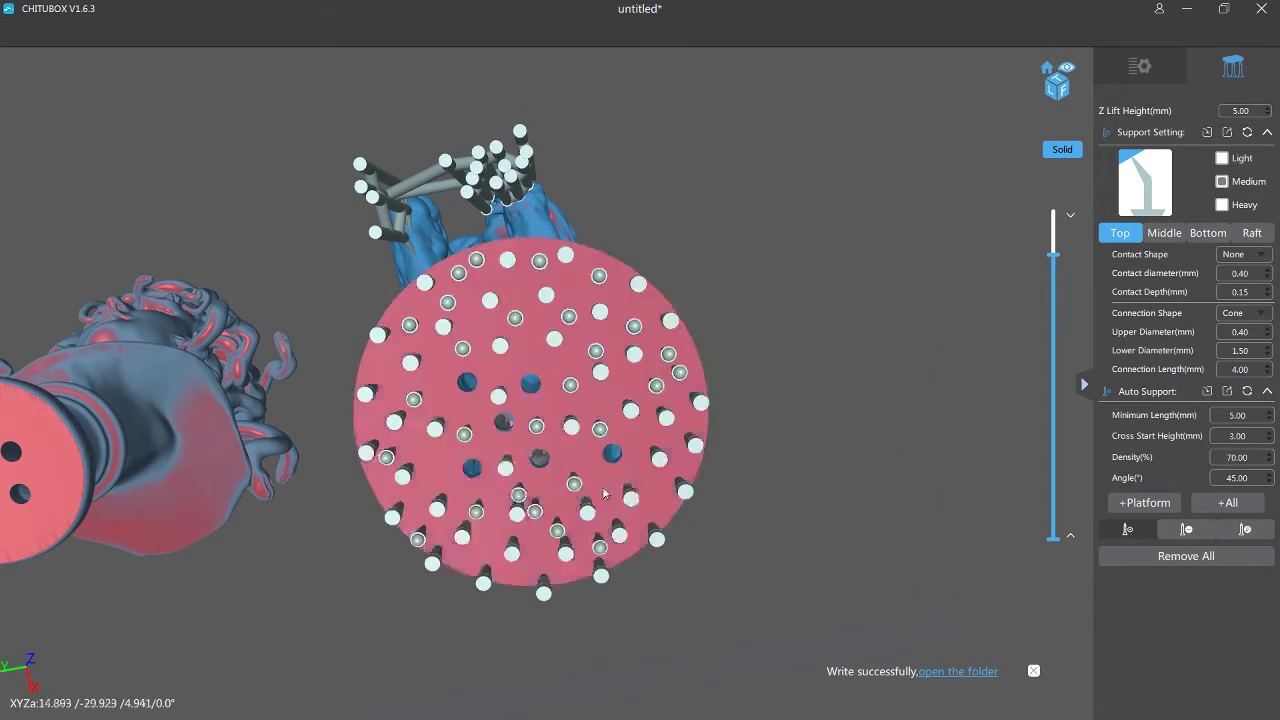
click(662, 507)
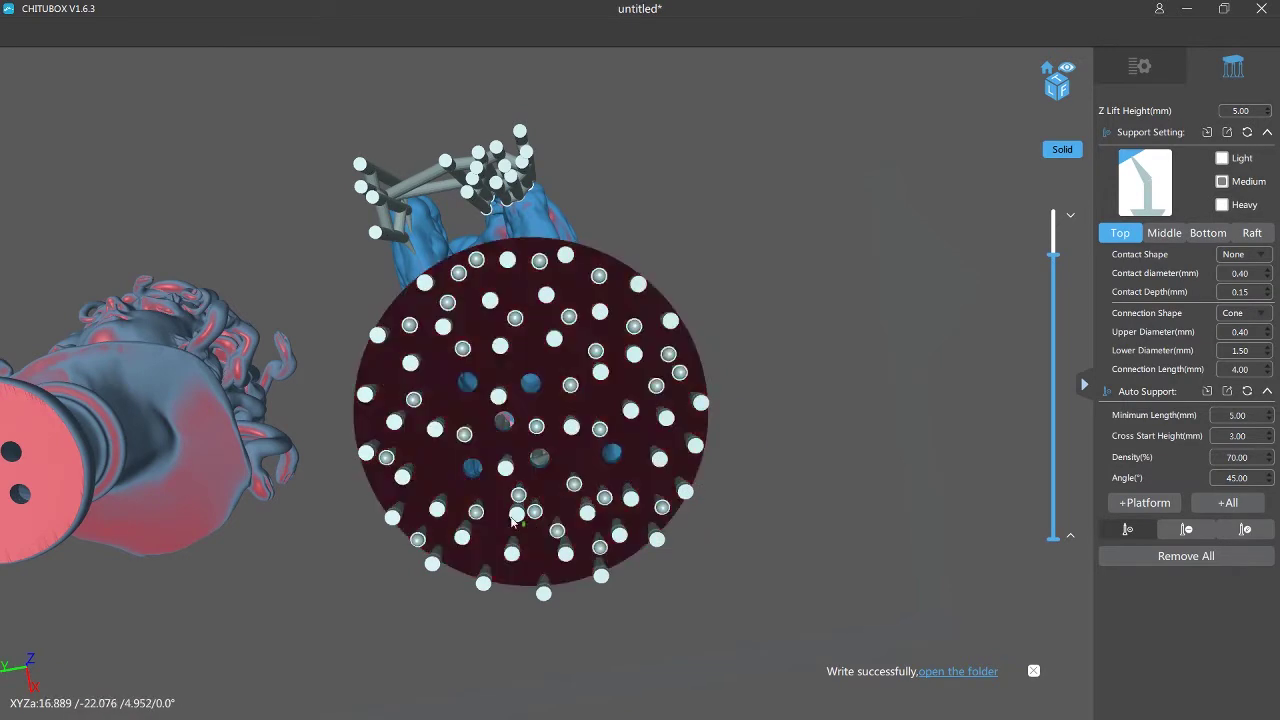
click(426, 473)
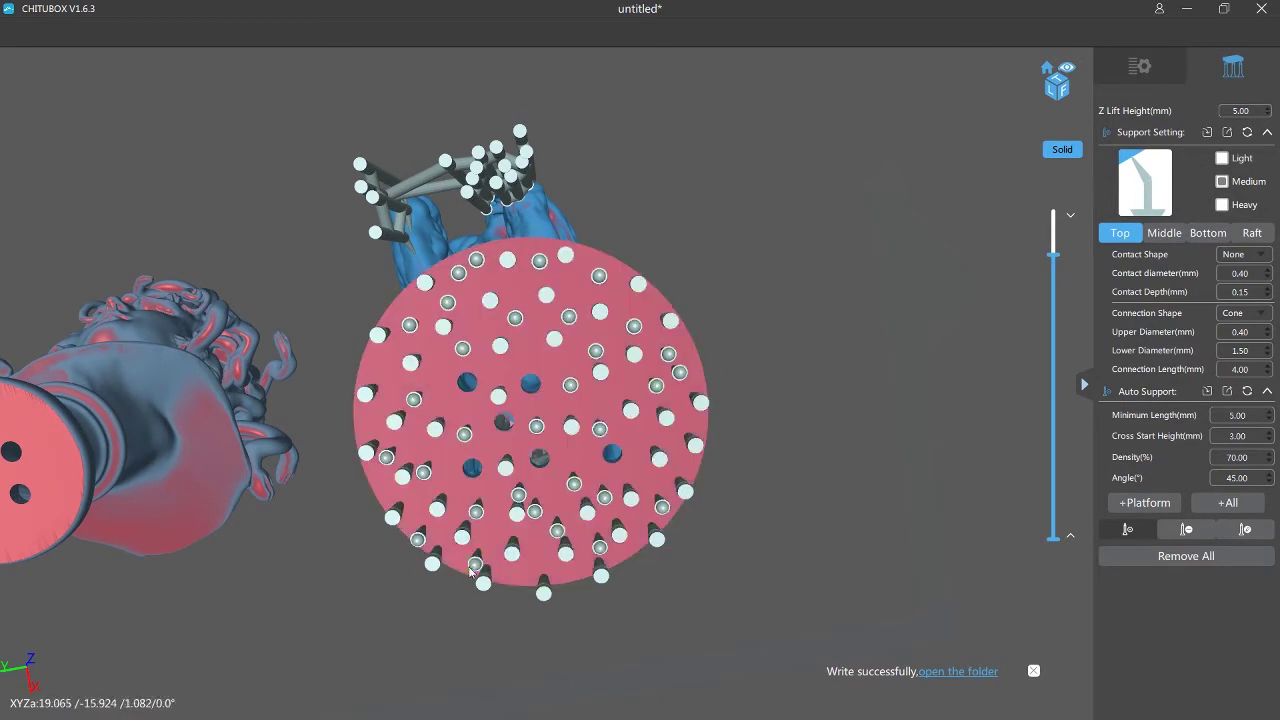
Add medium supports along the unsupported rear rim of the Thinker's base and beside its drain holes.
drag(470, 572, 468, 590)
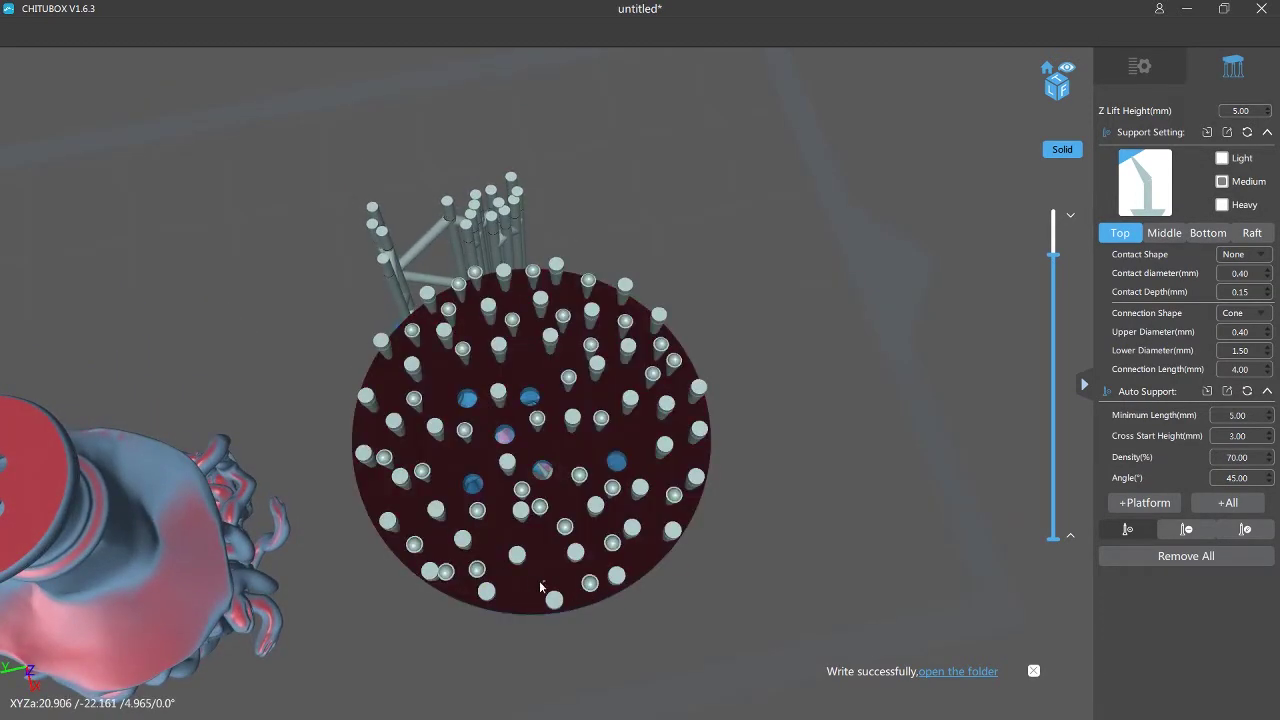
click(526, 584)
click(519, 601)
click(542, 554)
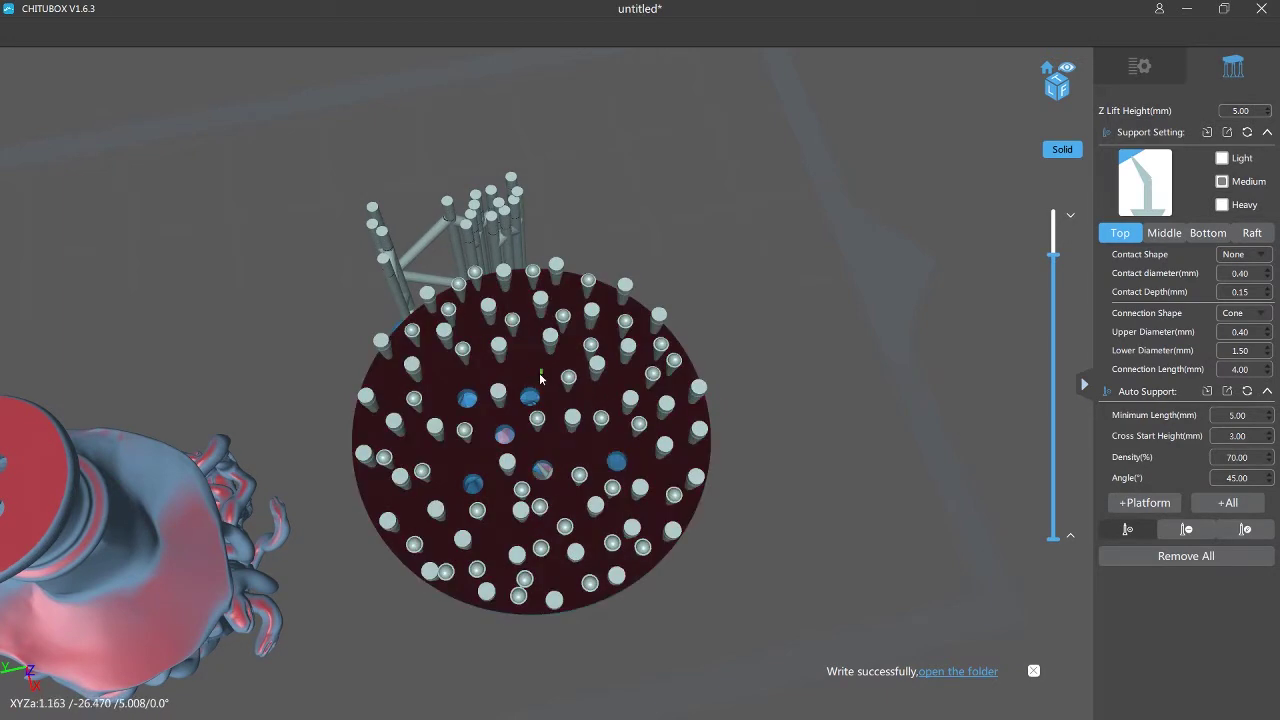
scroll(534, 524, down, 3)
drag(534, 524, 567, 398)
scroll(566, 399, up, 10)
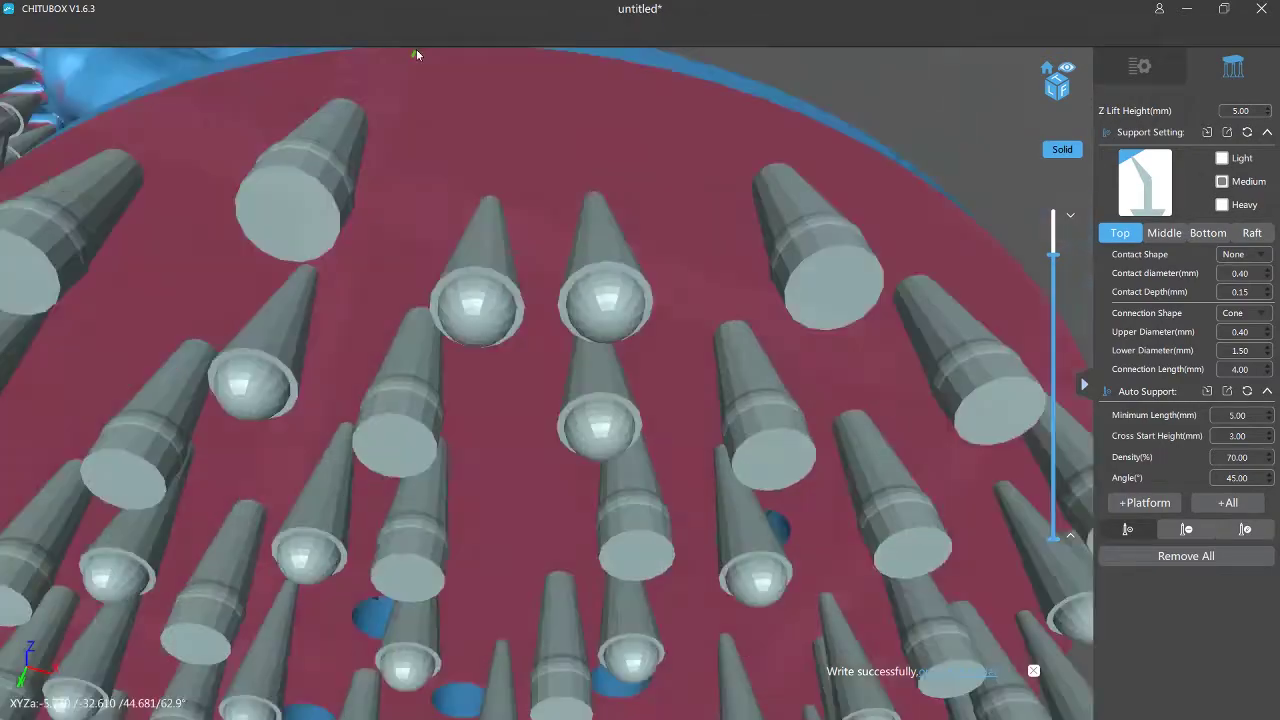
Place a light support on the Thinker's thigh to hold the overhang beneath his chest, and check its contact from both sides.
drag(416, 52, 600, 300)
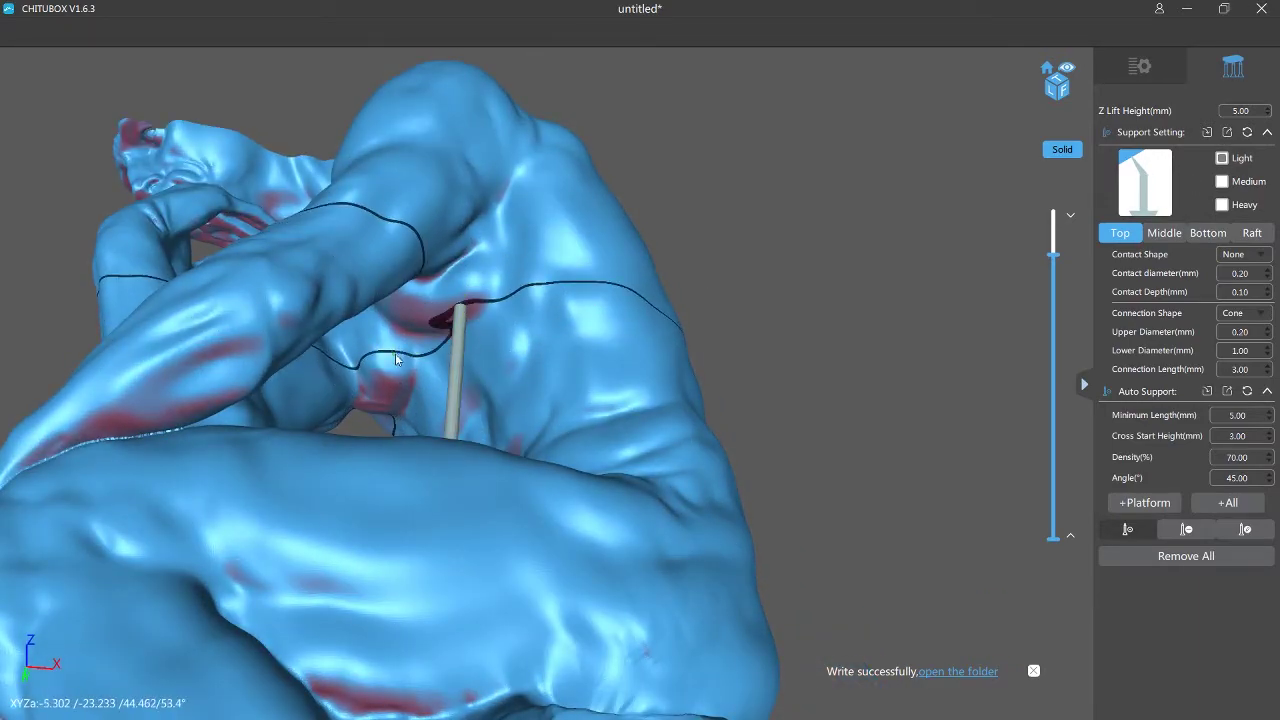
drag(395, 353, 527, 320)
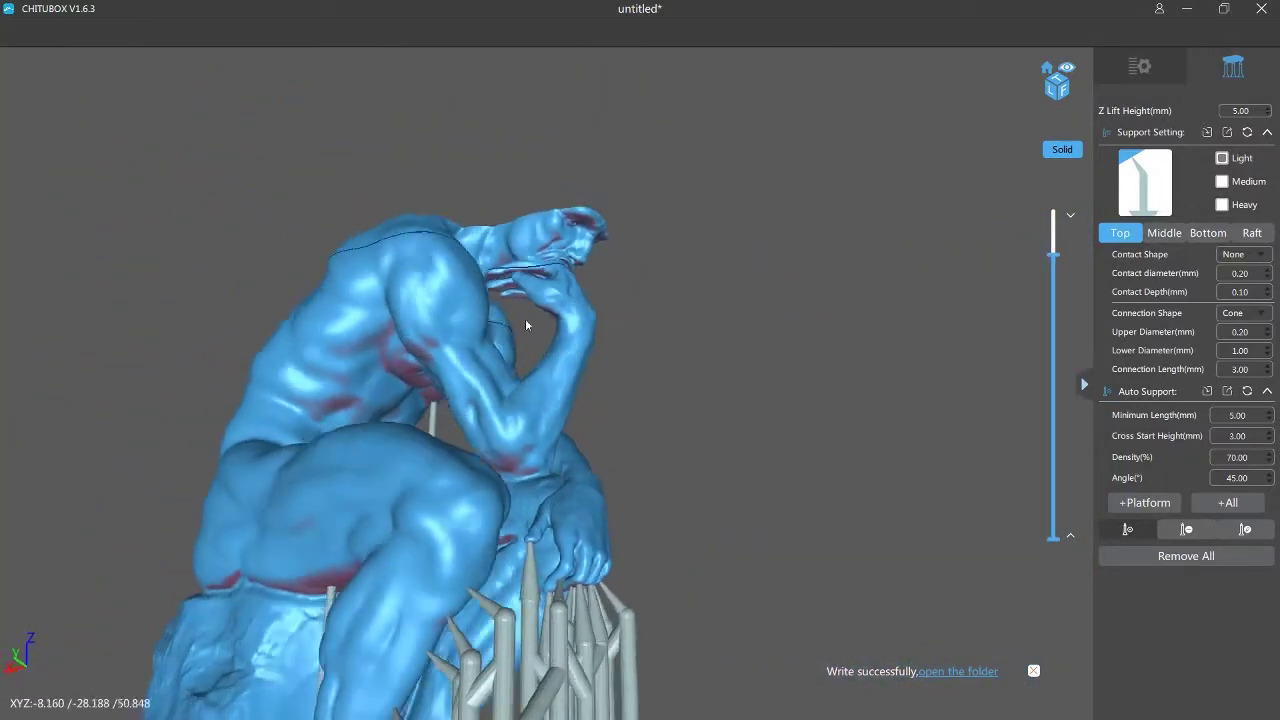
right_drag(525, 318, 522, 380)
scroll(537, 392, up, 4)
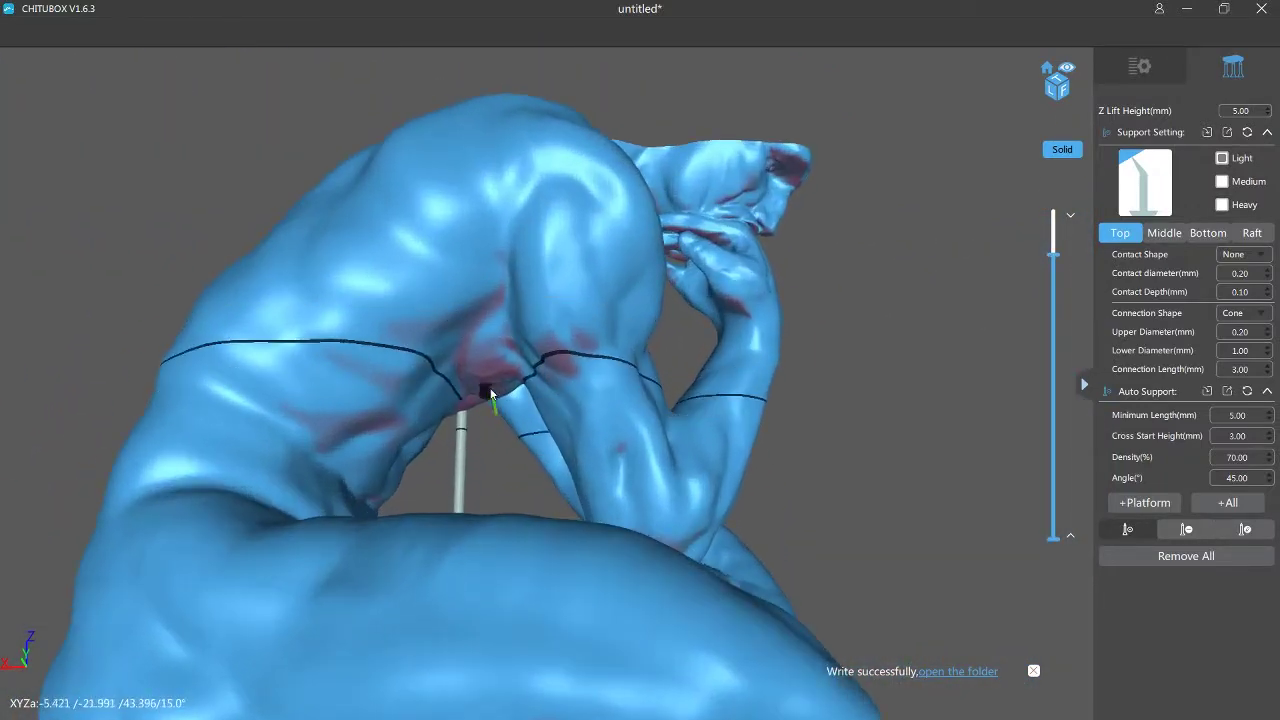
right_drag(484, 380, 696, 476)
scroll(502, 398, down, 2)
scroll(691, 472, down, 5)
middle_drag(614, 427, 626, 463)
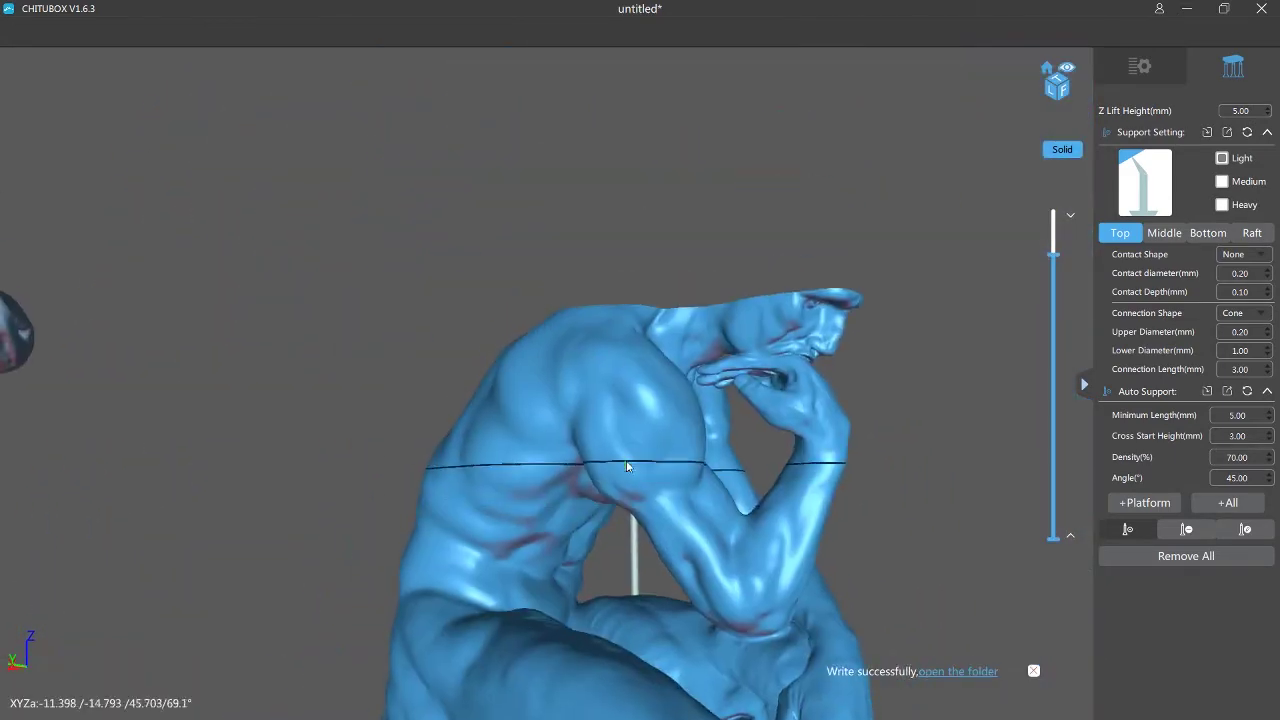
Place light supports beneath the curled fingers of the Thinker's raised hand, standing on the body below.
right_drag(626, 463, 446, 436)
scroll(449, 432, up, 2)
right_drag(289, 297, 409, 360)
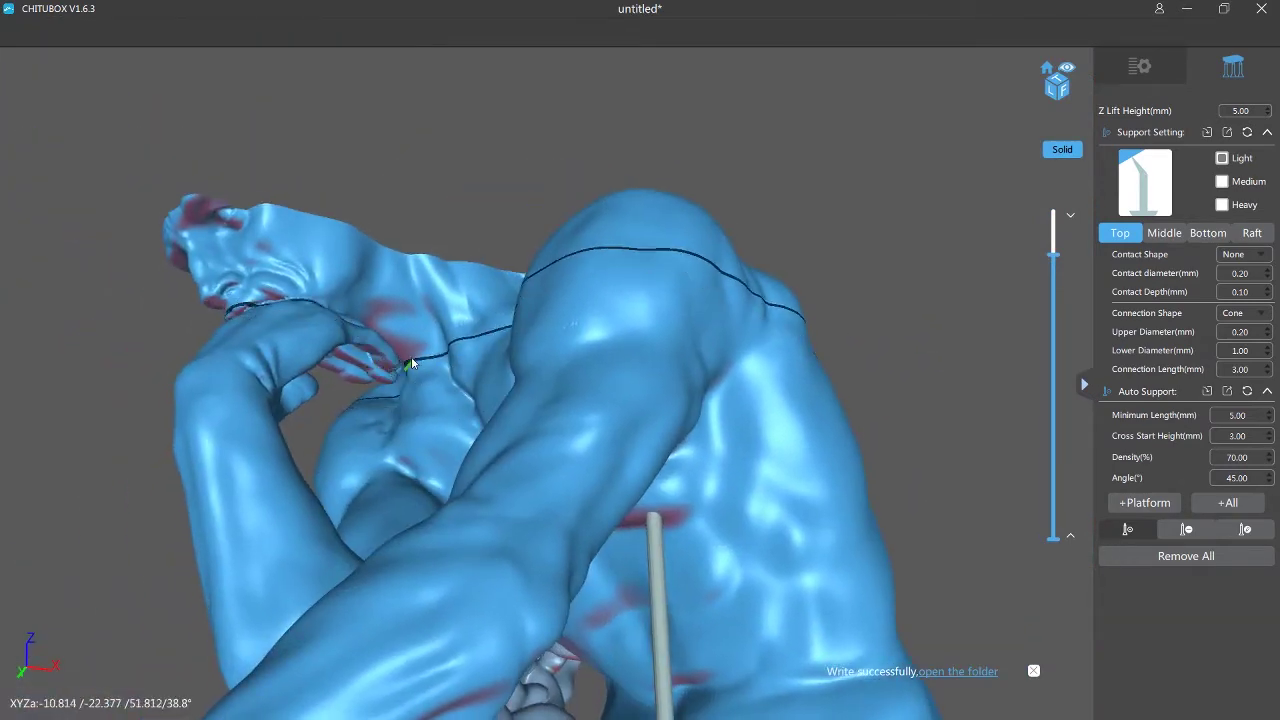
right_drag(362, 408, 613, 422)
scroll(613, 422, up, 8)
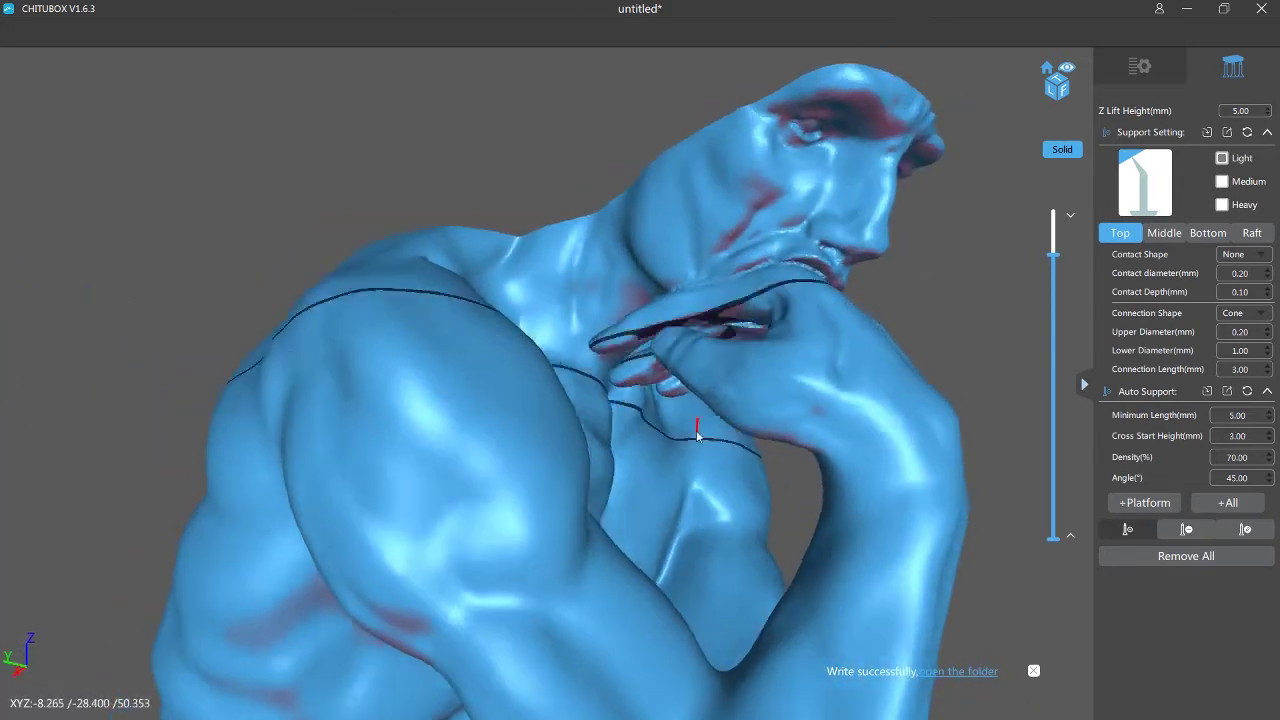
right_drag(697, 435, 388, 423)
scroll(396, 425, down, 4)
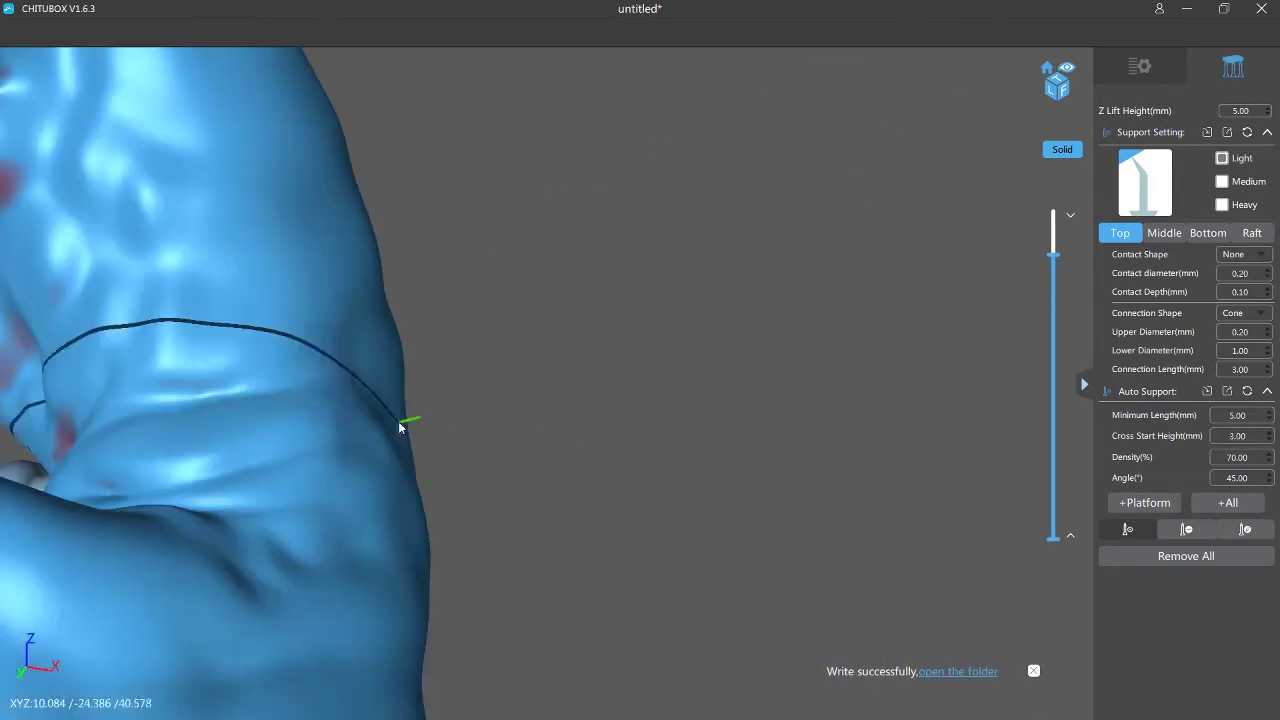
scroll(228, 305, up, 1)
scroll(228, 305, down, 3)
middle_drag(350, 356, 402, 358)
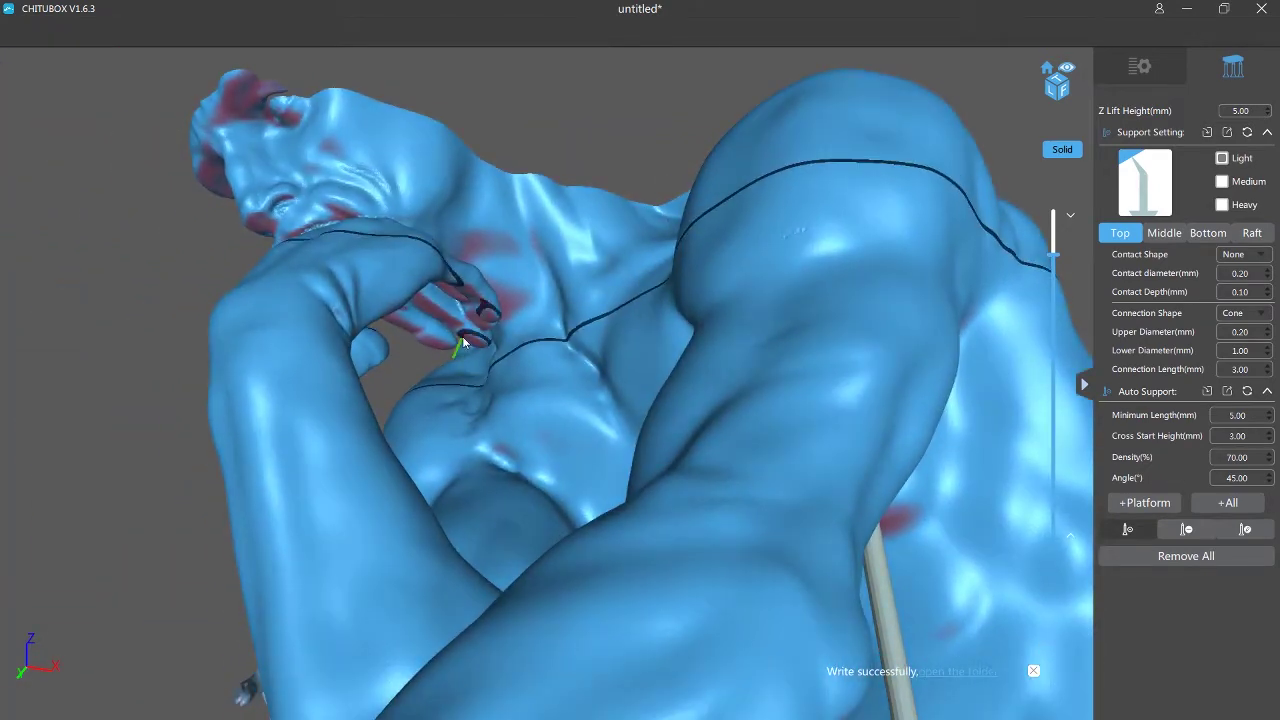
click(476, 344)
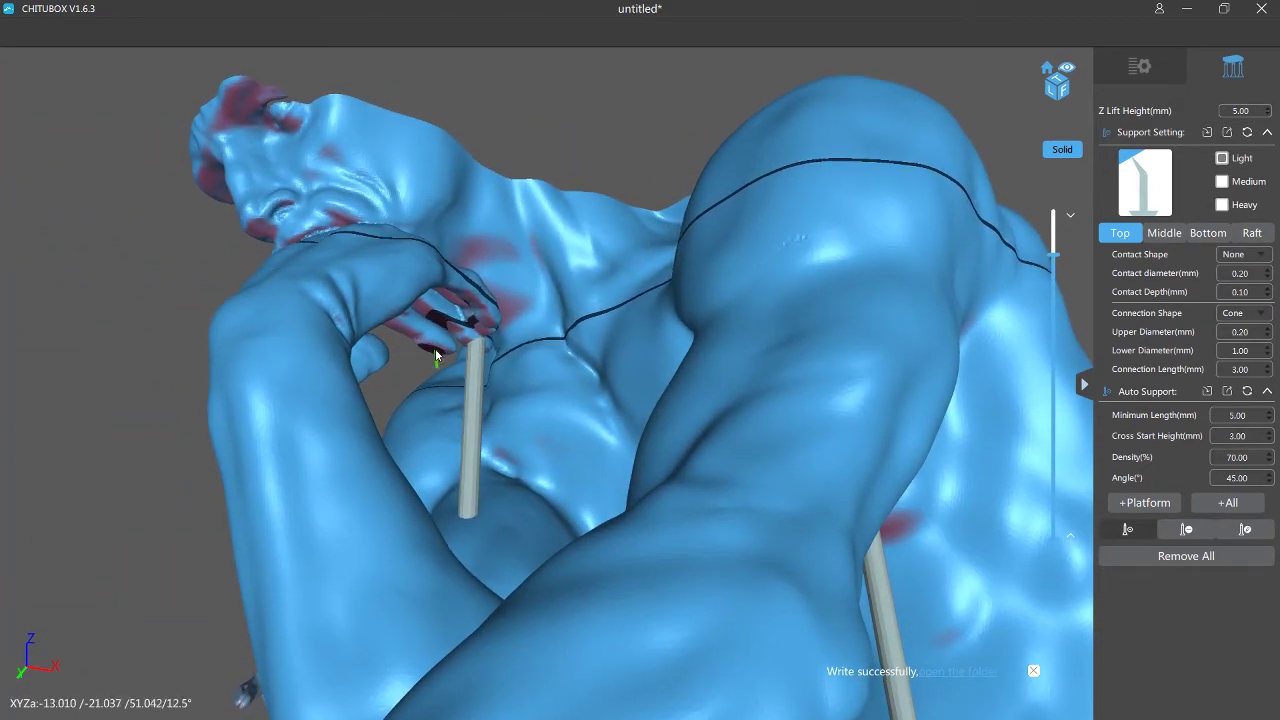
right_drag(435, 348, 587, 641)
scroll(618, 524, up, 3)
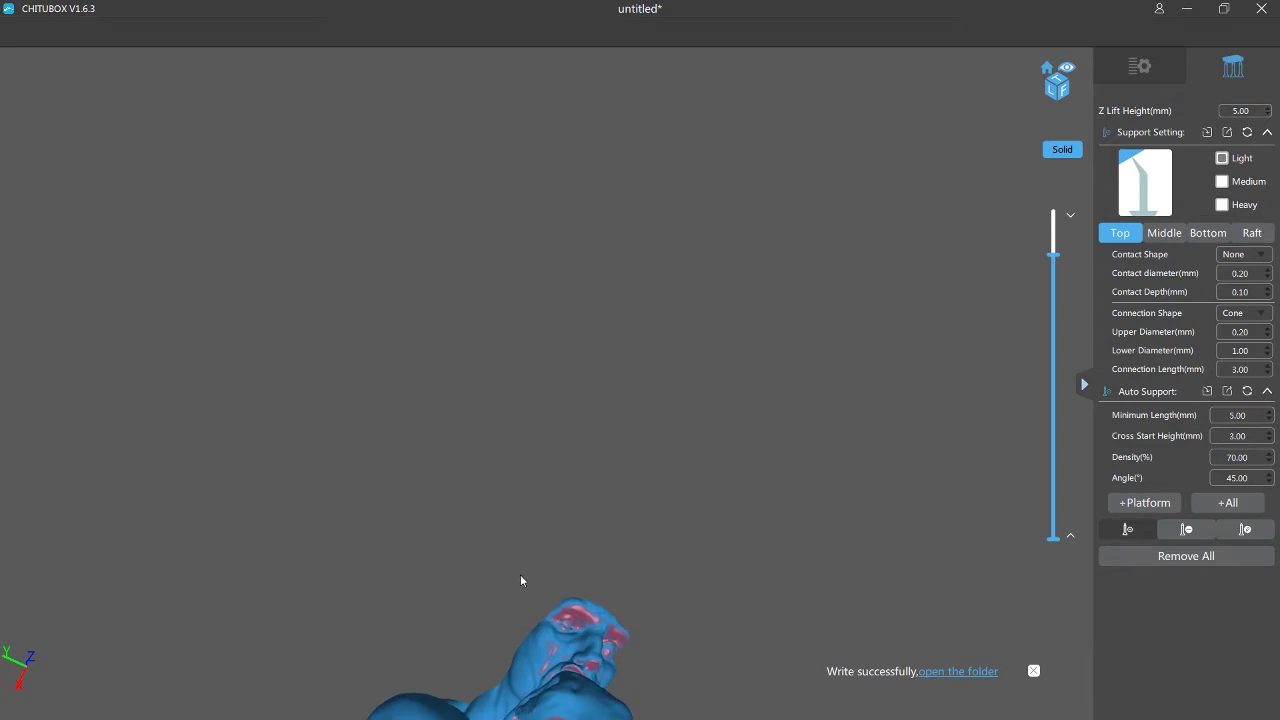
middle_drag(520, 575, 556, 418)
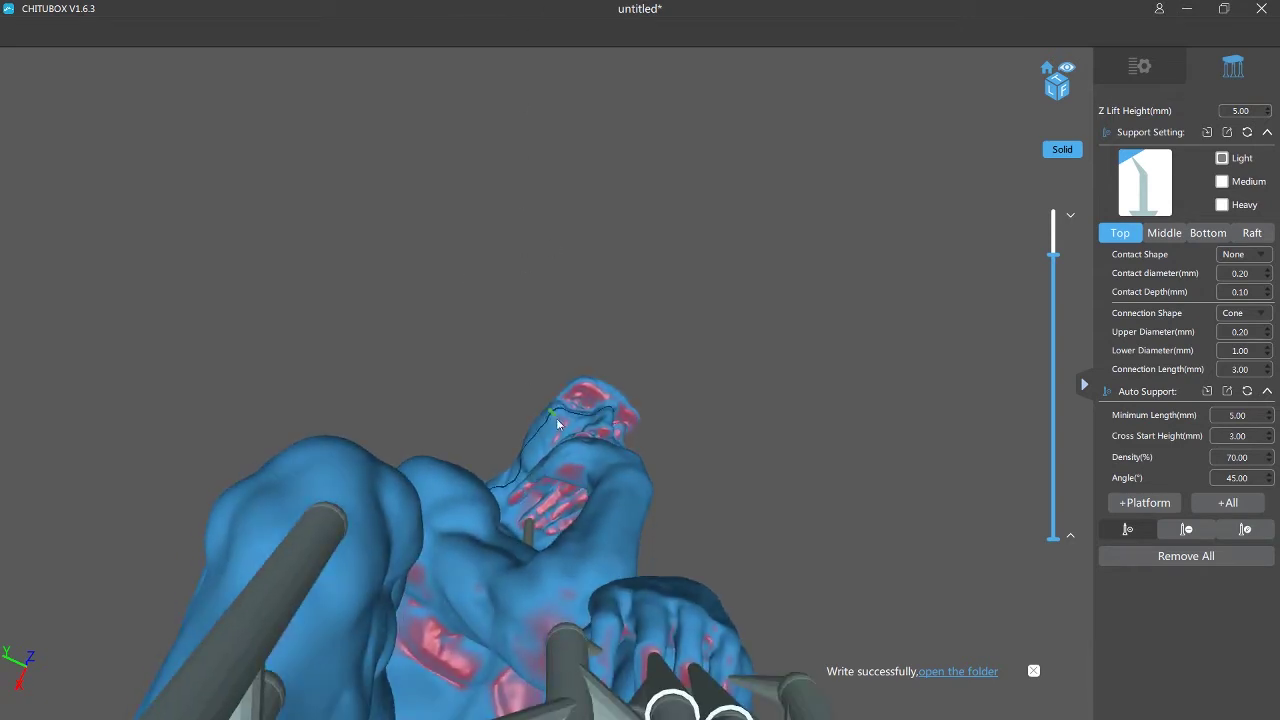
click(565, 492)
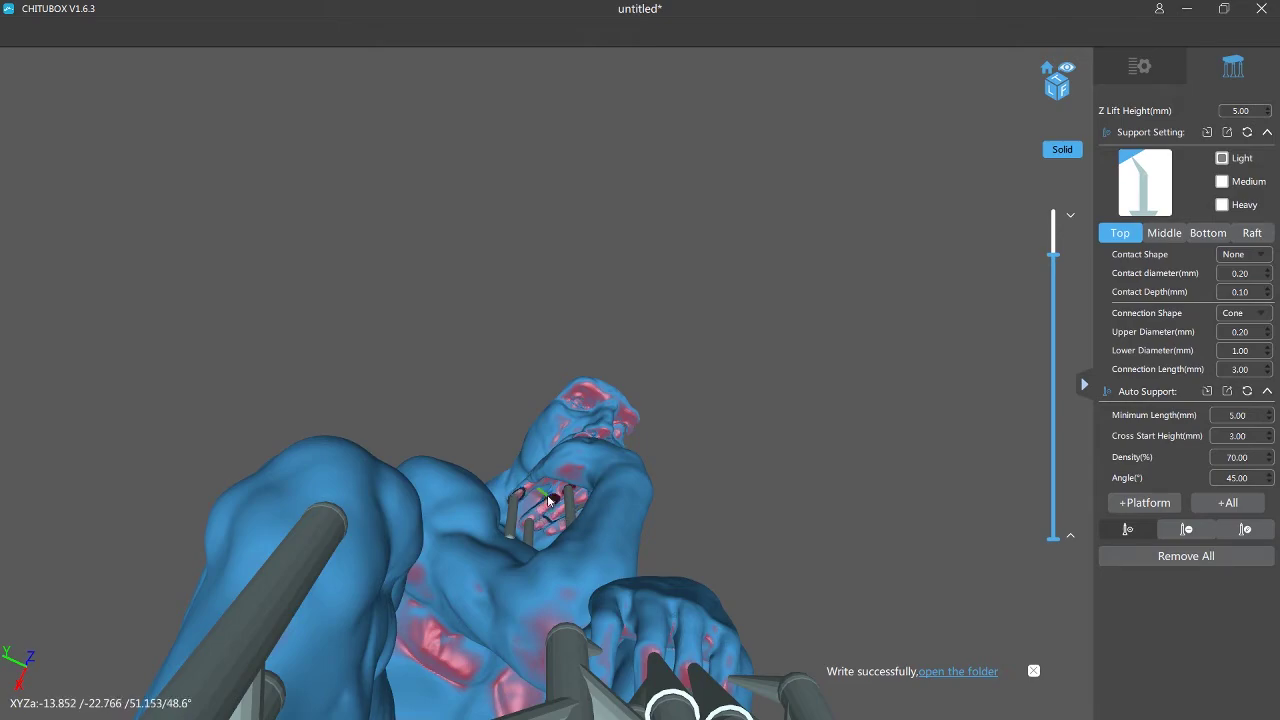
Add a light support with a tall column under the heel of the Thinker's raised hand beside the forearm.
scroll(549, 511, up, 10)
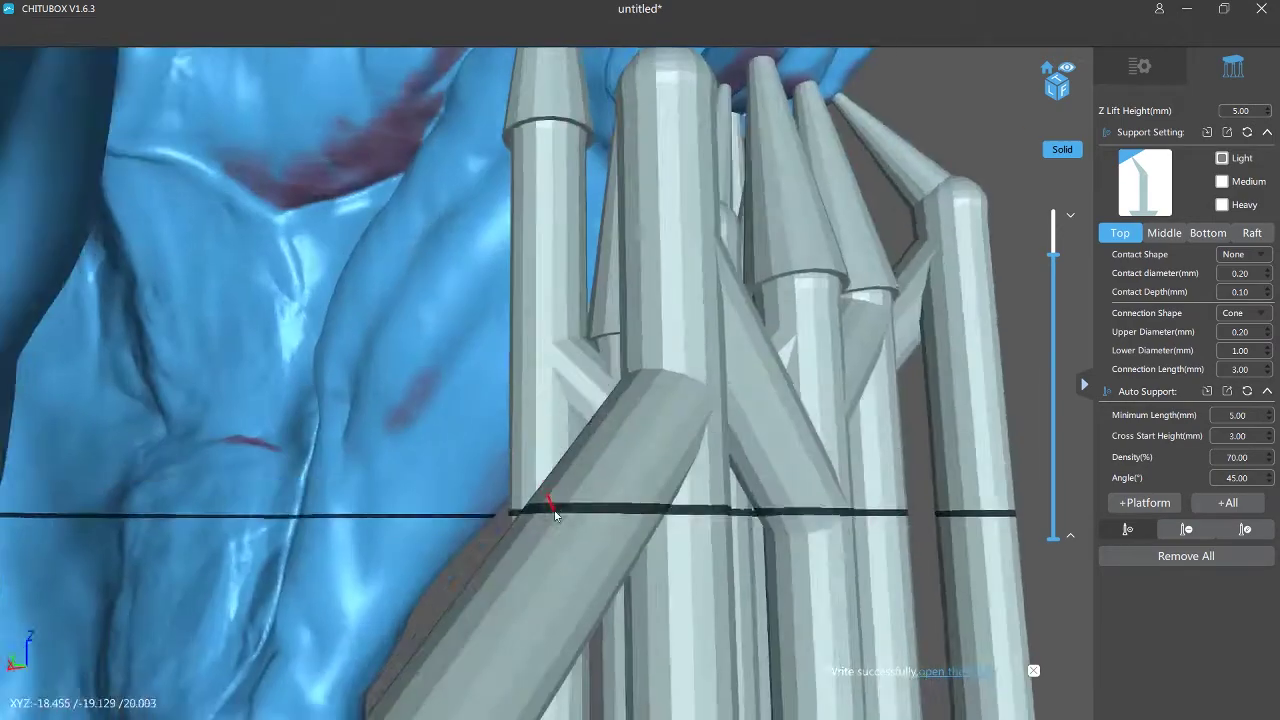
scroll(530, 481, down, 10)
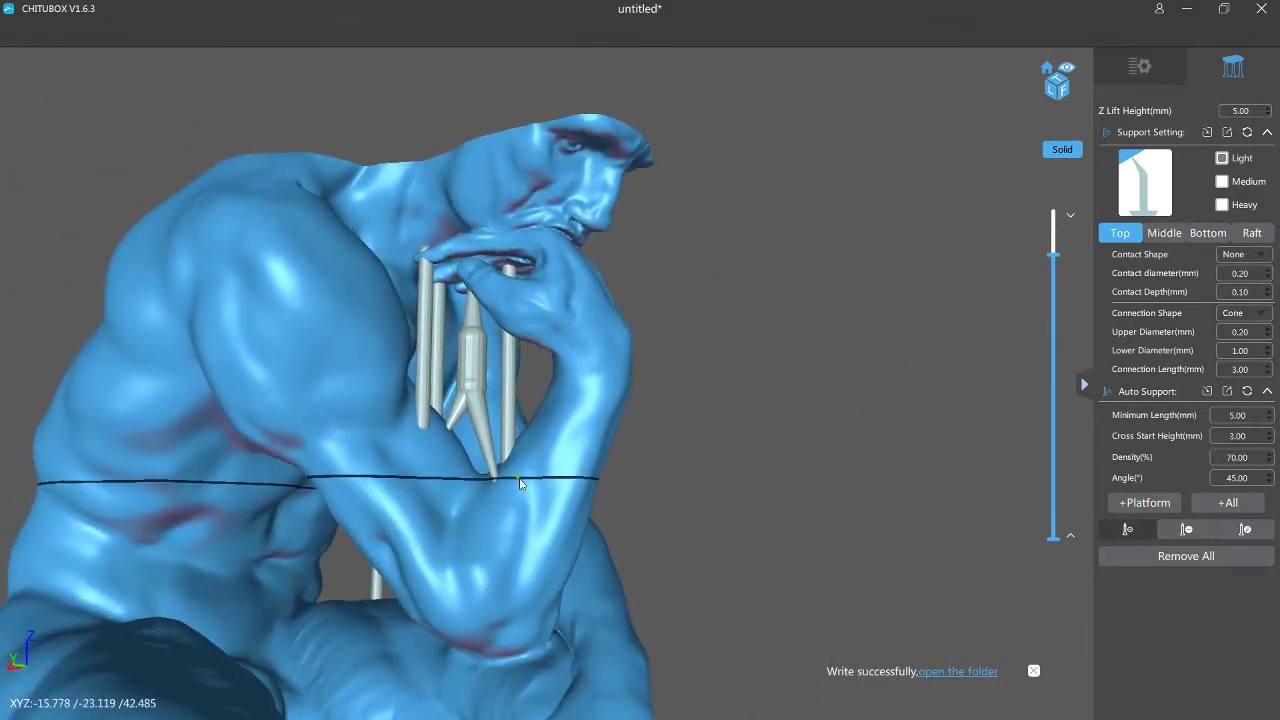
scroll(520, 484, down, 10)
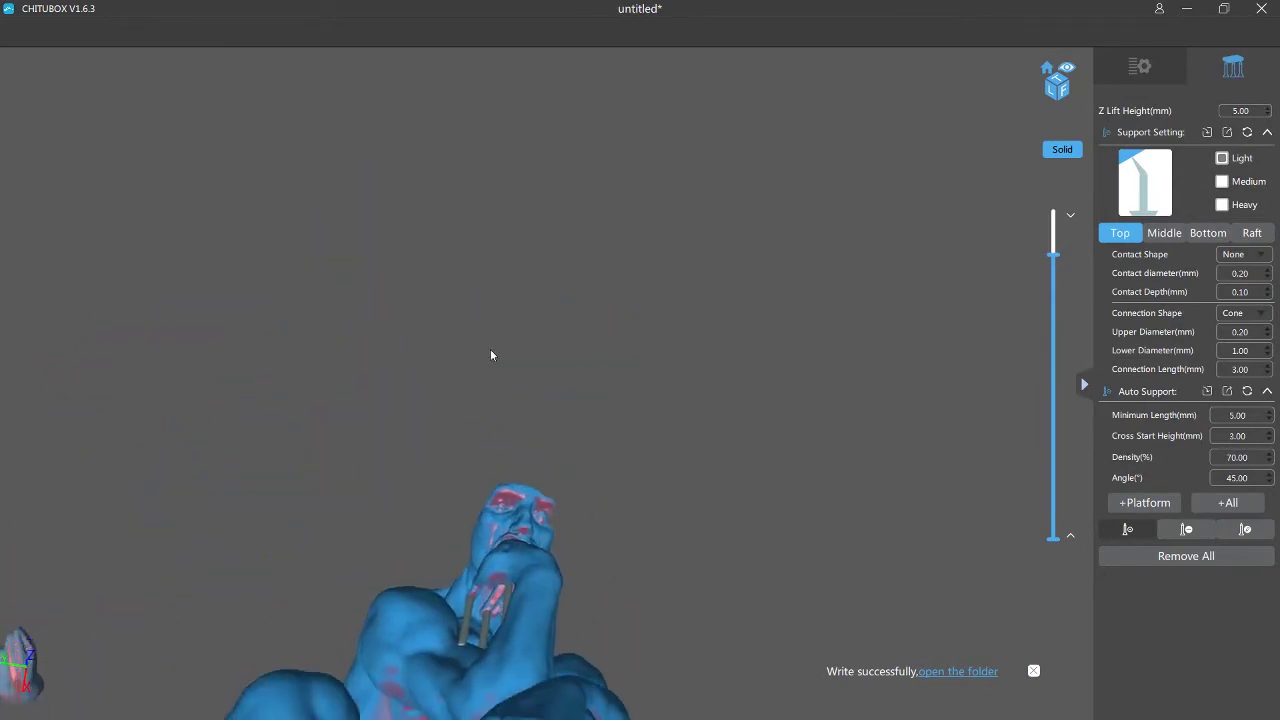
right_drag(490, 354, 510, 217)
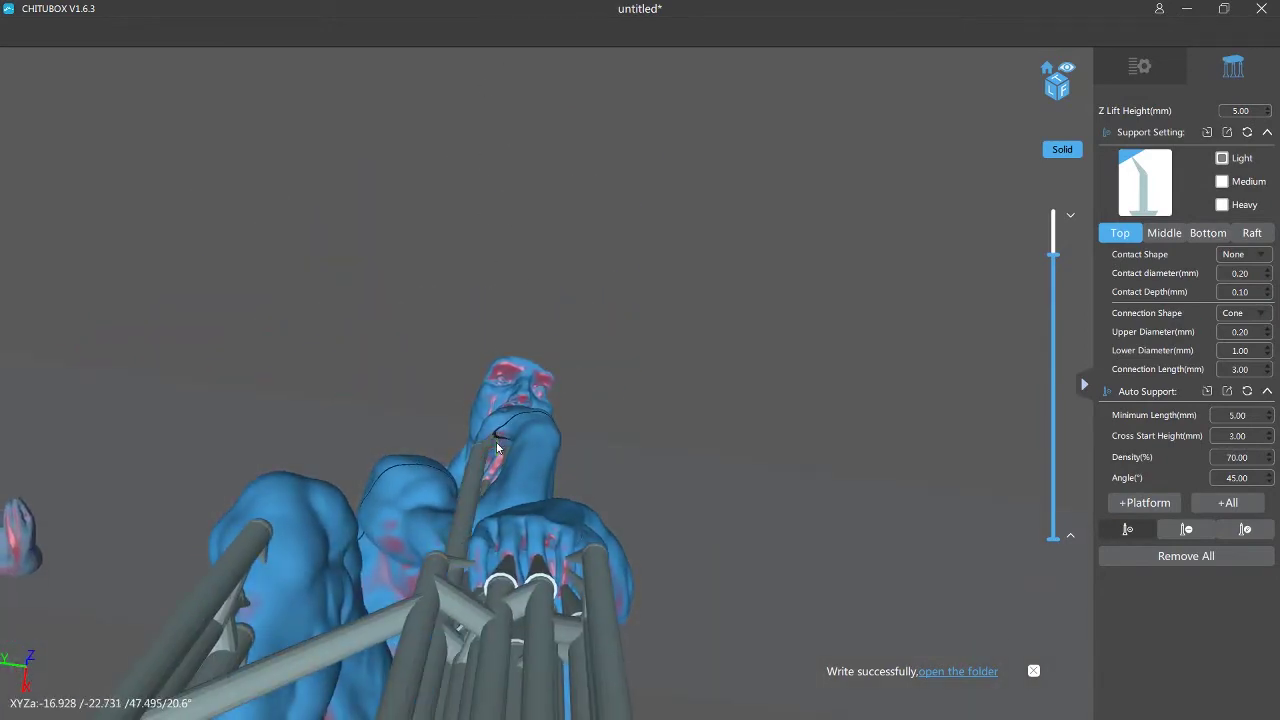
right_drag(497, 448, 303, 265)
scroll(552, 537, down, 5)
scroll(391, 315, up, 6)
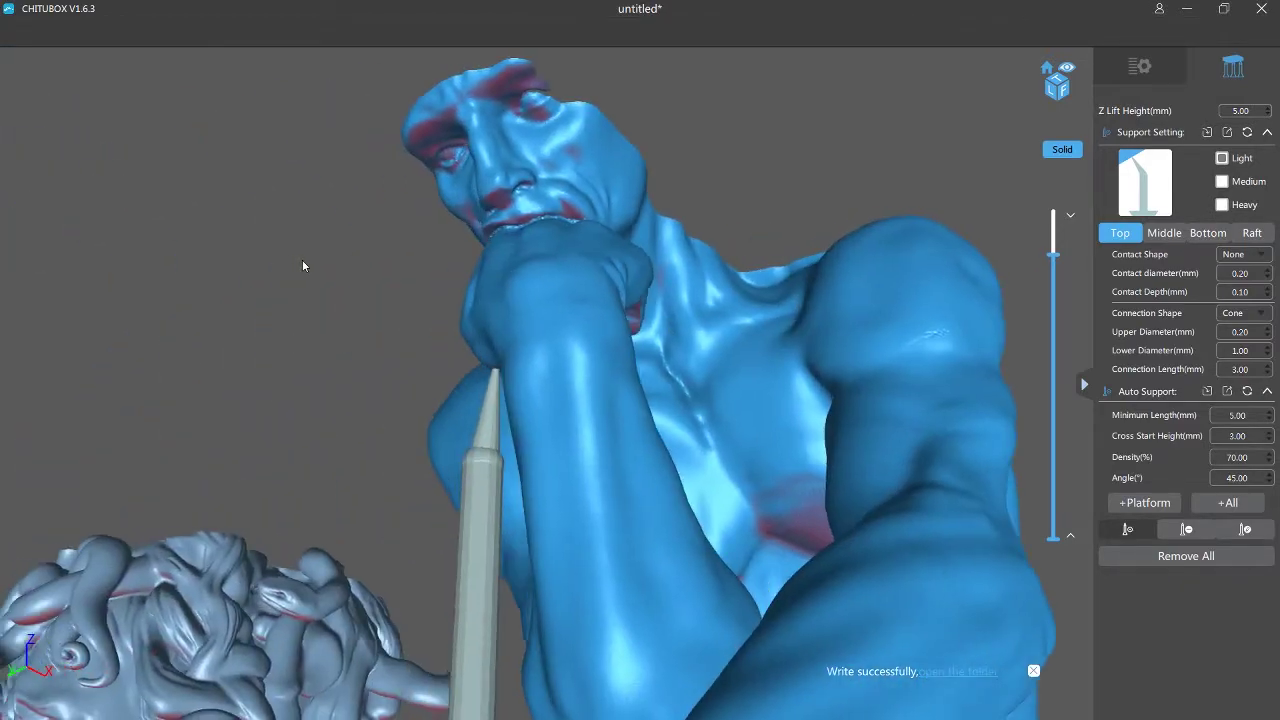
Add tall light supports in front of the Thinker's face to hold both brow ridges and the nose.
click(498, 102)
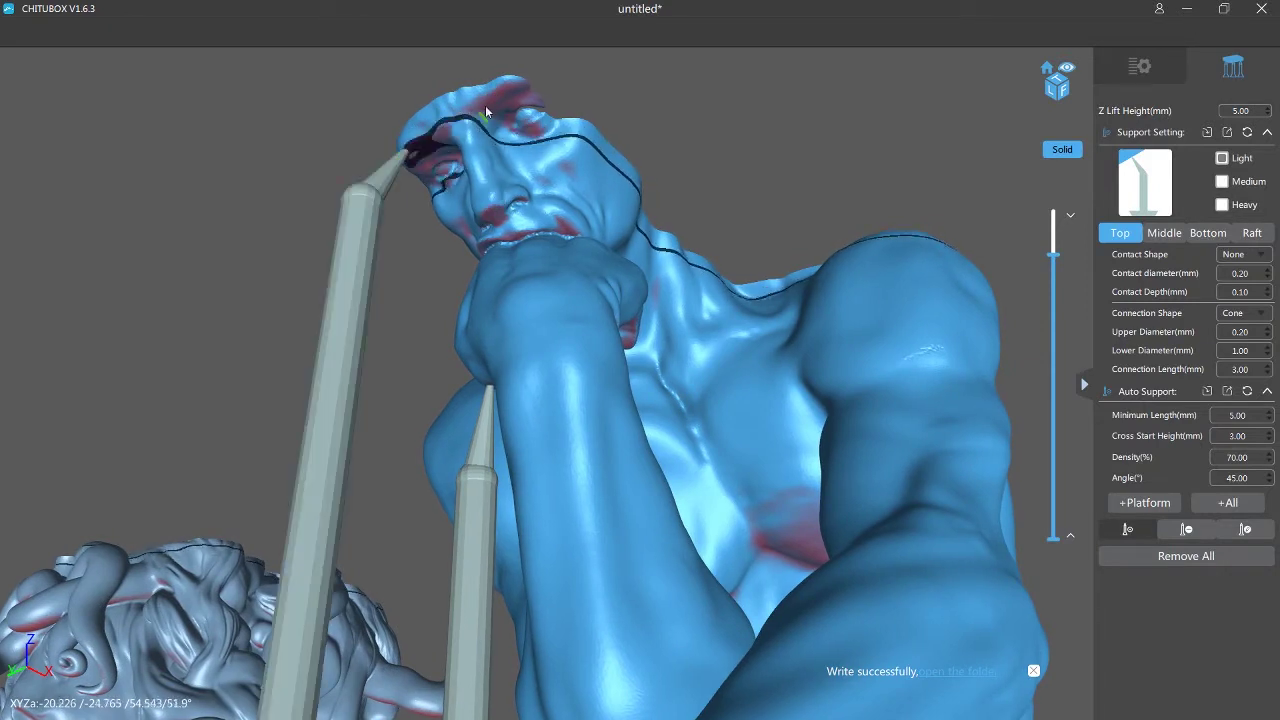
click(488, 88)
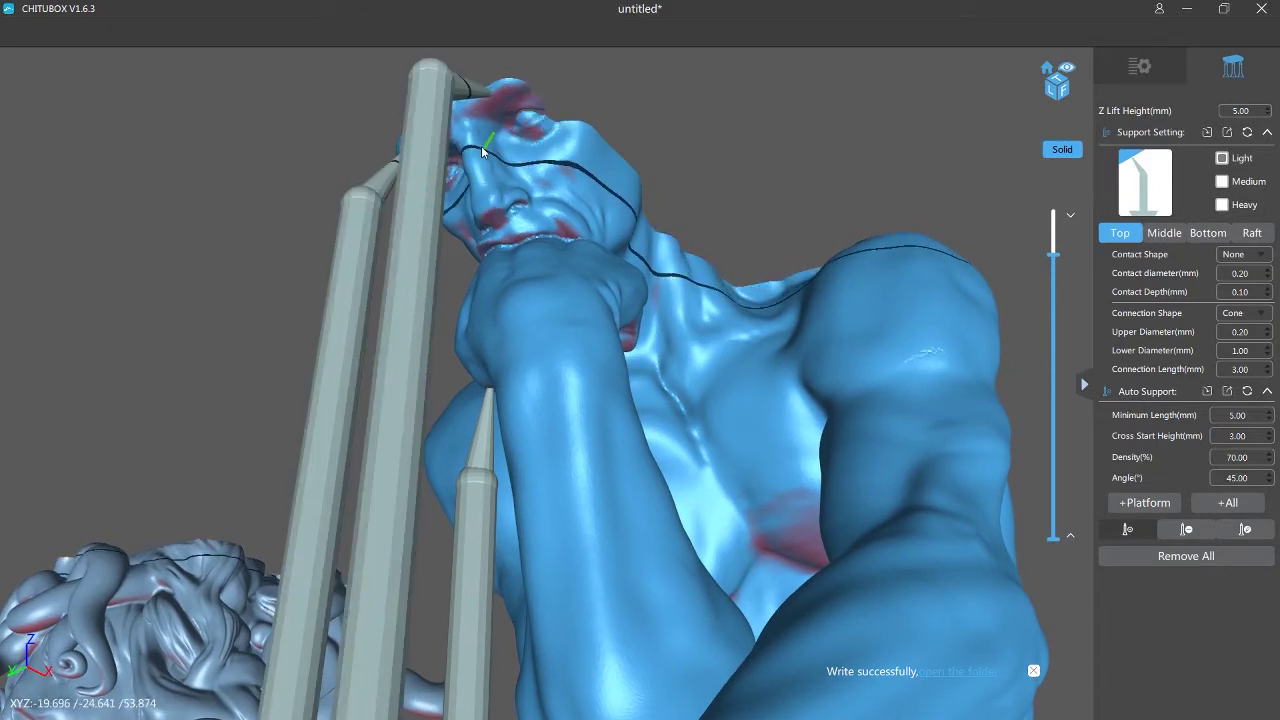
right_drag(510, 94, 624, 298)
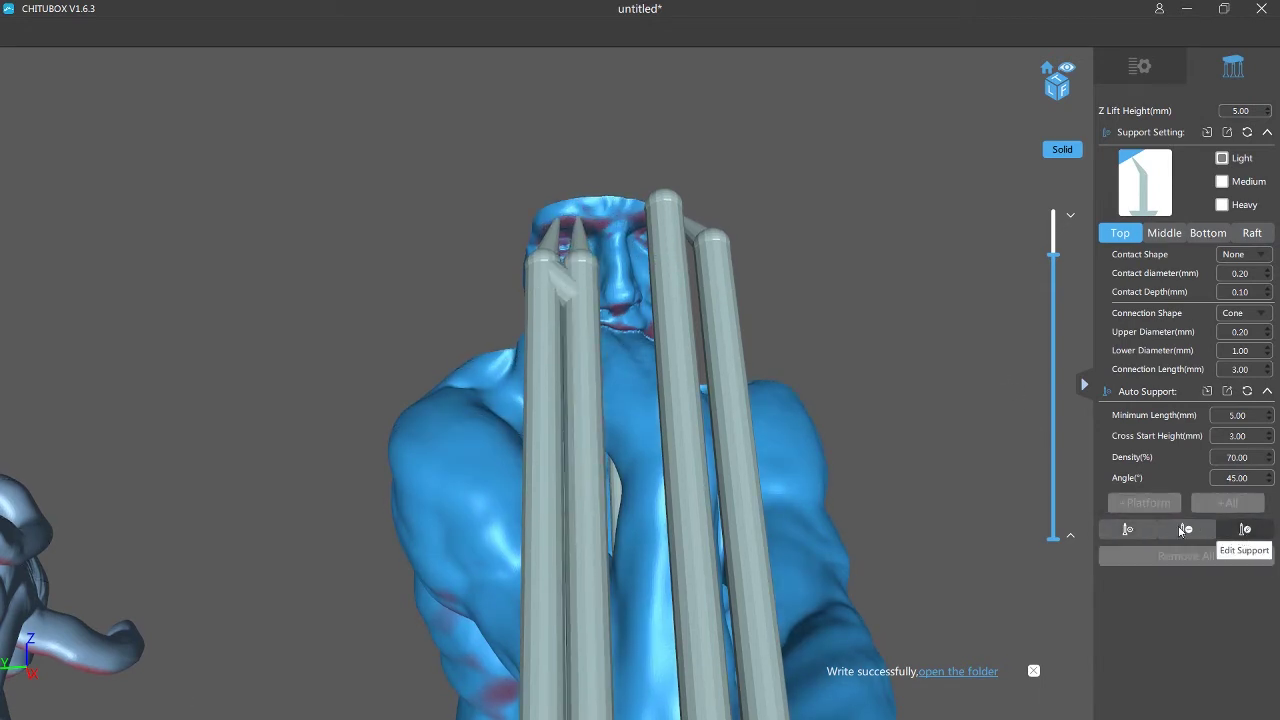
Edit the Thinker's left brow support and reposition its contact point on the overhanging brow ridge.
right_drag(686, 382, 413, 418)
scroll(411, 421, up, 5)
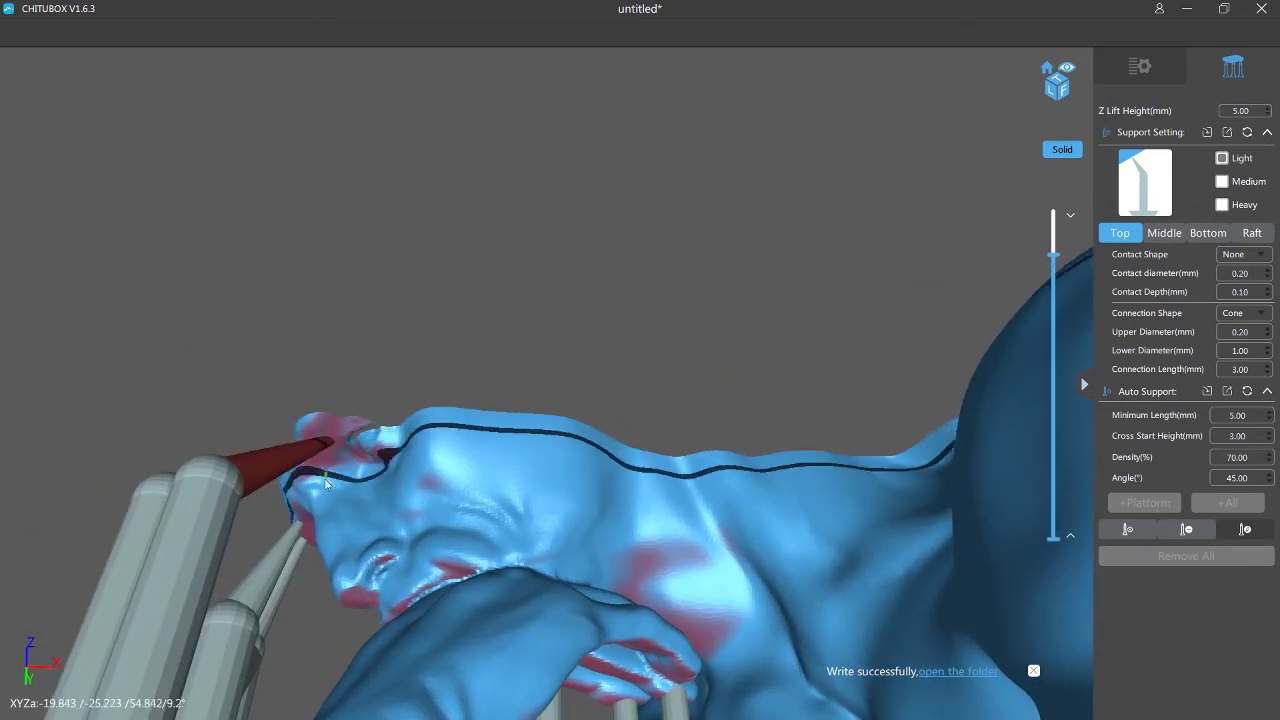
right_drag(331, 441, 388, 410)
drag(389, 384, 434, 387)
Move the contact point of the Thinker's nose support onto the underside of the nose tip.
right_drag(334, 426, 578, 358)
scroll(431, 463, up, 5)
scroll(591, 378, up, 3)
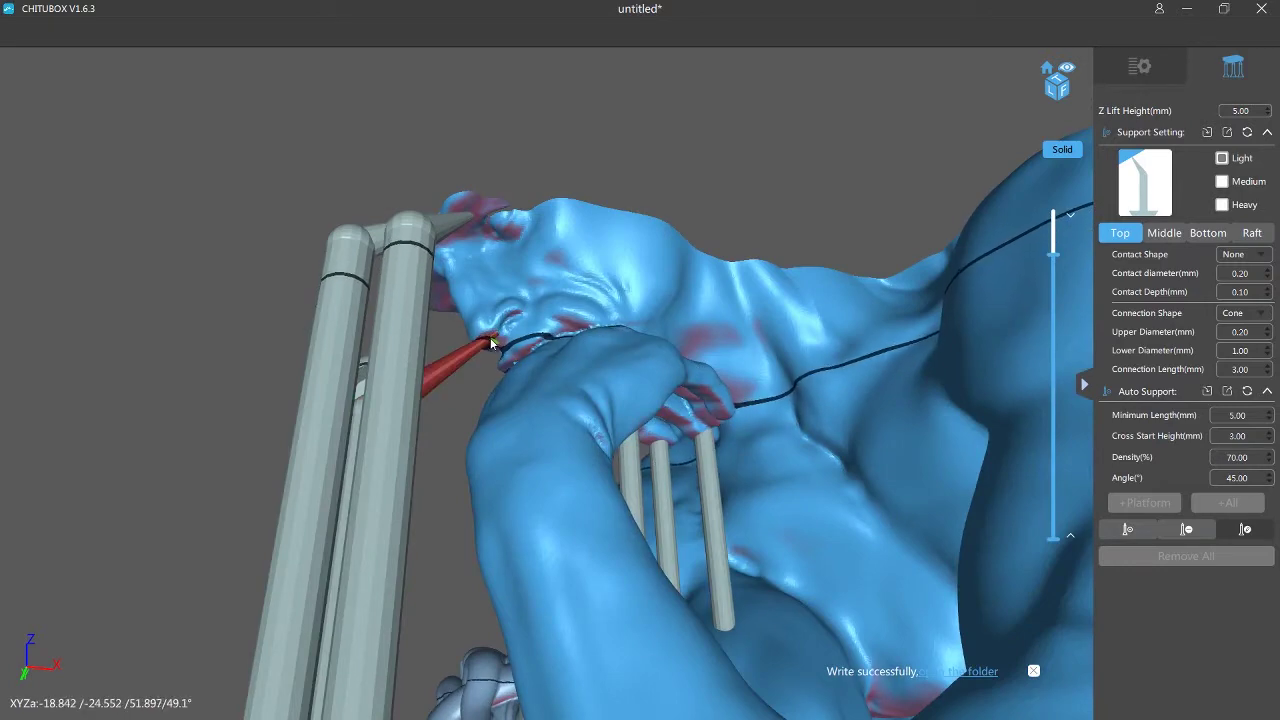
right_drag(482, 347, 425, 520)
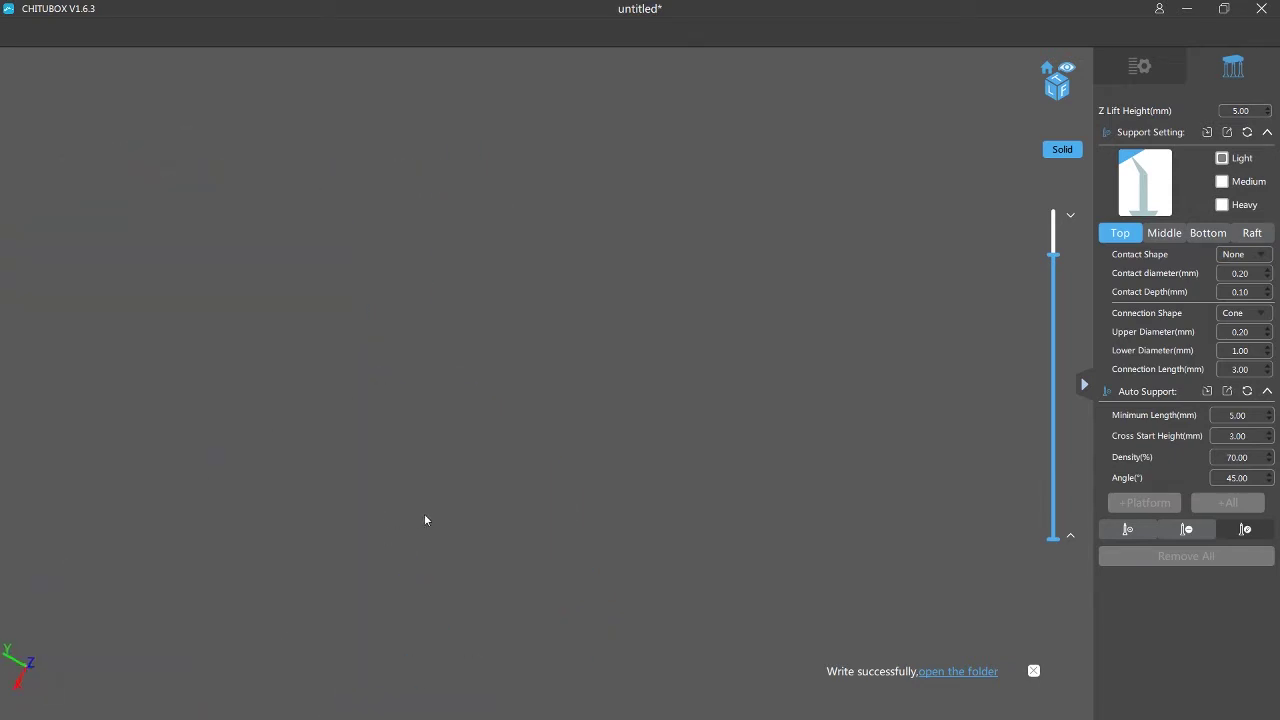
Shift the right brow support's contact towards the nose bridge and reposition the other support's contact at the outer left brow.
right_drag(481, 345, 479, 213)
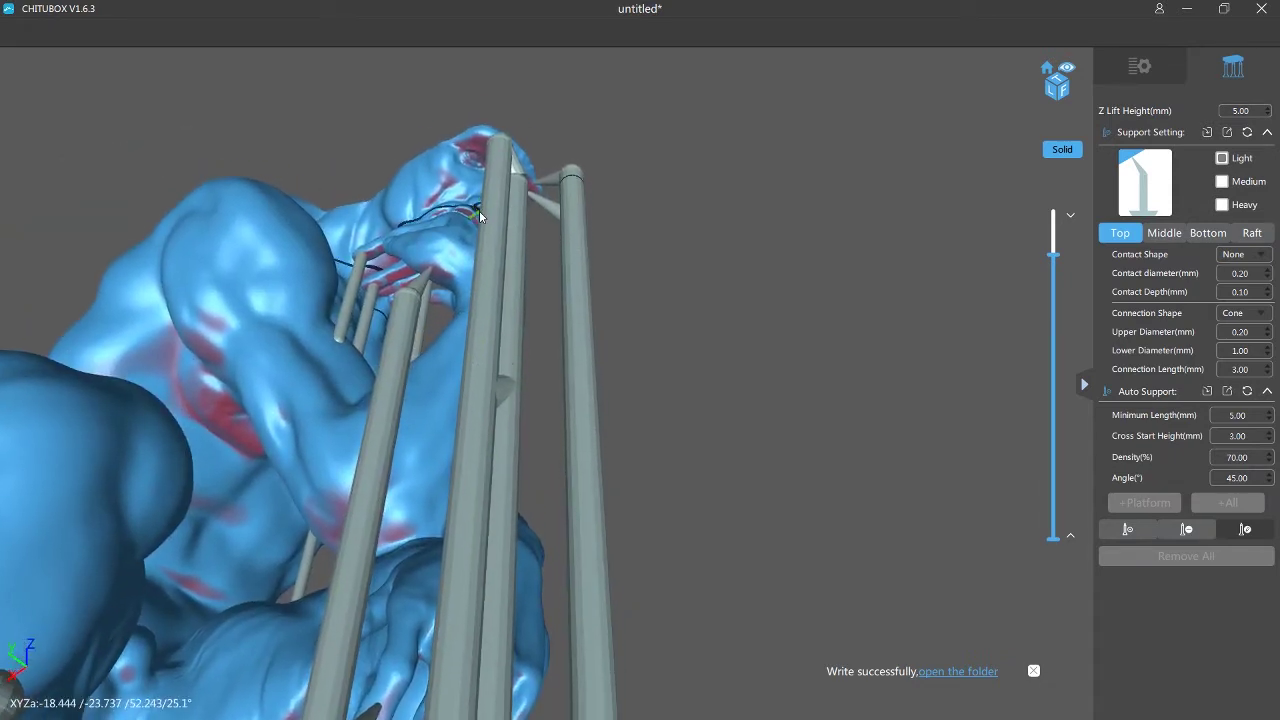
scroll(502, 324, down, 8)
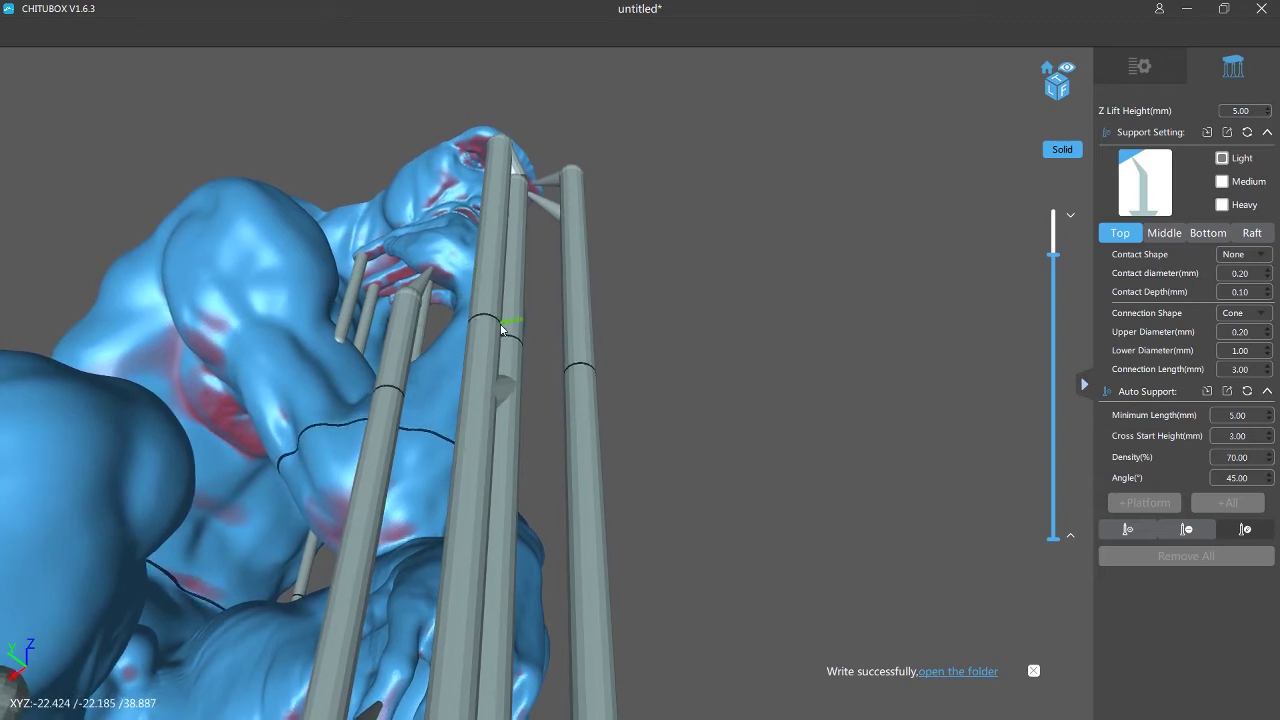
right_drag(513, 322, 480, 359)
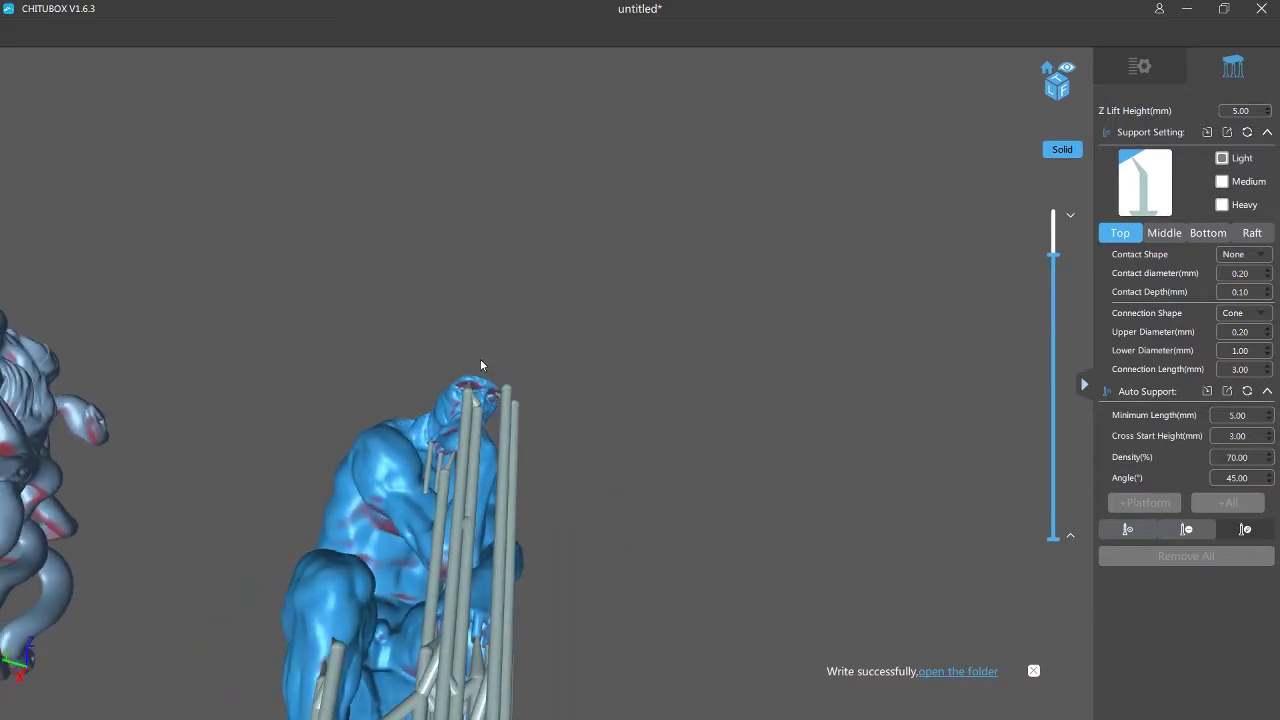
scroll(315, 412, up, 5)
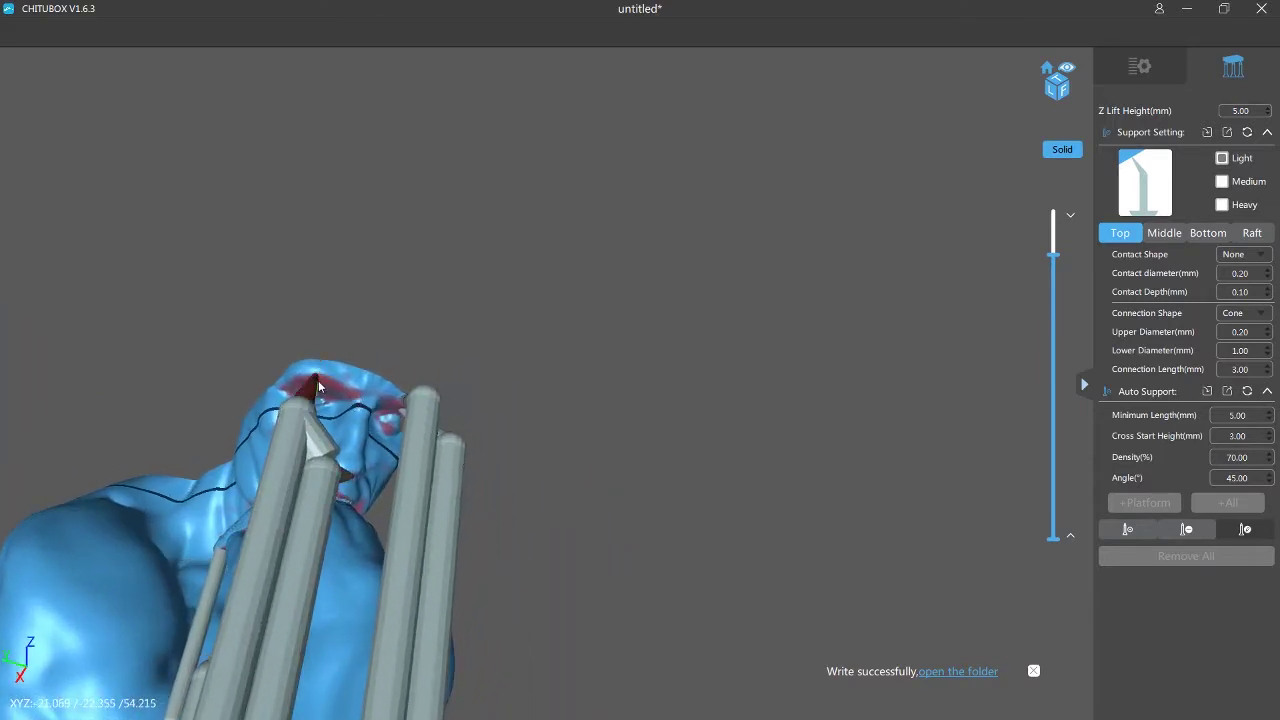
click(336, 390)
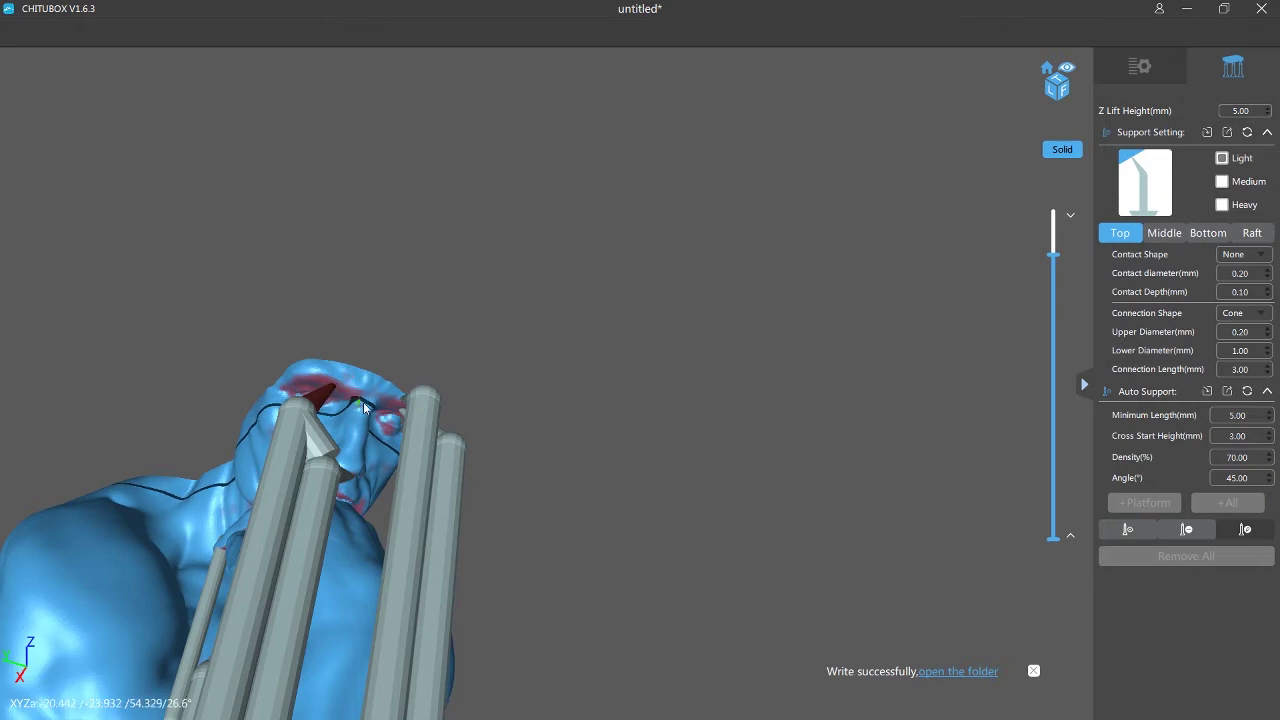
right_drag(443, 437, 360, 404)
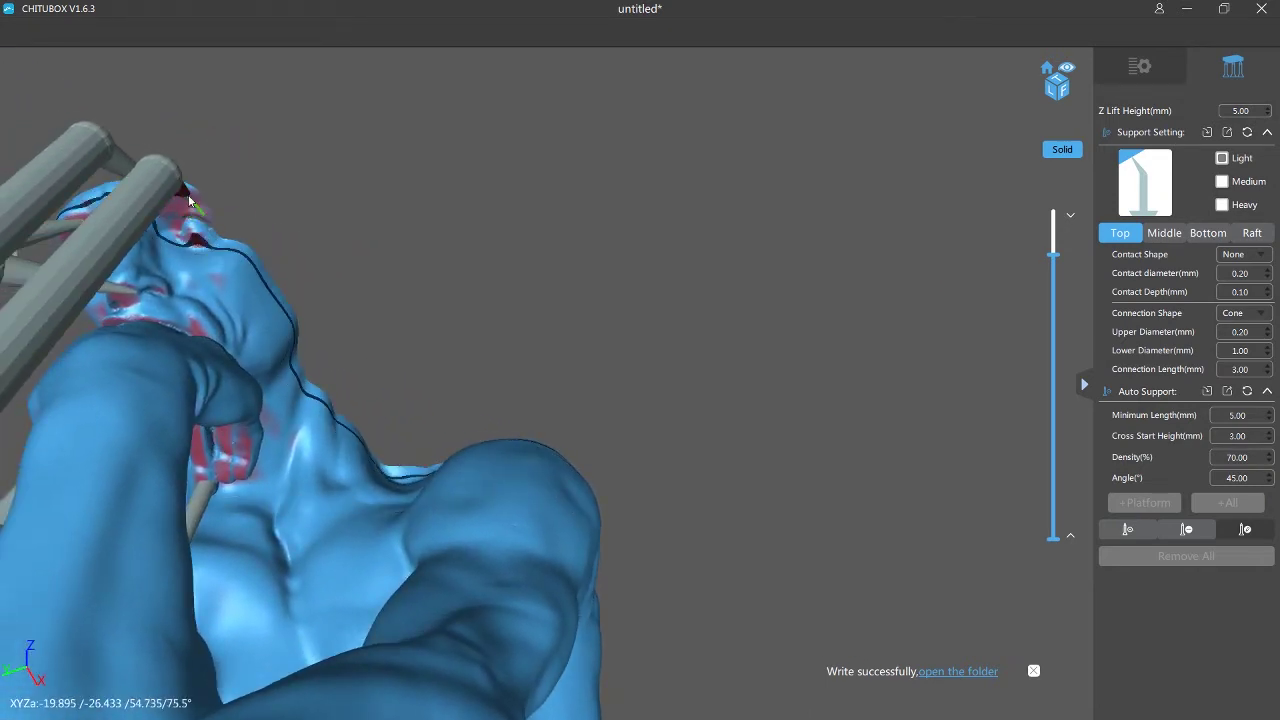
right_drag(188, 194, 300, 360)
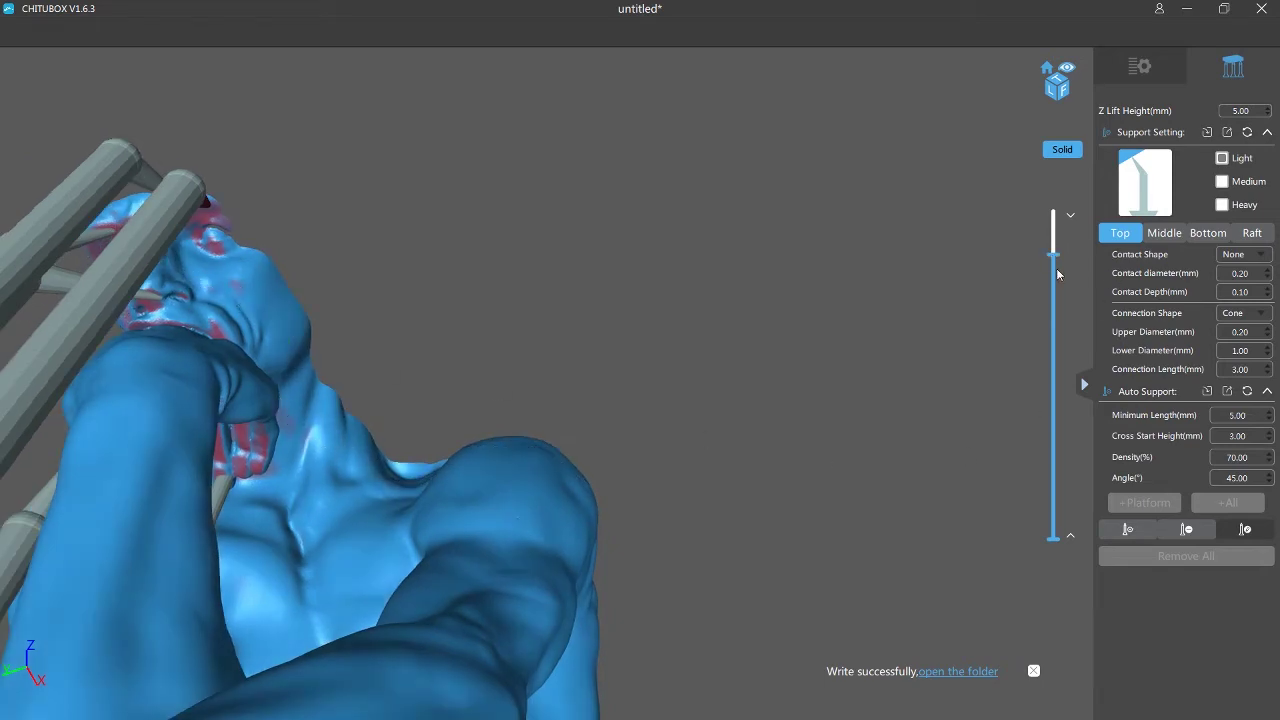
Examine the Thinker's cross-section at mouth level, restore the full model height, and review the face and hand supports.
drag(1054, 256, 1054, 263)
scroll(800, 306, up, 5)
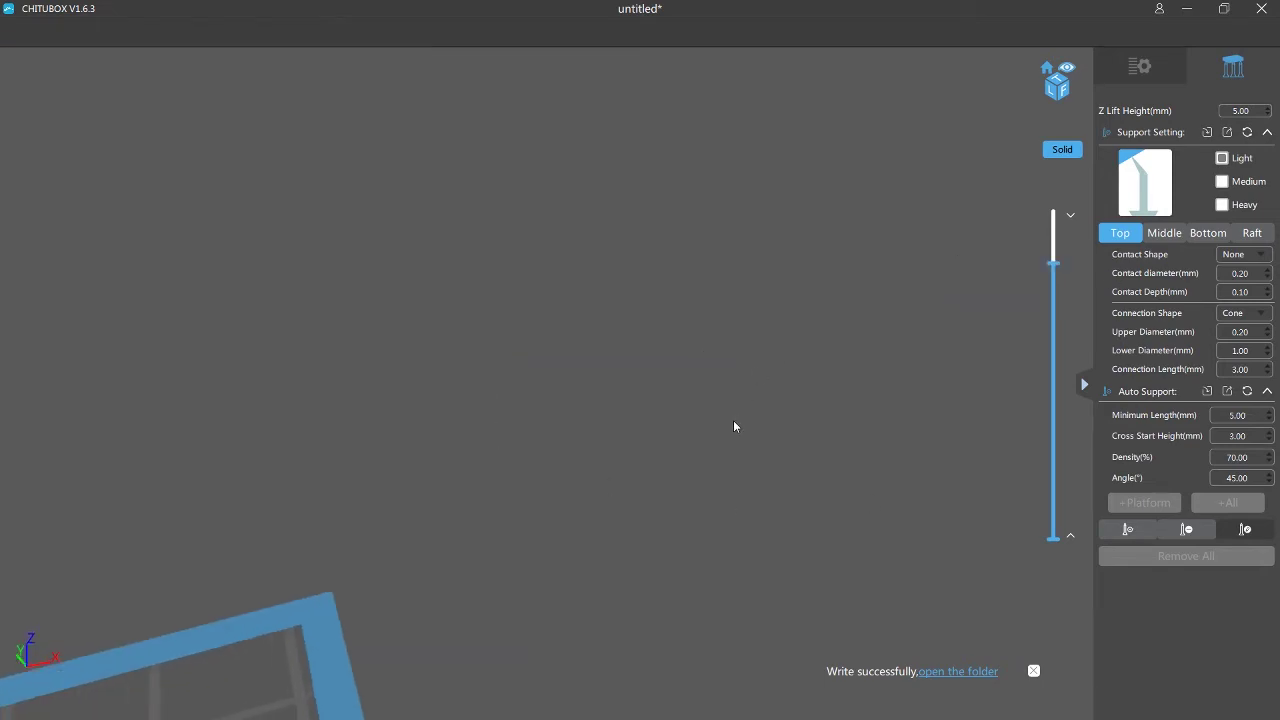
scroll(733, 420, down, 5)
middle_drag(600, 383, 842, 221)
scroll(860, 228, up, 2)
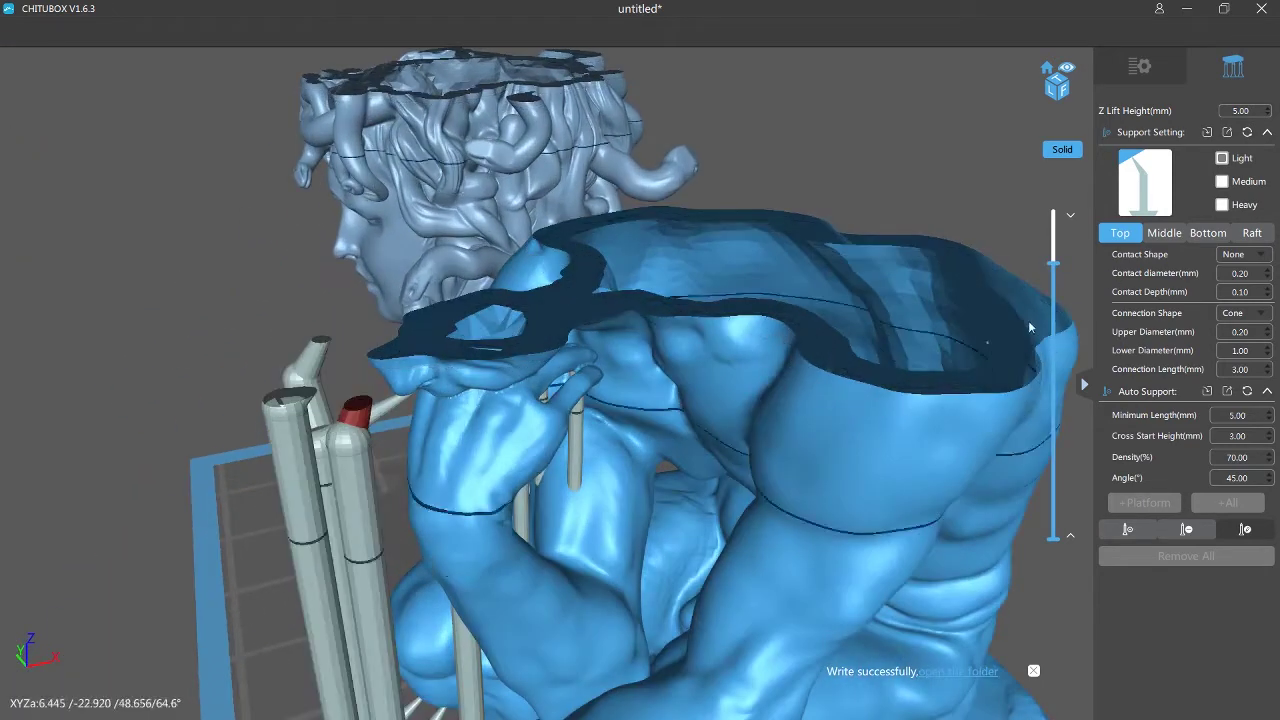
drag(1054, 262, 1058, 212)
scroll(588, 276, down, 8)
right_drag(588, 276, 708, 309)
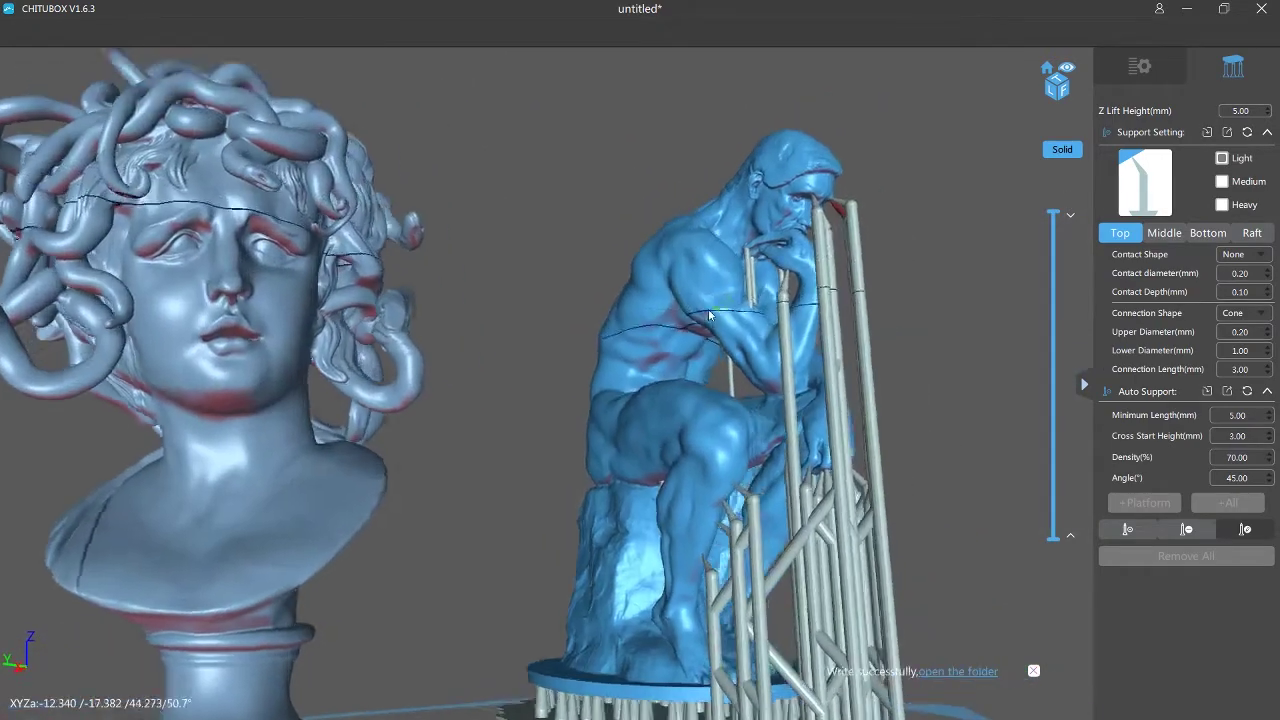
middle_drag(708, 309, 502, 255)
scroll(502, 253, up, 5)
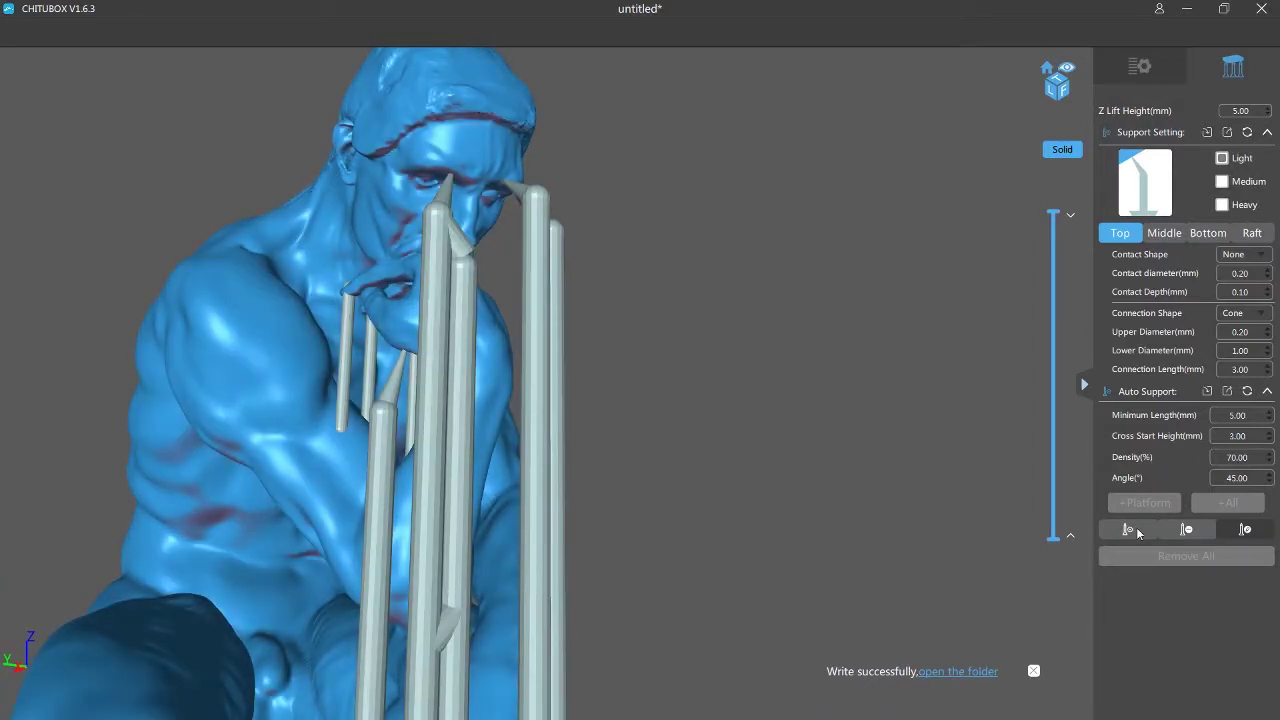
Add four light supports along the Thinker's hairline, from above the forehead to the temple.
click(1130, 529)
click(520, 127)
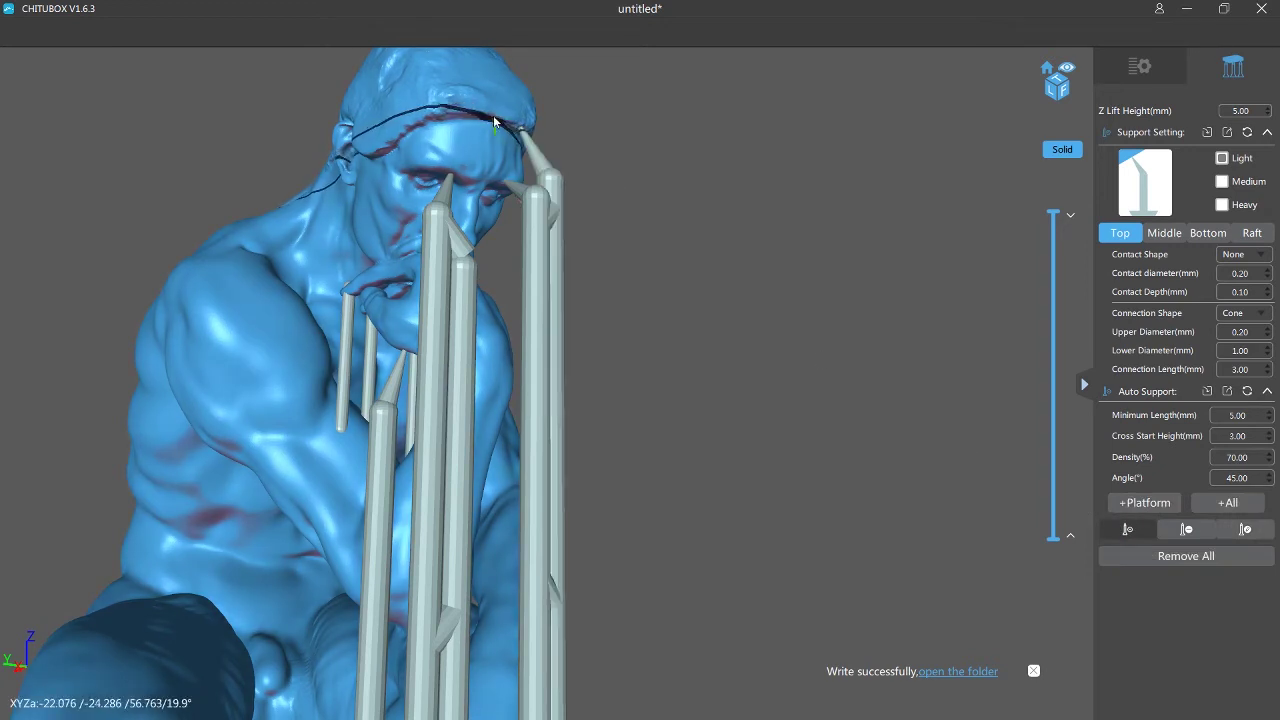
click(481, 118)
click(439, 123)
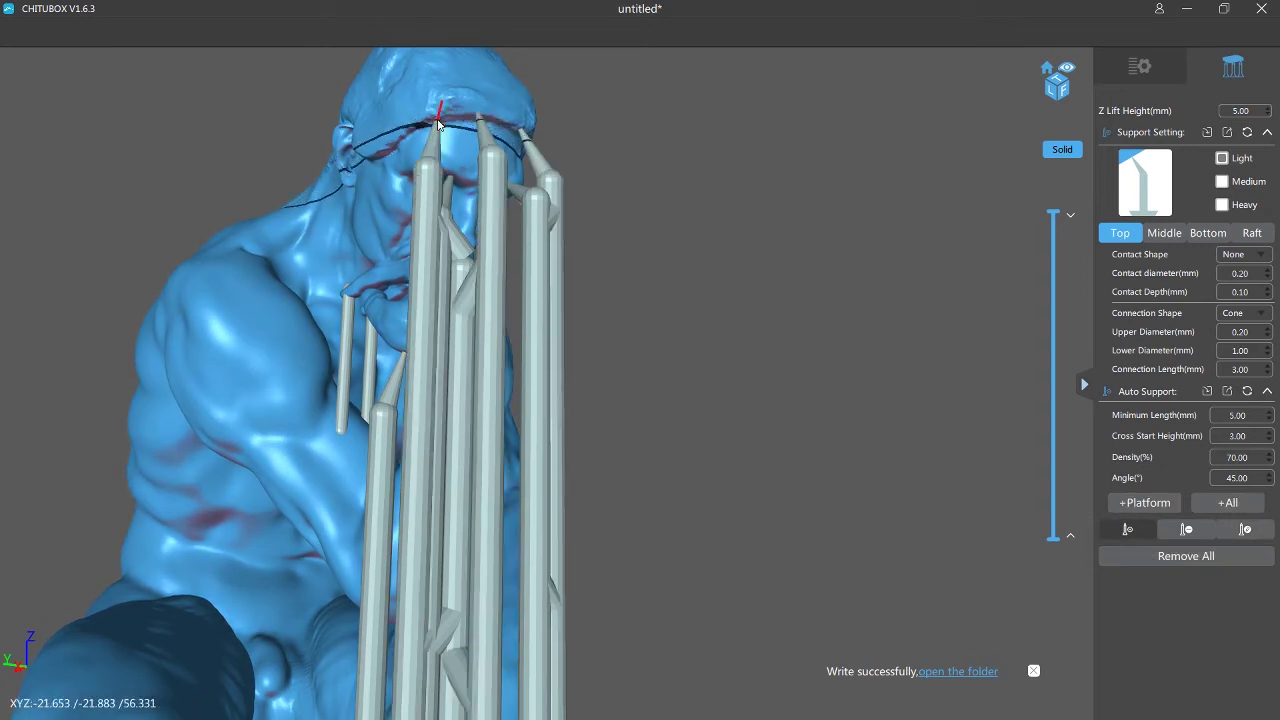
click(379, 153)
Add two light supports to the red overhangs beneath the Thinker's fingers under the chin.
scroll(390, 221, down, 6)
middle_drag(464, 358, 449, 101)
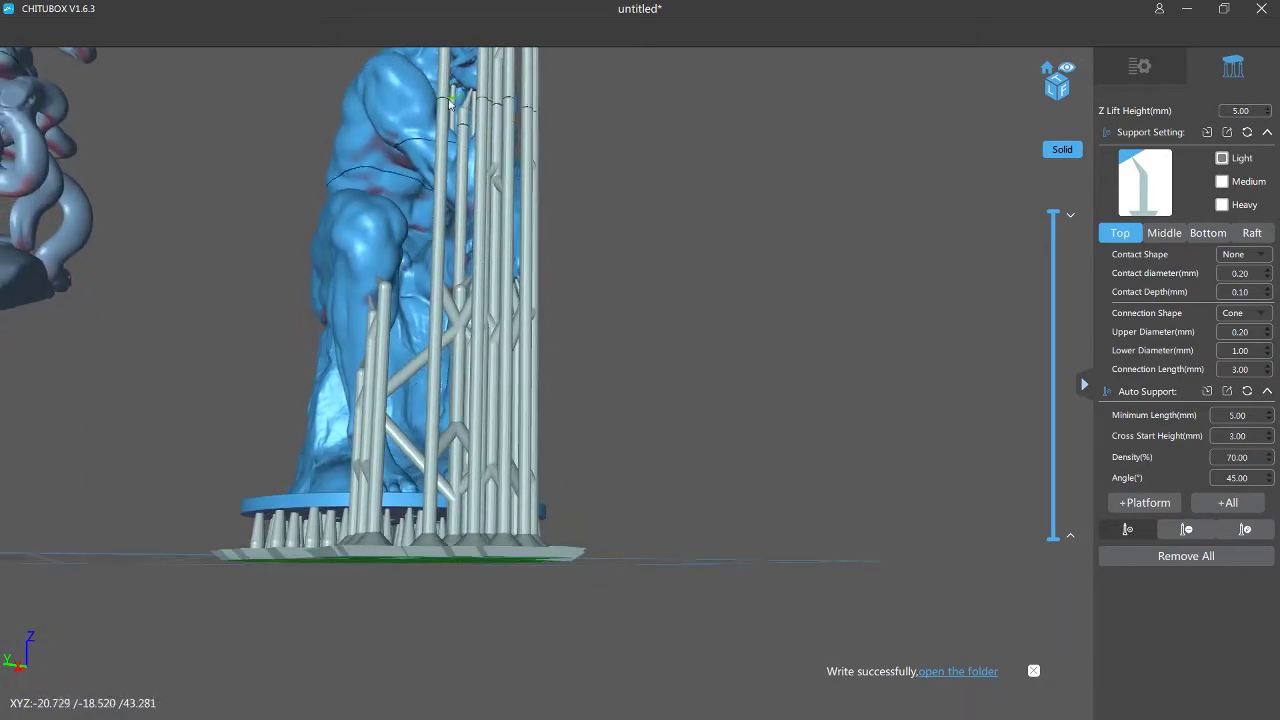
scroll(475, 337, down, 3)
right_drag(545, 390, 485, 362)
scroll(430, 160, up, 5)
middle_drag(423, 130, 431, 428)
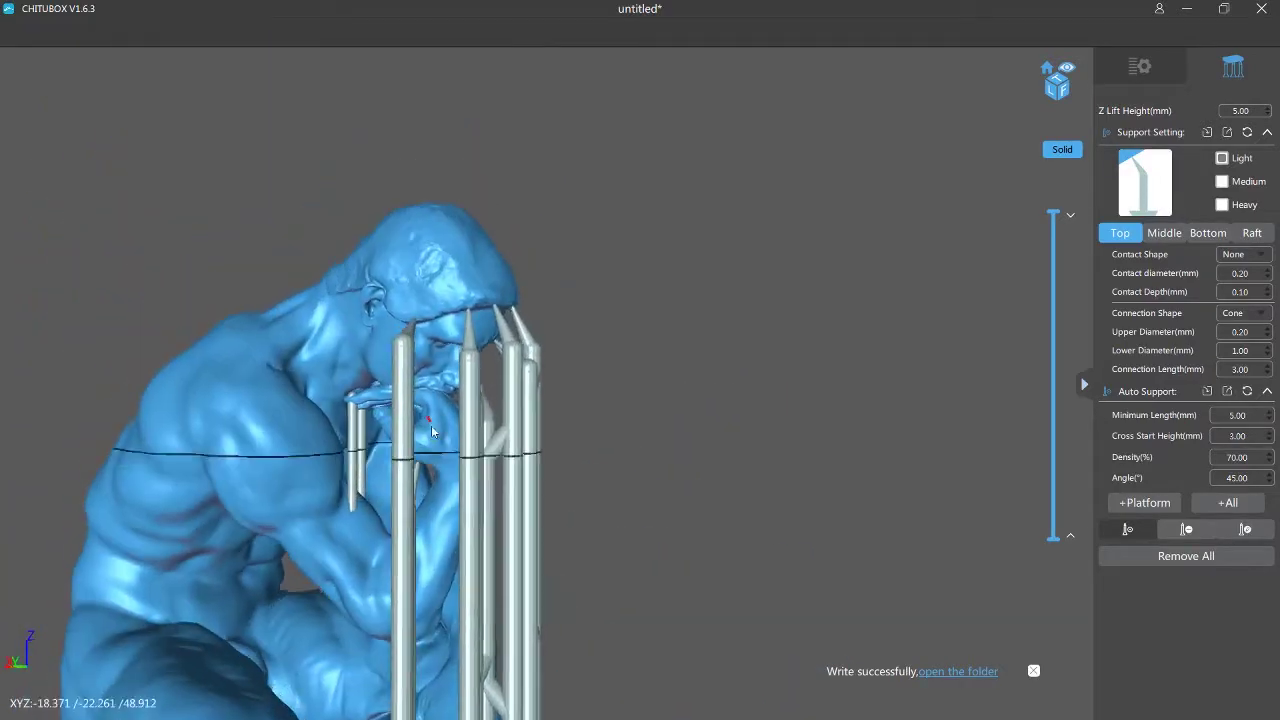
right_drag(432, 430, 410, 180)
right_drag(456, 570, 425, 8)
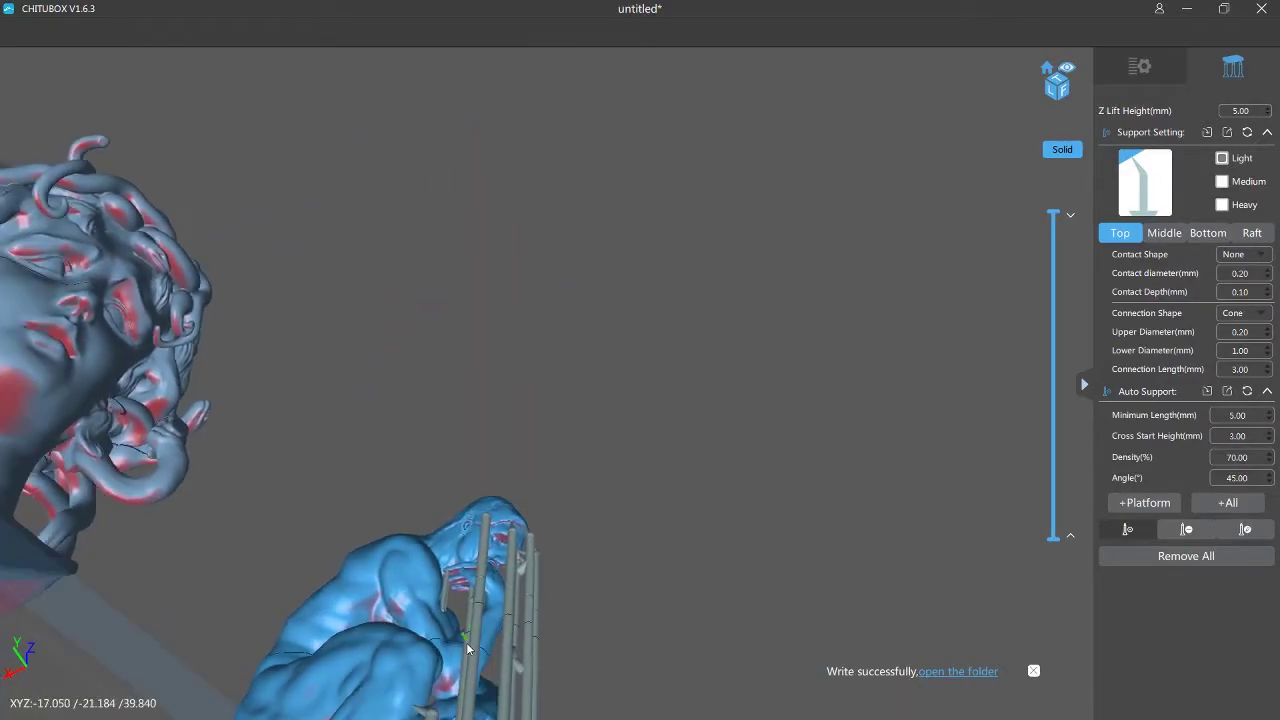
right_drag(467, 648, 483, 428)
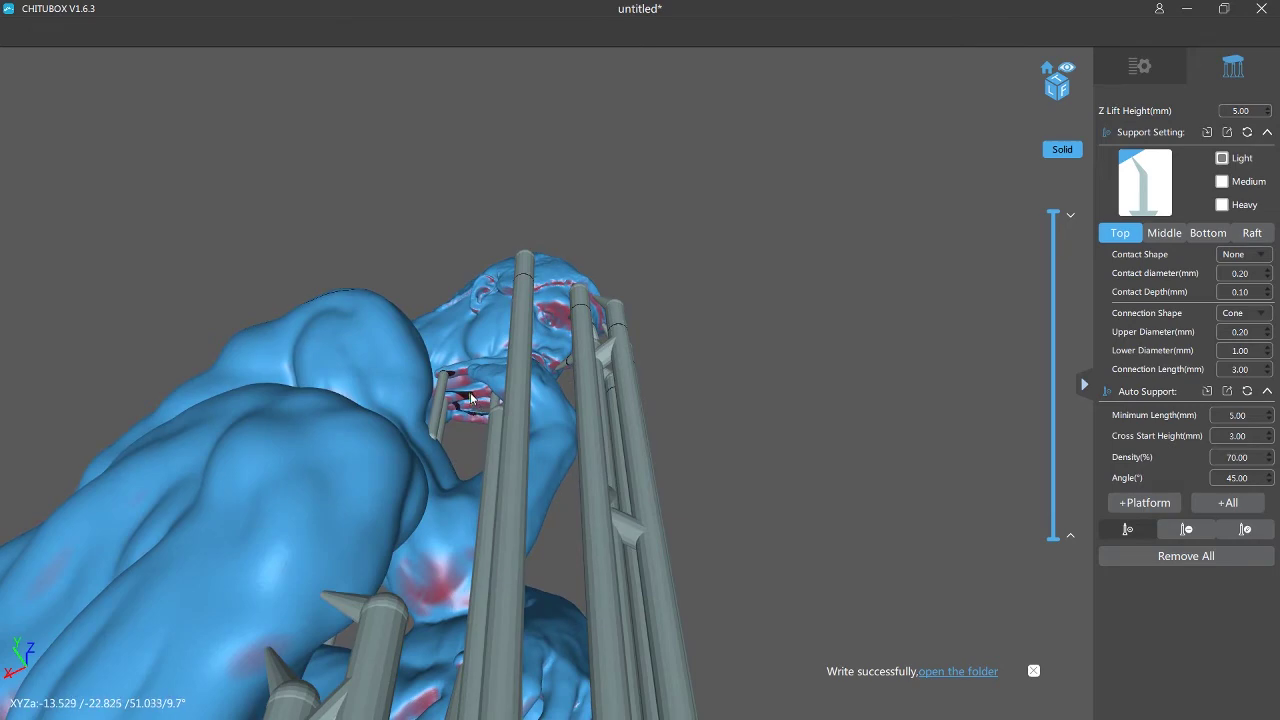
click(468, 392)
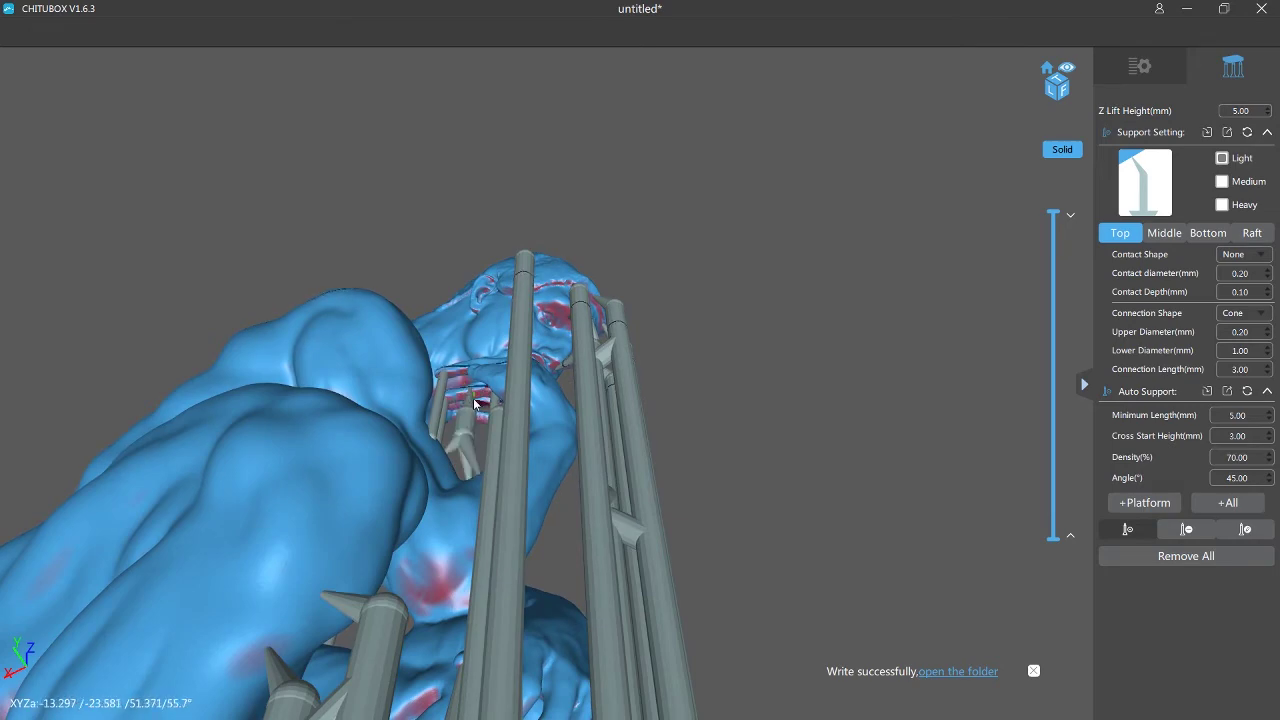
click(477, 409)
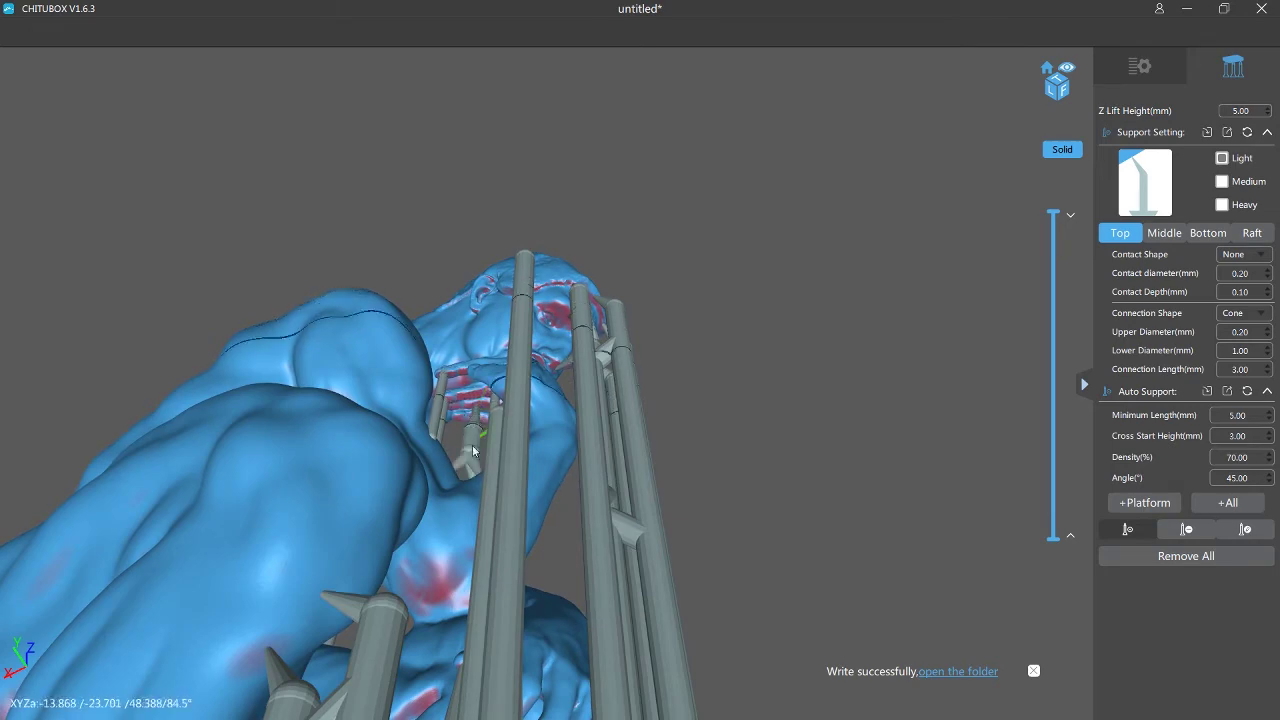
Examine the Thinker's hand, torso, legs and base from several sides for support placement and remaining overhangs.
scroll(473, 450, up, 5)
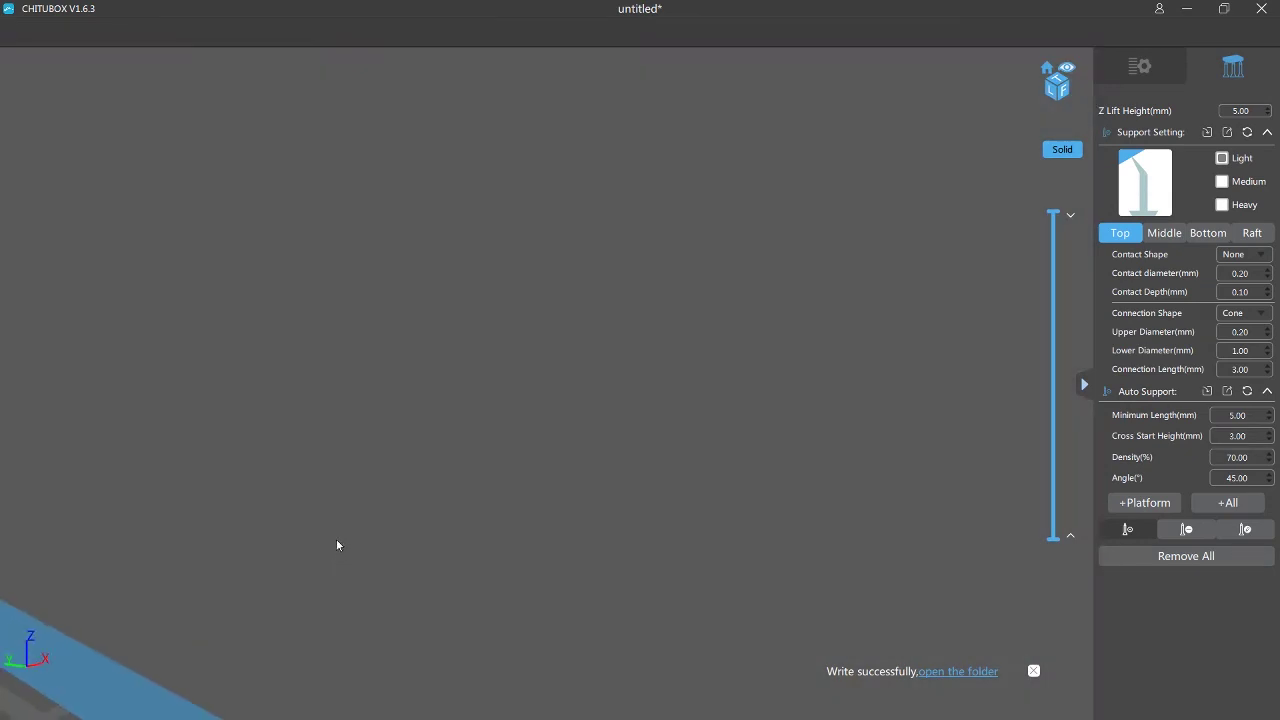
scroll(342, 551, down, 5)
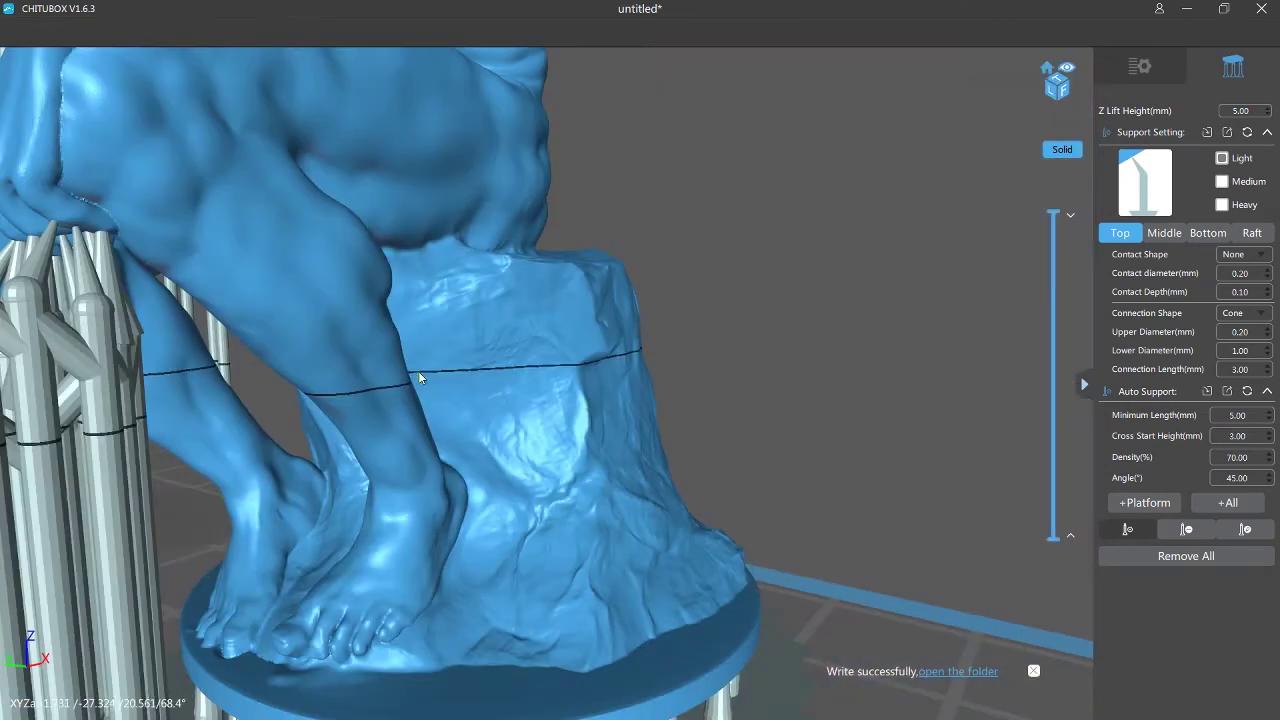
middle_drag(419, 342, 475, 560)
right_drag(470, 530, 206, 256)
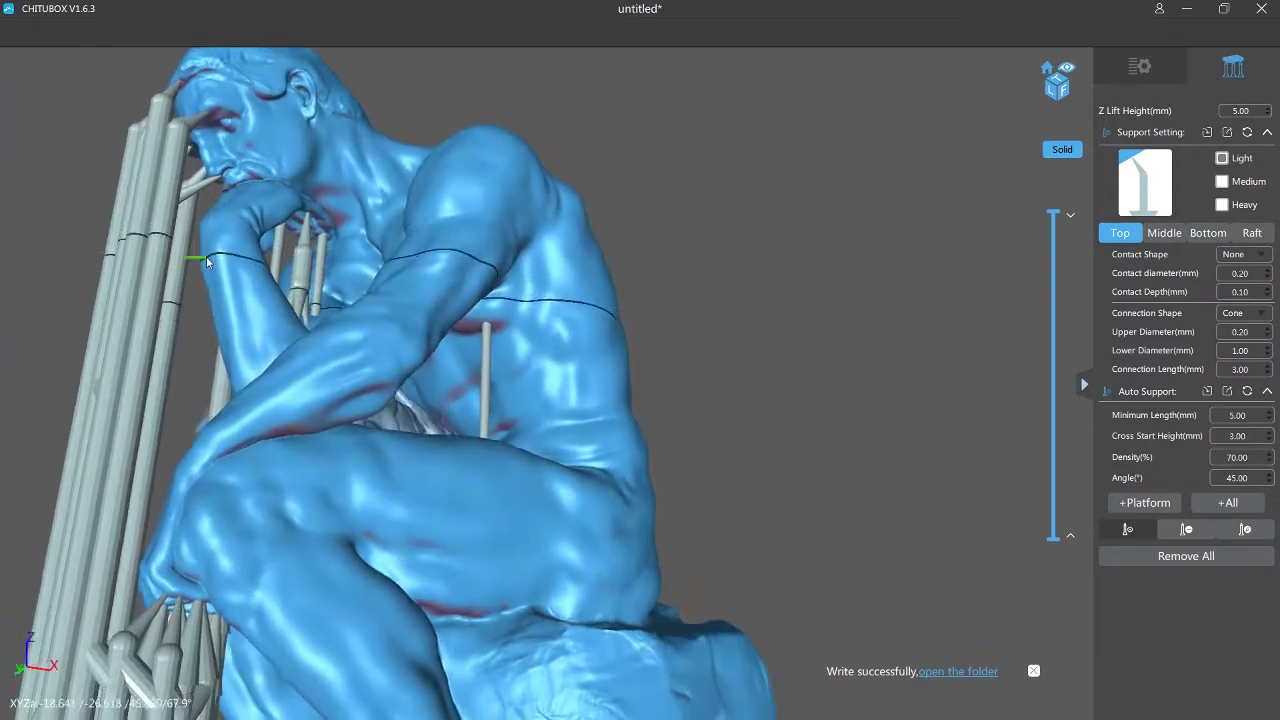
scroll(206, 257, down, 1)
right_drag(286, 250, 317, 262)
scroll(313, 262, up, 5)
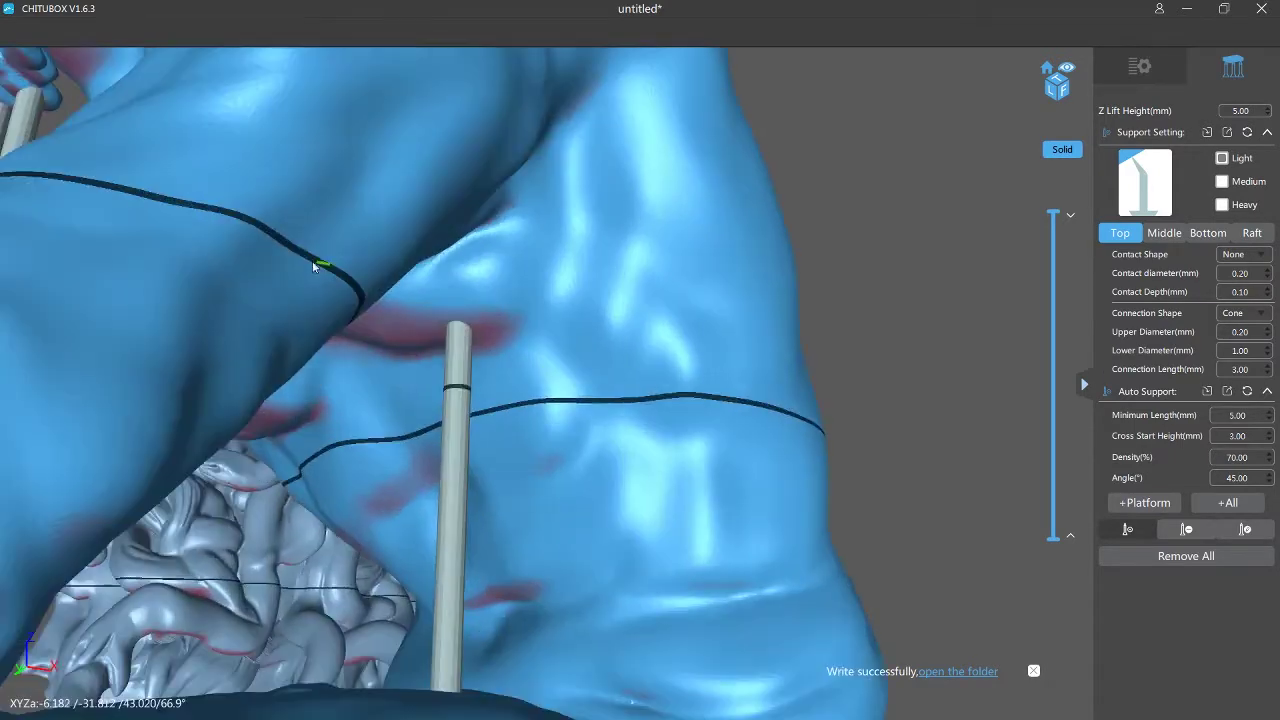
scroll(315, 261, down, 3)
scroll(321, 261, up, 3)
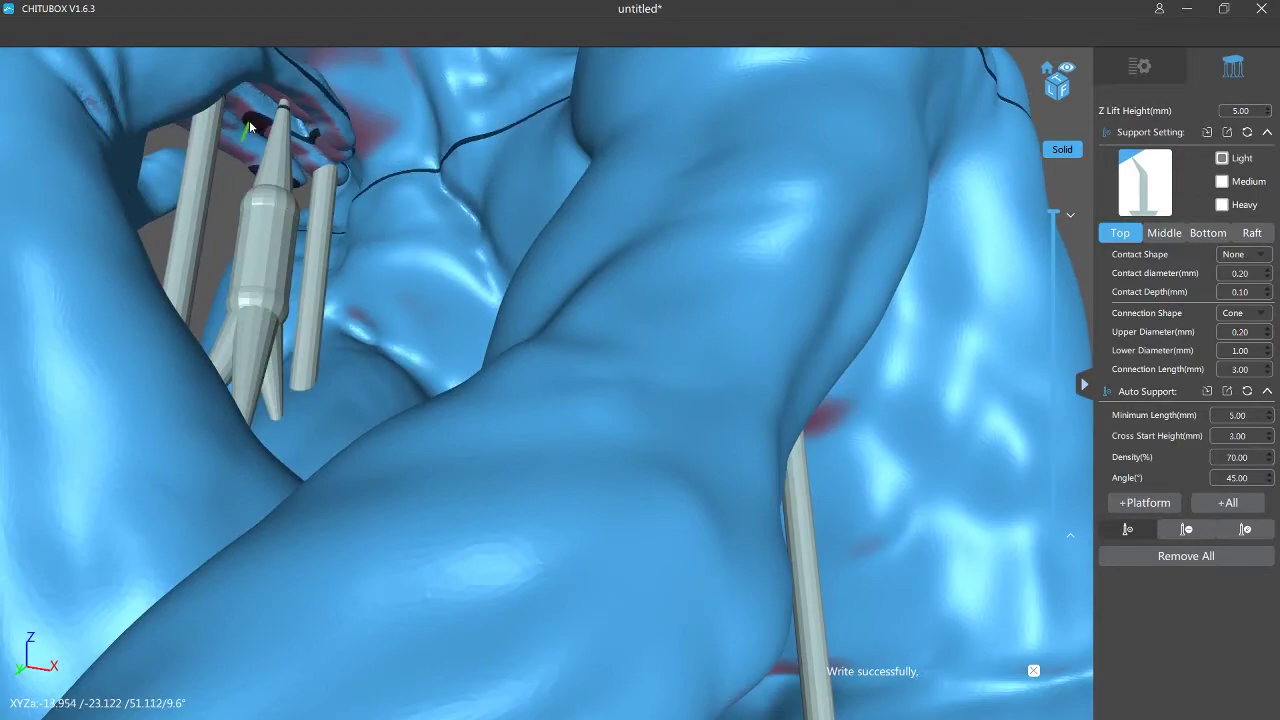
scroll(251, 126, down, 5)
right_drag(275, 300, 456, 344)
middle_drag(640, 413, 484, 369)
scroll(590, 383, up, 4)
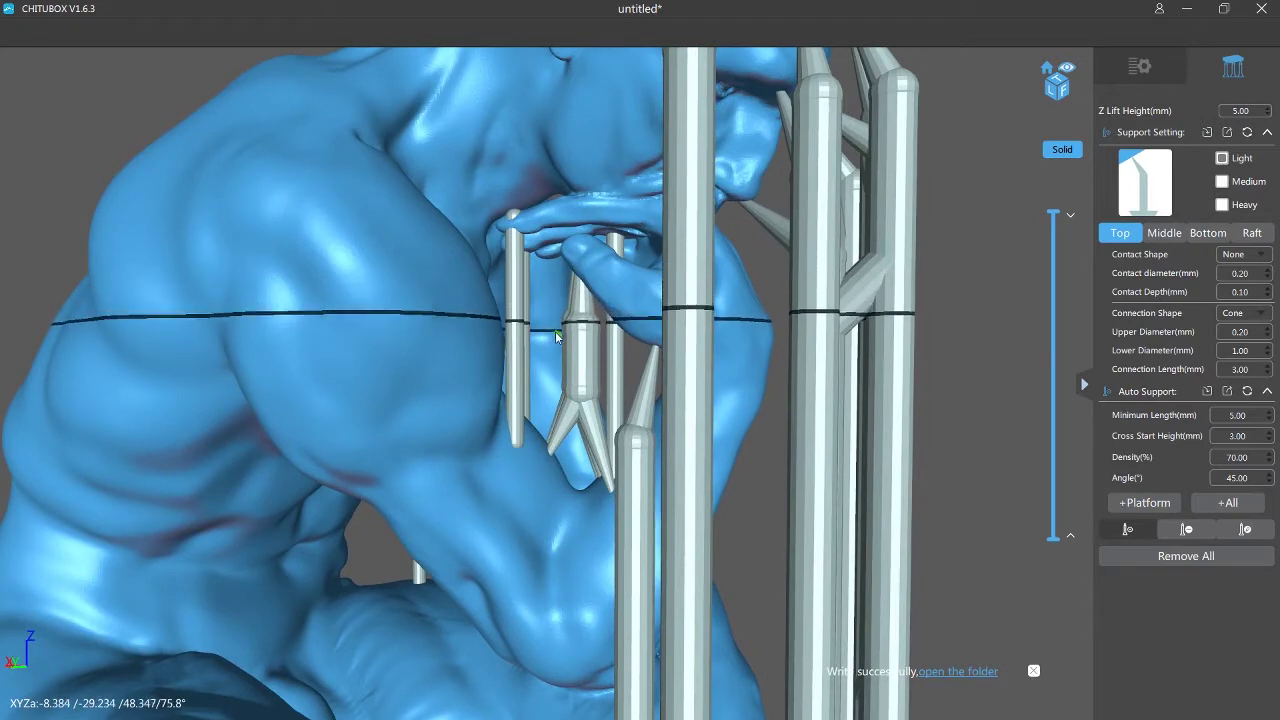
scroll(582, 380, down, 4)
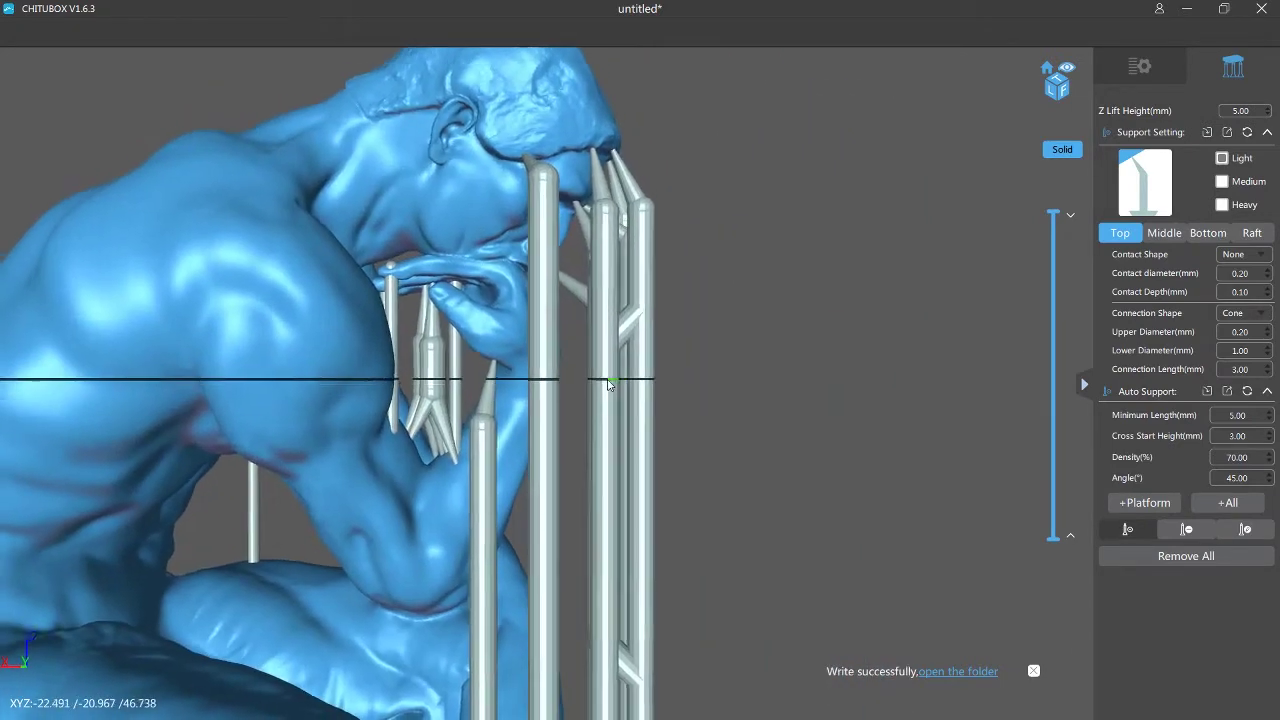
scroll(606, 380, down, 2)
mouse_move(606, 380)
right_down()
mouse_move(563, 333)
mouse_move(712, 416)
mouse_move(640, 420)
mouse_move(611, 404)
right_up()
scroll(705, 440, down, 2)
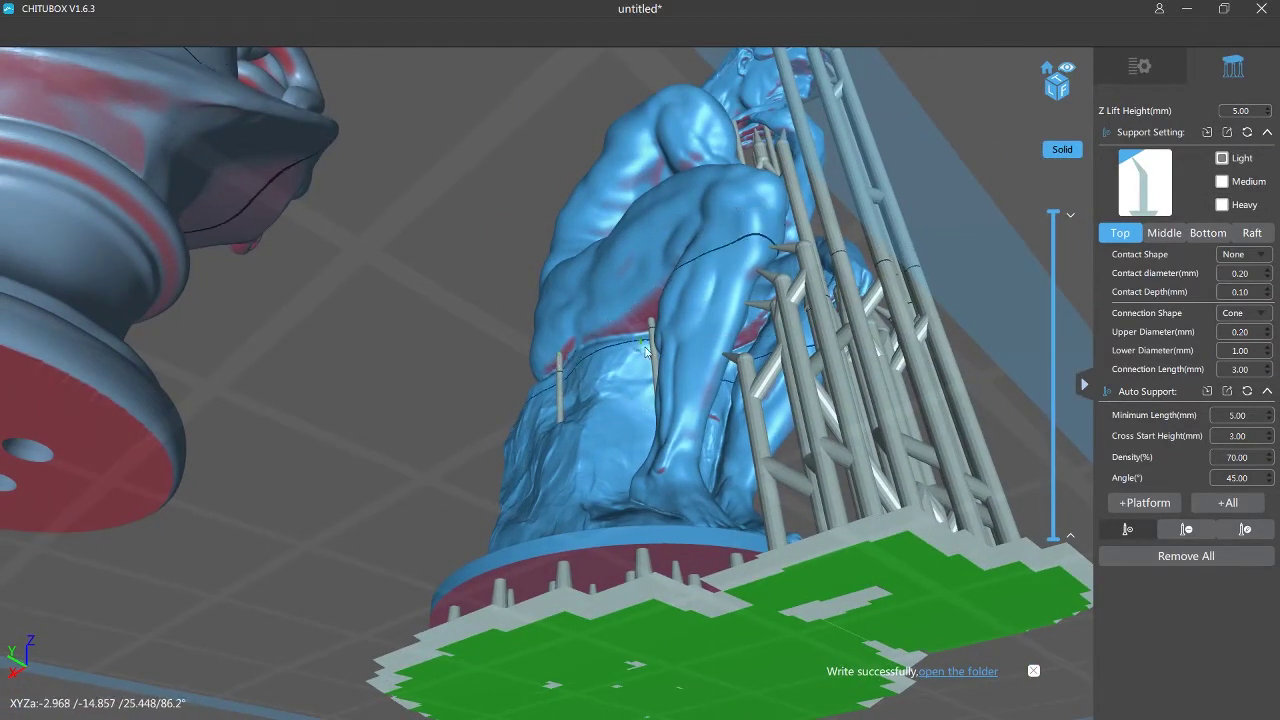
Select the Medusa bust, bring the underside of its base into view and set the support type to Heavy.
scroll(327, 478, down, 5)
right_drag(305, 471, 450, 430)
scroll(490, 560, up, 5)
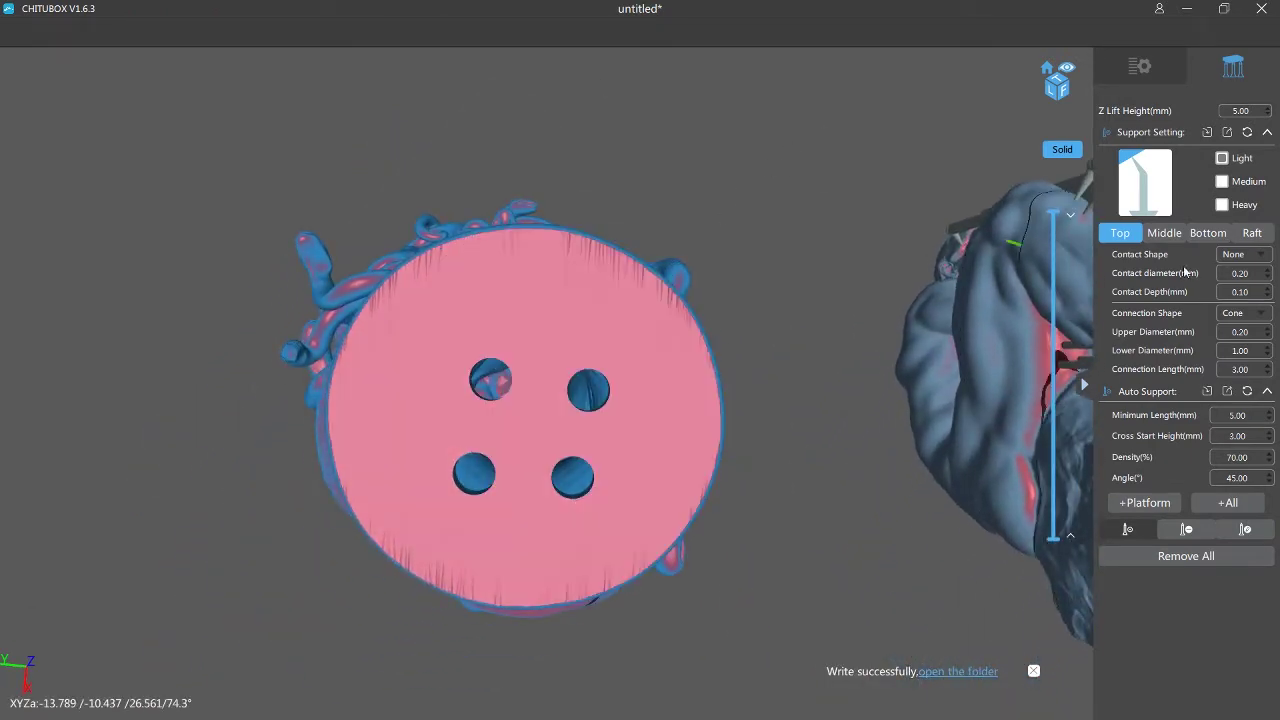
scroll(646, 509, down, 5)
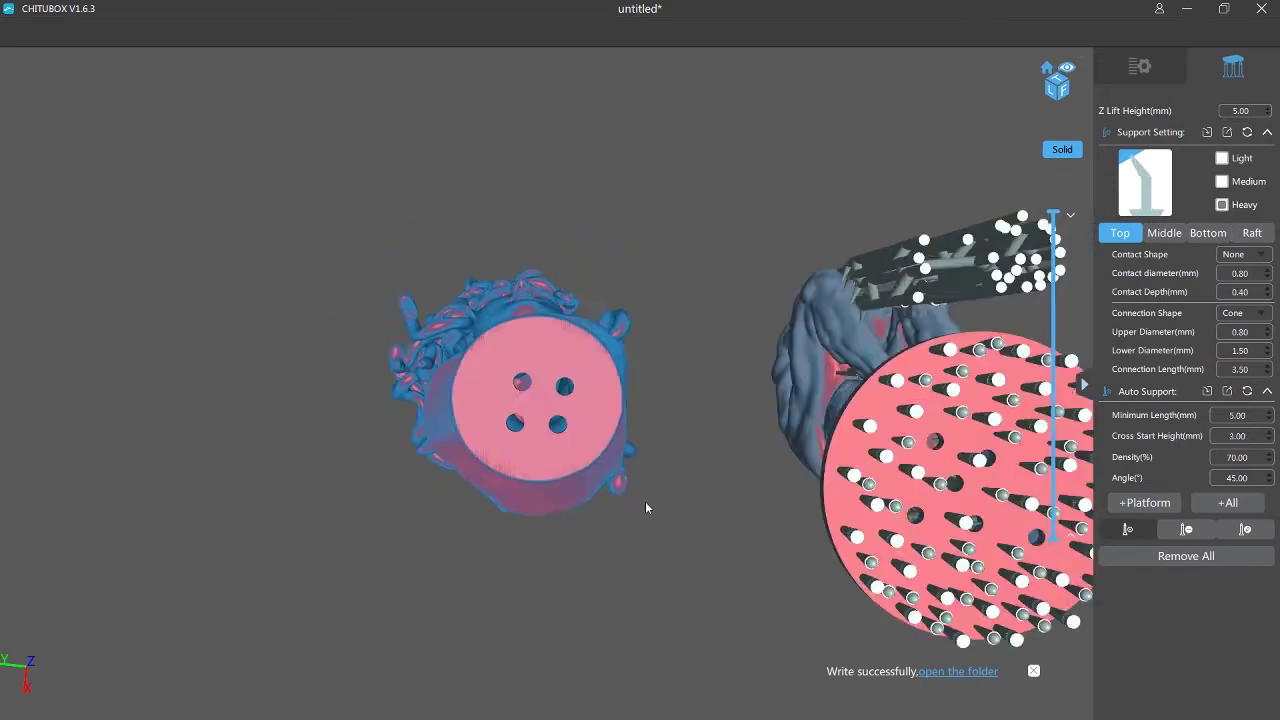
right_drag(646, 509, 659, 413)
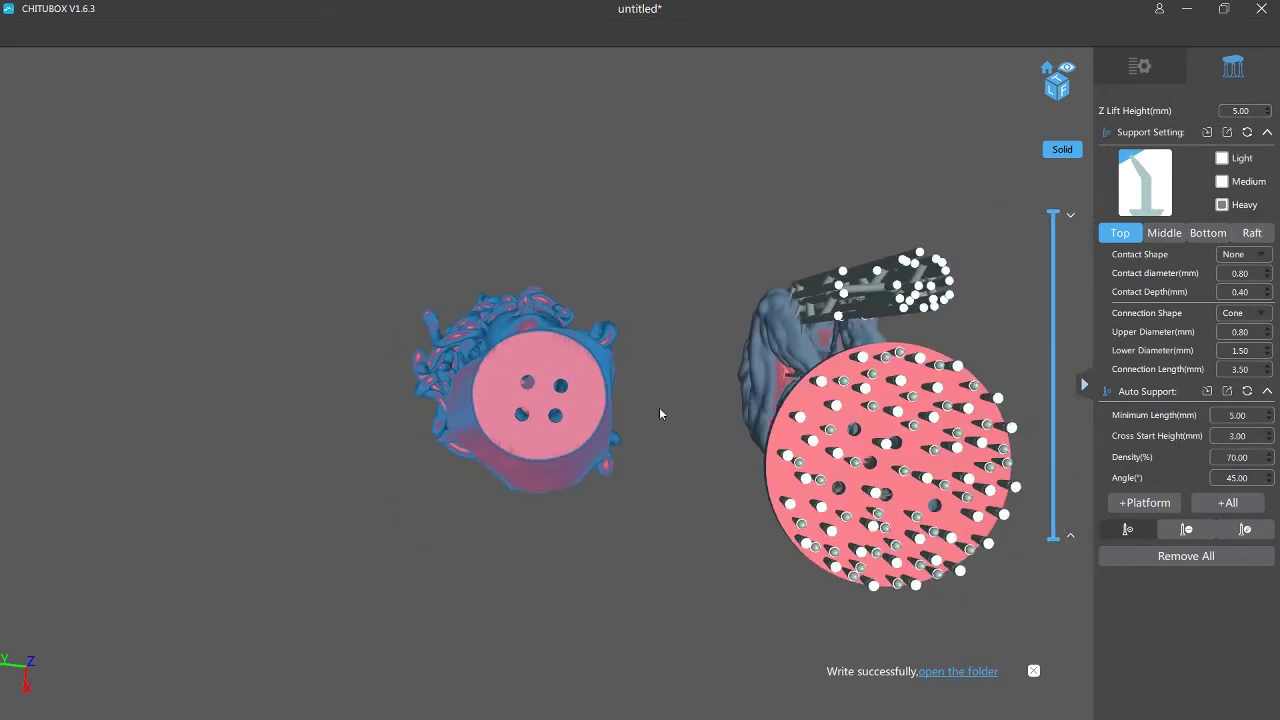
Save the project as The_thinker_medusa_print_01.
click(1138, 66)
click(23, 32)
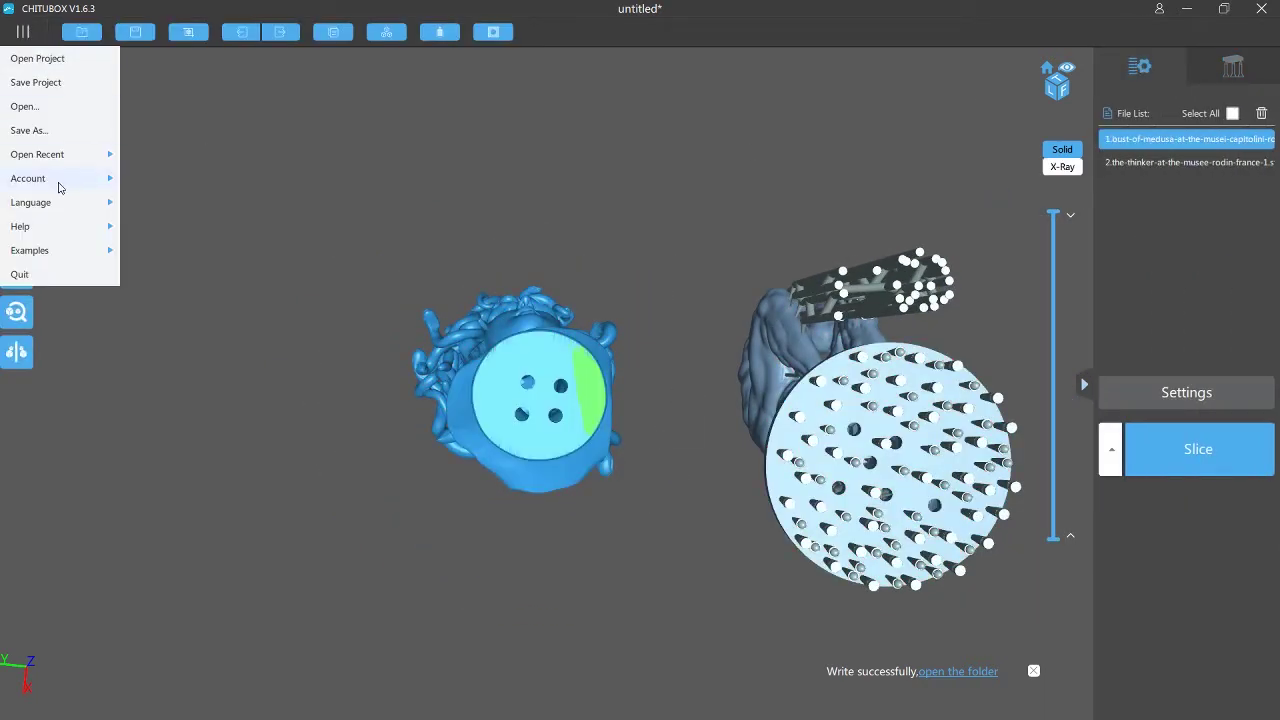
click(36, 84)
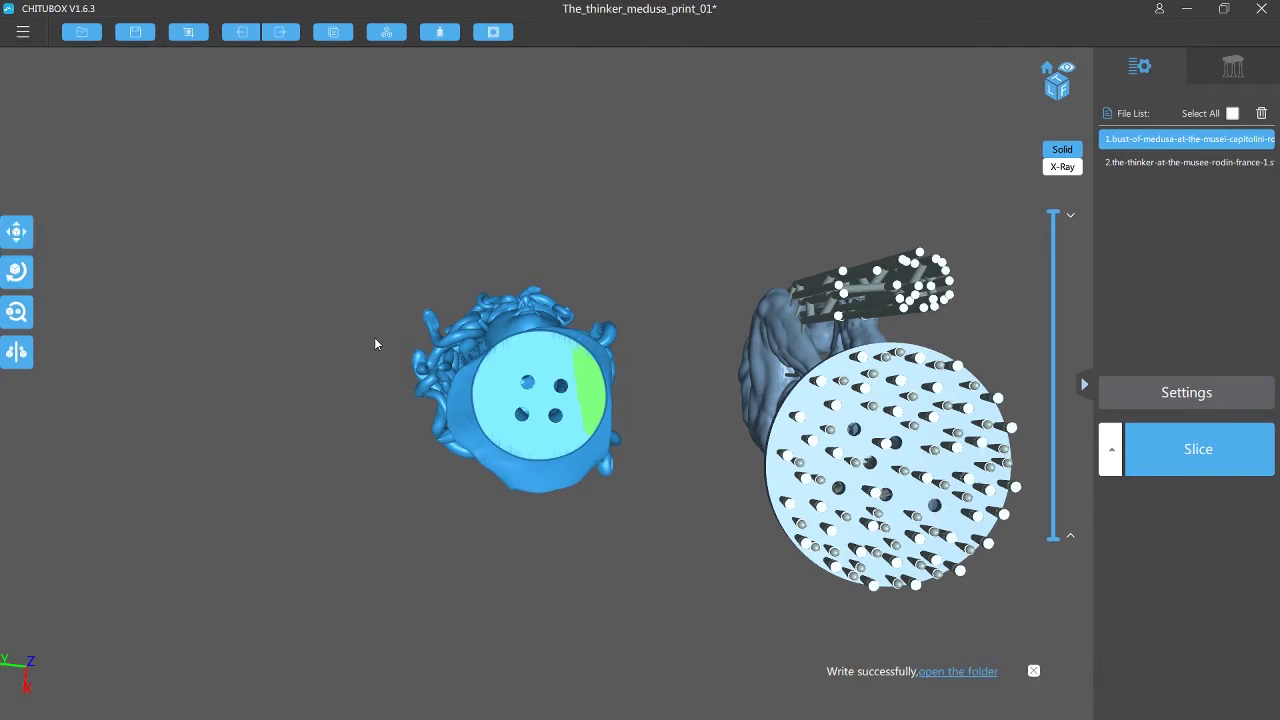
Set the raft shape to None for the Medusa bust's heavy supports.
scroll(614, 488, down, 5)
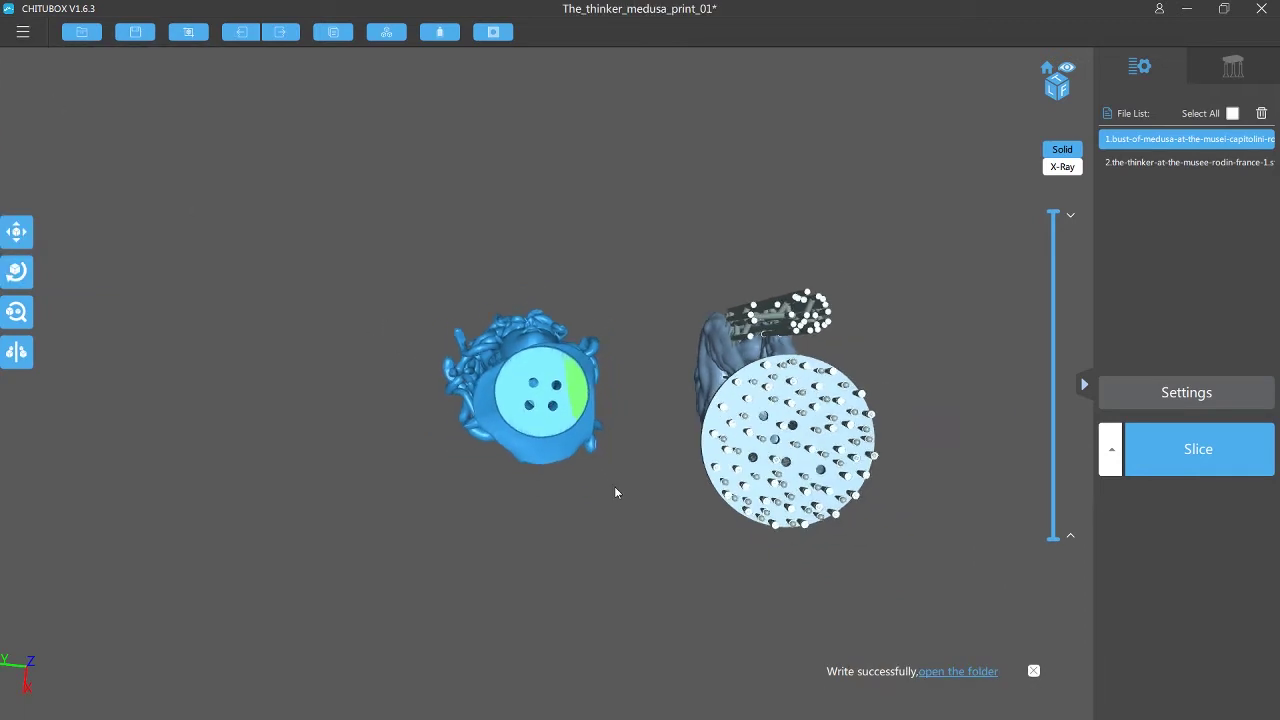
scroll(495, 489, up, 5)
right_drag(603, 389, 606, 500)
scroll(606, 500, down, 5)
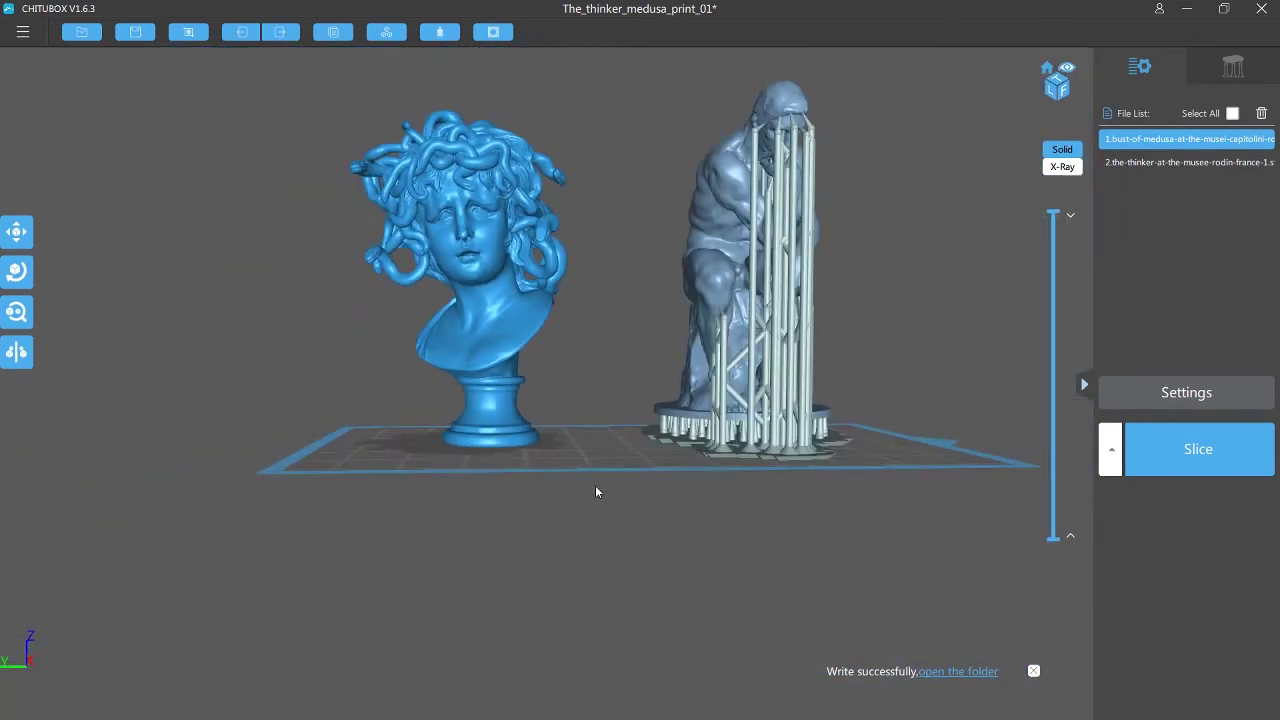
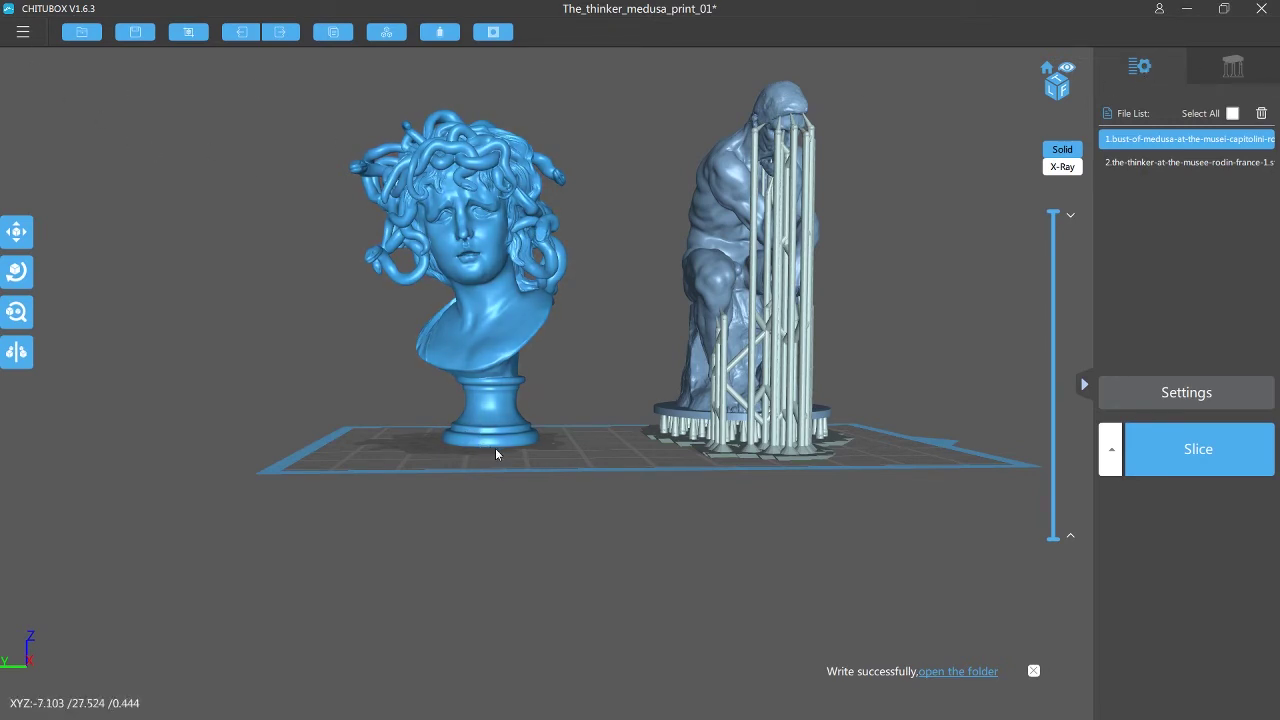
right_drag(490, 458, 562, 372)
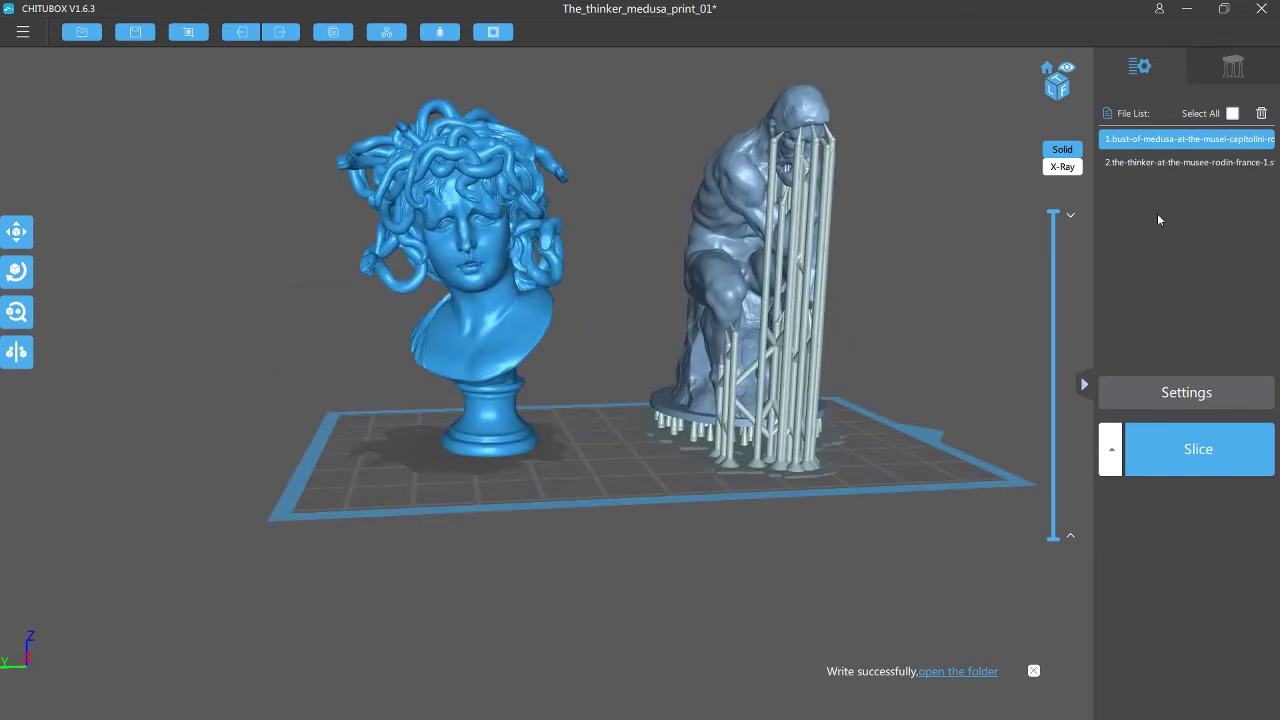
click(1208, 80)
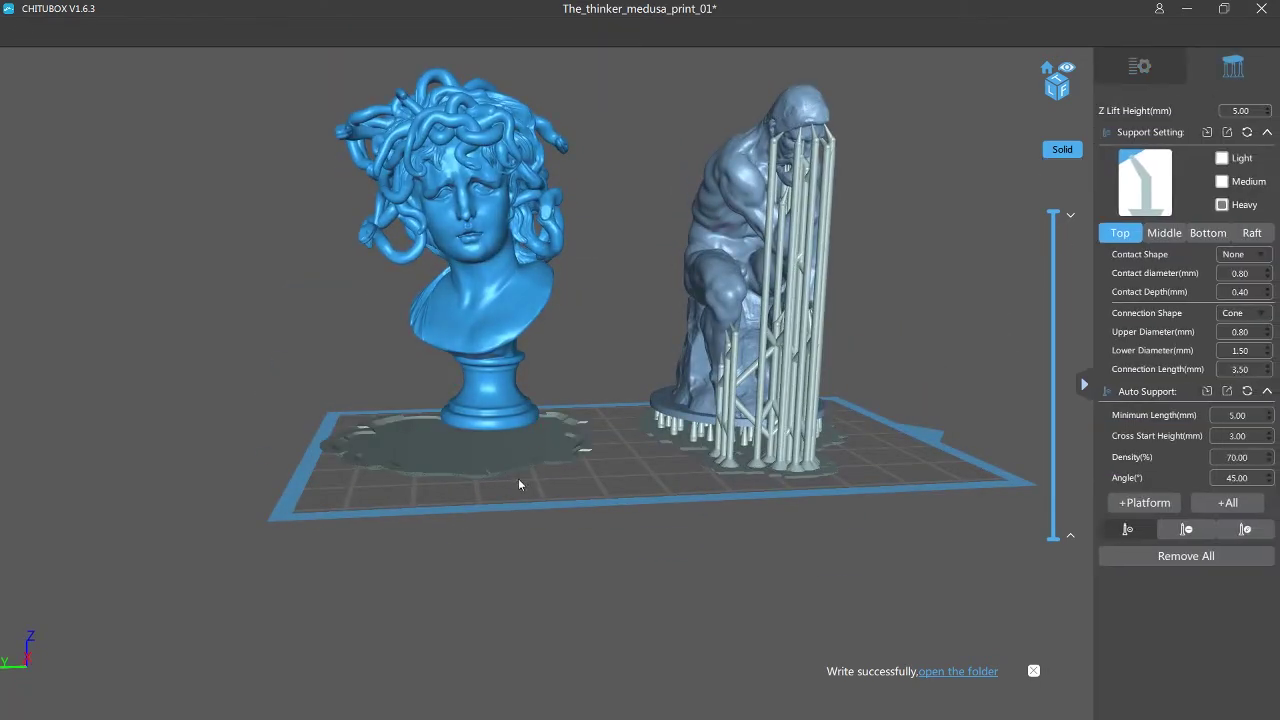
mouse_move(518, 478)
right_down()
mouse_move(512, 466)
mouse_move(508, 501)
mouse_move(519, 498)
right_up()
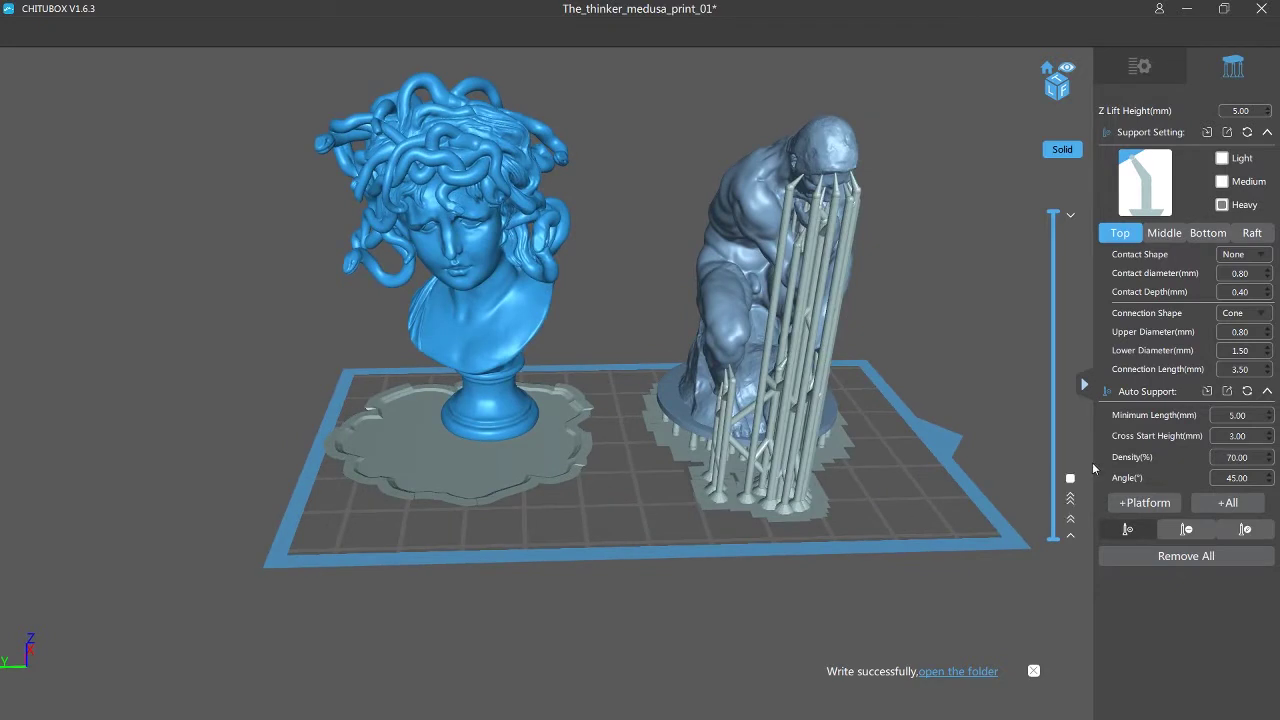
click(1243, 236)
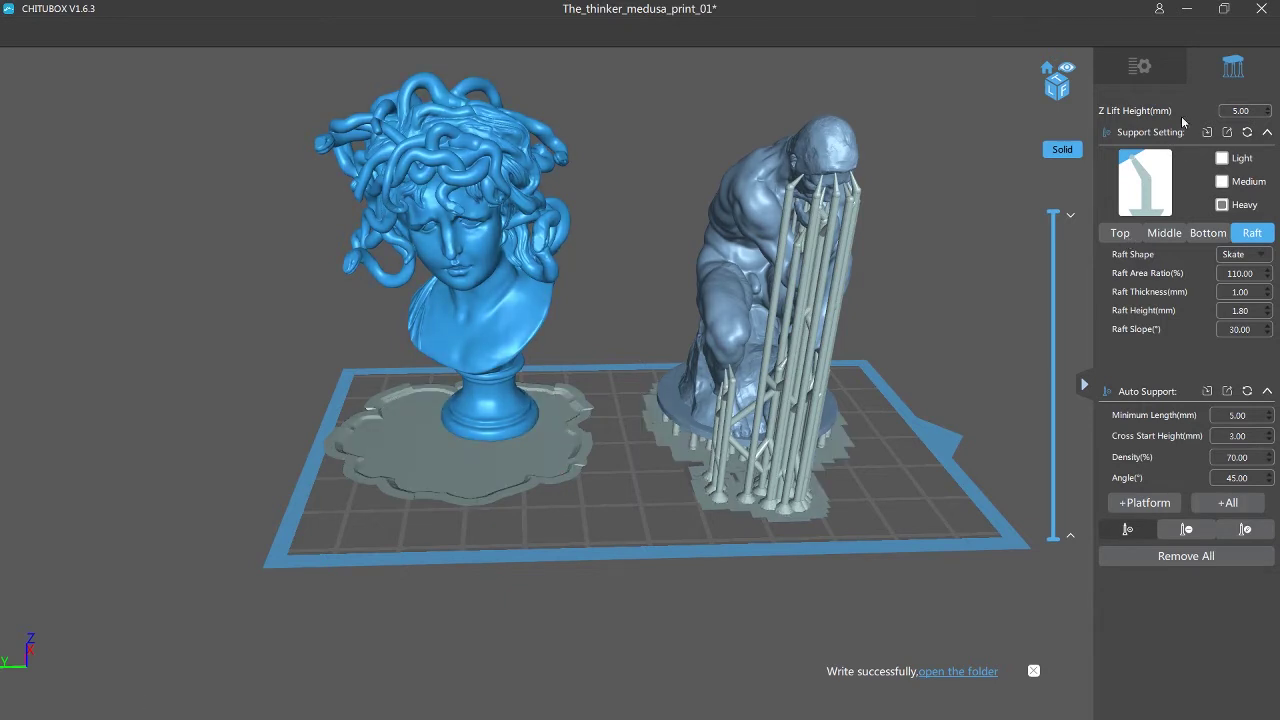
click(1143, 70)
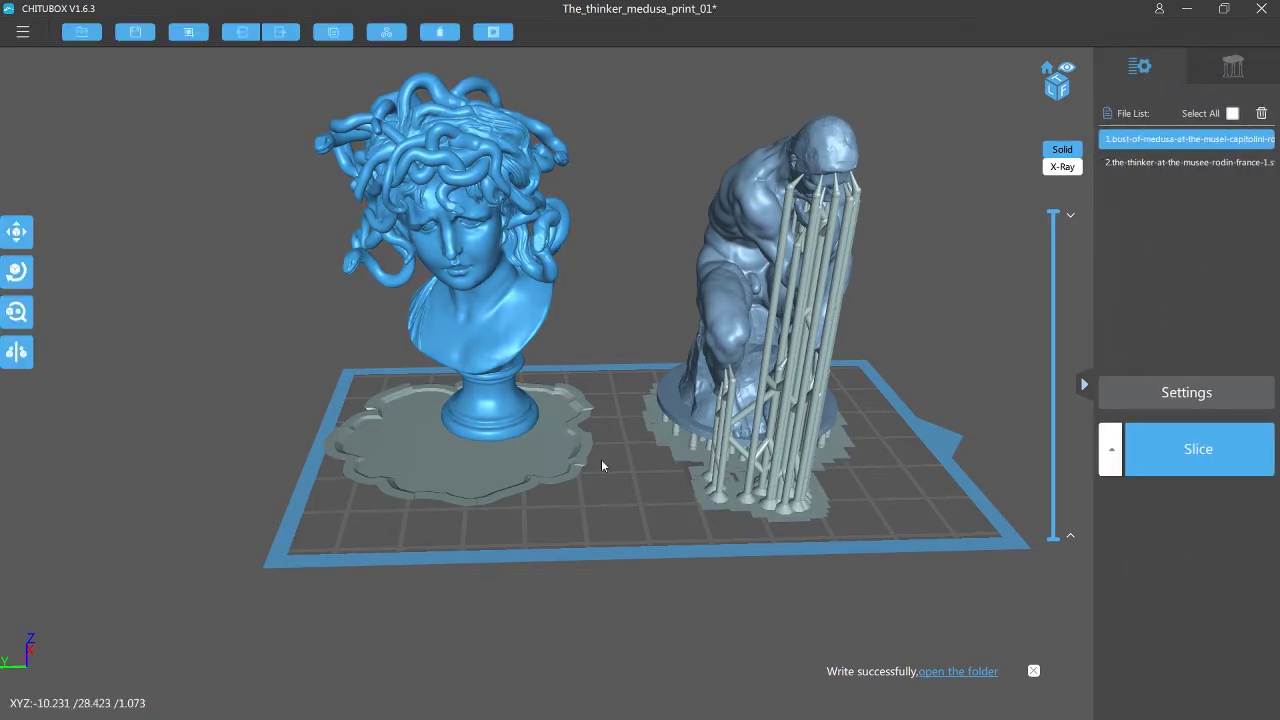
click(1233, 66)
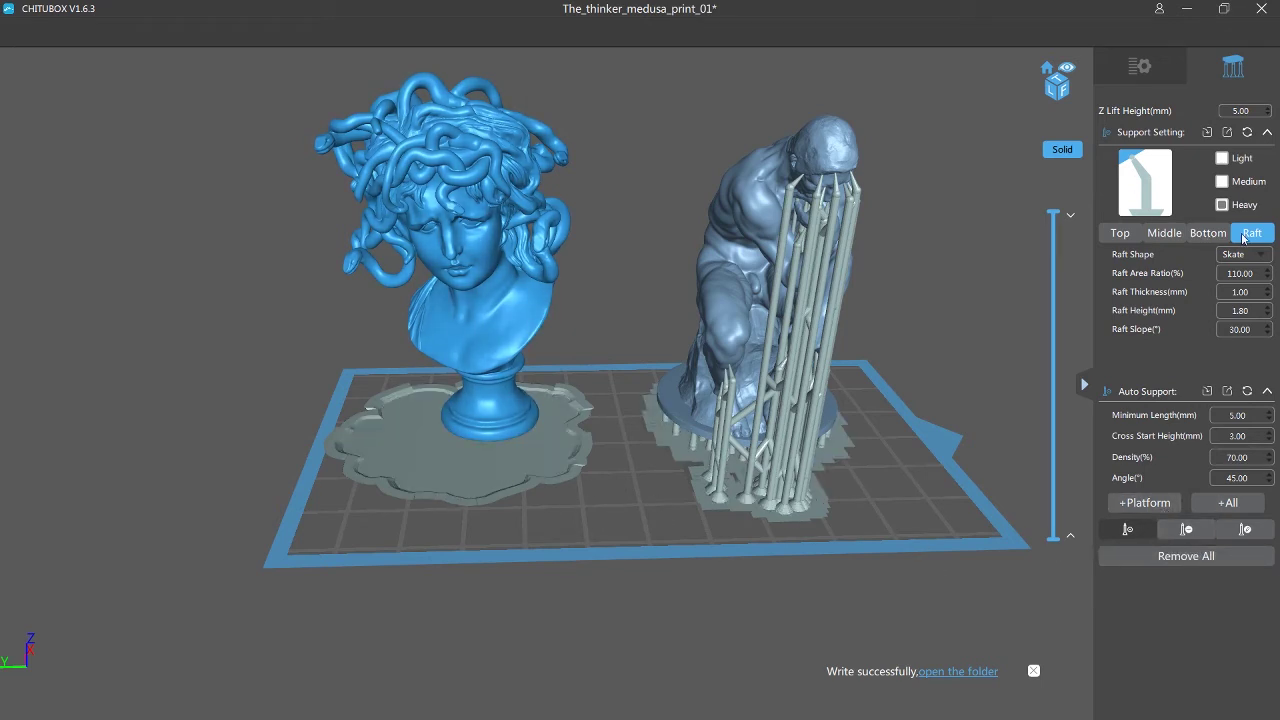
click(1250, 279)
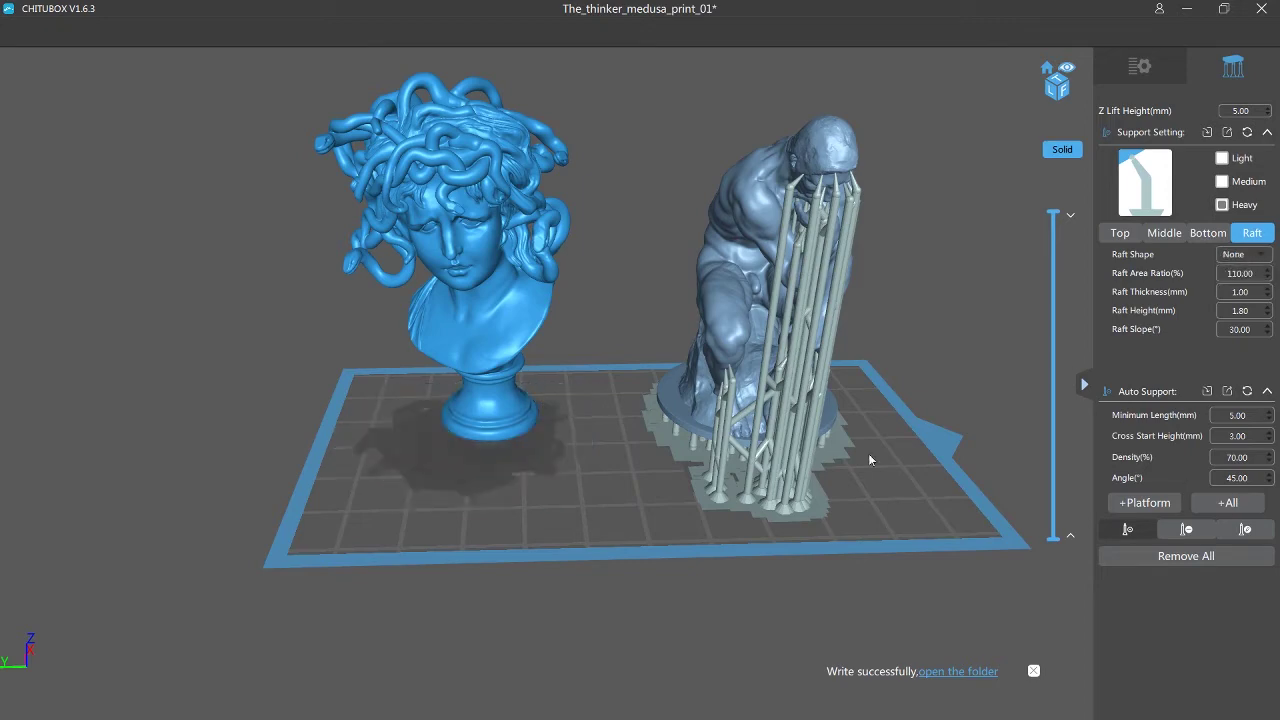
Place a ring of twelve heavy supports around the rim of the underside of Medusa's base.
right_drag(450, 510, 664, 174)
scroll(487, 448, up, 4)
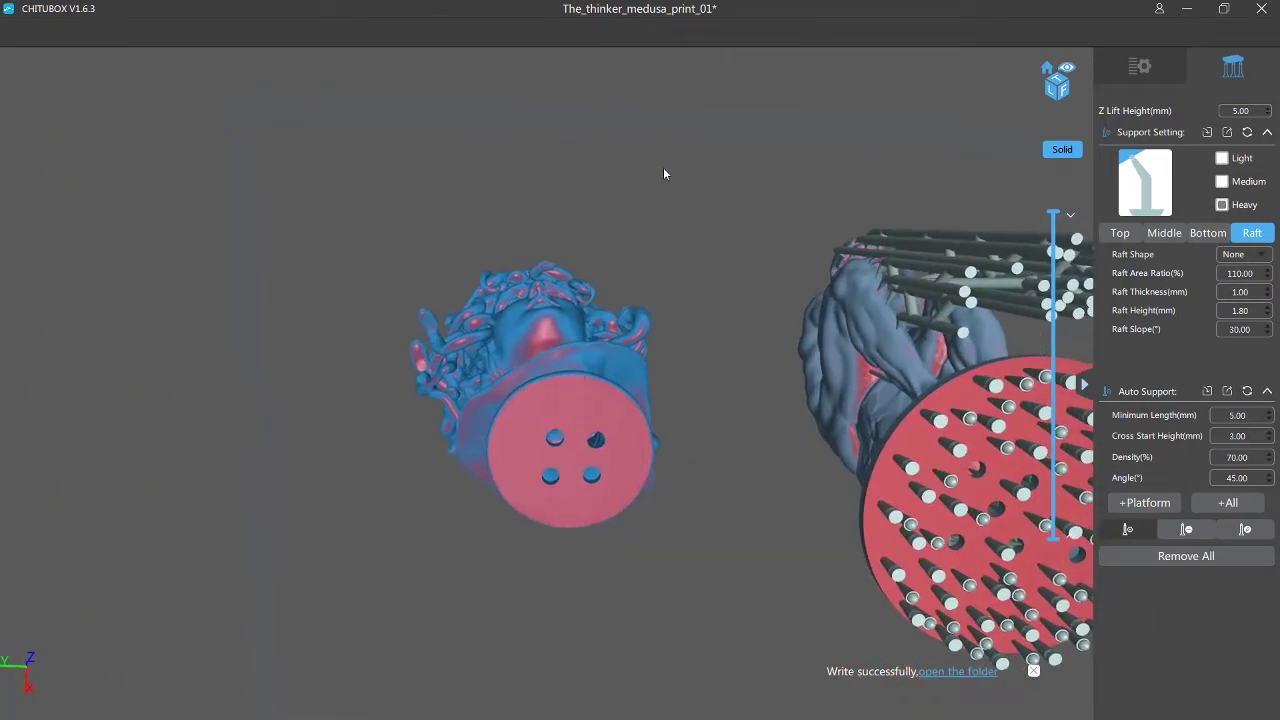
scroll(527, 405, up, 3)
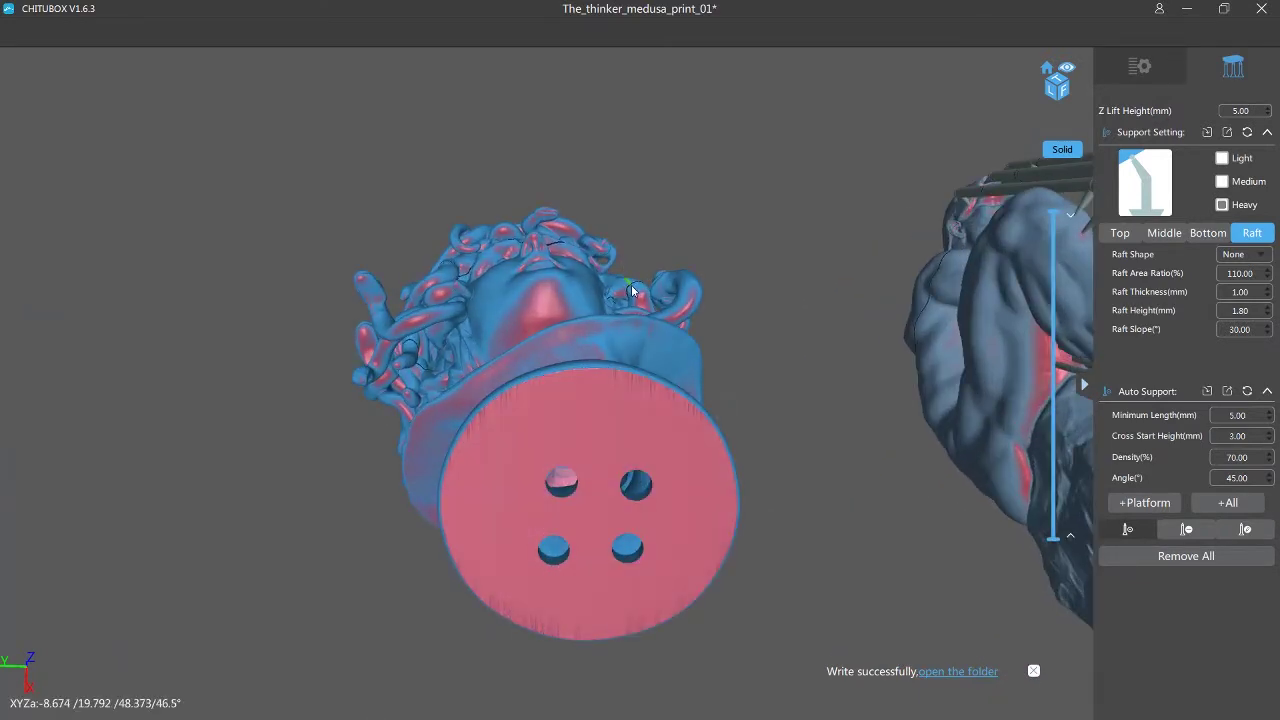
click(1246, 530)
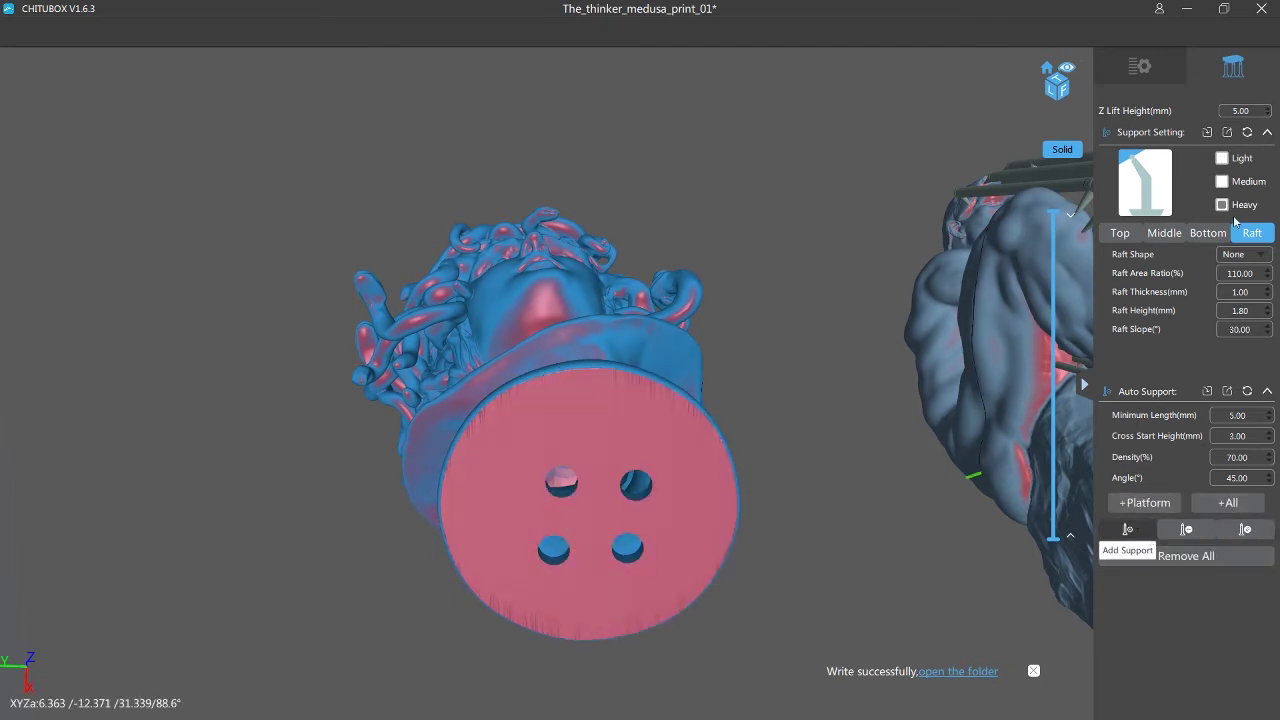
right_drag(577, 537, 560, 334)
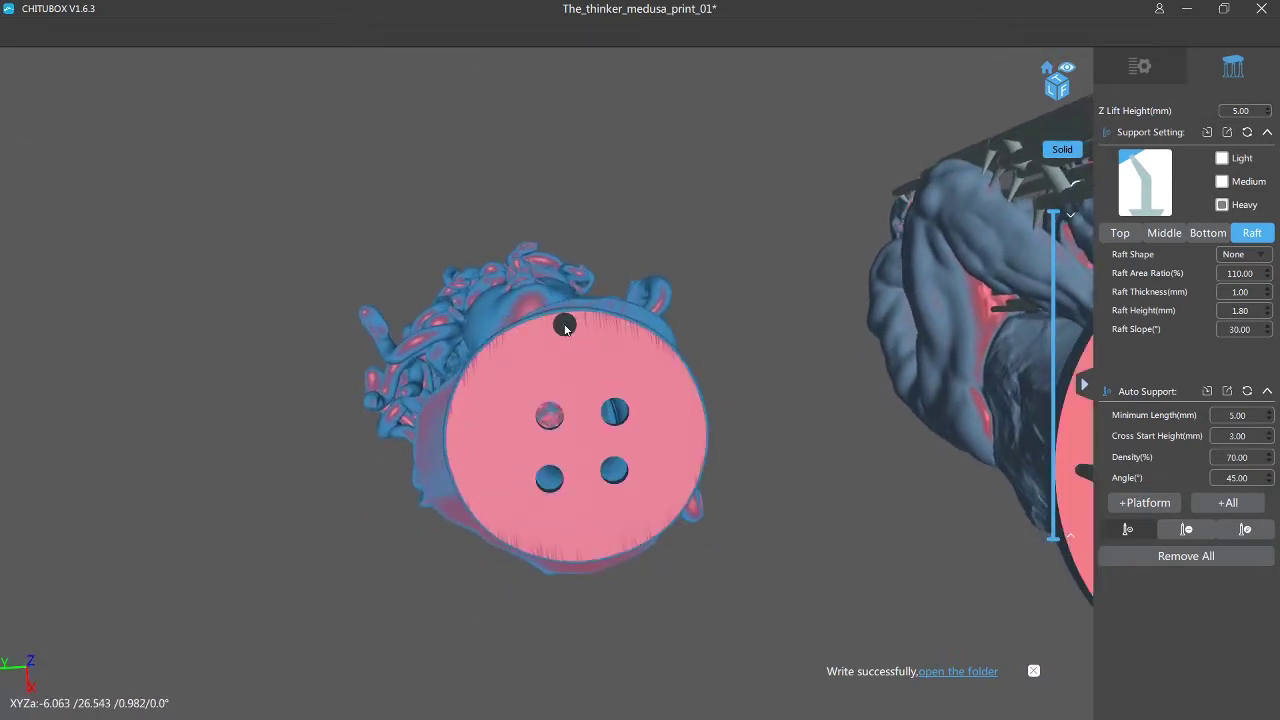
click(565, 326)
click(623, 325)
click(679, 355)
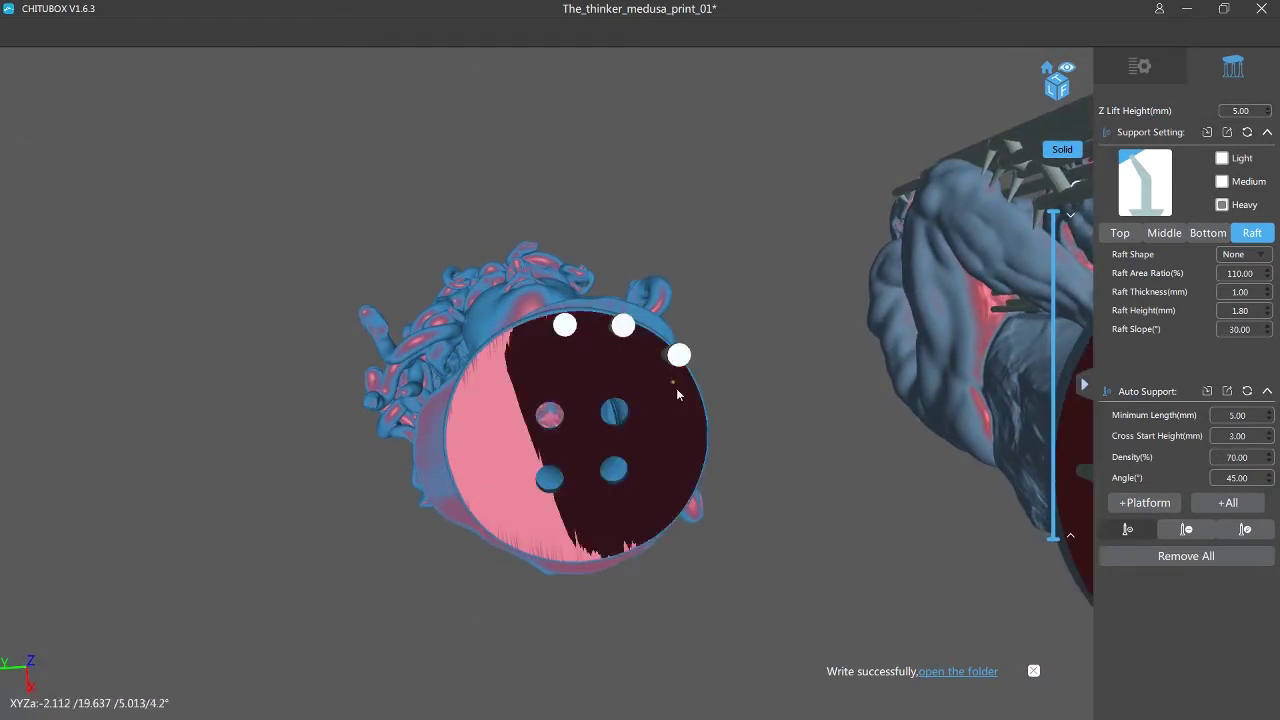
click(700, 412)
click(696, 476)
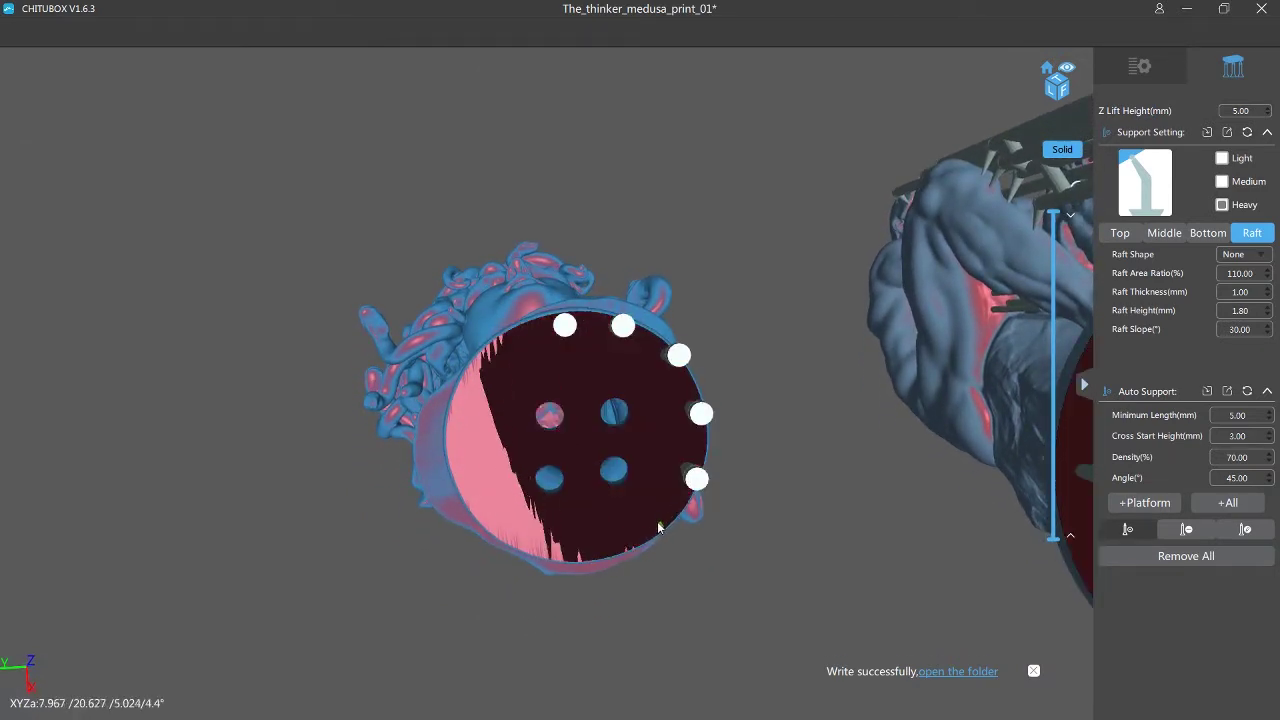
click(660, 533)
click(611, 557)
click(545, 560)
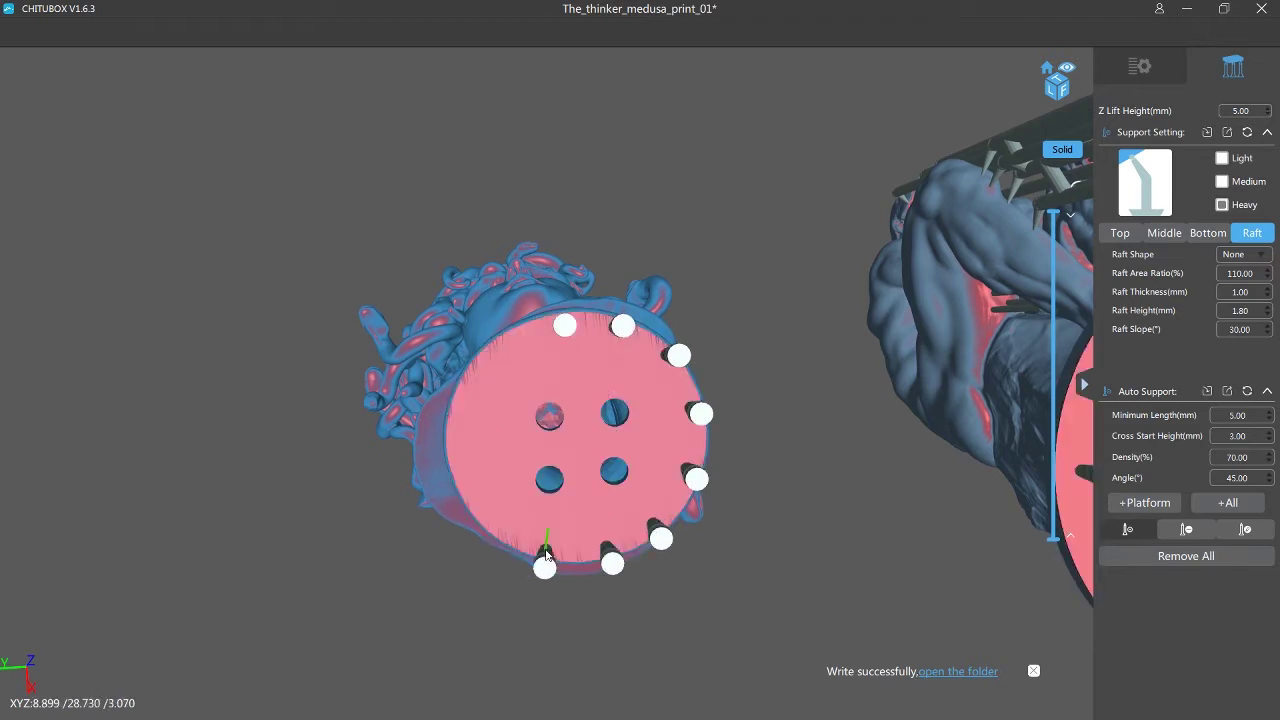
click(483, 525)
click(455, 473)
click(456, 409)
click(488, 349)
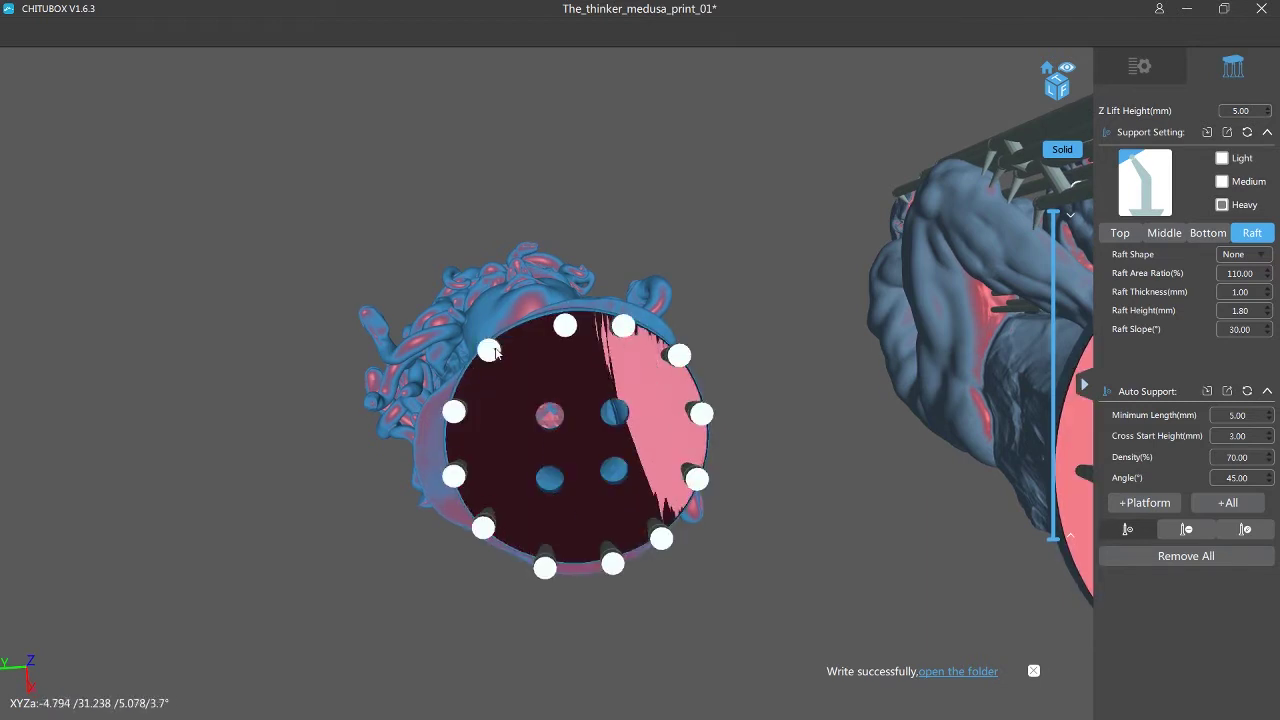
Fill the inner area of Medusa's base underside with heavy supports placed around and between the four drain holes.
click(480, 441)
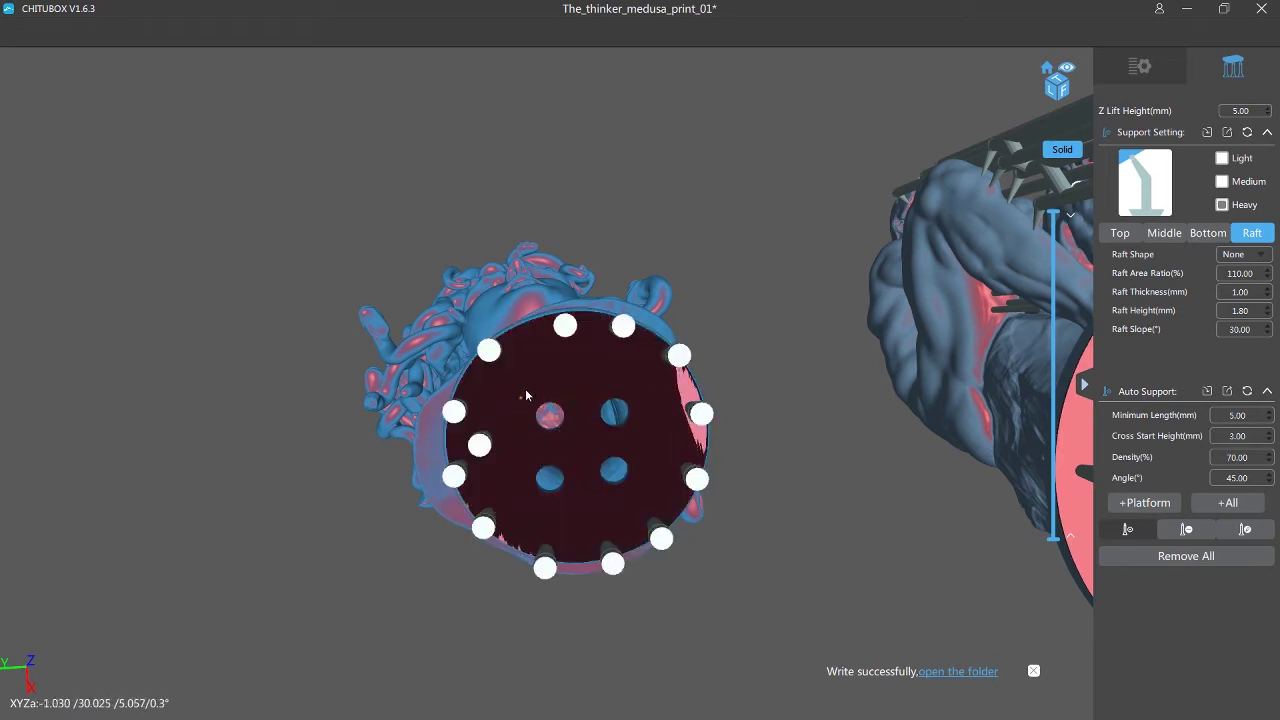
click(534, 384)
click(626, 372)
click(657, 434)
click(632, 523)
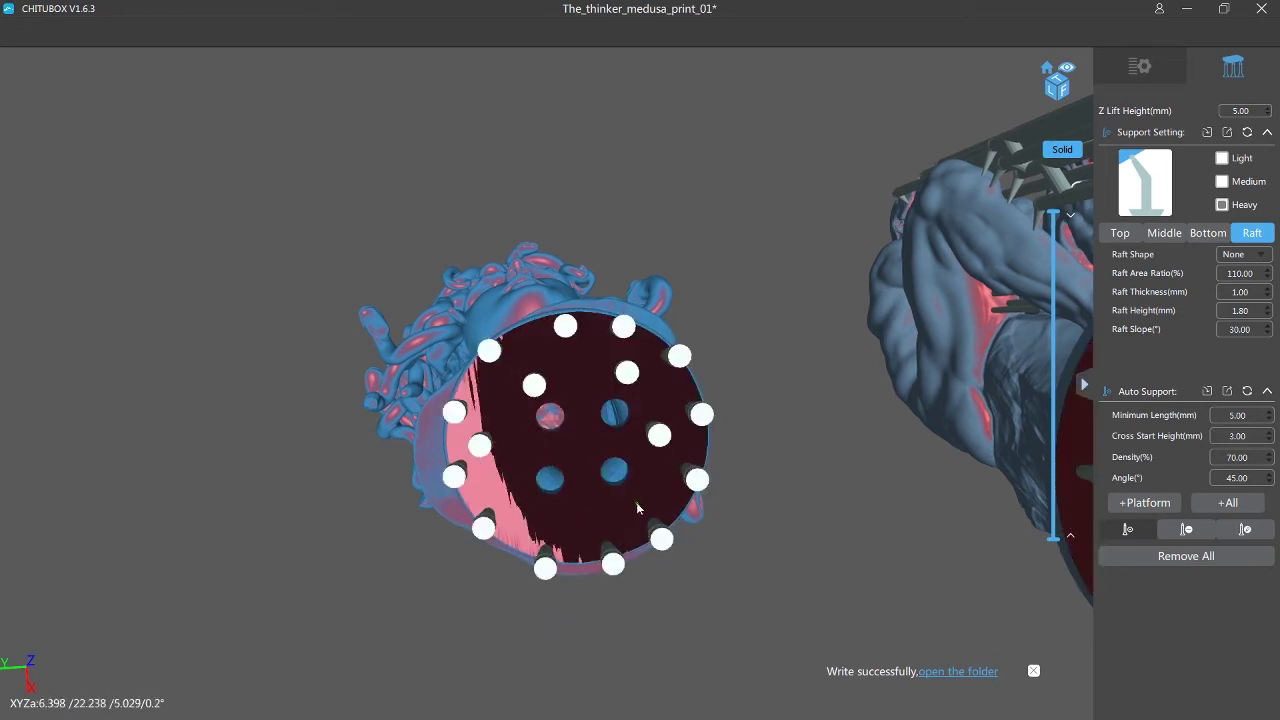
click(565, 532)
click(509, 511)
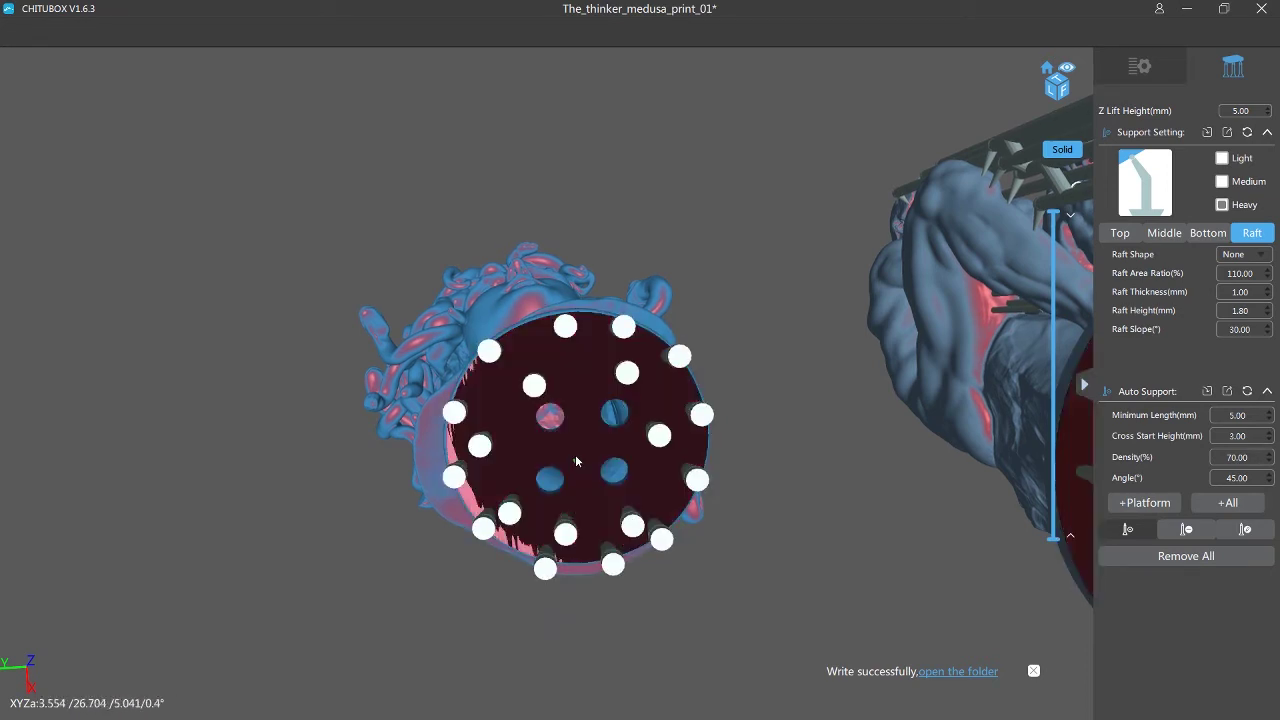
click(582, 449)
click(584, 373)
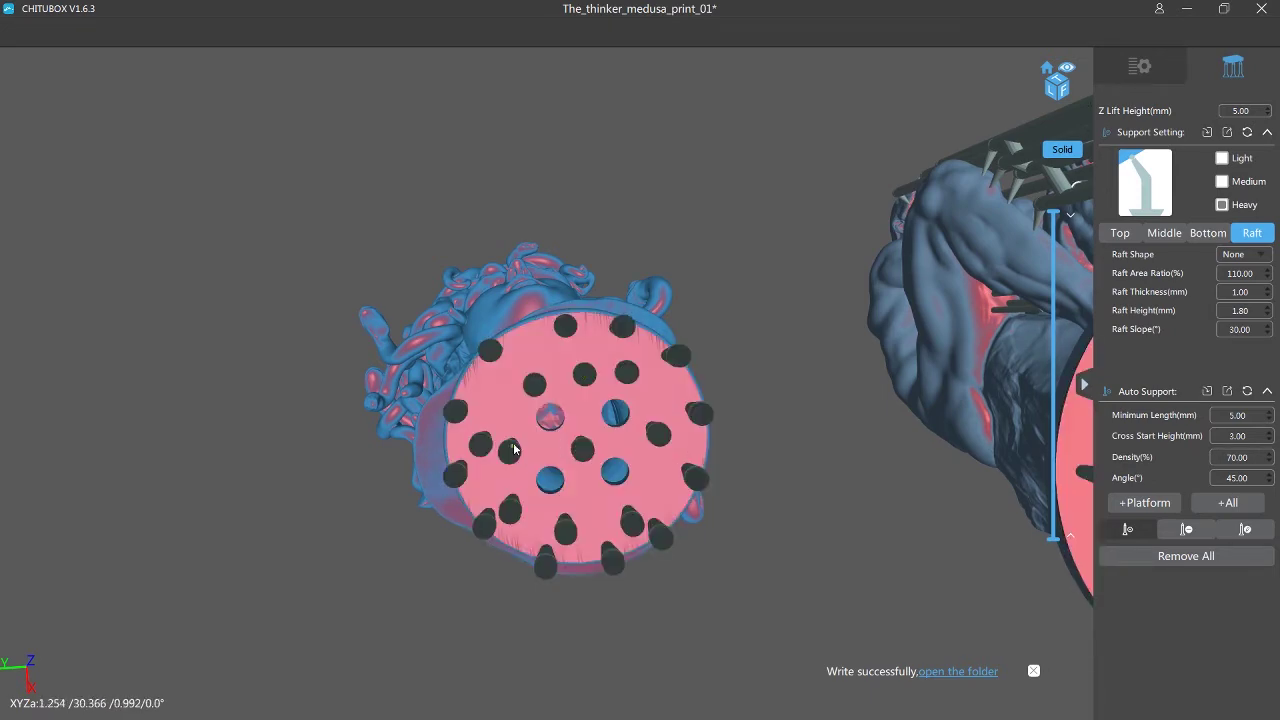
click(509, 451)
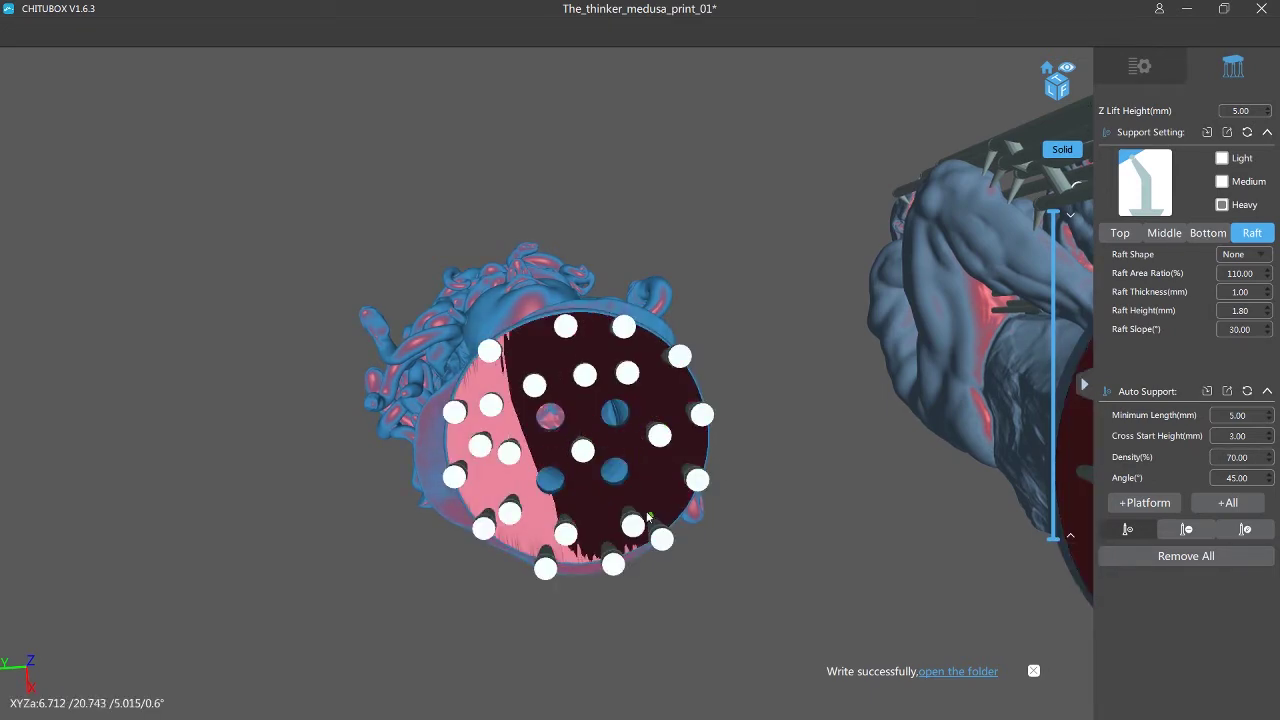
Switch the support type to Medium and place three supports side by side along the front of Medusa's chin.
scroll(600, 440, down, 3)
mouse_move(600, 442)
right_down()
mouse_move(616, 342)
mouse_move(600, 442)
right_up()
scroll(576, 378, up, 4)
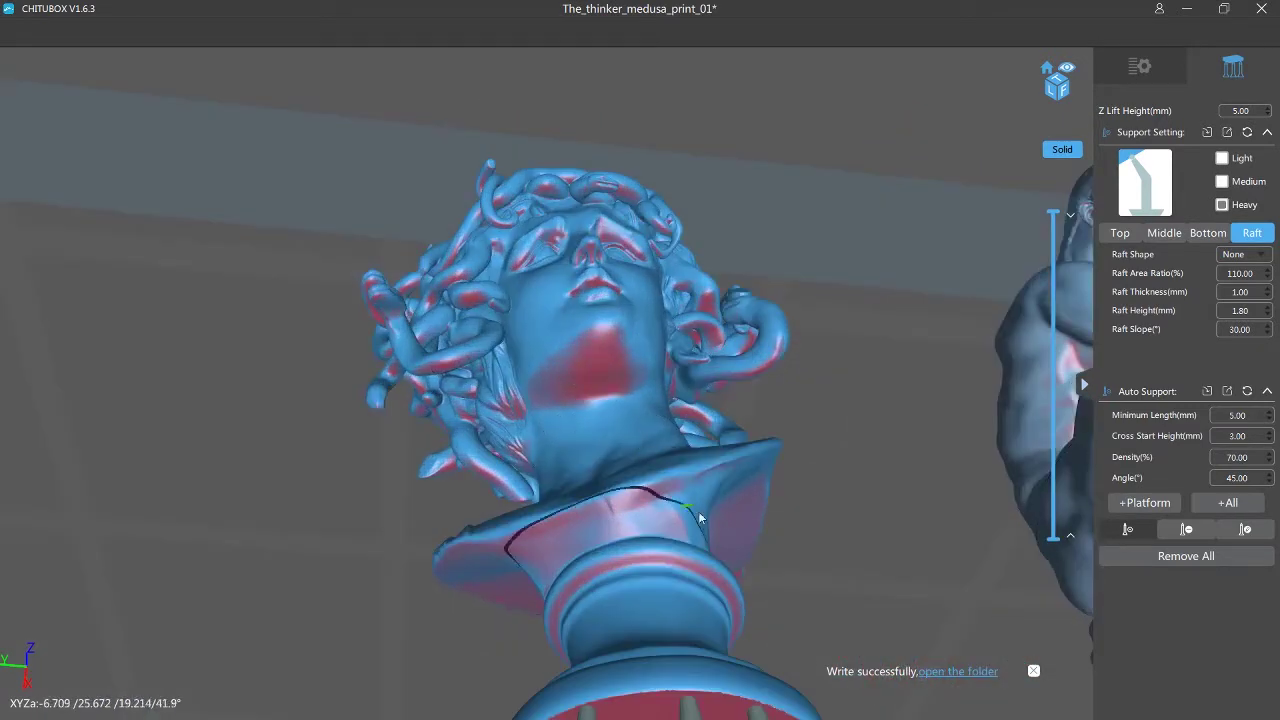
right_drag(750, 503, 808, 238)
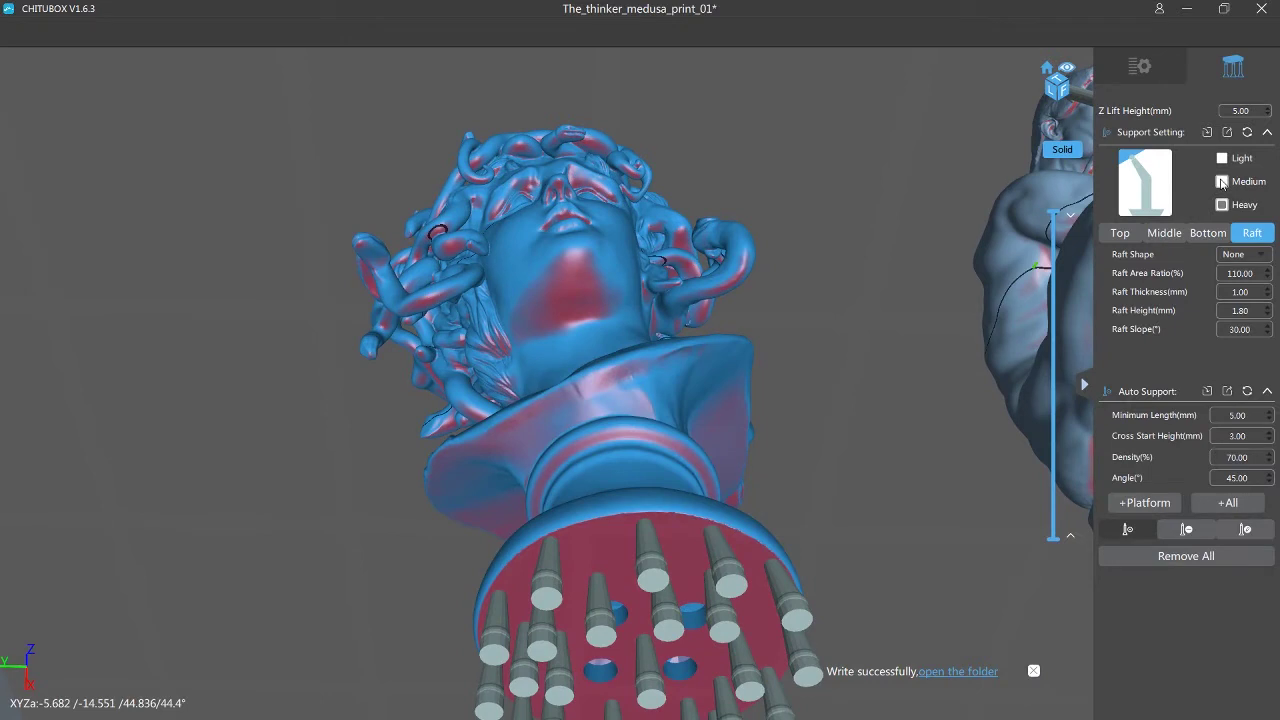
click(577, 260)
right_drag(562, 264, 566, 534)
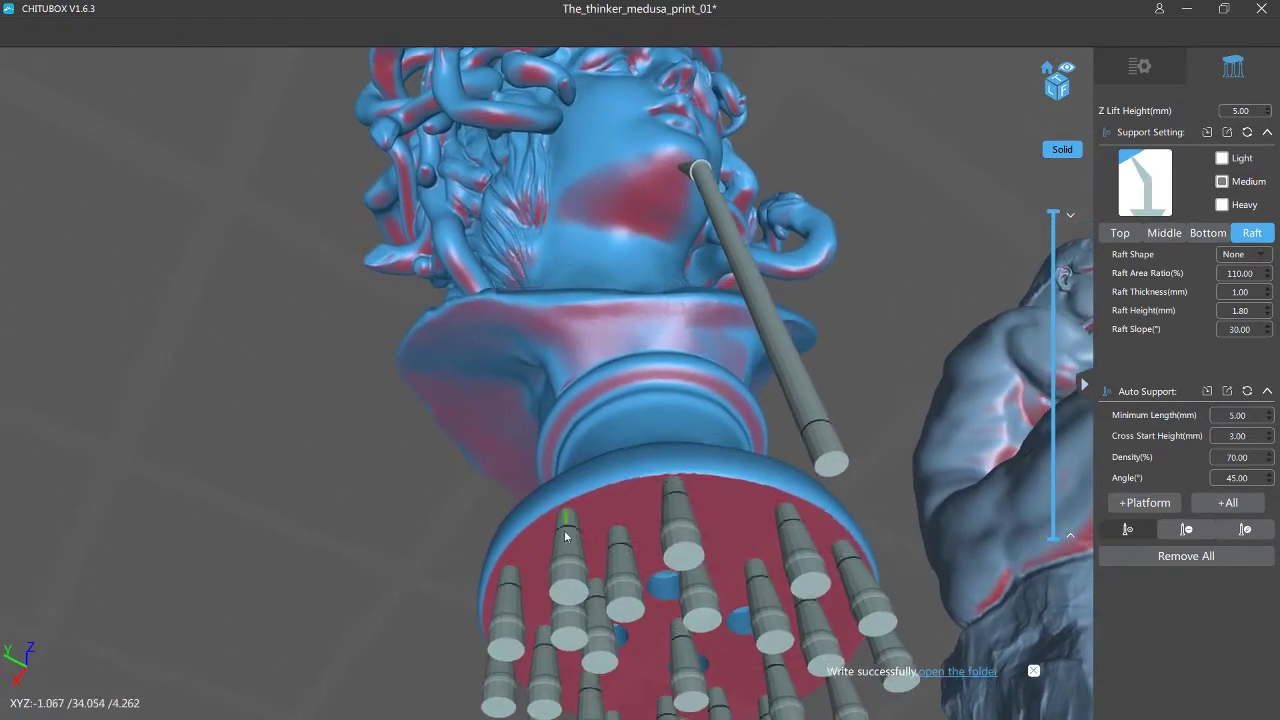
click(658, 172)
click(615, 197)
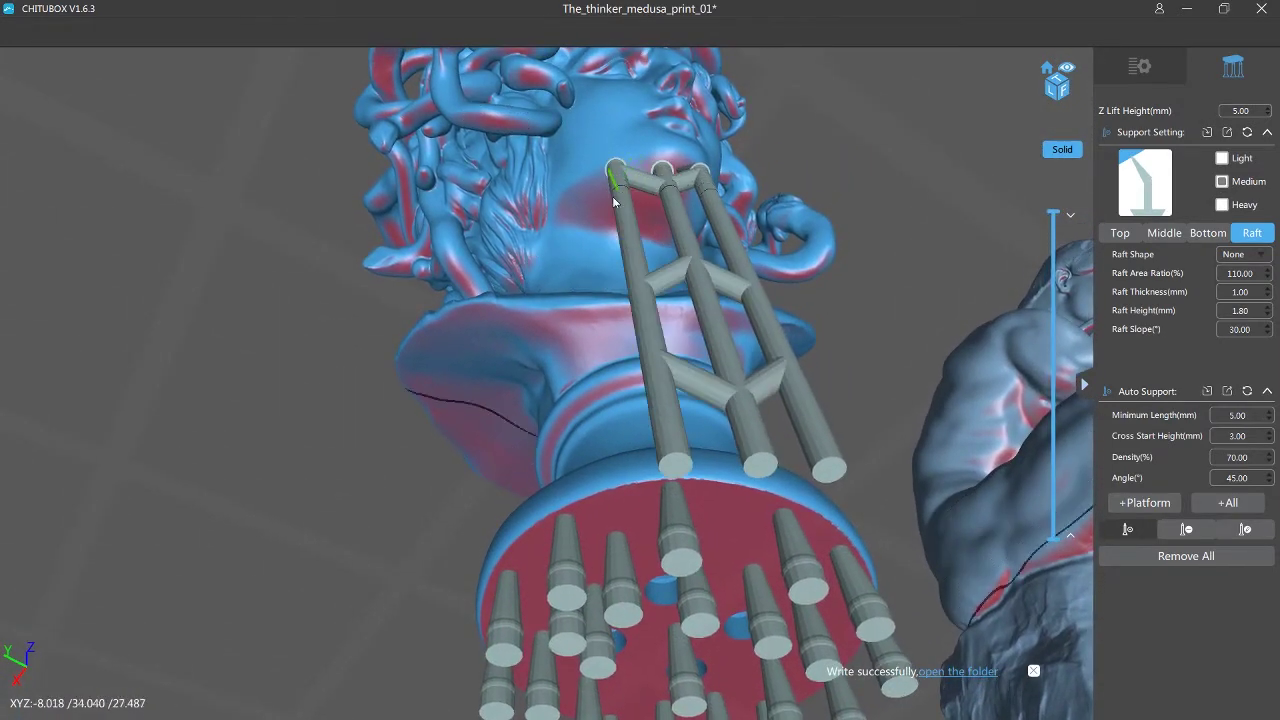
Add medium supports farther back in the overhang beneath Medusa's chin.
right_drag(600, 214, 573, 457)
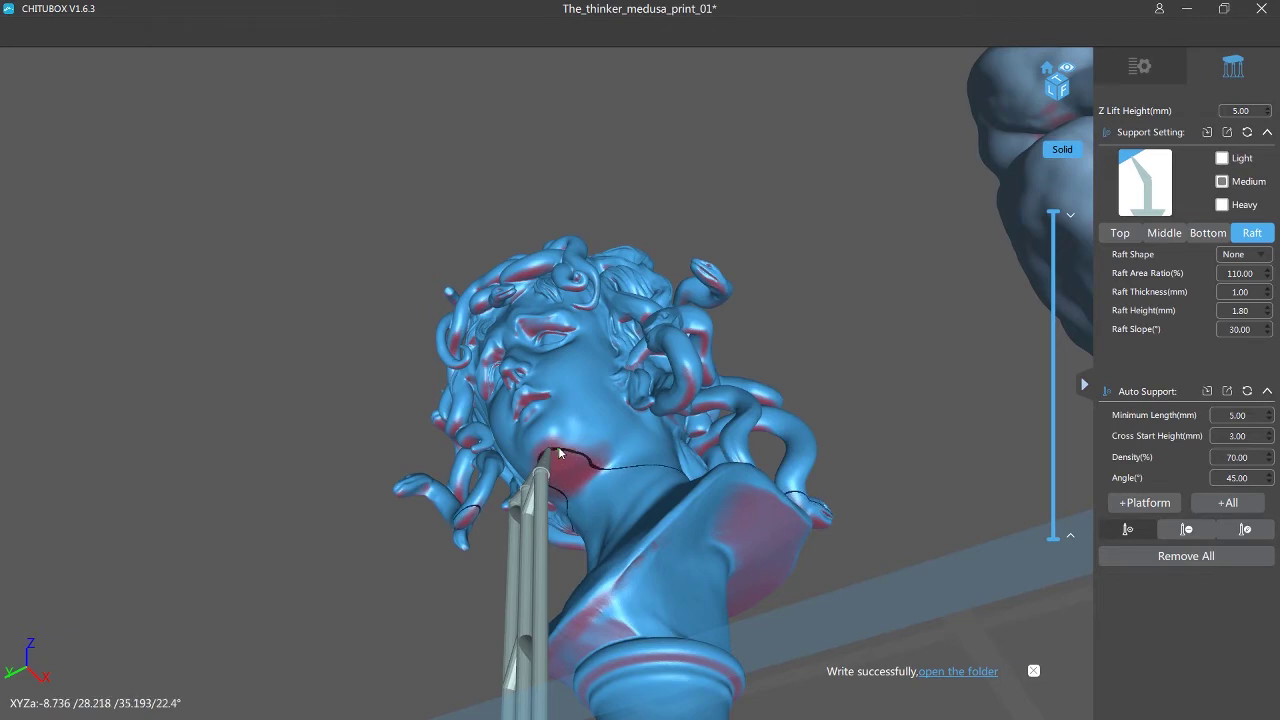
click(570, 456)
right_drag(586, 484, 770, 295)
click(743, 276)
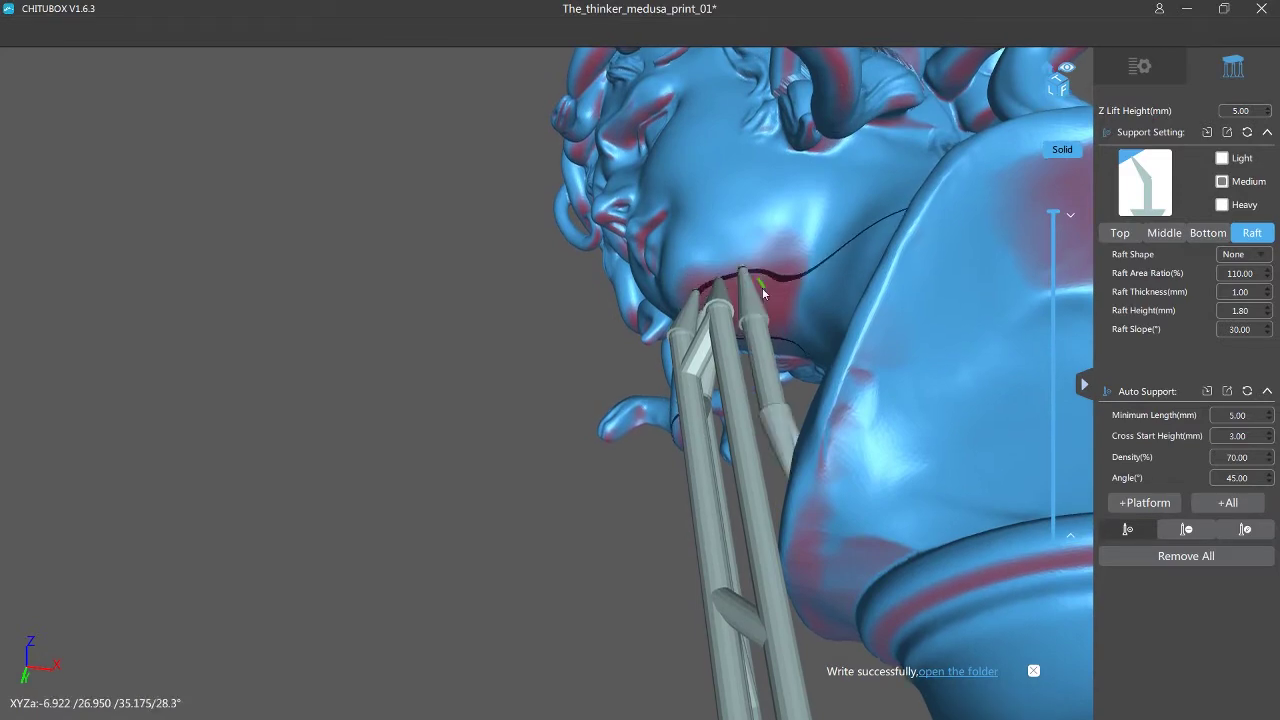
Edit one of the chin supports, moving its contact tip farther back under the jaw towards the neck.
click(1250, 532)
right_drag(828, 431, 696, 414)
middle_drag(852, 496, 668, 418)
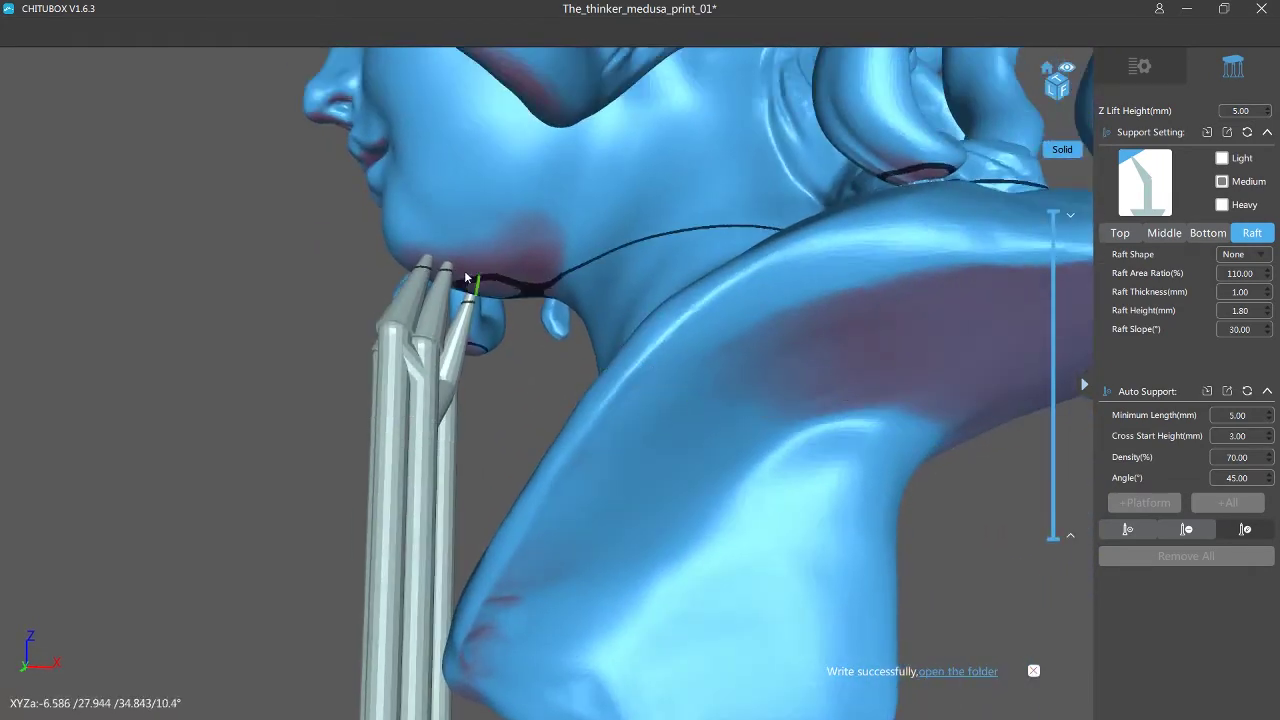
drag(425, 262, 515, 291)
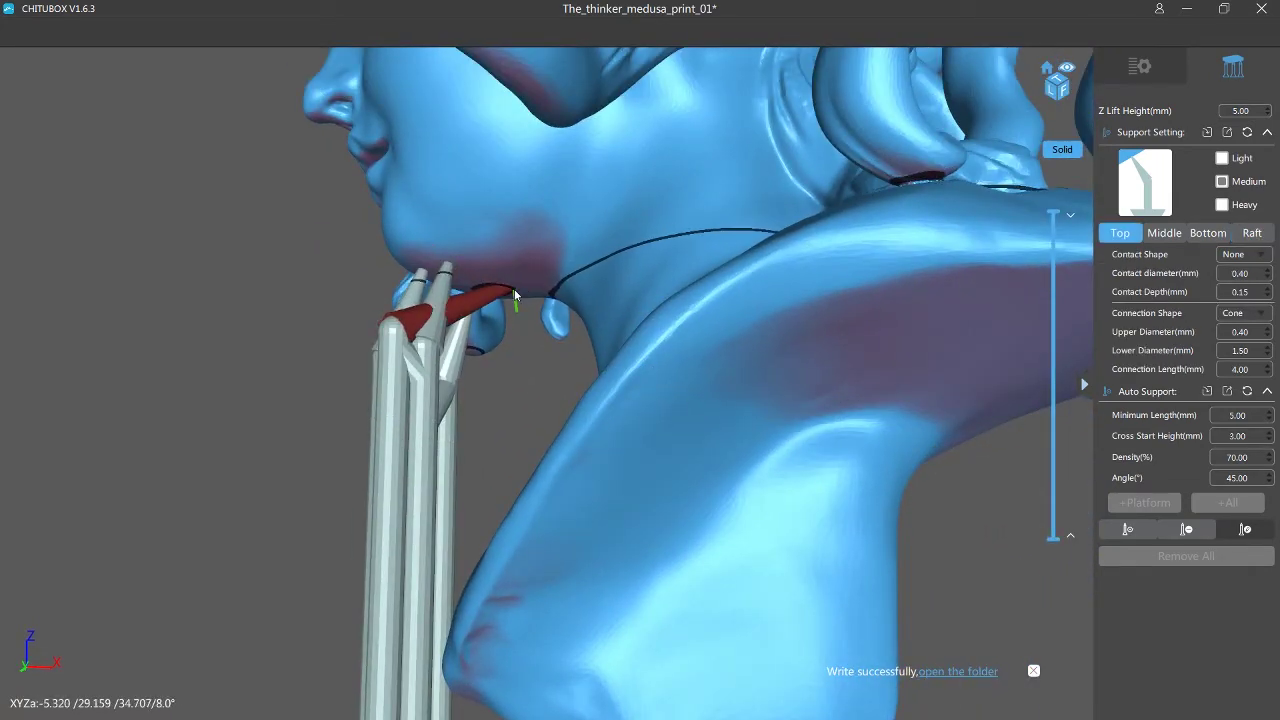
right_drag(515, 291, 520, 300)
scroll(520, 296, down, 6)
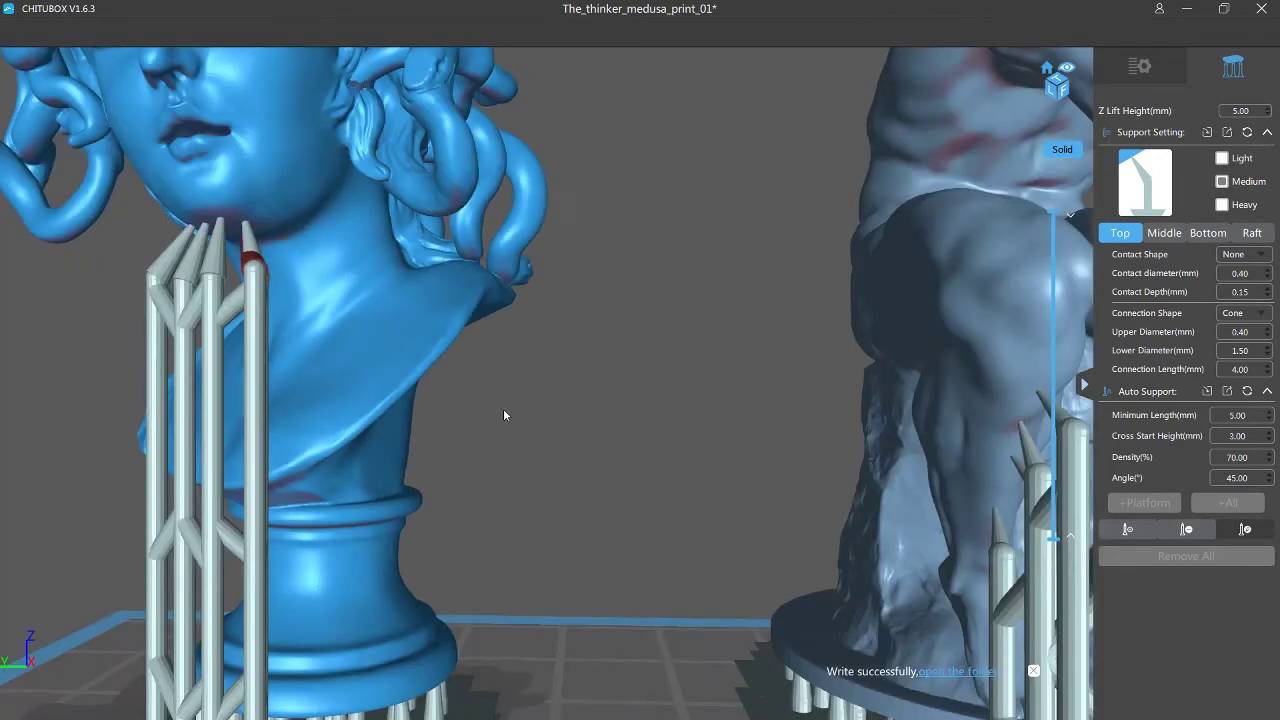
Shift the contact tip of the support on the other side of Medusa's chin farther back into the jaw overhang.
right_drag(503, 414, 640, 238)
click(638, 238)
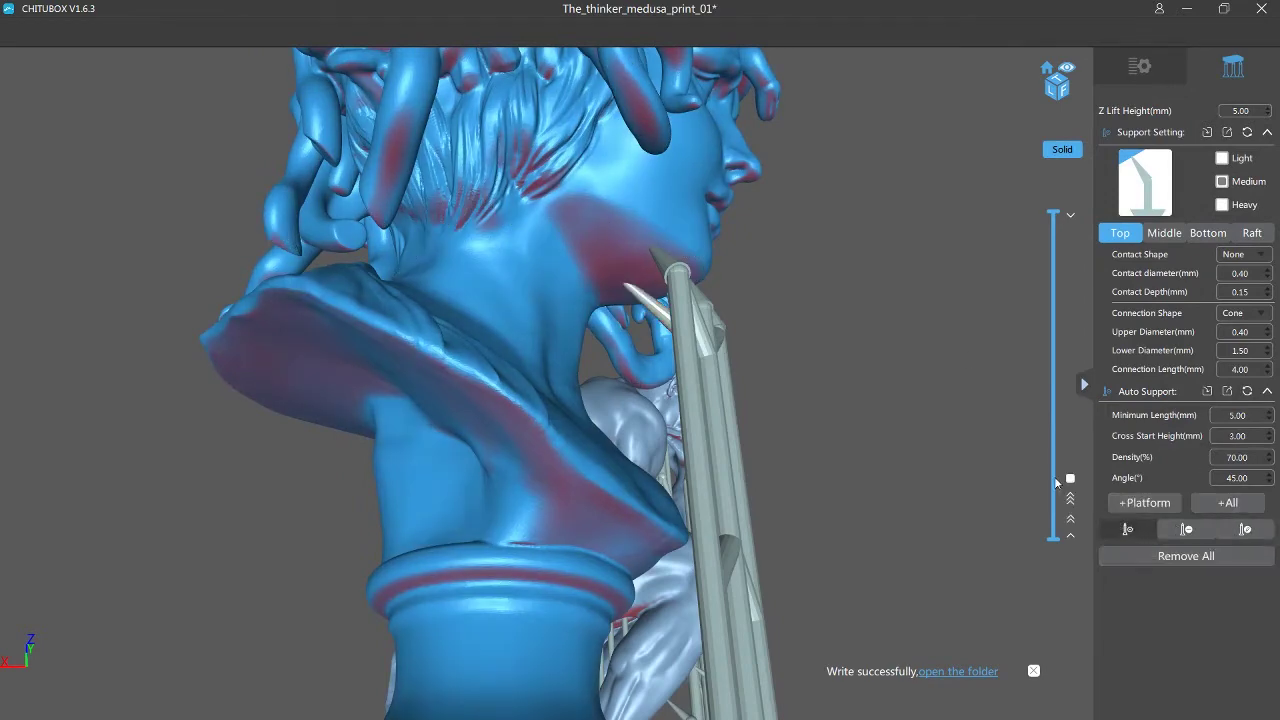
click(638, 241)
right_drag(668, 268, 749, 234)
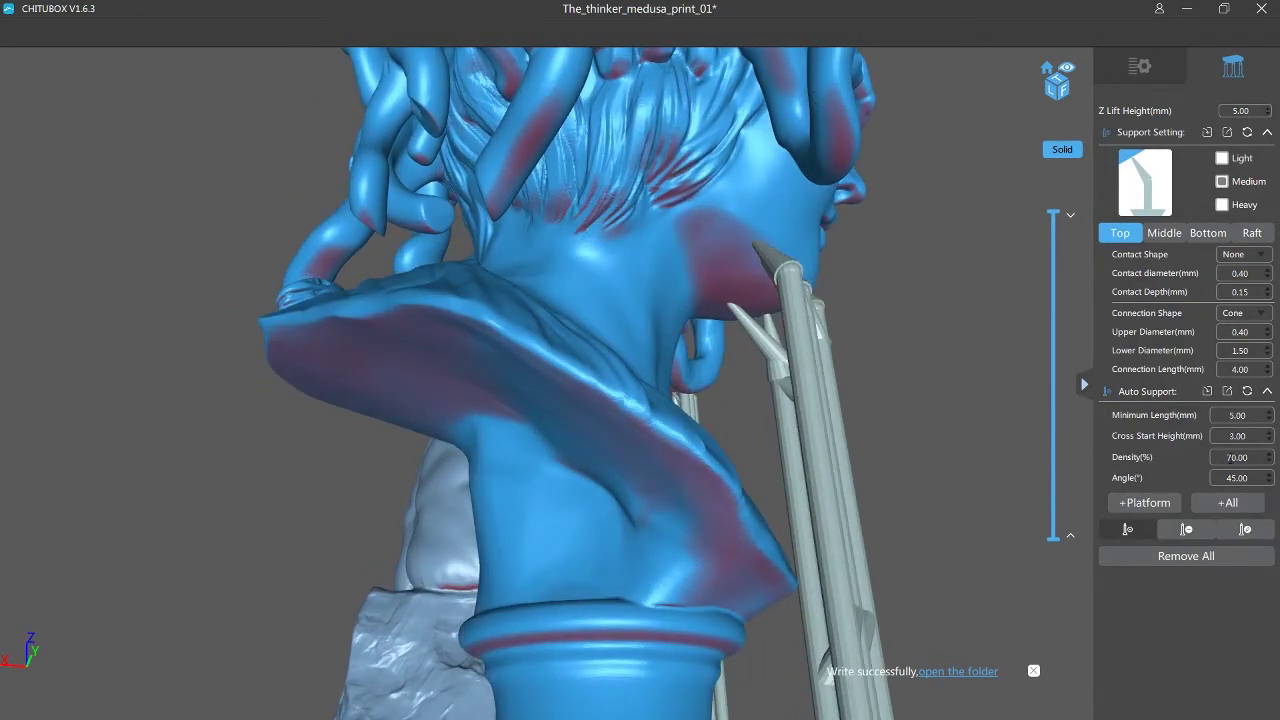
click(1187, 532)
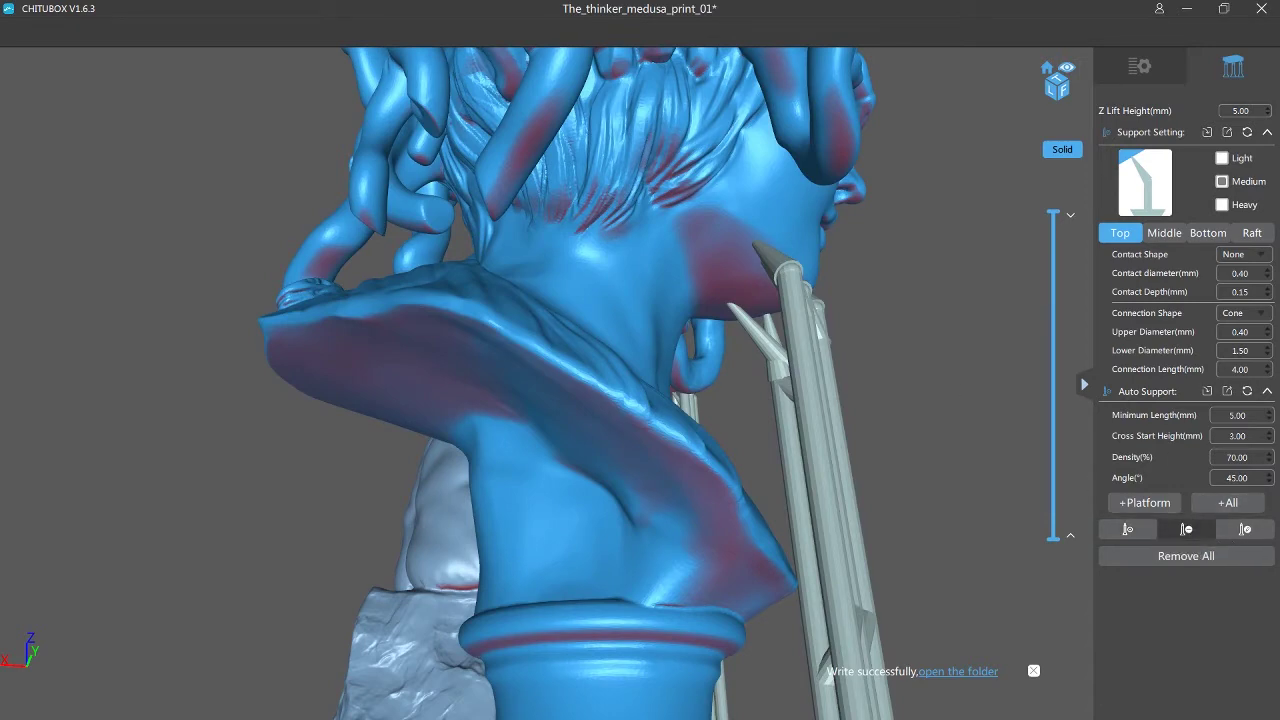
click(1249, 529)
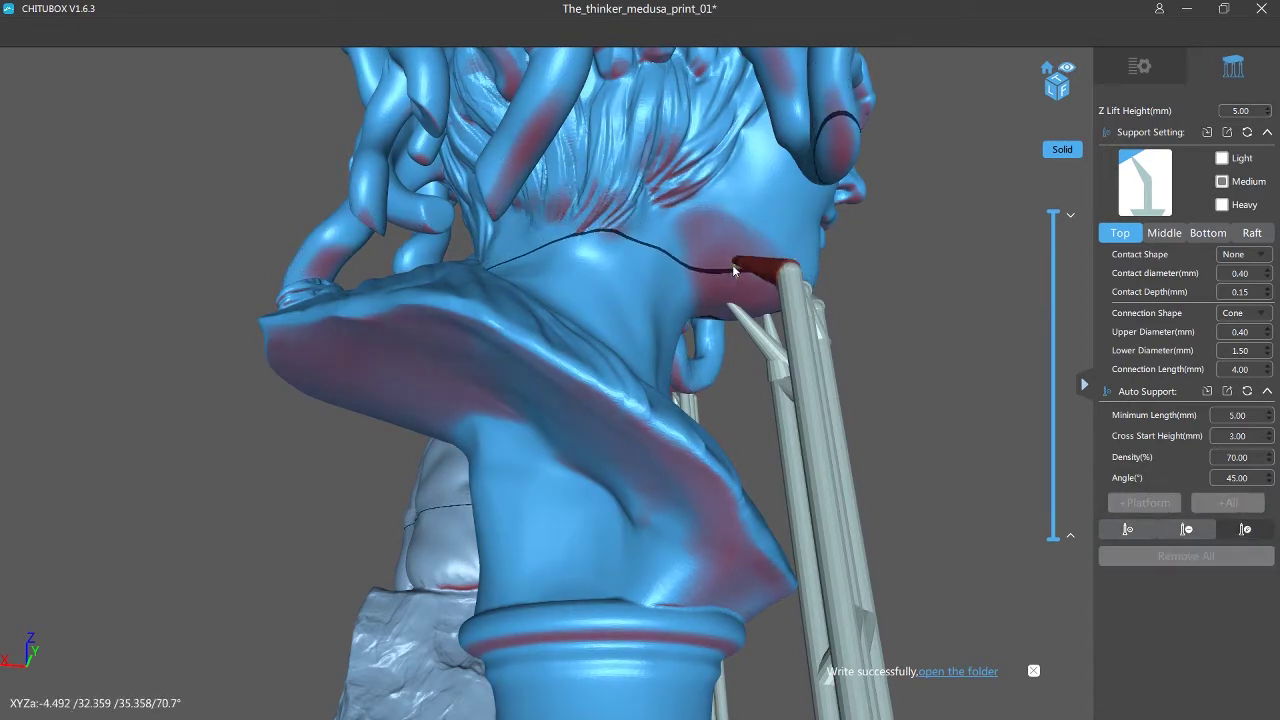
right_drag(731, 264, 722, 288)
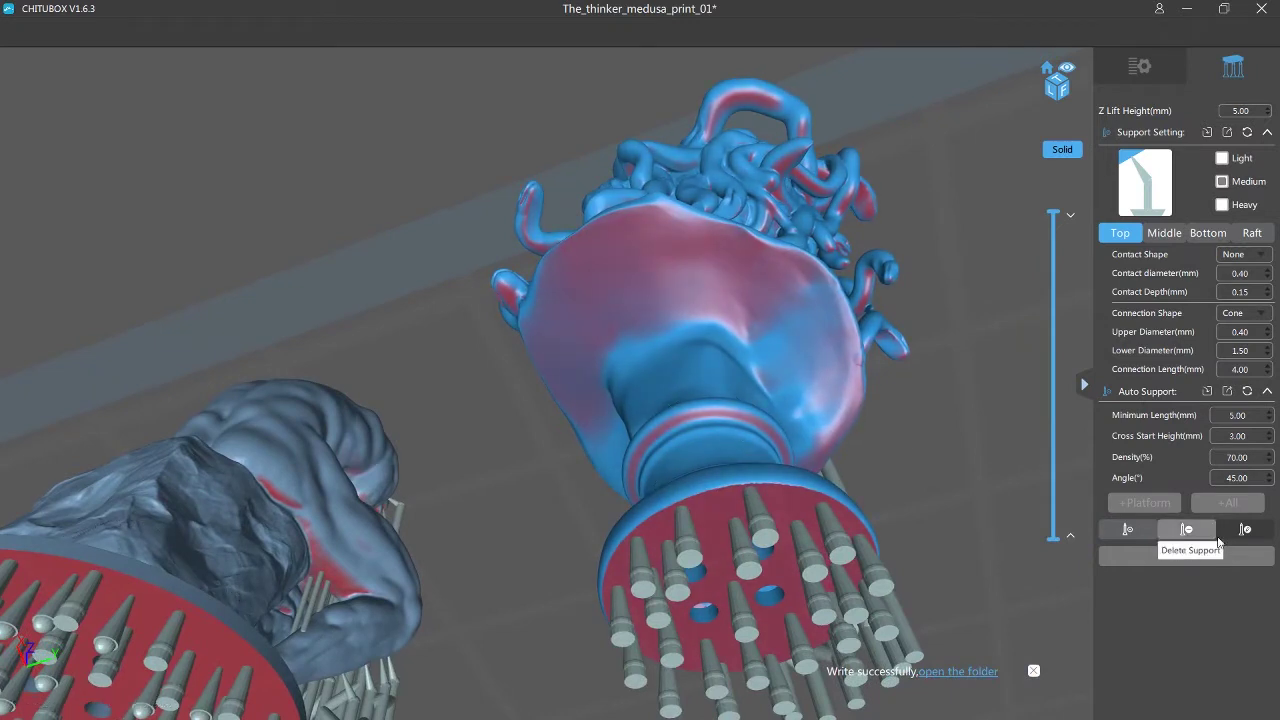
Add a row of medium supports along the rear rim of Medusa's bust, following the edge of the shoulder overhang.
click(1127, 529)
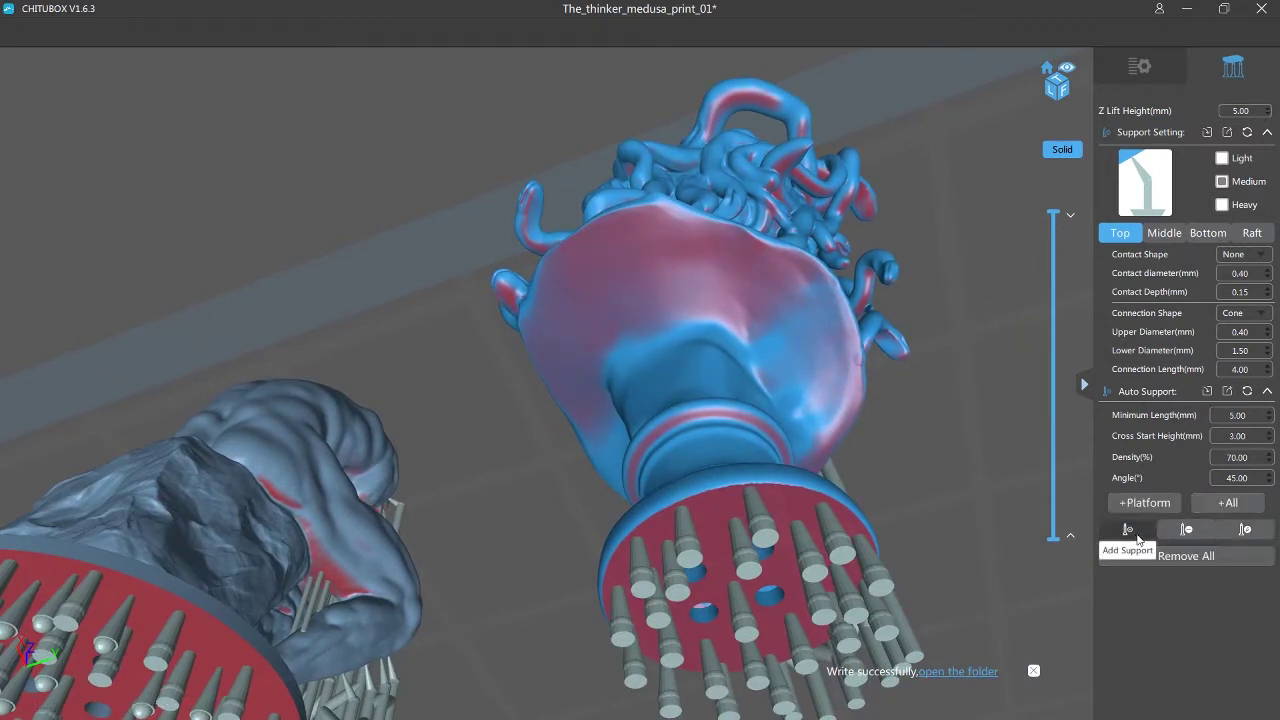
click(786, 259)
click(736, 240)
click(685, 201)
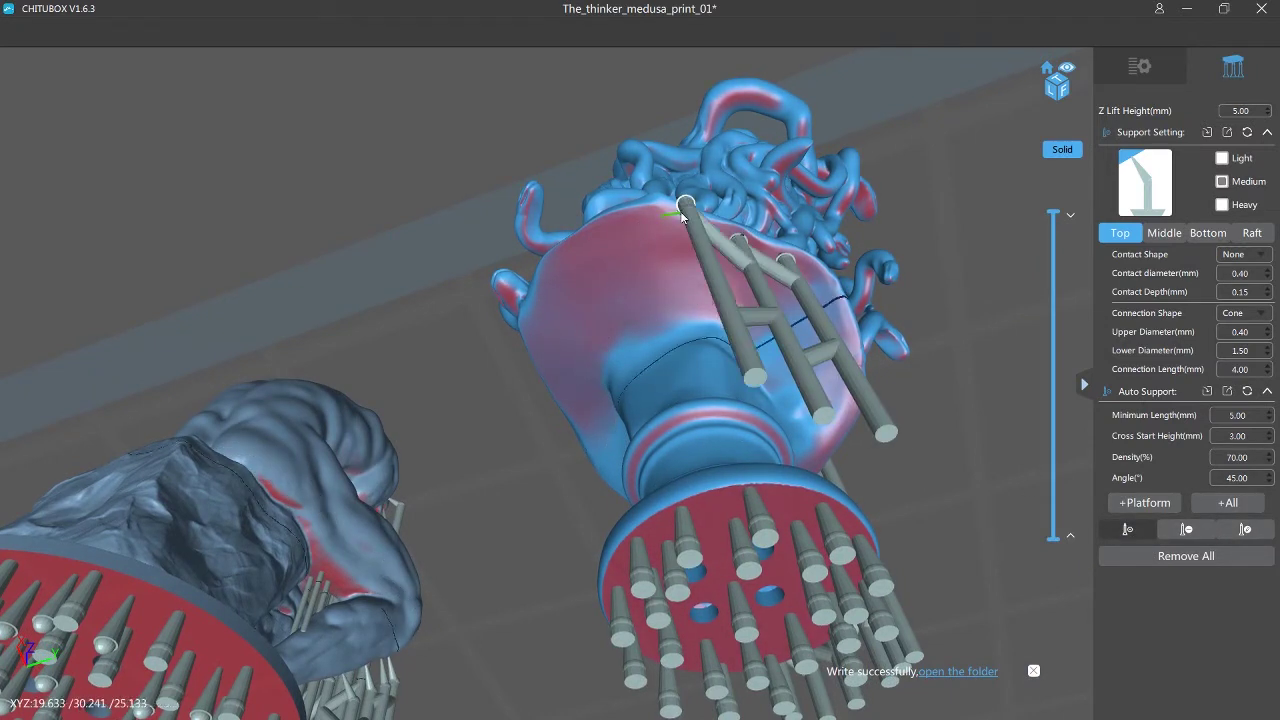
click(650, 211)
right_drag(619, 226, 706, 356)
click(737, 379)
click(662, 367)
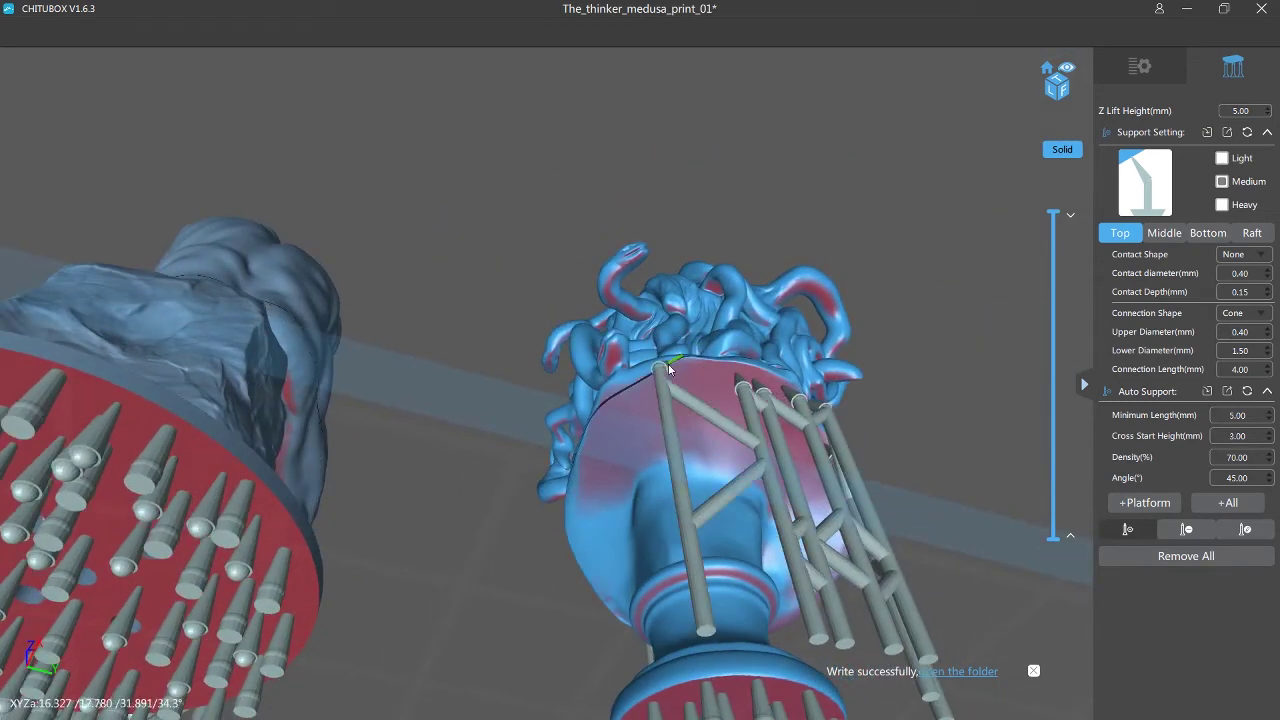
click(626, 397)
click(587, 484)
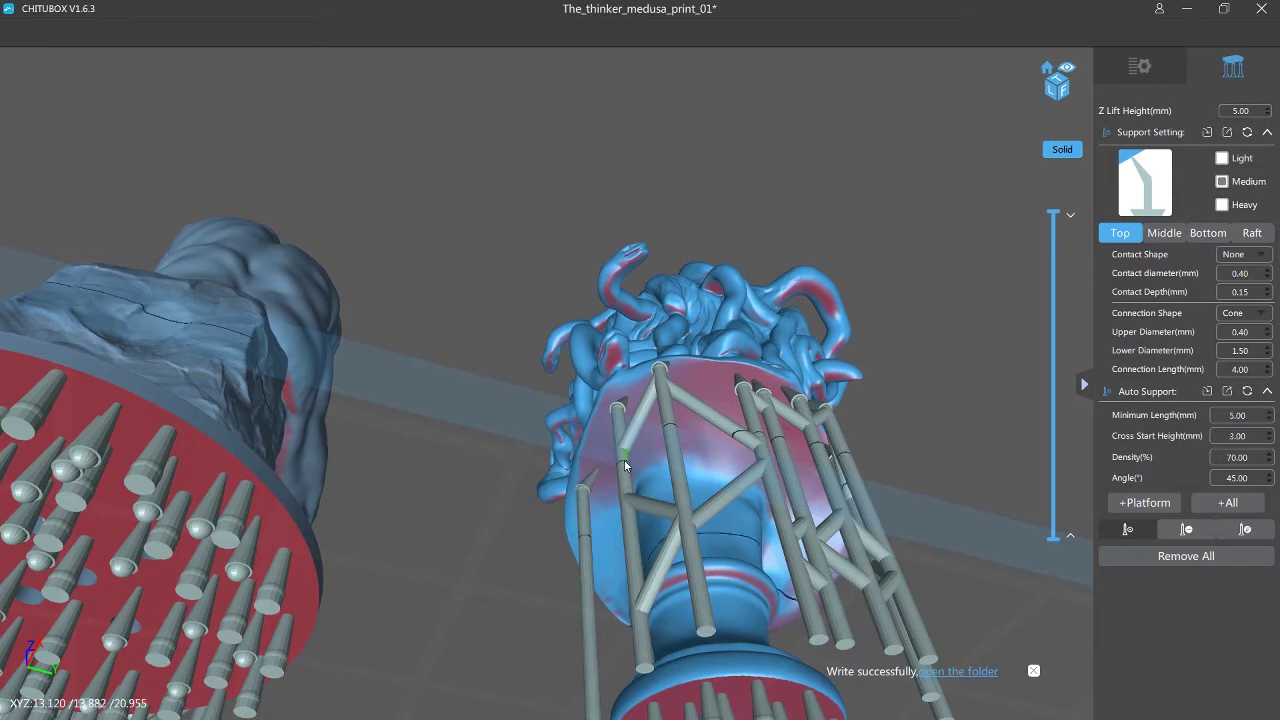
Add medium supports on the underside of Medusa's shoulder overhang, inward from the row along the rear rim.
click(610, 456)
click(651, 430)
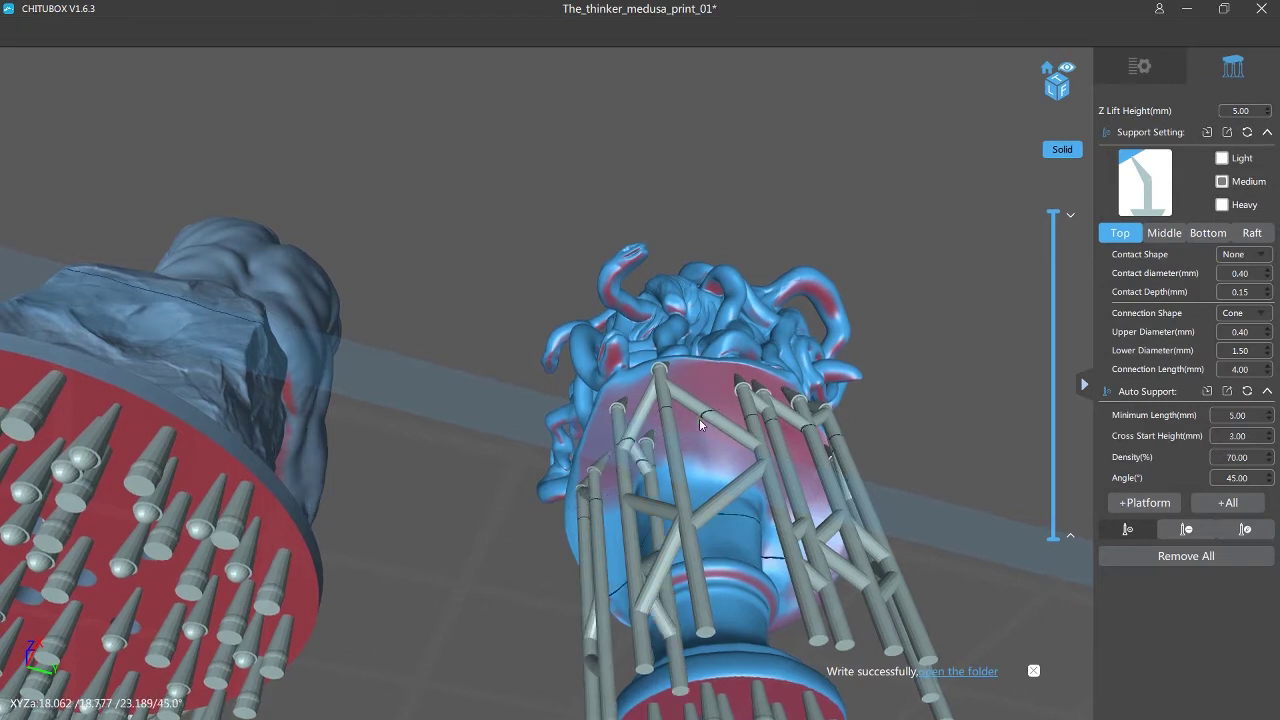
click(699, 418)
Fill the remaining gaps in the red shoulder overhang with a second row of medium supports between the rim and the neck.
mouse_move(709, 374)
mouse_down()
mouse_move(740, 394)
mouse_move(712, 385)
mouse_up()
drag(707, 288, 668, 360)
click(600, 373)
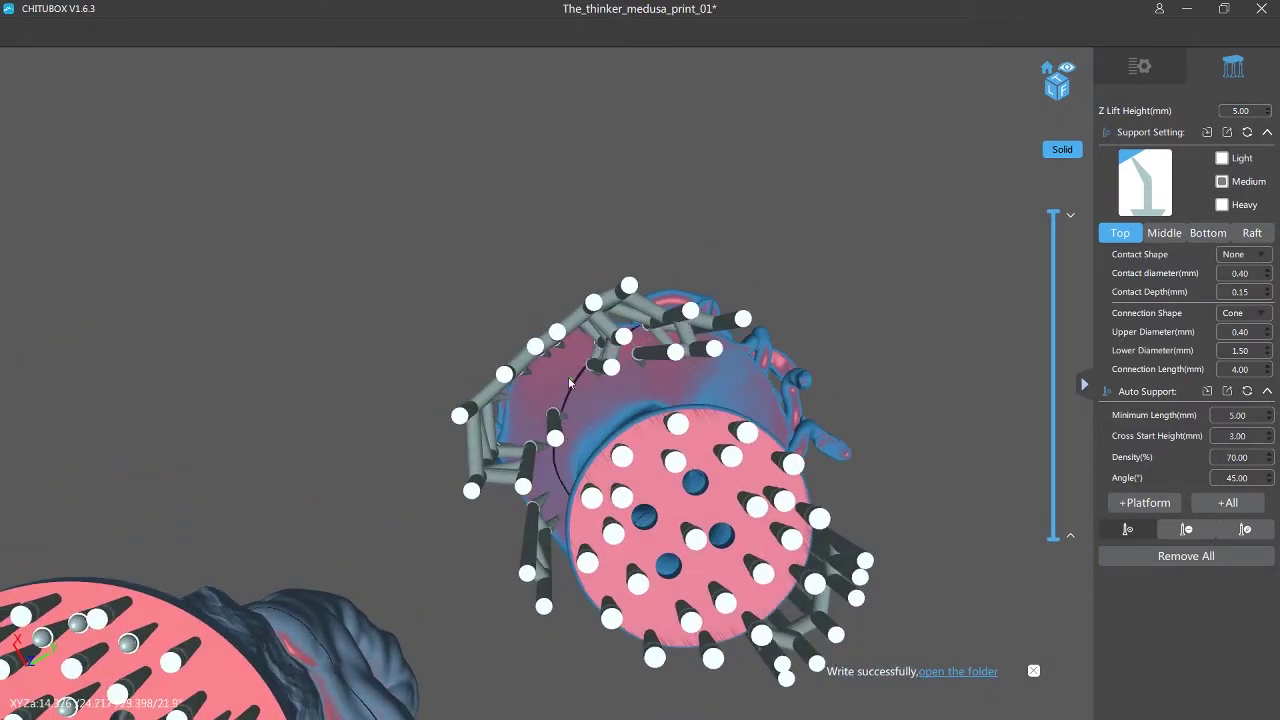
click(563, 377)
click(529, 405)
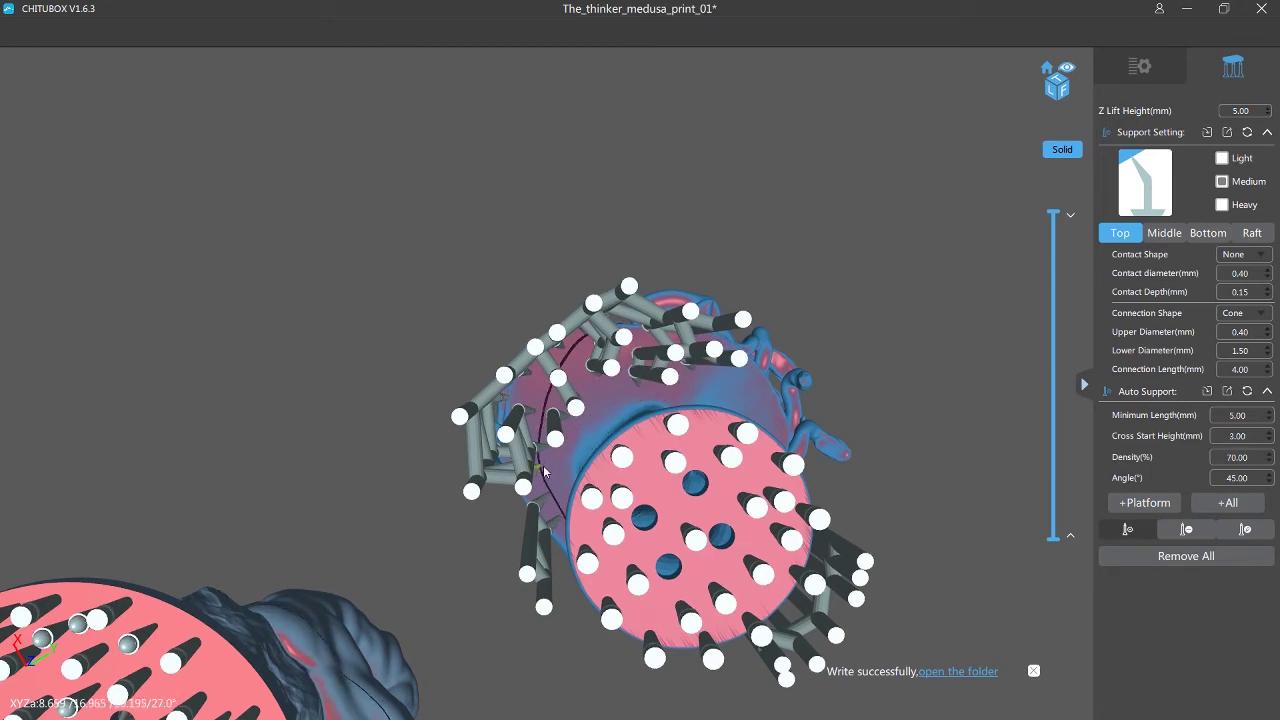
drag(548, 440, 600, 278)
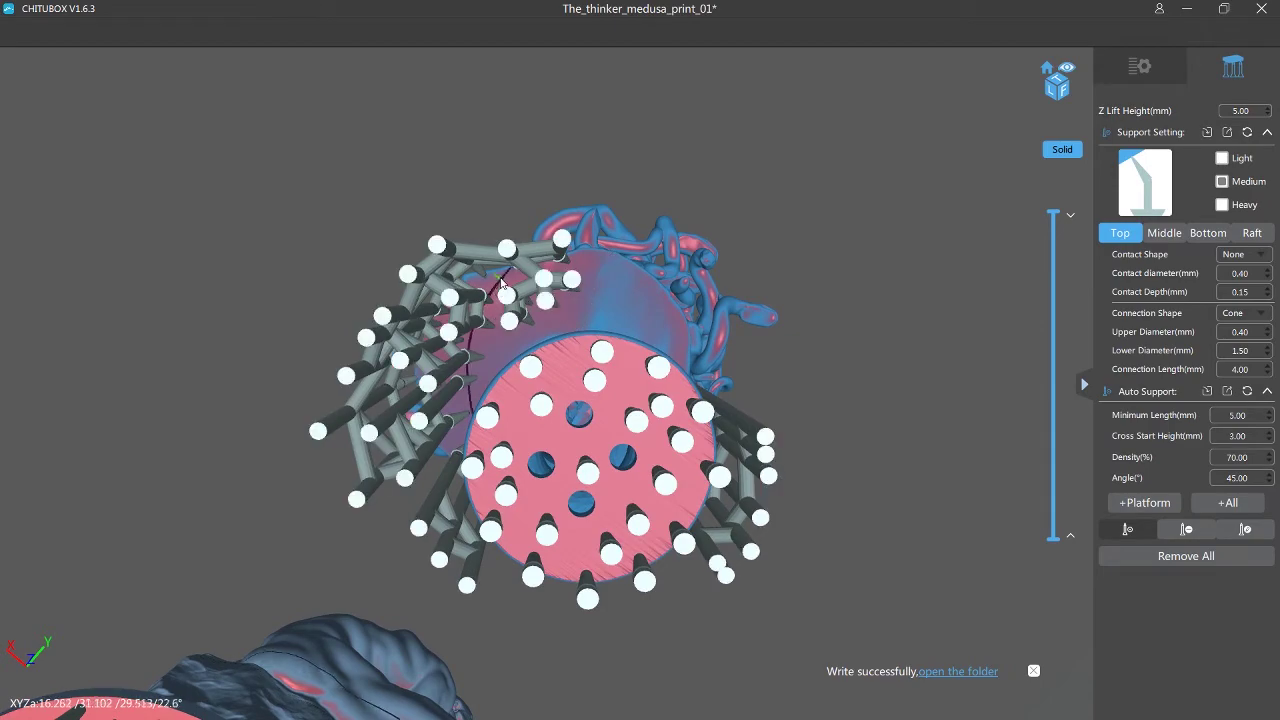
click(502, 282)
Add medium supports under the looped snake on one side of Medusa's face and the lowest snakes on the other side.
drag(463, 383, 267, 340)
right_drag(267, 340, 528, 256)
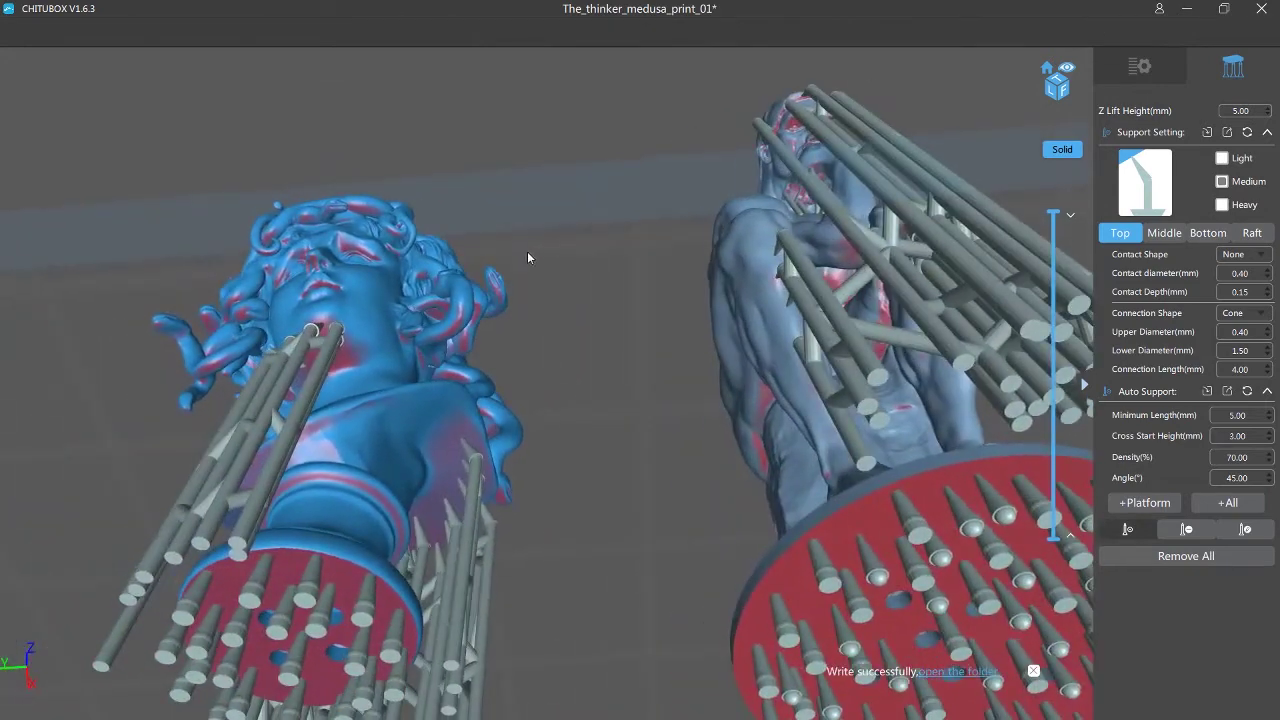
scroll(495, 346, up, 5)
drag(509, 341, 583, 187)
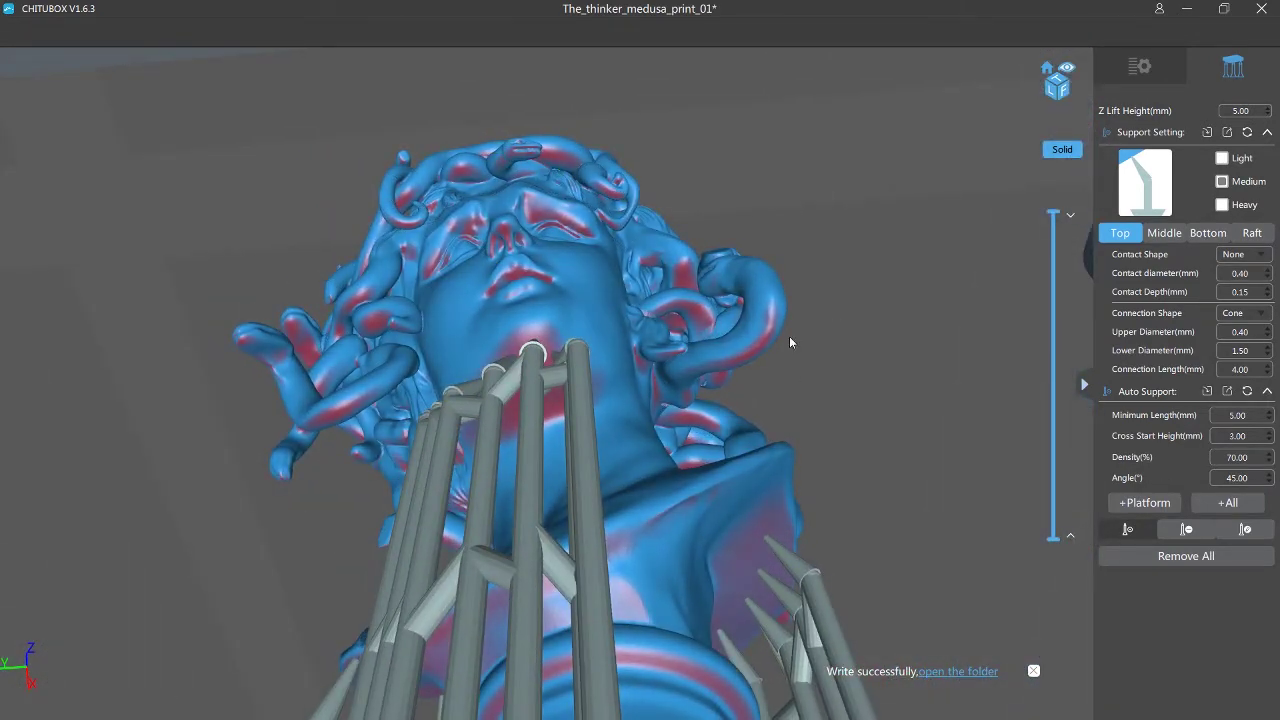
click(753, 356)
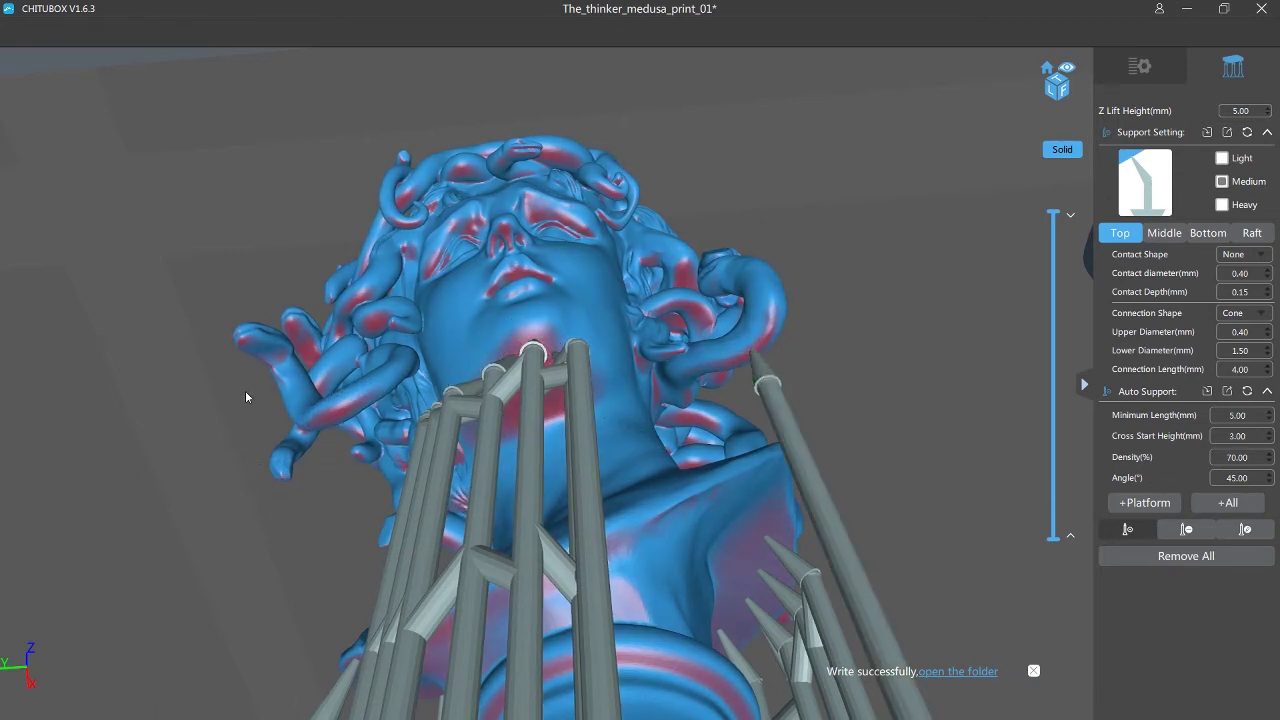
click(240, 343)
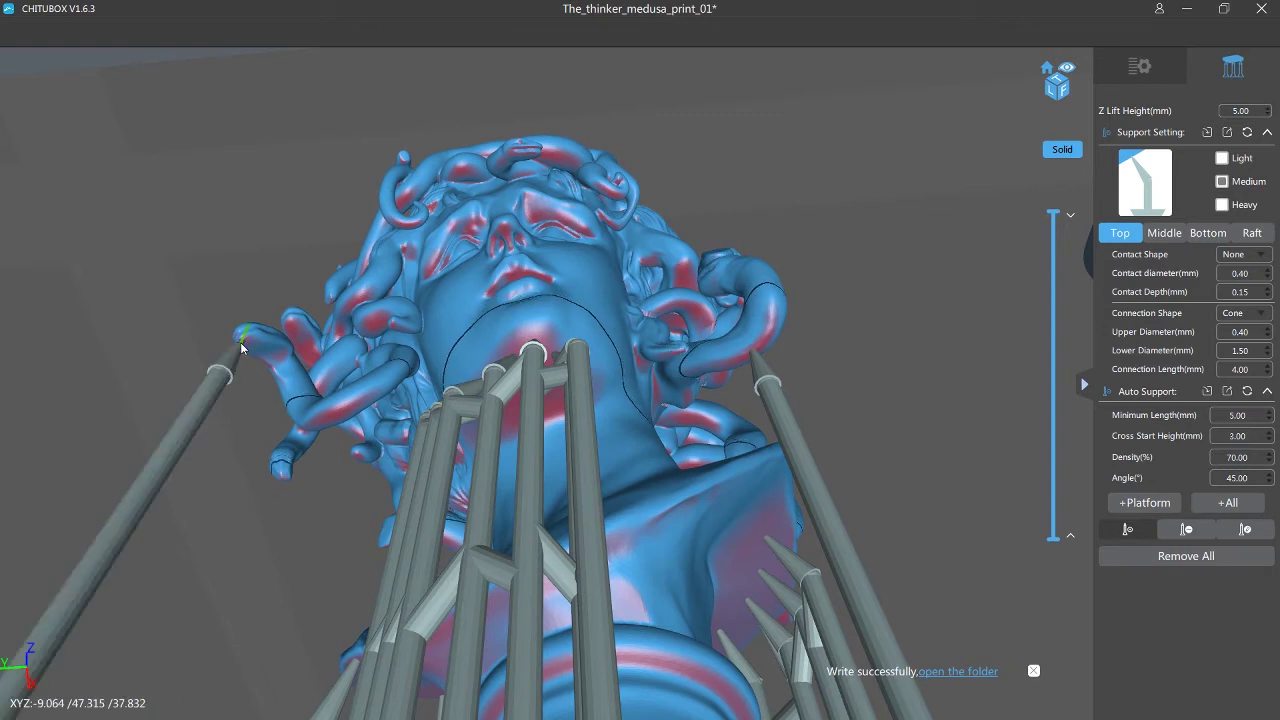
click(328, 450)
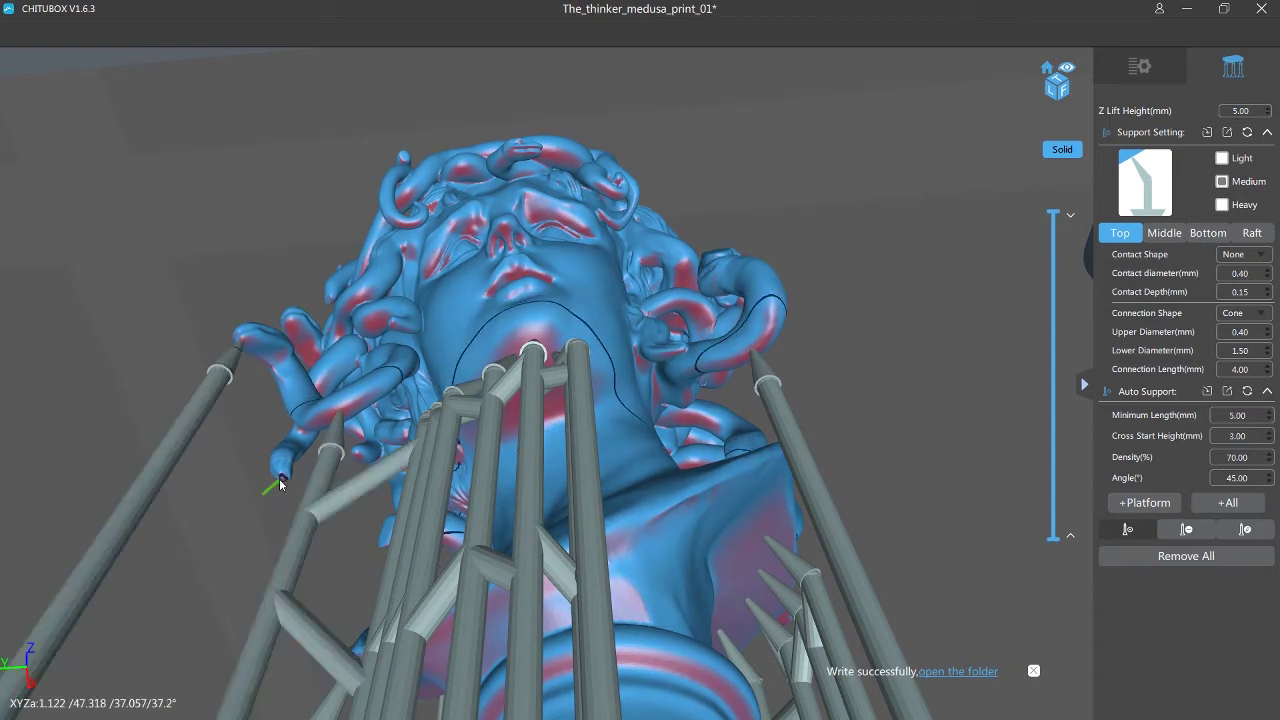
click(282, 484)
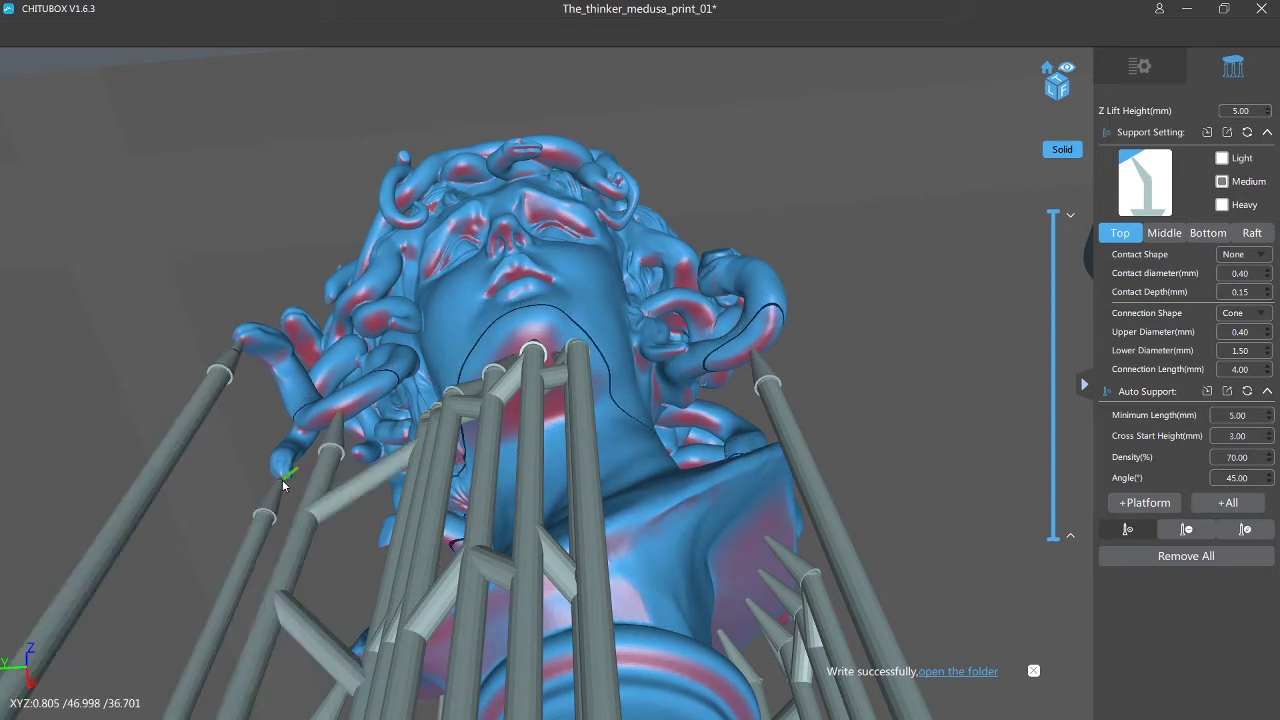
Add medium supports under the upper snakes beside Medusa's cheek and a second one under the looped snake on the opposite side.
click(294, 331)
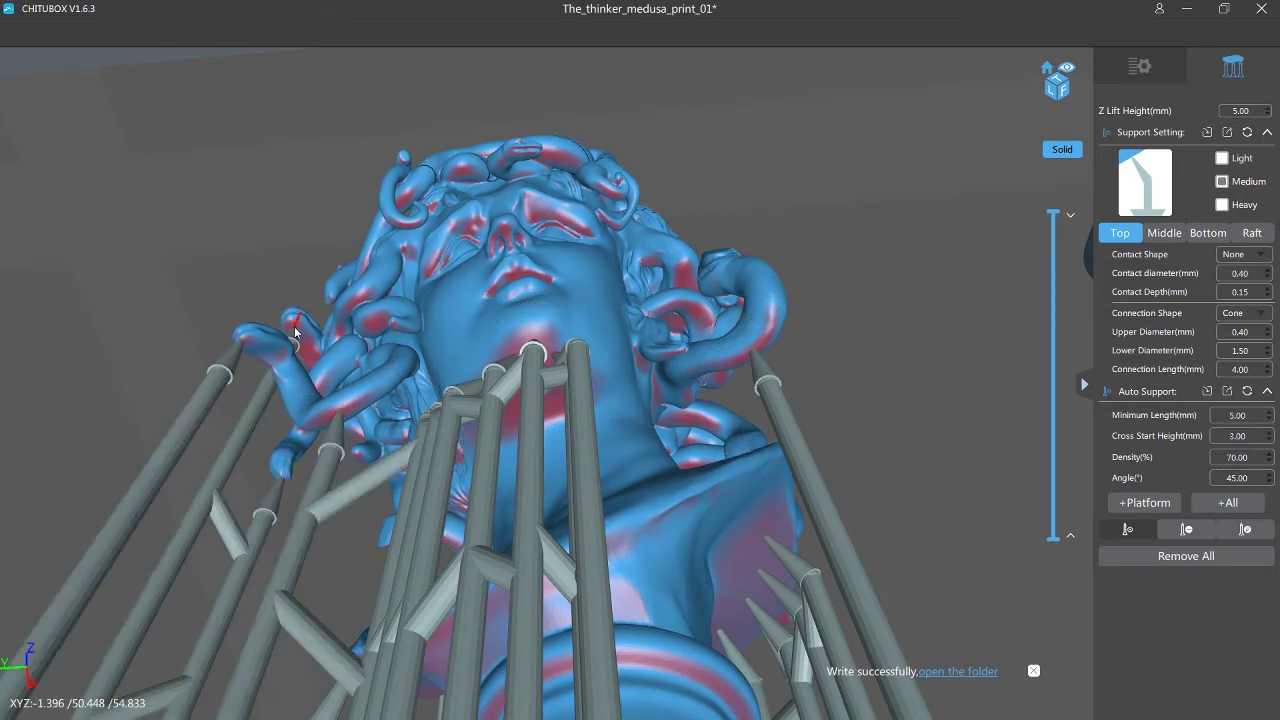
click(373, 321)
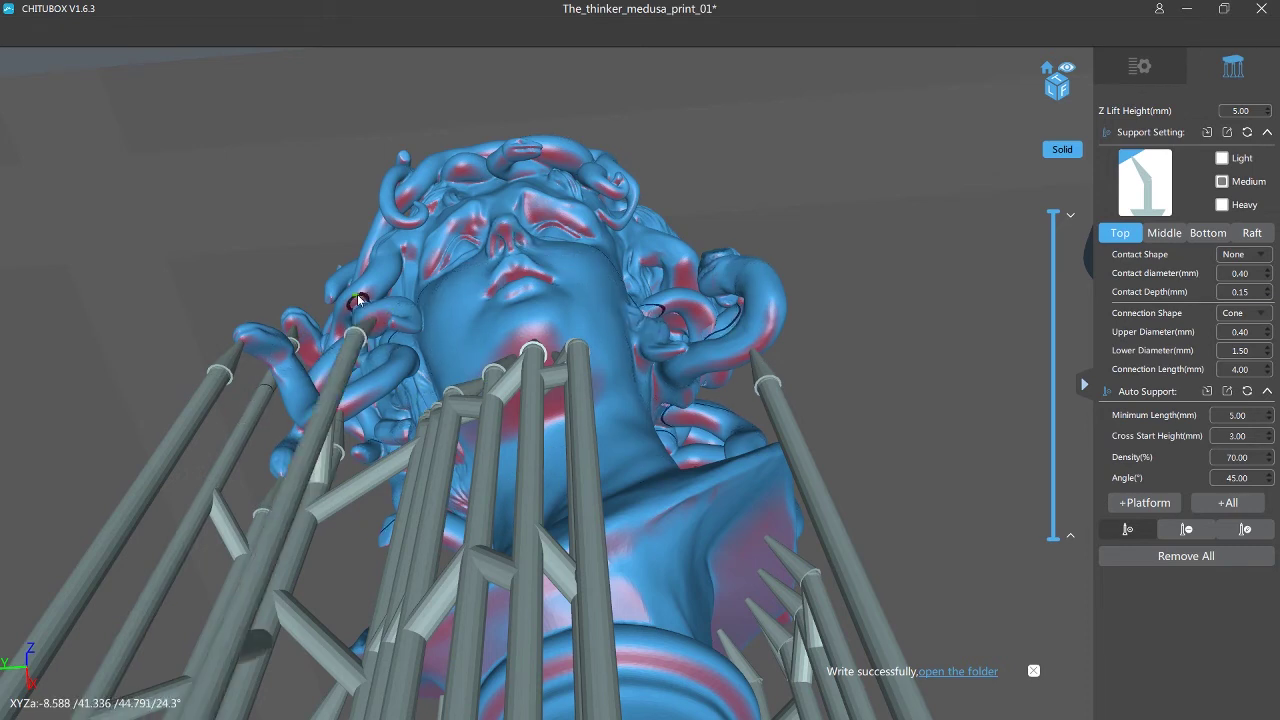
click(357, 303)
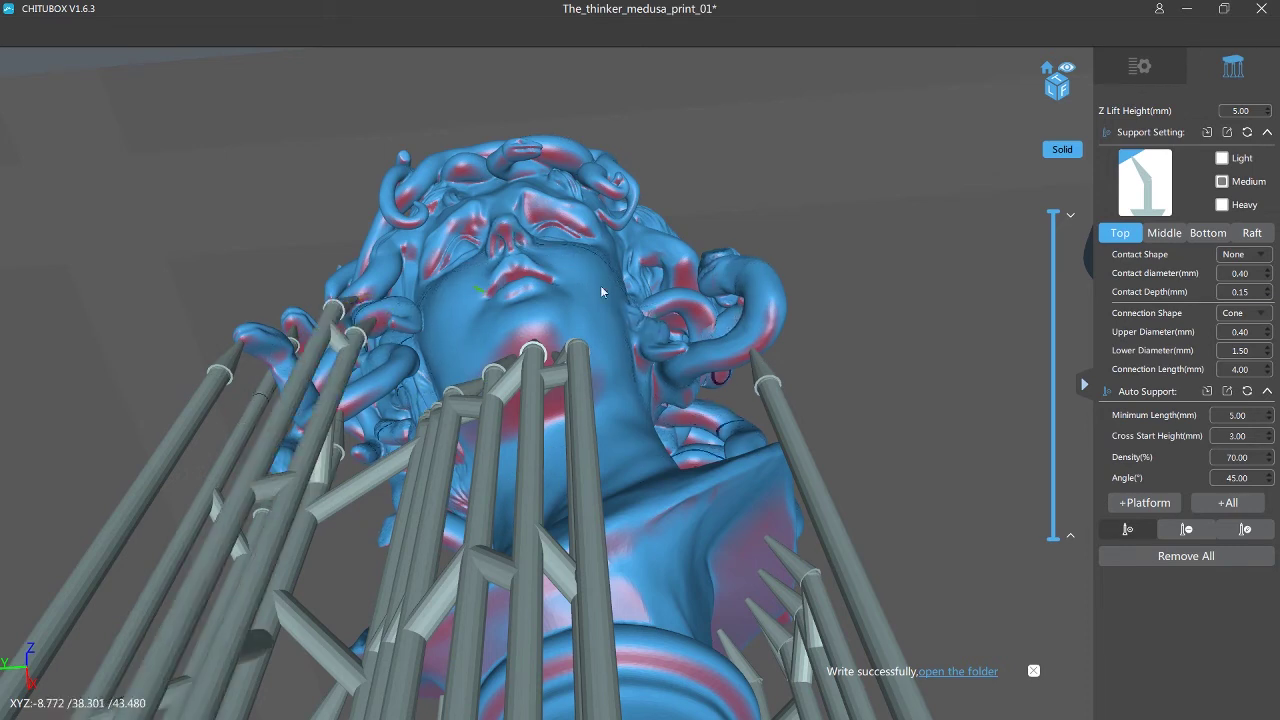
click(775, 332)
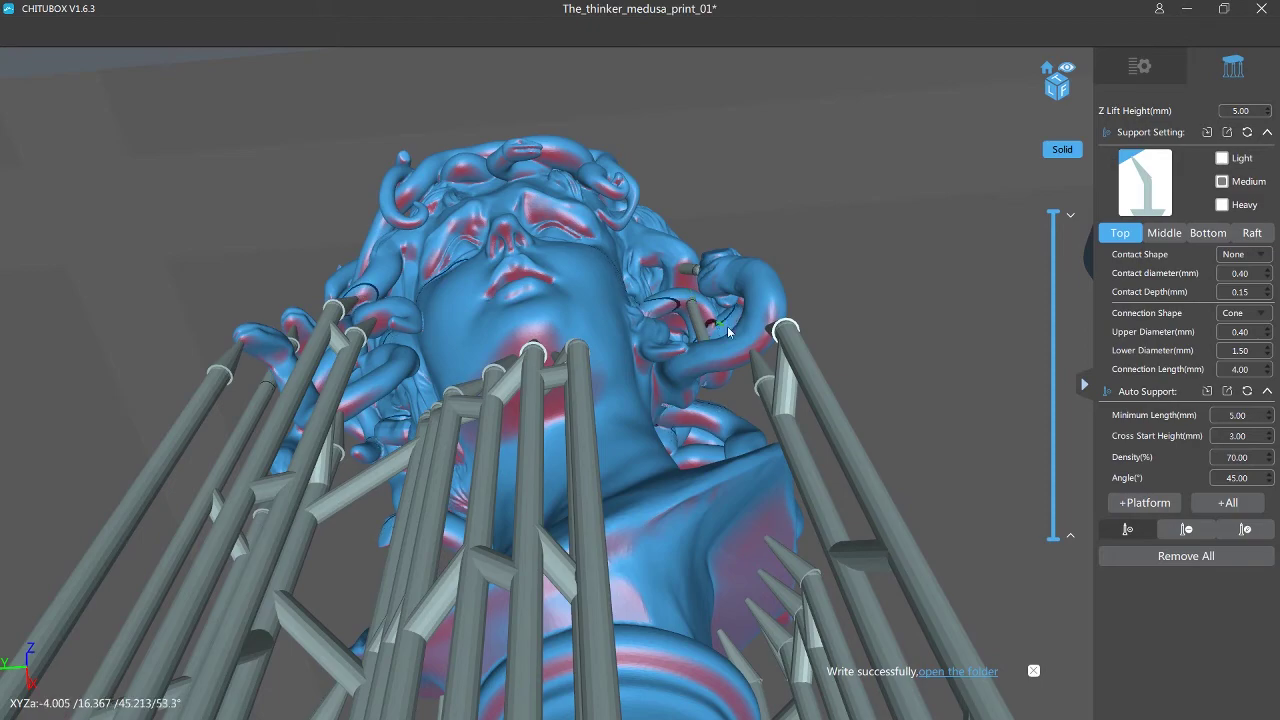
Undo the supports placed inside the snake curls that stand on the model itself.
scroll(692, 324, down, 3)
right_drag(692, 324, 689, 391)
scroll(689, 391, up, 3)
middle_drag(690, 292, 677, 379)
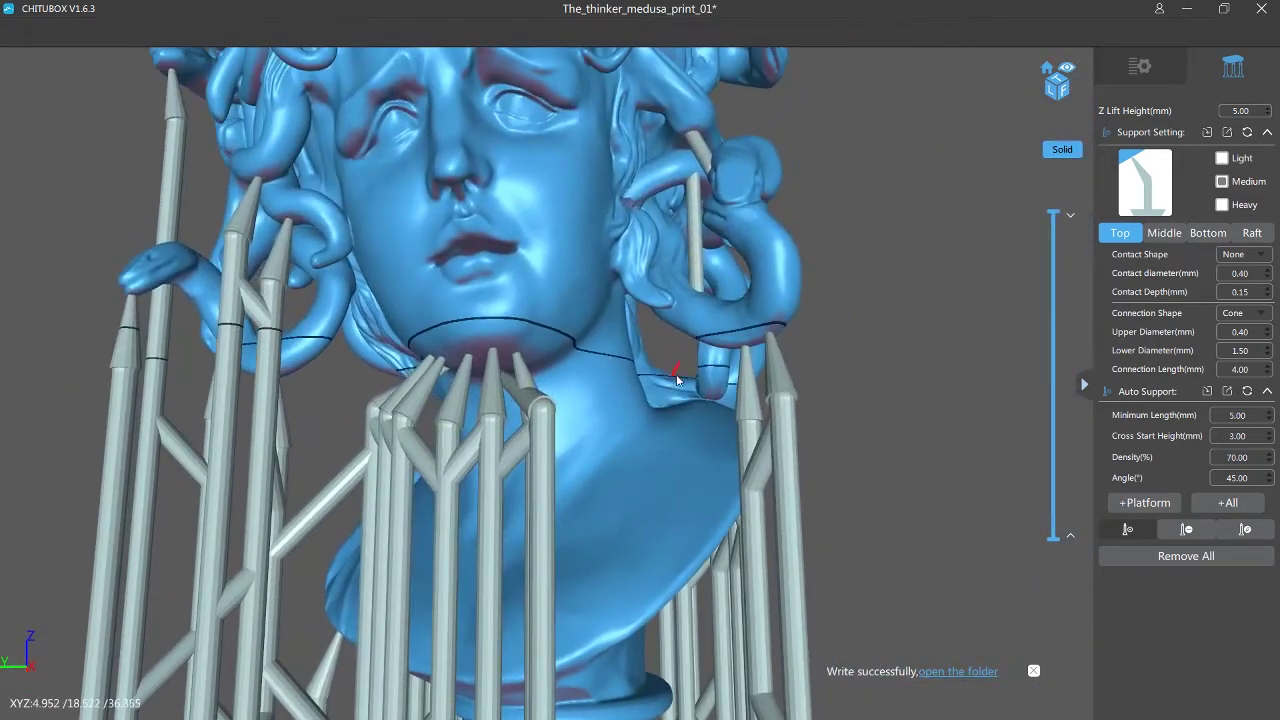
key(ctrl+z)
Add medium supports under the outer raised snake head and the snake above the middle of Medusa's forehead.
scroll(735, 352, down, 3)
right_drag(708, 420, 681, 372)
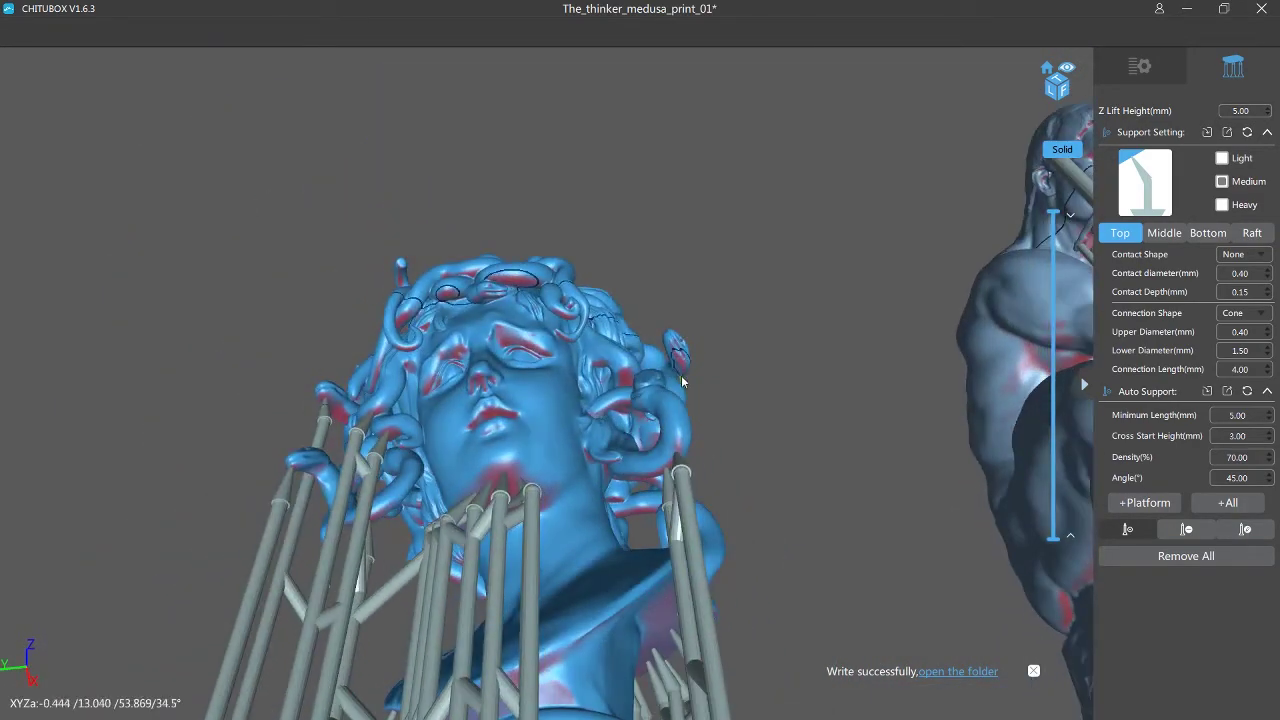
click(687, 370)
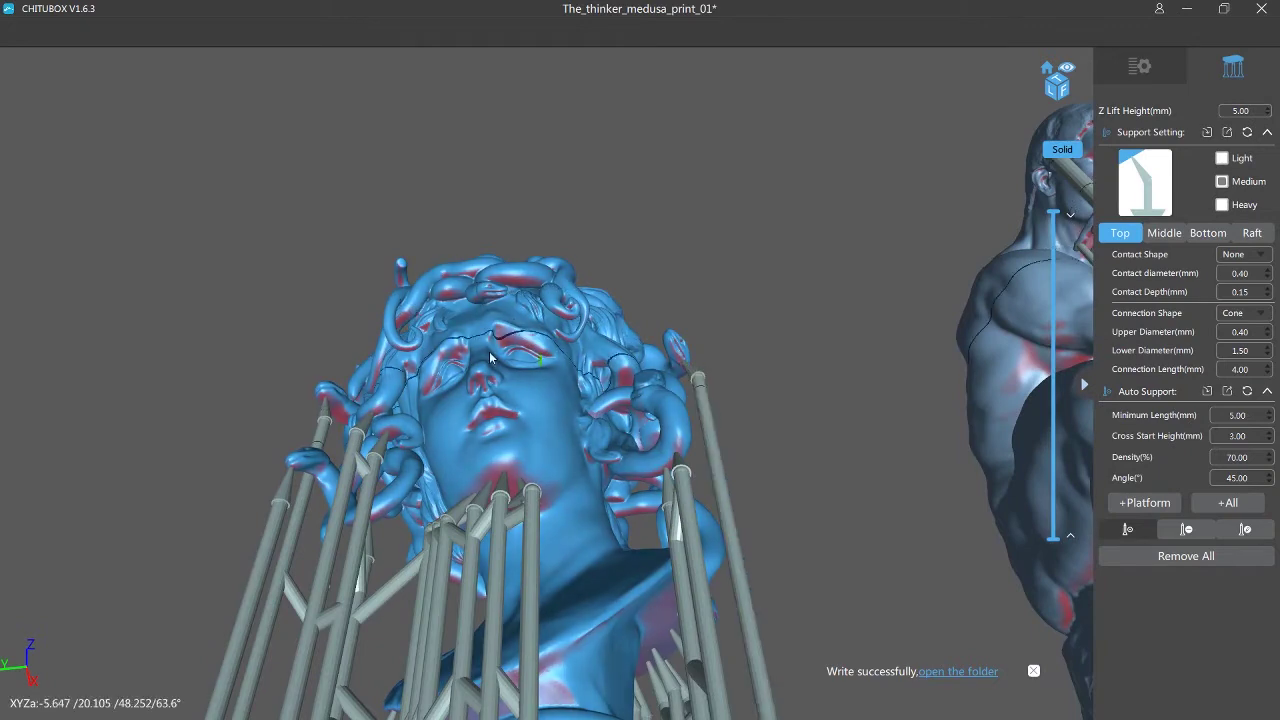
click(519, 287)
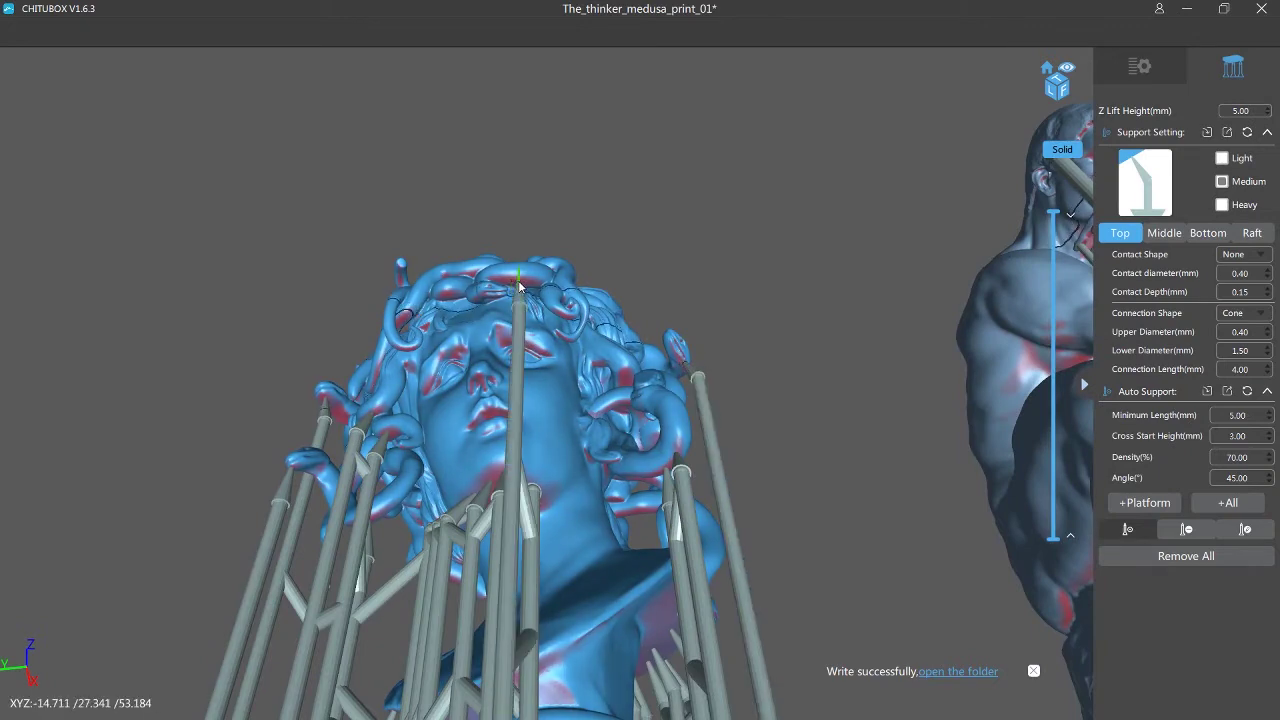
Add medium supports under the tip of Medusa's nose and the snake curl hanging over her brow.
click(479, 379)
right_drag(462, 373, 509, 347)
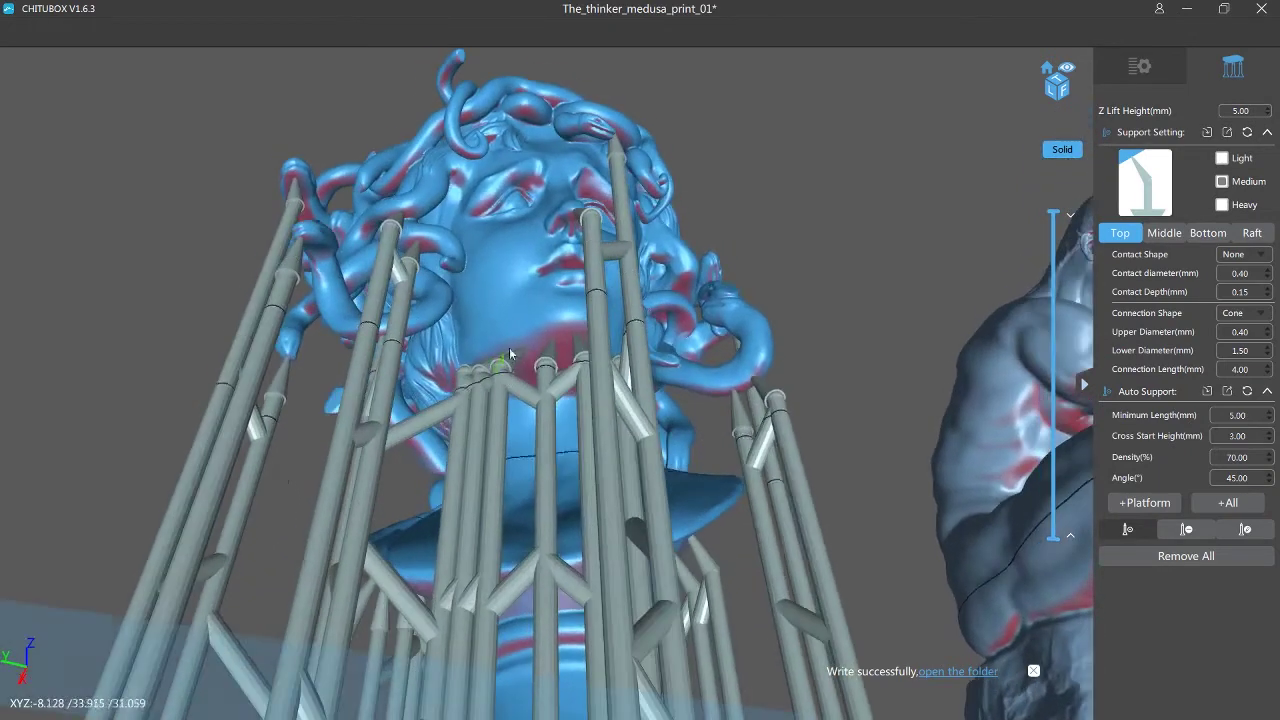
click(466, 156)
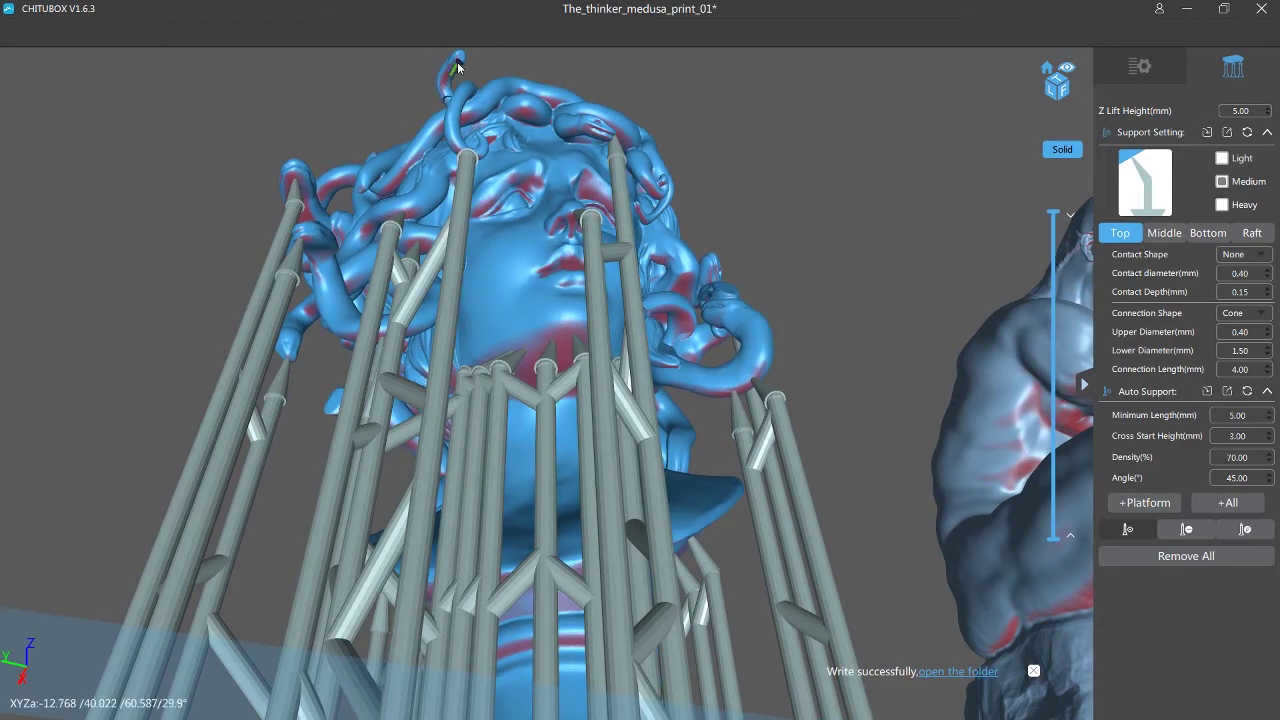
Undo the support under the tip of the upright snake on top of the head.
scroll(461, 133, down, 5)
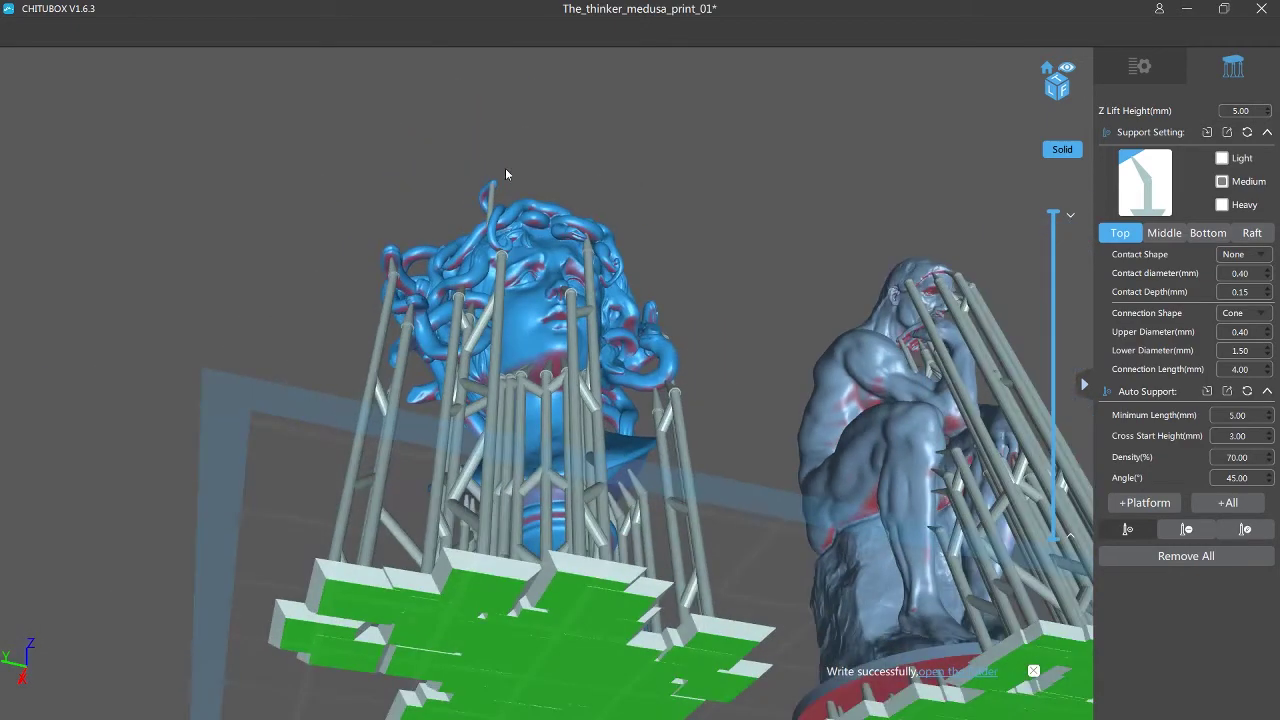
key(ctrl+z)
Examine the supports around Medusa's face, nose and chin for collisions and unsupported red areas.
right_drag(505, 168, 560, 234)
scroll(560, 234, up, 3)
middle_drag(560, 234, 531, 318)
scroll(531, 318, up, 5)
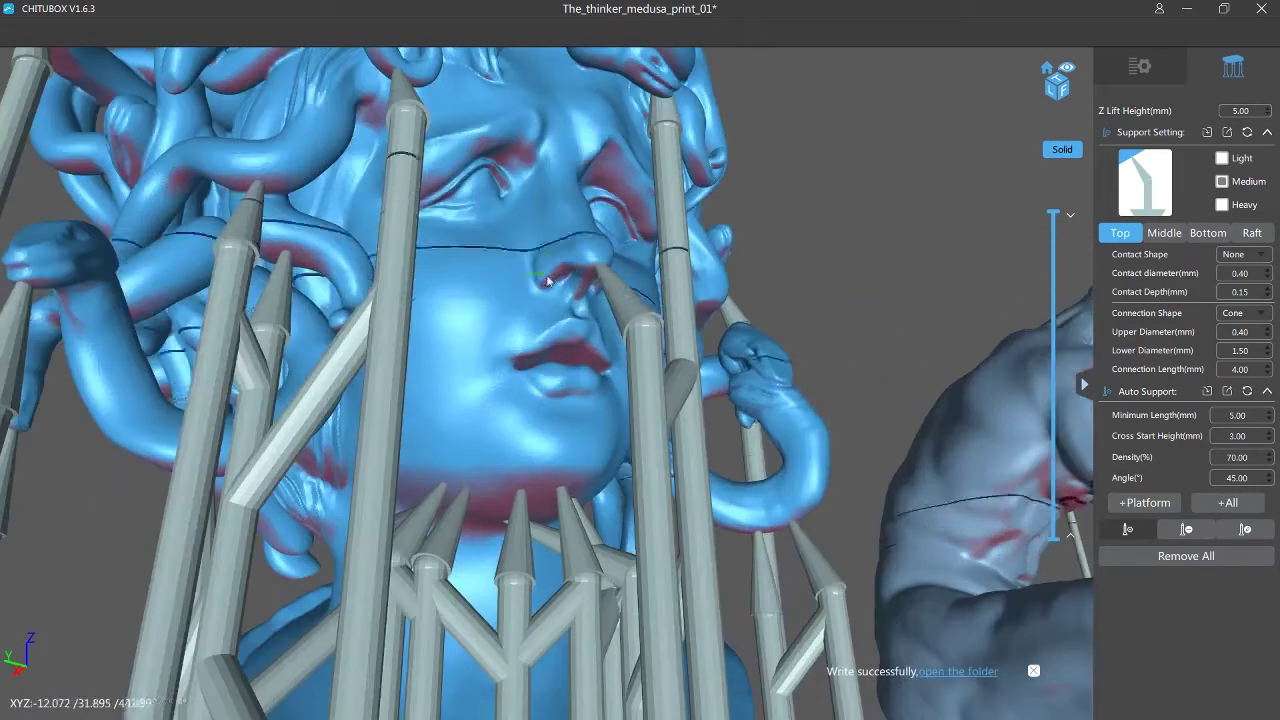
right_drag(515, 307, 773, 289)
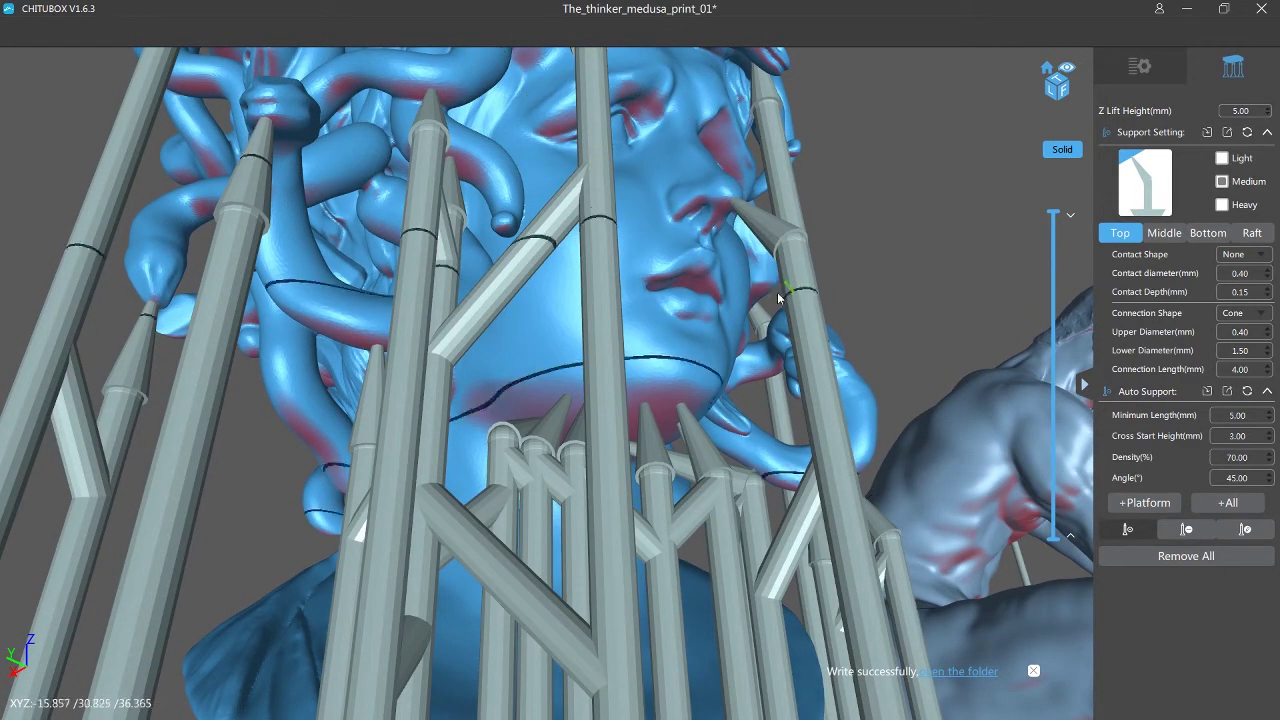
middle_drag(674, 612, 694, 467)
scroll(680, 466, down, 3)
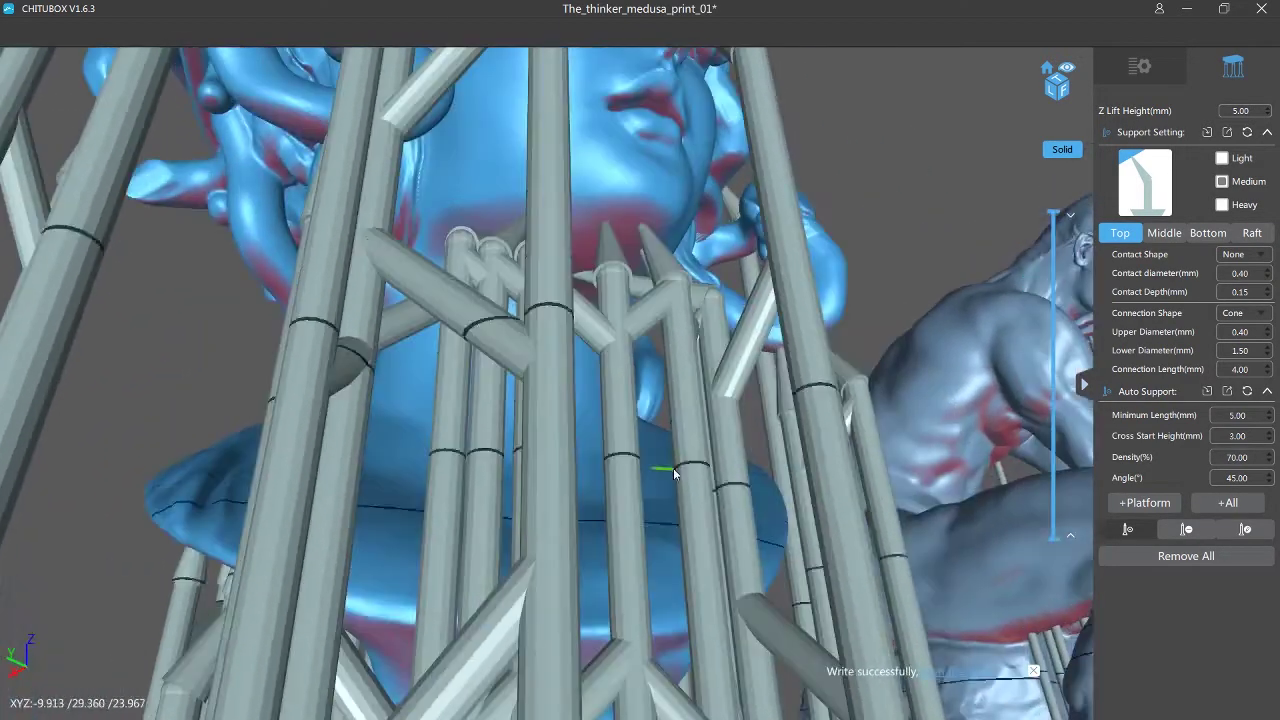
scroll(657, 280, up, 5)
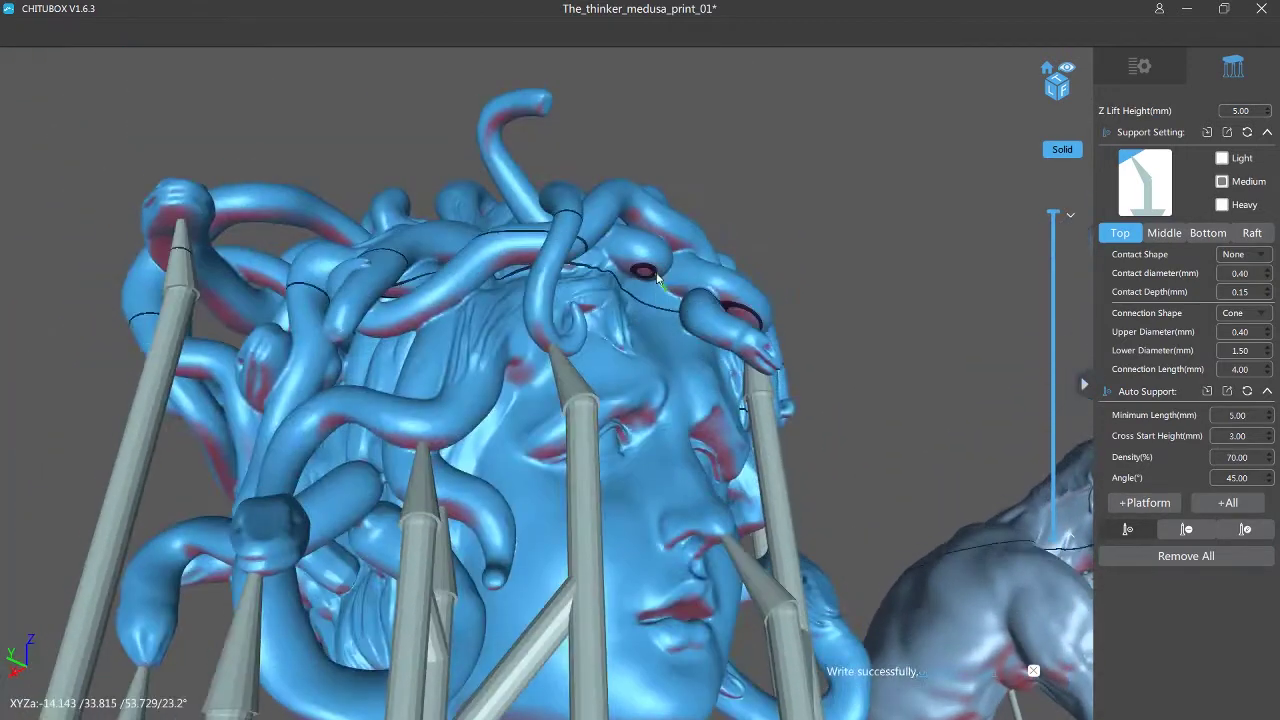
Try a medium support under the tip of the upright snake on Medusa's head, and undo it.
click(540, 112)
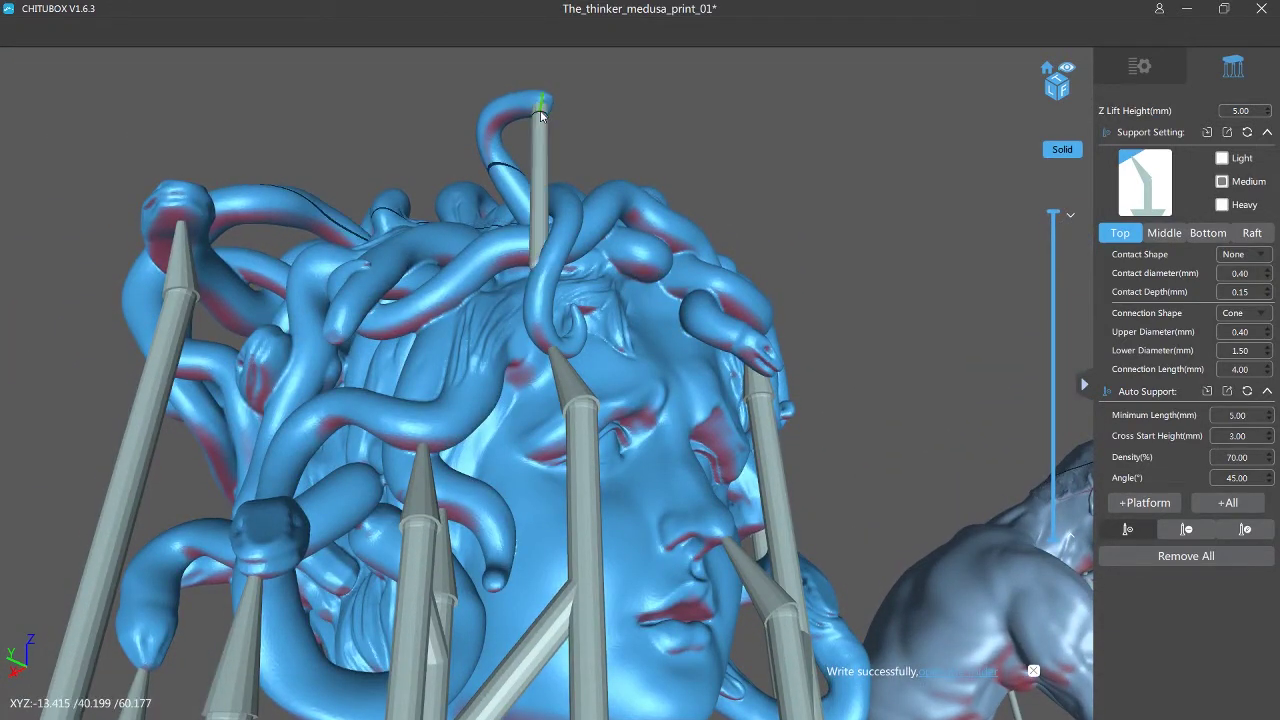
right_drag(586, 150, 611, 166)
scroll(611, 166, up, 3)
key(ctrl+z)
Add medium supports under the arched snake and the protruding snake head at the back of Medusa's hair.
right_drag(659, 241, 960, 300)
scroll(476, 209, down, 2)
right_drag(476, 208, 660, 264)
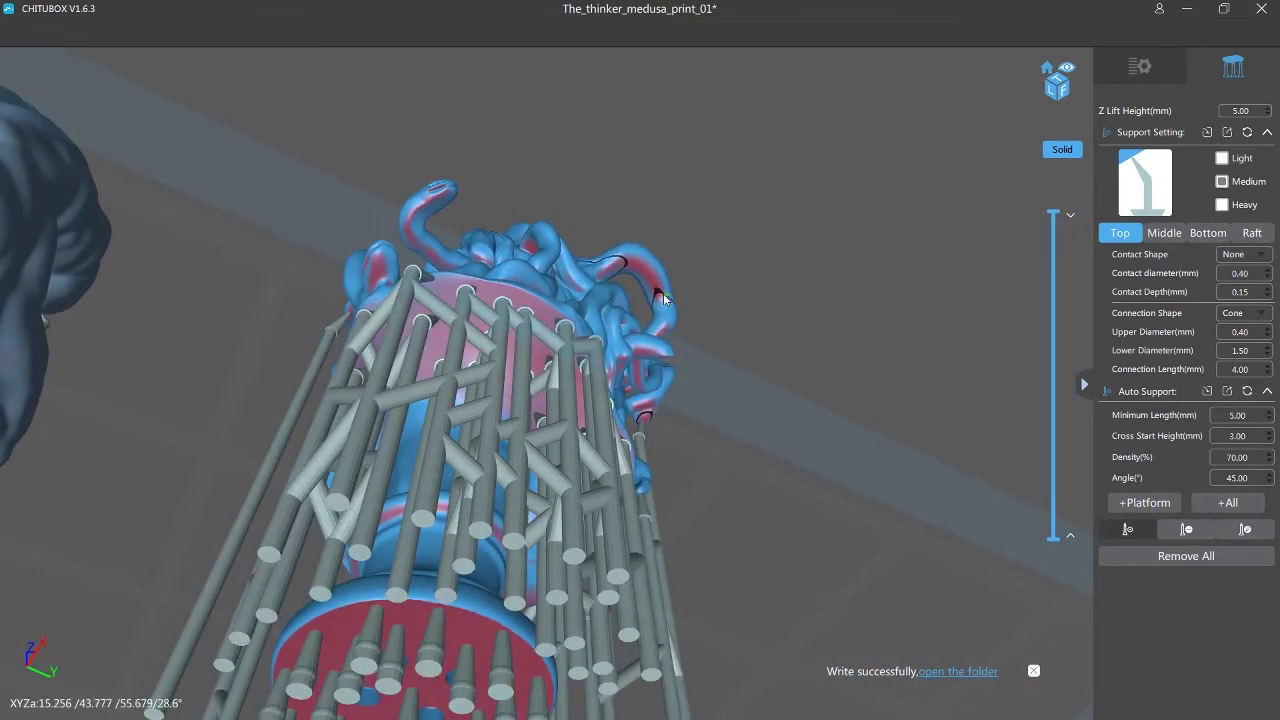
click(645, 268)
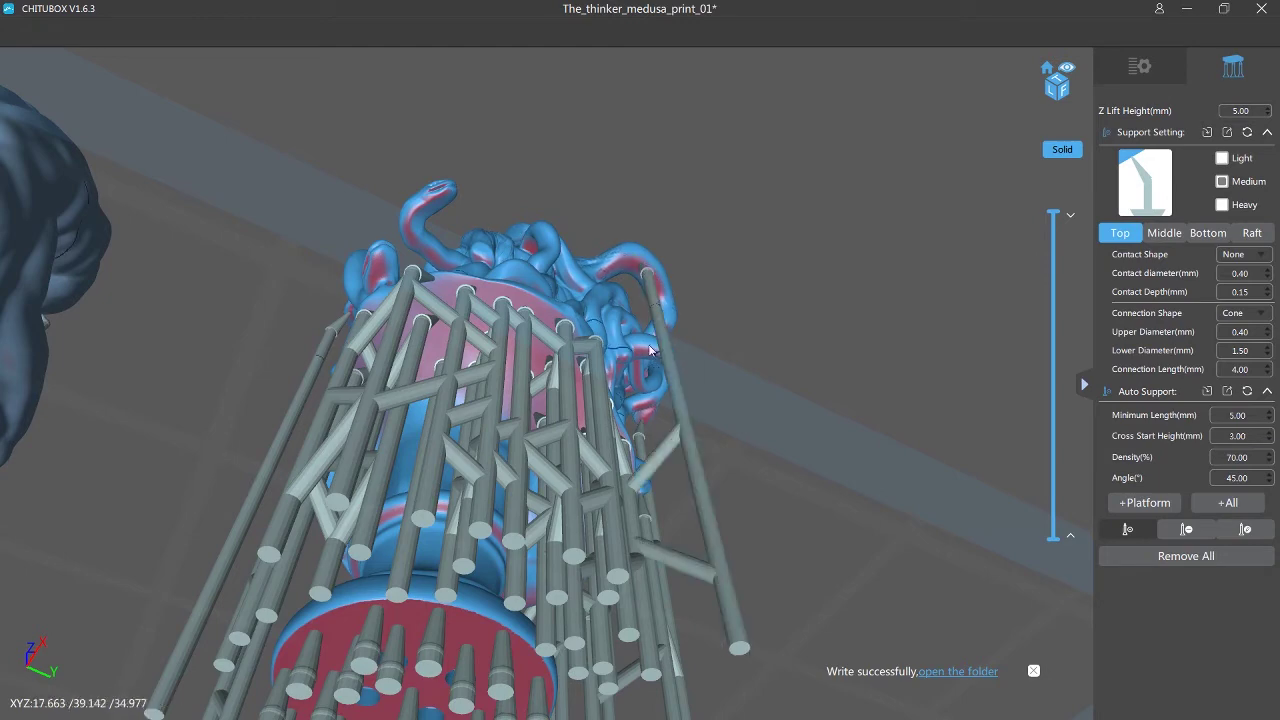
click(444, 194)
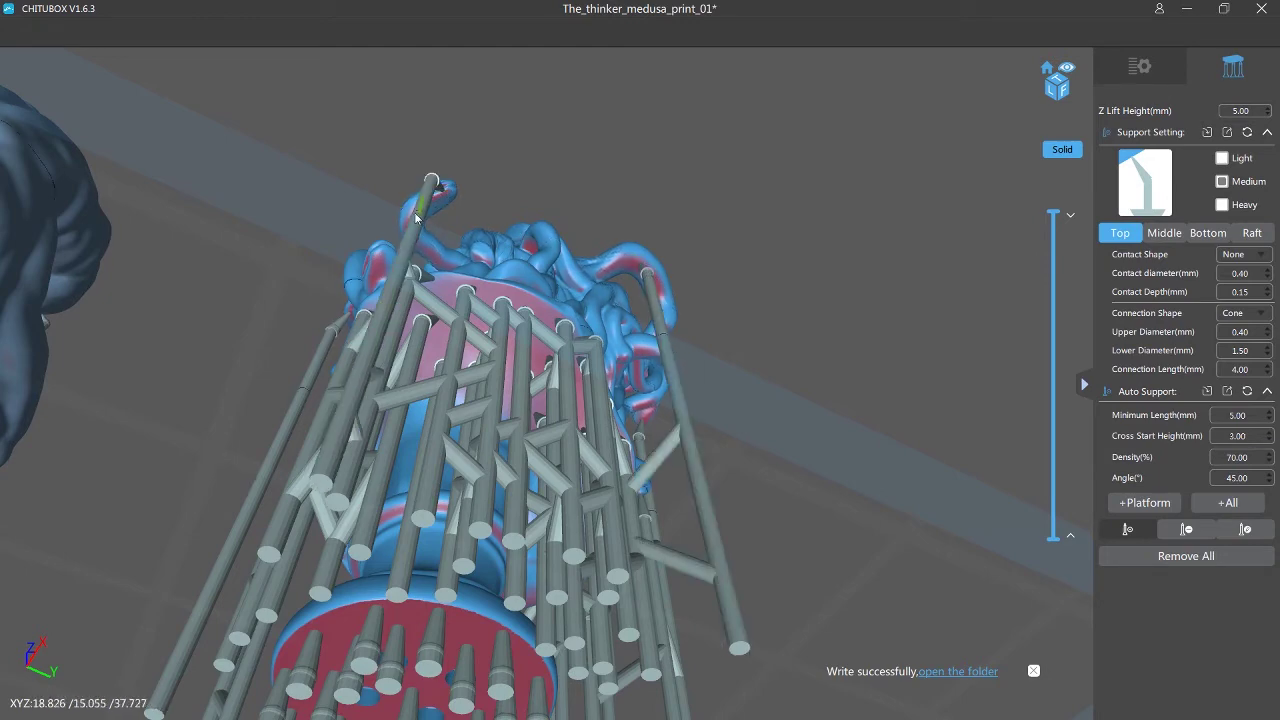
Add medium supports under the snake head hanging above the rear shoulder rim and more in the shoulder overhang below it.
right_drag(444, 194, 439, 263)
click(375, 200)
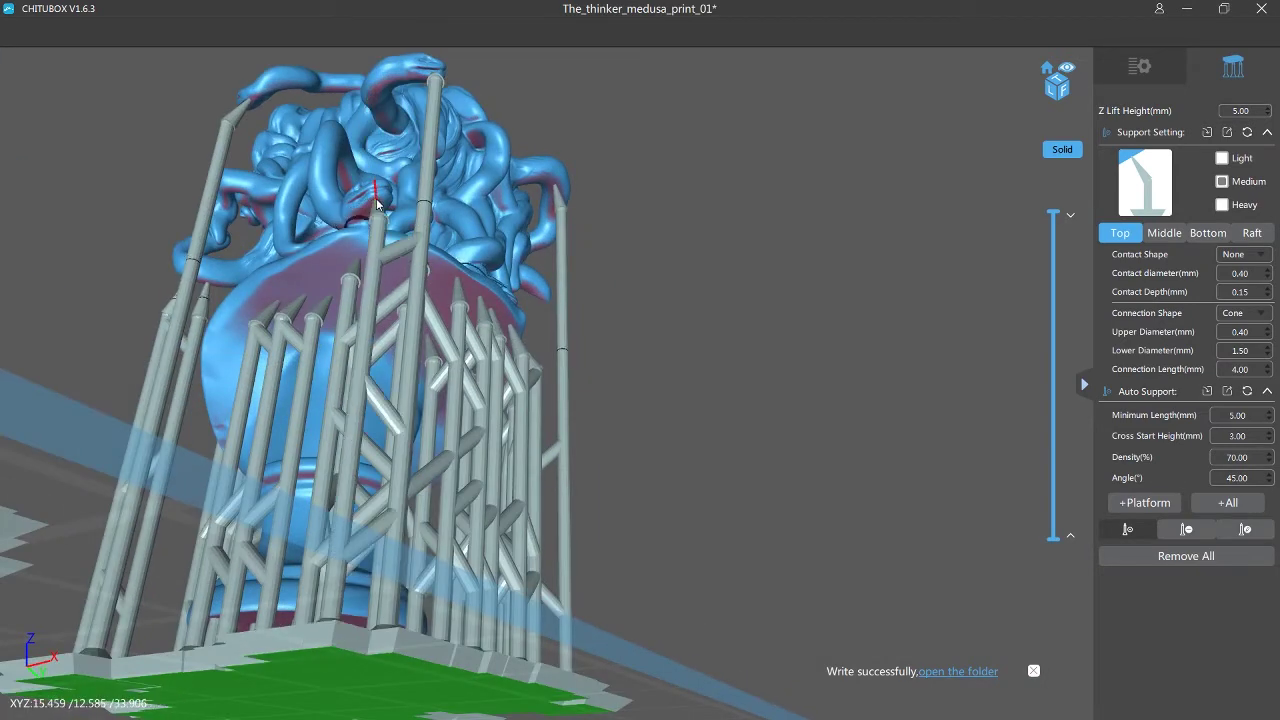
right_drag(362, 228, 343, 209)
click(342, 192)
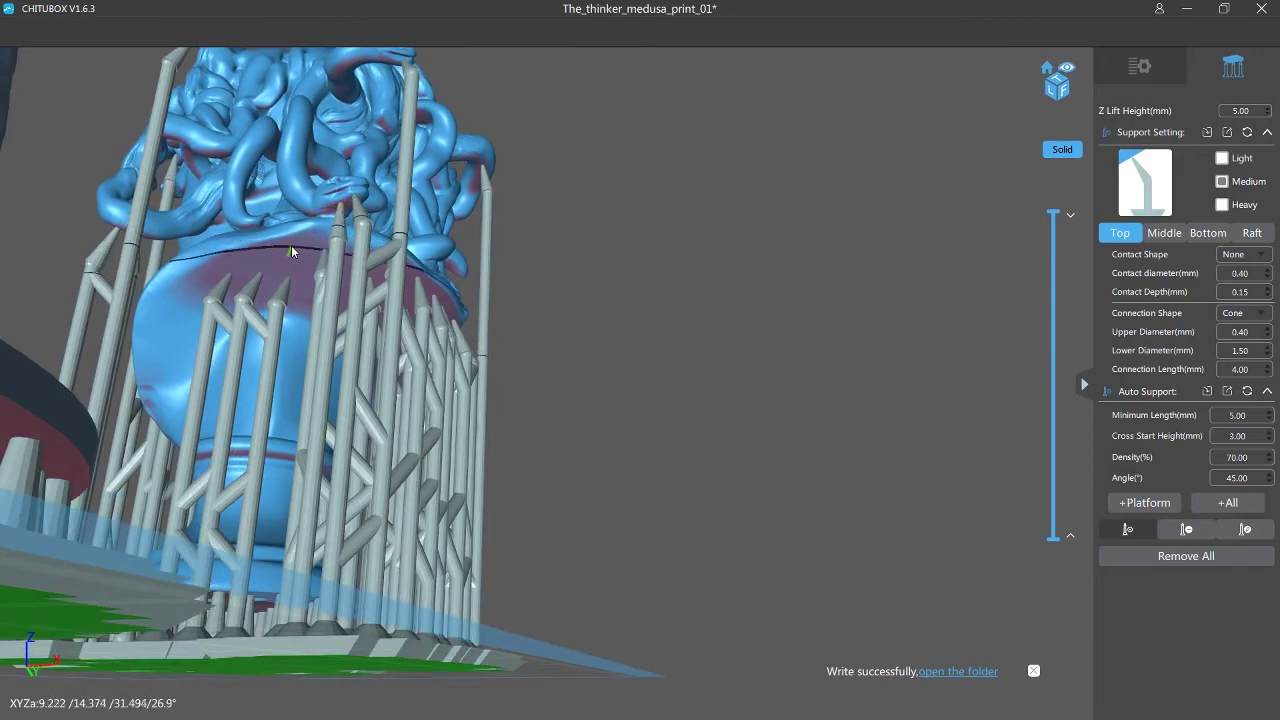
click(268, 276)
click(301, 287)
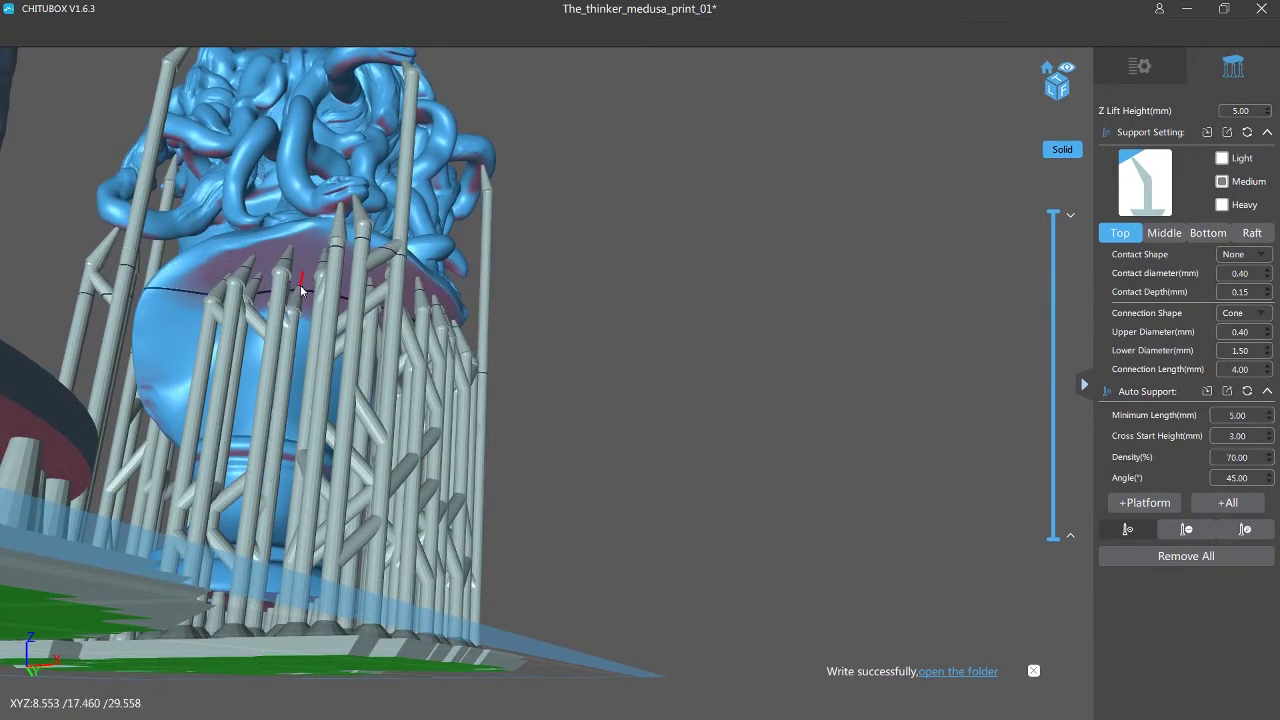
Add medium supports in the gaps between the existing supports on the underside of Medusa's round base.
right_drag(300, 284, 503, 152)
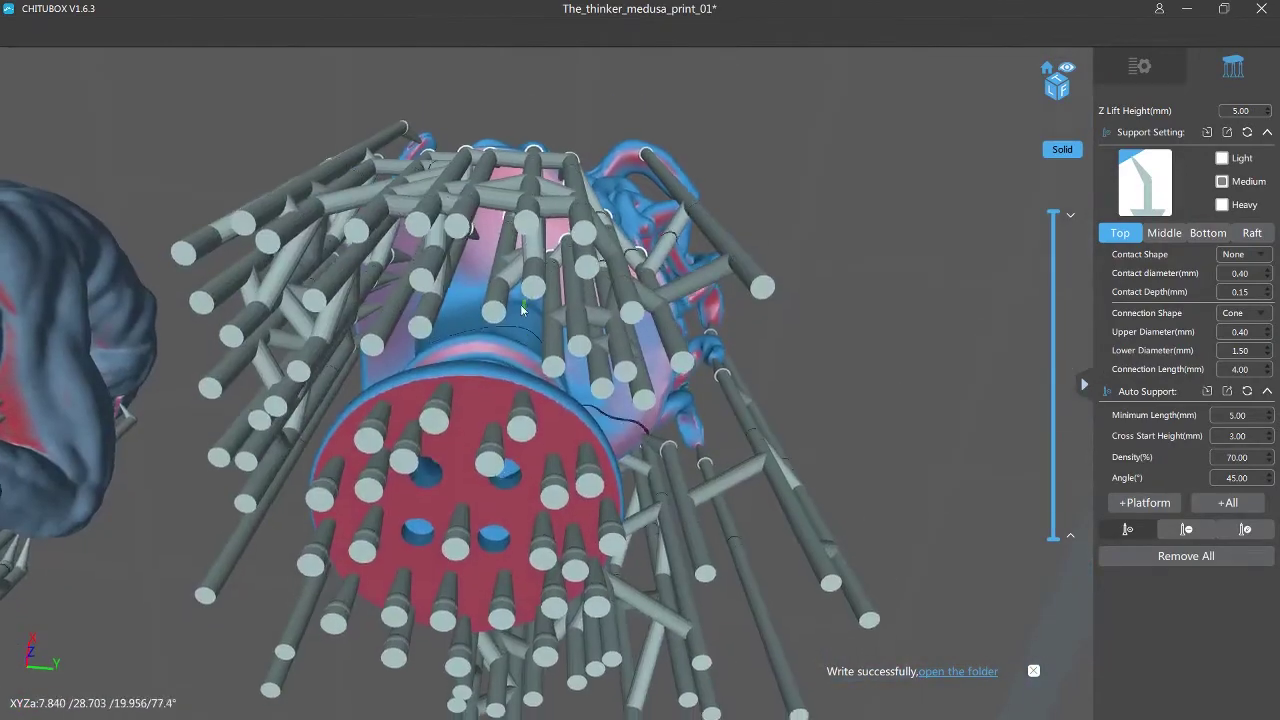
scroll(450, 316, up, 4)
click(556, 476)
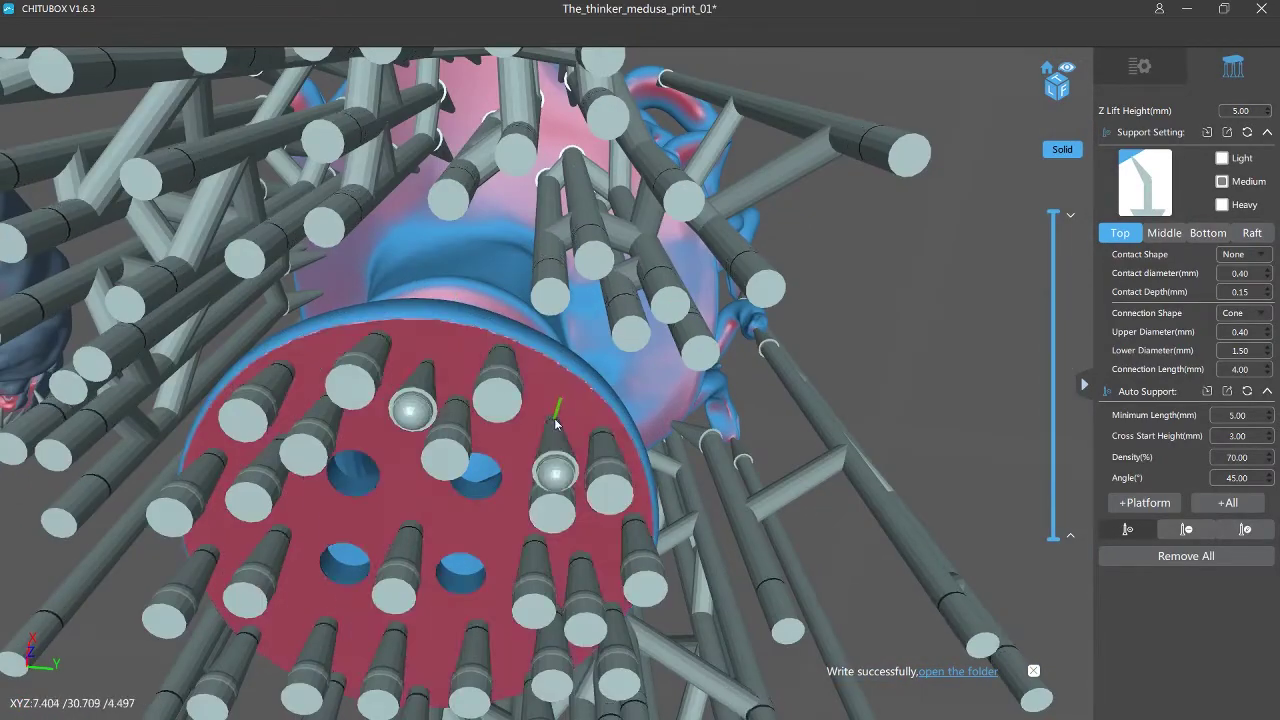
right_drag(556, 476, 646, 432)
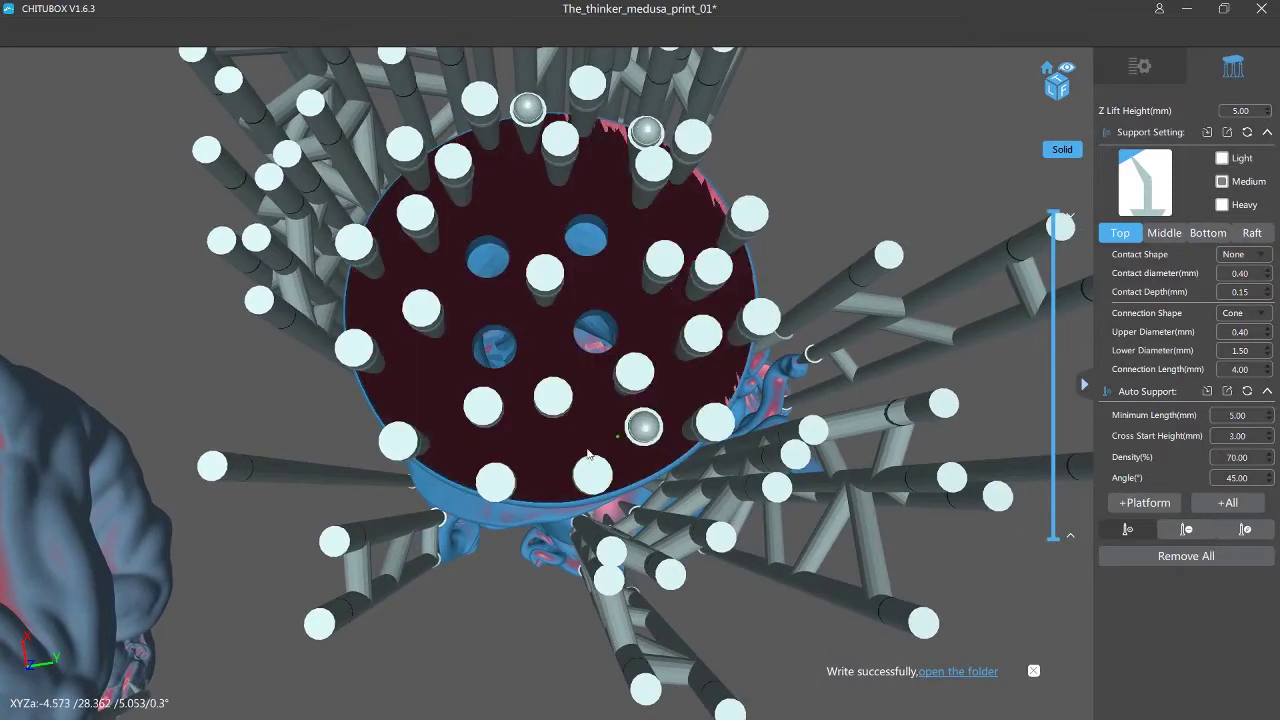
Fill the remaining gaps near the rim and around the drain holes of Medusa's base underside with more medium supports.
click(419, 384)
click(687, 224)
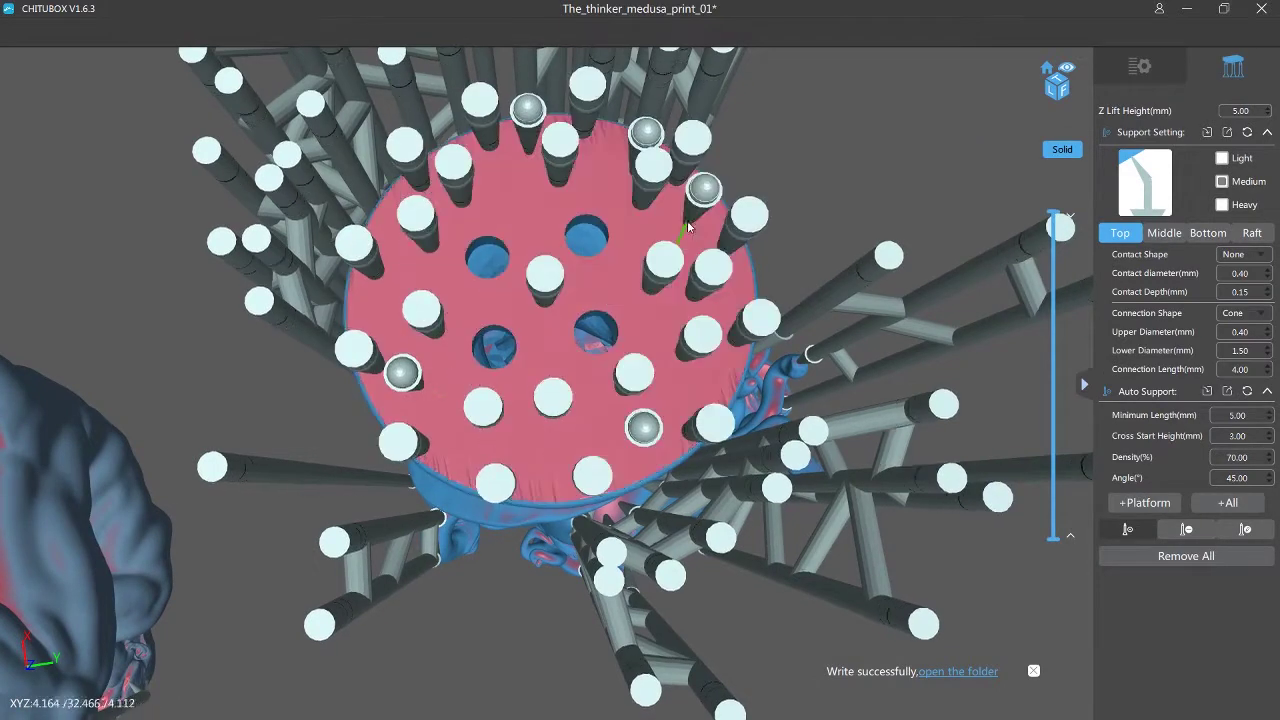
click(542, 451)
click(521, 211)
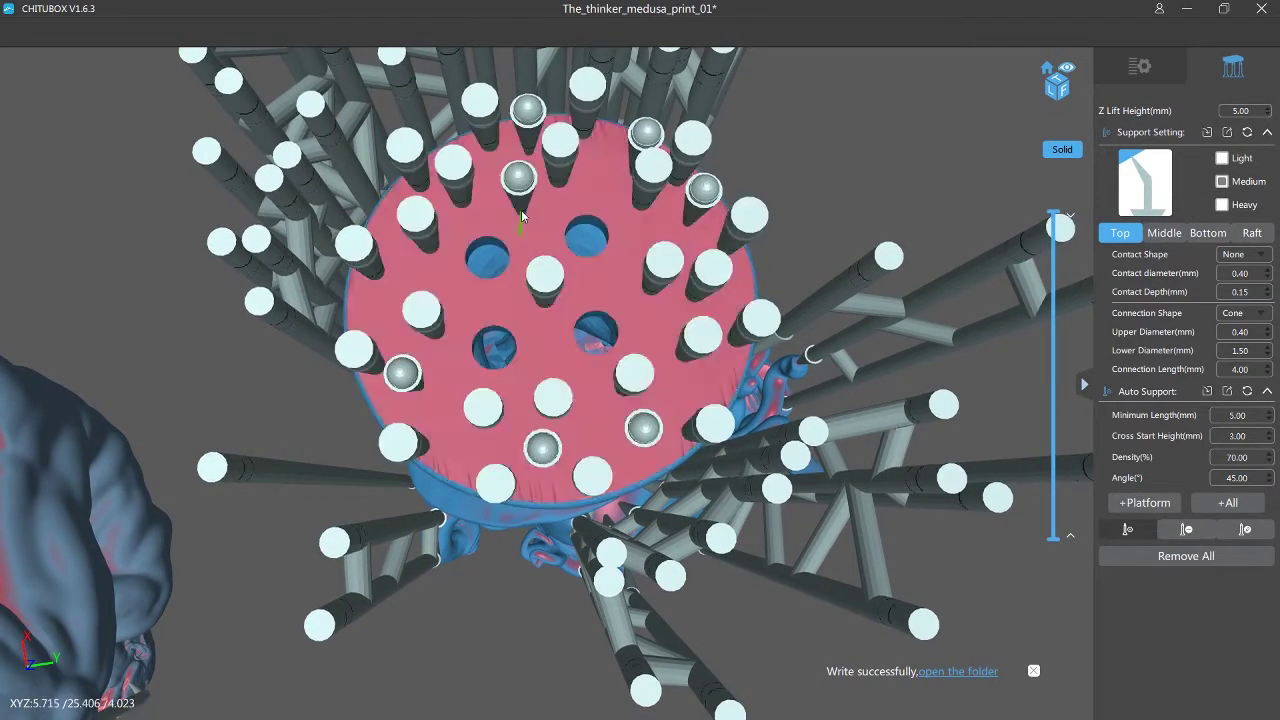
right_drag(521, 210, 564, 288)
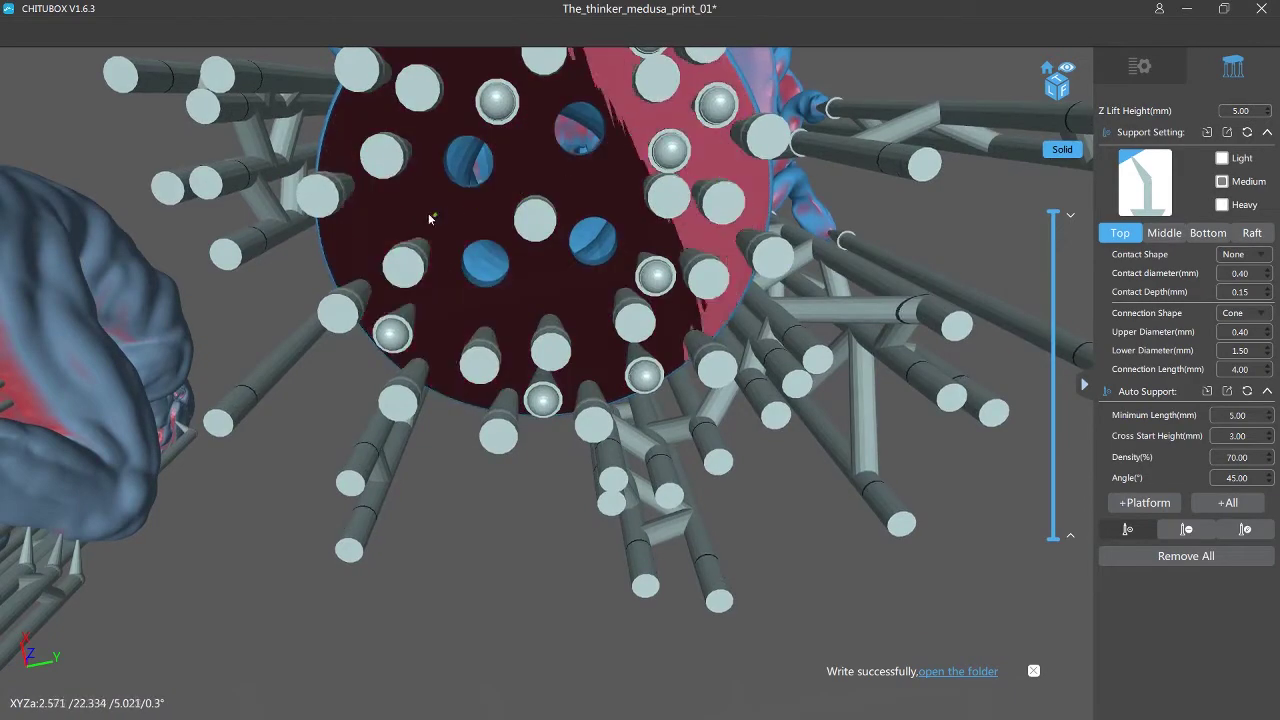
click(403, 229)
Switch the support type to Light and add a support under Medusa's upper lip.
scroll(420, 236, down, 5)
right_drag(462, 290, 595, 535)
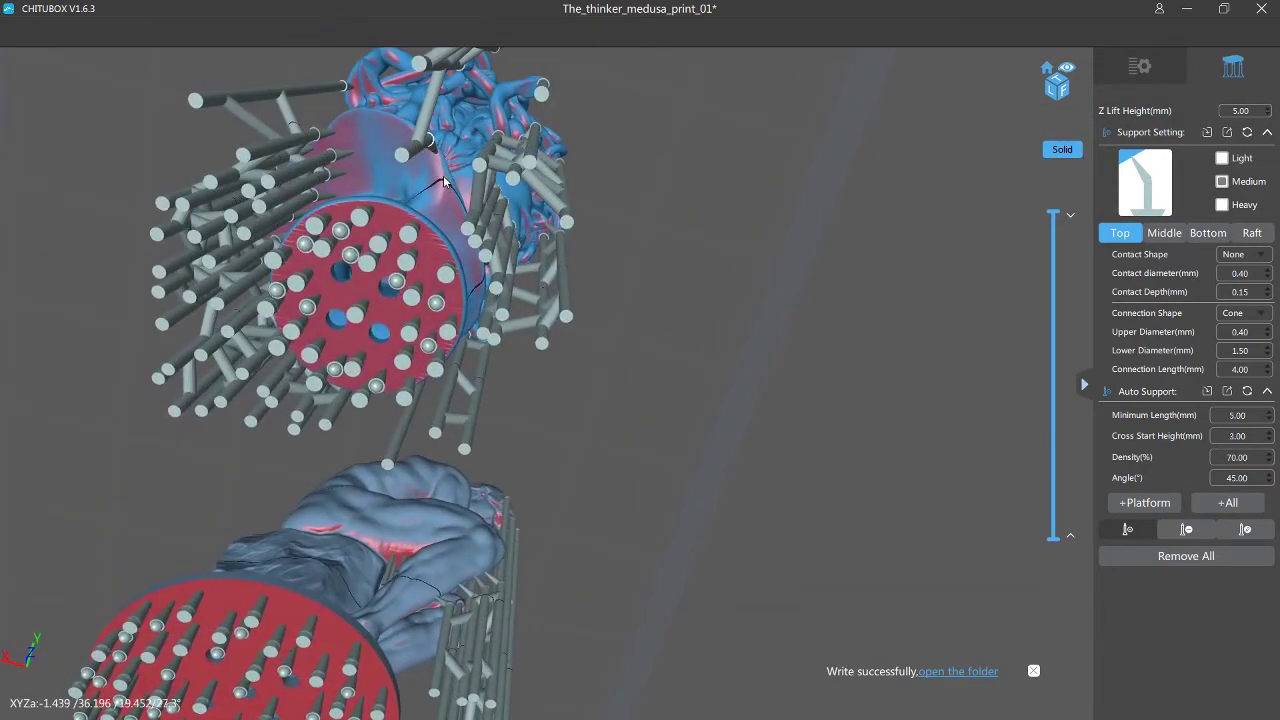
right_drag(458, 229, 247, 433)
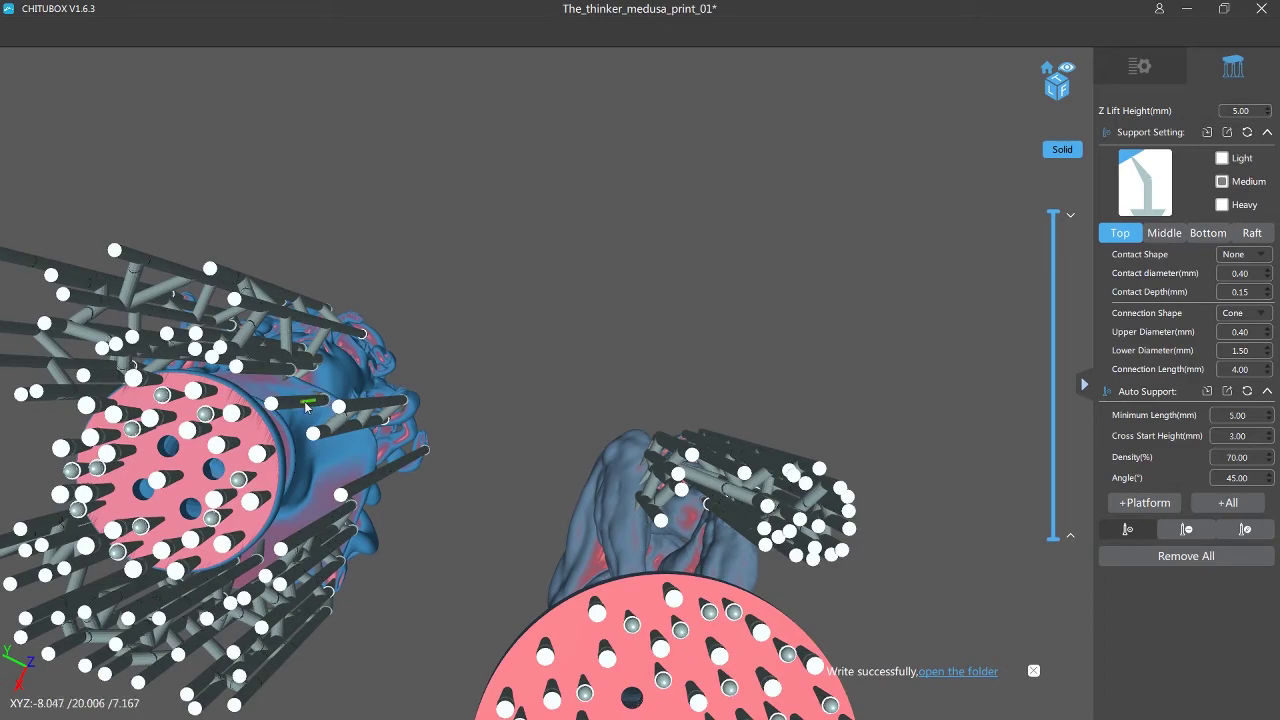
drag(307, 405, 429, 417)
scroll(436, 407, up, 5)
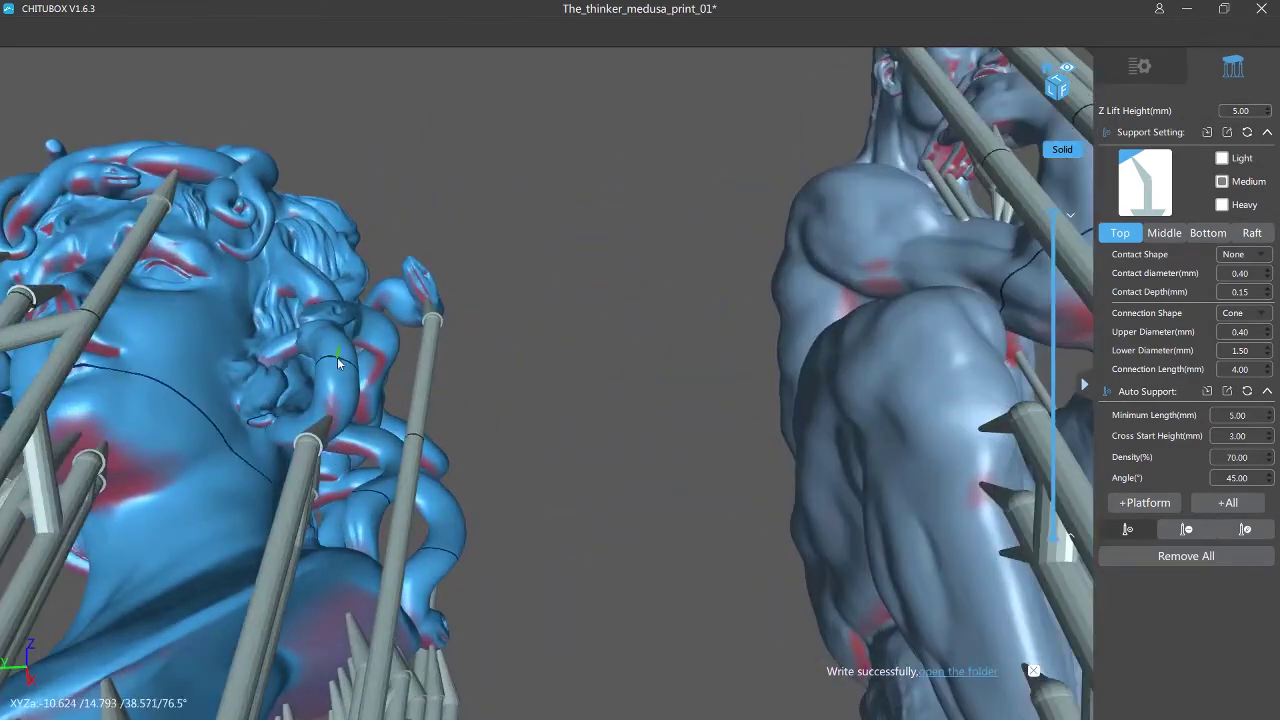
drag(337, 357, 497, 232)
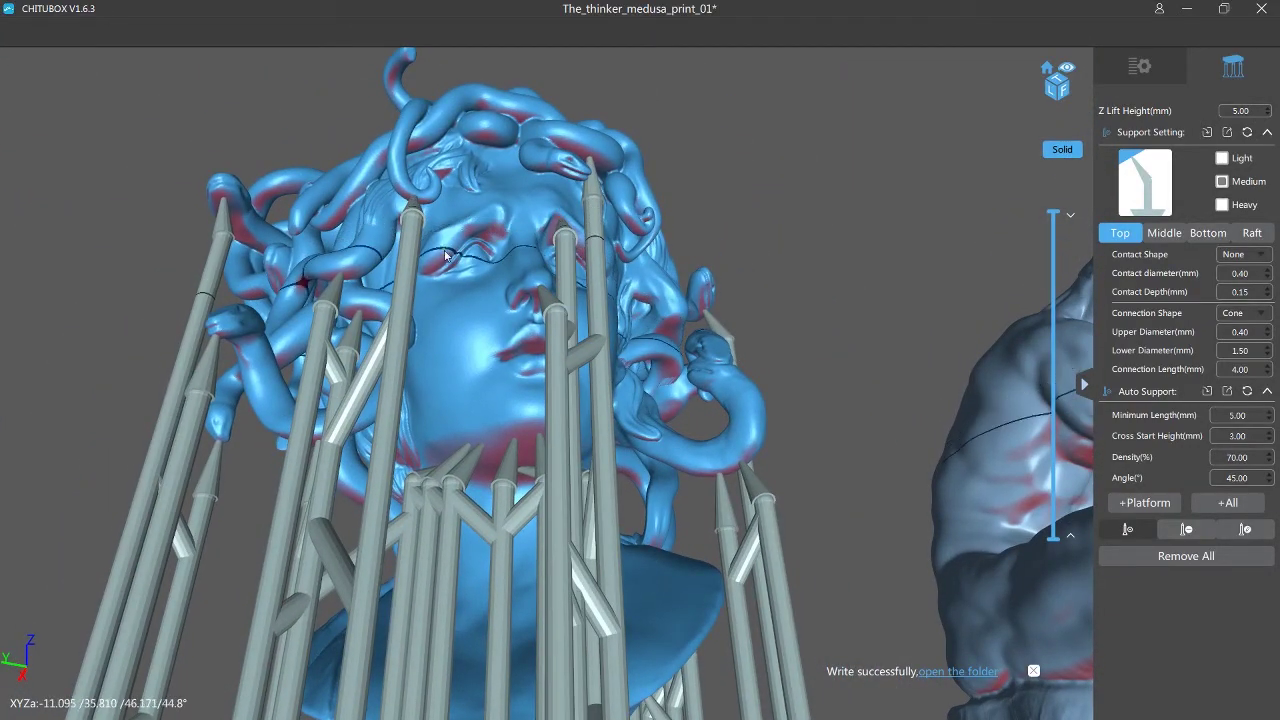
drag(541, 256, 551, 238)
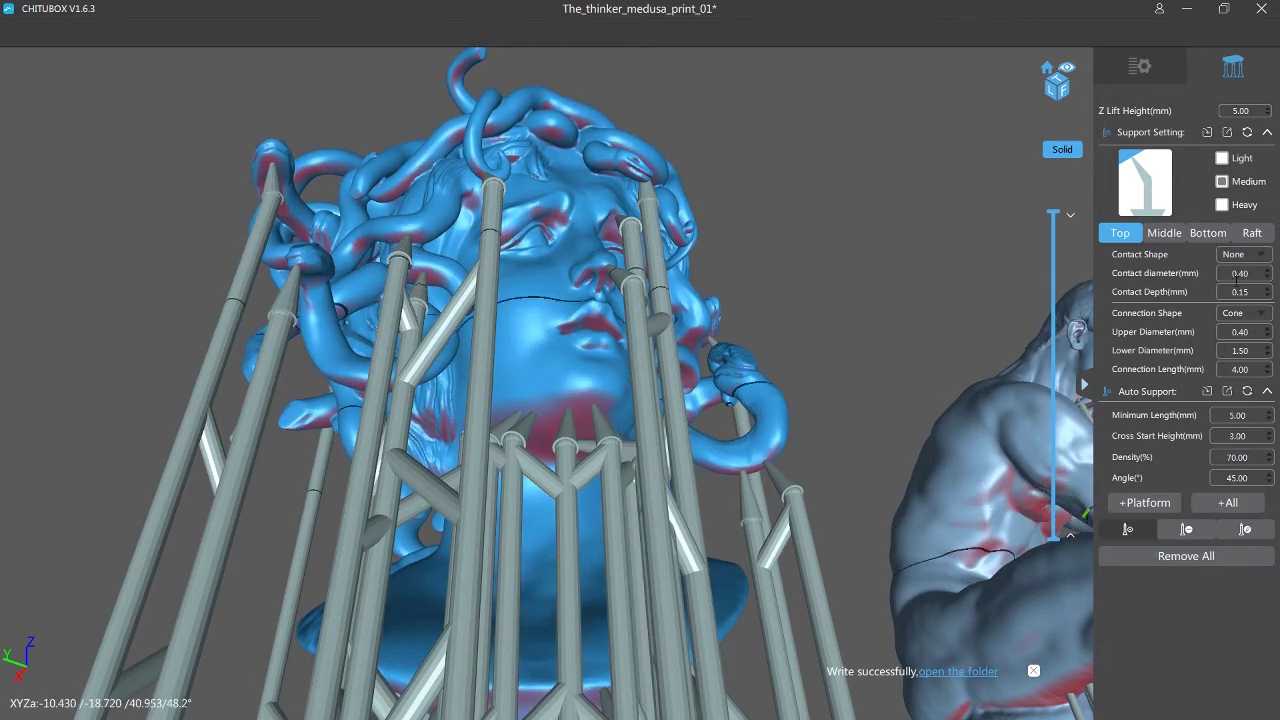
click(1222, 158)
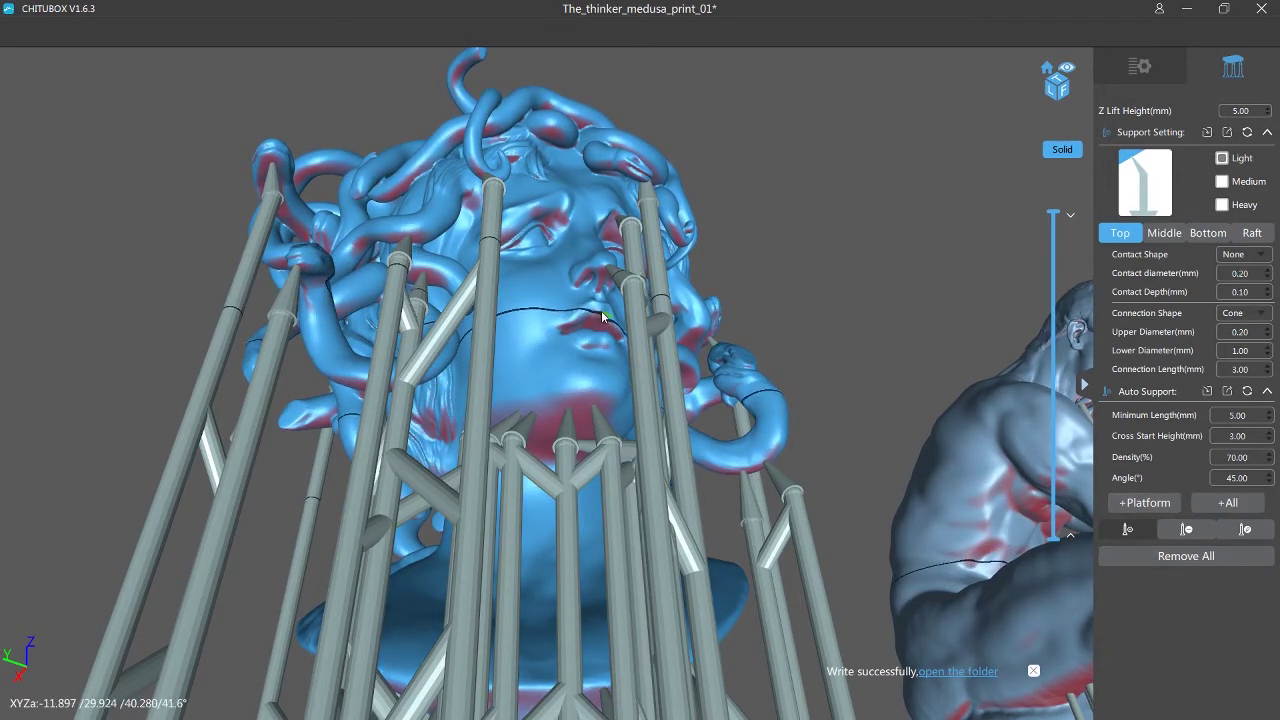
scroll(654, 368, up, 6)
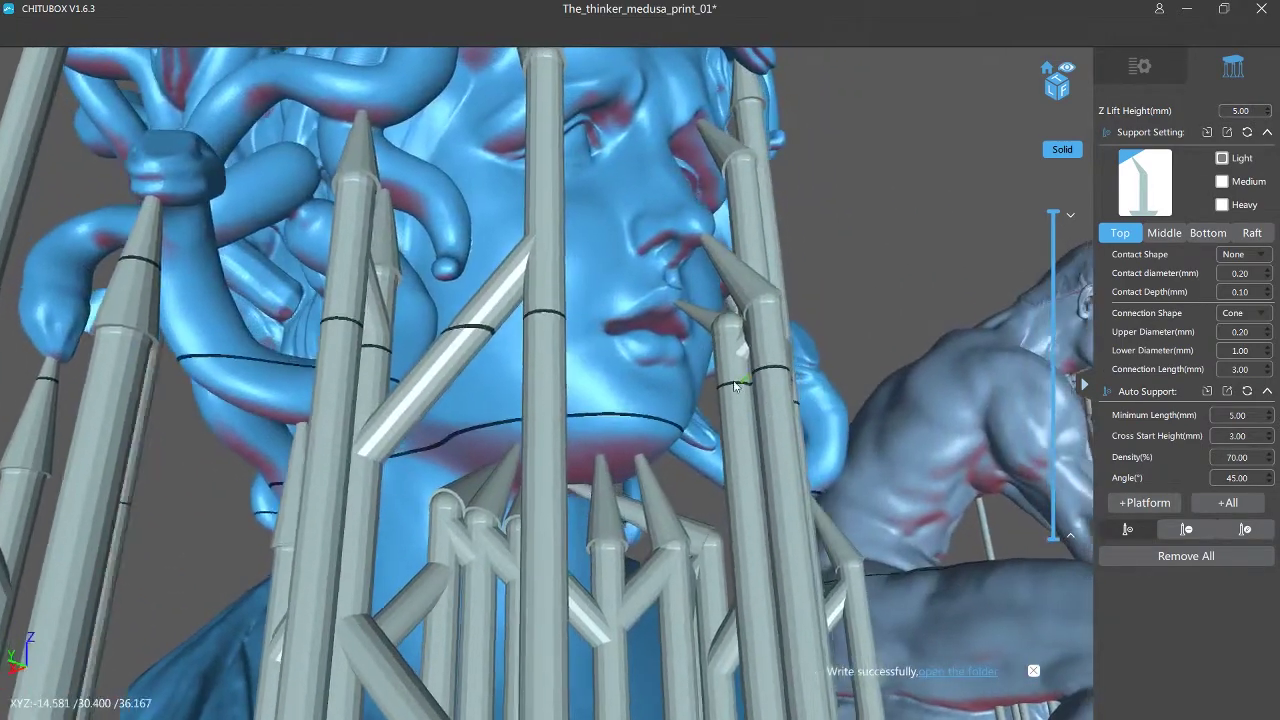
middle_drag(734, 386, 612, 332)
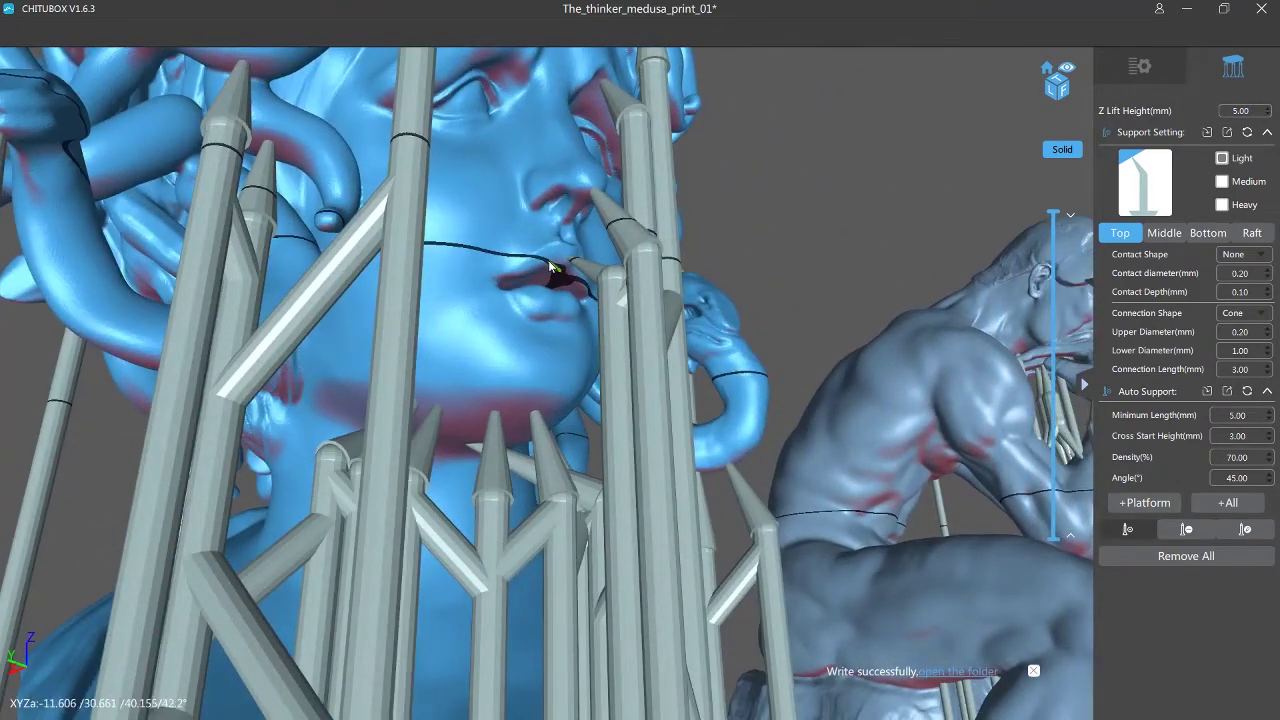
click(548, 260)
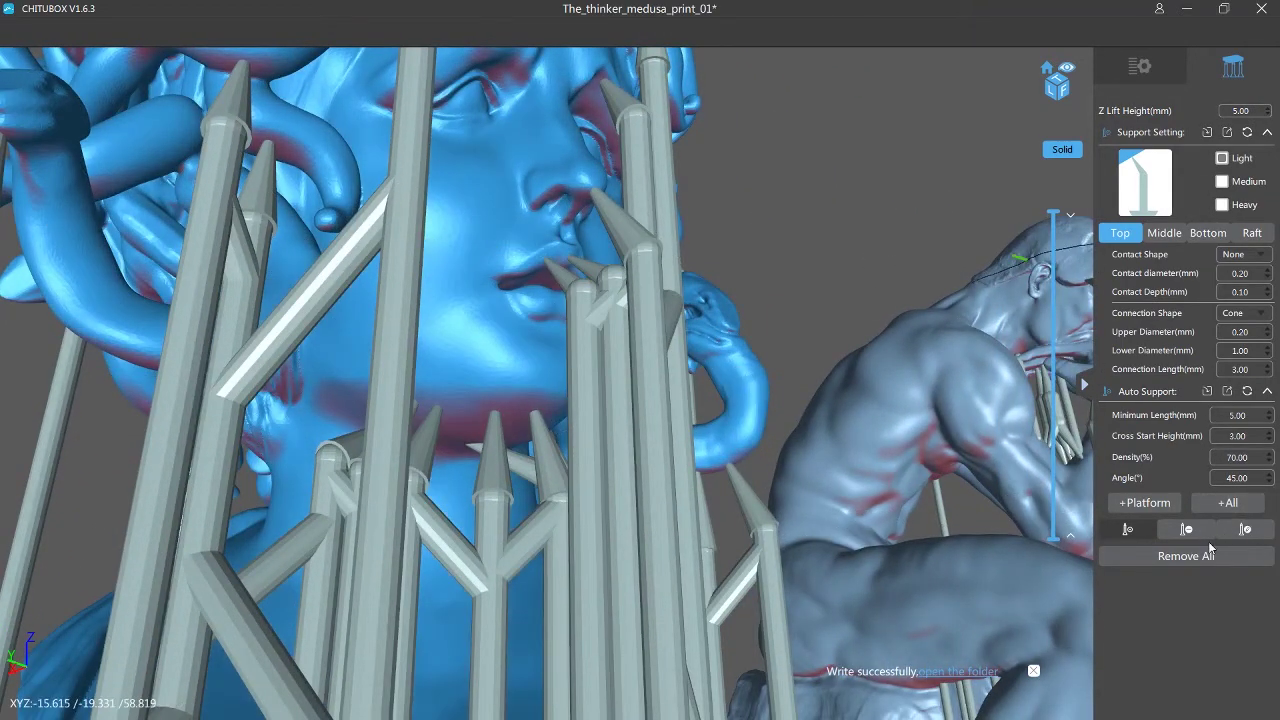
Edit the new light support, lowering its joint and moving its tip from the upper lip to the underside of the nose.
click(1193, 533)
middle_drag(609, 282, 636, 385)
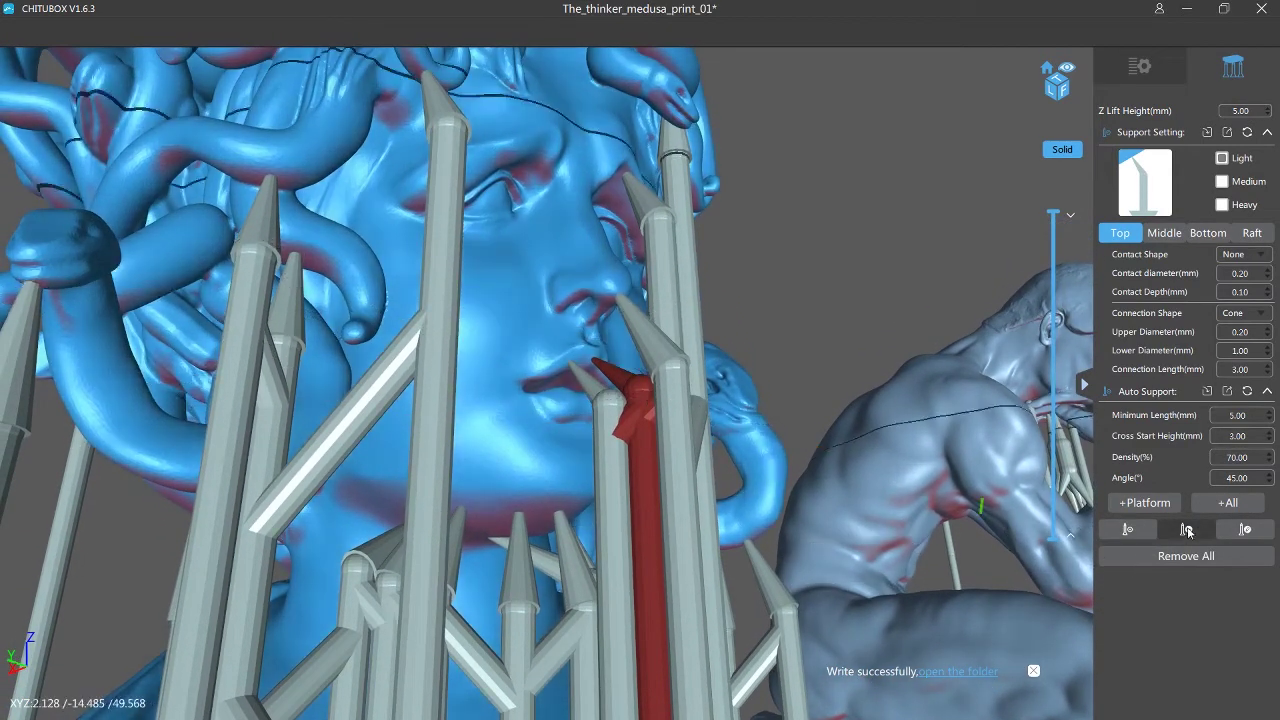
click(1241, 532)
click(606, 404)
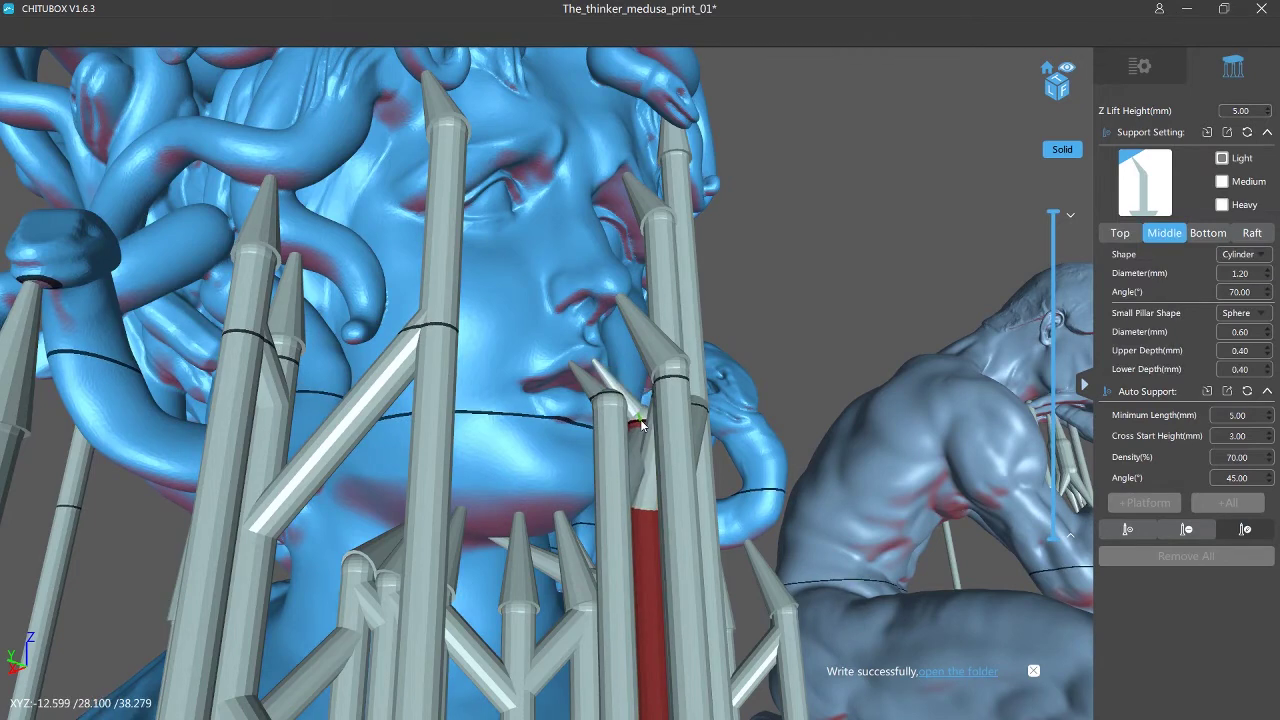
drag(606, 404, 575, 393)
scroll(575, 388, up, 2)
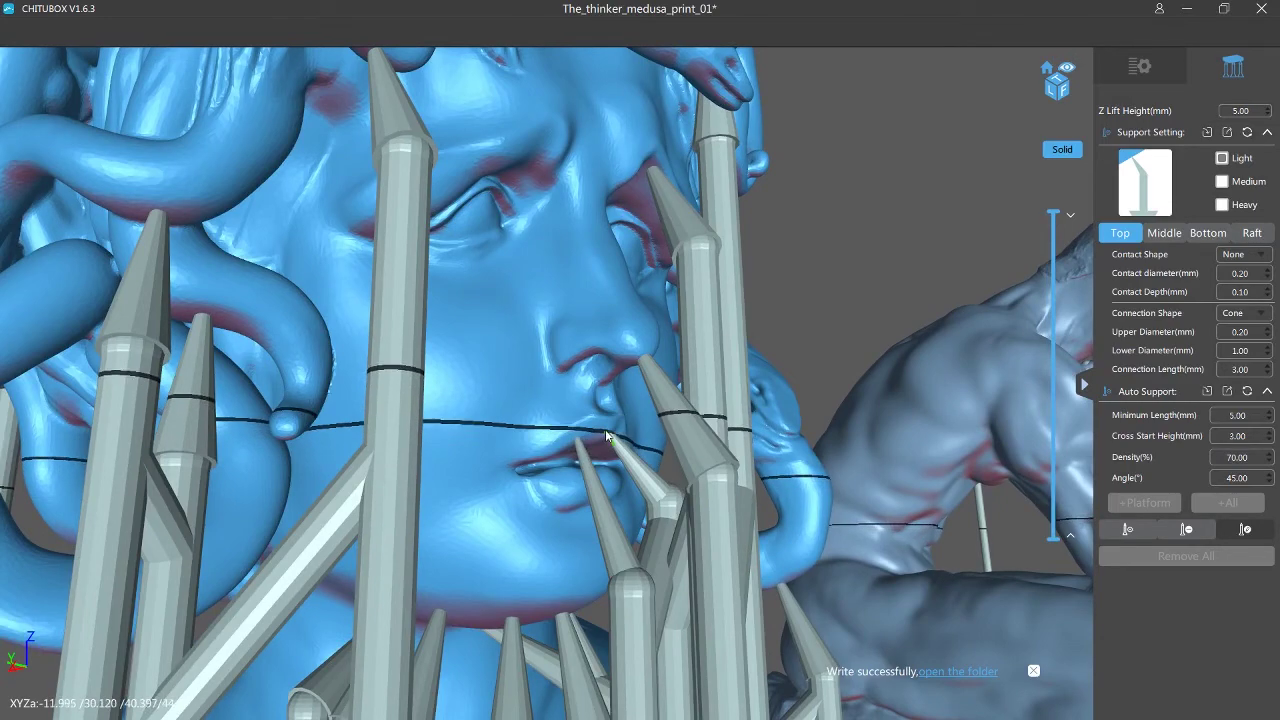
right_drag(599, 451, 581, 458)
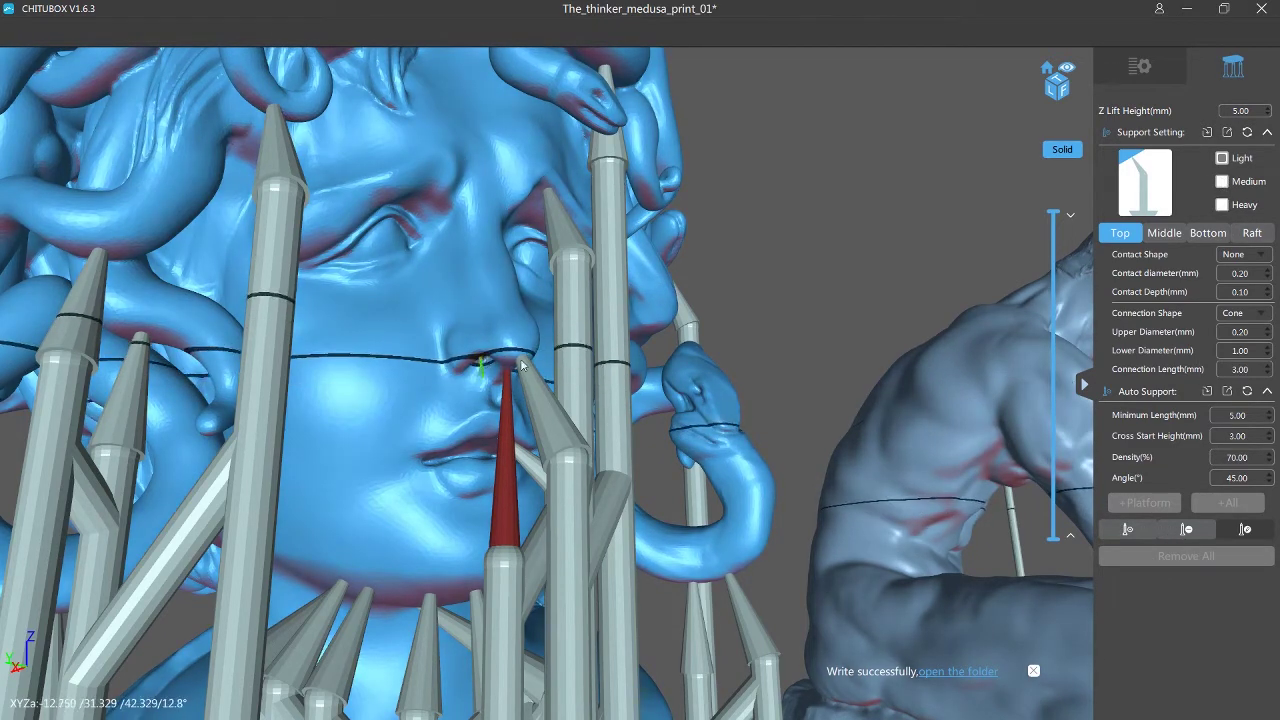
click(519, 398)
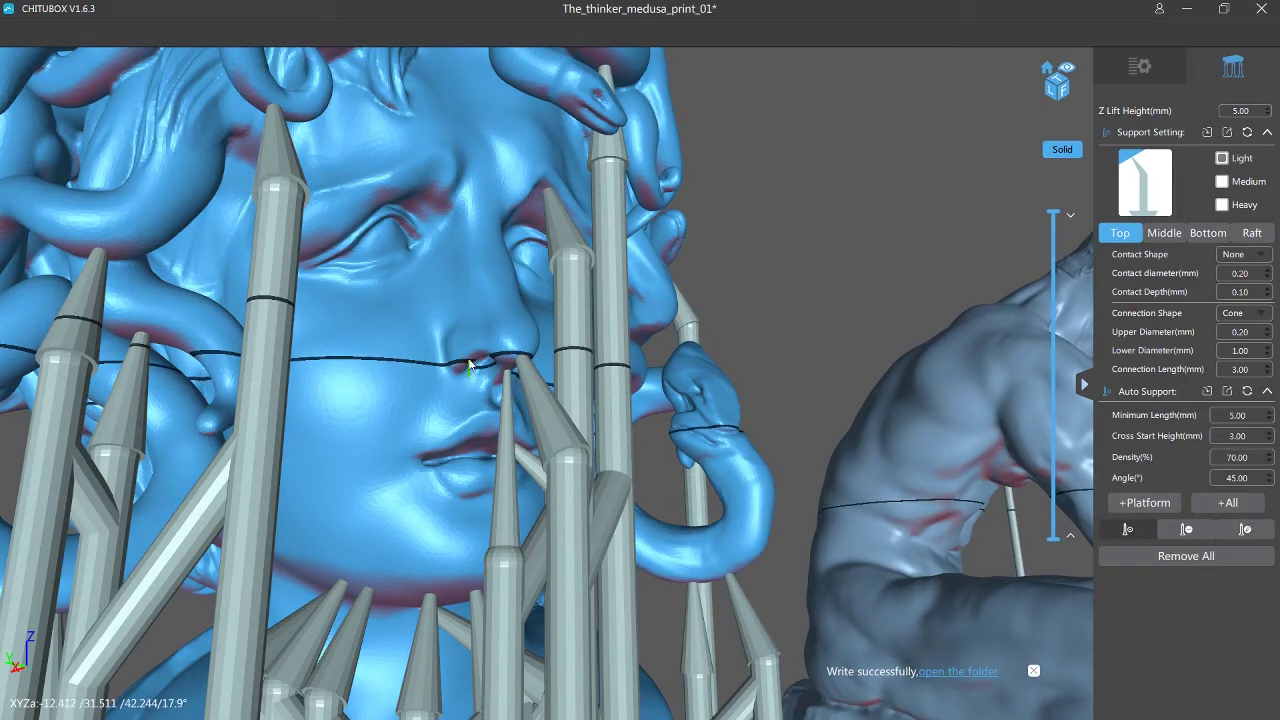
Add light supports under Medusa's nostril and under her upper lip.
click(469, 363)
right_drag(465, 364, 571, 434)
scroll(571, 434, up, 3)
right_drag(580, 357, 634, 600)
scroll(632, 370, up, 1)
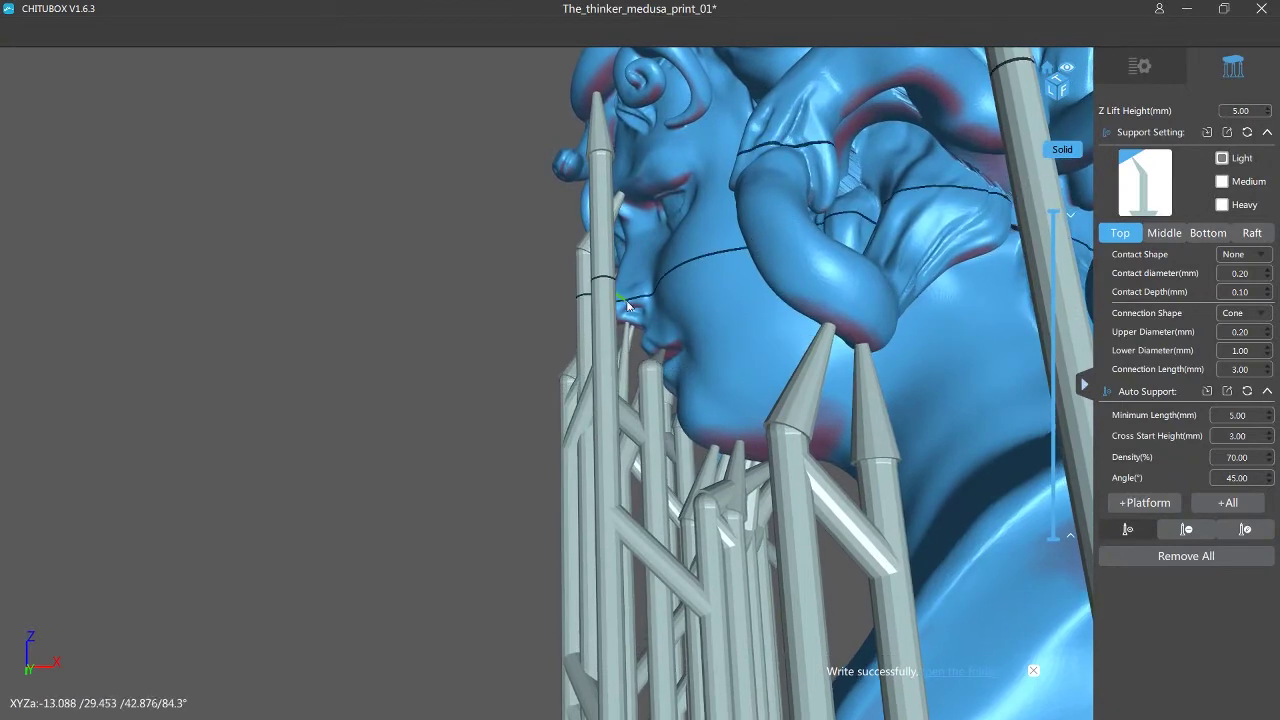
right_drag(728, 520, 710, 423)
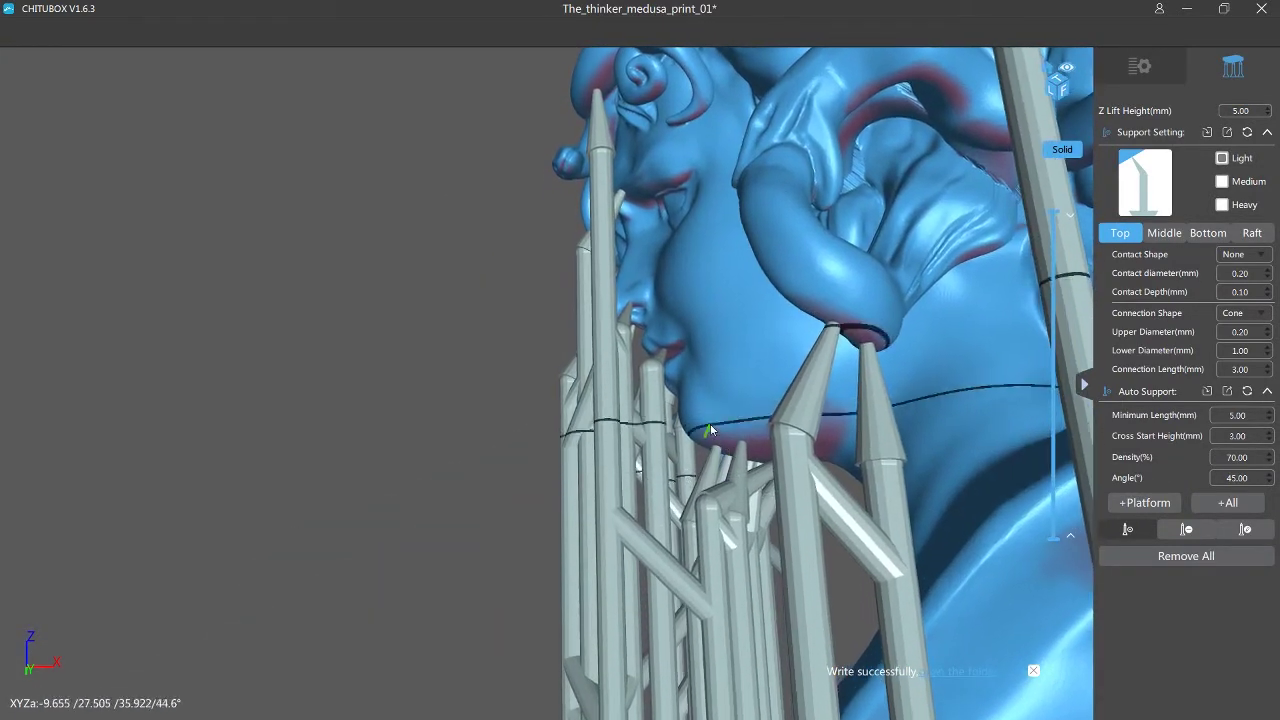
click(673, 347)
Reselect the Medusa bust and add light supports under the raised snake head and the neighbouring snakes at the side of her hair.
scroll(641, 508, down, 5)
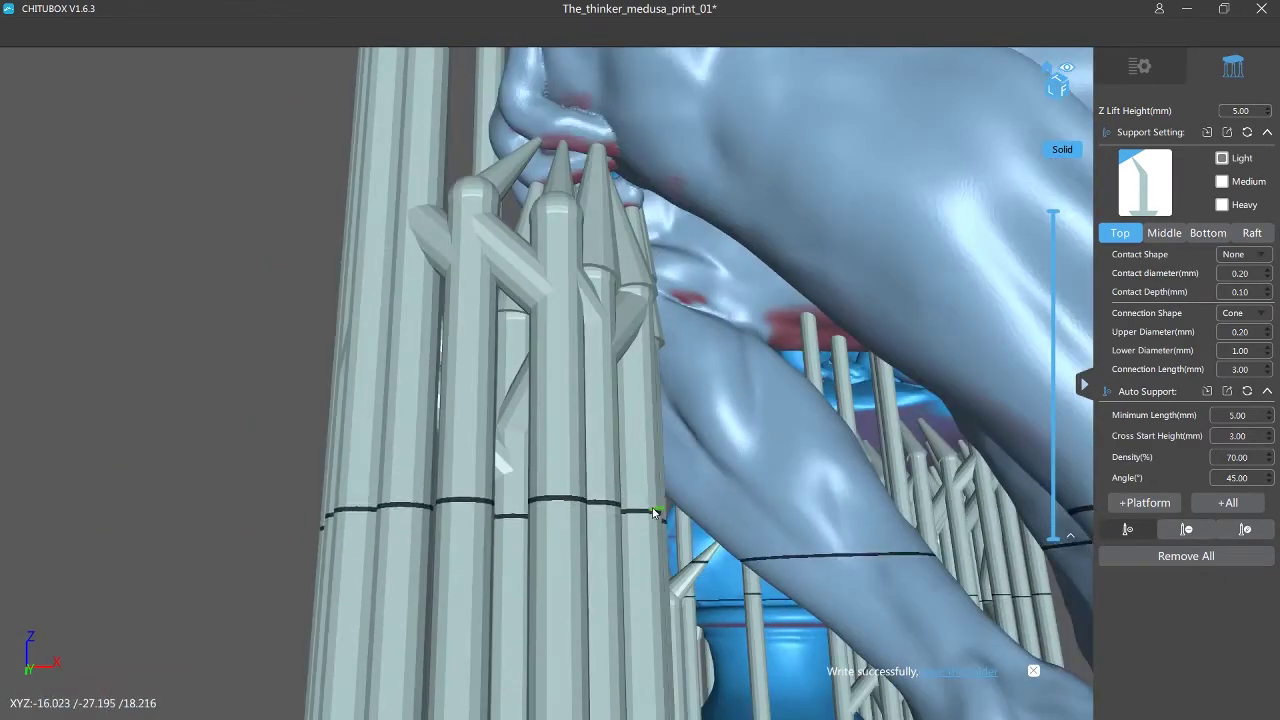
scroll(654, 512, down, 10)
click(503, 341)
right_drag(503, 341, 565, 392)
scroll(565, 388, up, 6)
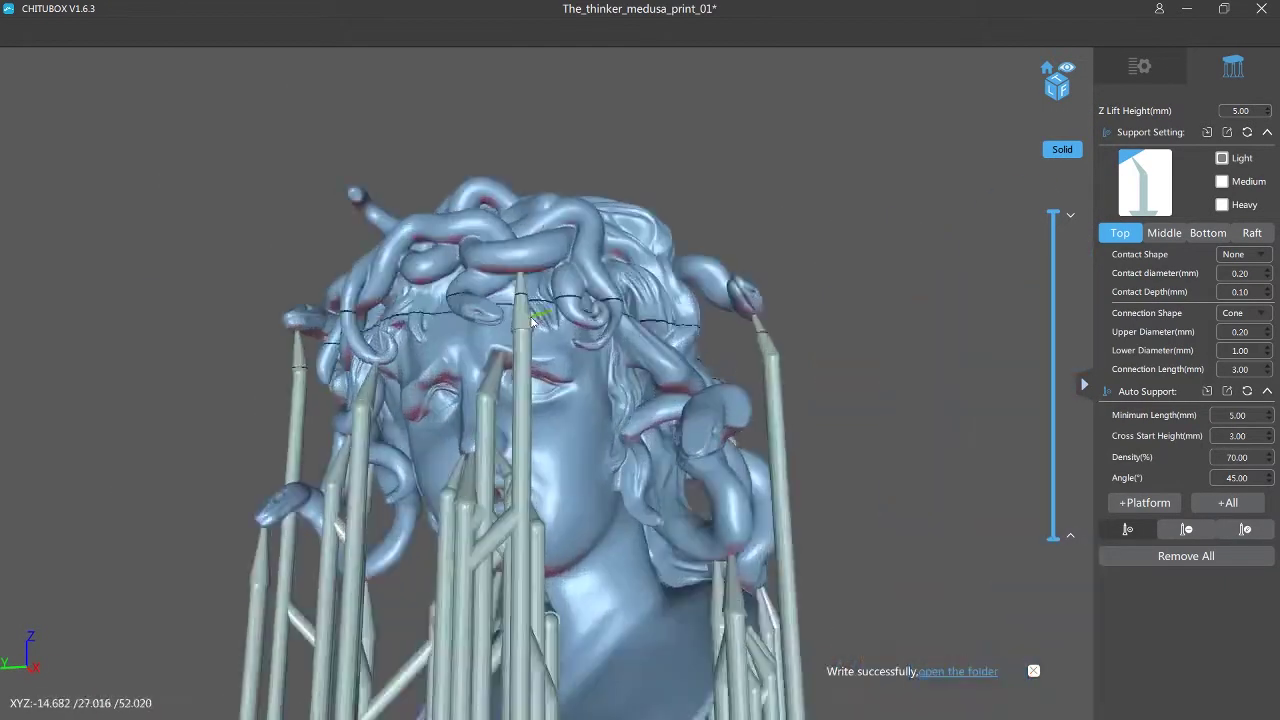
click(510, 360)
mouse_move(510, 360)
right_down()
mouse_move(537, 334)
mouse_move(483, 305)
mouse_move(516, 352)
right_up()
scroll(539, 326, down, 3)
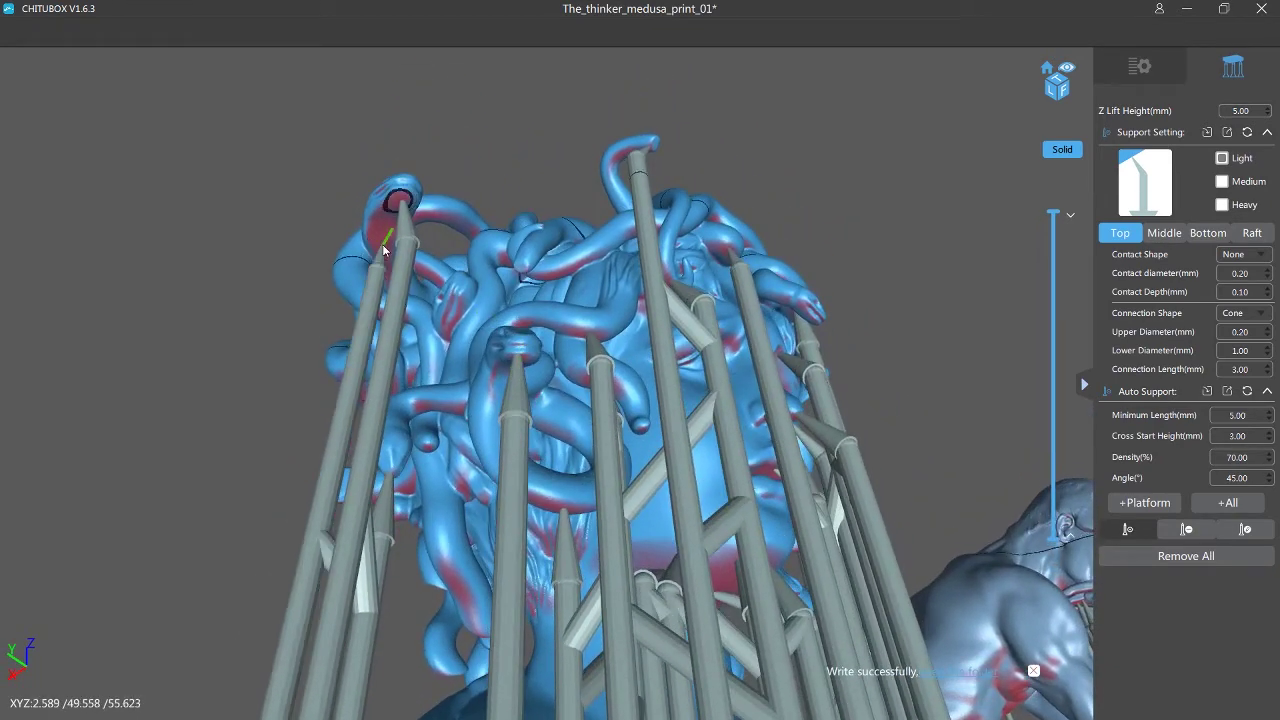
click(395, 205)
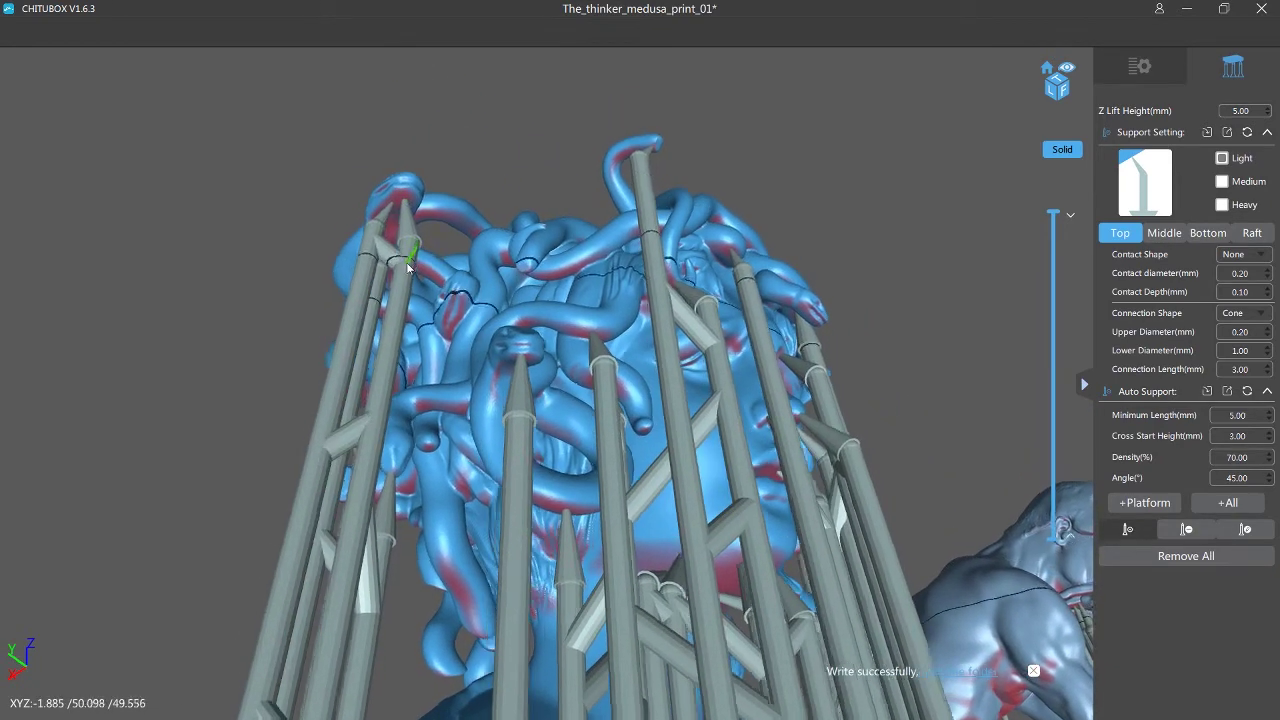
right_drag(409, 264, 541, 335)
click(592, 341)
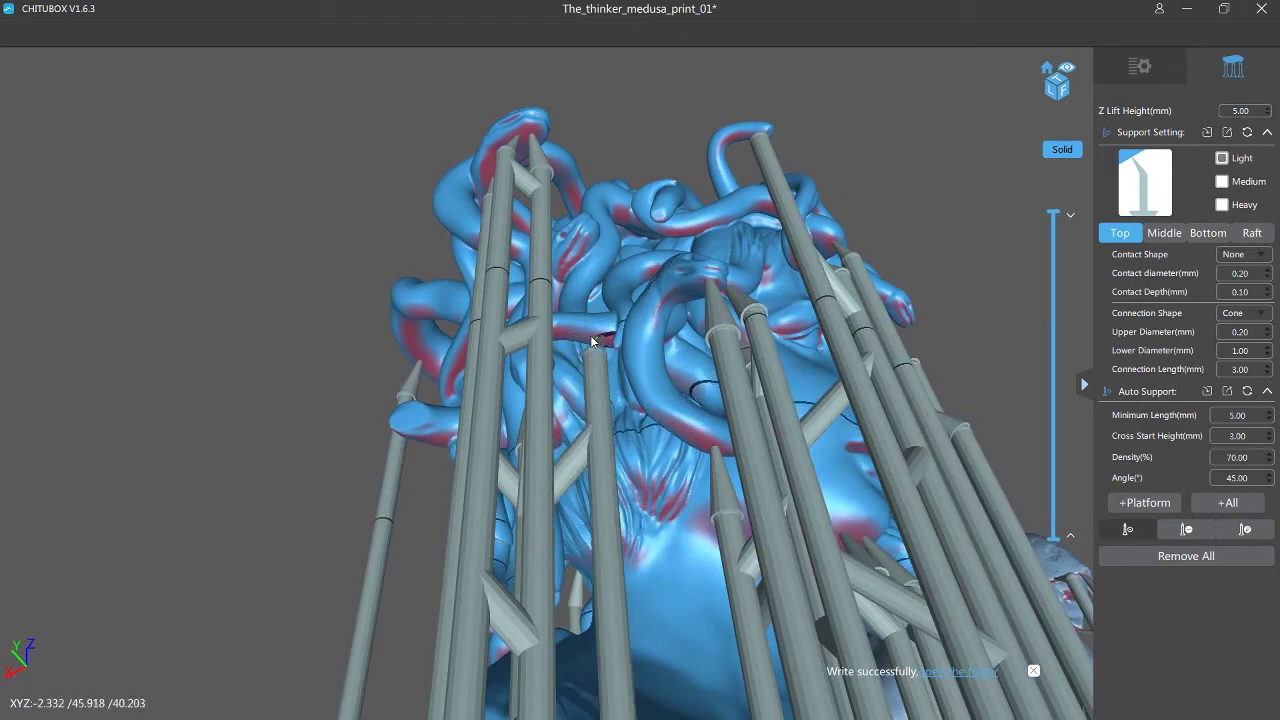
click(415, 314)
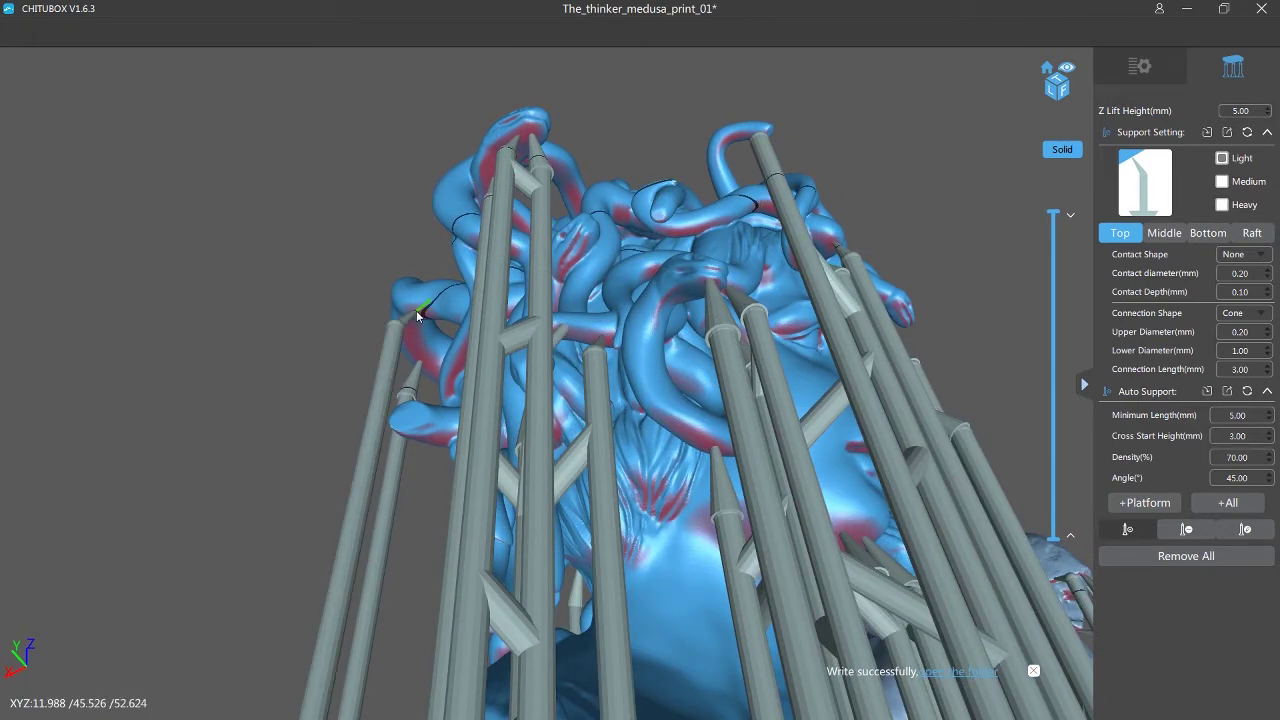
Add a light support under the brow ridge beside Medusa's eye.
right_drag(415, 314, 673, 372)
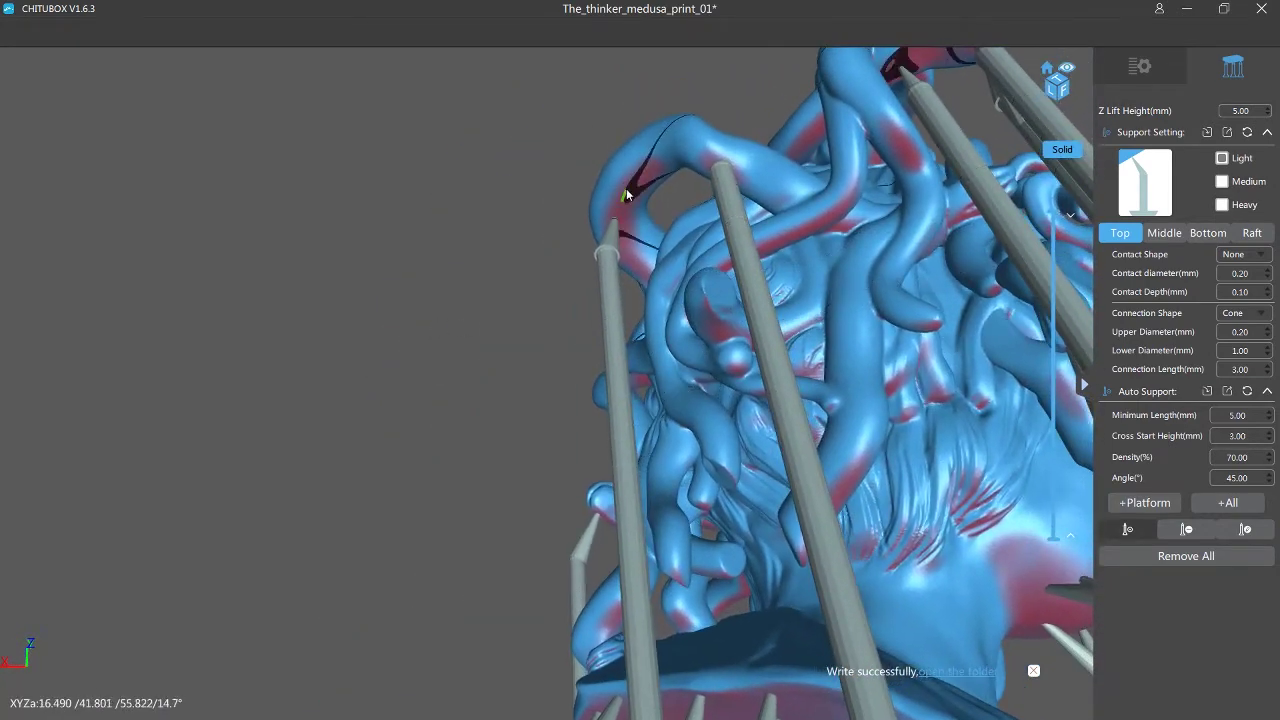
right_drag(626, 192, 625, 272)
right_drag(529, 227, 560, 495)
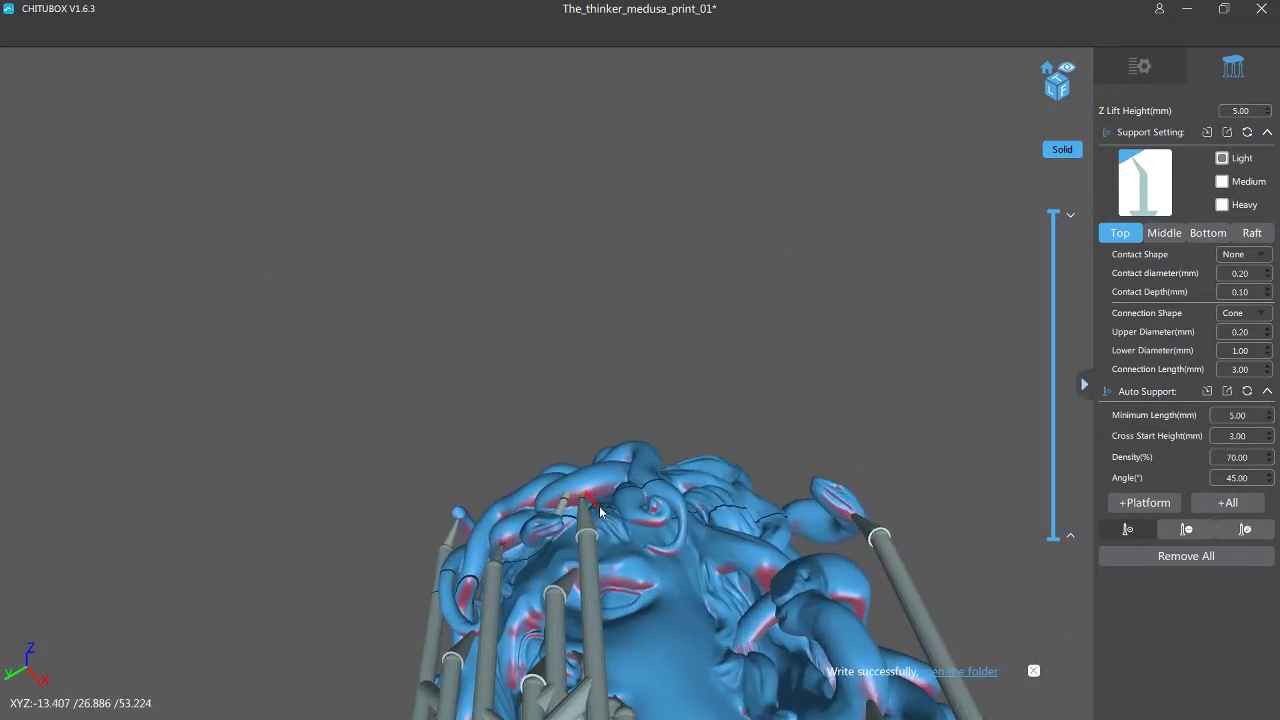
right_drag(779, 520, 601, 393)
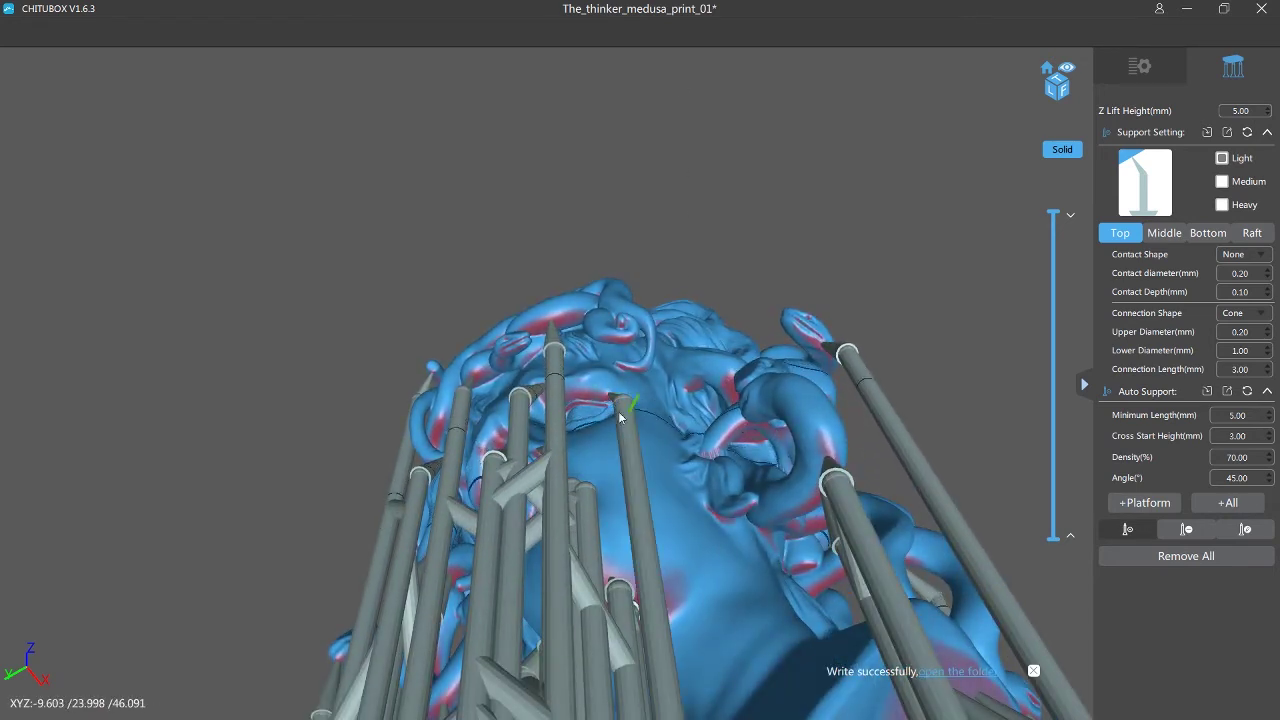
right_drag(593, 393, 673, 280)
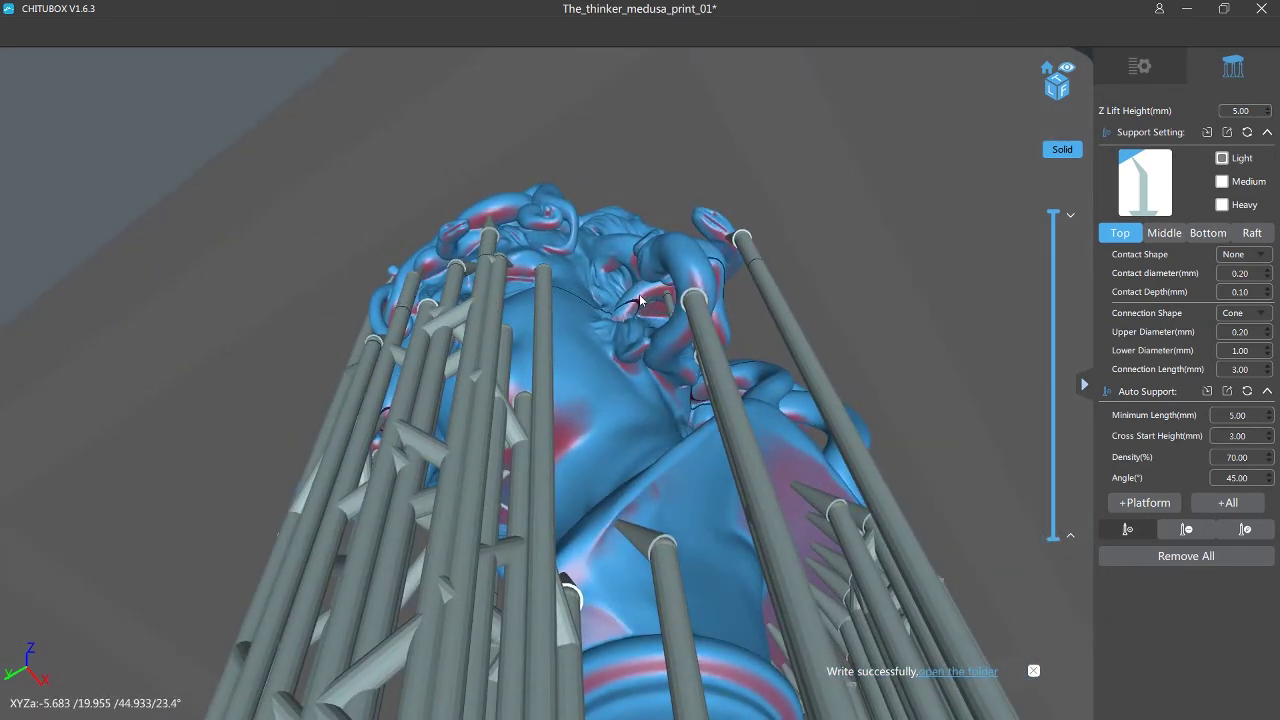
Add light supports under the curled snakes and hair at the side of Medusa's face above the neck.
right_drag(719, 343, 843, 376)
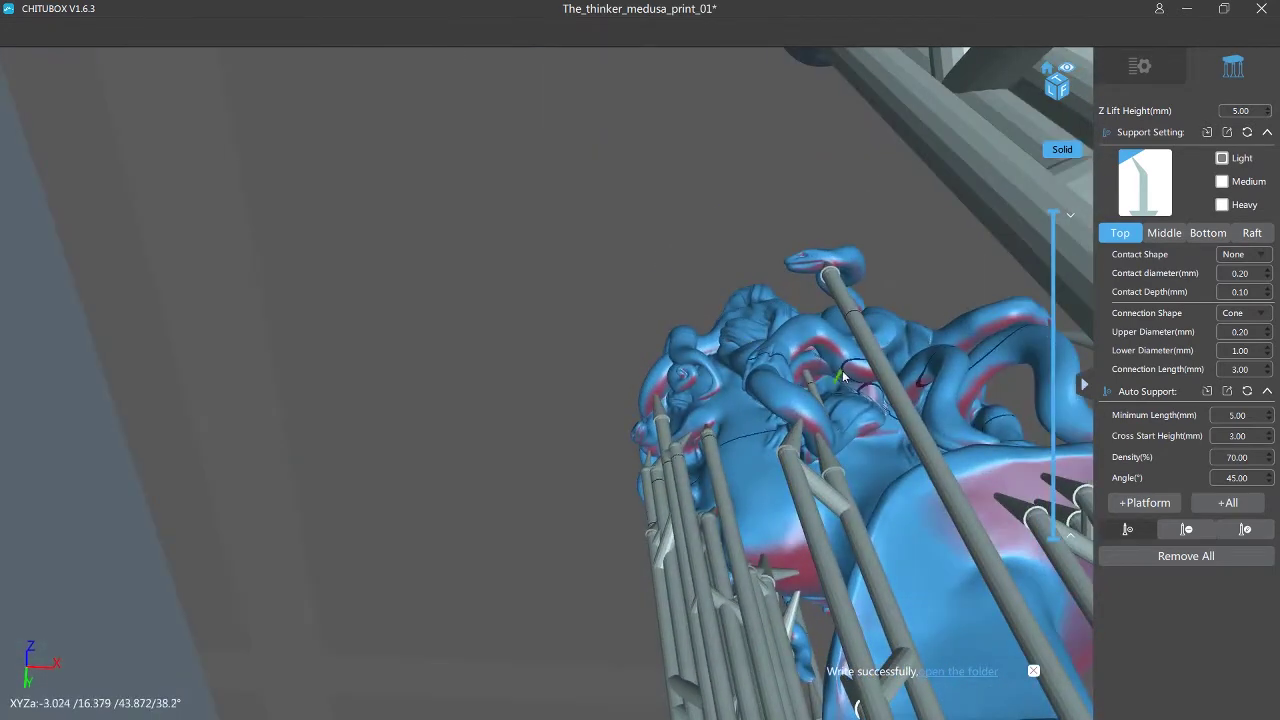
click(823, 346)
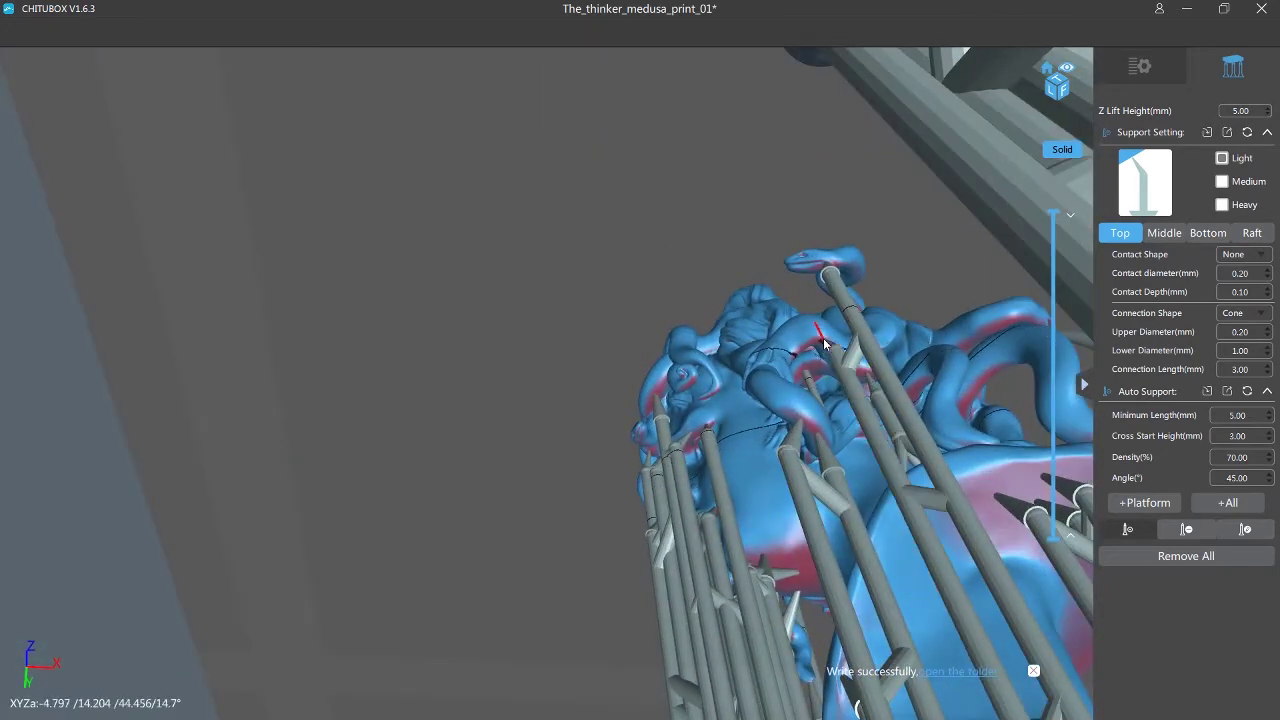
right_drag(876, 421, 106, 296)
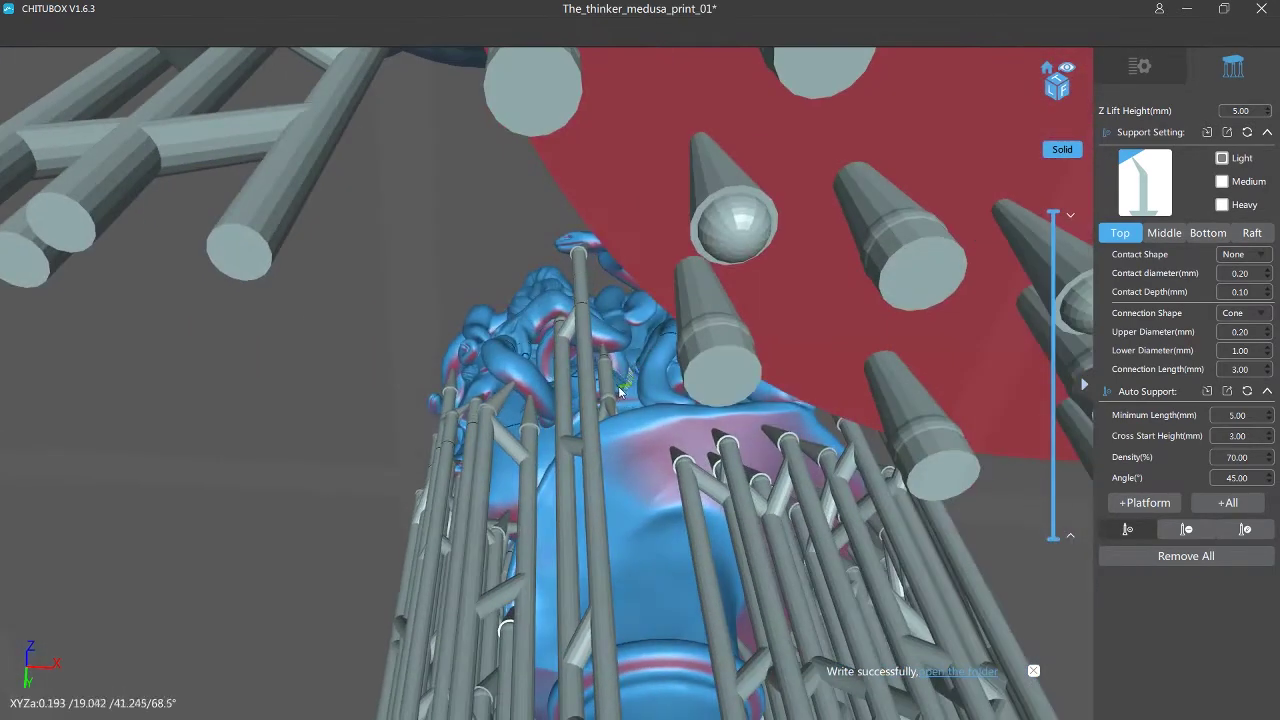
right_drag(543, 304, 634, 345)
scroll(632, 346, down, 5)
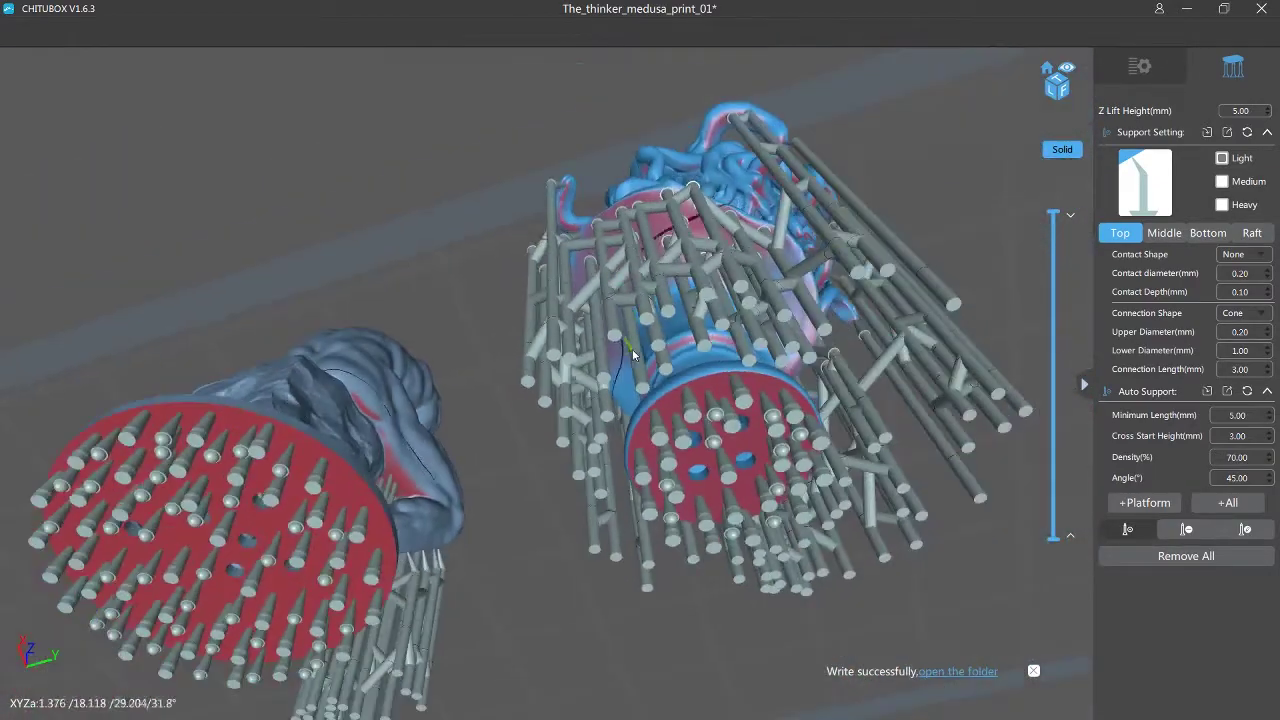
right_drag(419, 457, 448, 536)
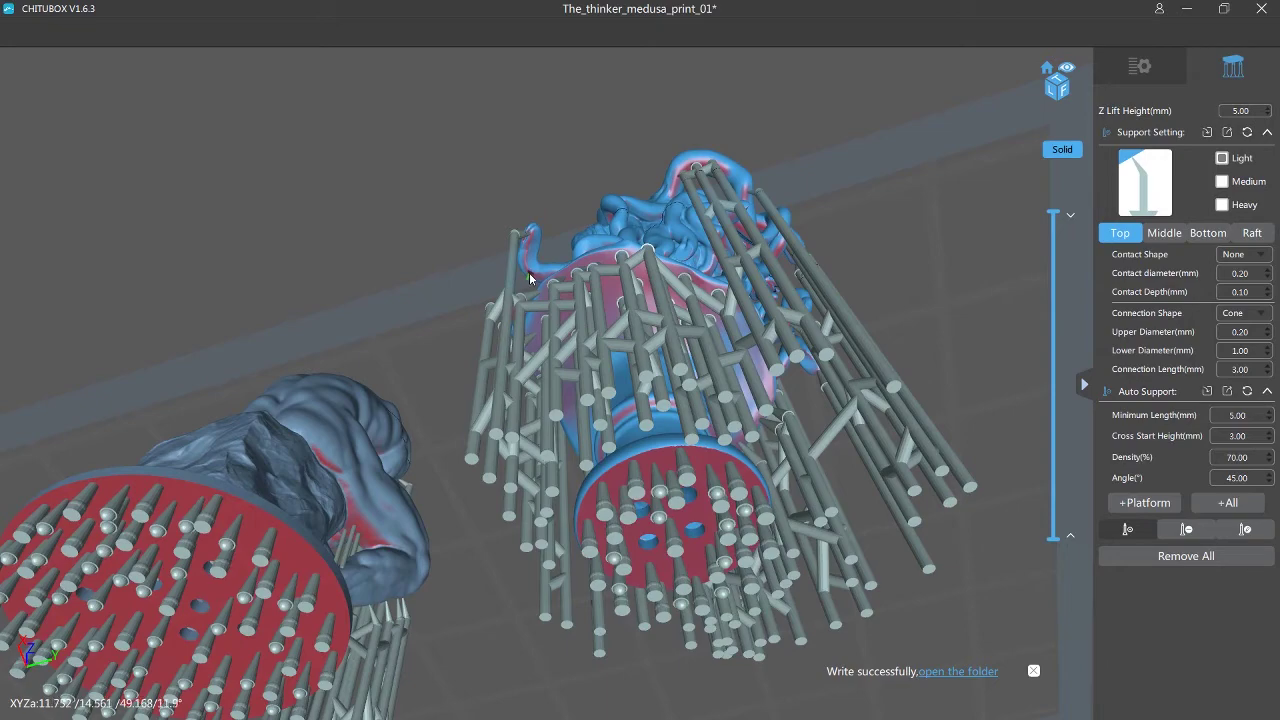
scroll(513, 300, down, 5)
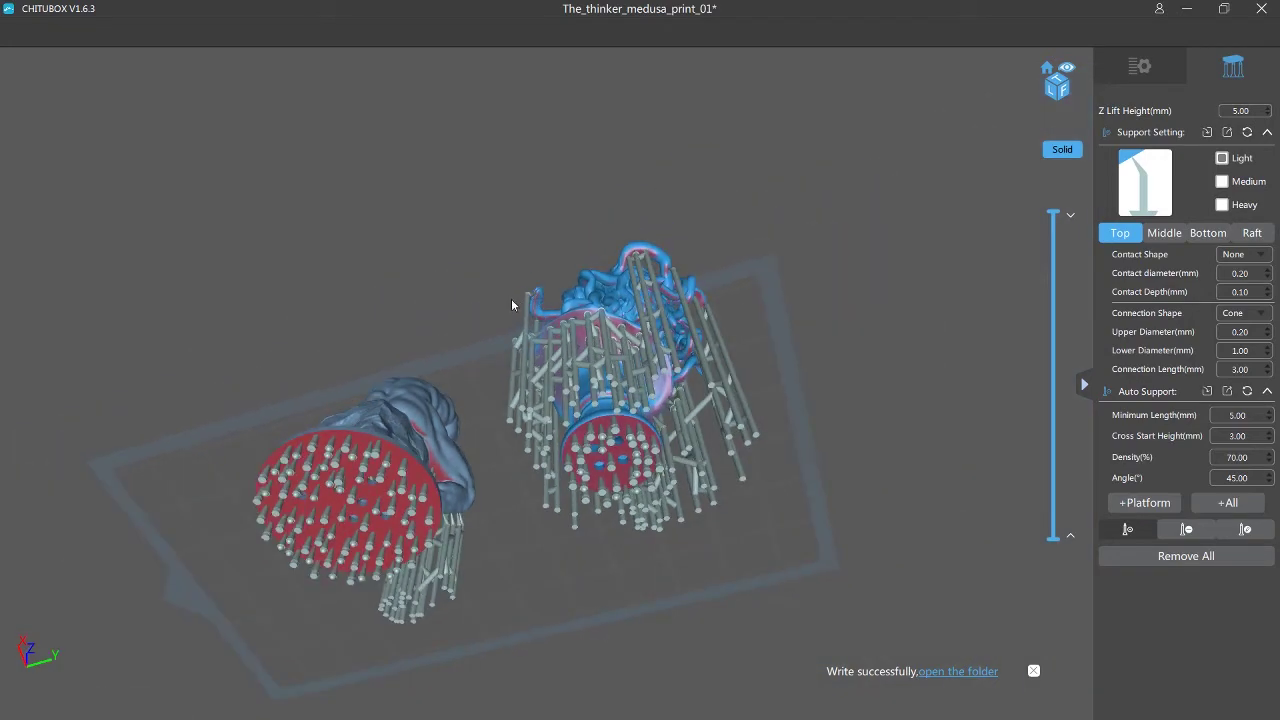
Add light supports under the snakes between the large arched snake and the raised snake head on Medusa's hair.
right_drag(513, 300, 480, 236)
scroll(577, 363, up, 8)
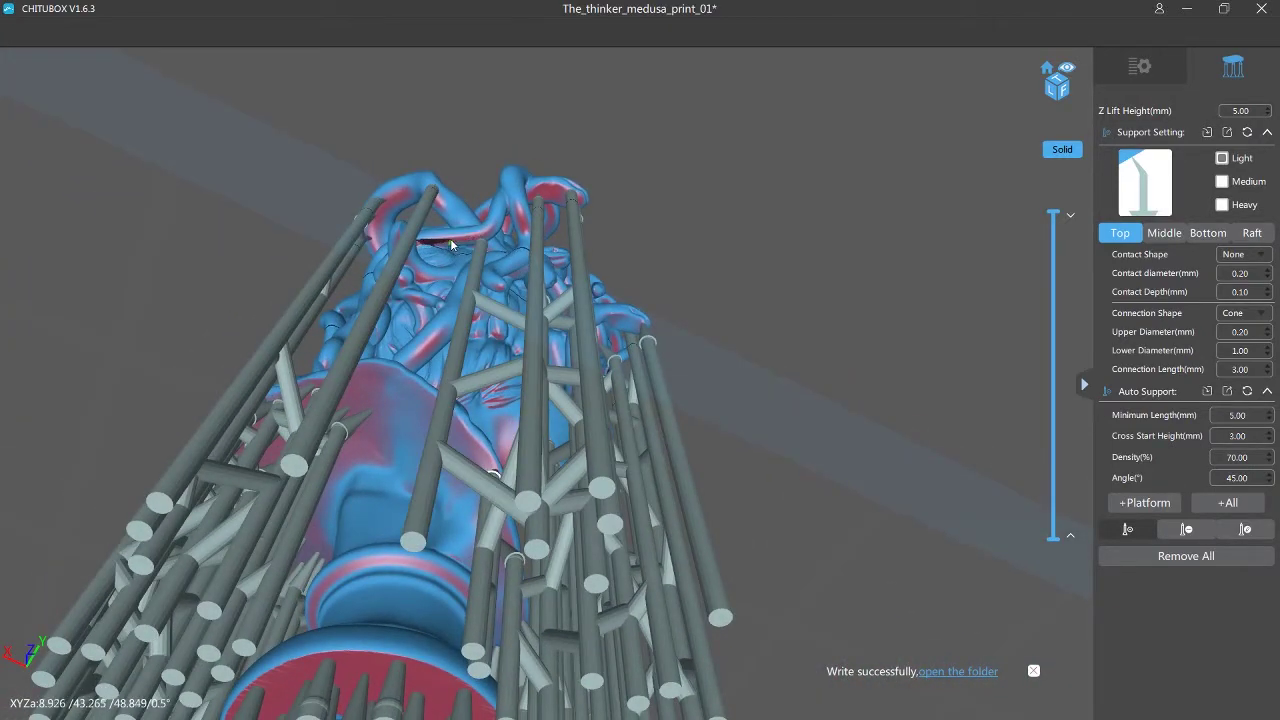
click(451, 241)
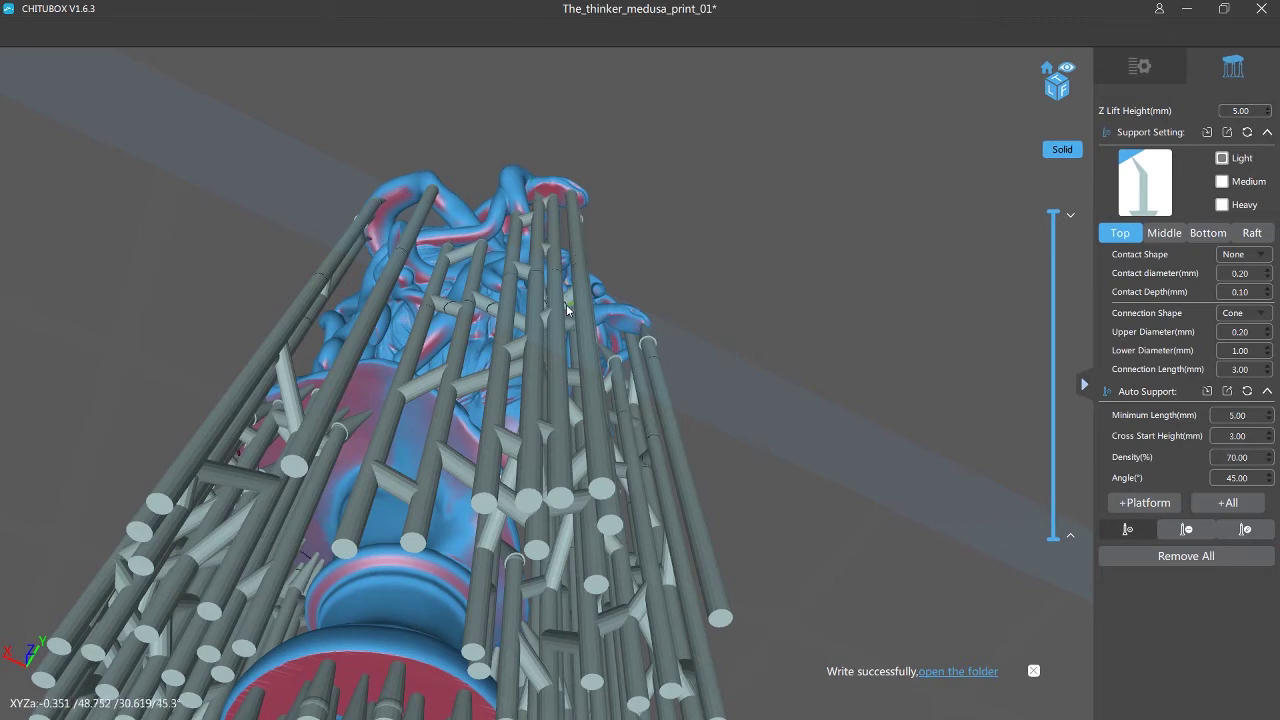
Add light supports under the hanging snake beside Medusa's face and the curled snakes above it.
right_drag(566, 304, 589, 255)
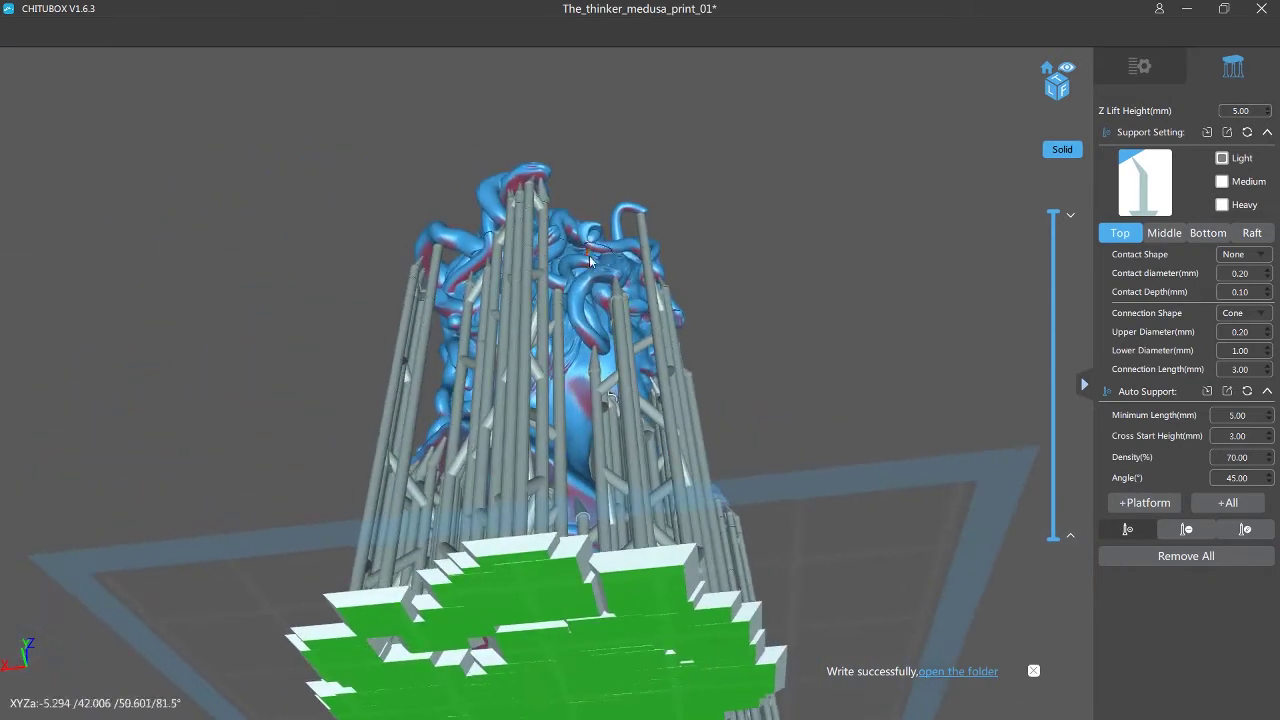
scroll(589, 255, up, 4)
click(643, 280)
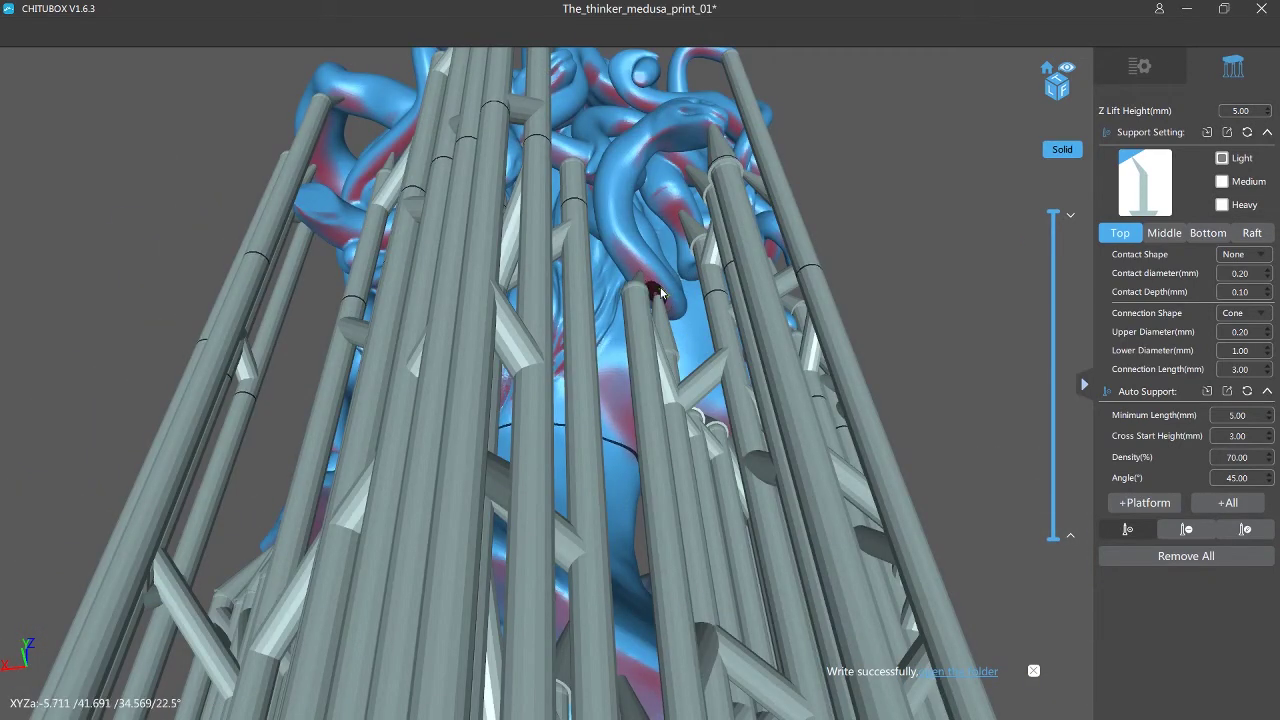
scroll(640, 200, down, 3)
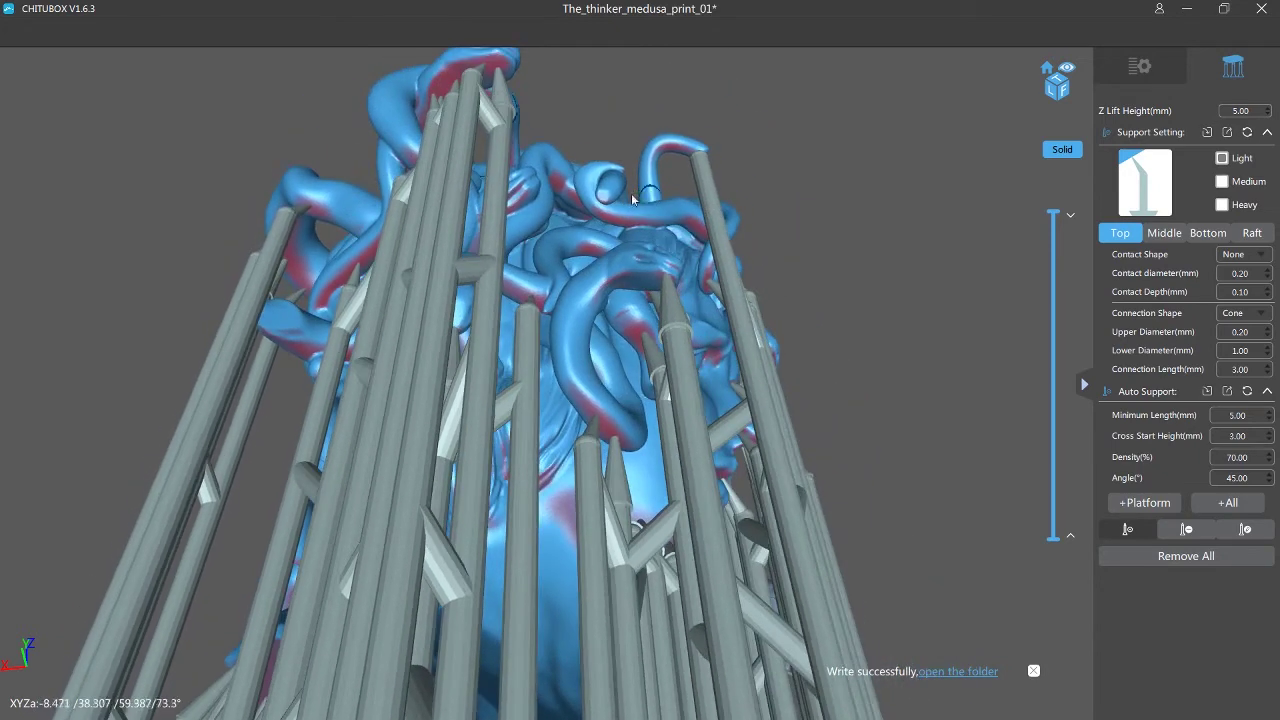
click(556, 177)
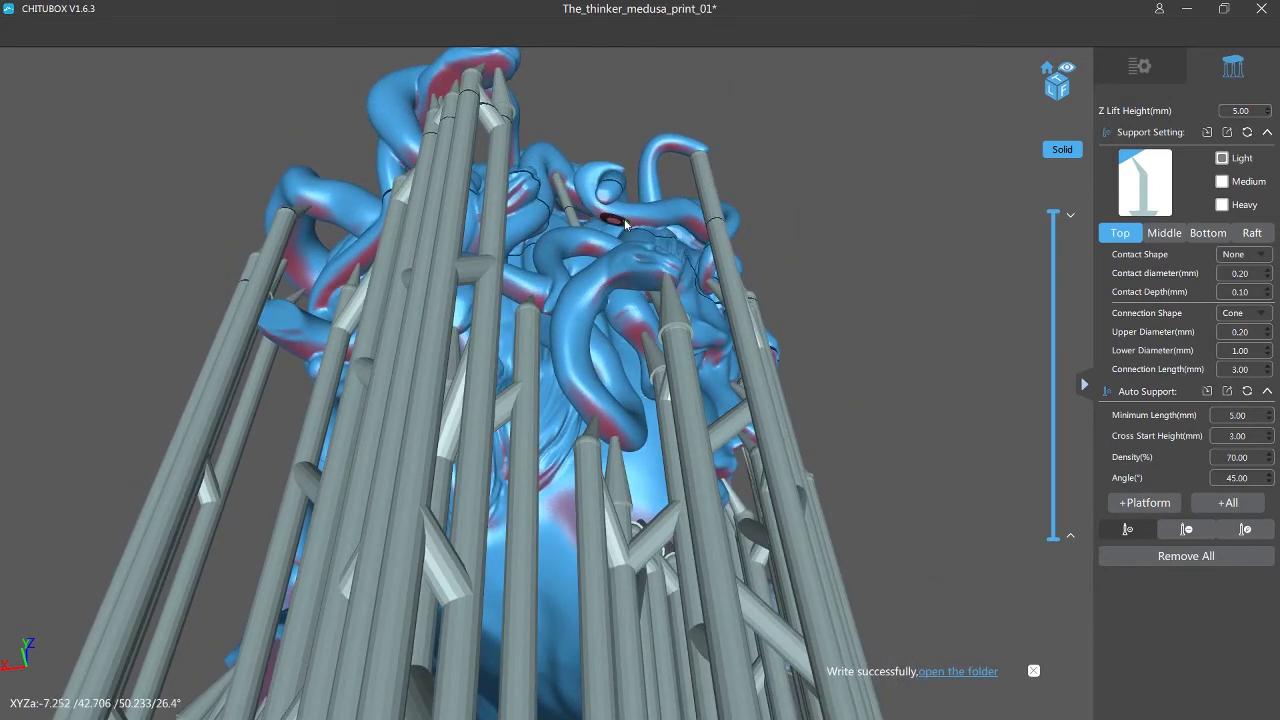
right_drag(699, 235, 706, 243)
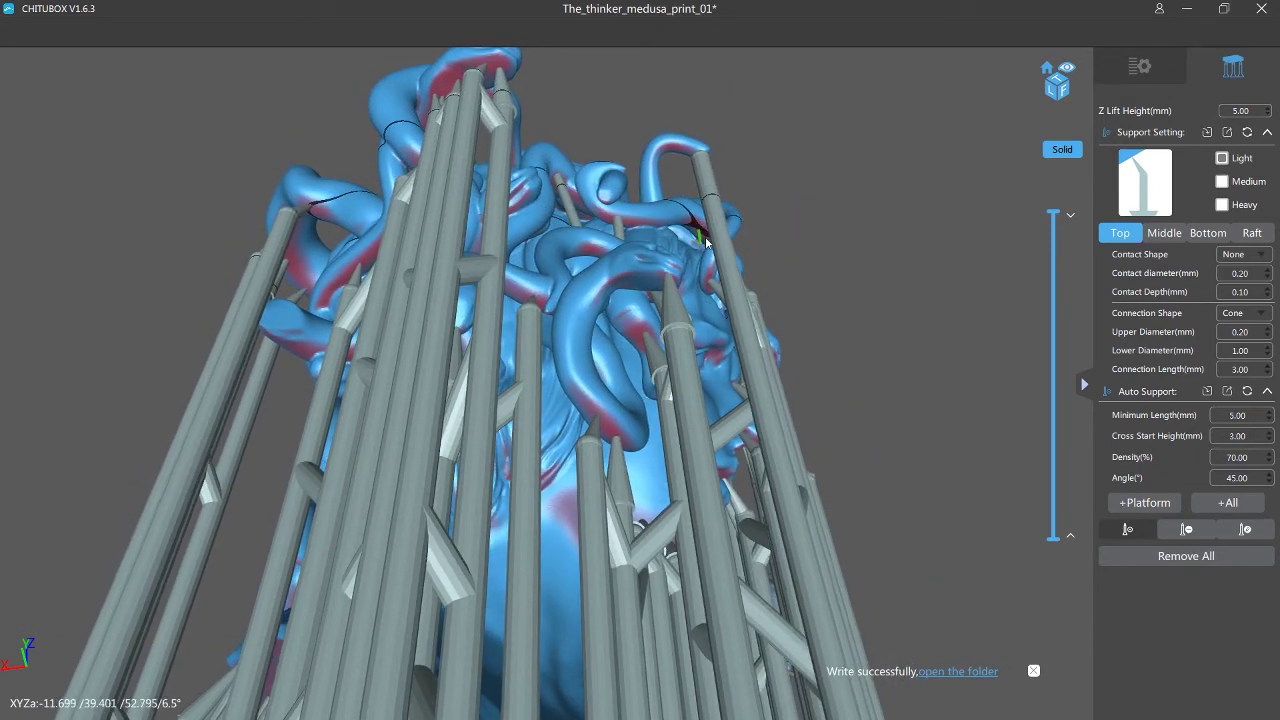
scroll(689, 300, down, 5)
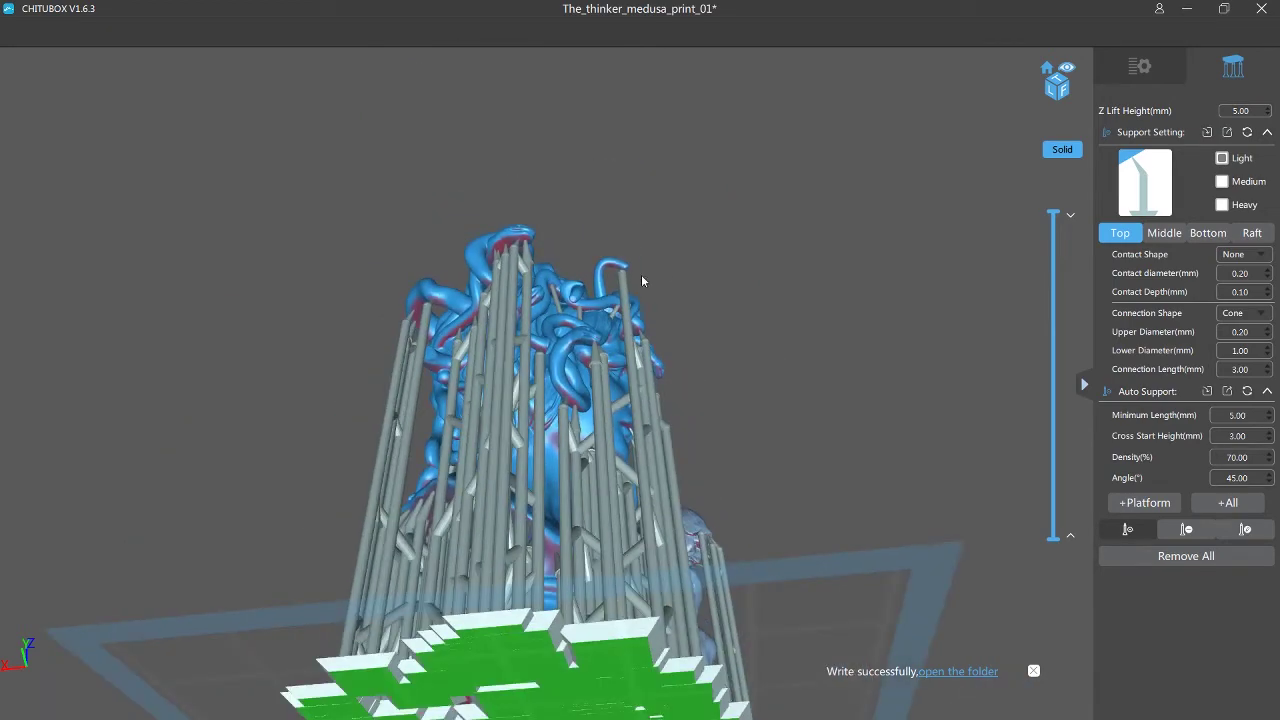
Add a light support under the snake body at the side of Medusa's forehead, behind the snake head.
right_drag(642, 277, 610, 336)
scroll(608, 338, up, 8)
scroll(643, 298, down, 8)
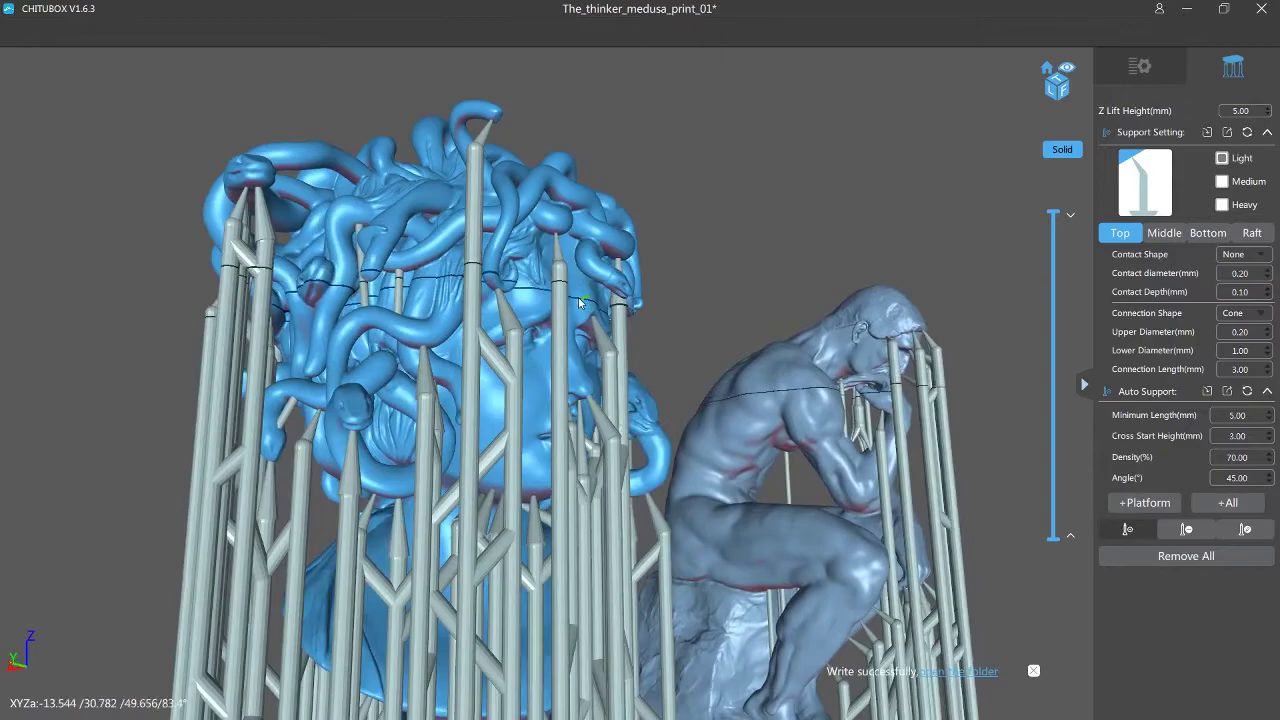
right_drag(579, 299, 661, 240)
scroll(661, 240, down, 1)
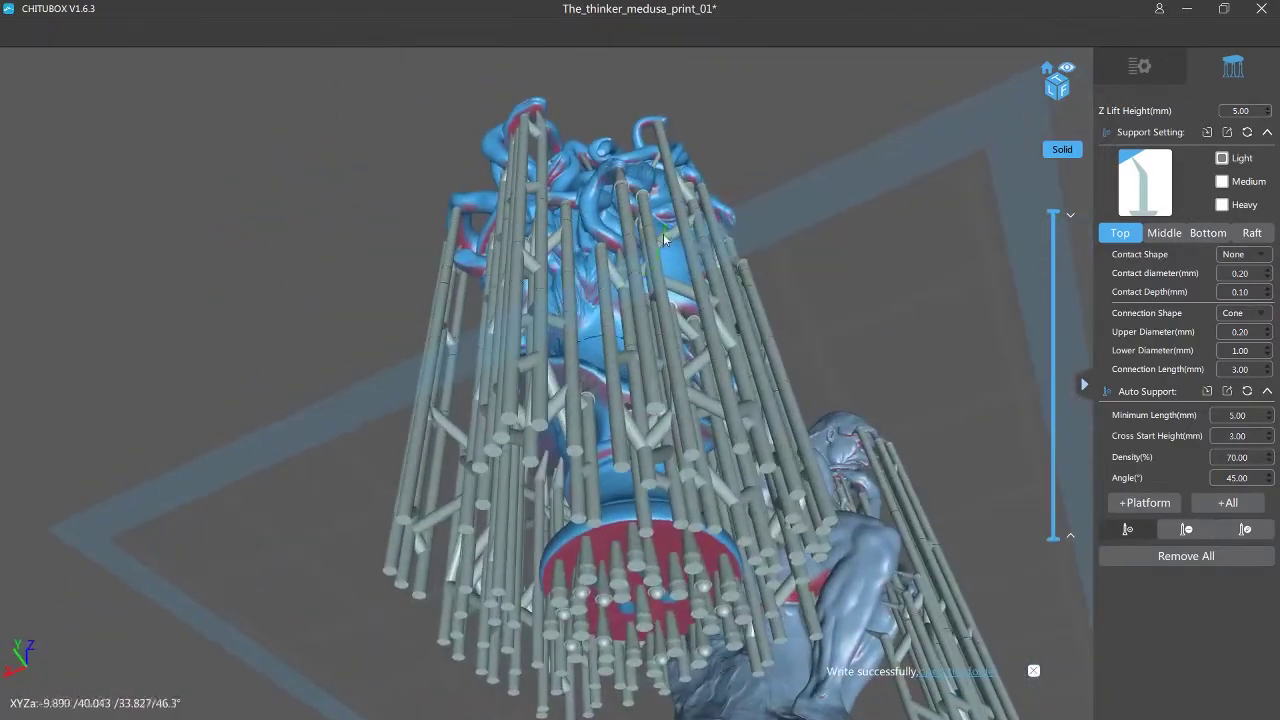
scroll(588, 302, up, 8)
scroll(735, 262, down, 4)
scroll(560, 385, up, 3)
scroll(576, 393, down, 7)
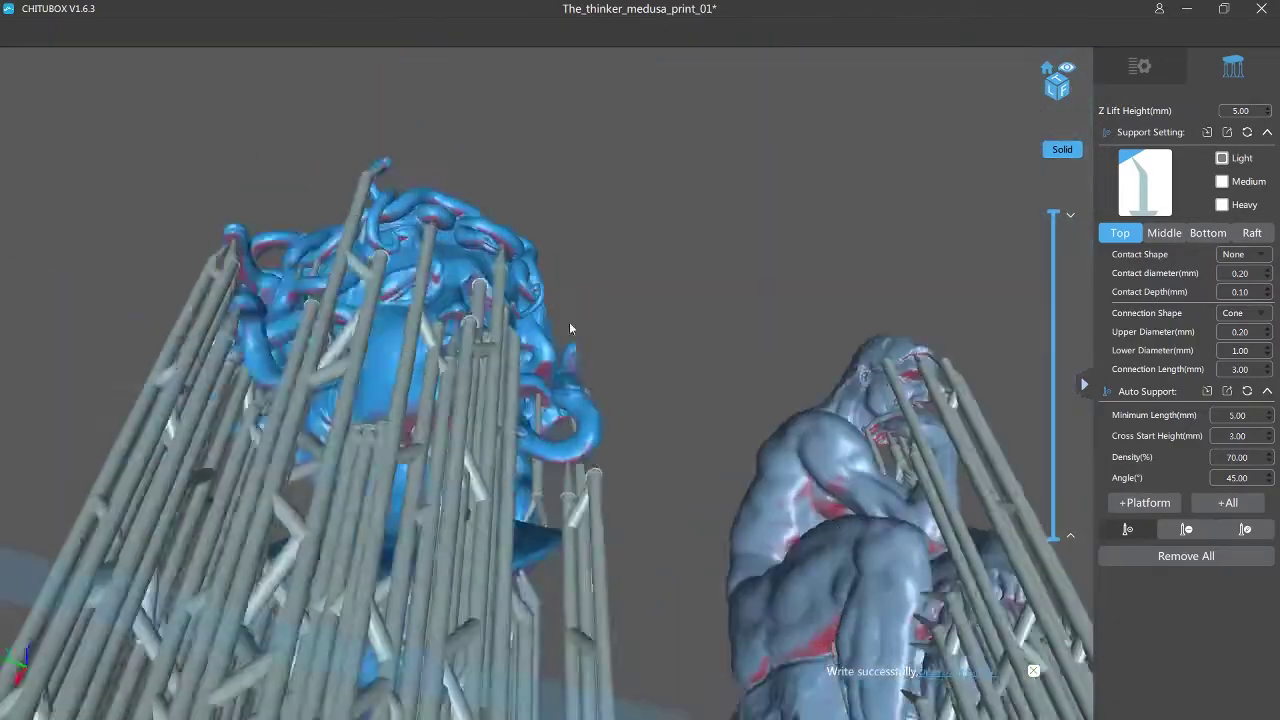
right_drag(569, 322, 622, 368)
scroll(446, 329, up, 4)
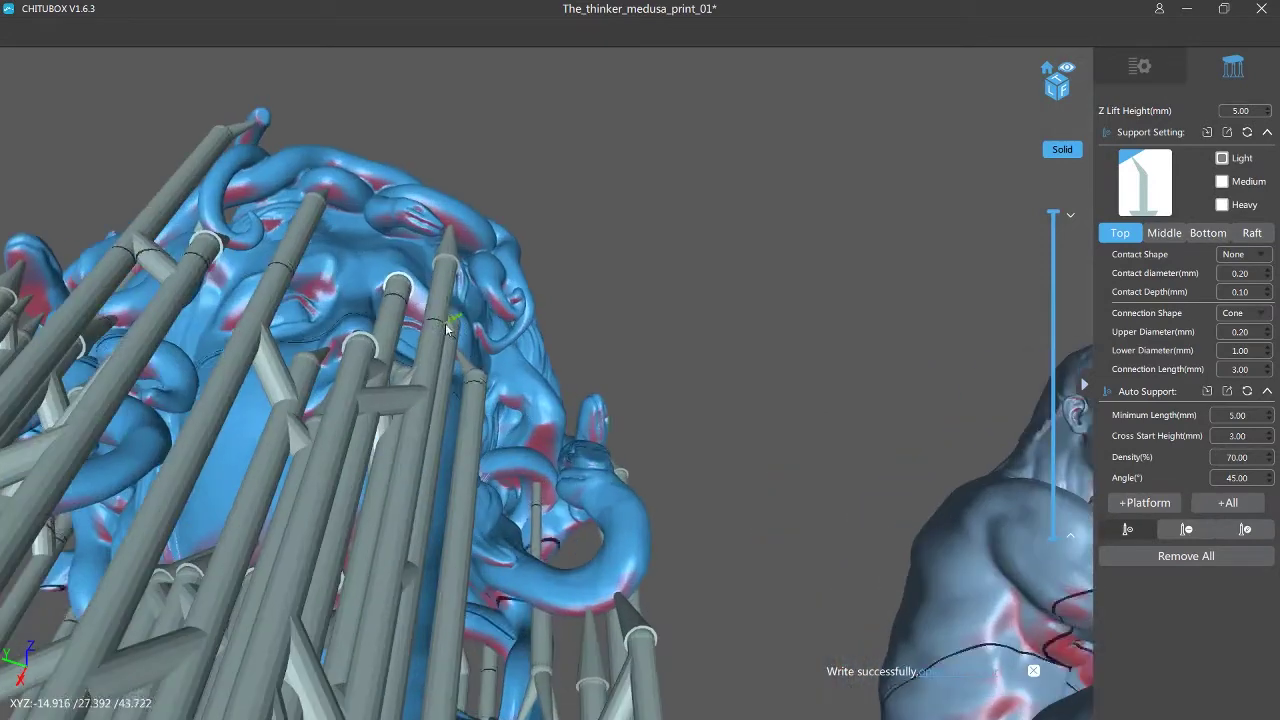
click(471, 235)
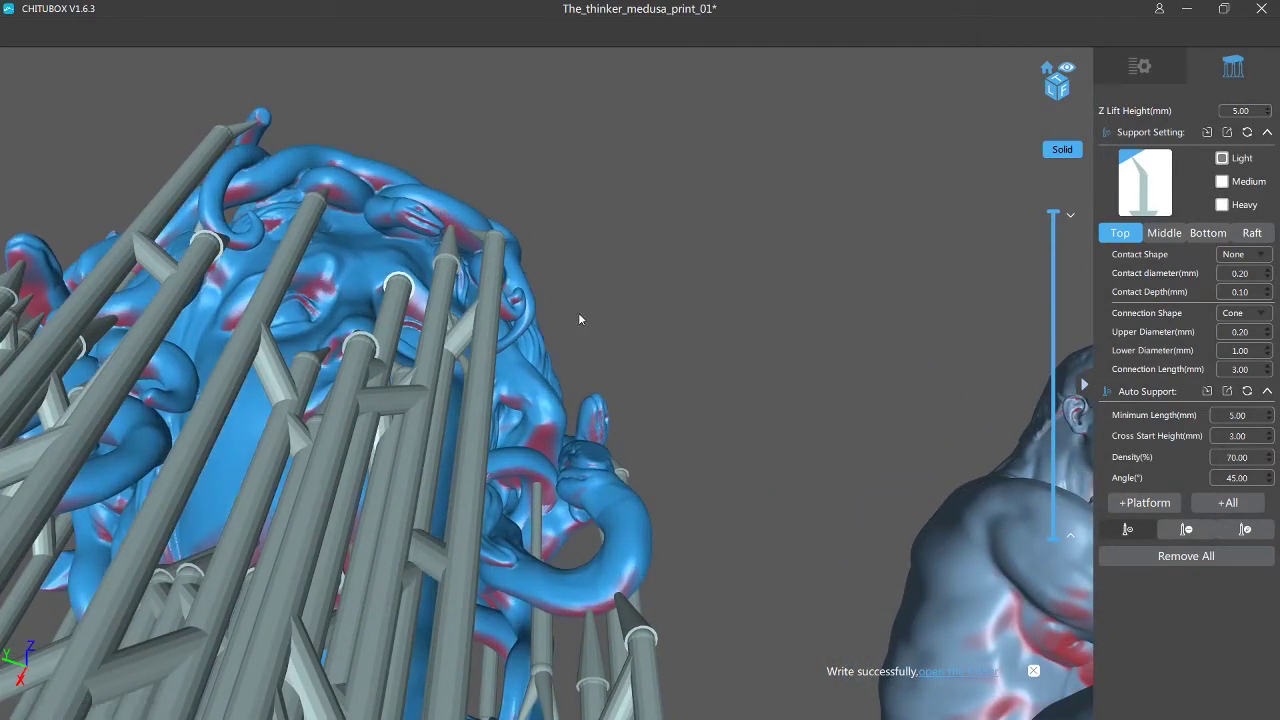
Add a light support under the hair lock at the side of Medusa's face, above the looping snake.
right_drag(578, 312, 604, 390)
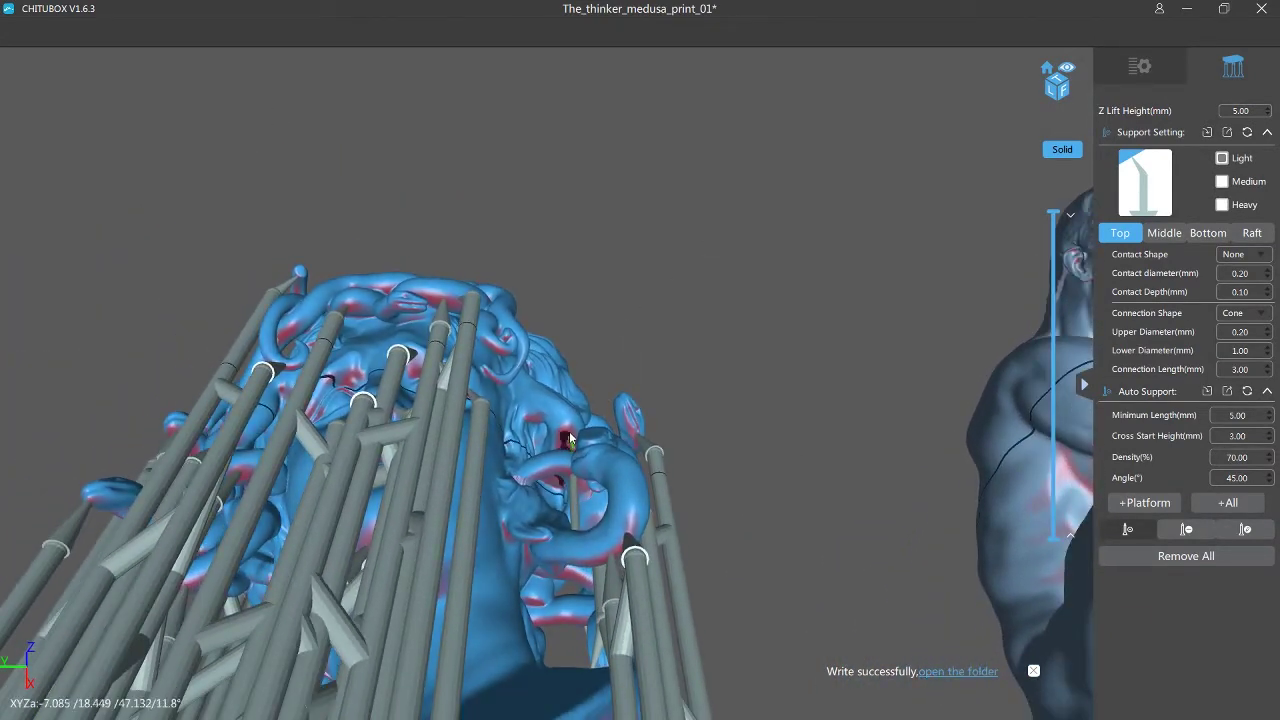
right_drag(573, 452, 584, 490)
scroll(600, 470, up, 5)
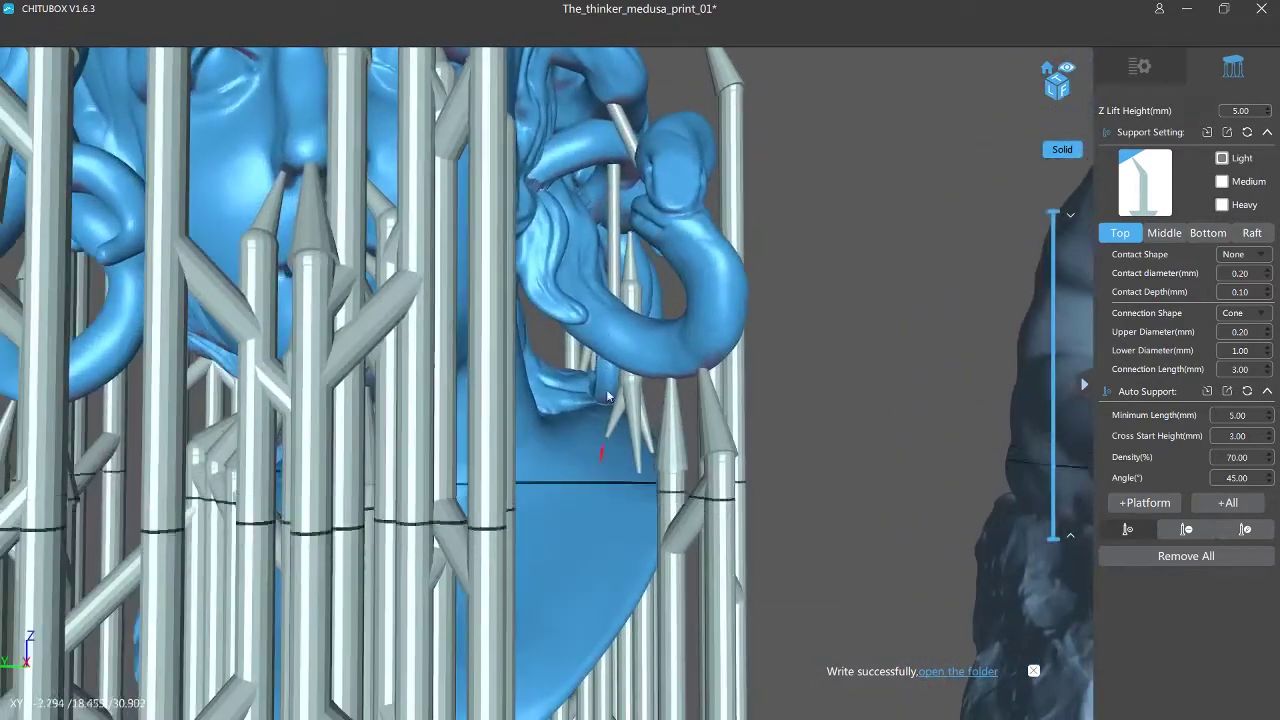
middle_drag(600, 300, 592, 425)
right_drag(588, 366, 618, 387)
scroll(582, 446, down, 8)
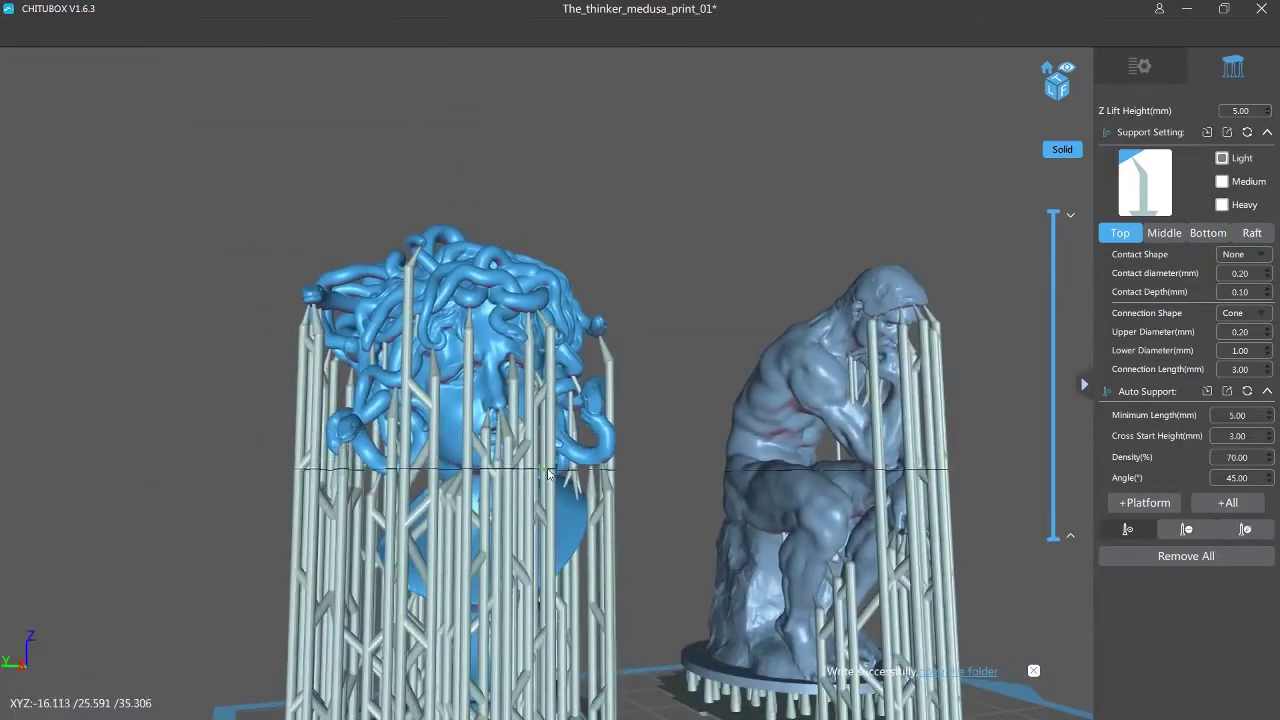
Add light supports from below under the large arched snake at the back of Medusa's head.
middle_drag(532, 471, 546, 350)
right_drag(546, 350, 634, 400)
middle_drag(637, 285, 643, 414)
right_drag(643, 414, 713, 276)
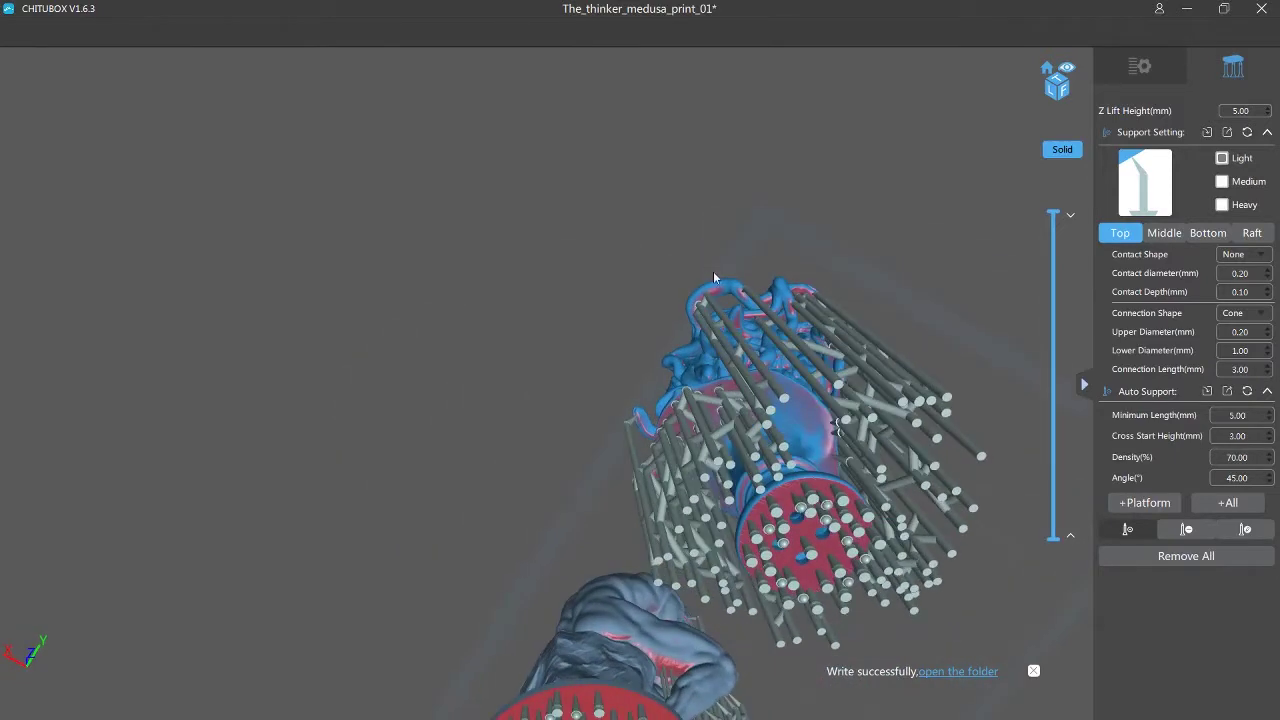
scroll(800, 310, up, 5)
right_drag(612, 340, 410, 322)
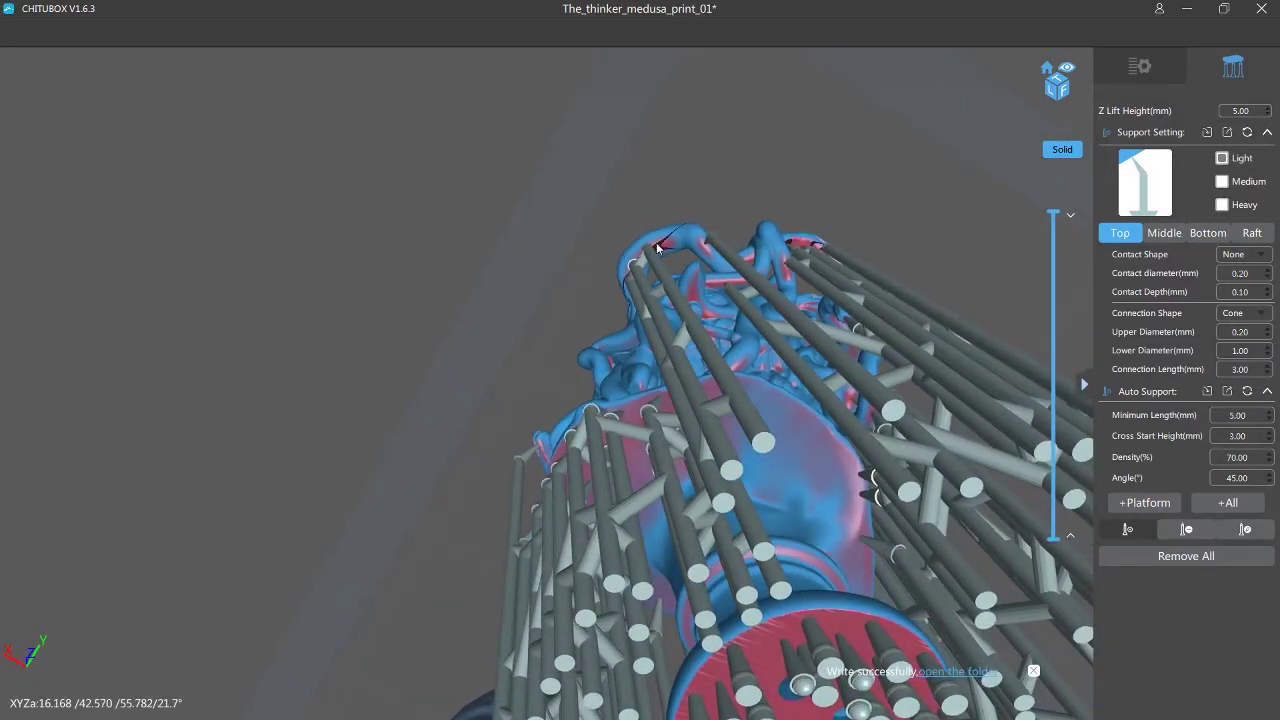
scroll(489, 290, down, 6)
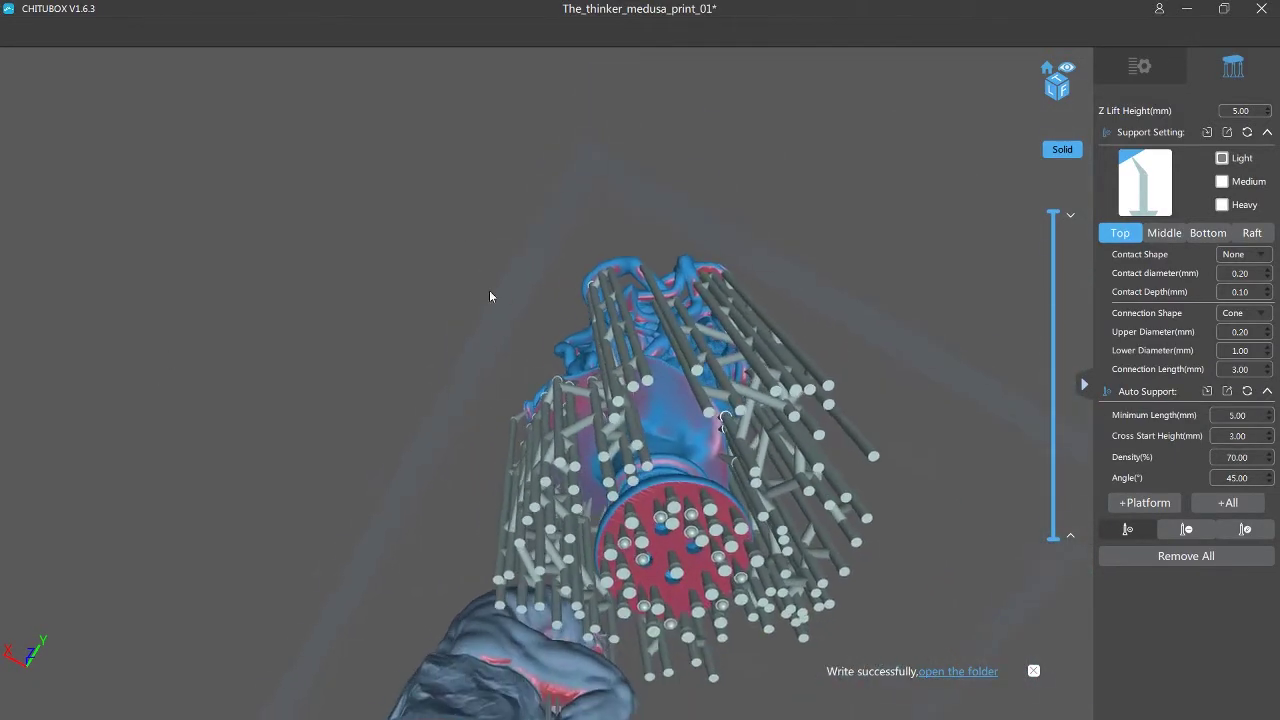
Examine Medusa's base from below, the support feet and the side of her face for areas lacking support.
right_drag(438, 3, 440, 2)
right_drag(638, 420, 572, 366)
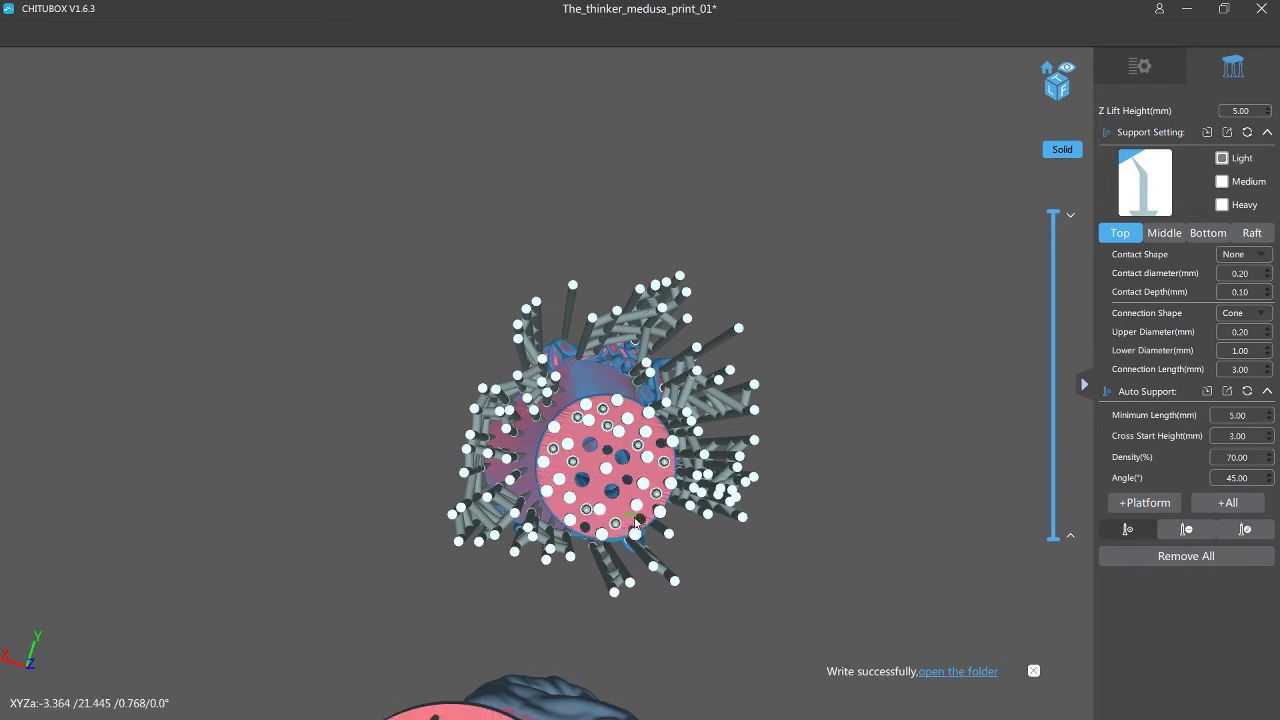
drag(560, 465, 627, 375)
right_drag(516, 549, 964, 266)
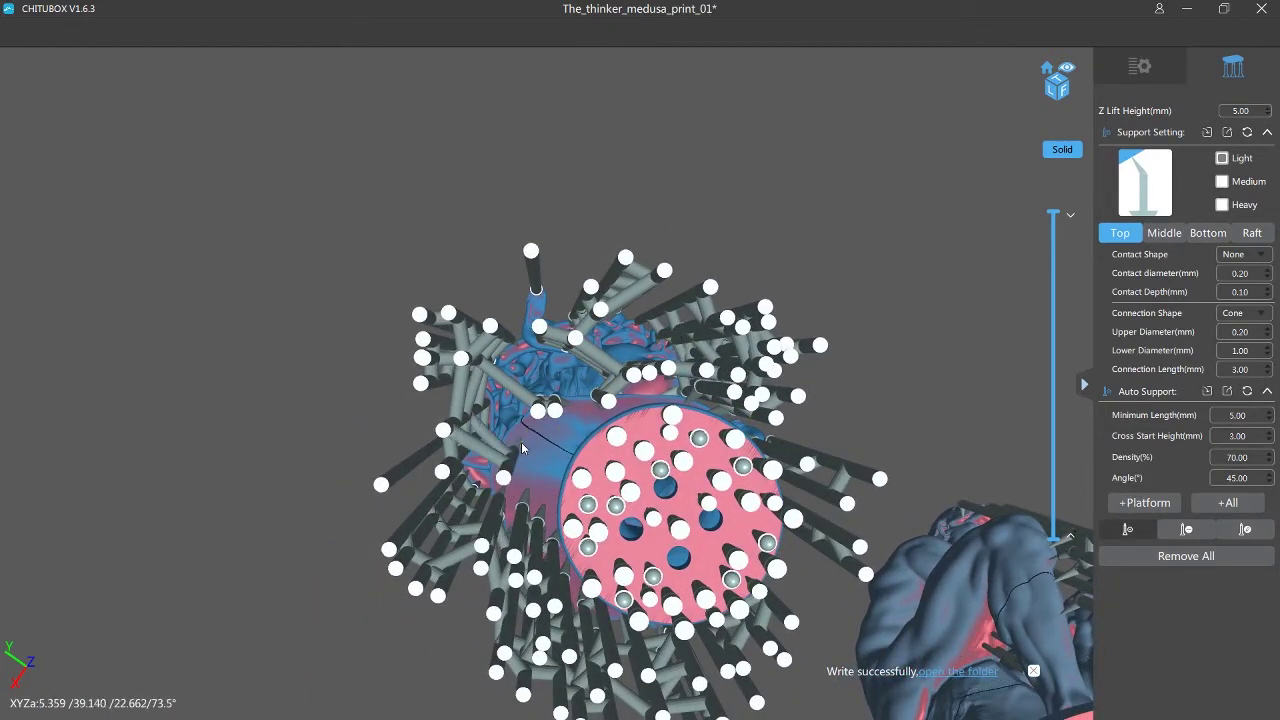
right_drag(555, 439, 680, 480)
scroll(585, 349, up, 5)
scroll(684, 408, down, 5)
scroll(672, 400, up, 8)
middle_drag(667, 353, 690, 525)
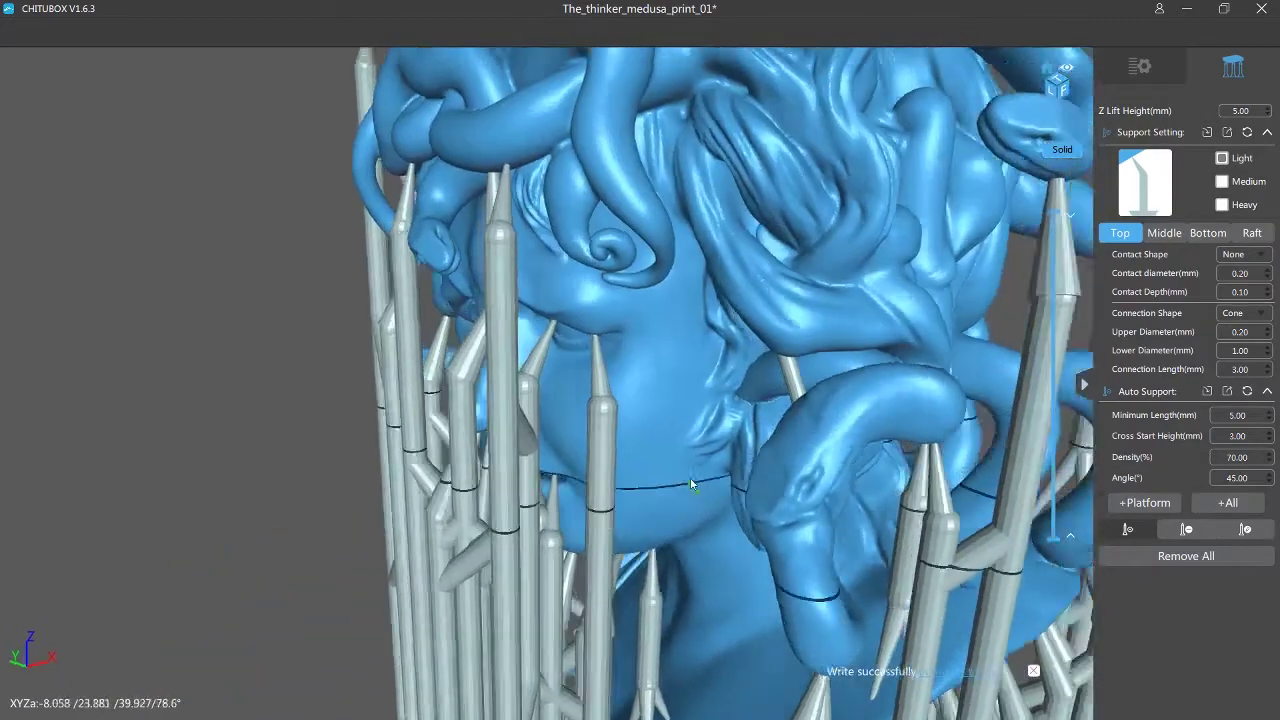
right_drag(691, 486, 680, 402)
scroll(746, 474, down, 5)
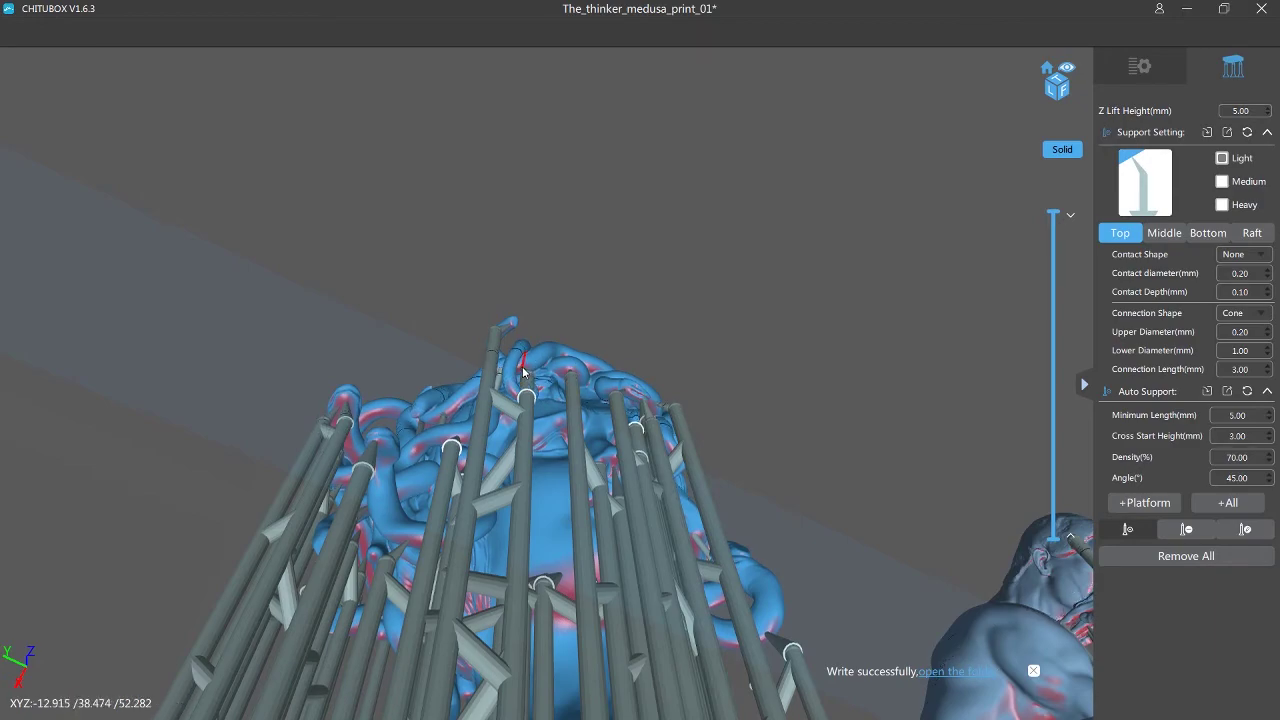
Add light supports under the snakes crossing the front of Medusa's hair above her forehead.
right_drag(522, 372, 518, 412)
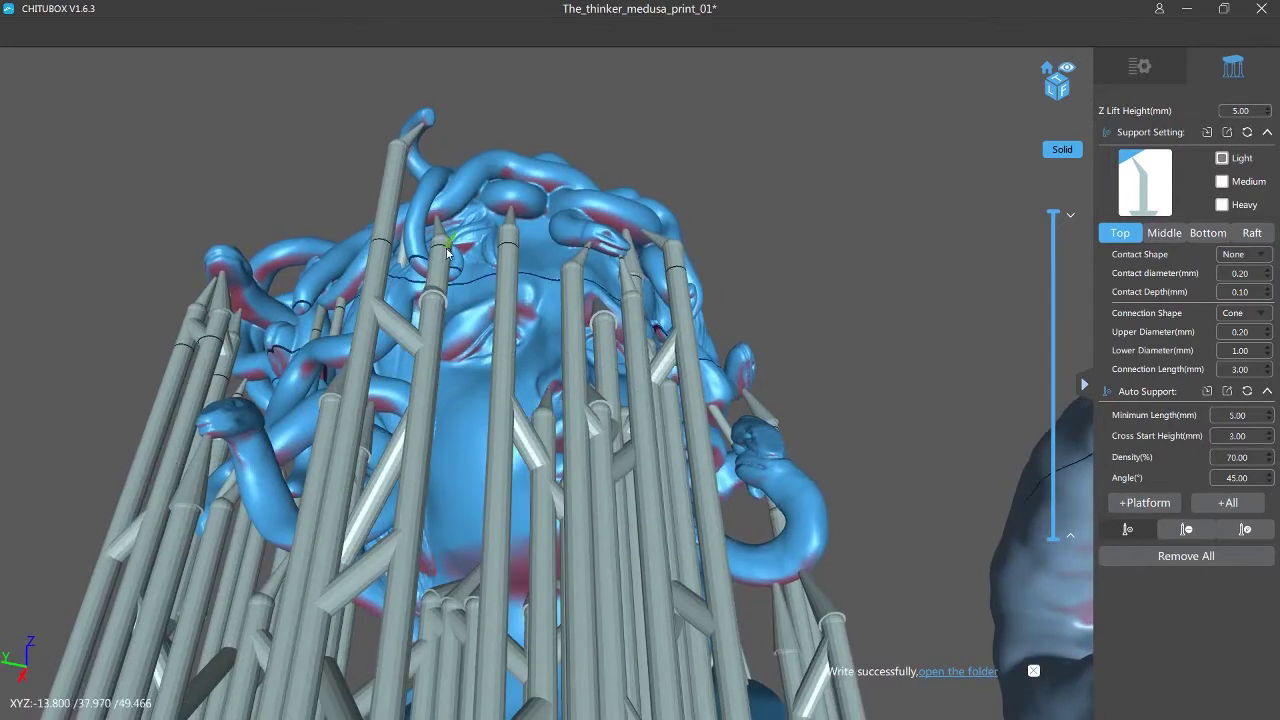
click(508, 169)
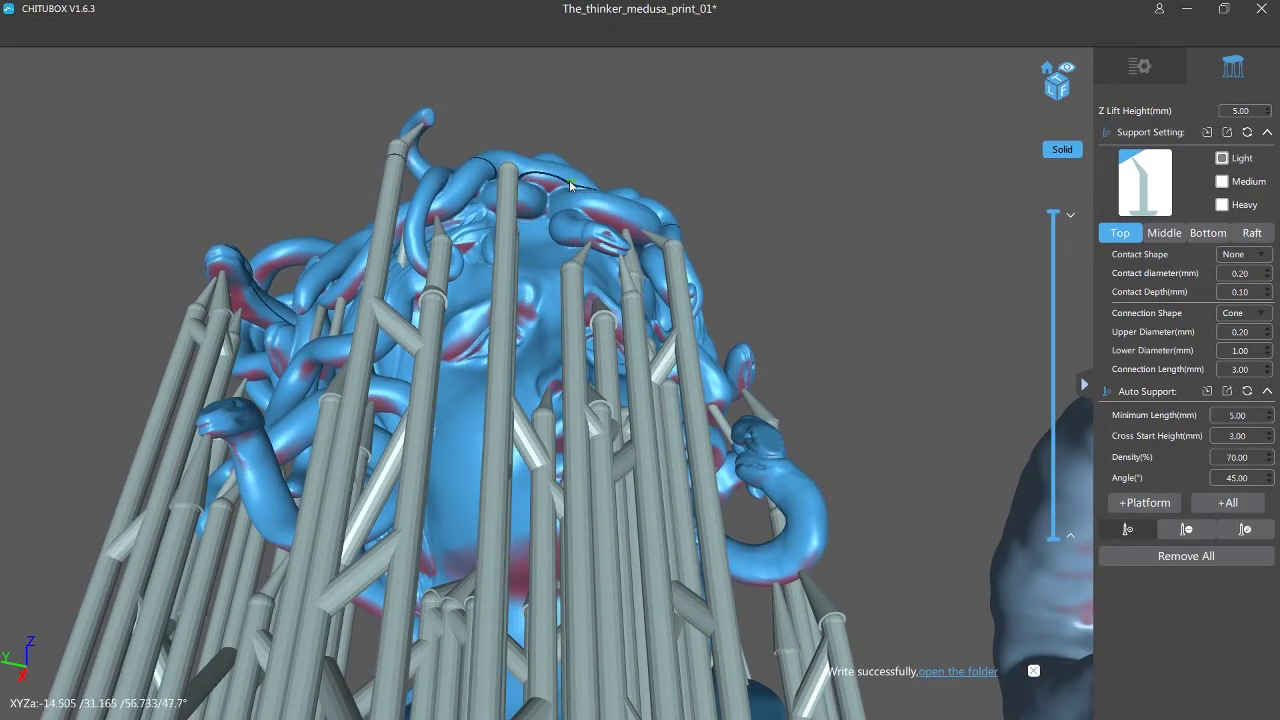
click(522, 208)
Add light supports under the curled snake tip and the snake loop below it at the side of Medusa's head.
right_drag(522, 212, 601, 308)
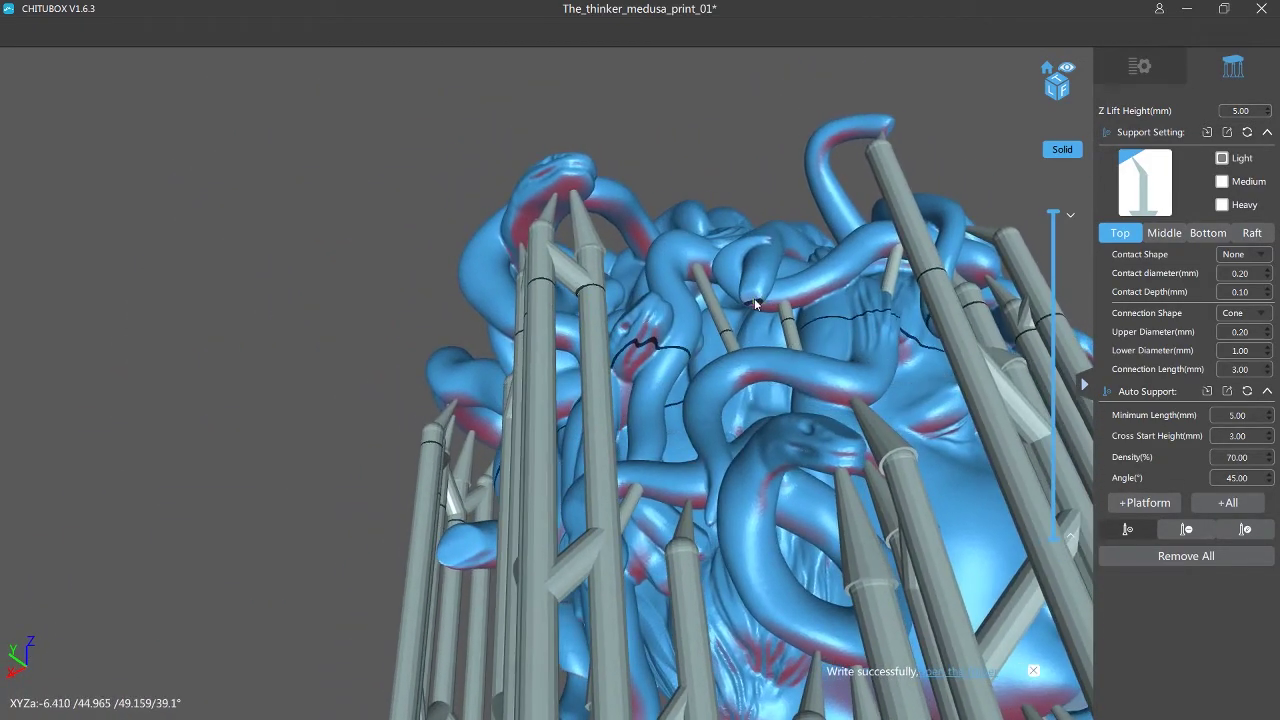
scroll(759, 343, down, 3)
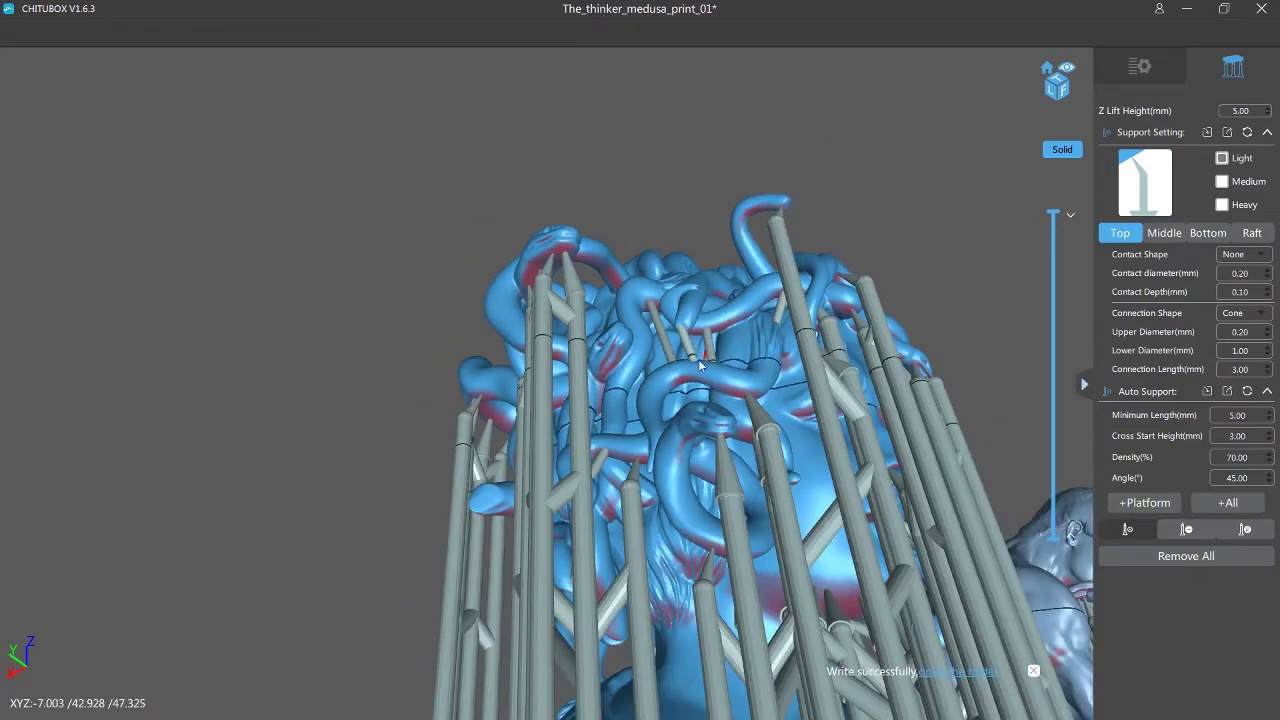
right_drag(700, 366, 589, 368)
scroll(617, 390, up, 5)
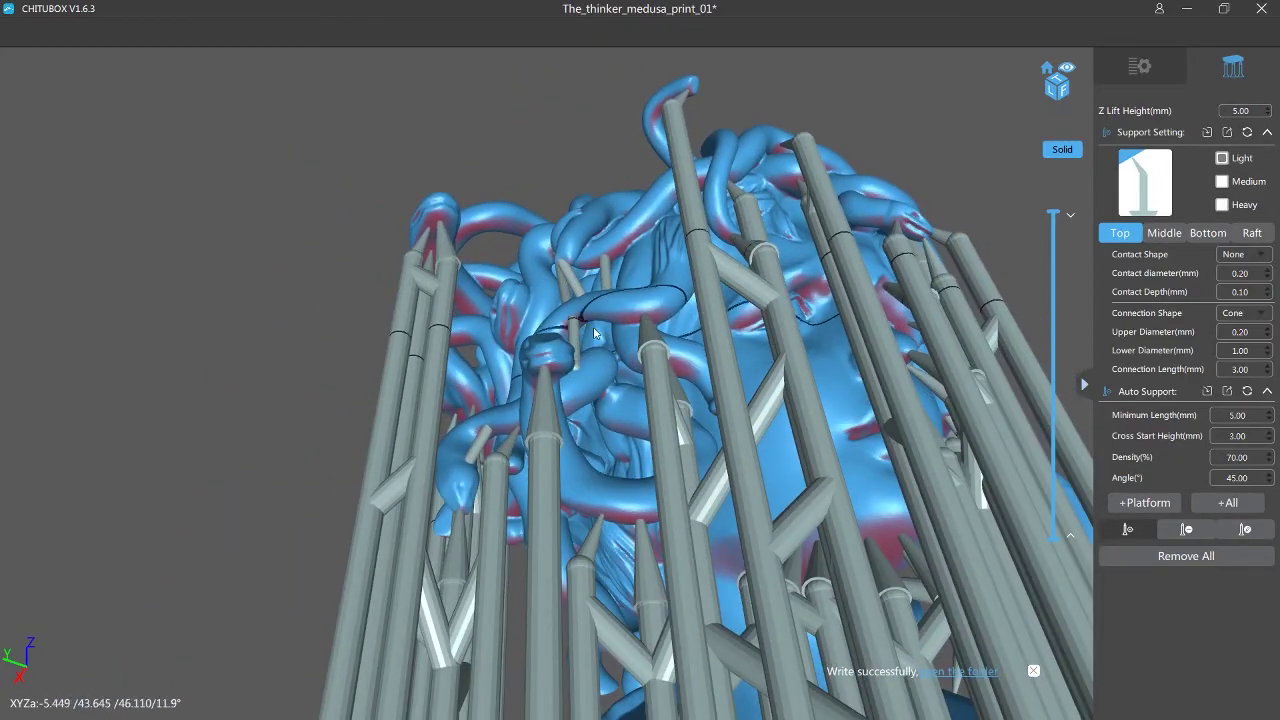
scroll(579, 358, up, 5)
scroll(584, 395, down, 8)
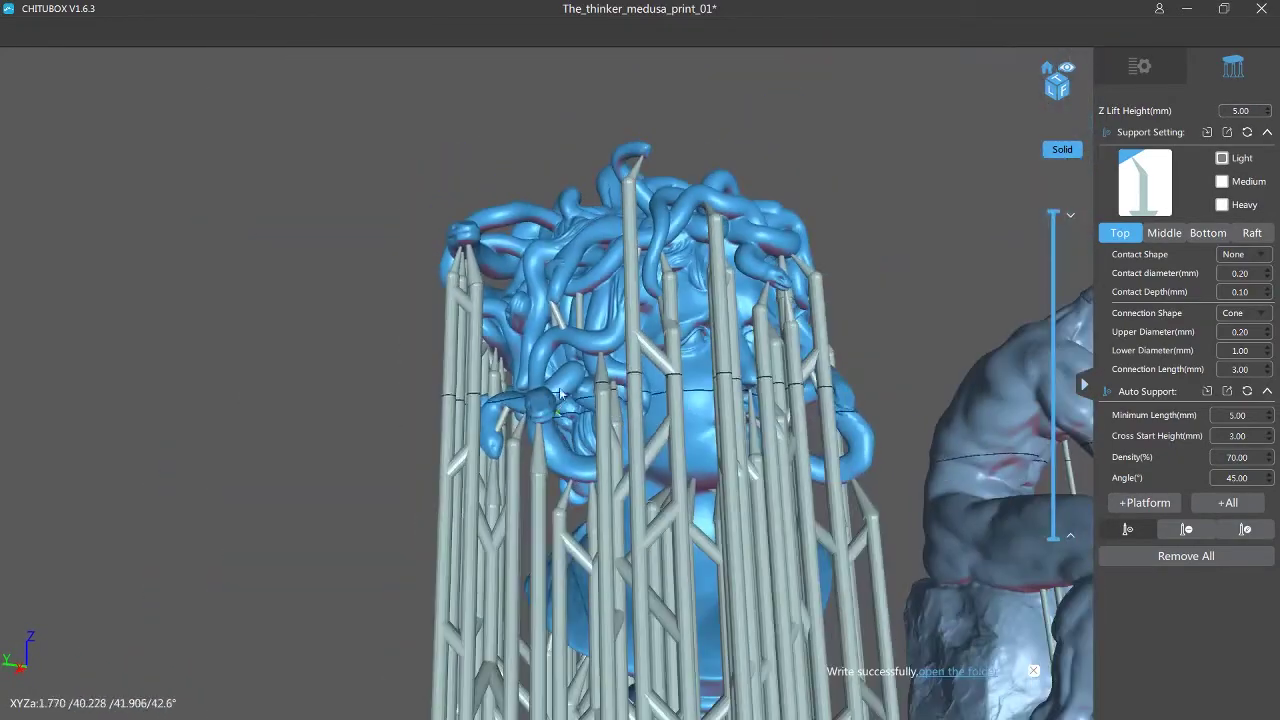
Add light supports under the snakes at the back of Medusa's head, above the shoulder edge.
right_drag(584, 395, 524, 408)
scroll(524, 408, up, 6)
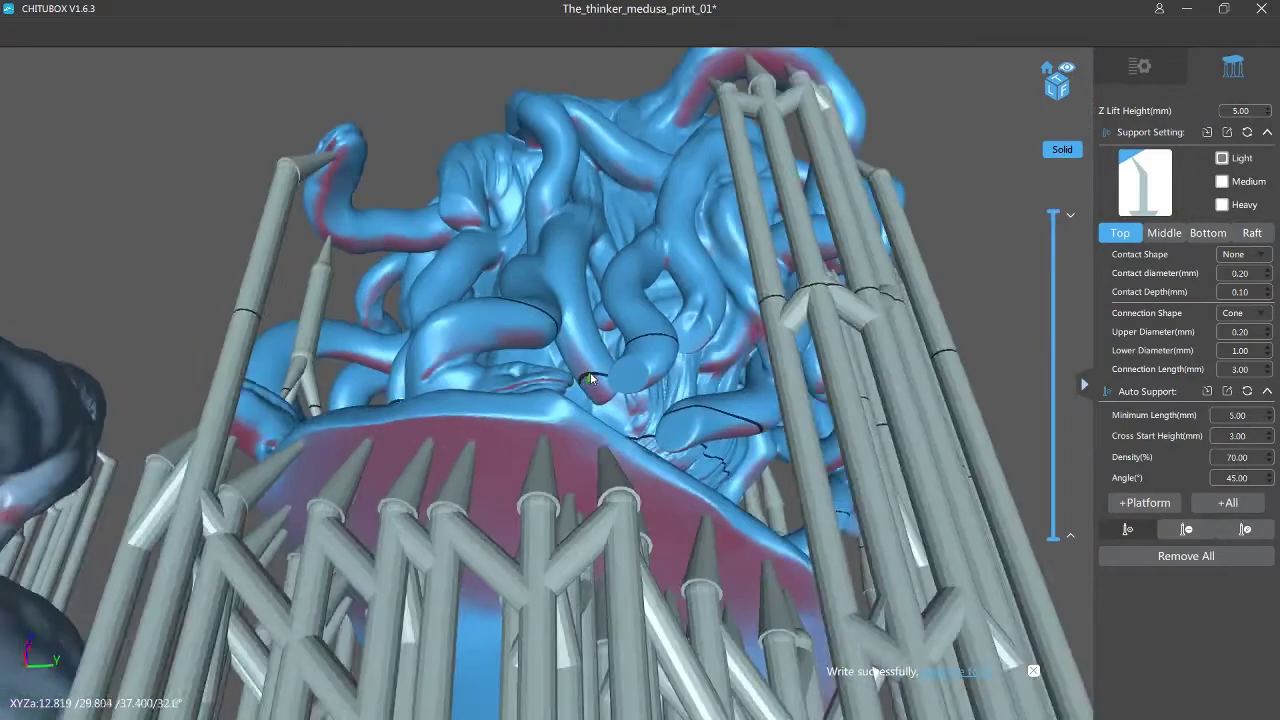
right_drag(546, 336, 549, 369)
scroll(549, 369, up, 5)
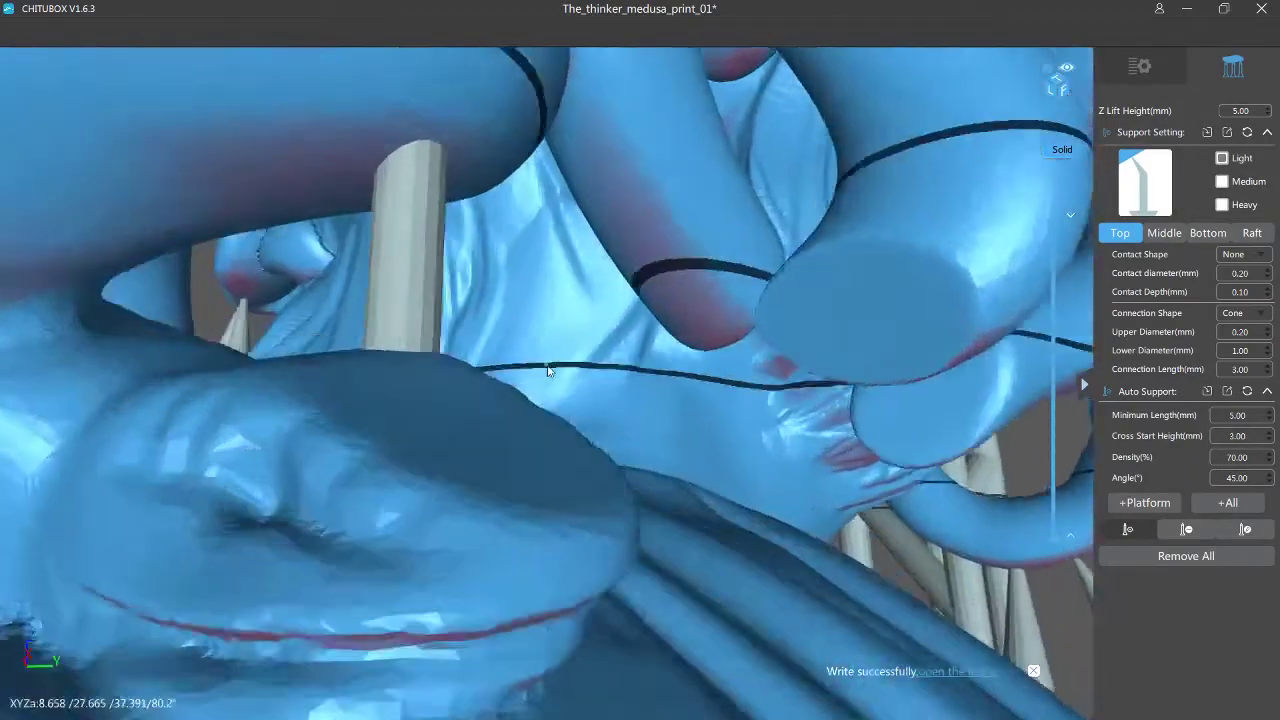
scroll(560, 380, down, 7)
right_drag(668, 415, 449, 346)
scroll(676, 388, down, 2)
click(419, 343)
scroll(422, 344, down, 3)
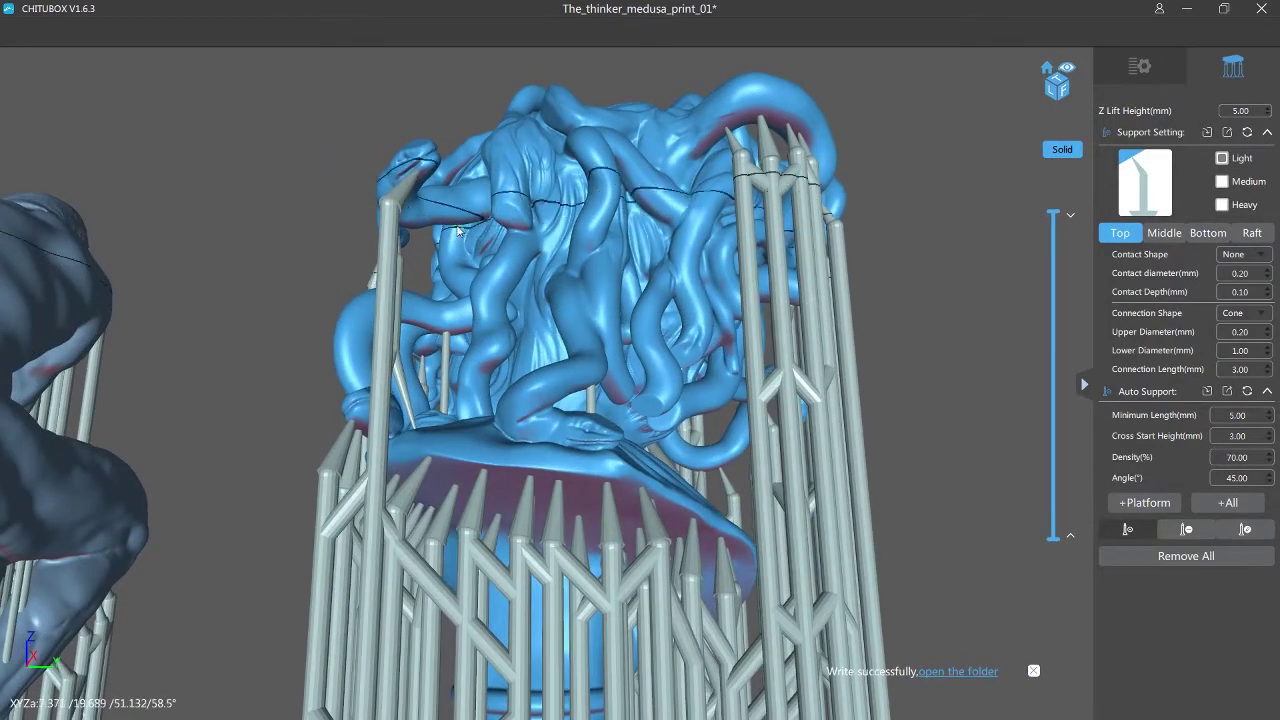
Inspect the snakes on Medusa's crown and raise the layer view's lower limit to 24.832 mm, layer 620.
right_drag(448, 224, 512, 276)
scroll(512, 276, down, 1)
middle_drag(370, 340, 484, 331)
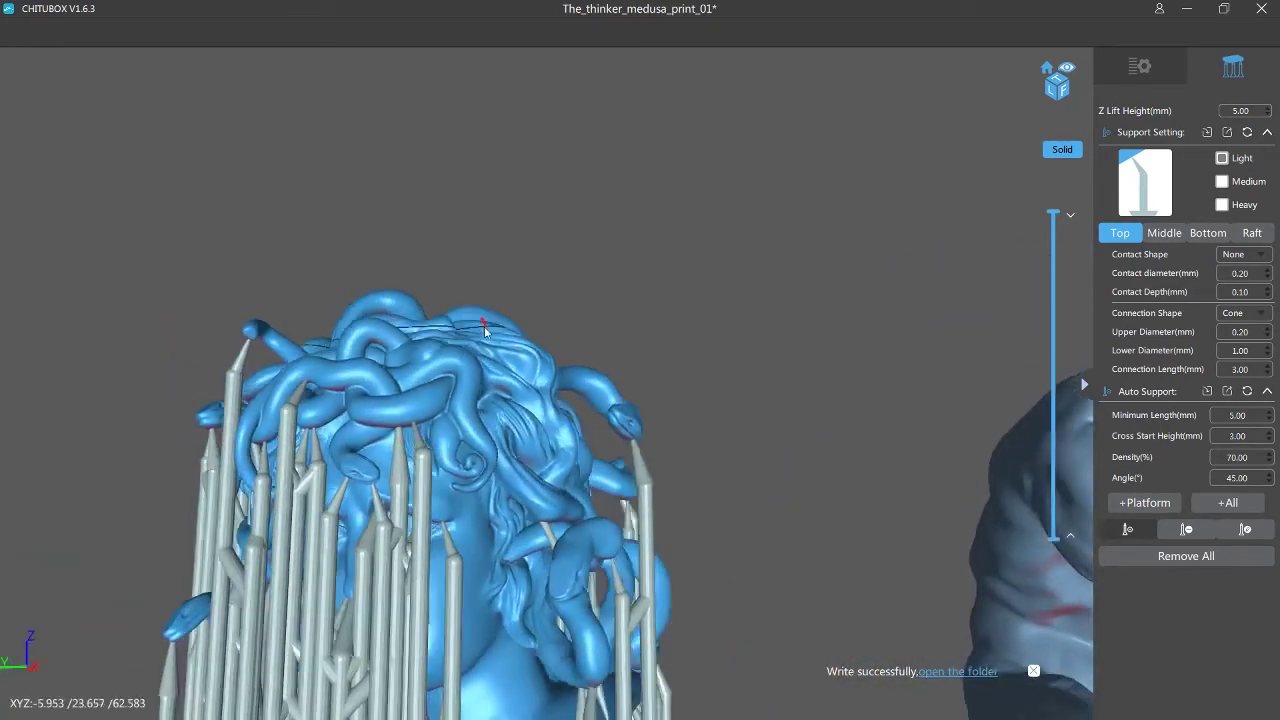
right_drag(484, 331, 555, 304)
scroll(545, 338, up, 4)
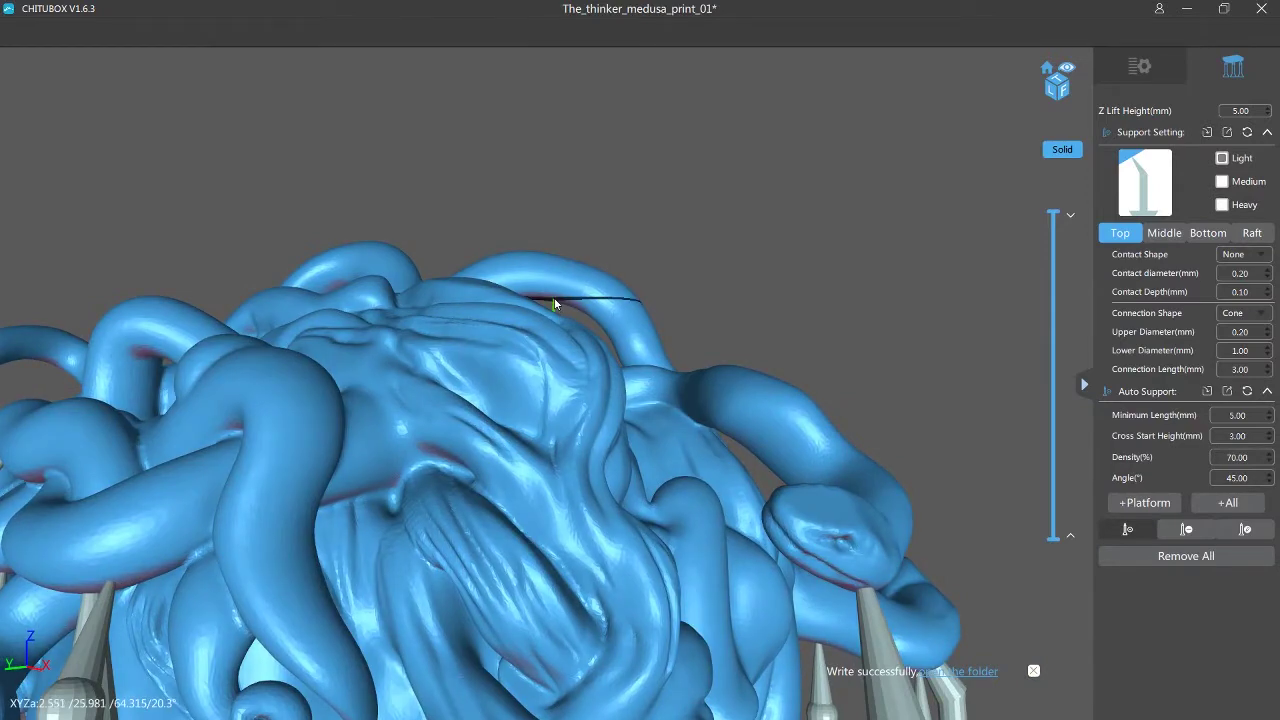
scroll(561, 353, down, 8)
right_drag(535, 482, 560, 480)
drag(1055, 541, 1052, 420)
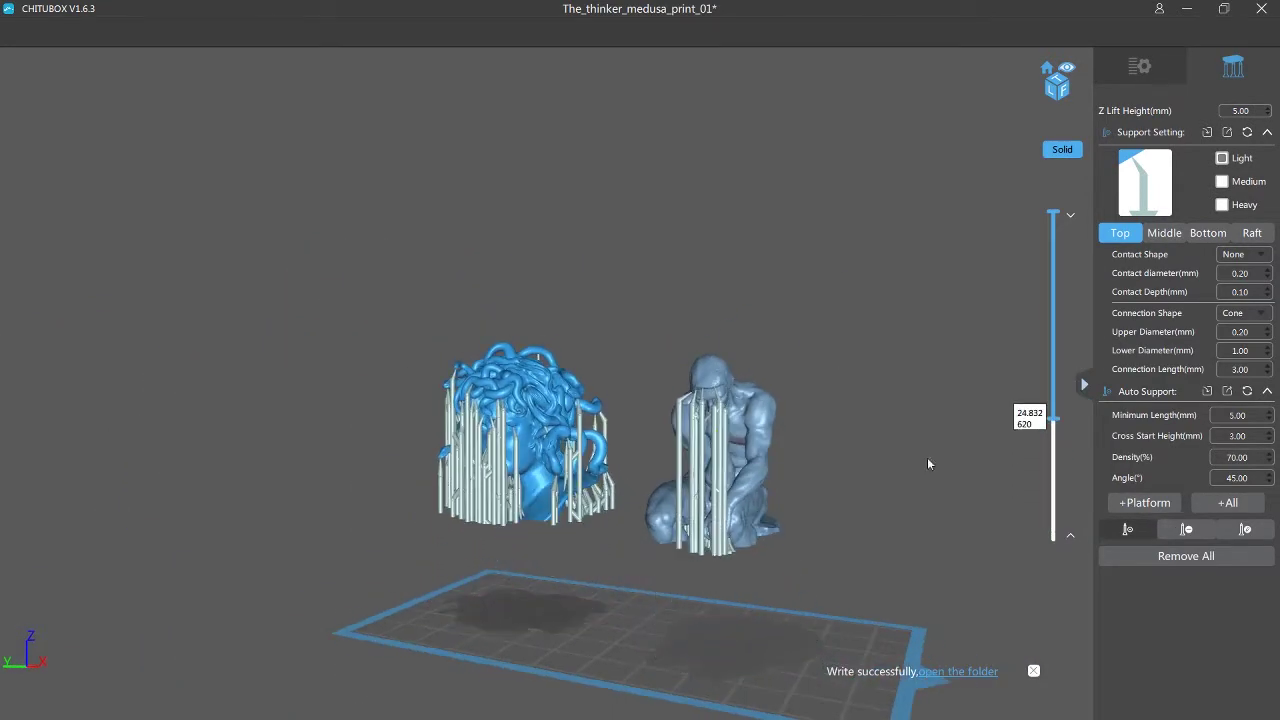
Inspect Medusa's cut-open bust and hollow interior from below for overhangs that still lack supports.
right_drag(927, 459, 610, 464)
middle_drag(610, 464, 650, 262)
right_drag(650, 262, 706, 332)
scroll(588, 360, up, 4)
scroll(624, 348, up, 8)
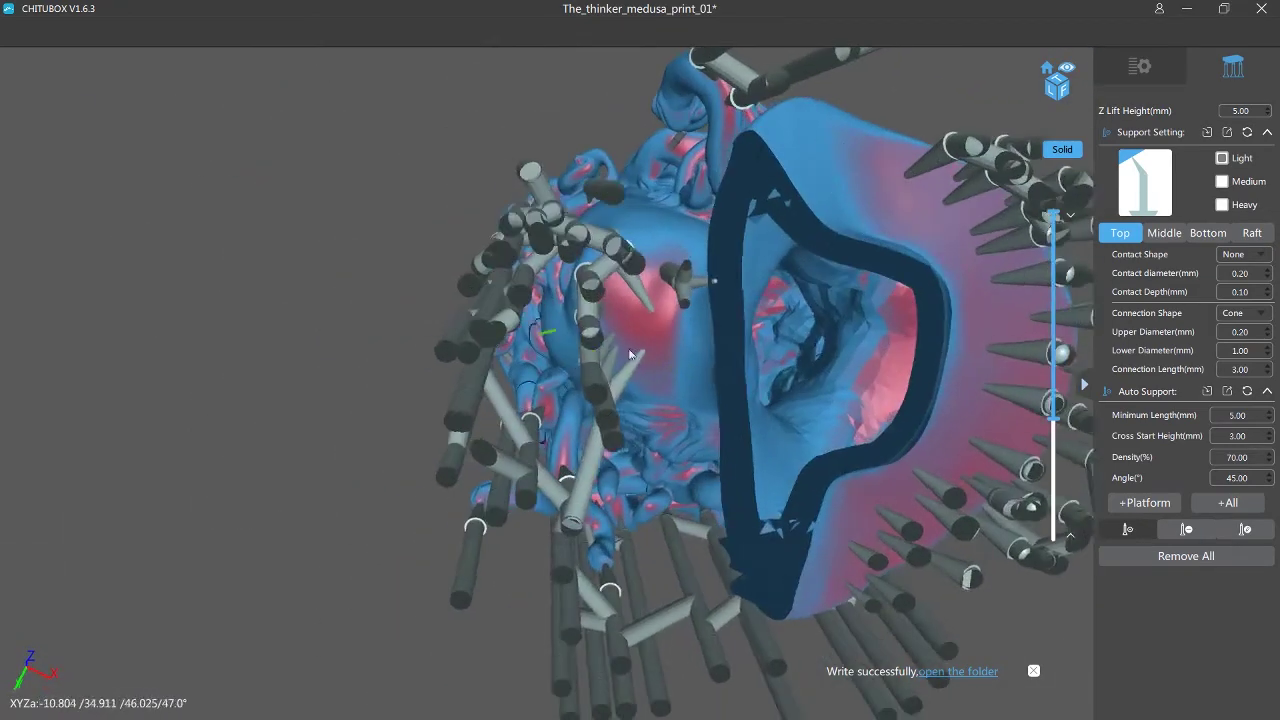
right_drag(630, 353, 277, 332)
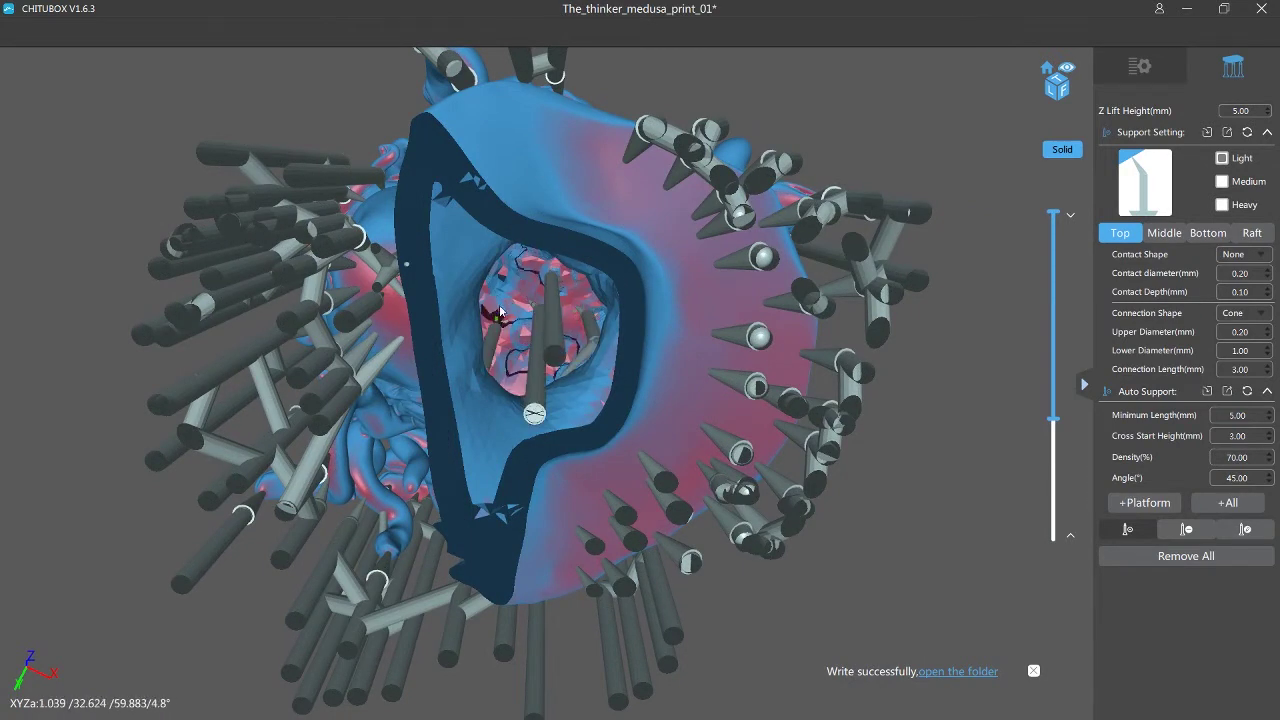
right_drag(557, 347, 520, 288)
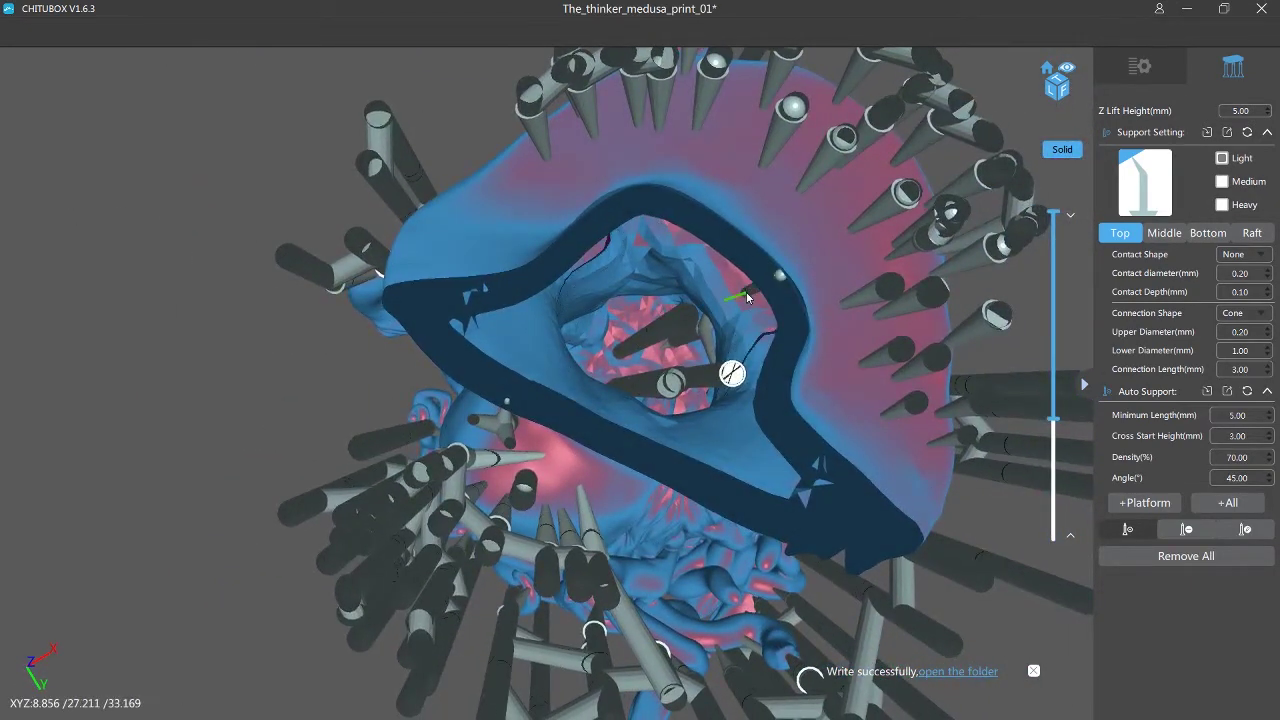
scroll(605, 352, down, 2)
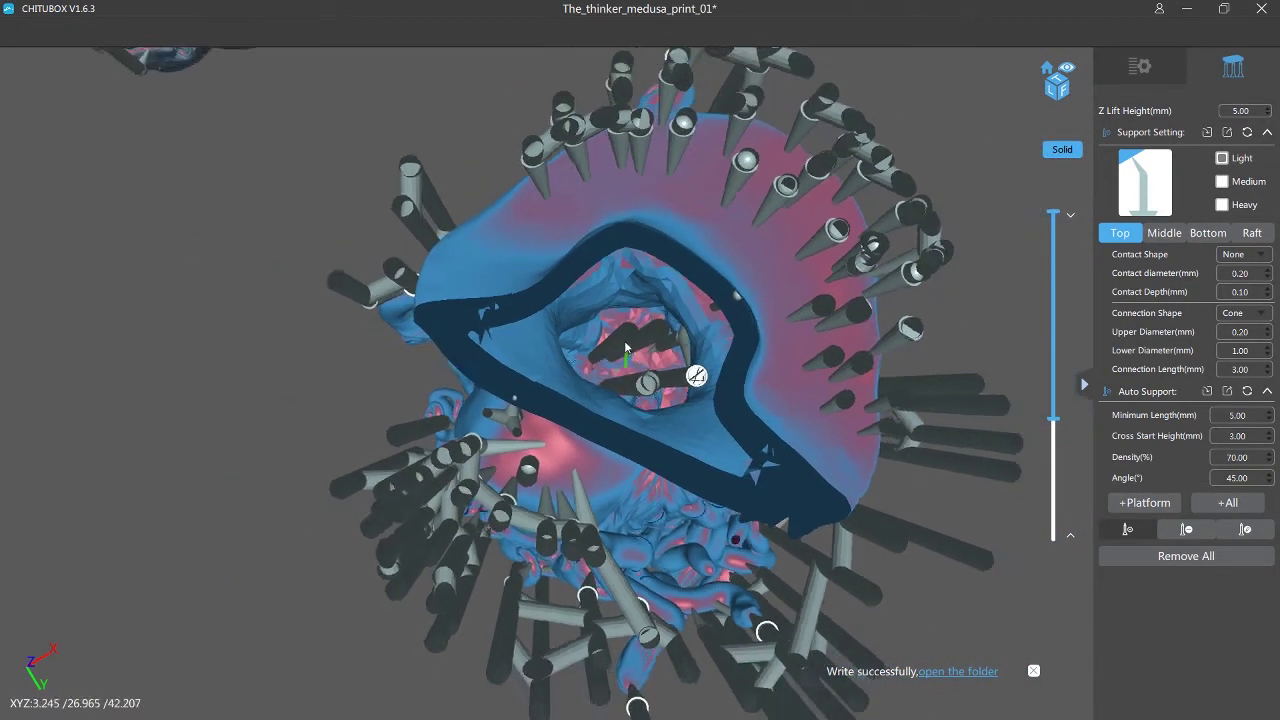
right_drag(605, 352, 624, 430)
Set the layer view's lower limit to 31.280 mm, layer 782, and add light supports across the overhanging inner surface of Medusa's hollow shoulders.
drag(1053, 420, 1042, 378)
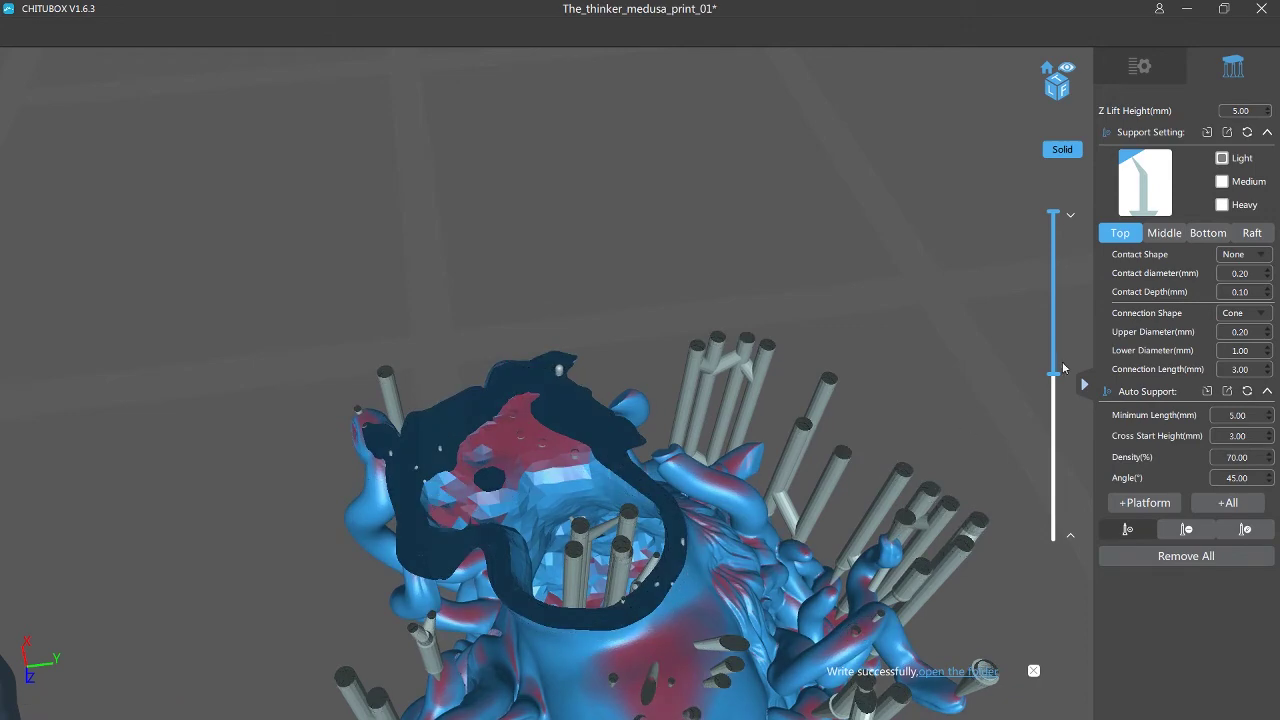
drag(1053, 373, 1053, 392)
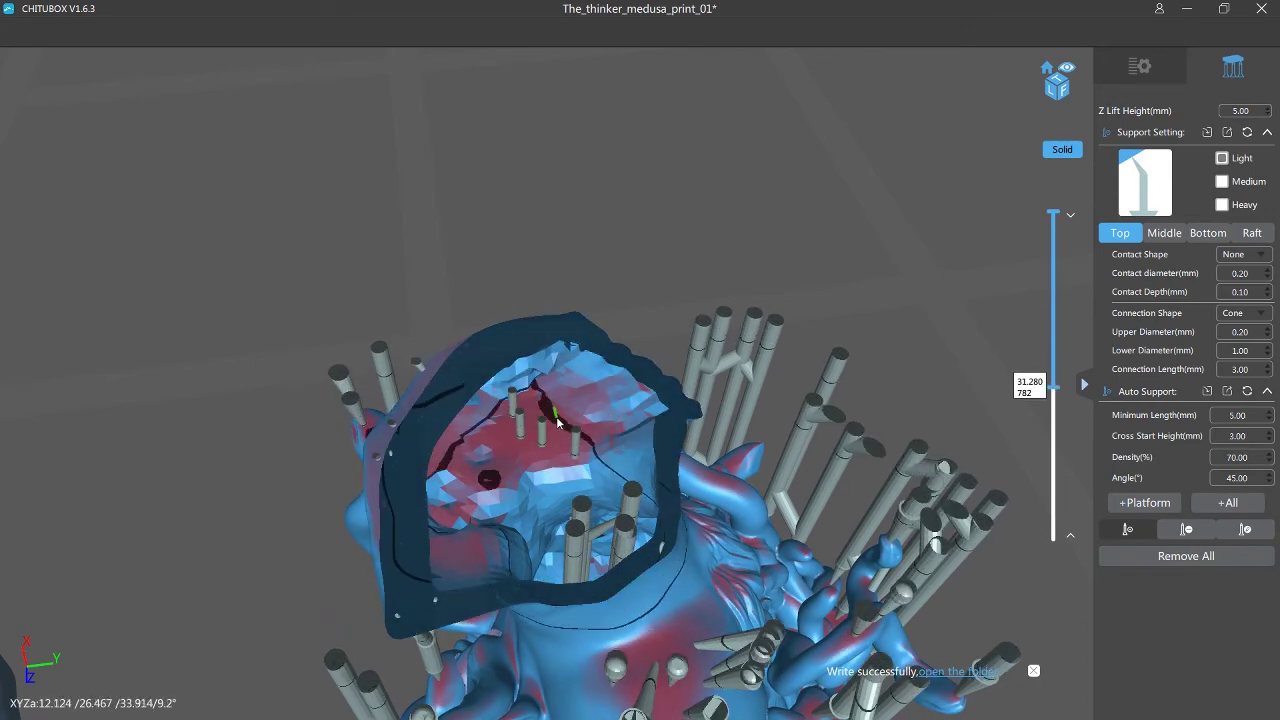
click(488, 438)
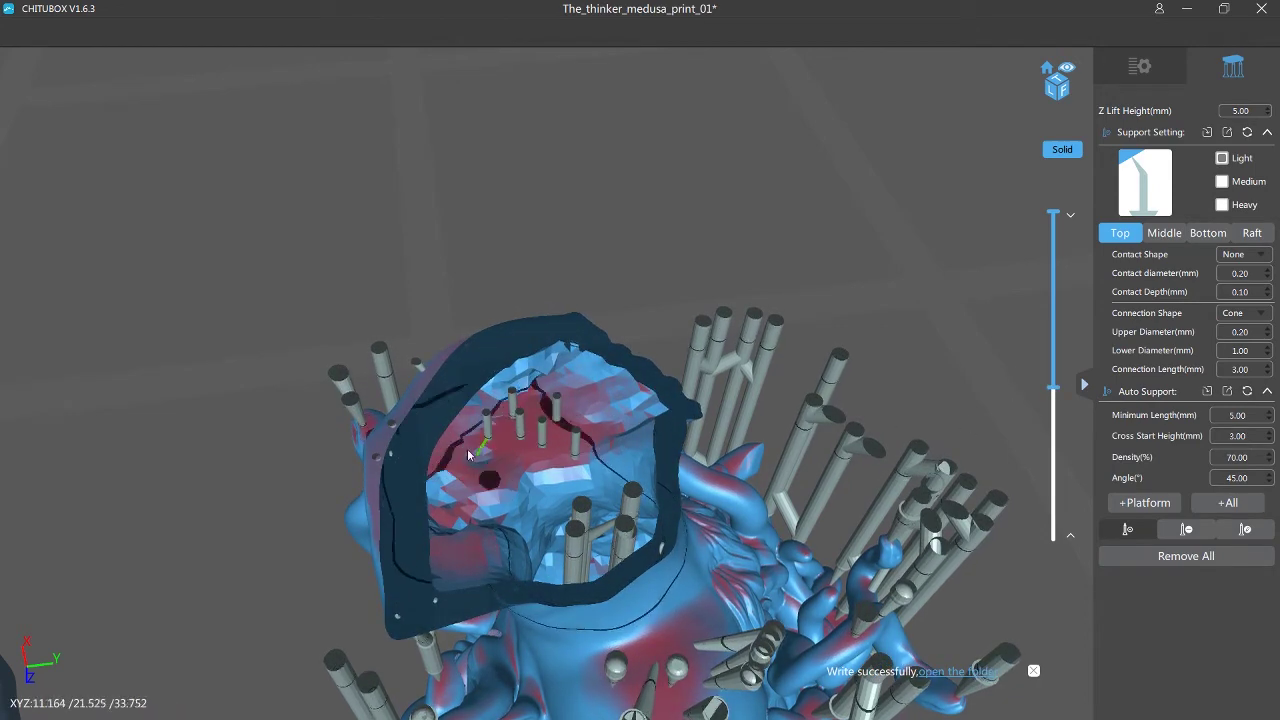
click(514, 470)
click(534, 456)
click(604, 432)
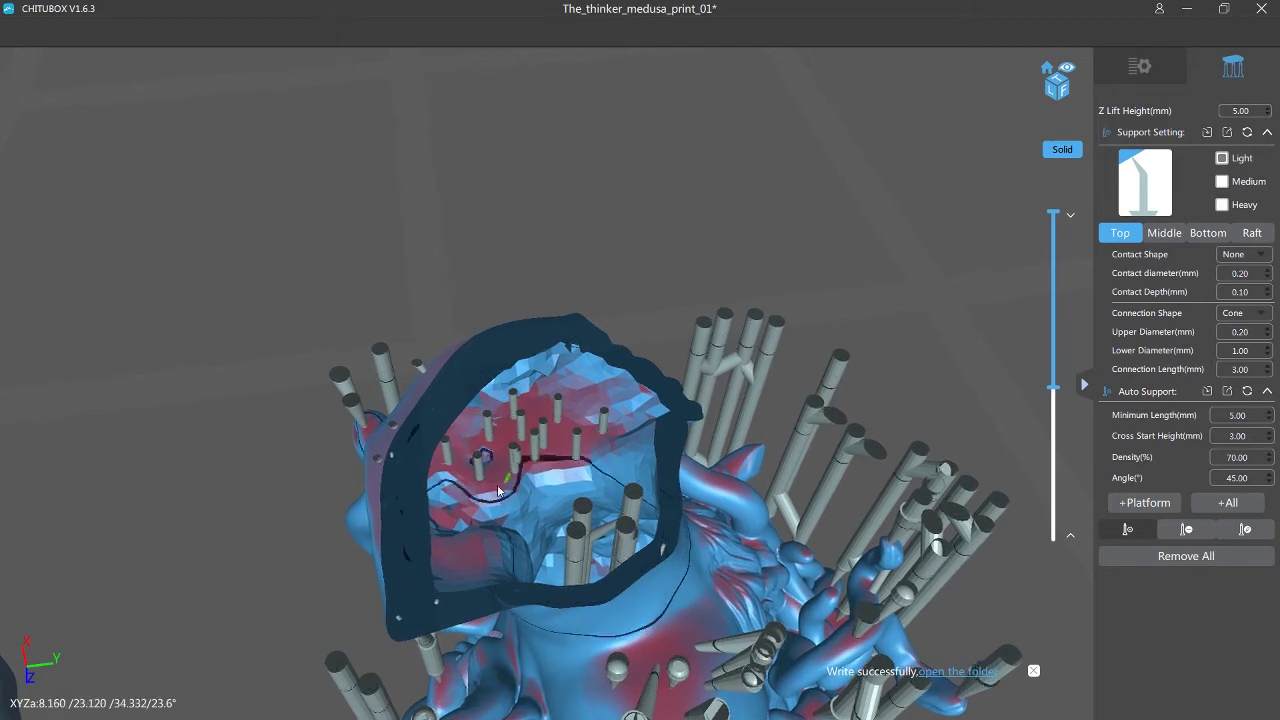
click(461, 550)
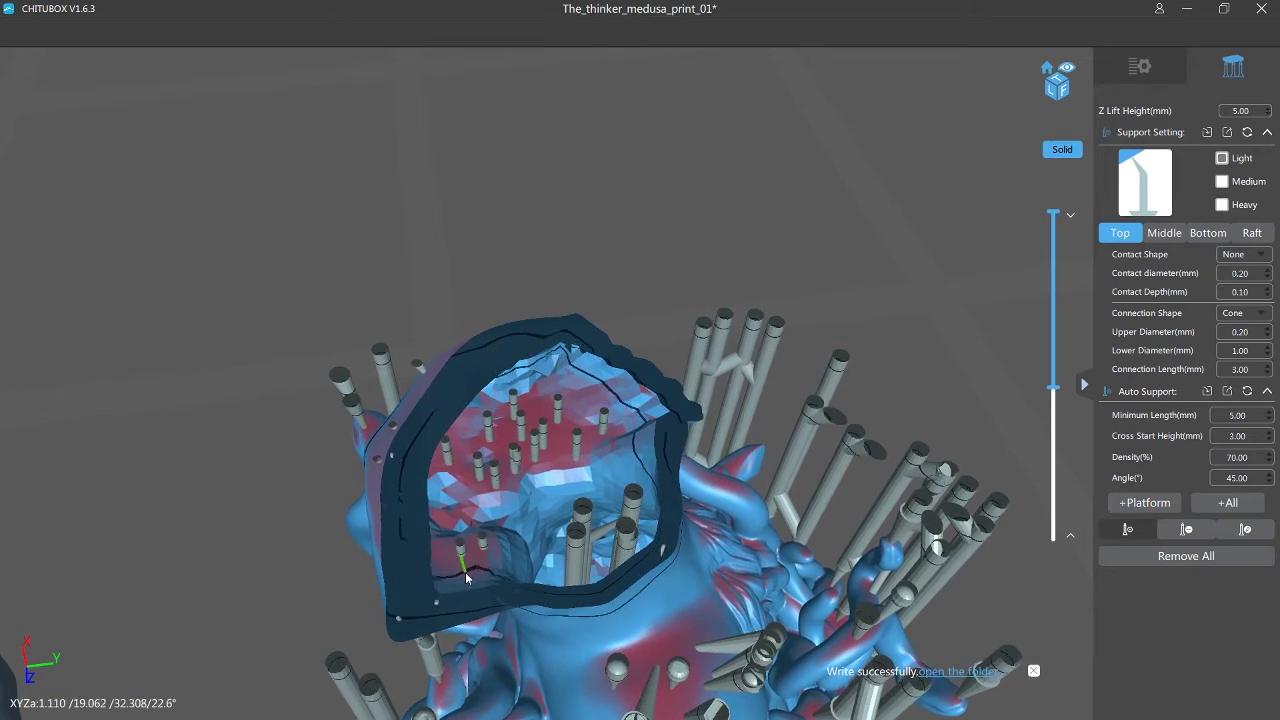
click(586, 394)
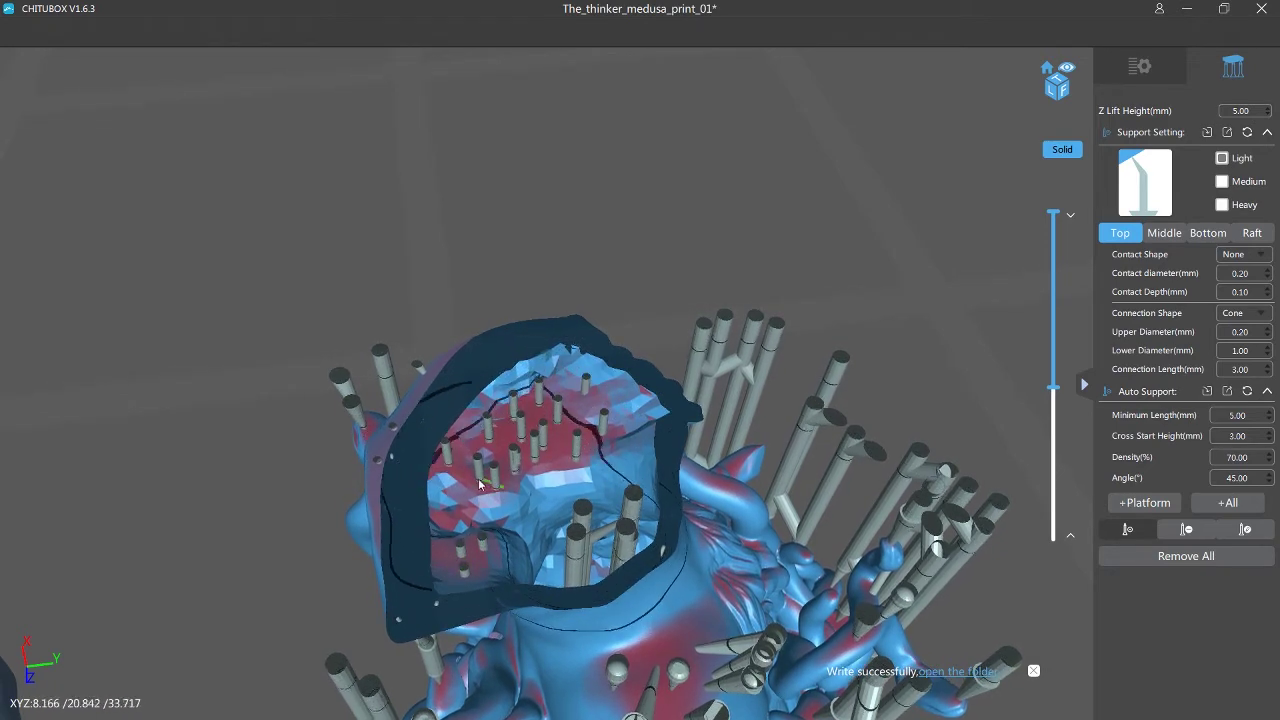
Raise the layer view's lower limit into Medusa's head and add light supports across the inside ceiling of the hollow skull.
mouse_move(1055, 392)
mouse_down()
mouse_move(1055, 440)
mouse_move(1055, 386)
mouse_move(1055, 398)
mouse_up()
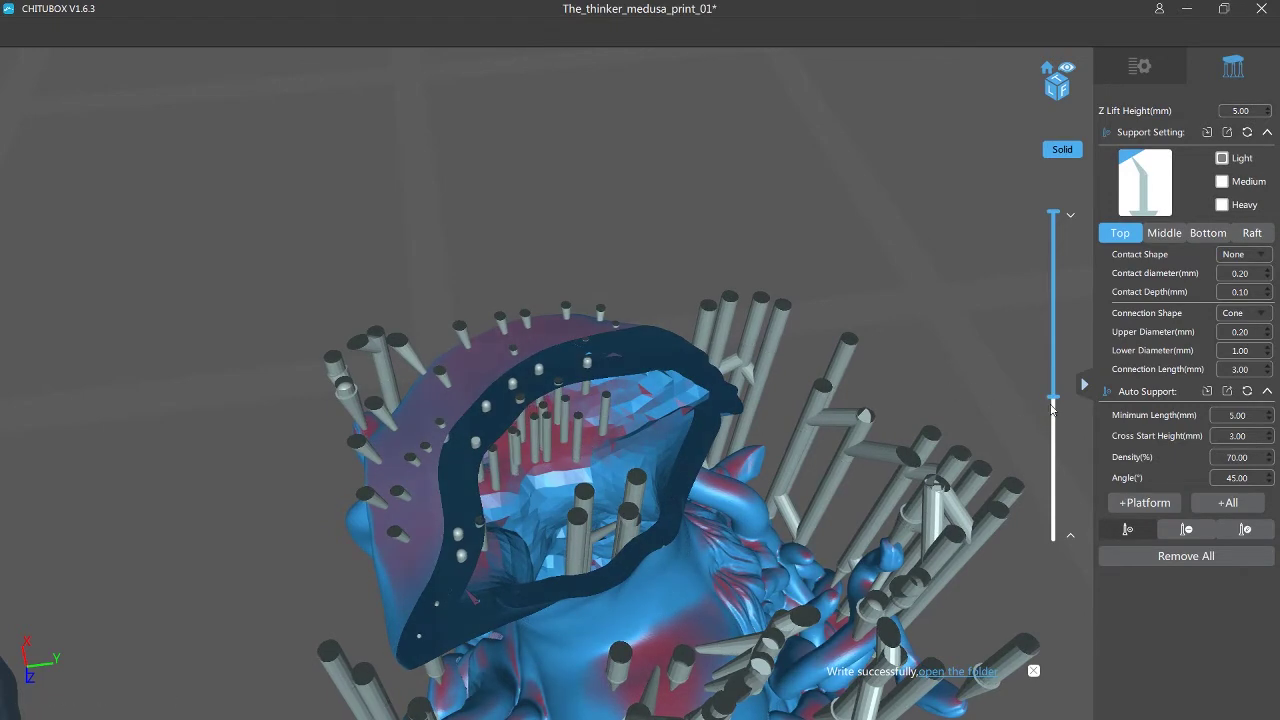
drag(1052, 408, 1052, 313)
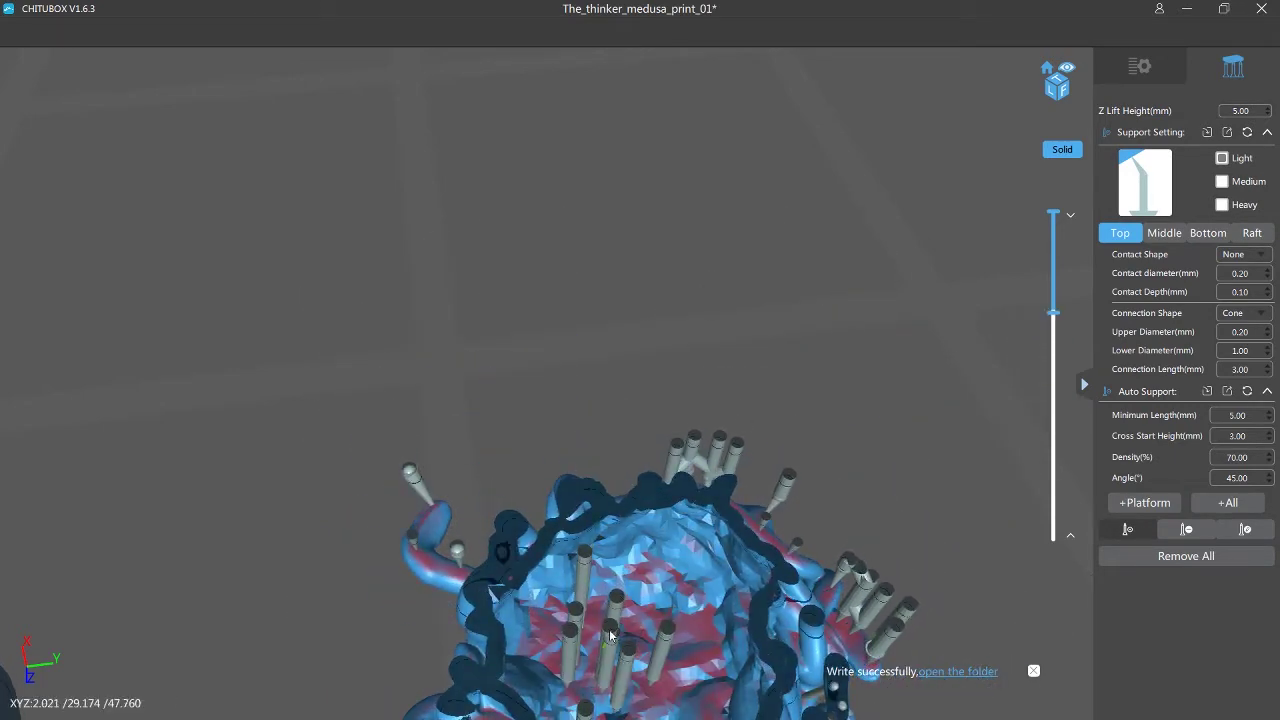
middle_drag(610, 635, 380, 40)
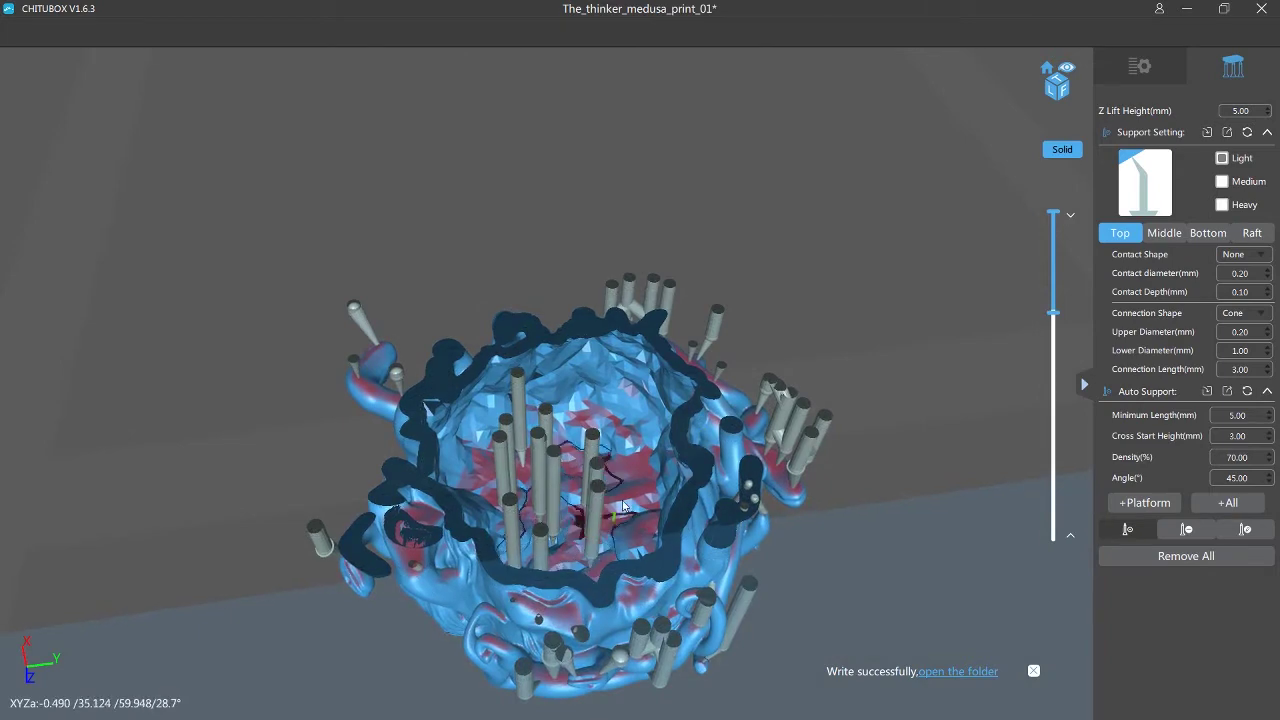
click(628, 492)
right_drag(597, 548, 590, 680)
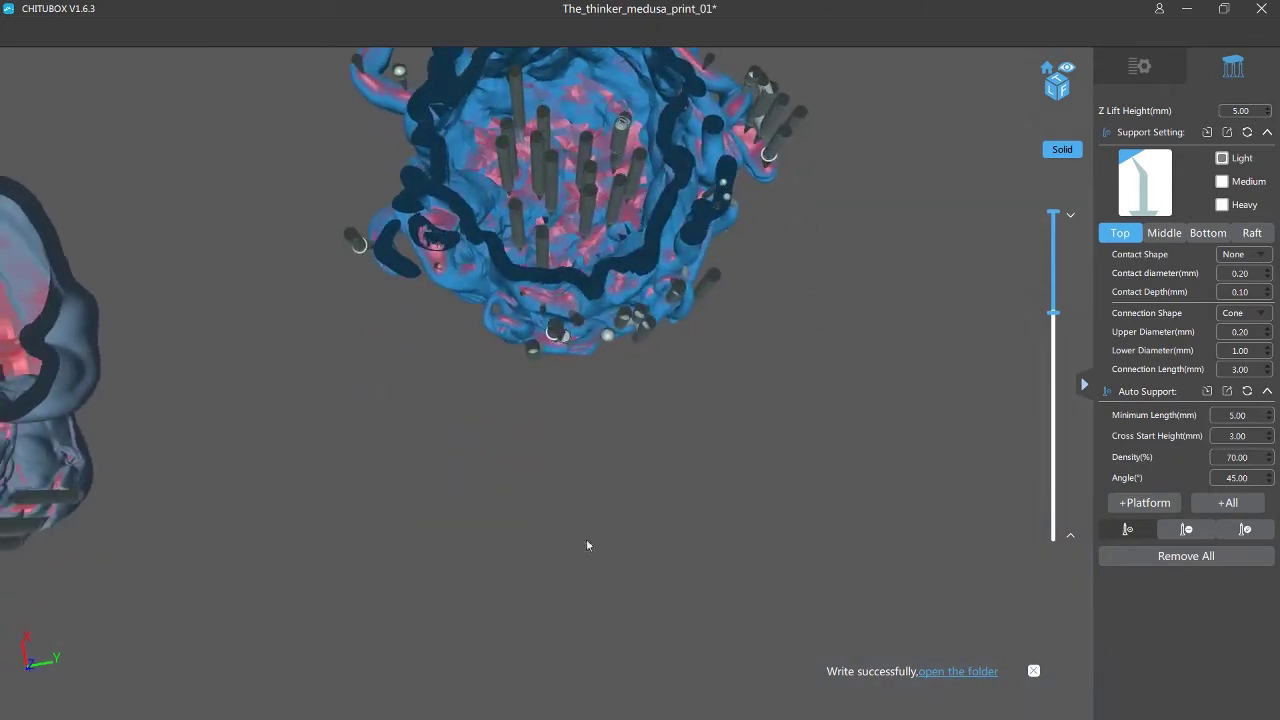
middle_drag(575, 315, 541, 719)
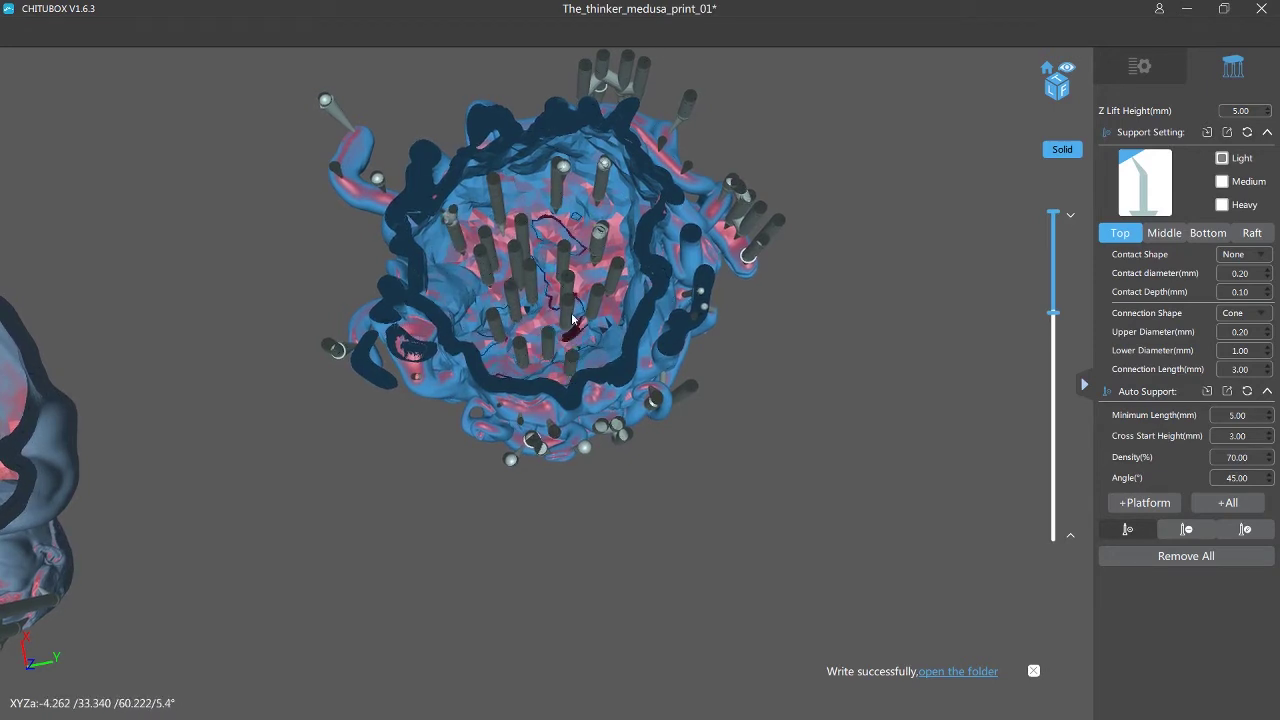
middle_drag(575, 550, 576, 288)
right_drag(576, 288, 585, 470)
middle_drag(621, 348, 622, 384)
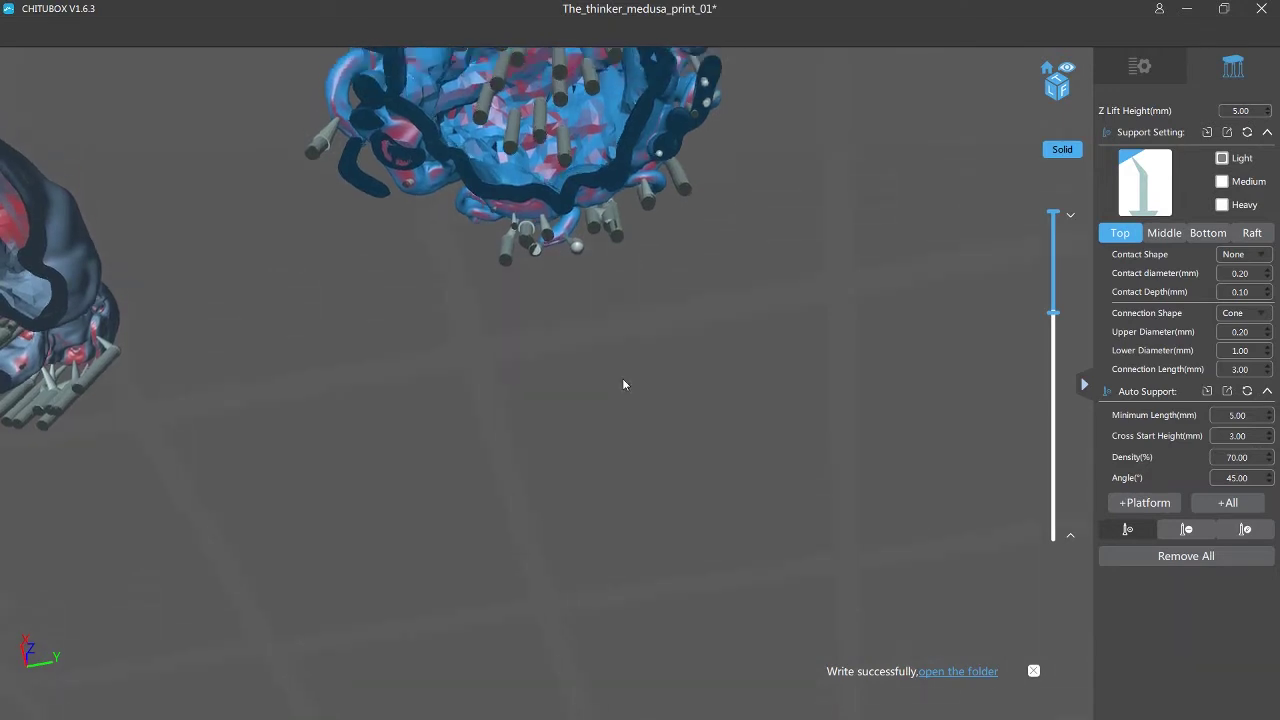
right_drag(622, 384, 634, 517)
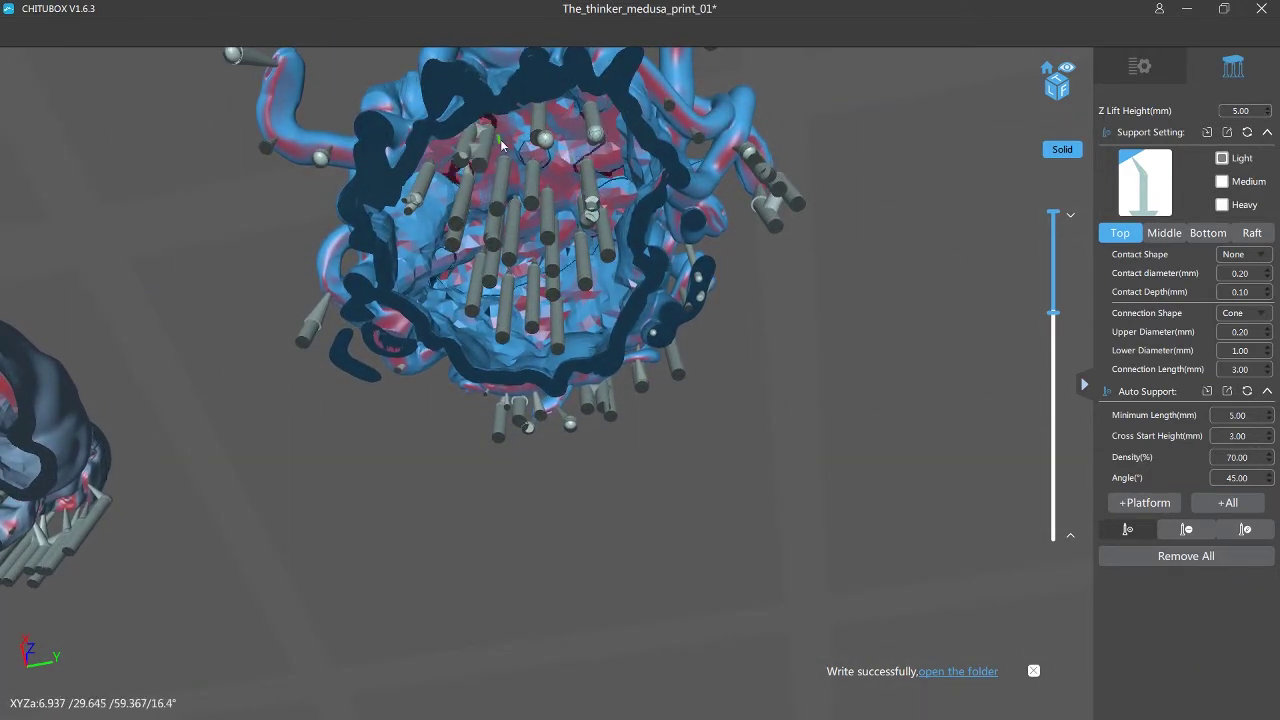
right_drag(505, 410, 515, 305)
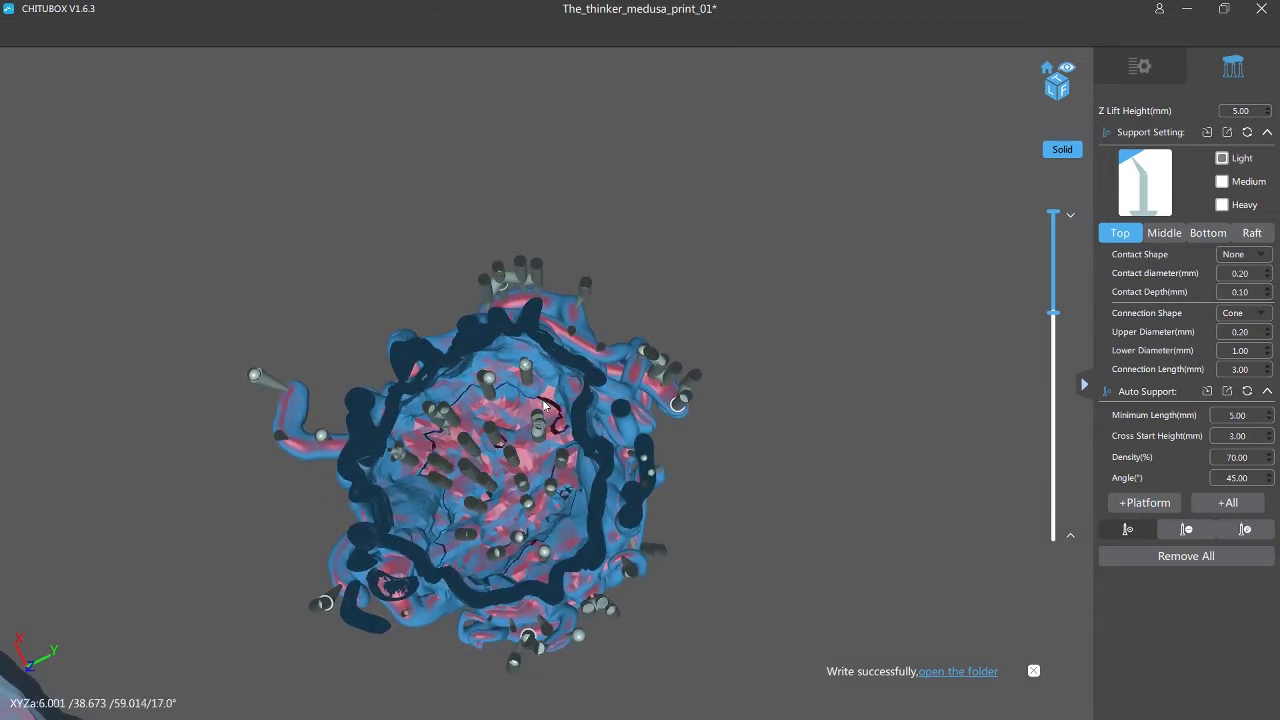
Check the layers up through Medusa's crown and add a light support under the looping side snake at 58.171 mm, layer 1454.
mouse_move(1052, 313)
mouse_down()
mouse_move(1052, 342)
mouse_move(1051, 240)
mouse_move(1052, 300)
mouse_up()
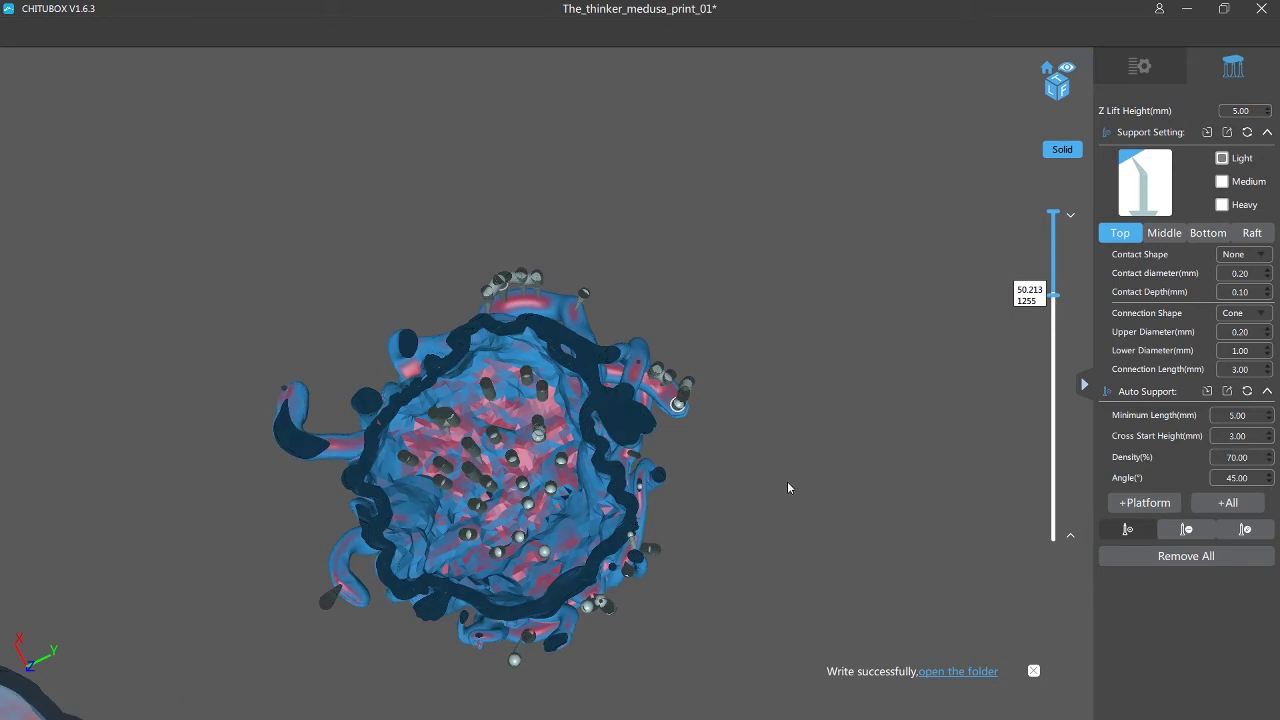
middle_drag(787, 482, 883, 236)
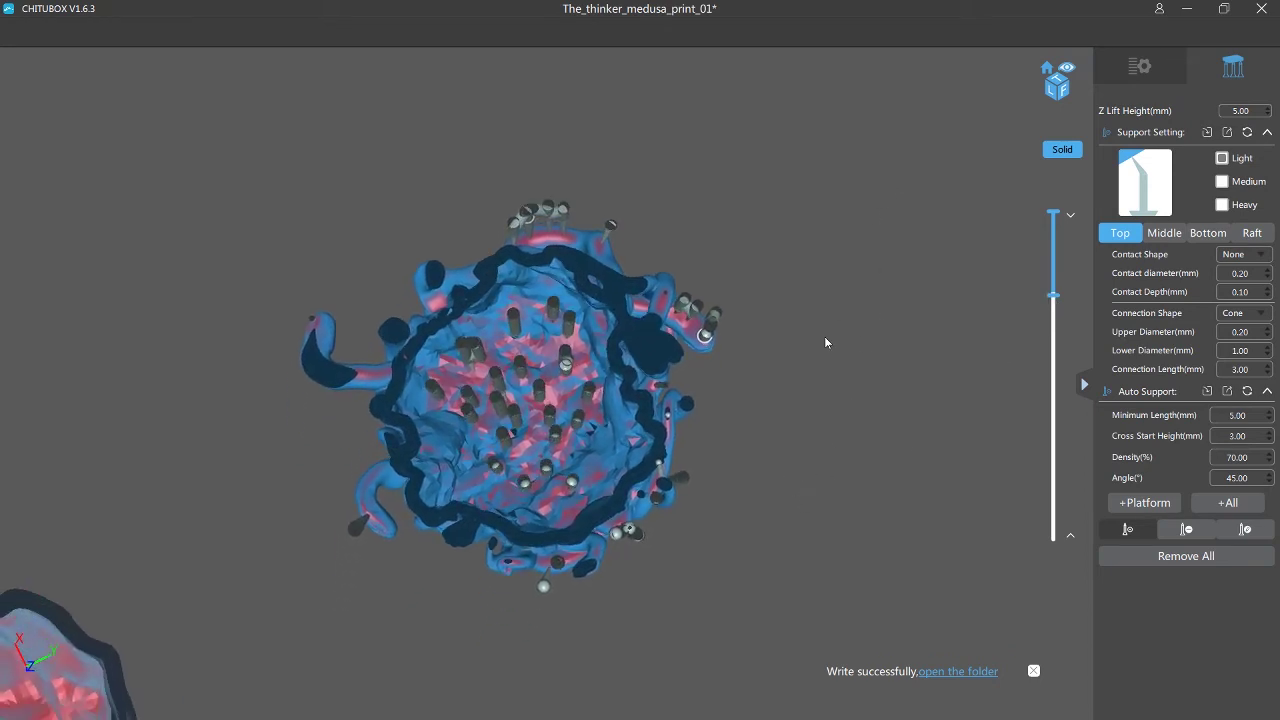
right_drag(826, 343, 803, 328)
middle_drag(796, 560, 789, 656)
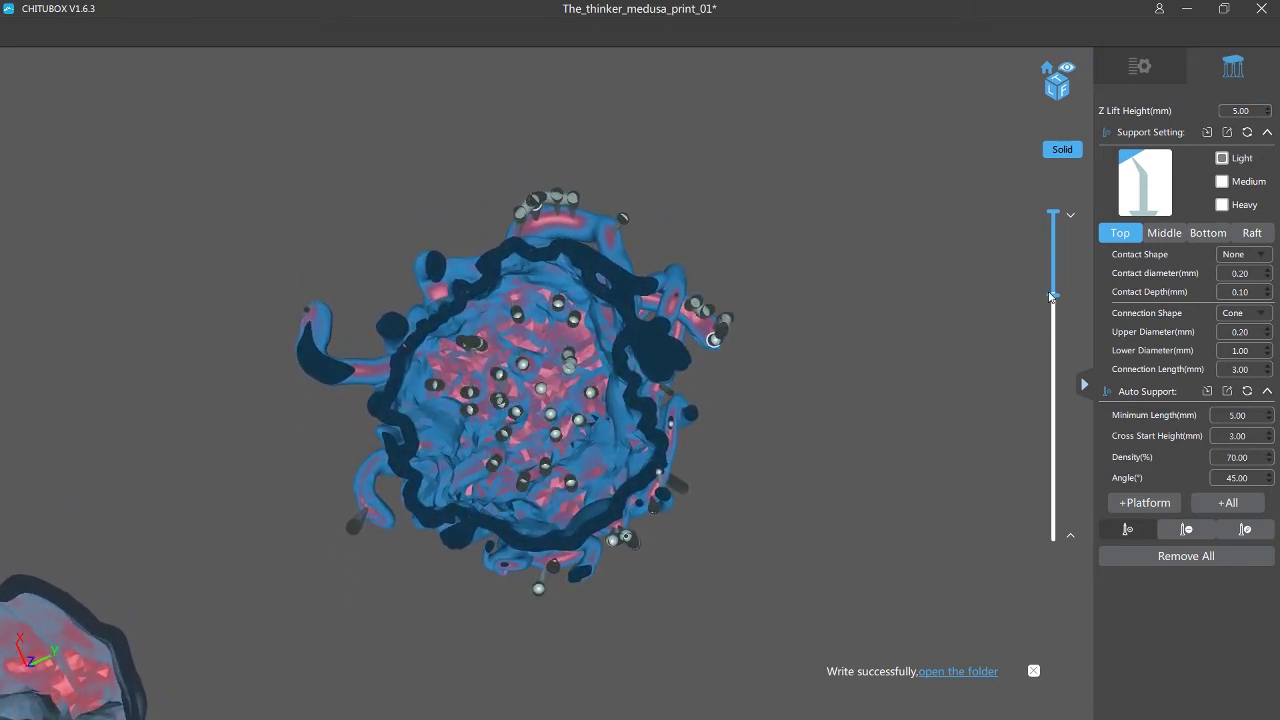
drag(1051, 296, 1052, 235)
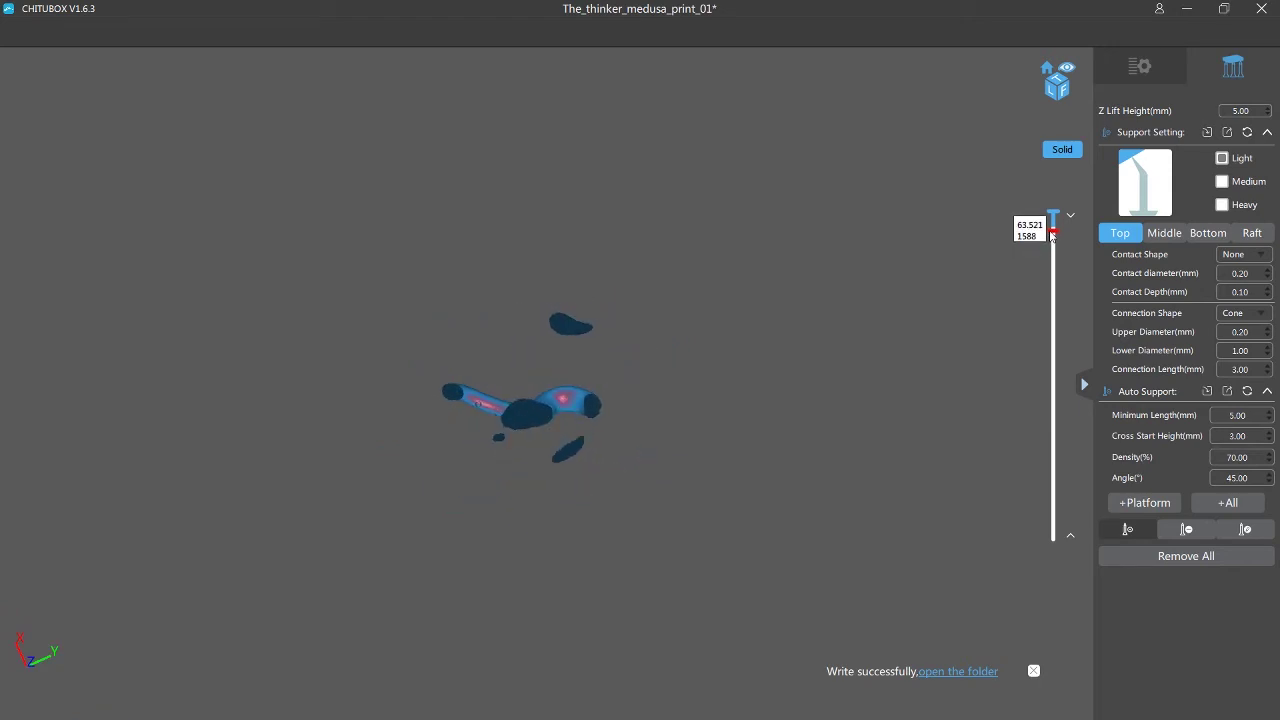
scroll(530, 431, up, 1)
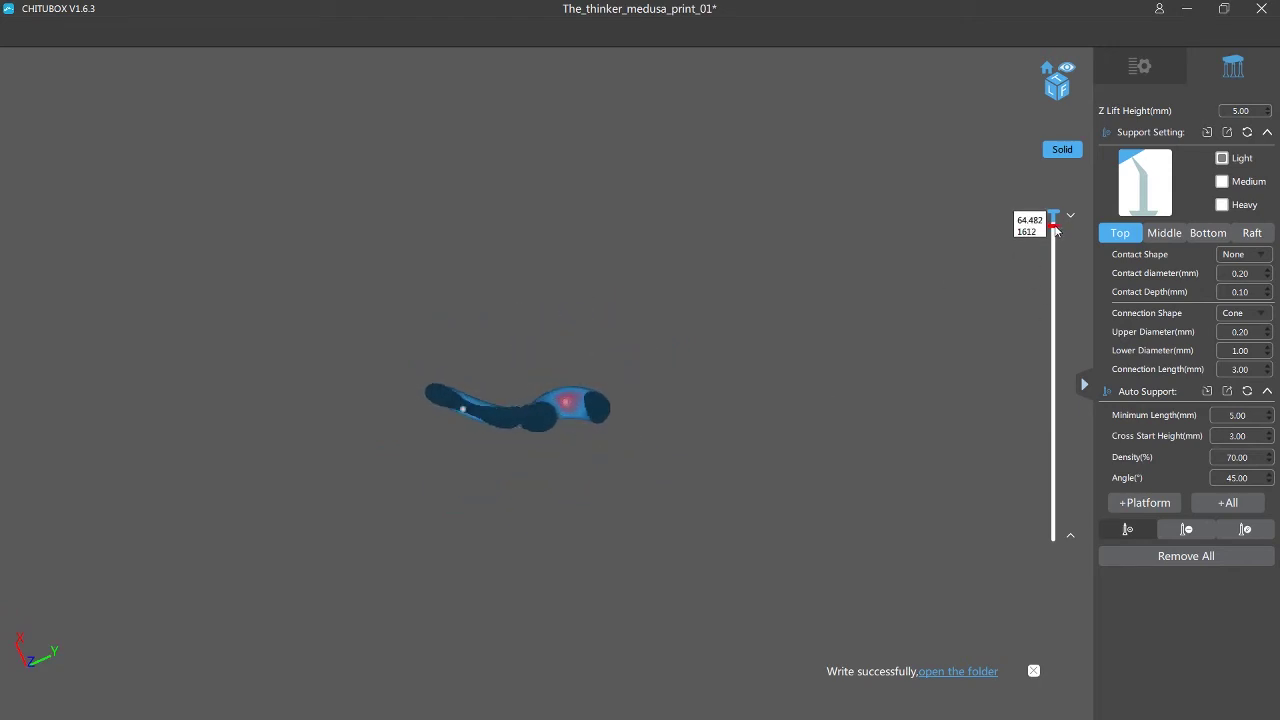
drag(1055, 218, 1048, 257)
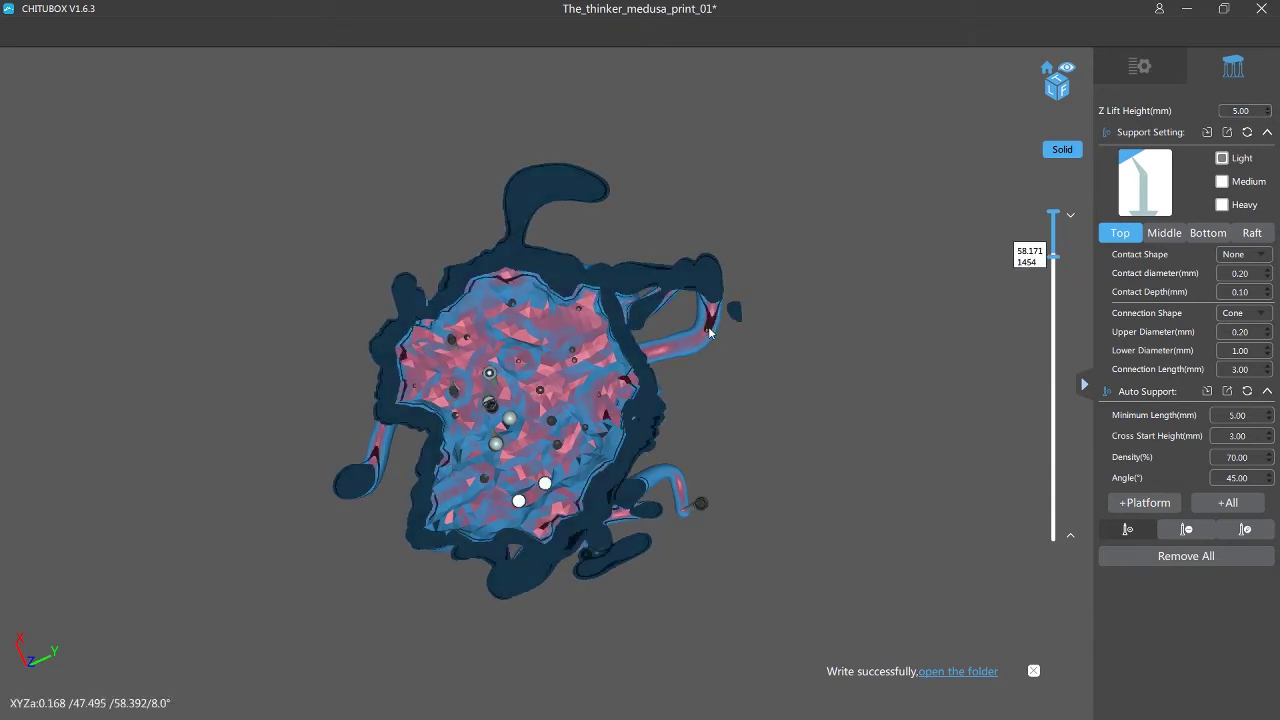
click(660, 348)
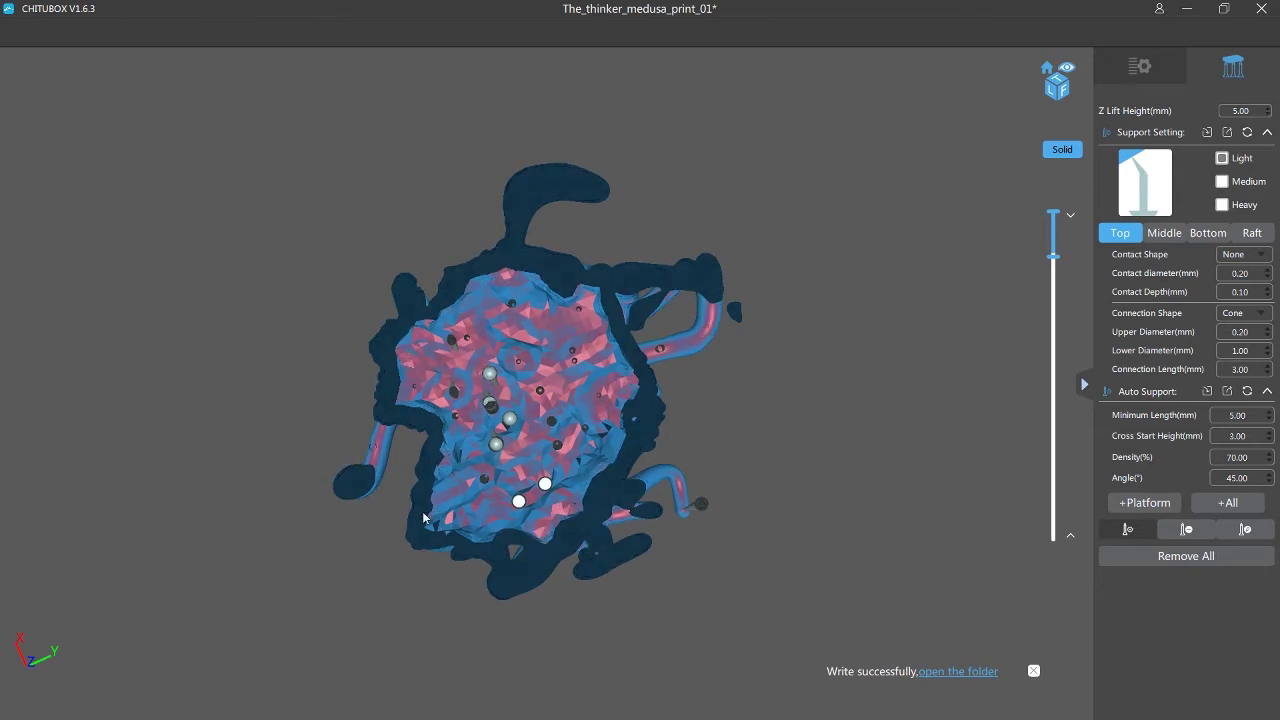
Lower the layer view's limit to 39.512 mm, layer 987, and add light supports under the snakes extending from the side of Medusa's head.
drag(1052, 260, 1051, 286)
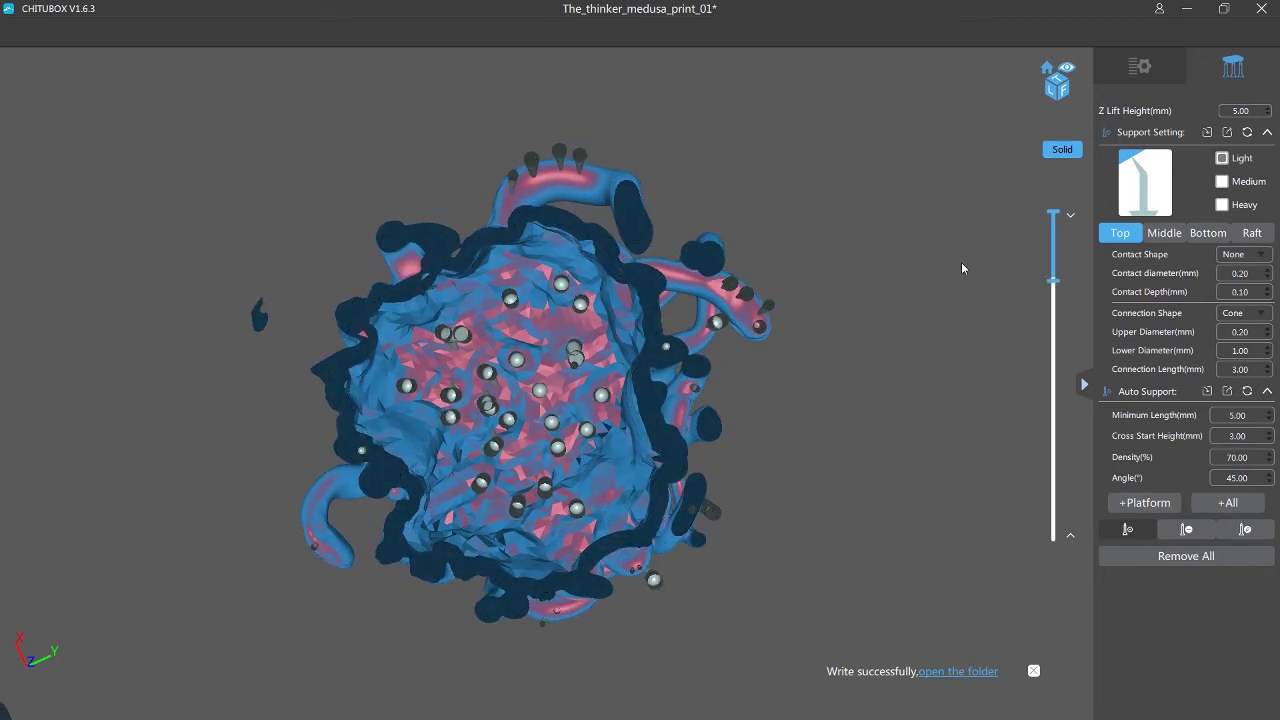
mouse_move(1052, 283)
mouse_down()
mouse_move(1049, 312)
mouse_move(1050, 296)
mouse_up()
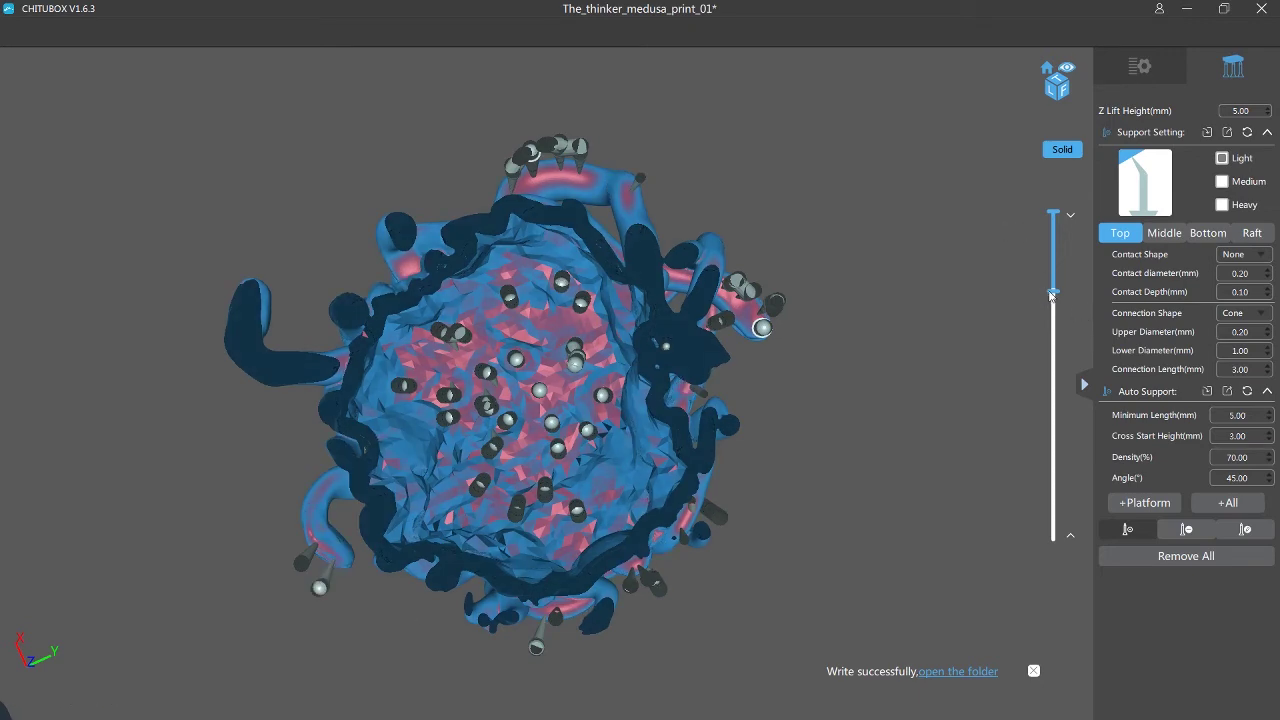
drag(1051, 294, 1049, 352)
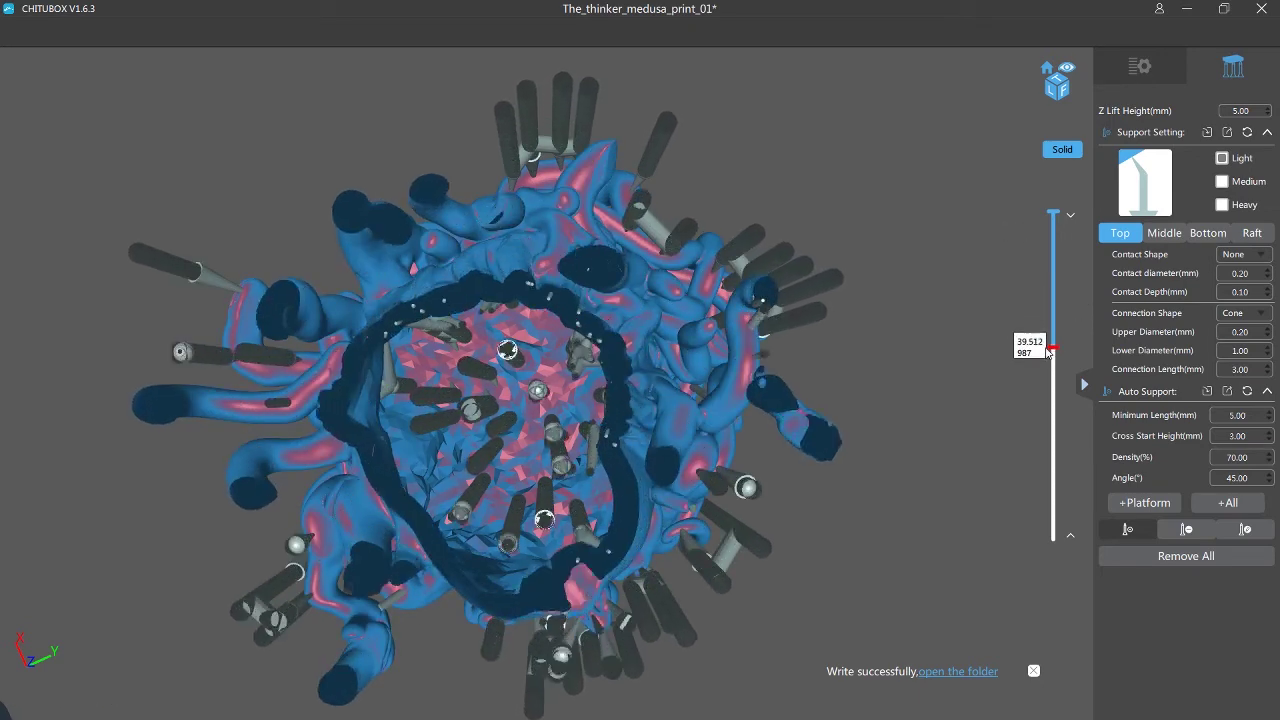
click(344, 519)
click(311, 451)
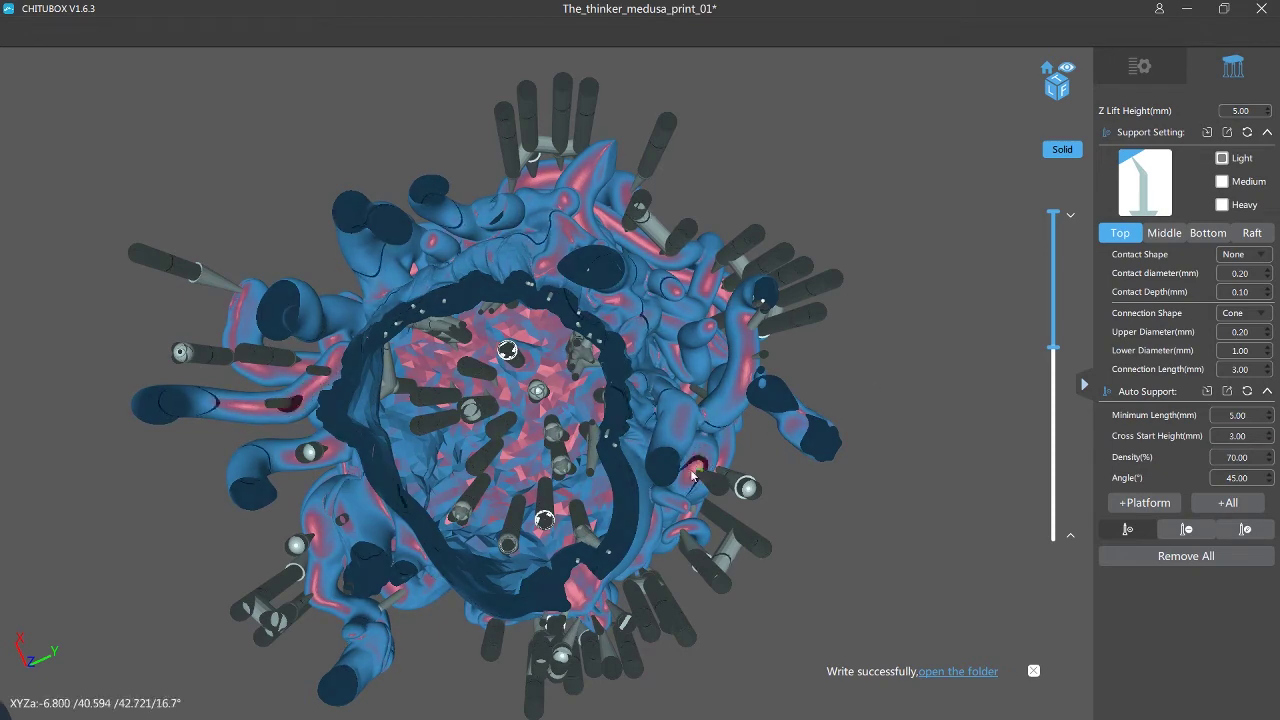
Check the layers between 40.061 mm and 33.338 mm and add light supports under the exposed snakes around Medusa's hair.
drag(1054, 354, 1053, 349)
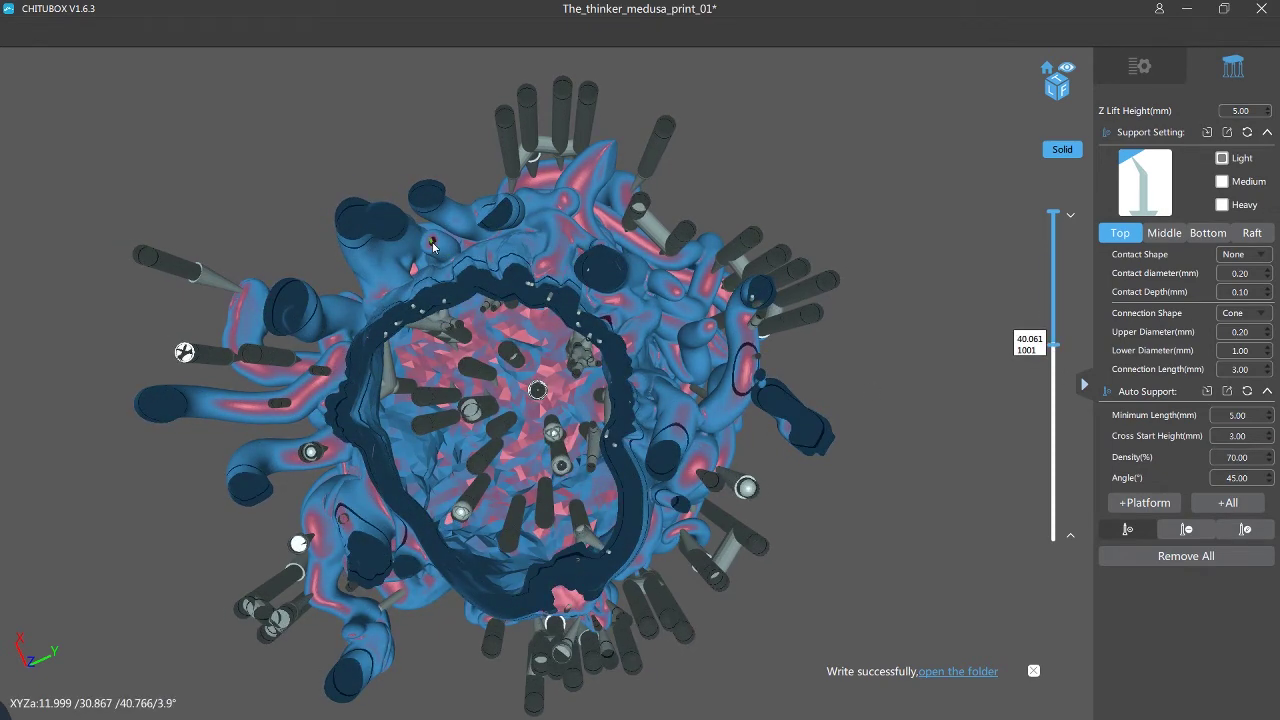
drag(1052, 347, 1054, 377)
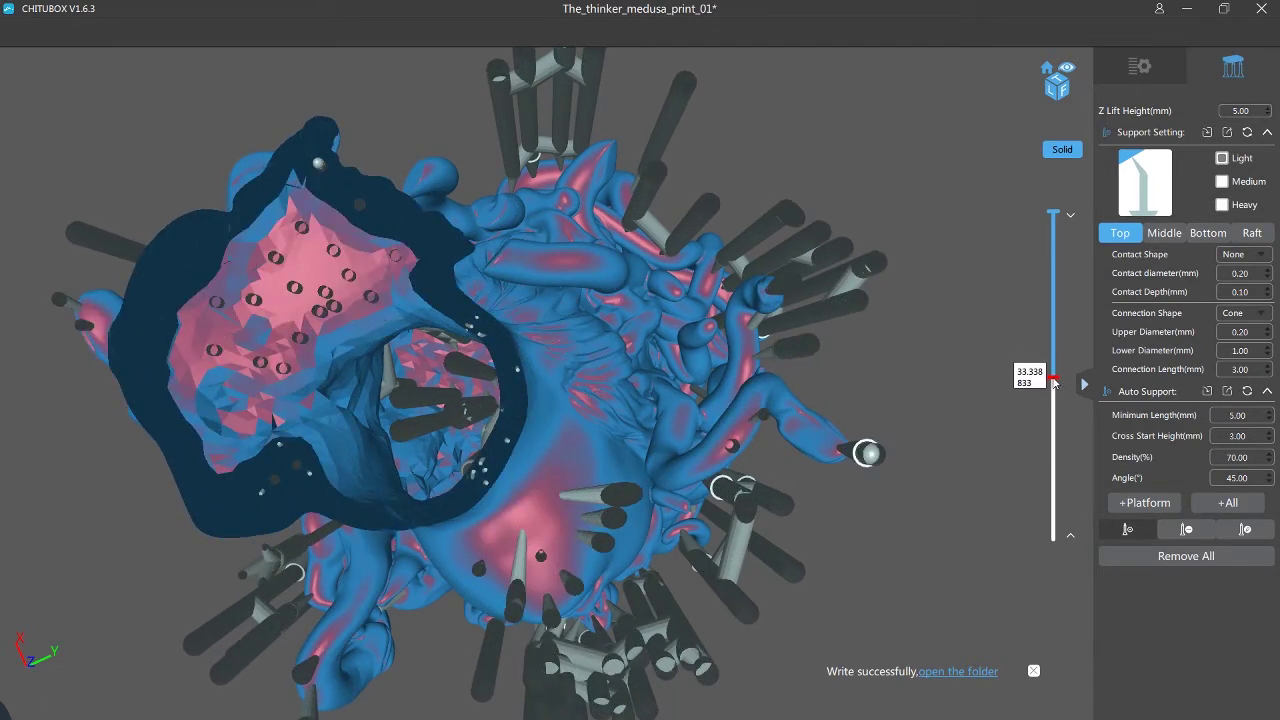
click(575, 263)
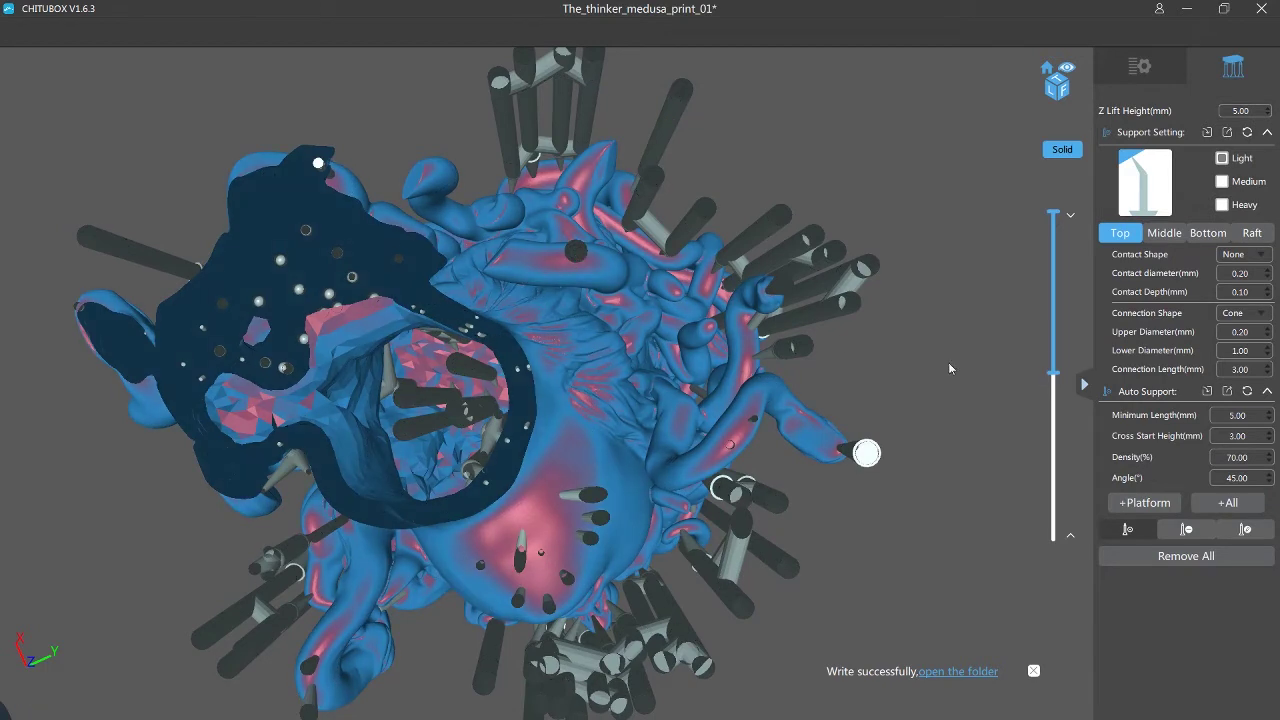
Lower the layer view's limit slightly and add light supports under the exposed snakes above Medusa's forehead.
drag(1053, 373, 1053, 377)
right_drag(758, 353, 686, 670)
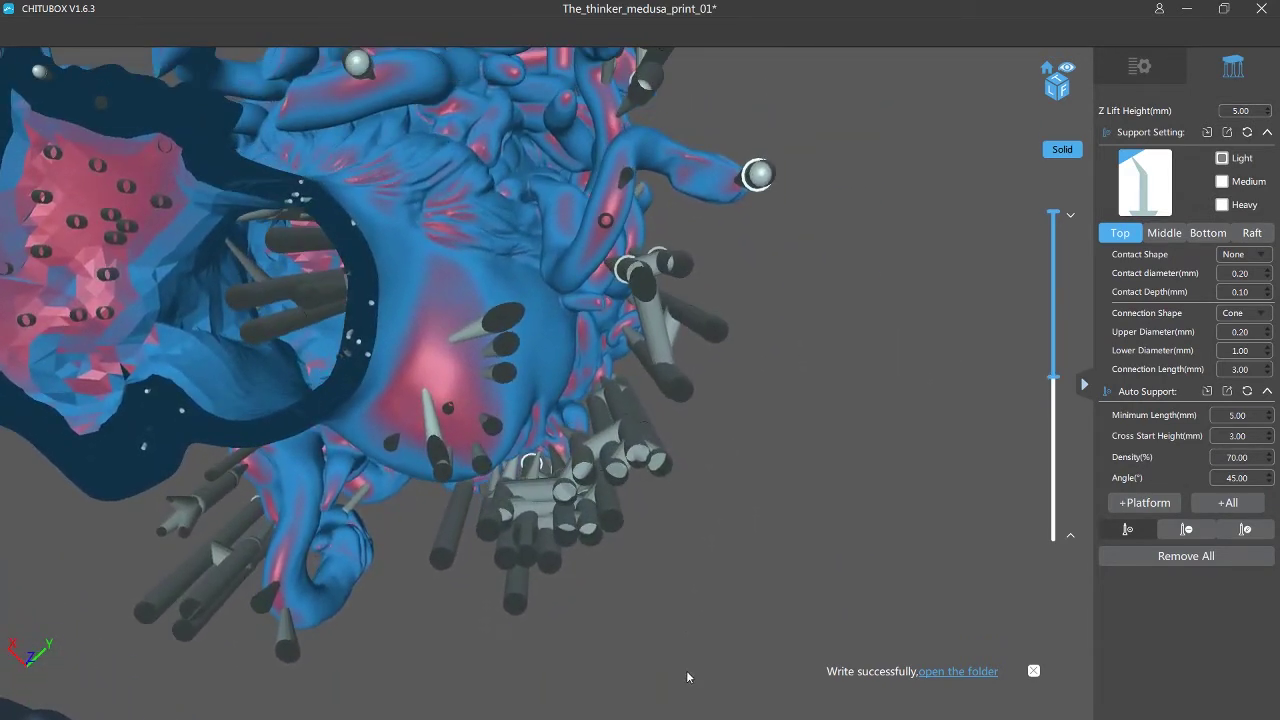
right_drag(565, 100, 545, 186)
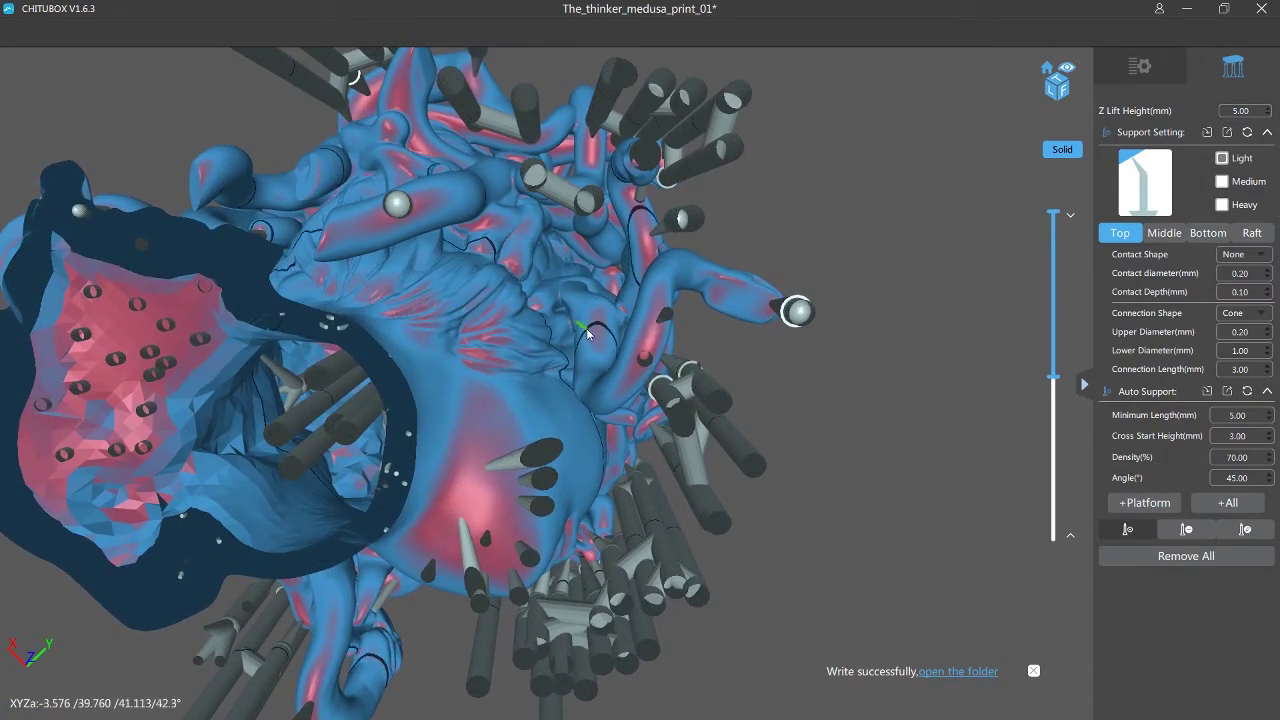
right_drag(562, 232, 562, 418)
scroll(546, 330, down, 5)
scroll(562, 418, up, 3)
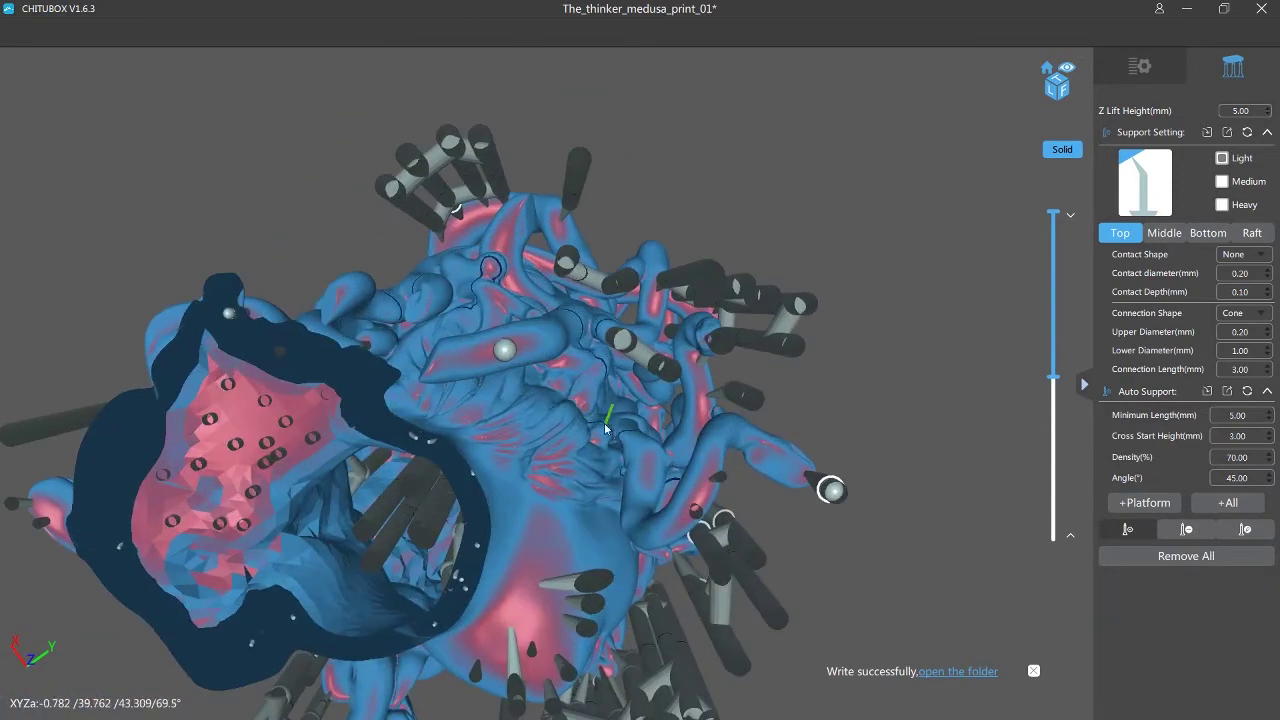
click(583, 403)
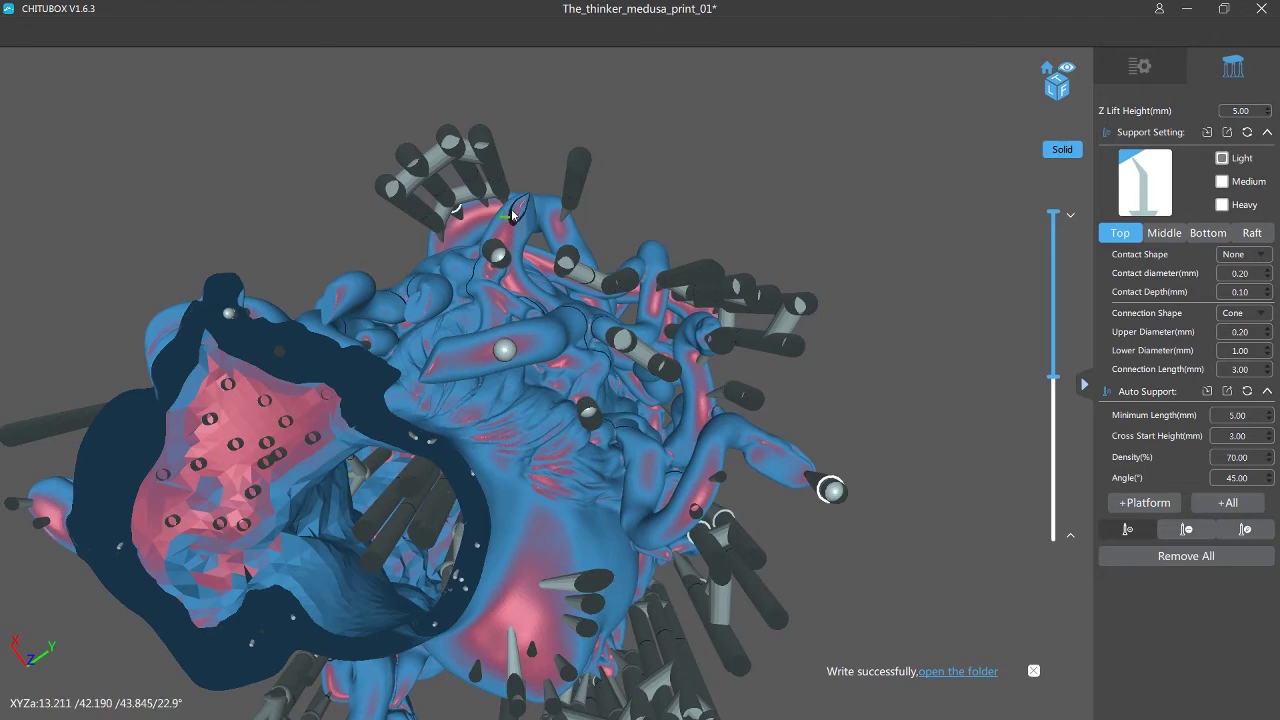
Check the layers up into Medusa's hollow skull and back down, adding a light support between the snakes at her hairline.
drag(1052, 368, 1071, 342)
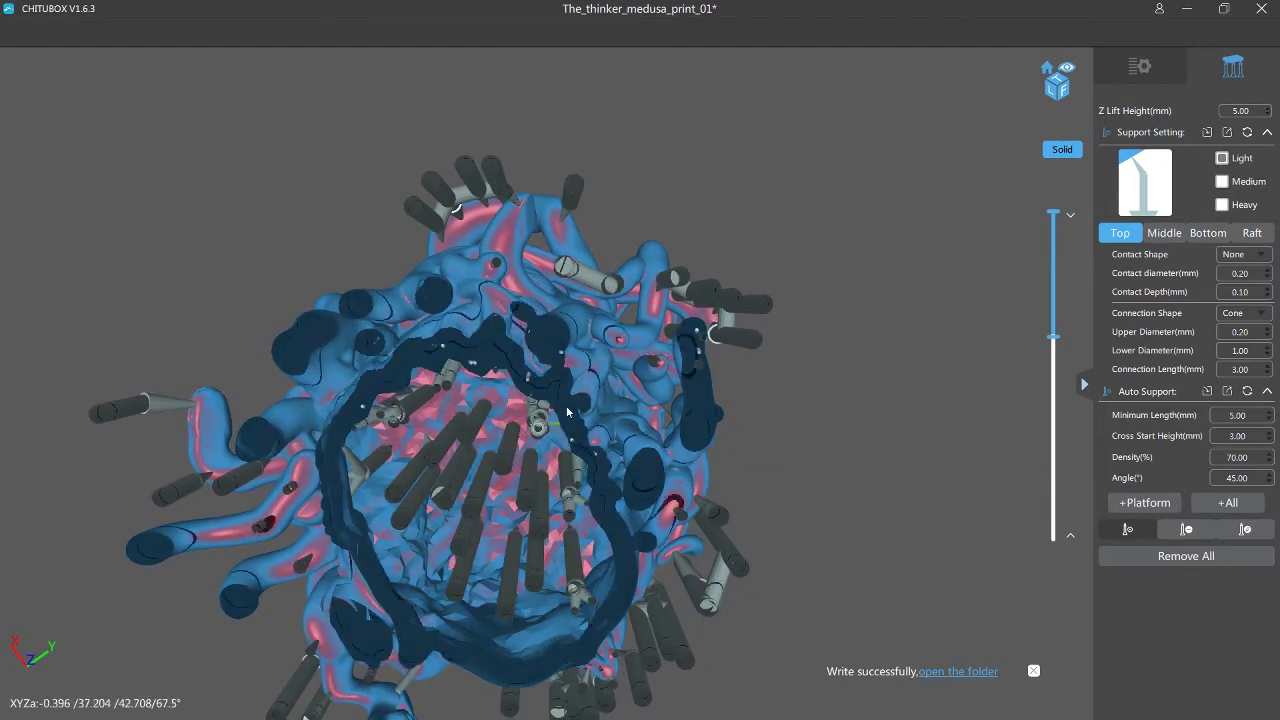
right_drag(510, 359, 568, 348)
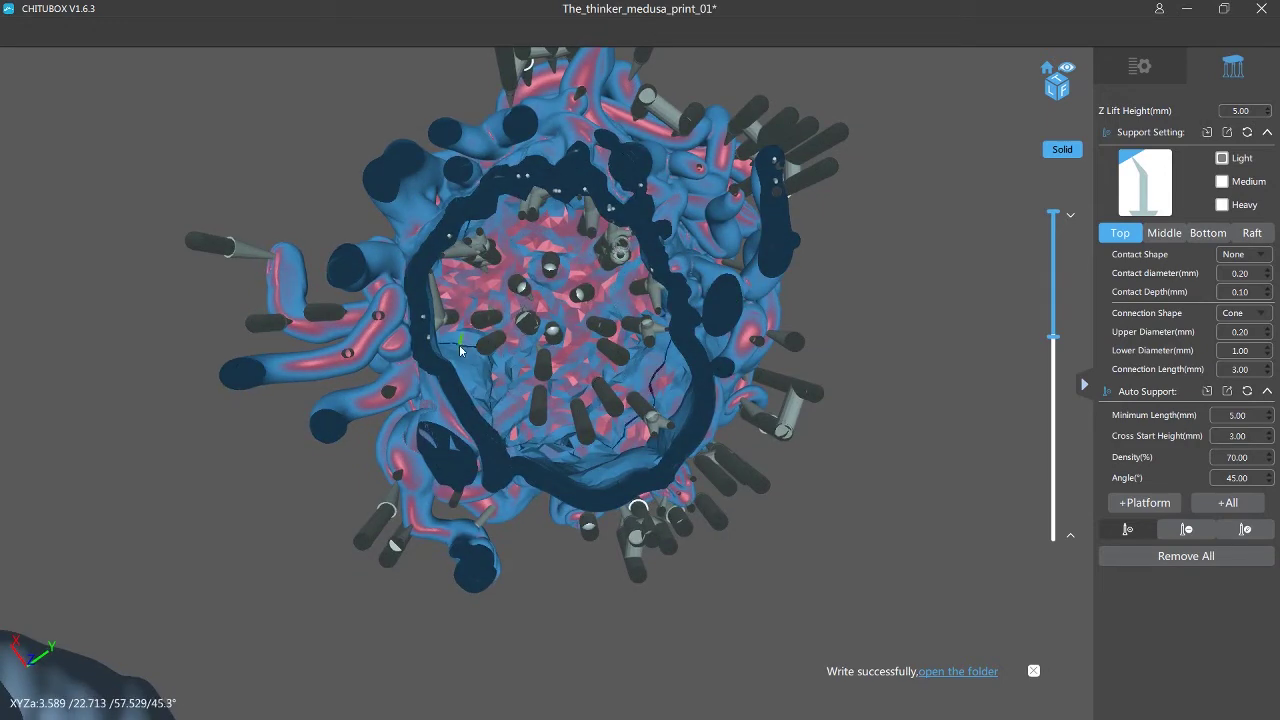
drag(1050, 341, 1061, 383)
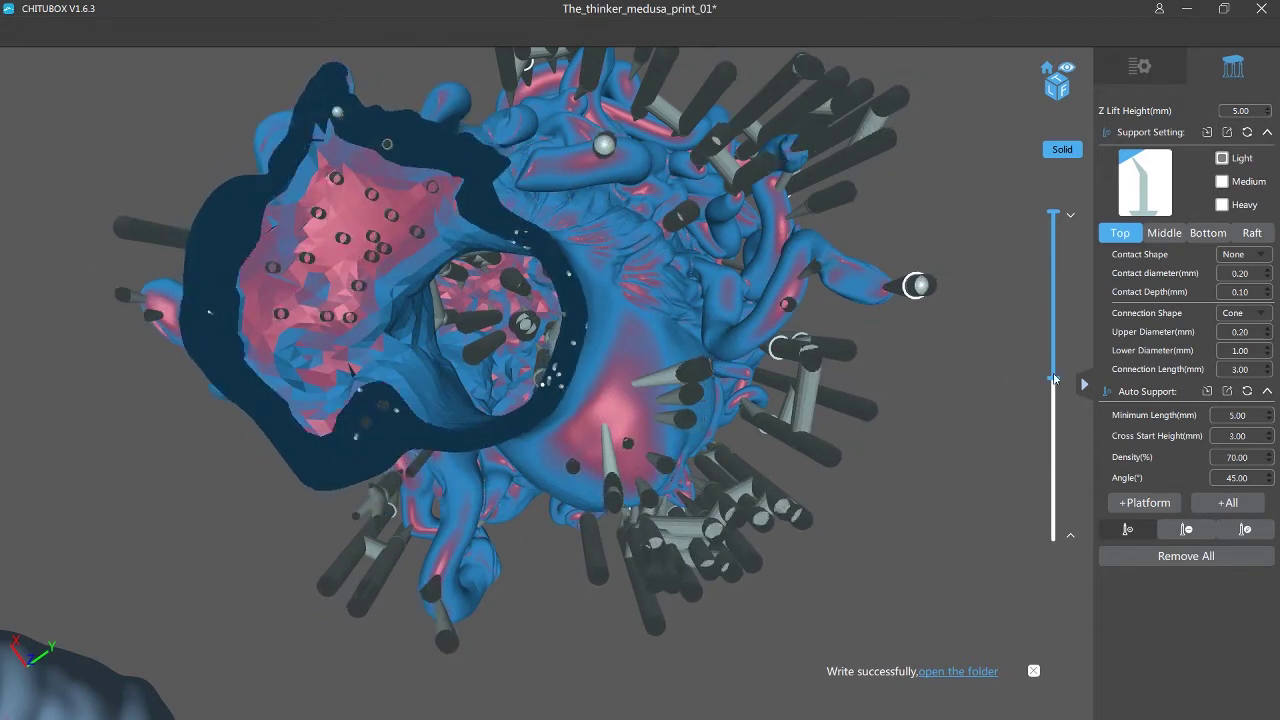
middle_drag(663, 311, 566, 424)
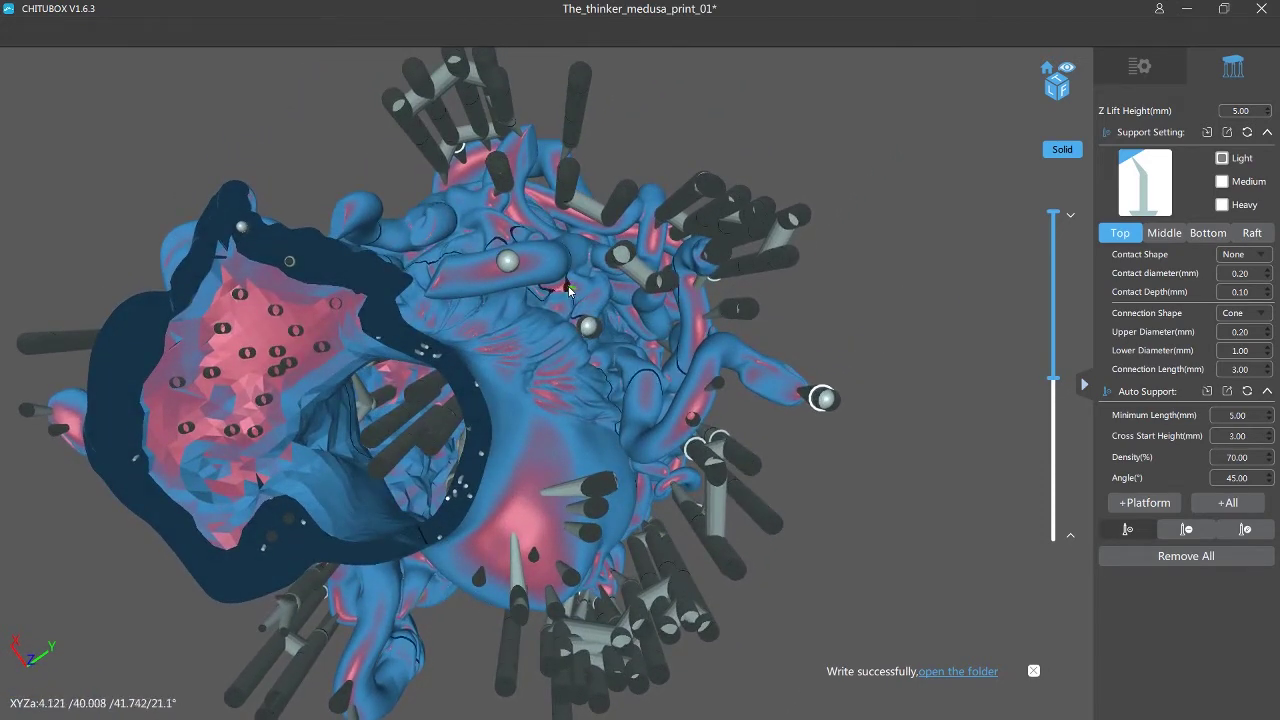
Check the cut at 27.165 mm, layer 679, and raise the limit into the skull to add light supports under the outer snakes.
drag(1053, 380, 1063, 412)
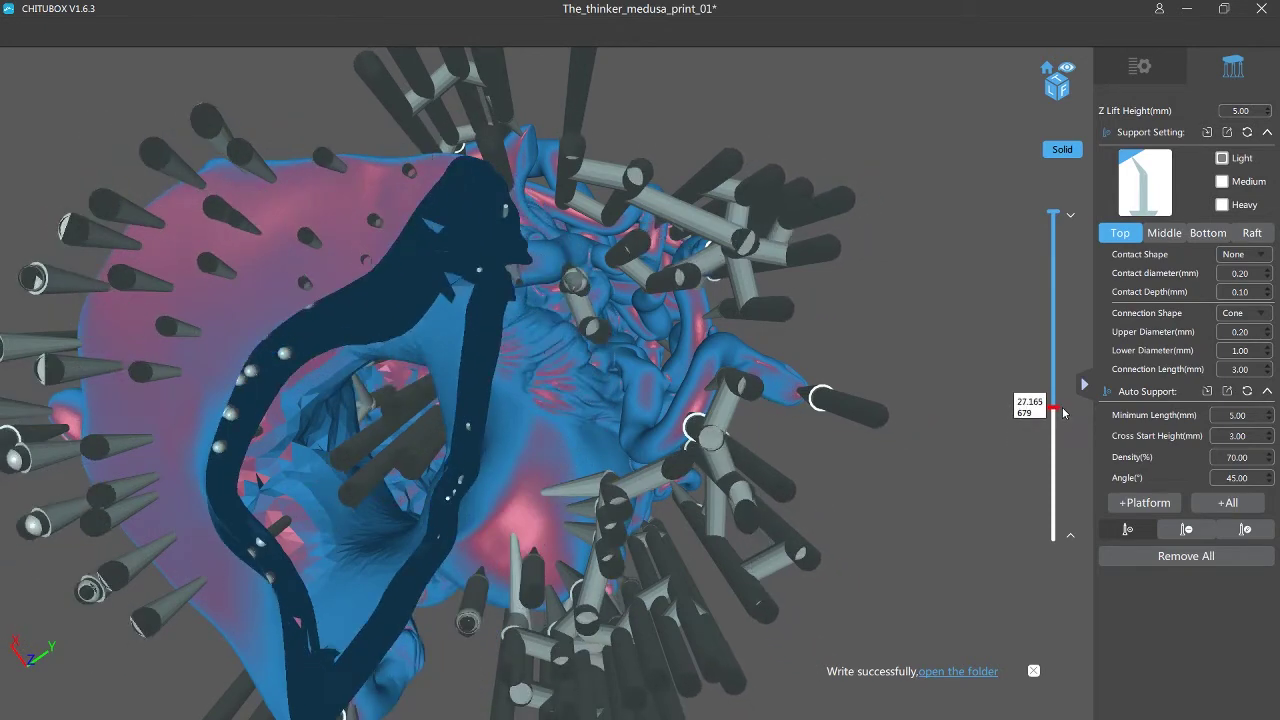
scroll(642, 394, down, 3)
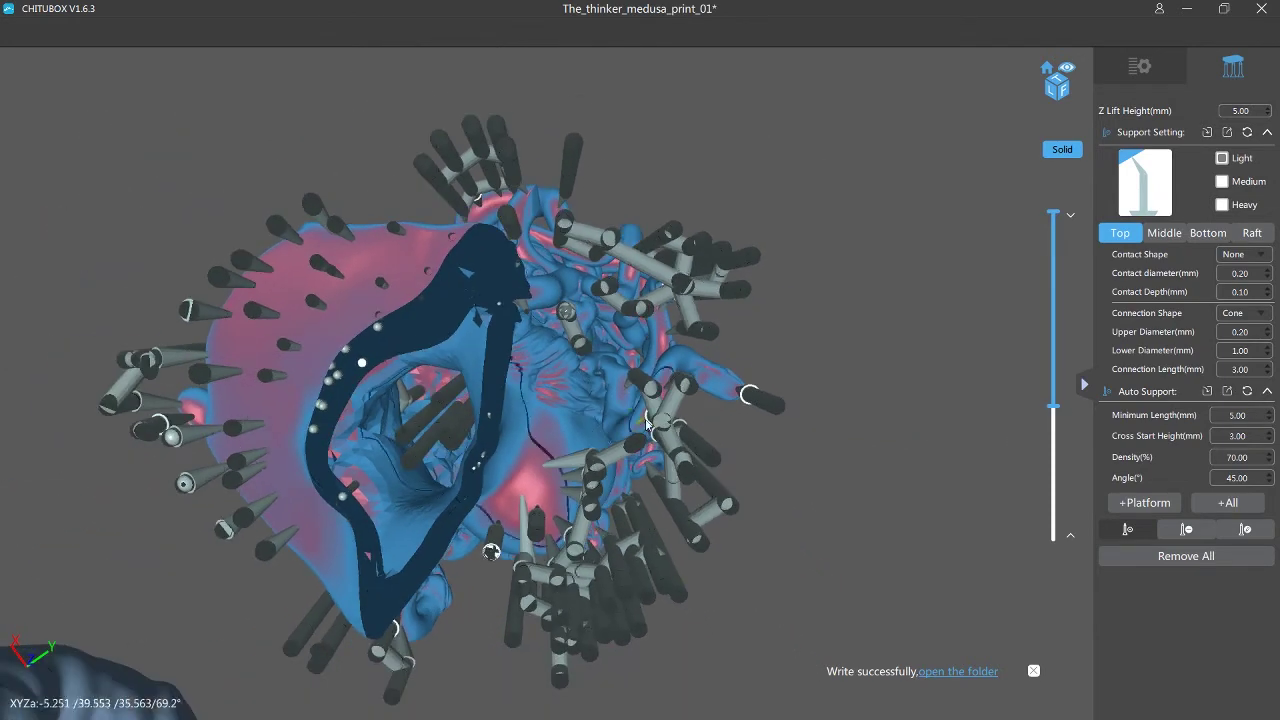
right_drag(642, 400, 818, 449)
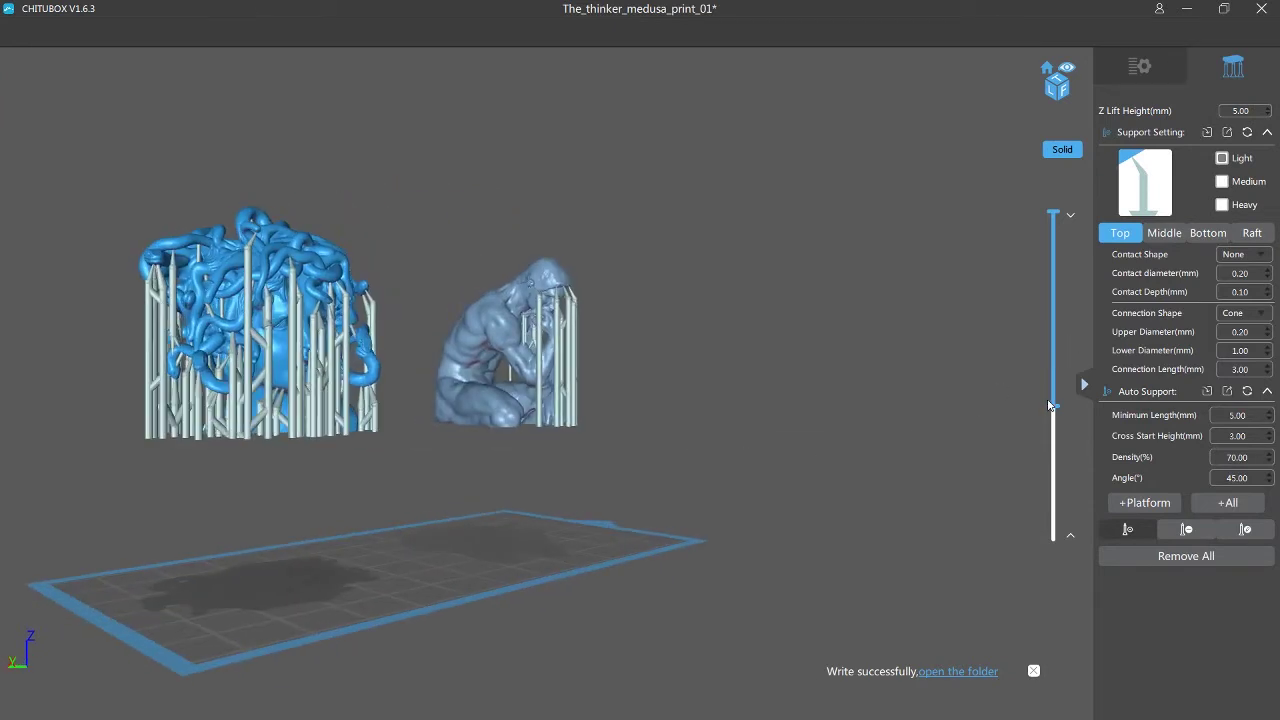
drag(1050, 405, 1075, 353)
right_drag(578, 609, 671, 477)
scroll(561, 509, up, 5)
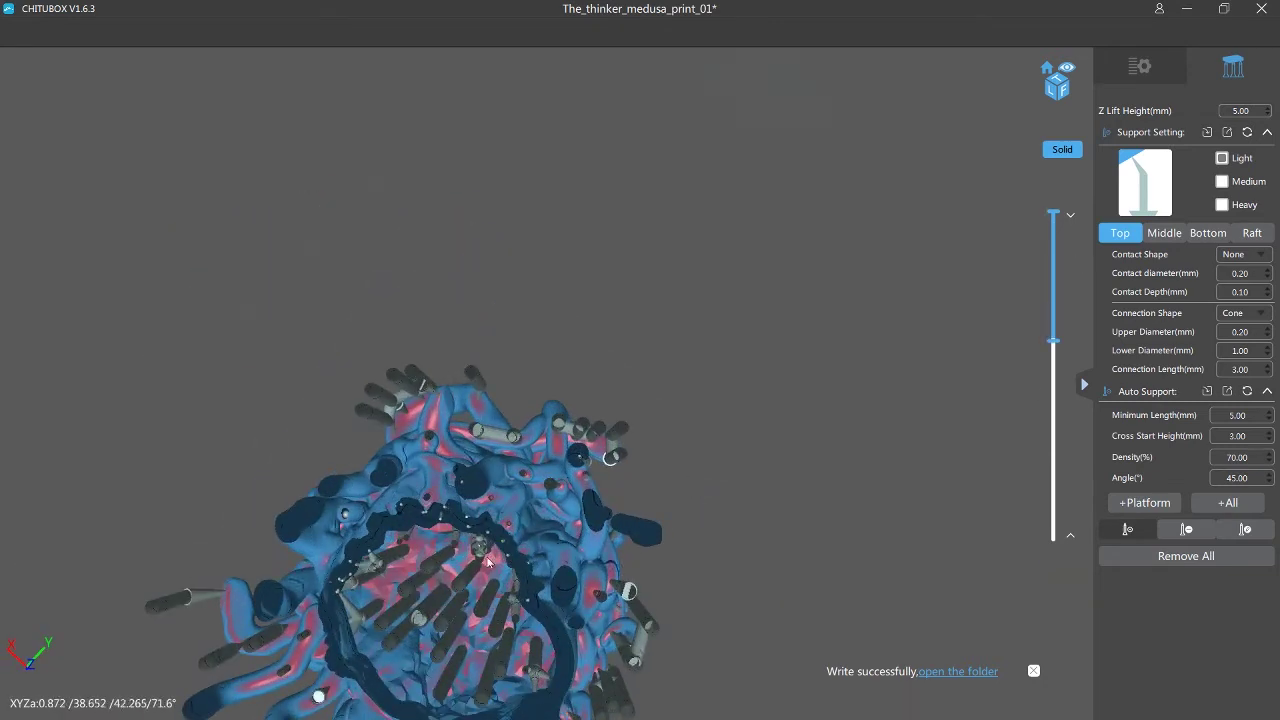
right_drag(488, 563, 492, 335)
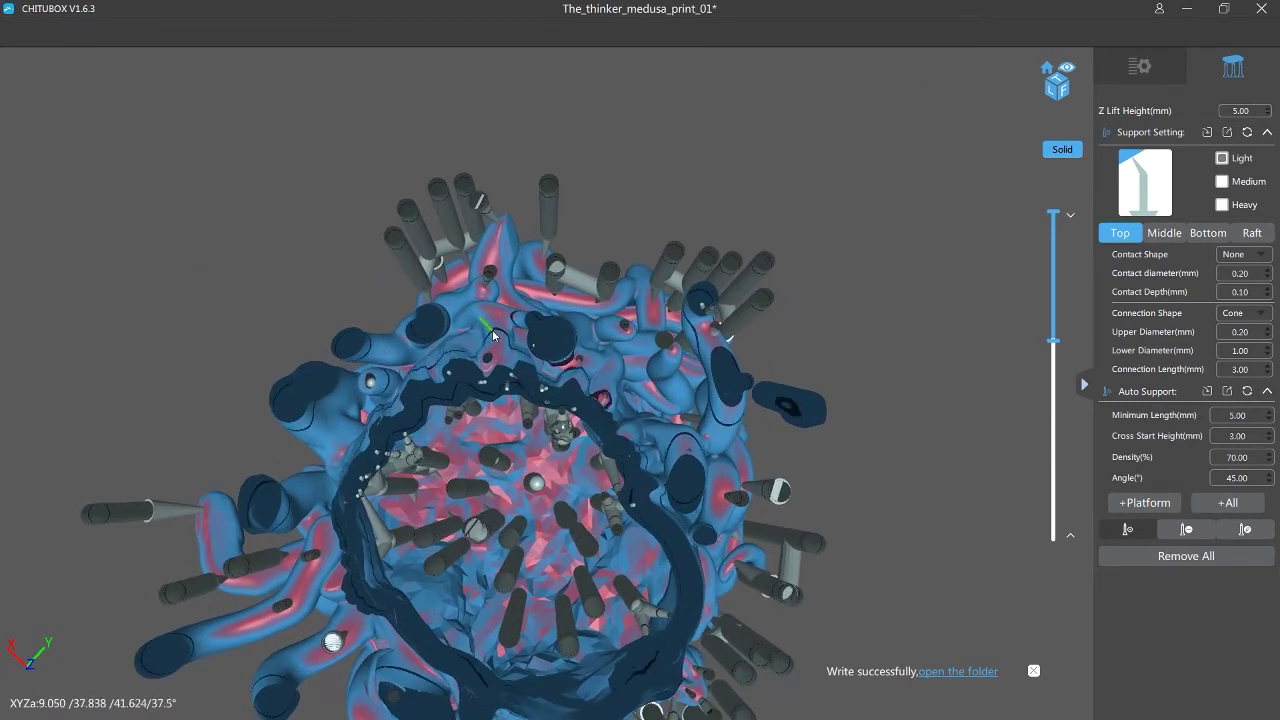
mouse_move(1055, 345)
mouse_down()
mouse_move(1056, 364)
mouse_move(1058, 341)
mouse_up()
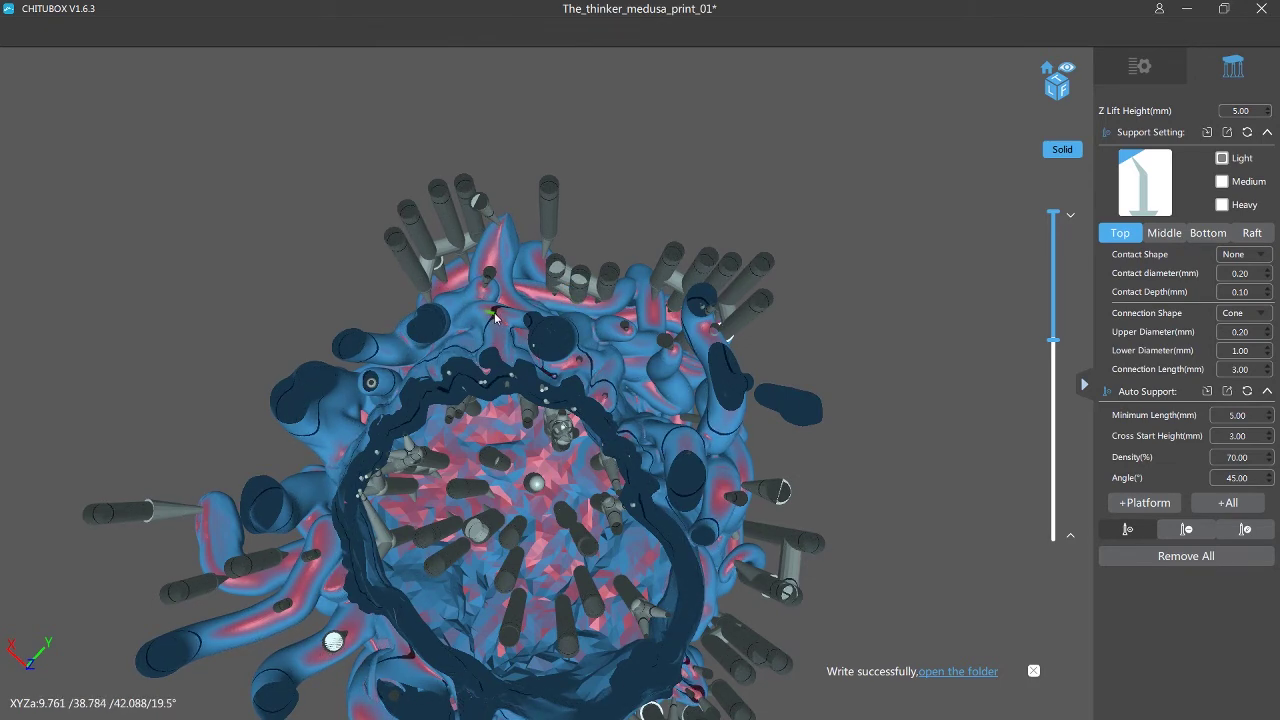
drag(300, 588, 549, 486)
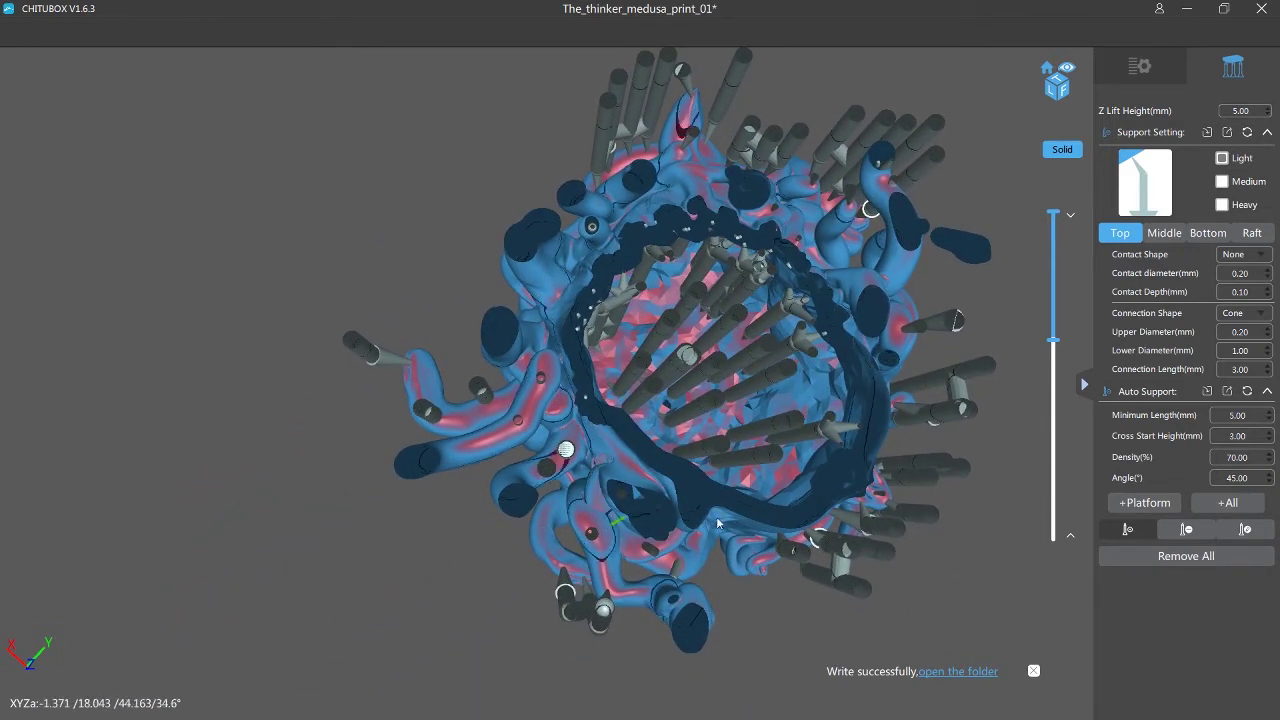
Lower the layer limit, select the Medusa bust, and examine its snakes, face and supports from behind and below.
drag(1053, 348, 1053, 401)
scroll(583, 430, down, 2)
right_drag(583, 430, 541, 406)
scroll(603, 630, up, 8)
right_drag(603, 630, 460, 400)
scroll(461, 568, up, 6)
scroll(461, 567, down, 7)
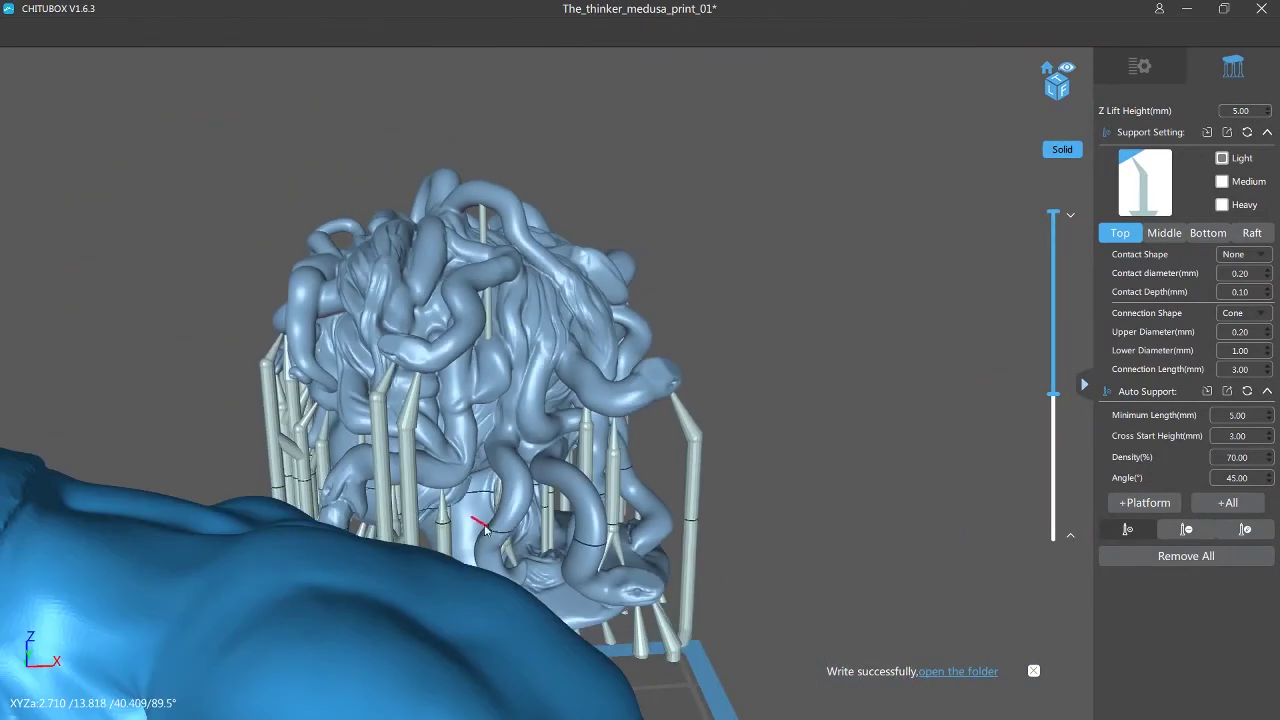
click(479, 527)
right_drag(479, 527, 584, 308)
scroll(527, 405, up, 6)
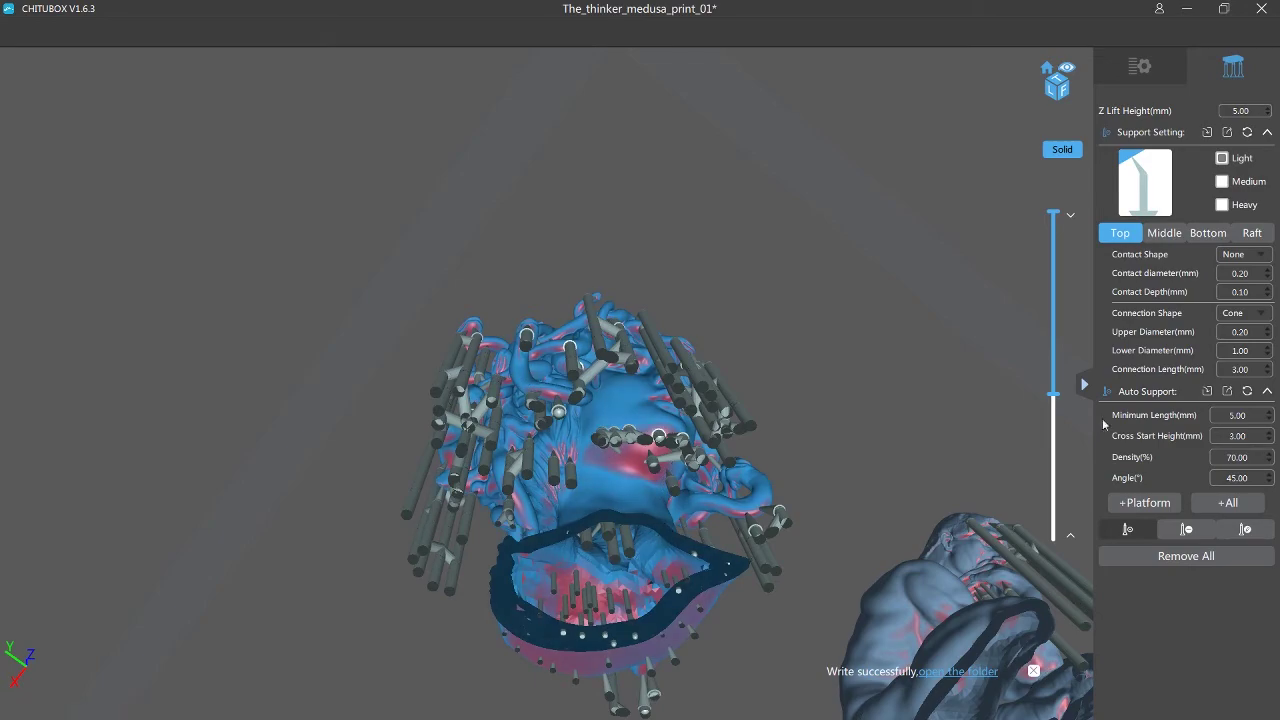
Lower the layer view's limit in stages to the build plate and inspect both supported models for missed overhangs.
drag(1050, 400, 1052, 436)
right_drag(527, 482, 66, 480)
scroll(728, 320, up, 4)
scroll(487, 298, up, 5)
right_drag(508, 266, 421, 341)
scroll(421, 341, down, 6)
right_drag(590, 330, 422, 436)
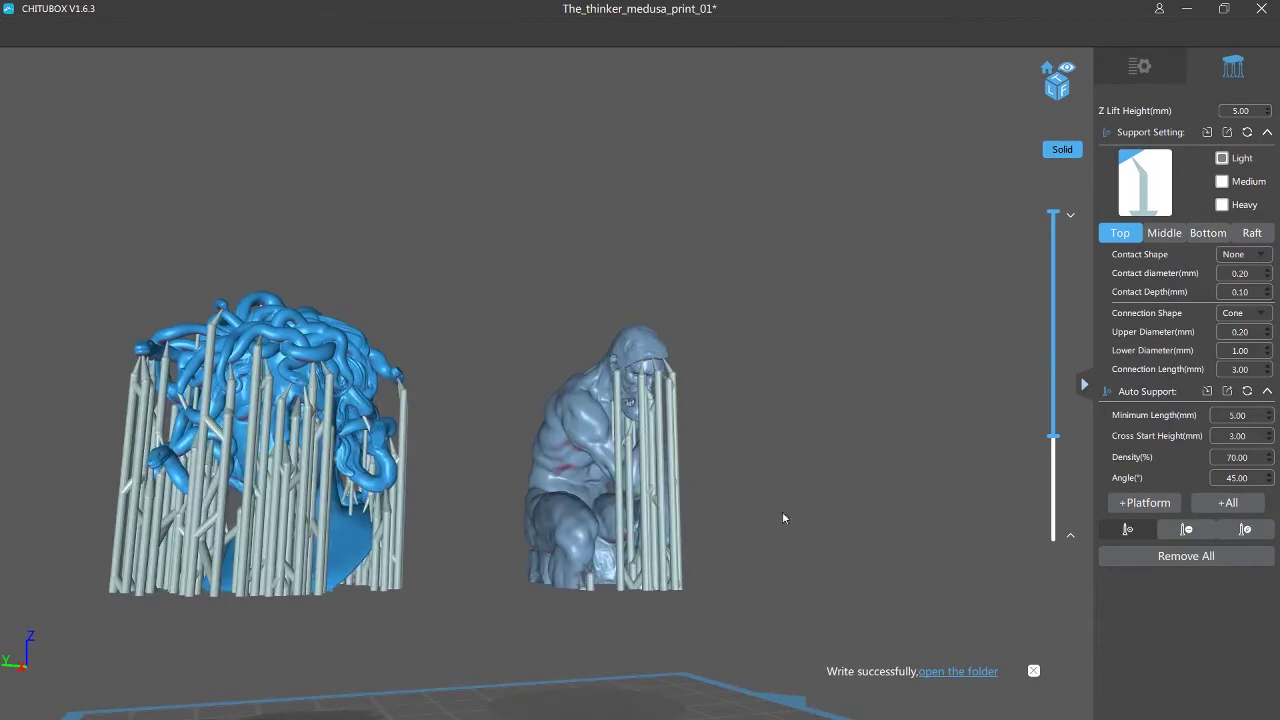
right_drag(783, 518, 1033, 543)
drag(1053, 437, 1052, 552)
scroll(506, 466, down, 3)
right_drag(506, 466, 485, 486)
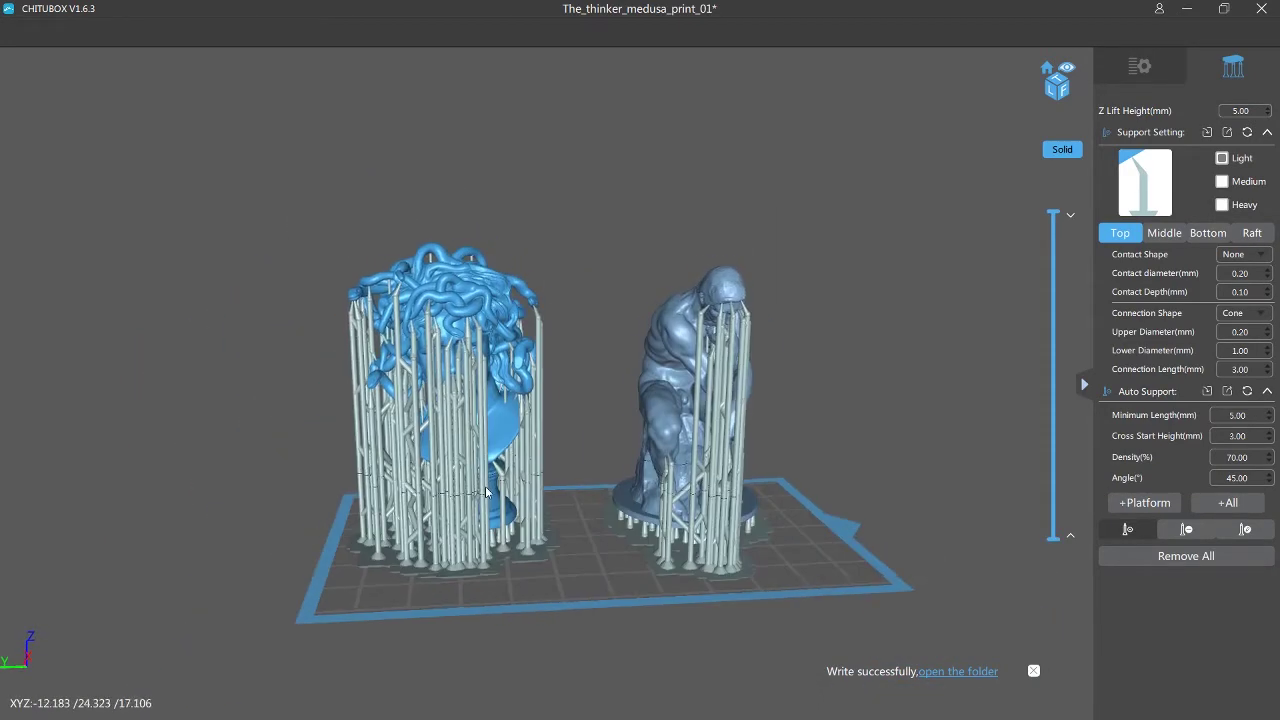
Save the project with the supported Medusa and Thinker models.
click(1141, 68)
click(20, 31)
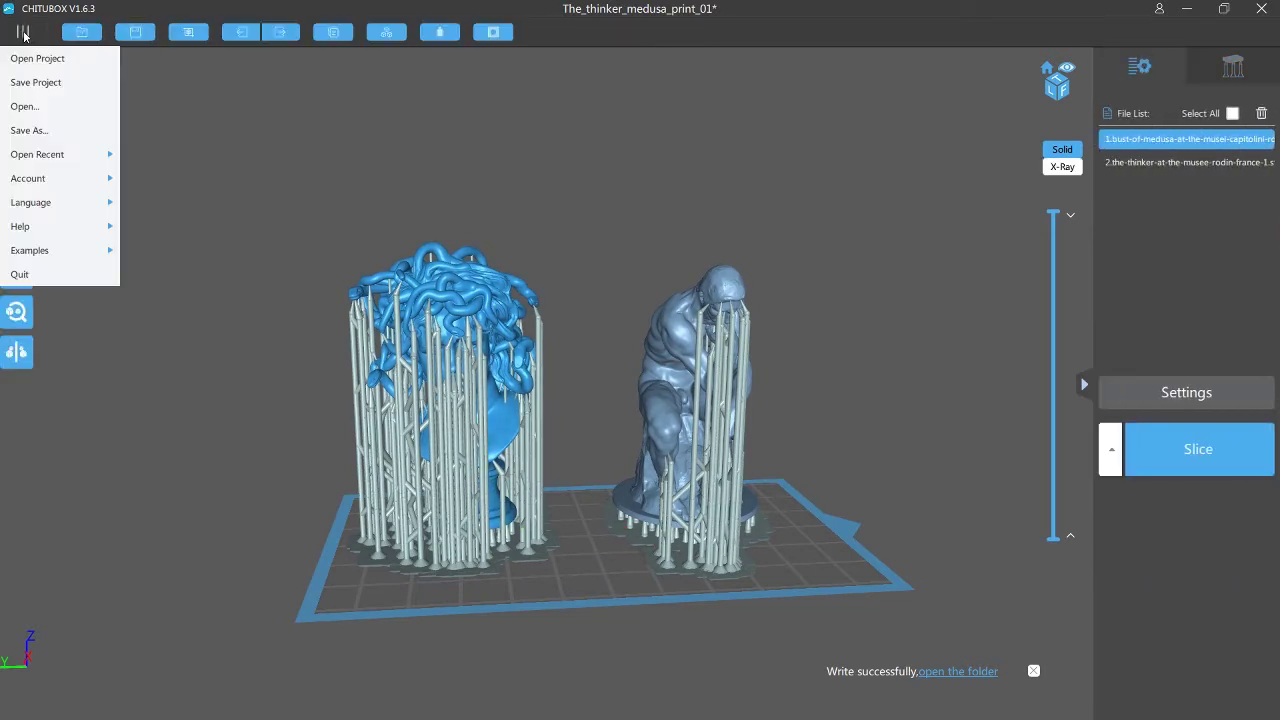
click(46, 83)
right_drag(694, 567, 626, 415)
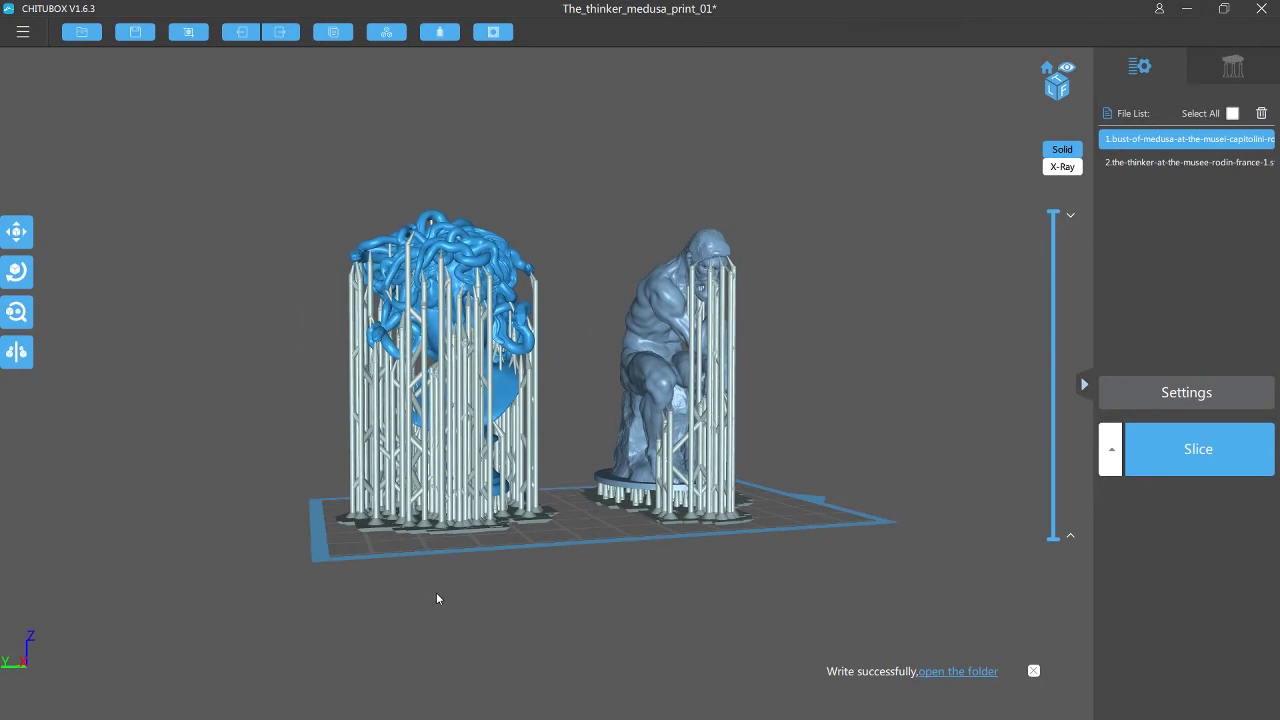
Open the slicing settings and browse the list of machines available for a new printer, without adding one.
click(1233, 68)
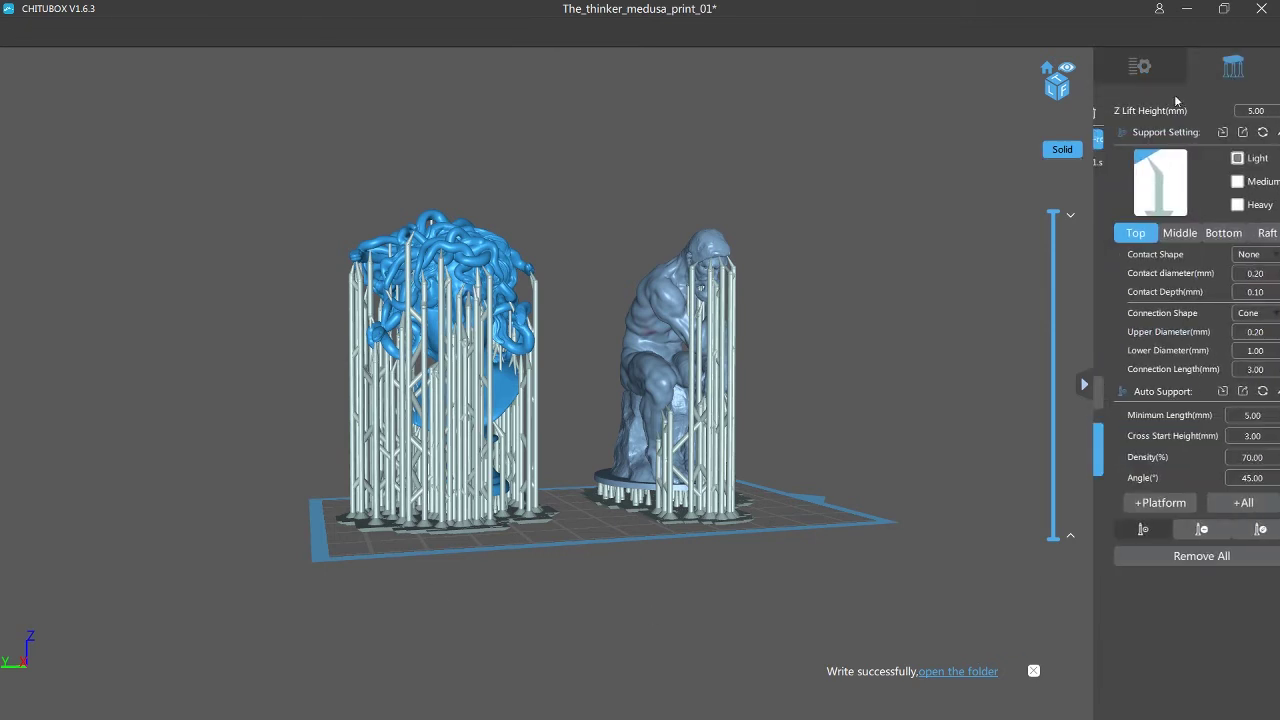
click(1140, 70)
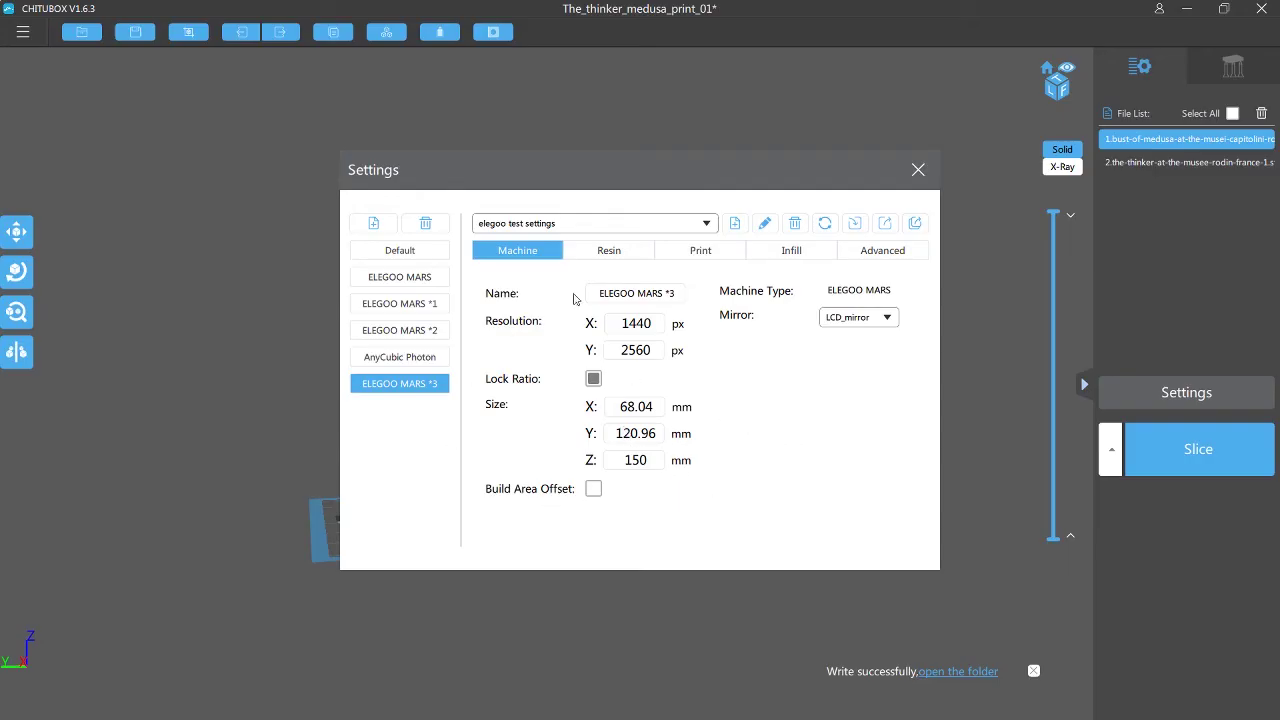
click(374, 223)
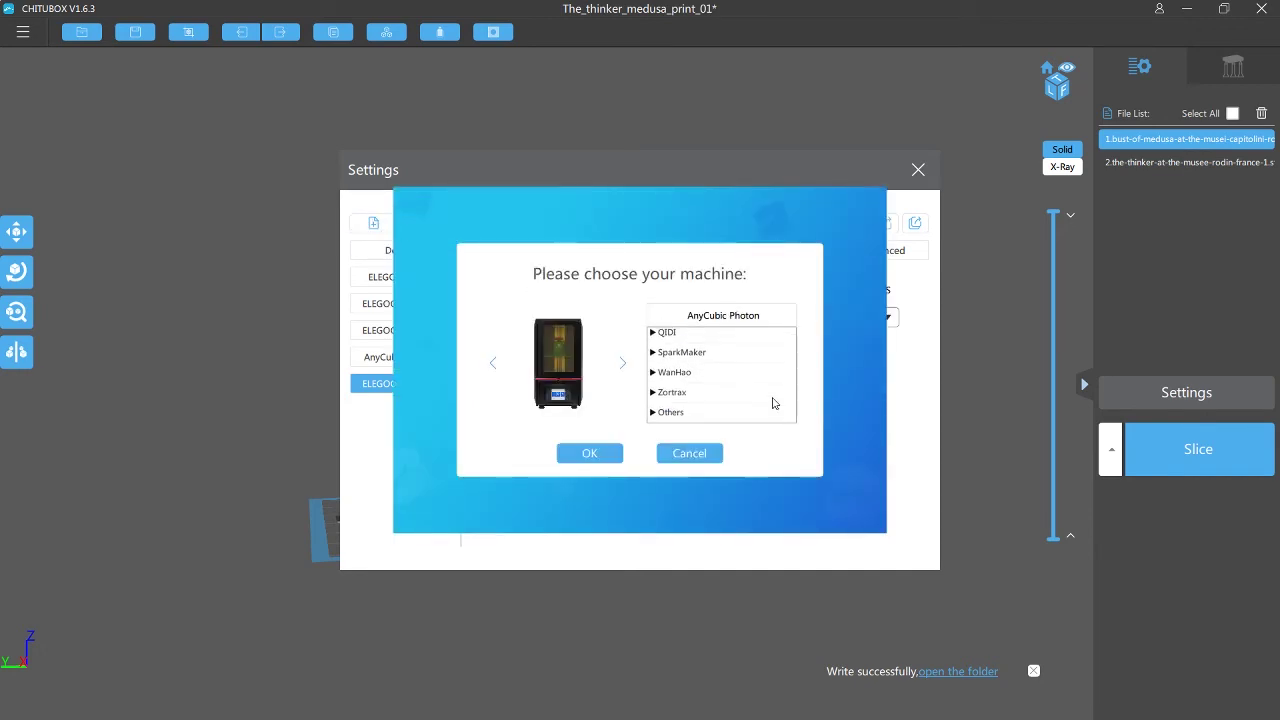
click(710, 456)
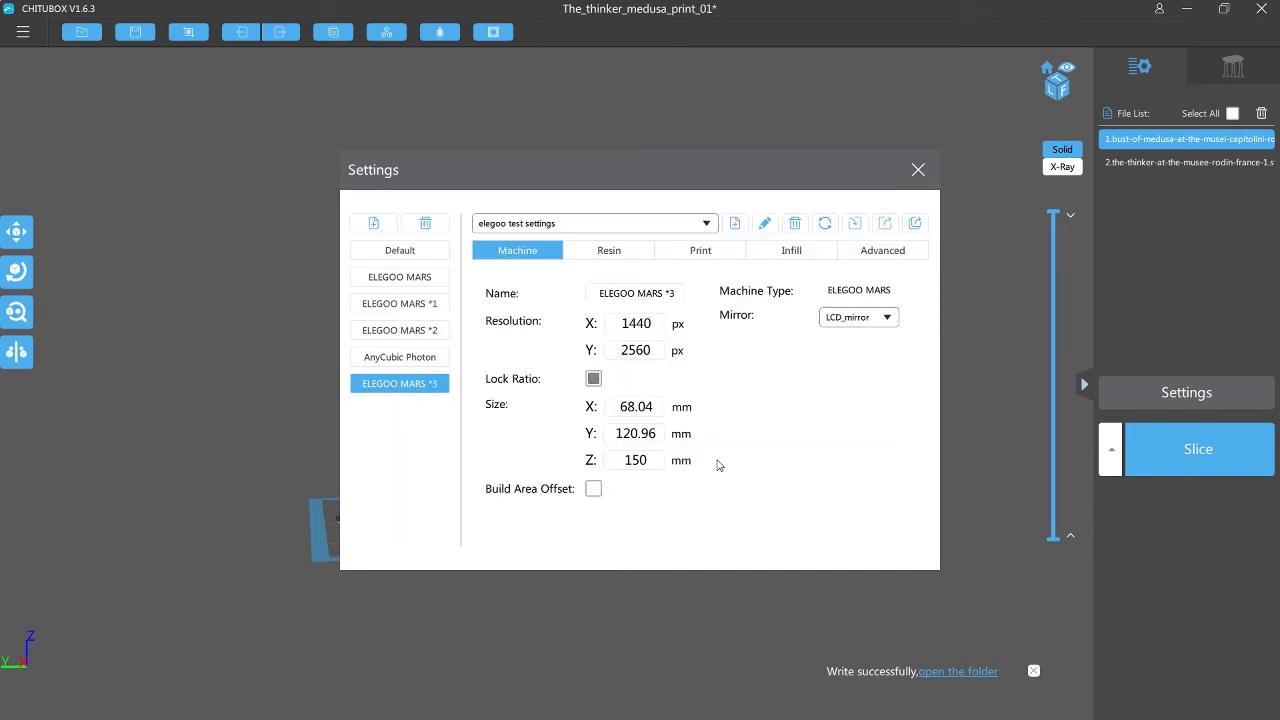
Compare the print parameters of the ELEGOO MARS profile with those of the ELEGOO MARS *3 profile.
click(385, 279)
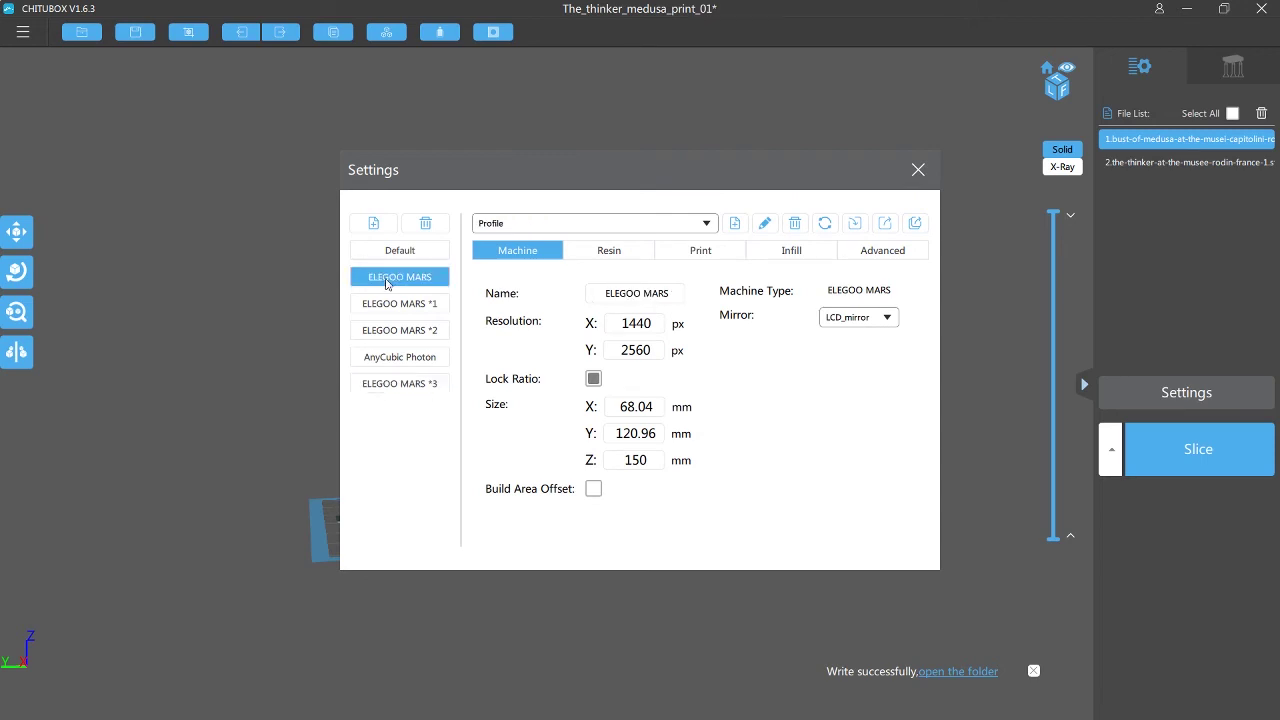
click(701, 251)
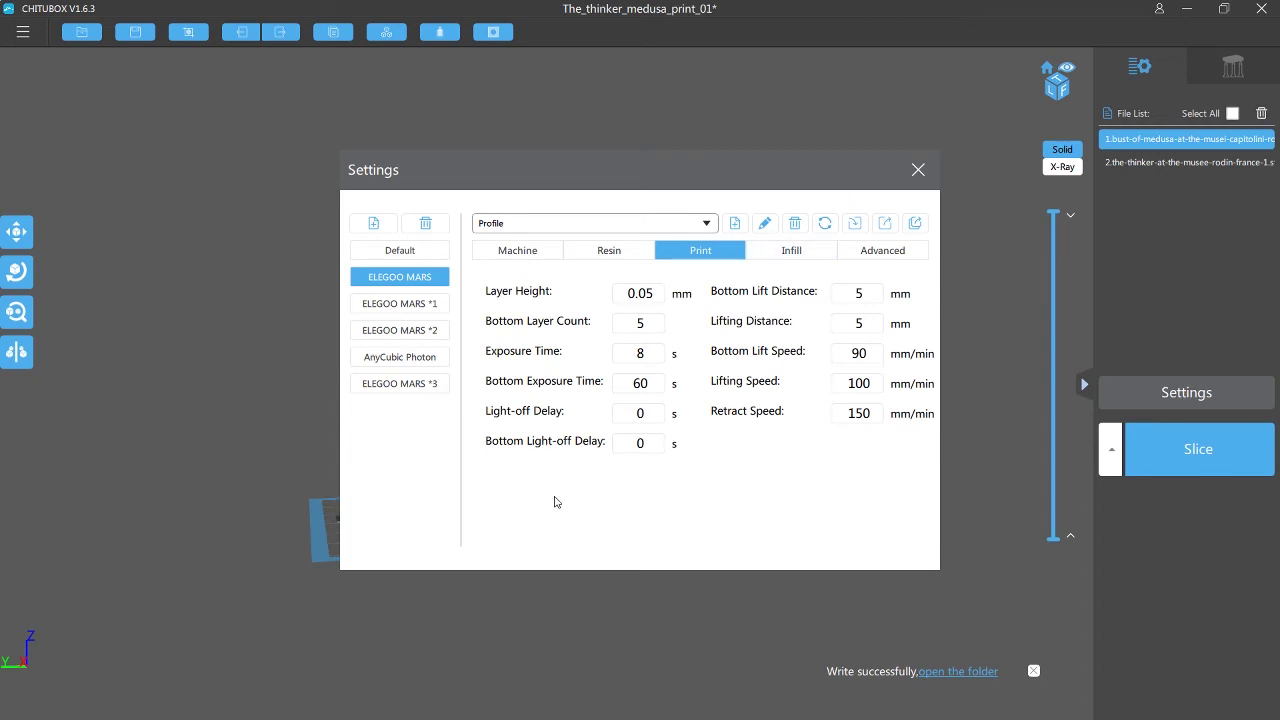
click(389, 390)
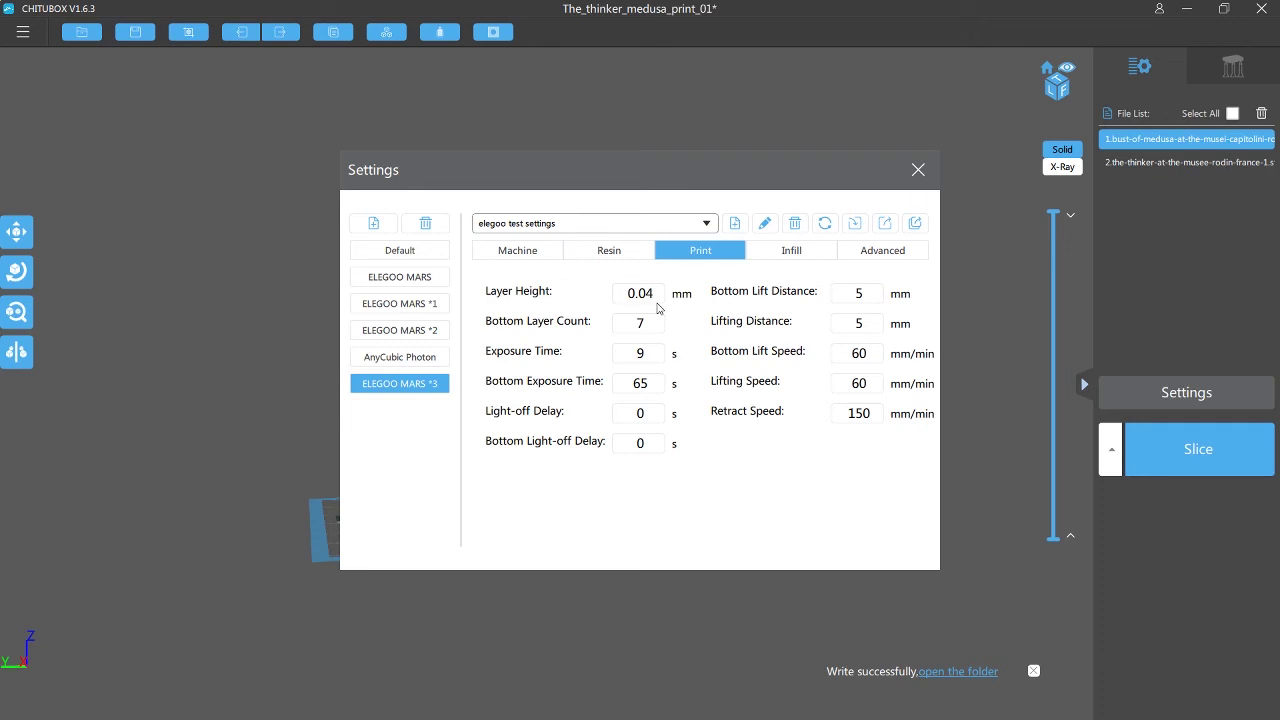
Review the advanced, machine, infill, resin and print settings of the ELEGOO MARS *3 profile.
click(860, 254)
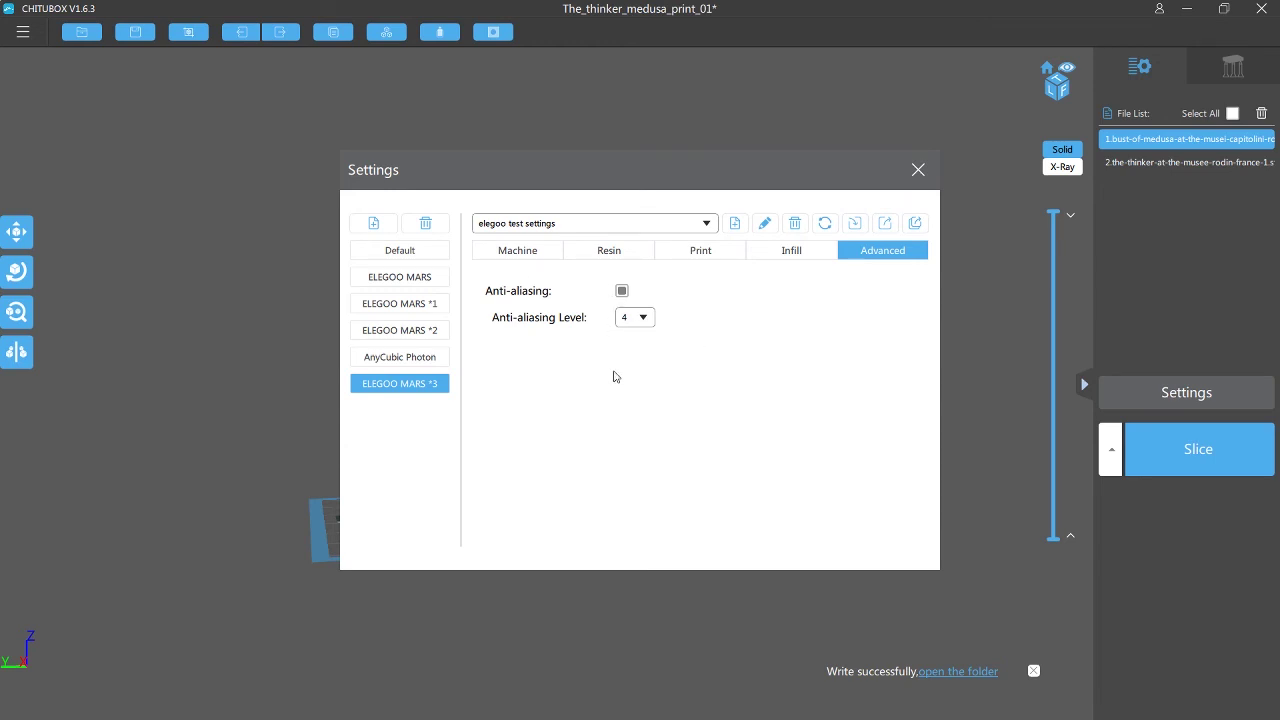
click(535, 256)
click(776, 251)
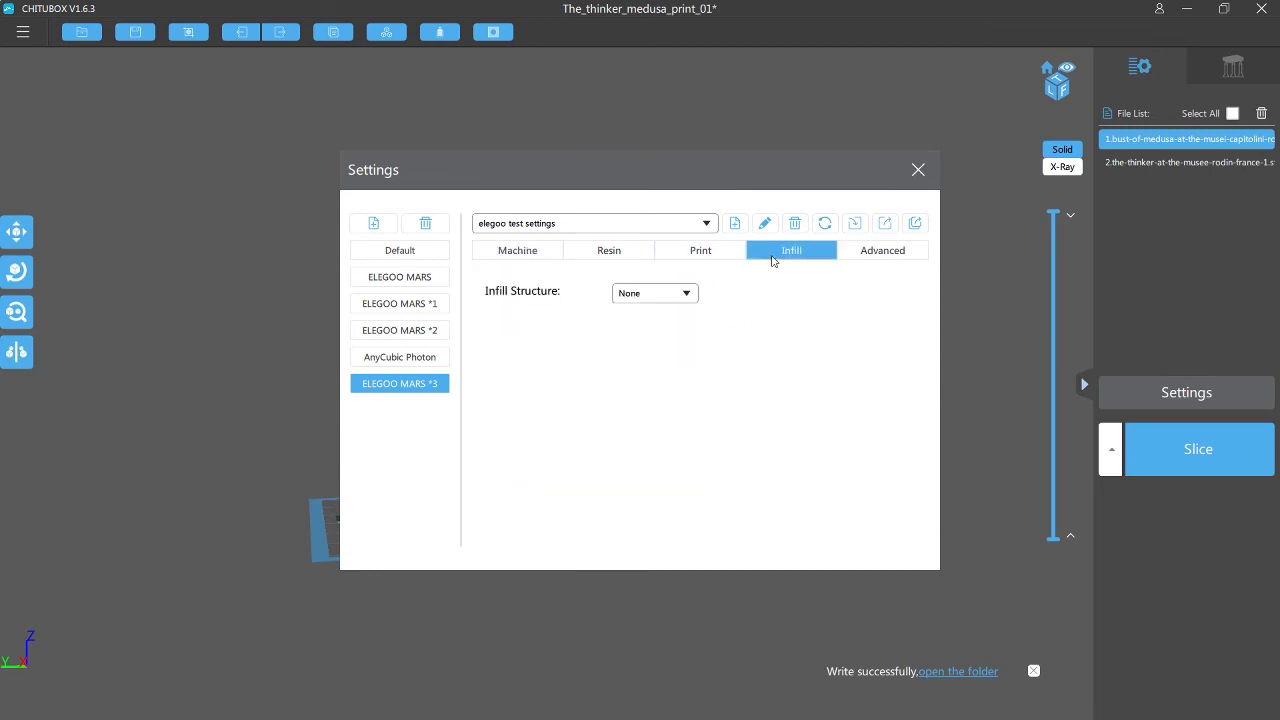
click(634, 251)
click(709, 256)
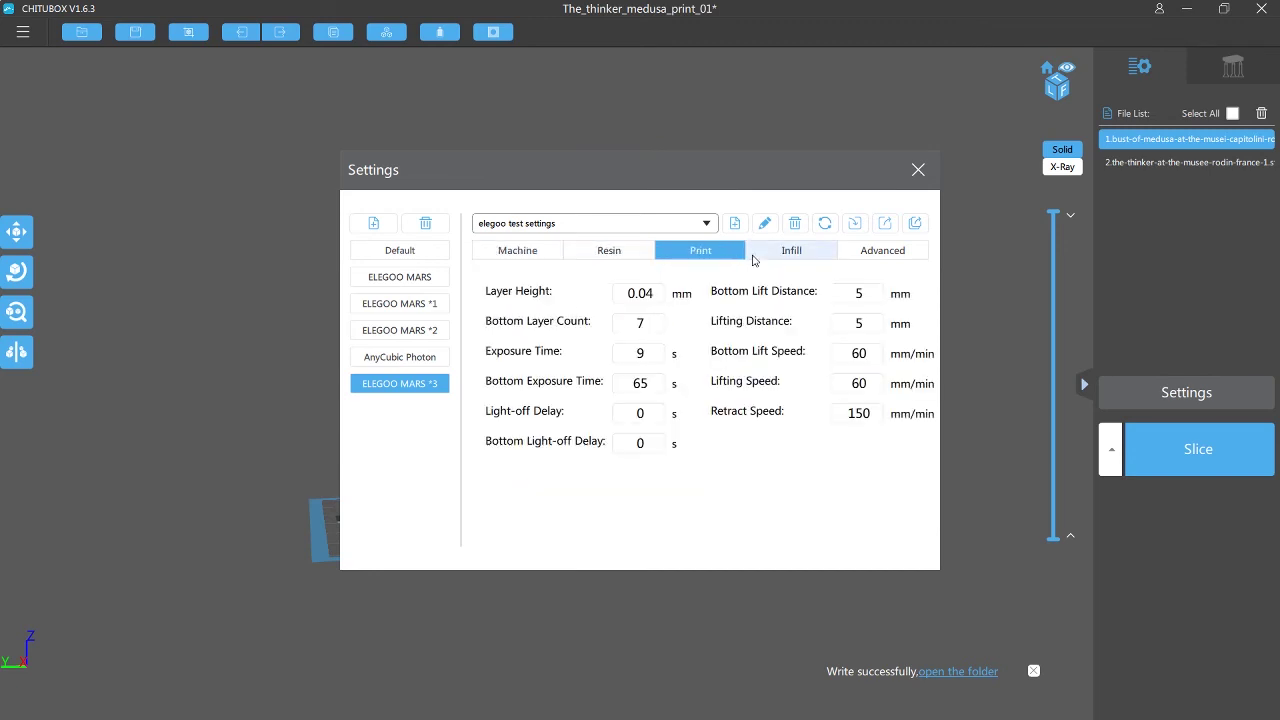
click(545, 256)
click(608, 262)
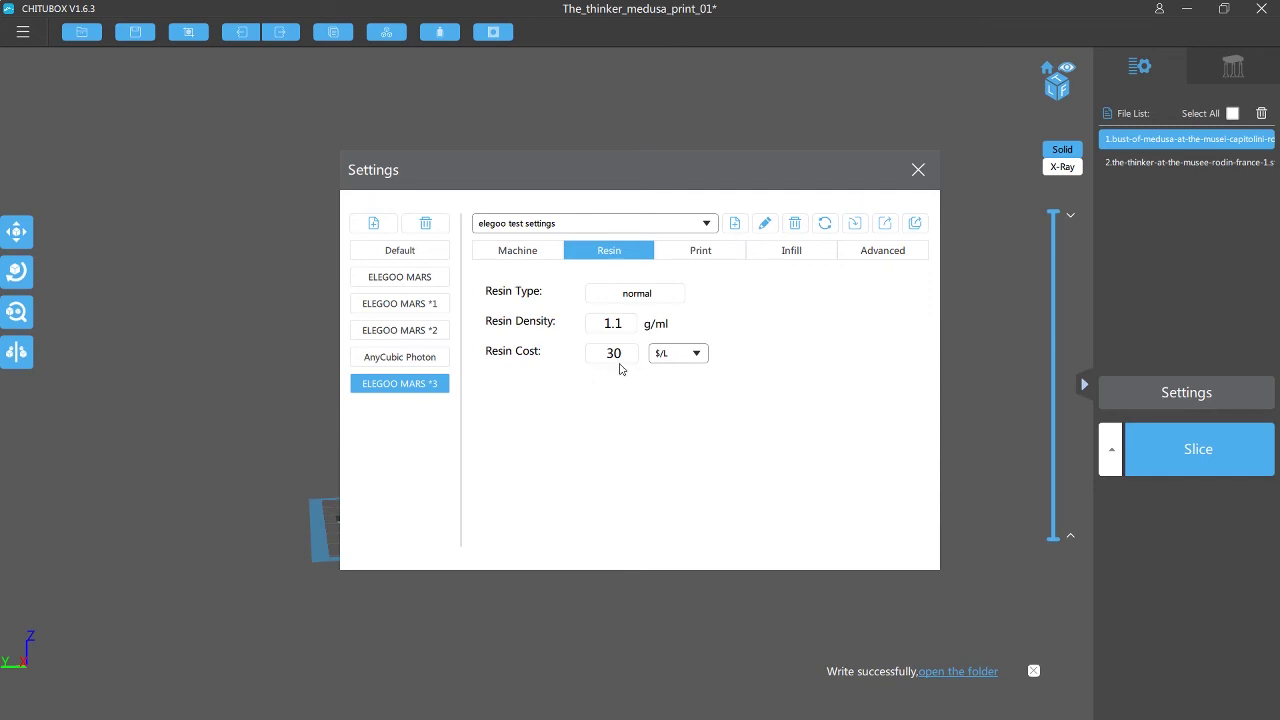
click(701, 254)
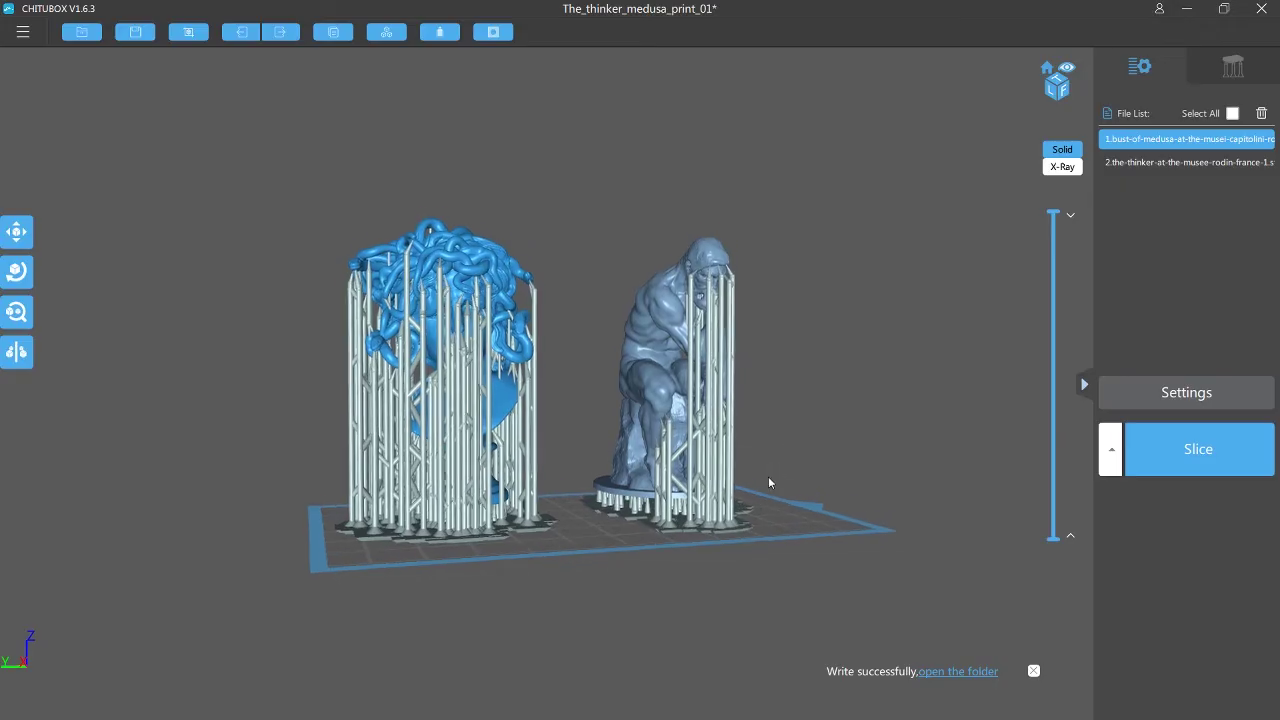
Move the Medusa bust closer to the Thinker on the build plate and reposition the Thinker at about X 1.4, Y -24.2.
drag(771, 480, 854, 309)
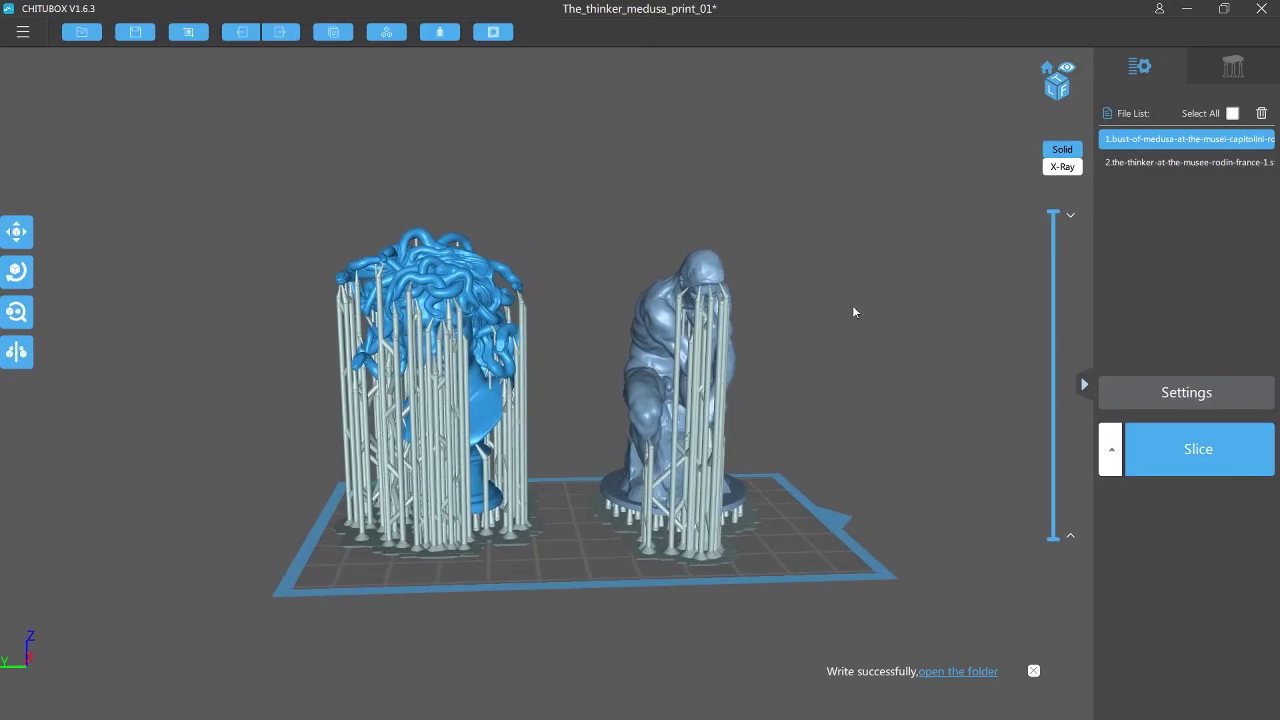
click(16, 232)
drag(484, 504, 524, 496)
click(603, 496)
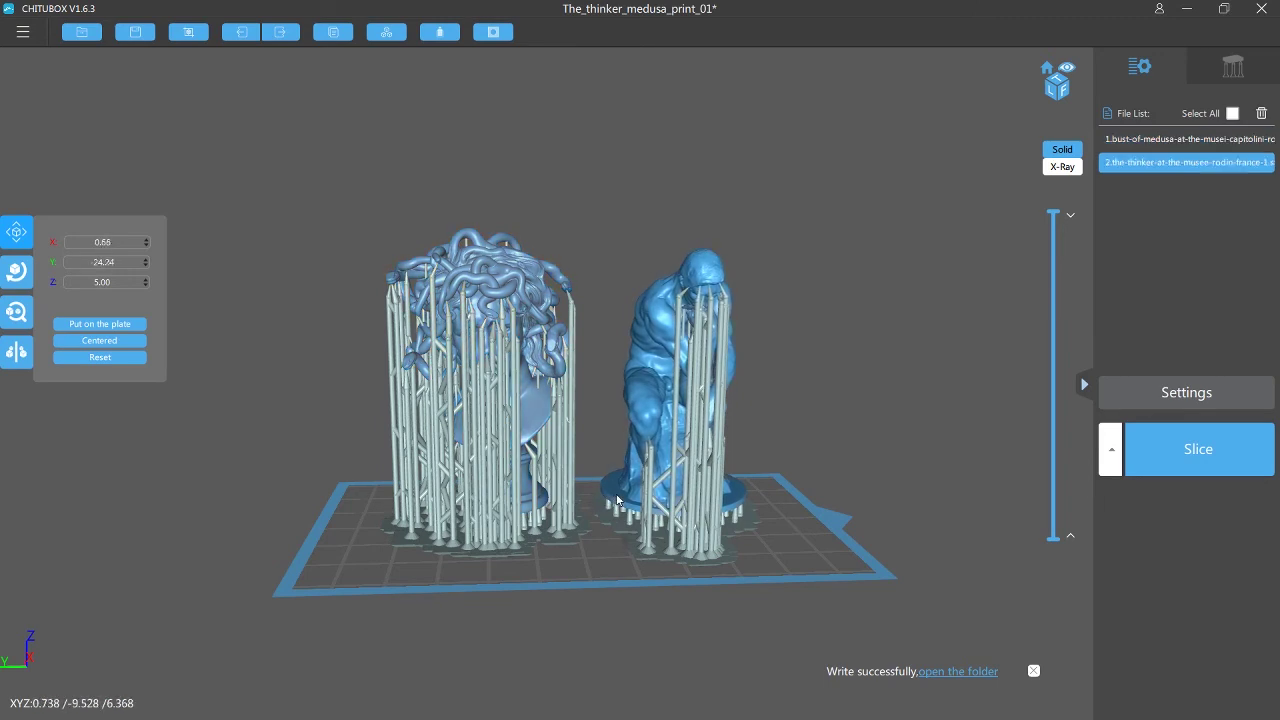
drag(608, 497, 610, 498)
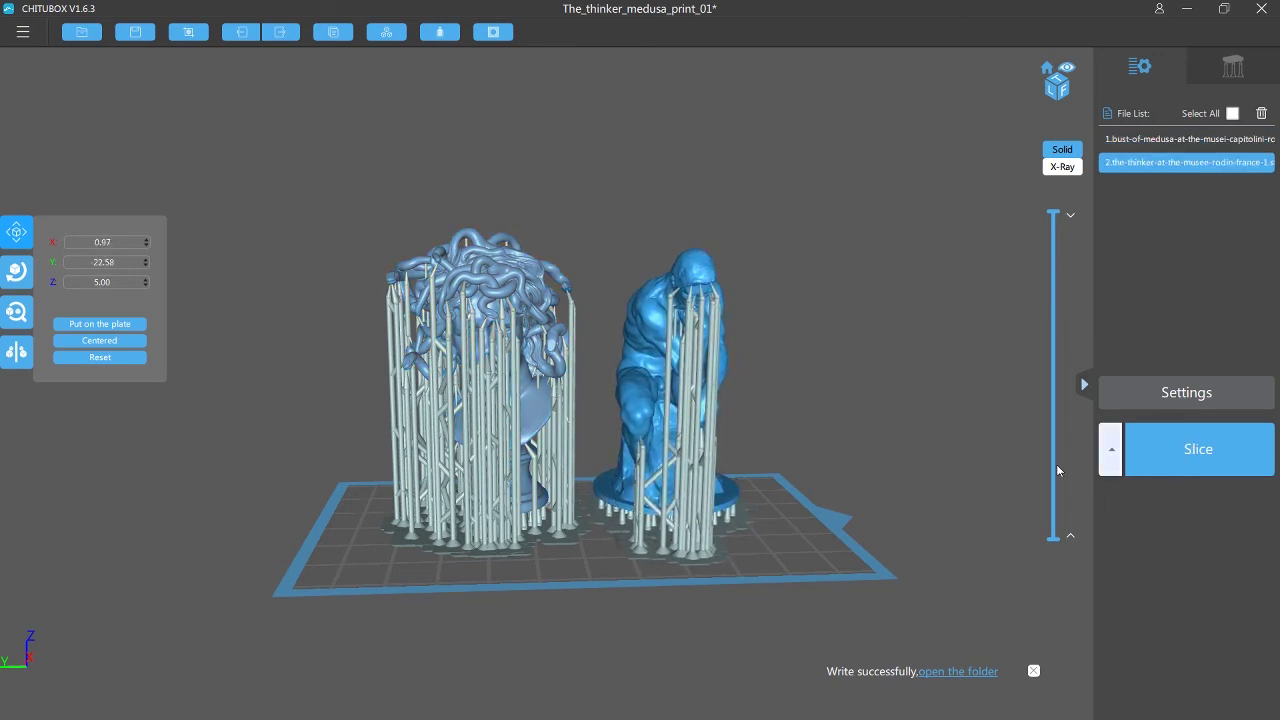
mouse_move(766, 374)
right_down()
mouse_move(764, 423)
mouse_move(763, 398)
right_up()
drag(615, 540, 624, 531)
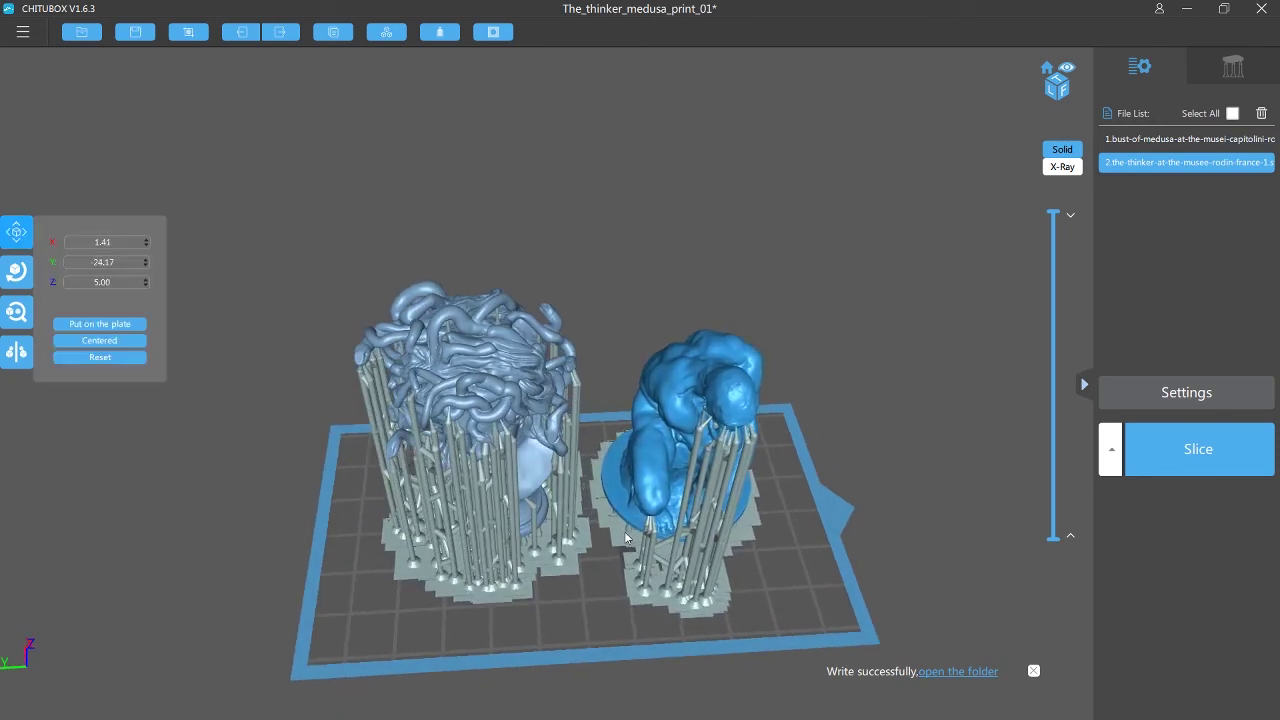
right_drag(626, 536, 596, 512)
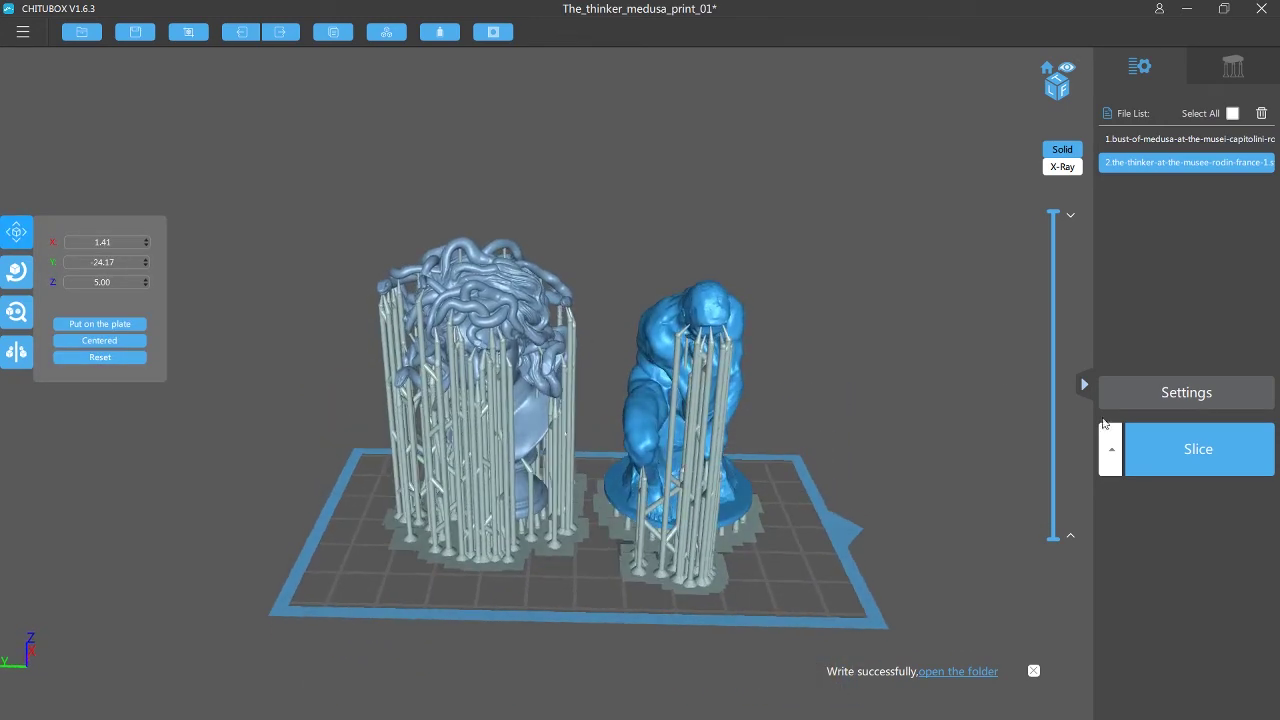
Slice both models together and inspect the sliced layers up to the topmost one.
click(1232, 114)
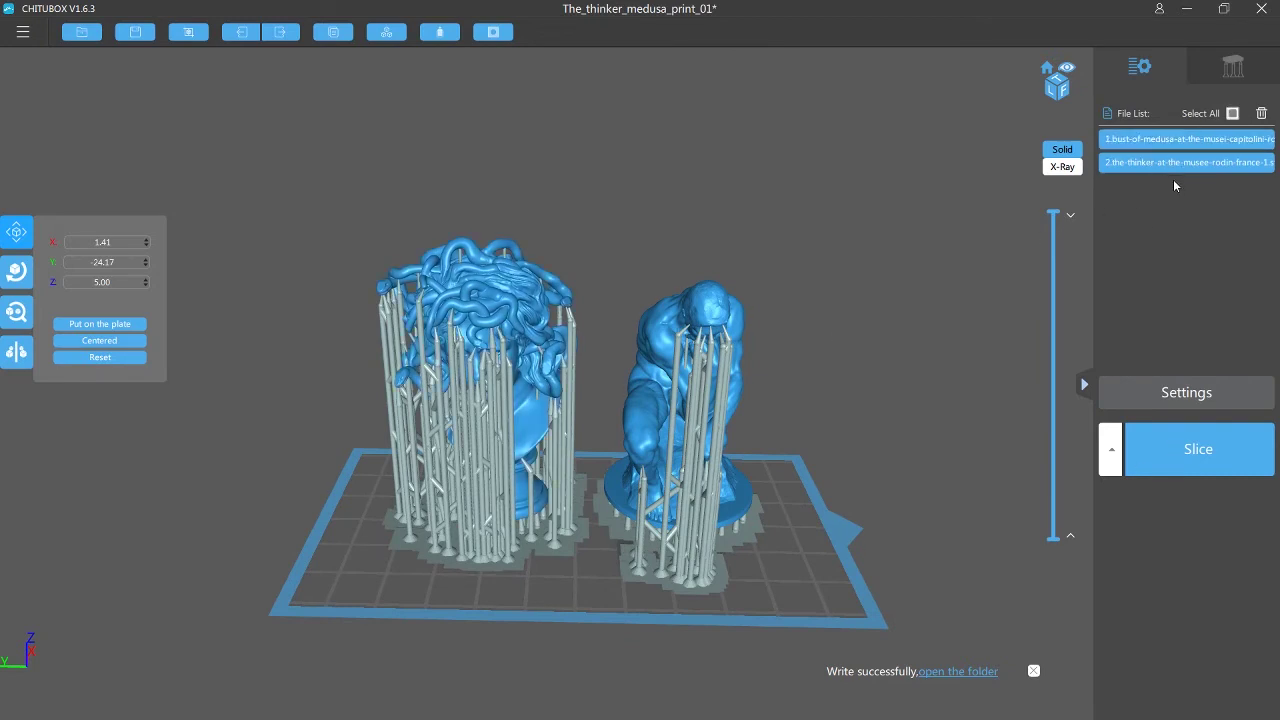
click(1192, 455)
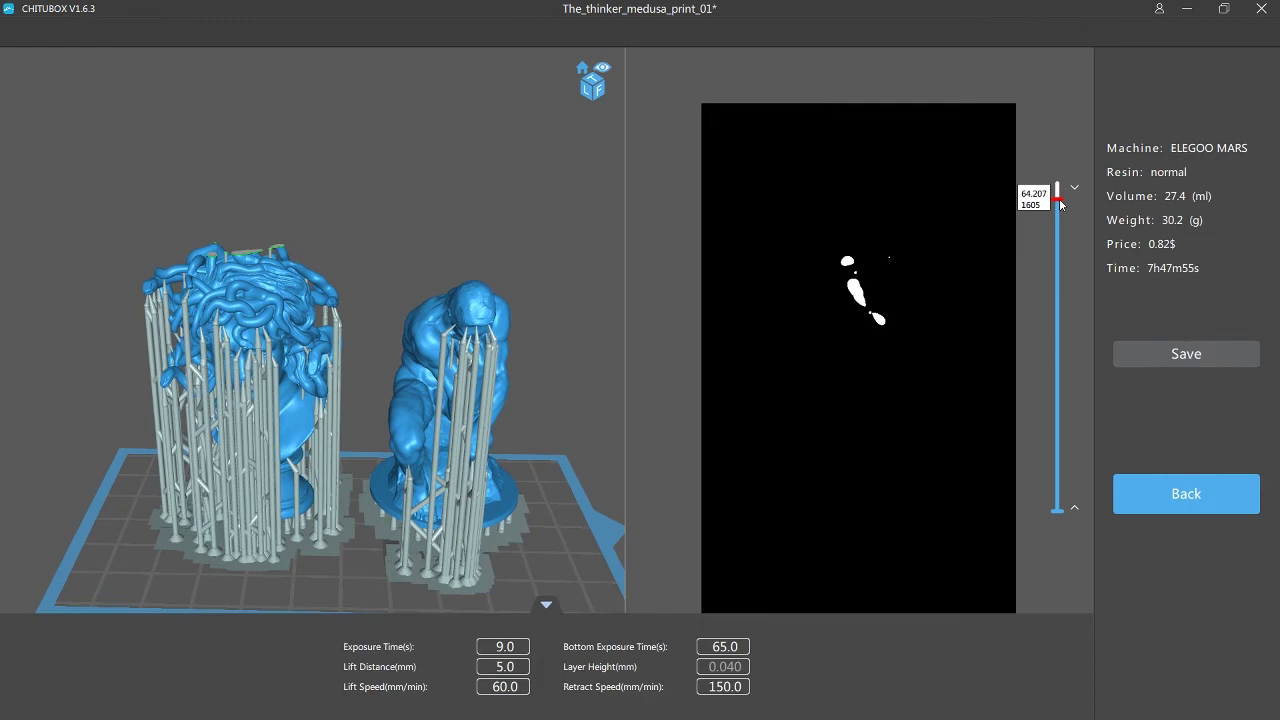
mouse_move(1062, 184)
mouse_down()
mouse_move(1020, 518)
mouse_move(1040, 505)
mouse_move(1061, 444)
mouse_move(1058, 182)
mouse_up()
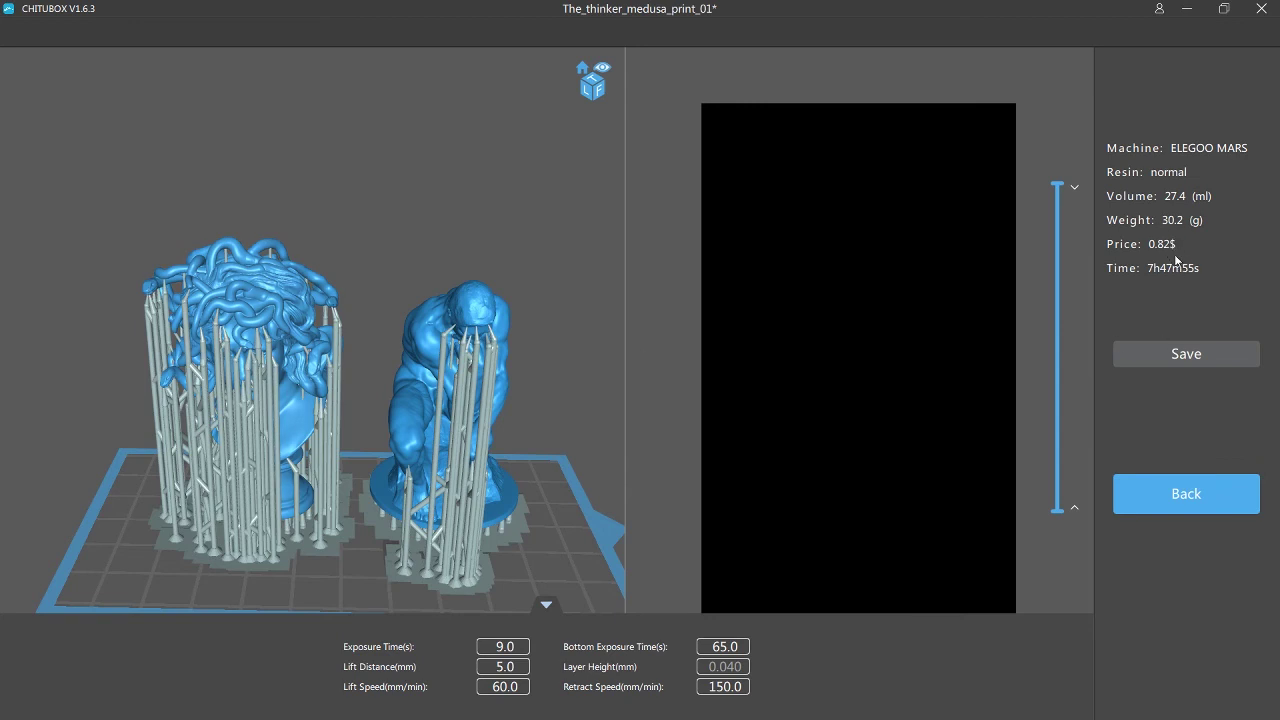
Save the sliced file as the-thinker-at-the-musee-rodin-france-1.cbddlp in the The thinker_Medusa folder.
click(1190, 357)
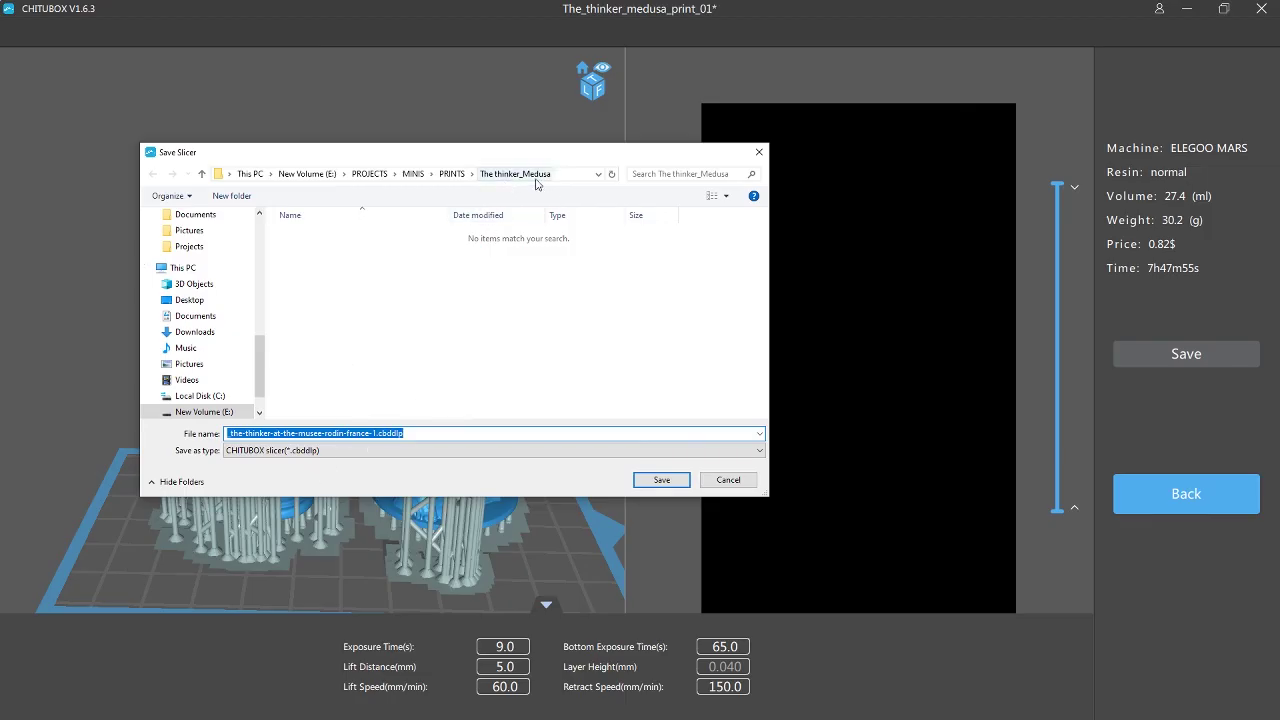
click(228, 435)
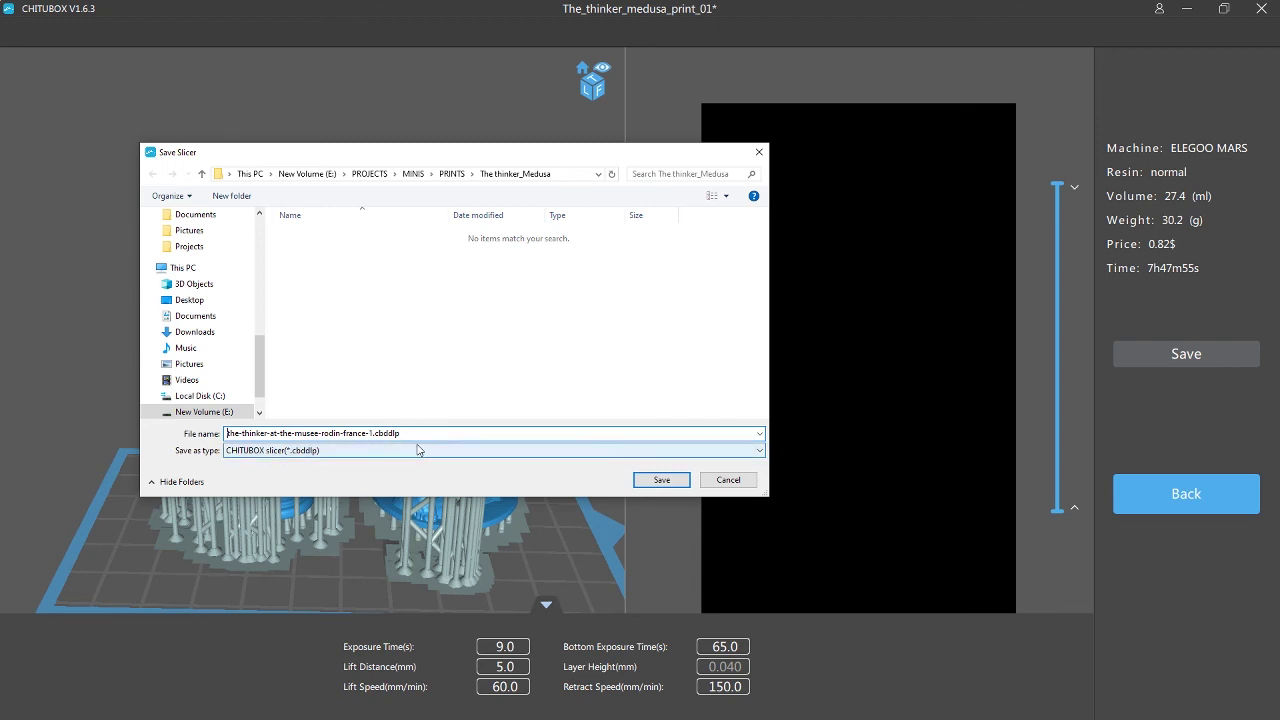
click(661, 482)
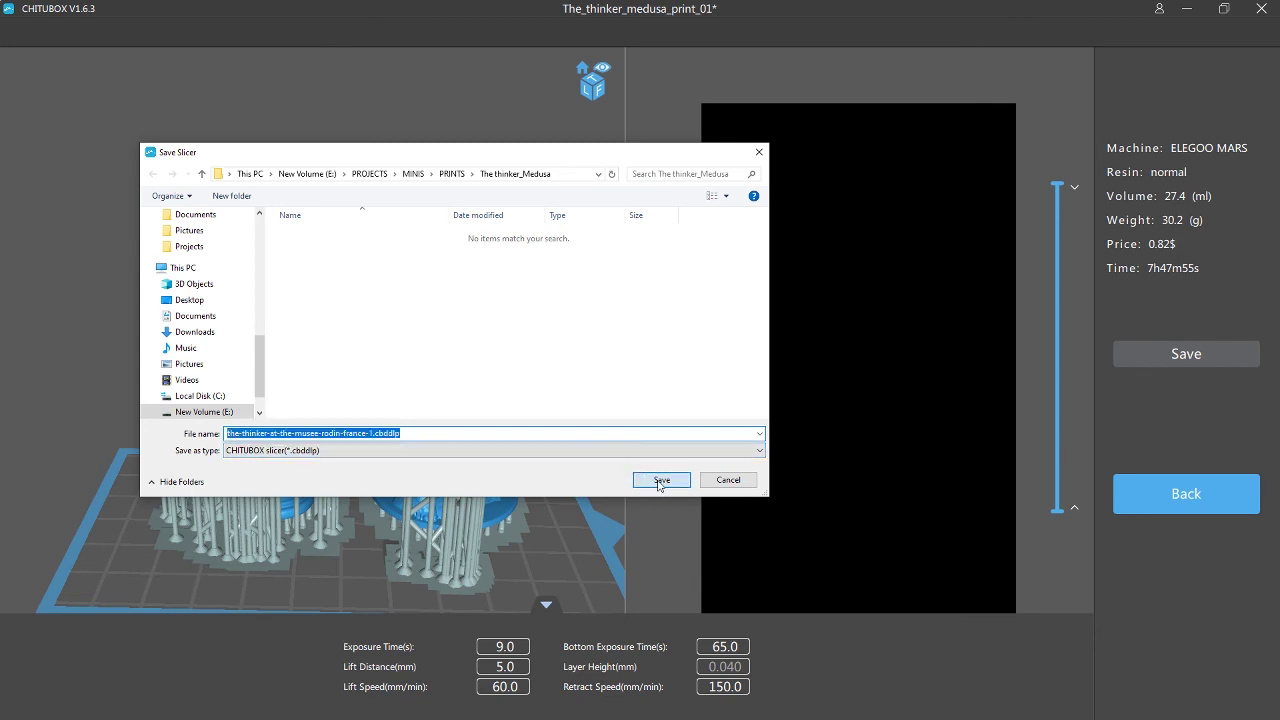